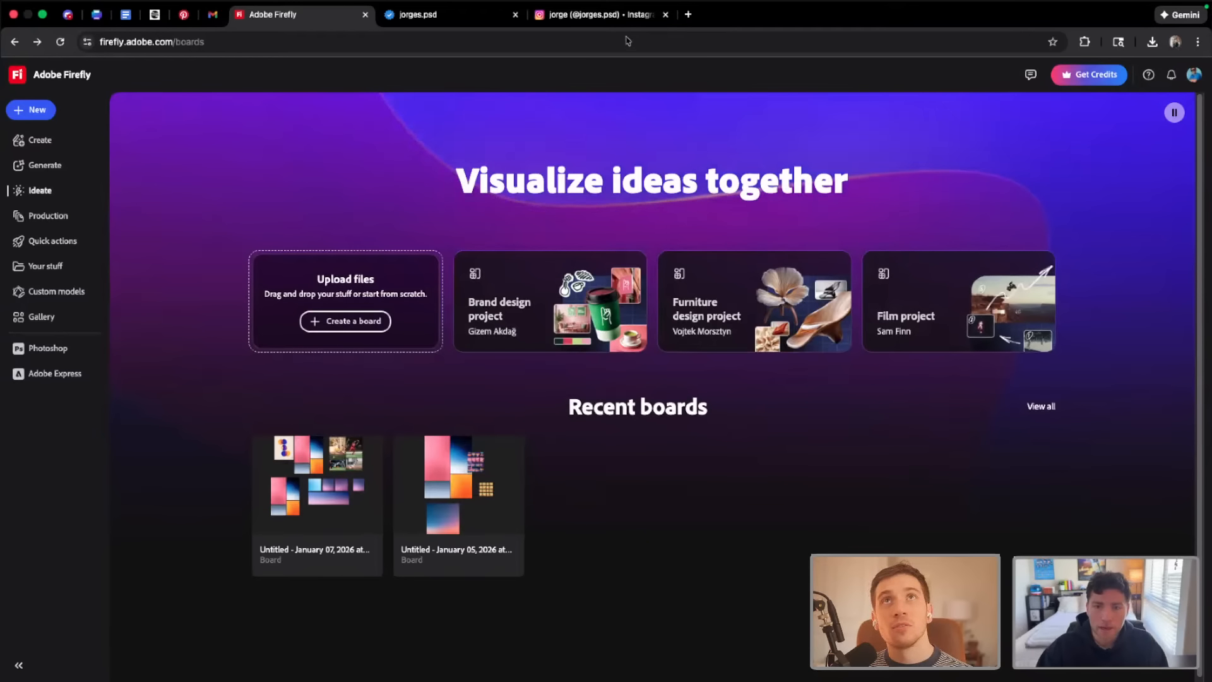
Browse the sports design posts on the designer's open Instagram profile
left_click(597, 14)
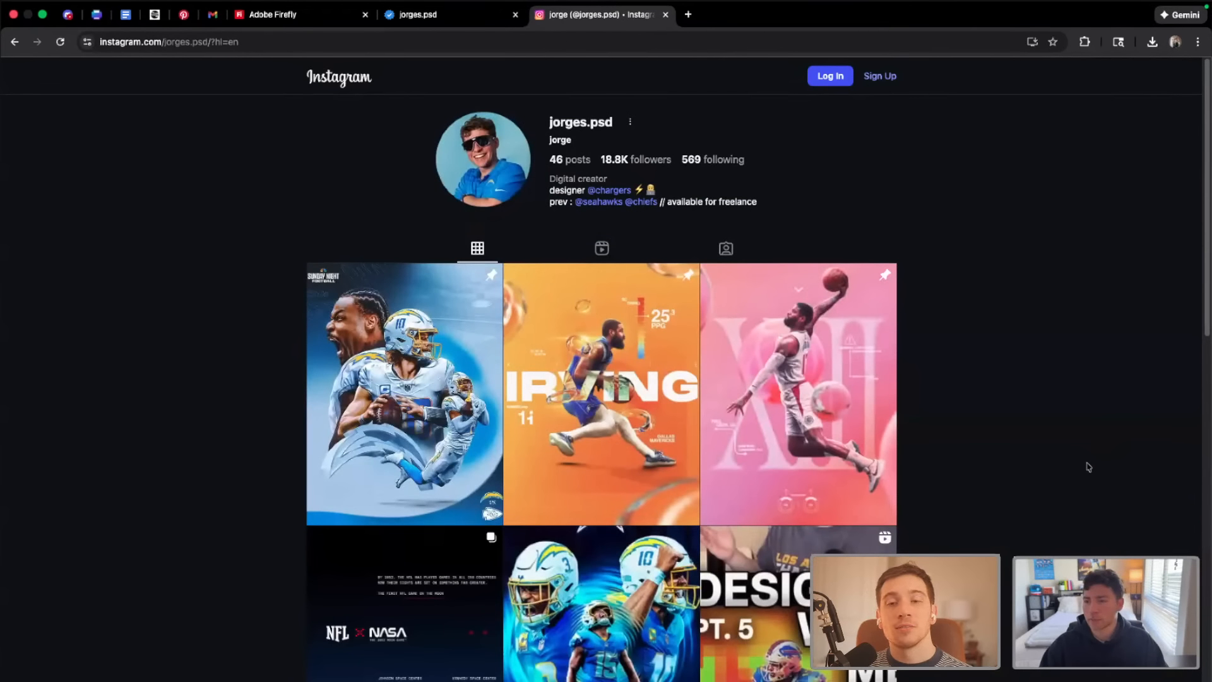
scroll(1088, 465, "down", 1)
scroll(1071, 469, "down", 3)
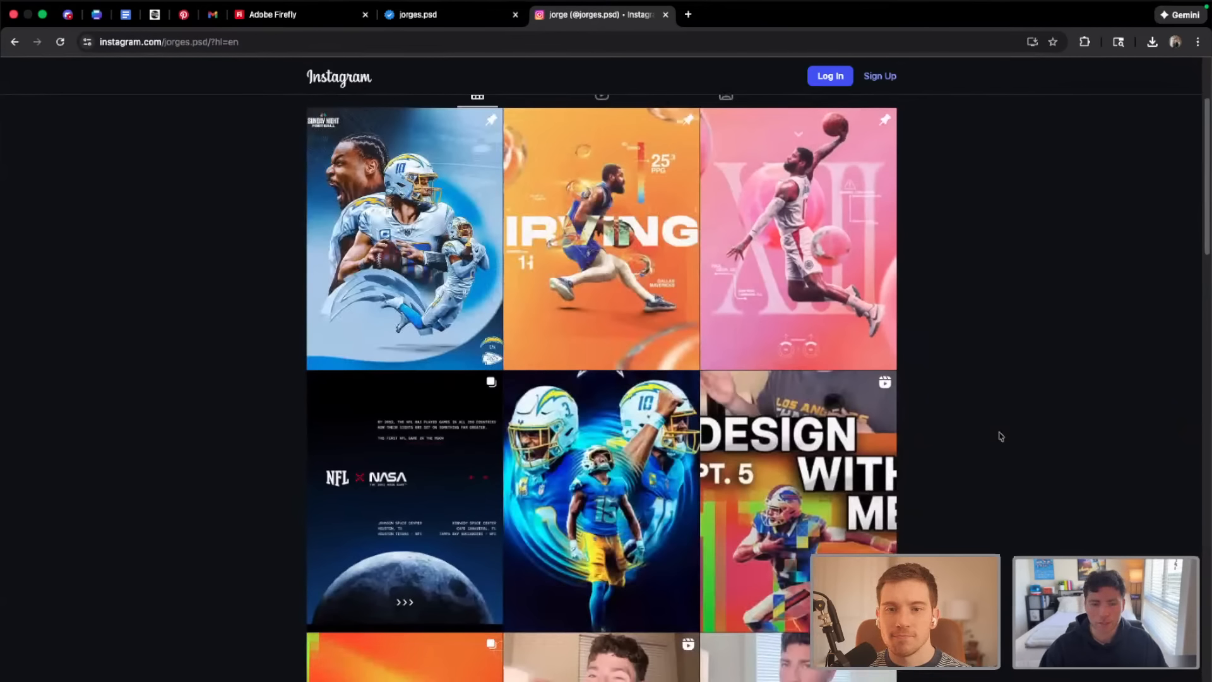
scroll(633, 478, "down", 1)
scroll(633, 478, "down", 1)
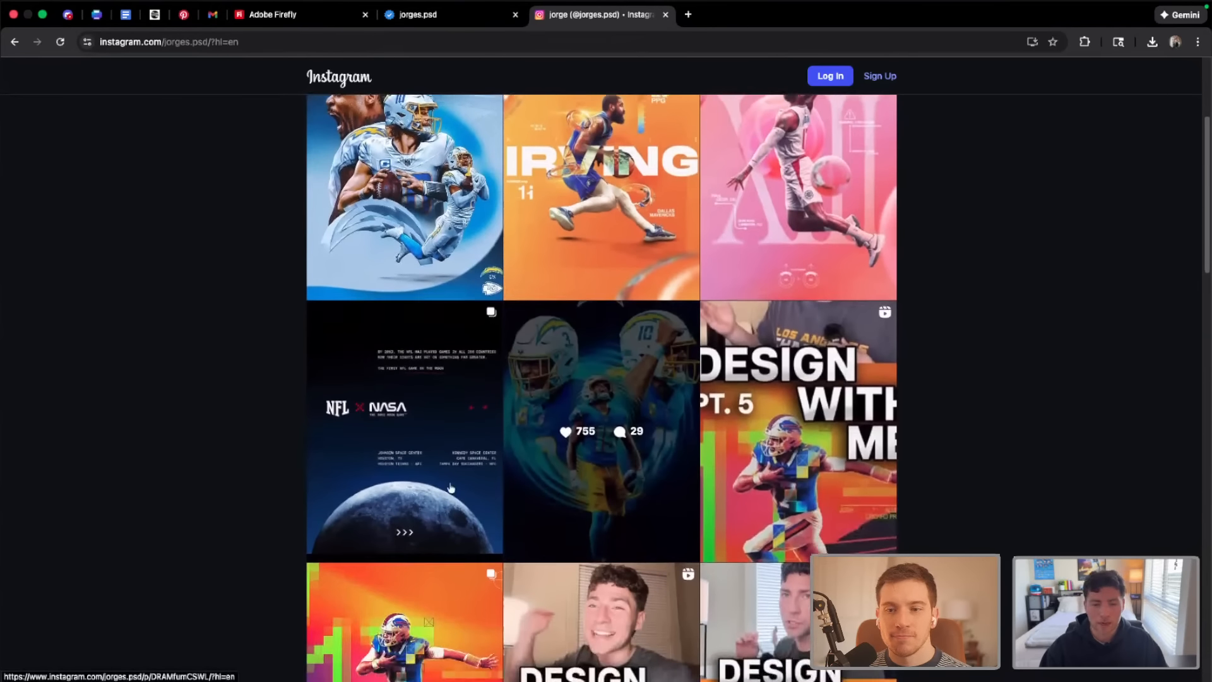
left_click(759, 201)
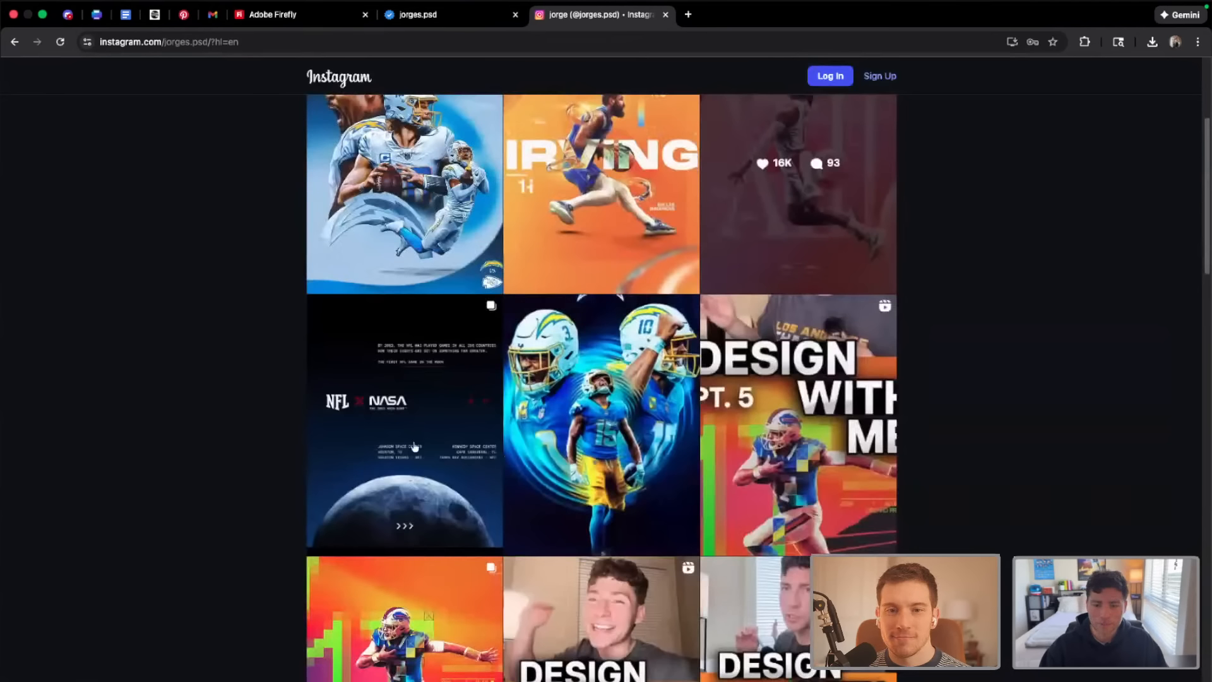
scroll(629, 466, "down", 3)
scroll(628, 466, "down", 10)
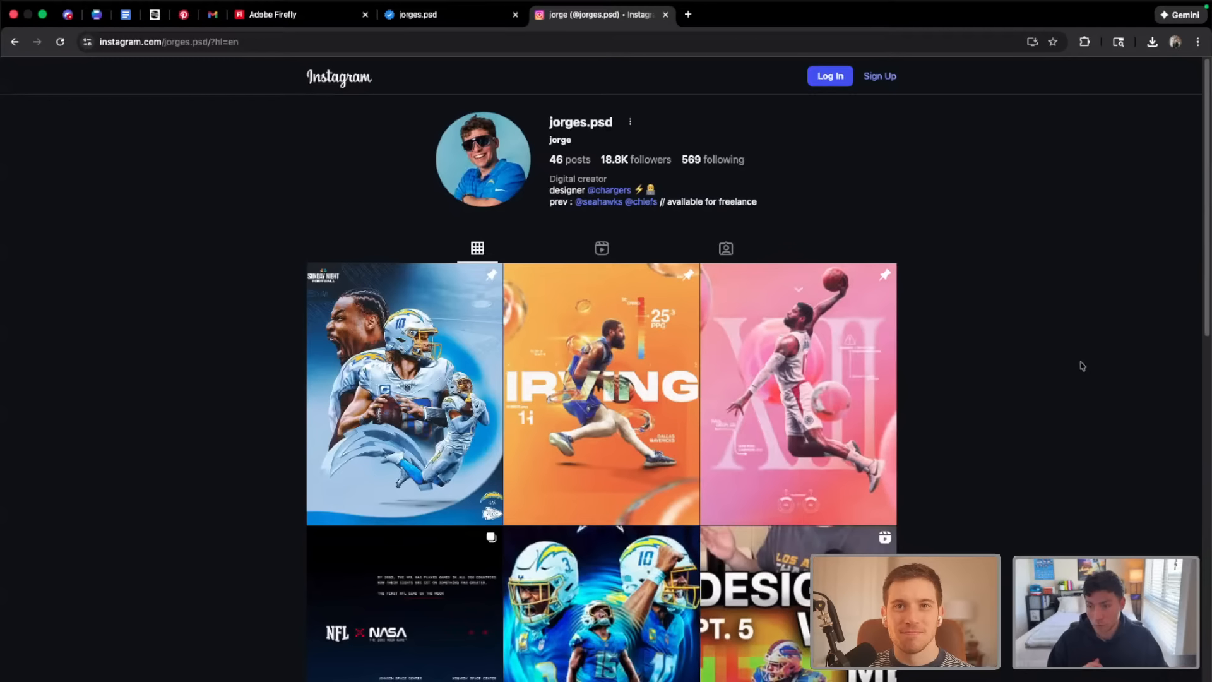
Switch to Adobe Firefly and create a new board
left_click(289, 15)
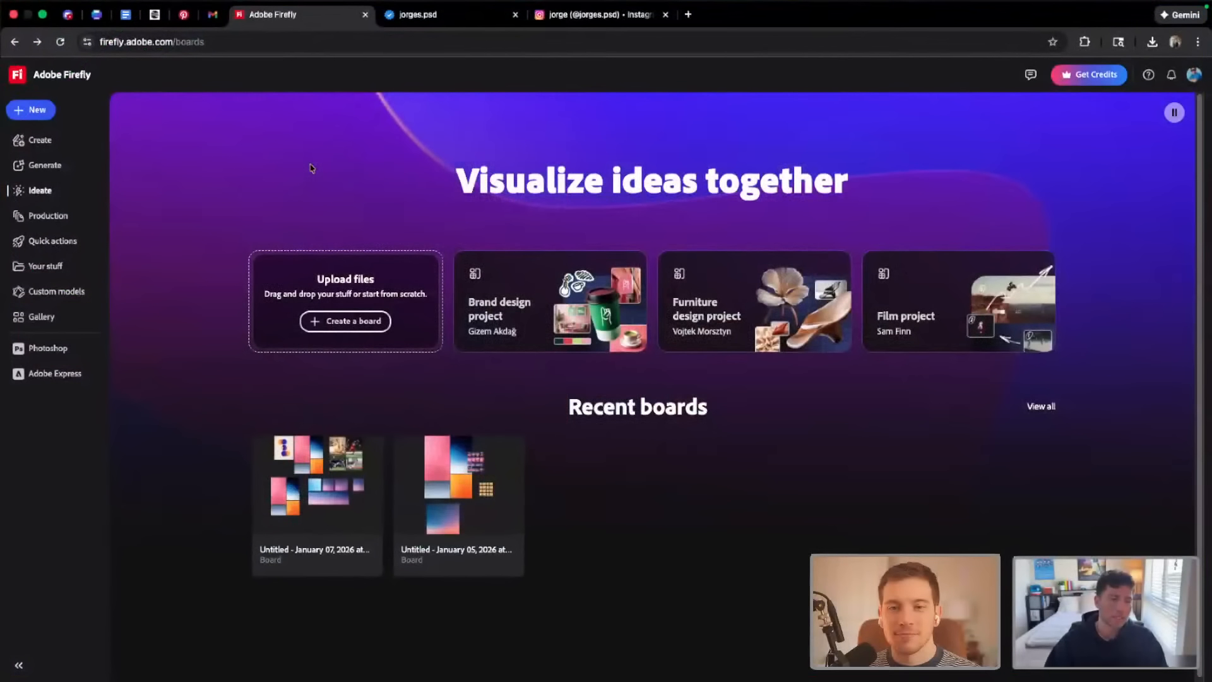
left_click(31, 110)
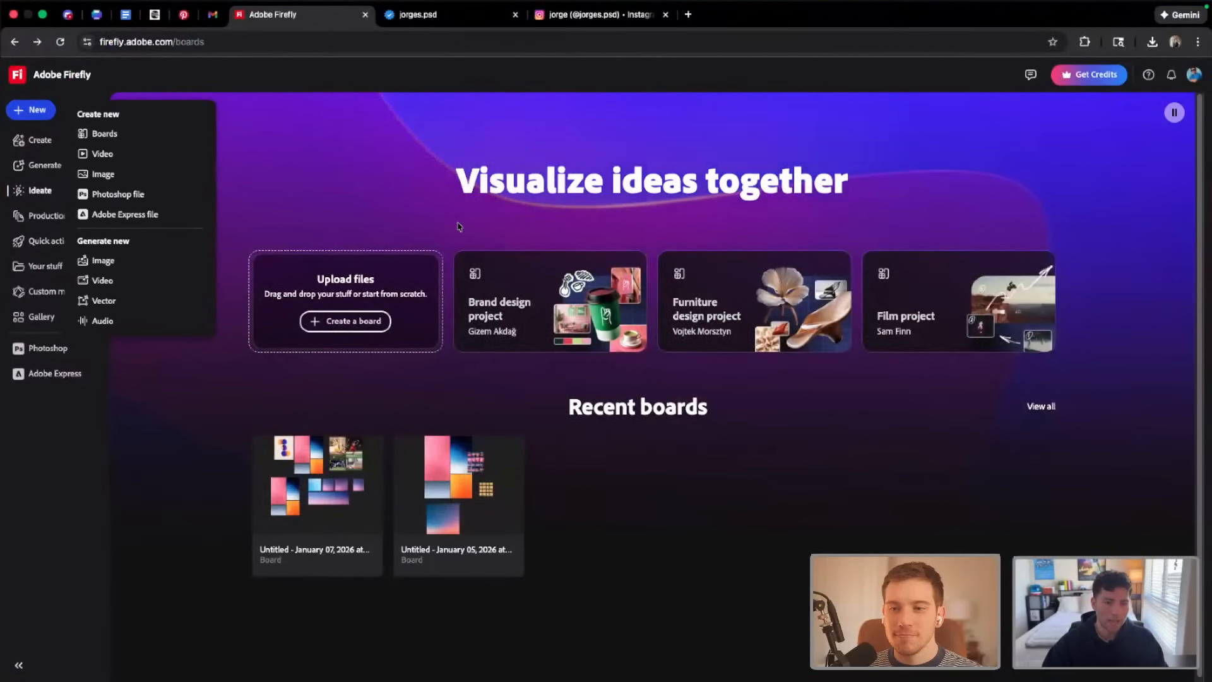
left_click(141, 132)
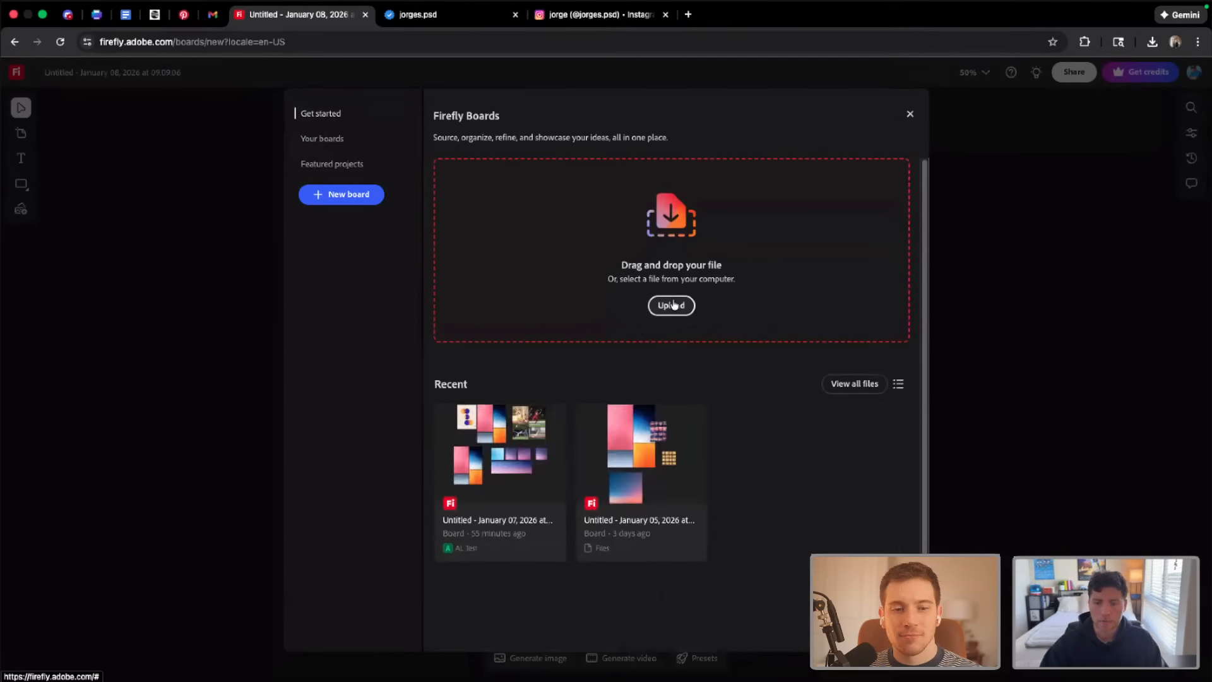
Upload Navy + Cyan + White.jpg, Pink.jpg, Slate Grey.jpg and Yellow + Orange.jpg from the Background Images folder to the board
left_click(781, 302)
left_click(467, 293)
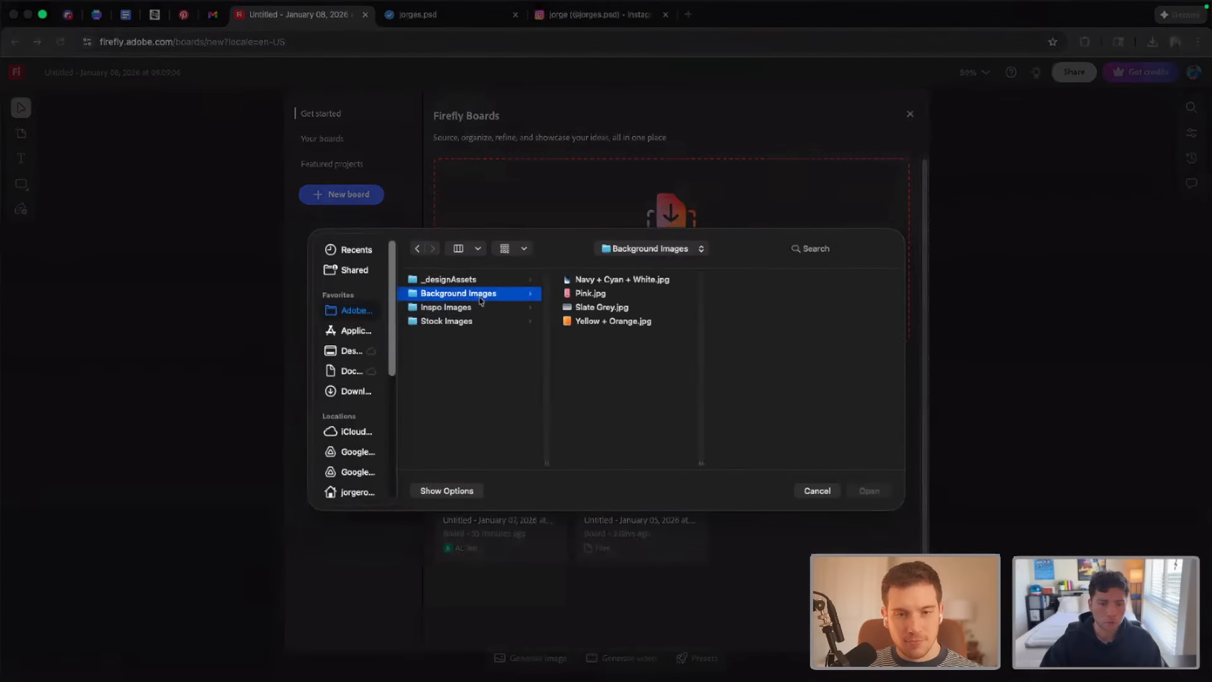
left_click(589, 293)
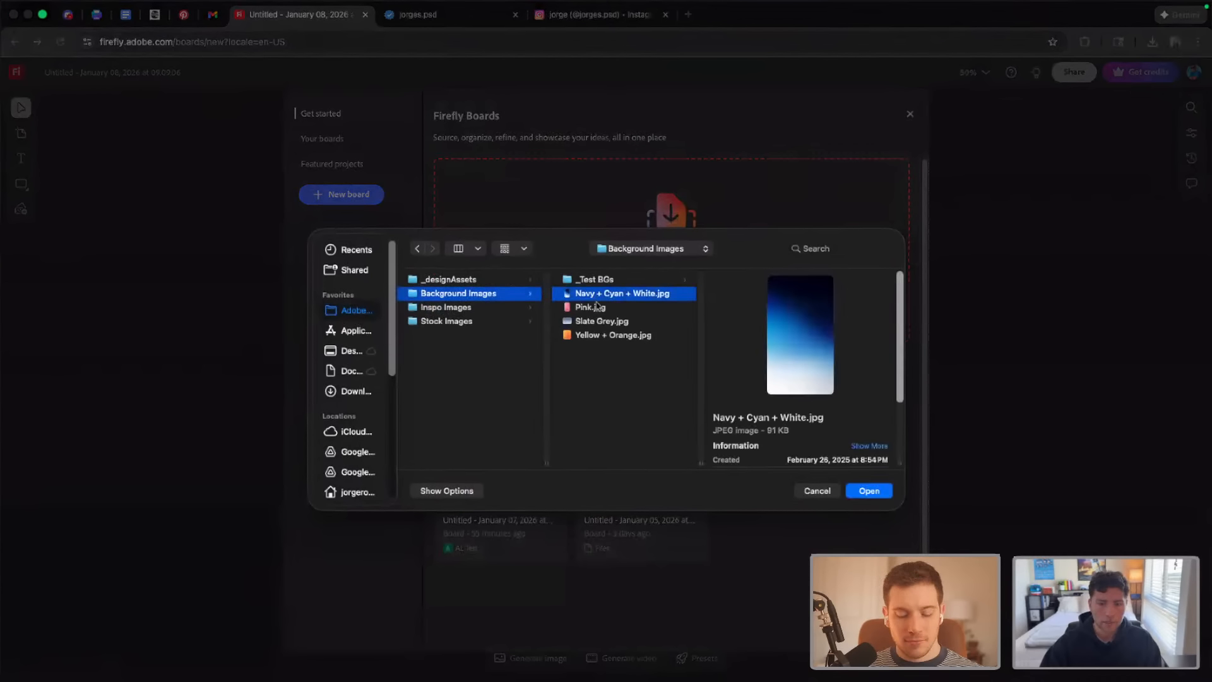
left_click(594, 335, "shift")
left_click(878, 490)
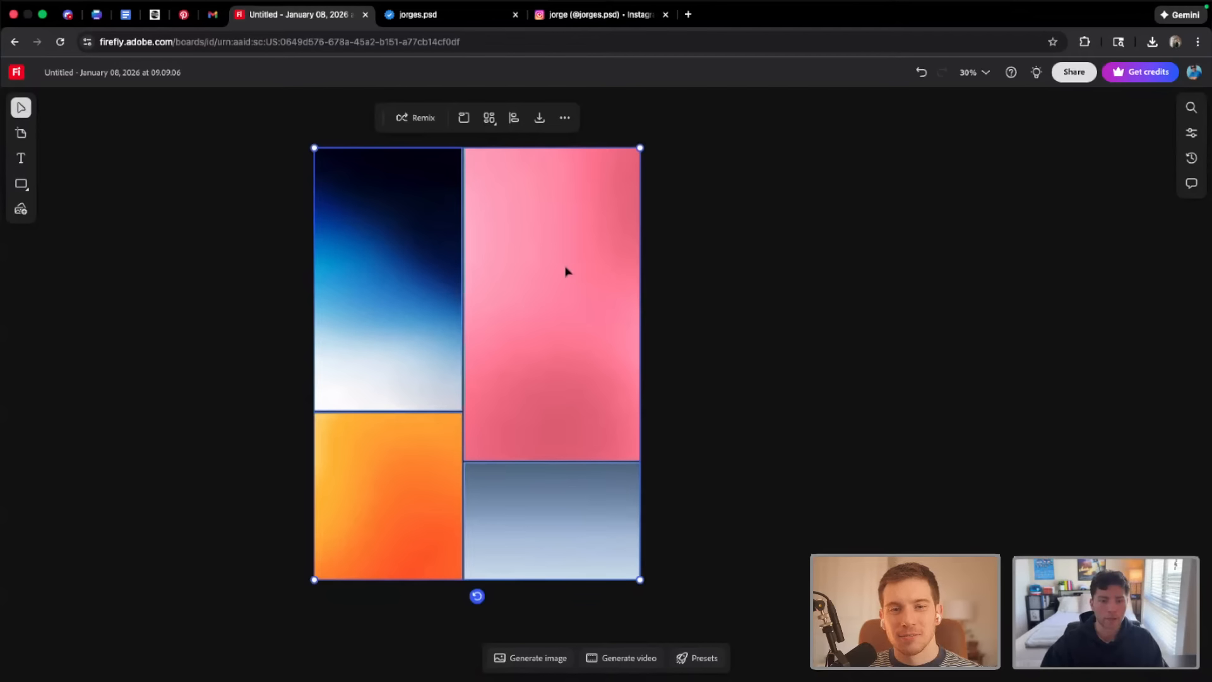
Remix all four gradient images together and enlarge the generated image grid beside them
left_click(242, 314)
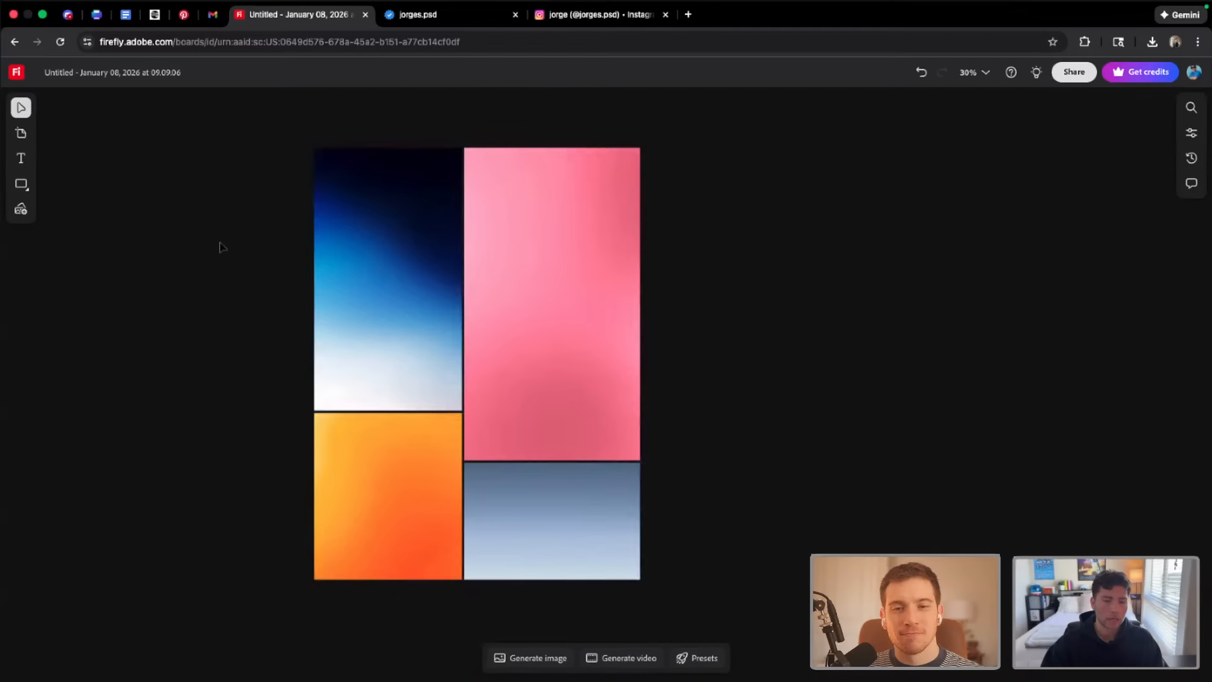
left_click_drag(223, 247, 631, 522)
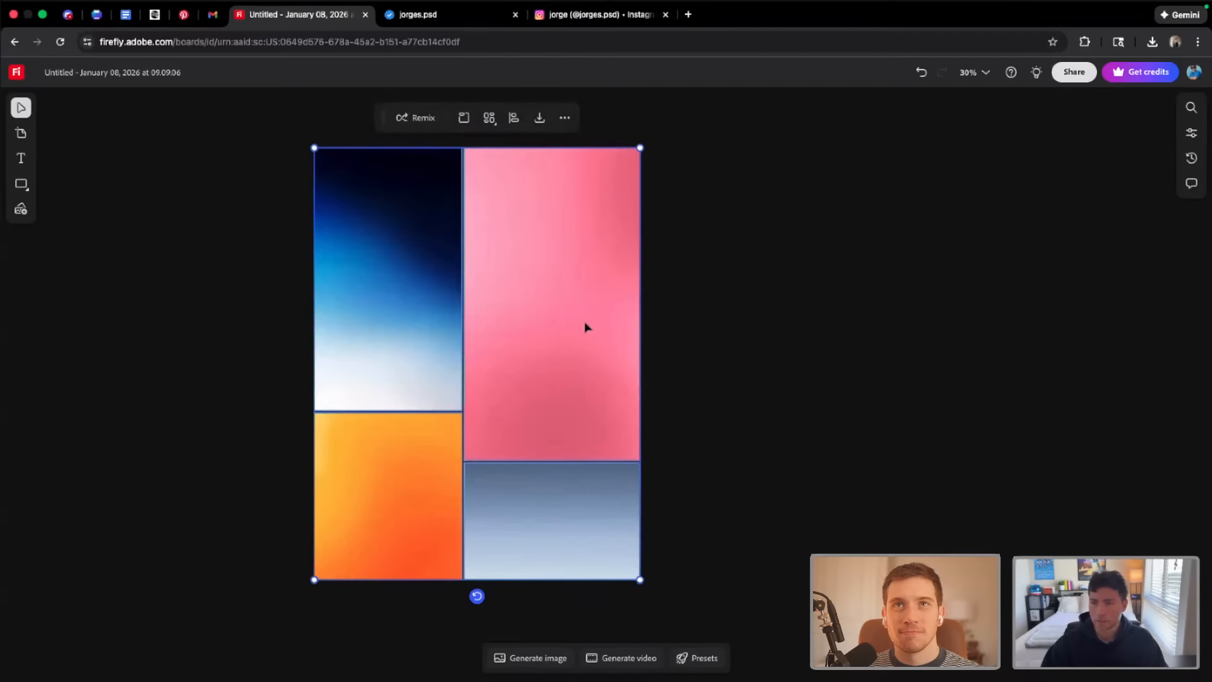
left_click(416, 118)
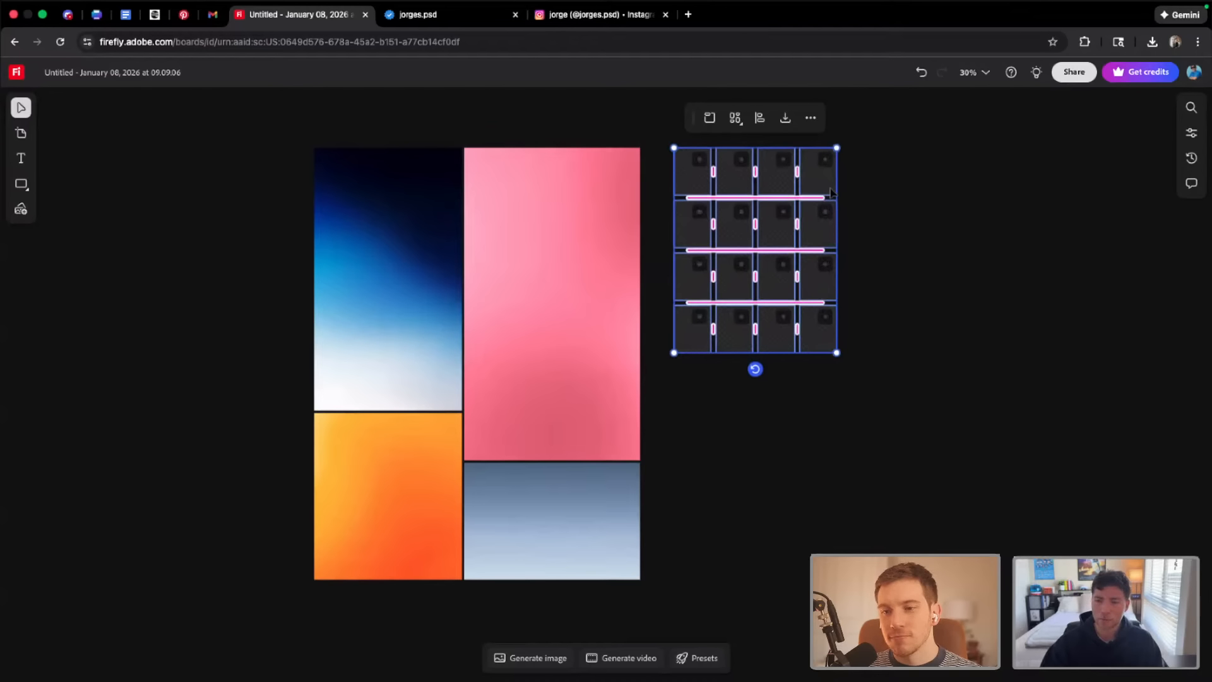
left_click_drag(837, 353, 890, 502)
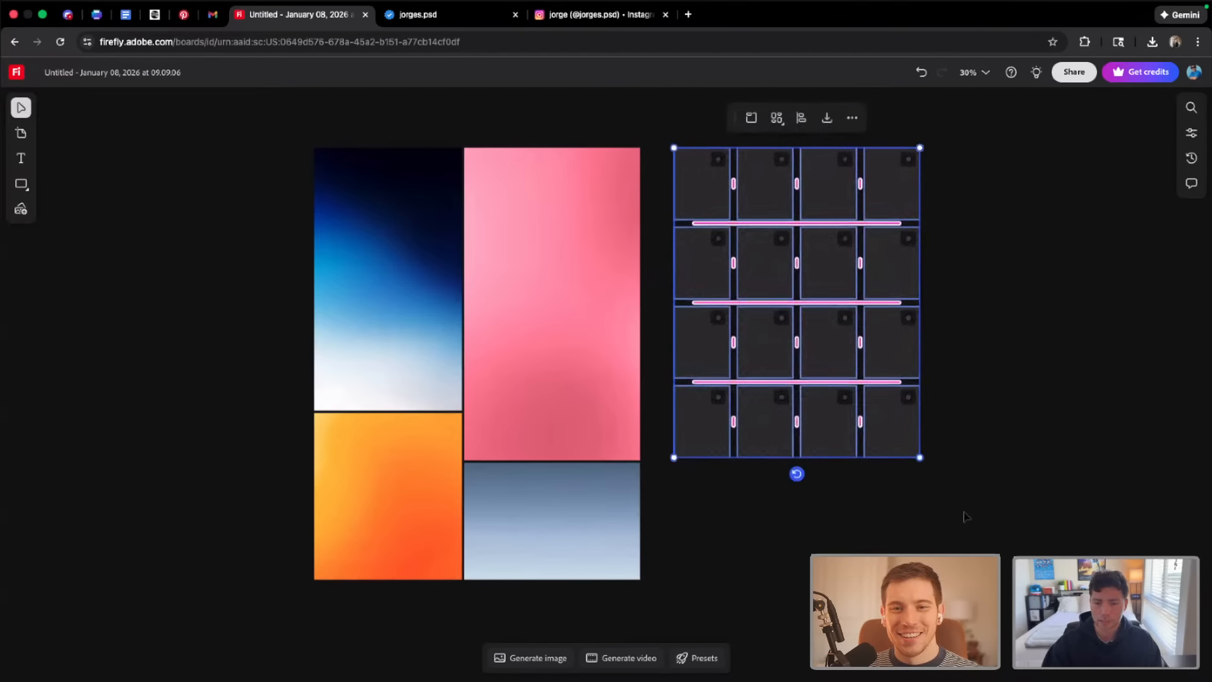
left_click(964, 517)
Examine the remixed images row by row up close, comparing the dunes, blue mountains, pink waves and abstract variations
scroll(941, 490, "right", 2)
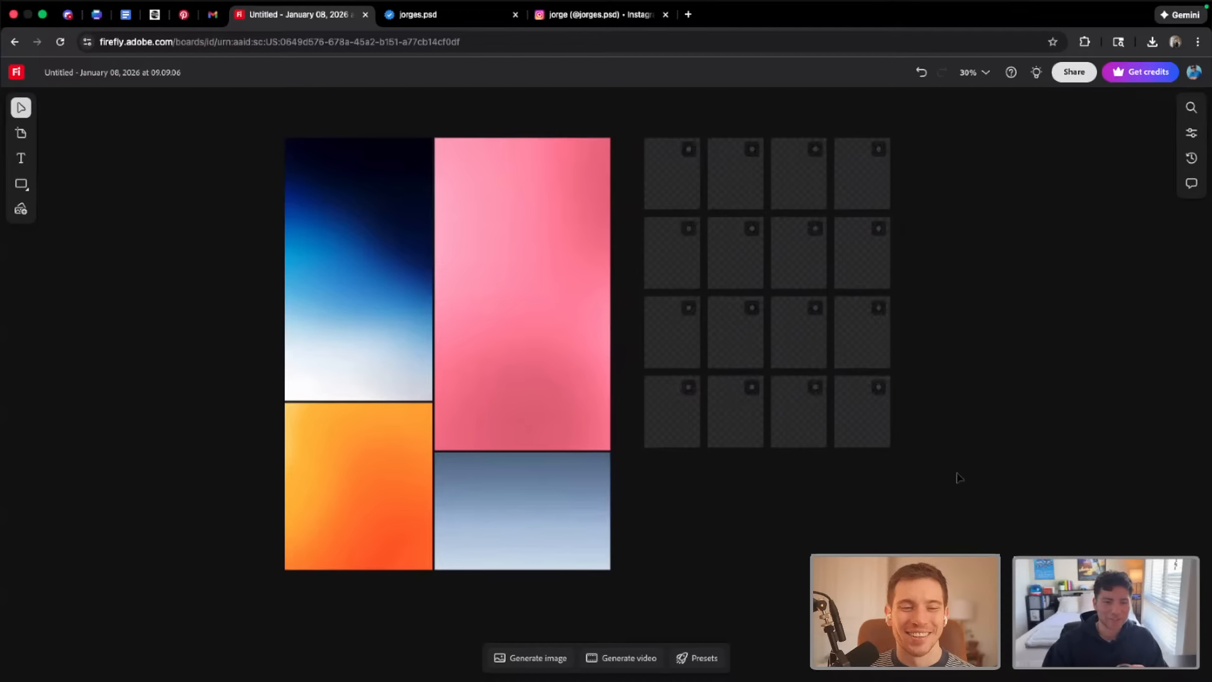
scroll(1083, 450, "up", 1)
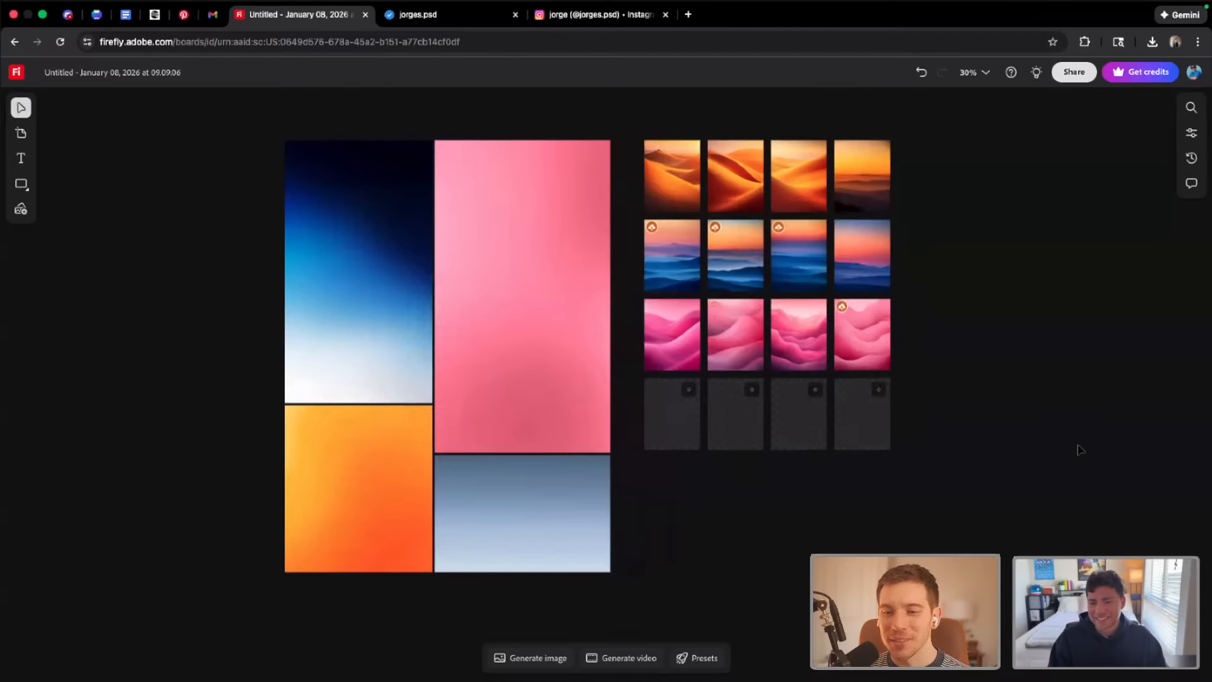
scroll(1023, 445, "up", 3)
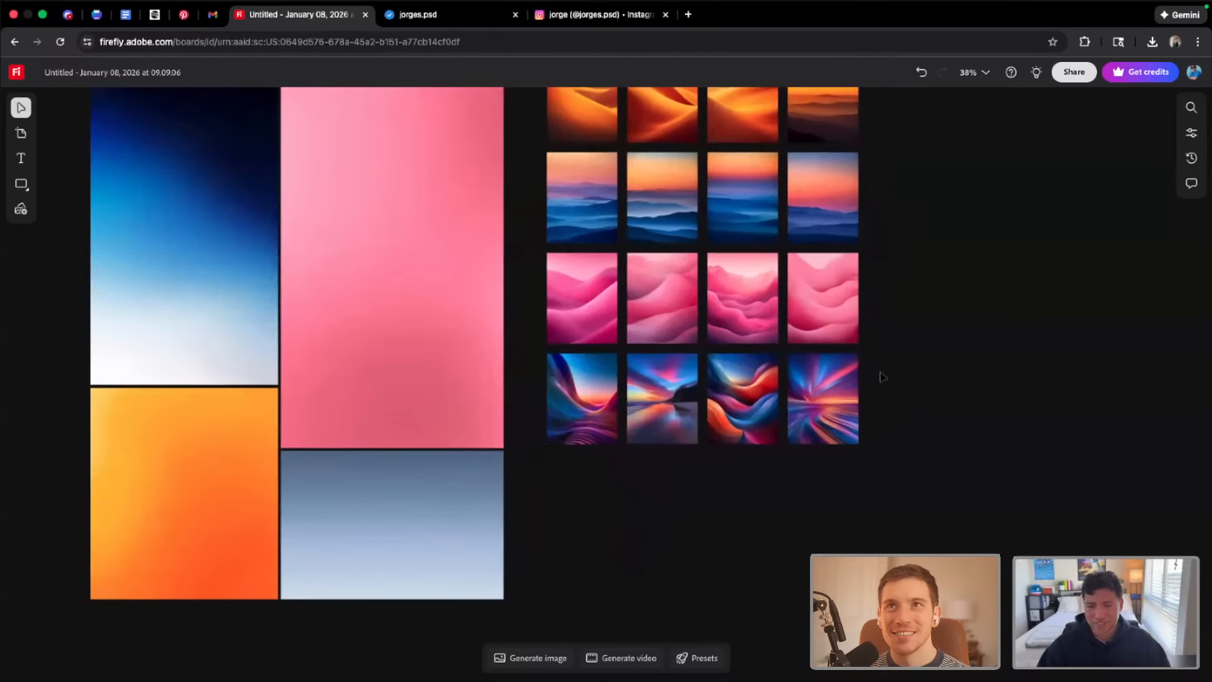
scroll(841, 340, "up", 5)
scroll(869, 369, "down", 1)
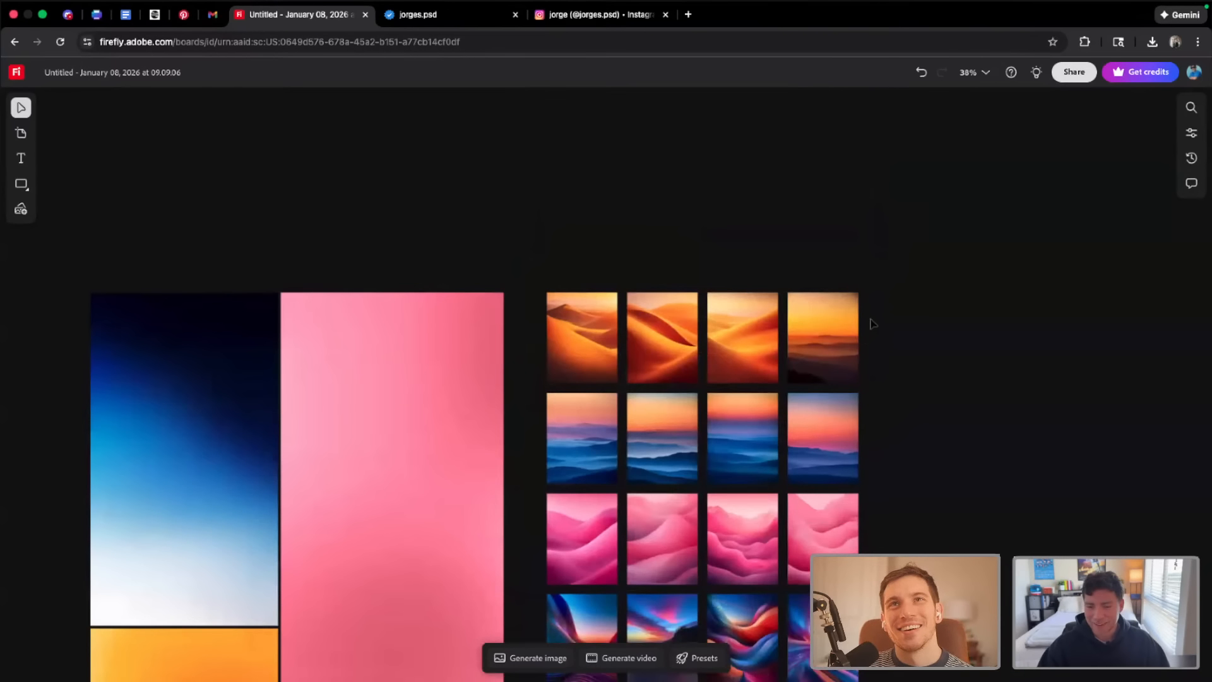
scroll(810, 368, "up", 4)
scroll(811, 368, "down", 5)
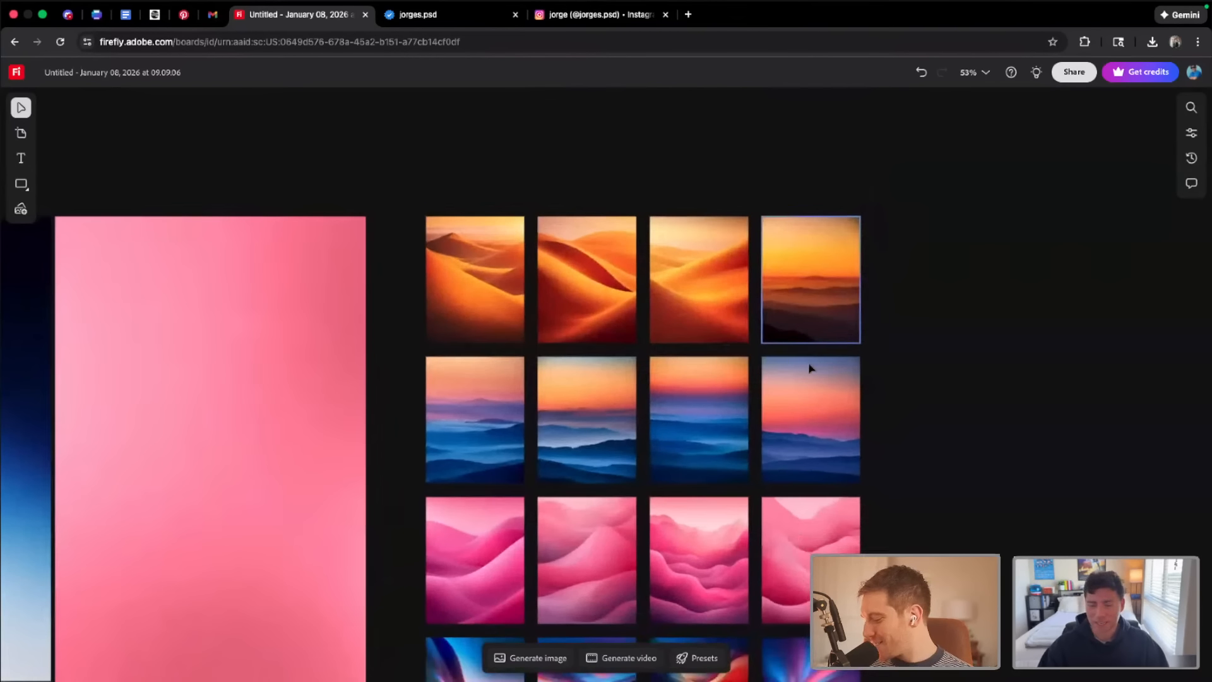
scroll(805, 396, "up", 1)
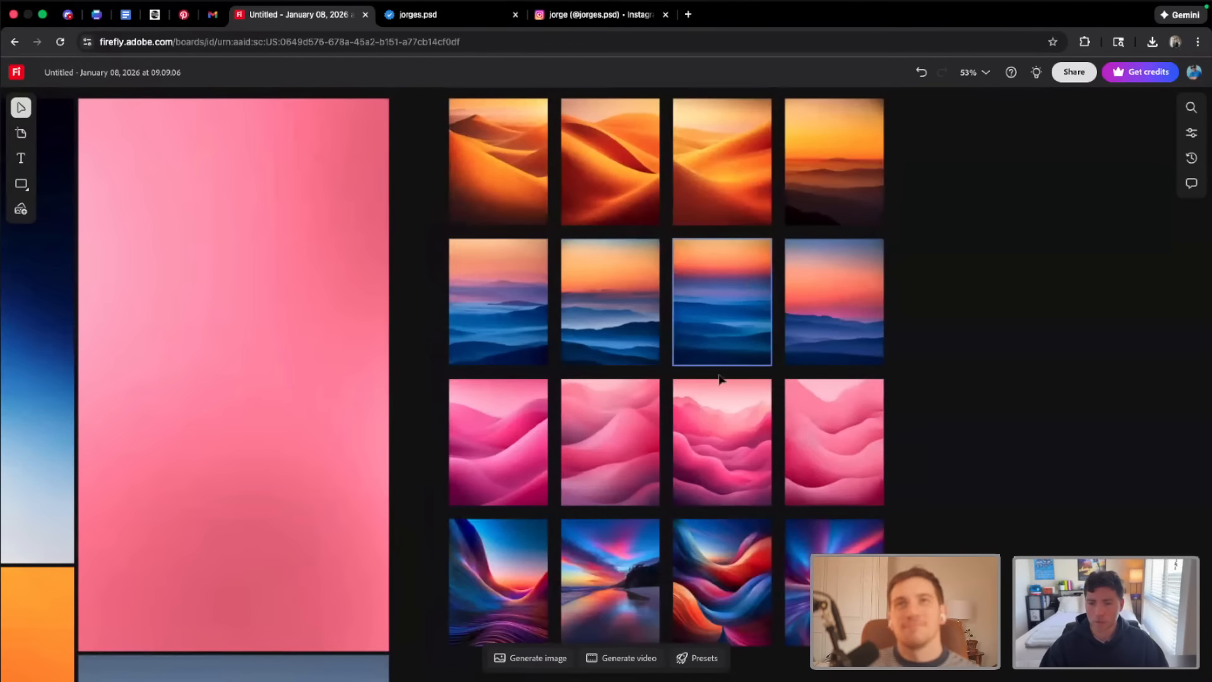
scroll(719, 379, "down", 1)
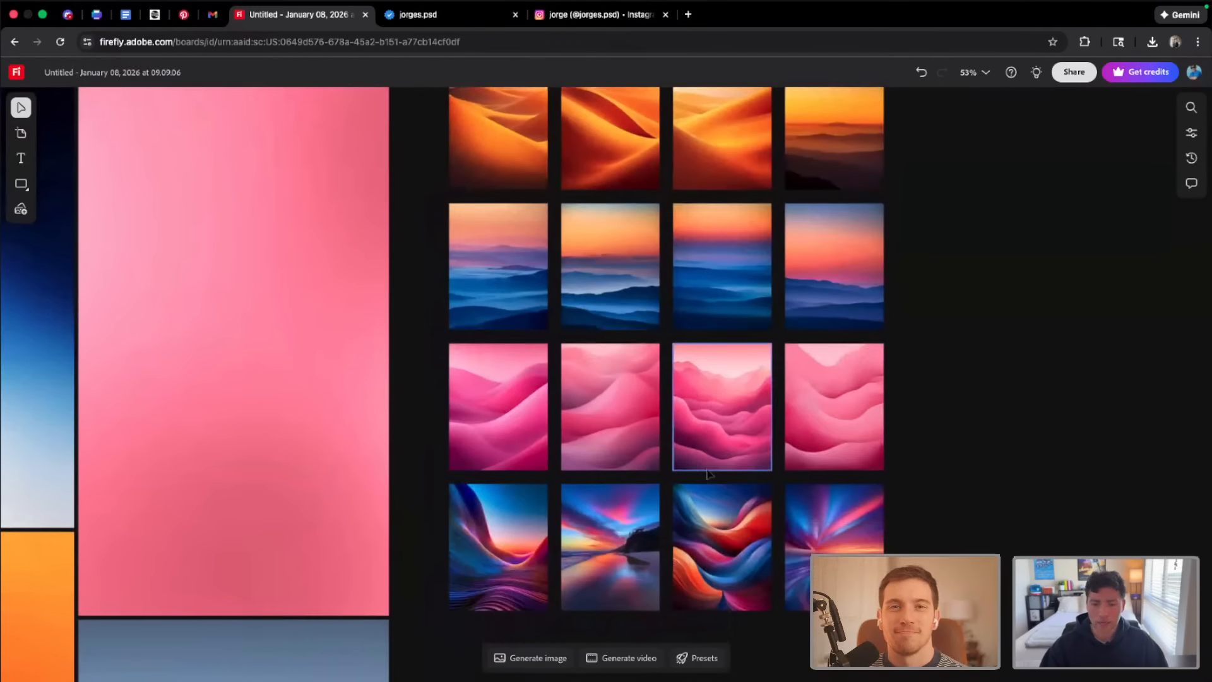
scroll(714, 354, "up", 5, "ctrl")
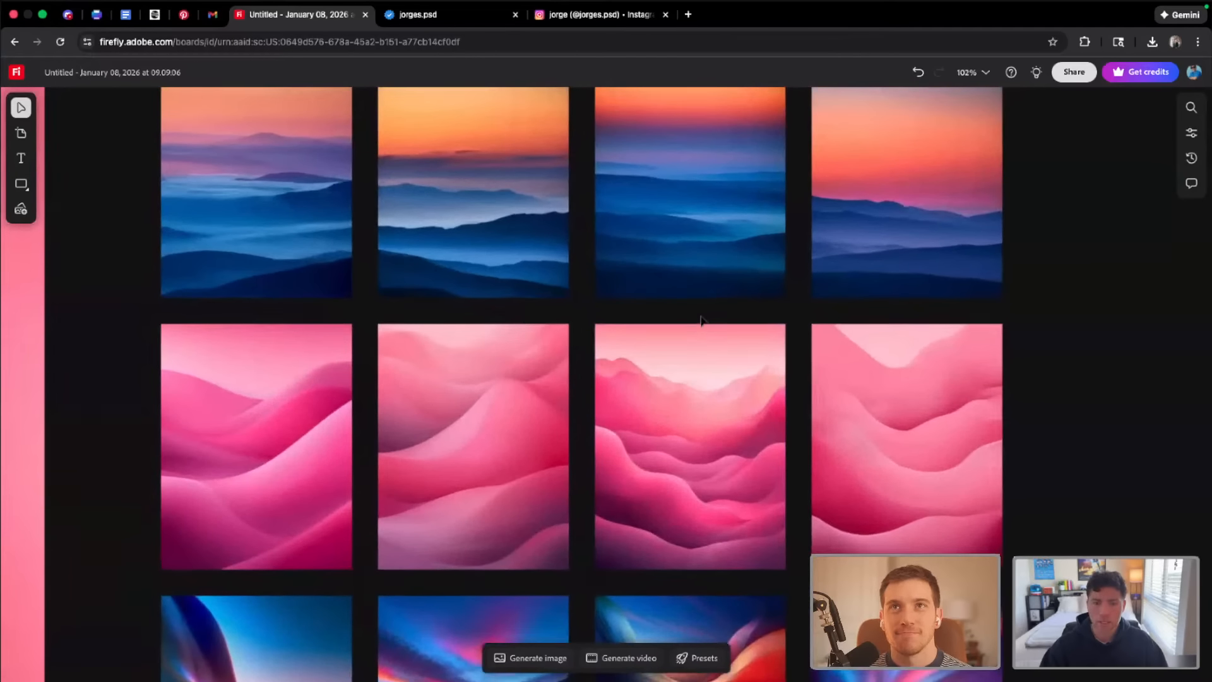
scroll(701, 320, "up", 5)
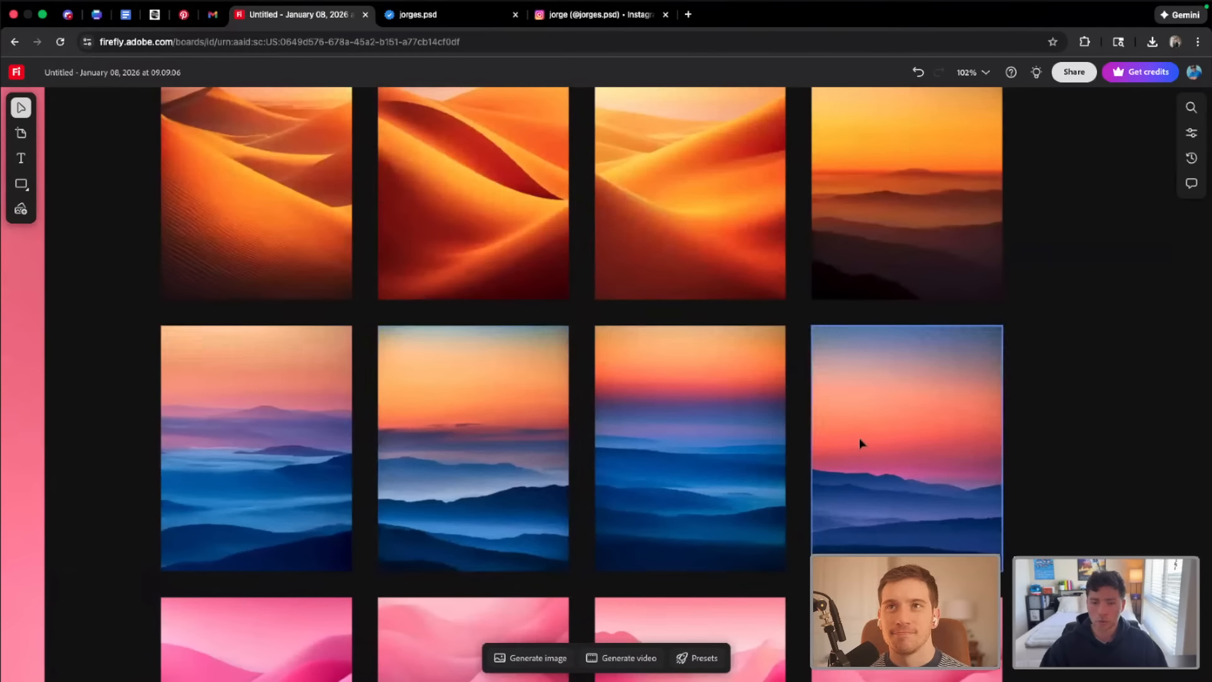
scroll(788, 229, "up", 2)
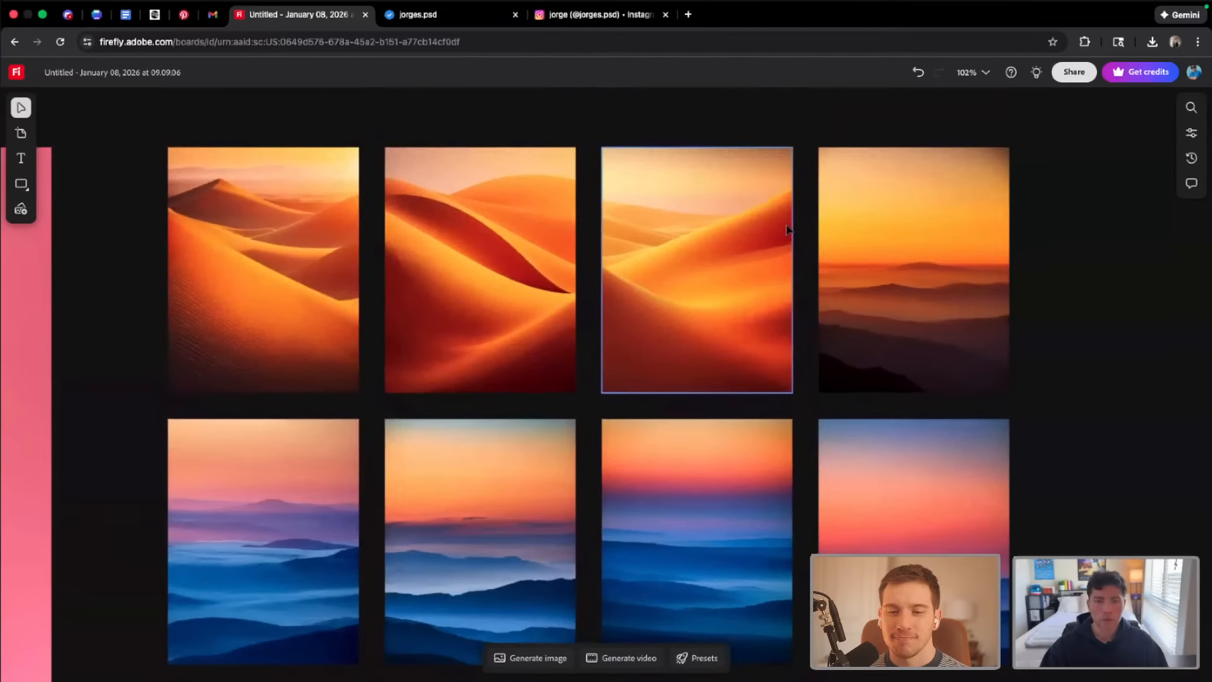
scroll(788, 229, "down", 2)
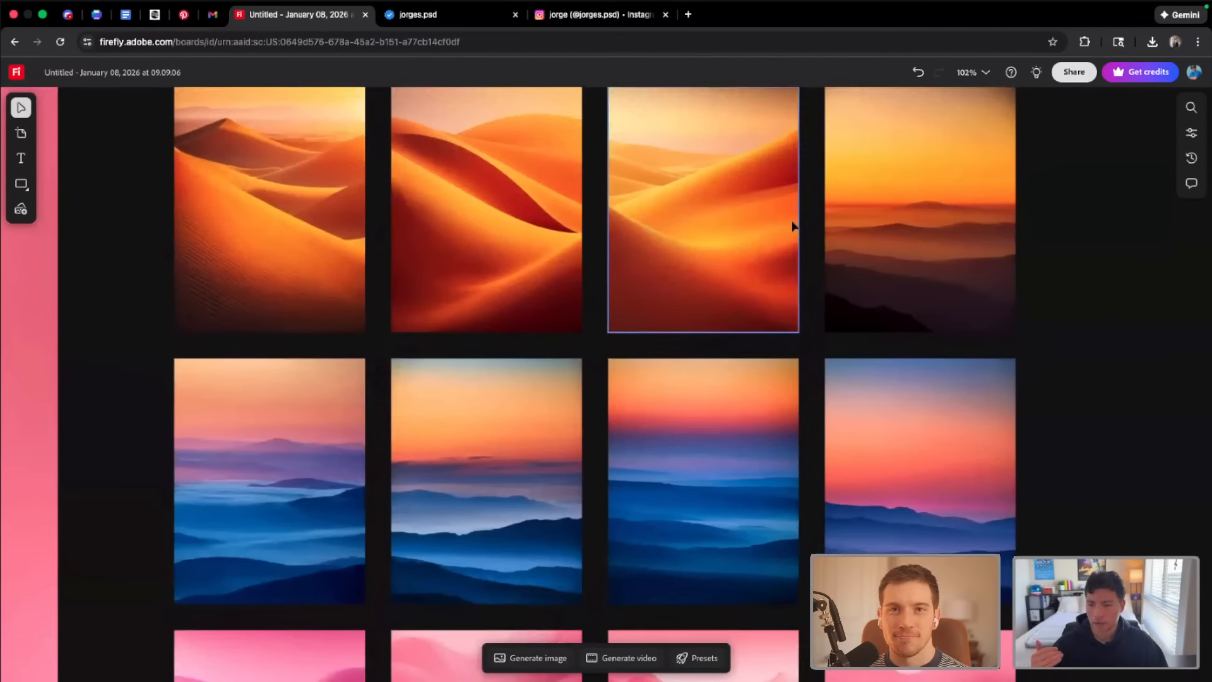
scroll(794, 226, "down", 1)
scroll(792, 225, "down", 4)
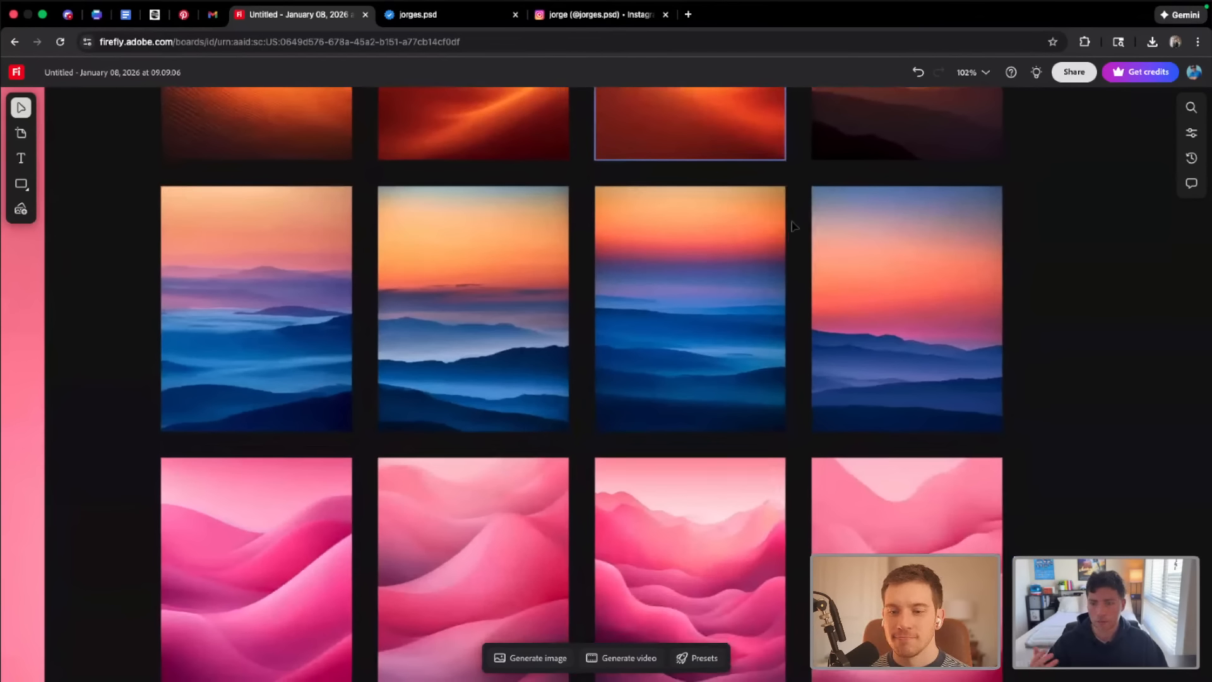
scroll(794, 226, "down", 1)
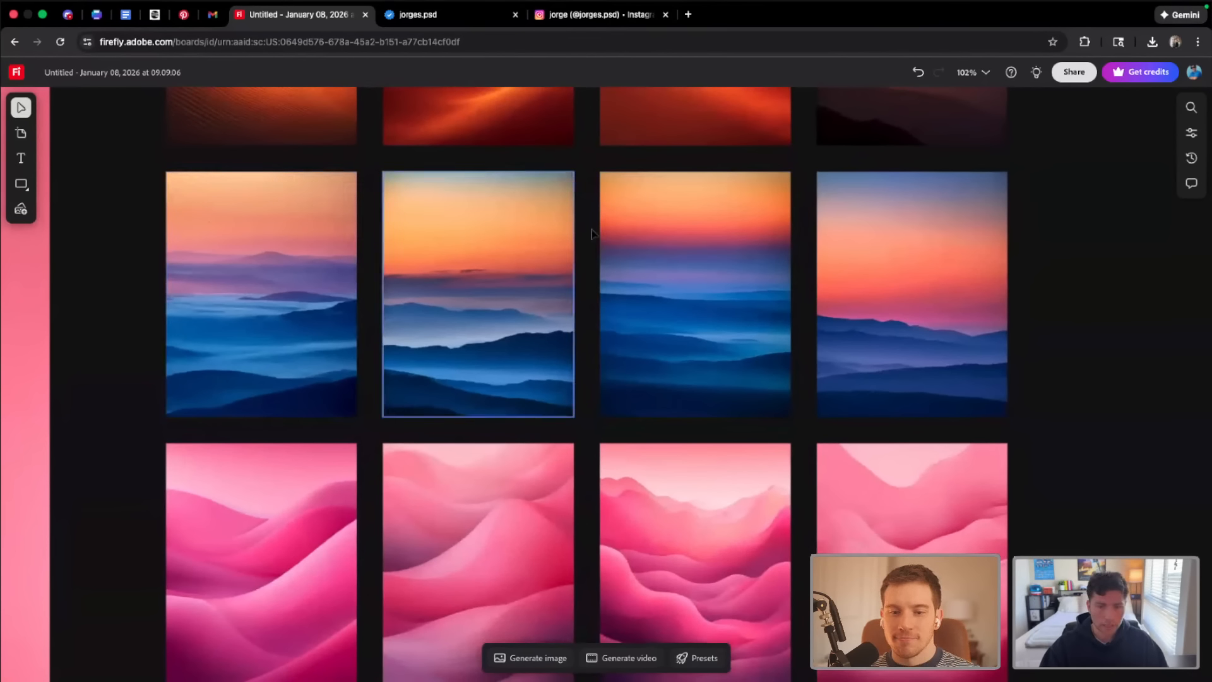
scroll(860, 243, "up", 2)
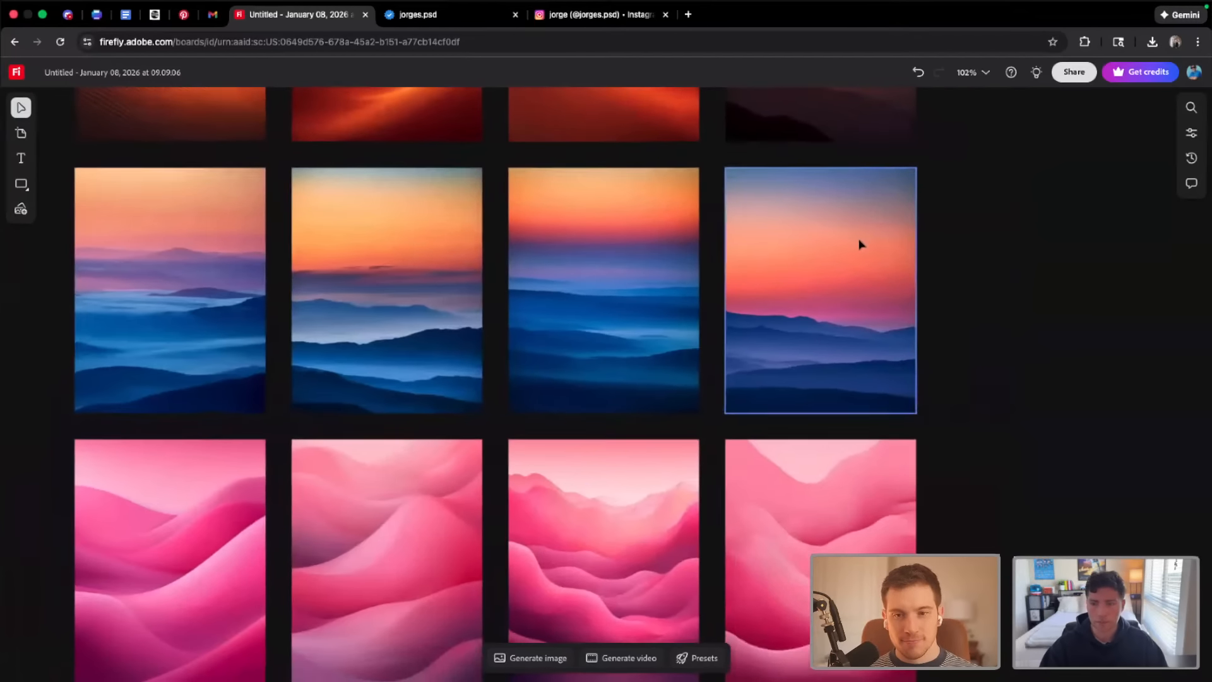
Crop the fourth blue mountain image to its upper-right sky area, 204 by 212 px, and place a copy to the right of the grid
scroll(853, 240, "up", 5)
left_click(644, 208)
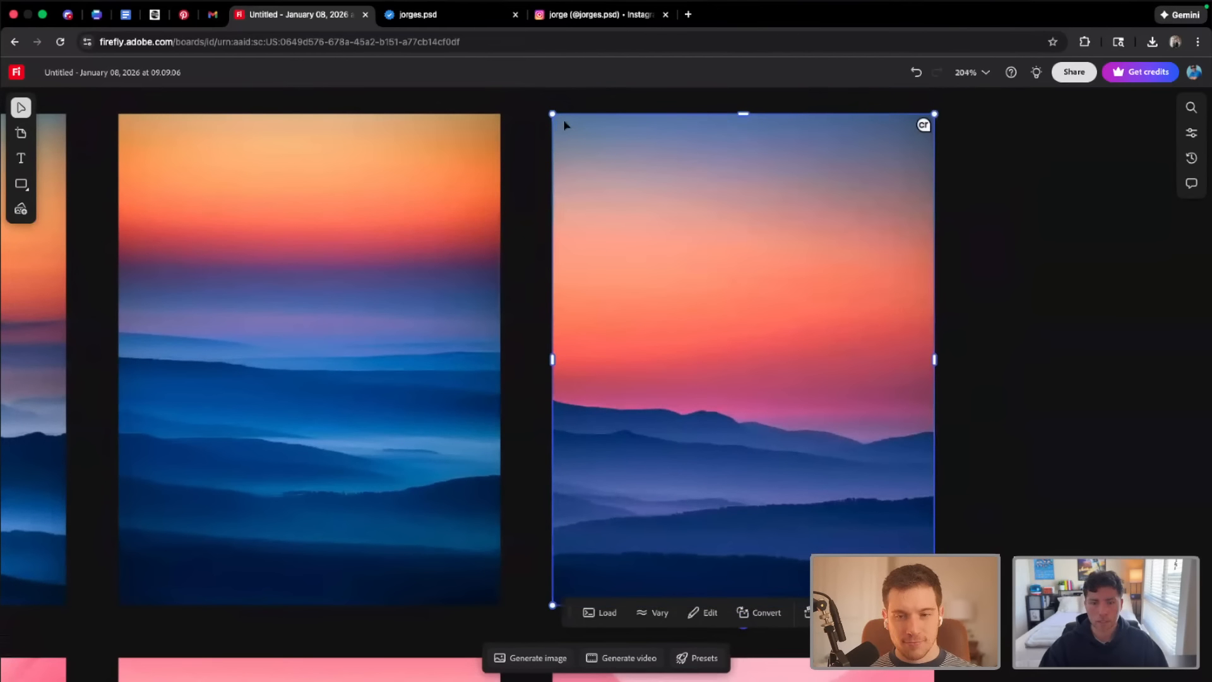
scroll(763, 246, "up", 1)
scroll(565, 500, "down", 1)
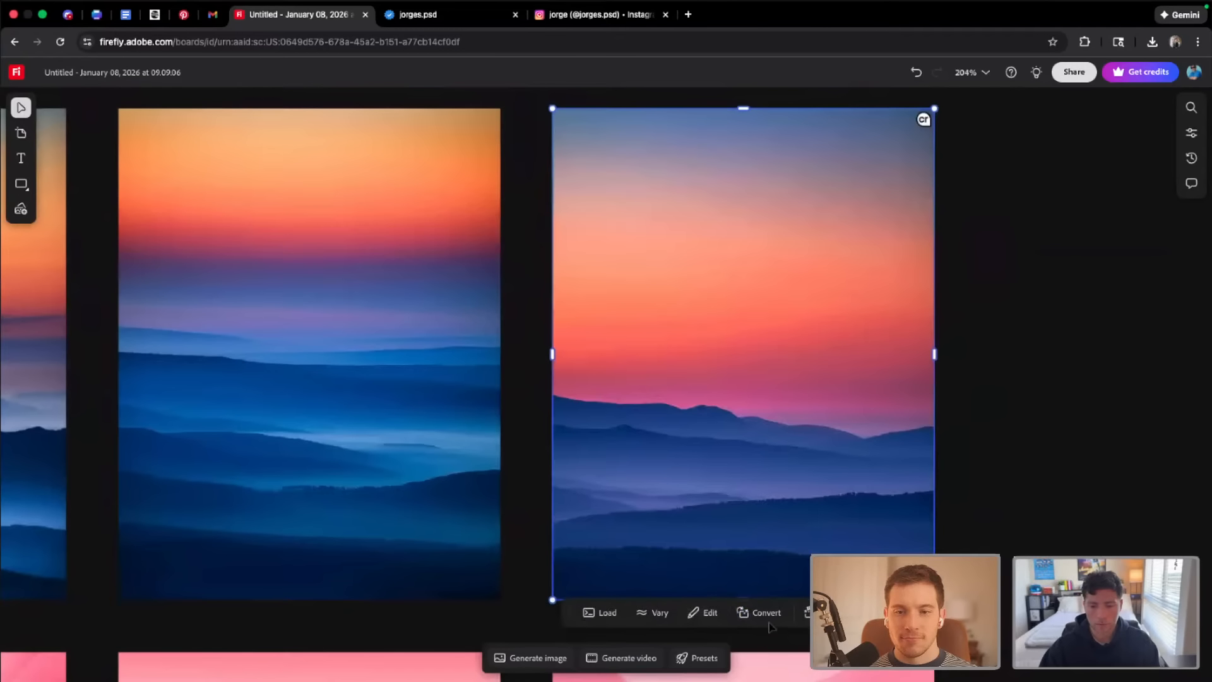
double_click(624, 572)
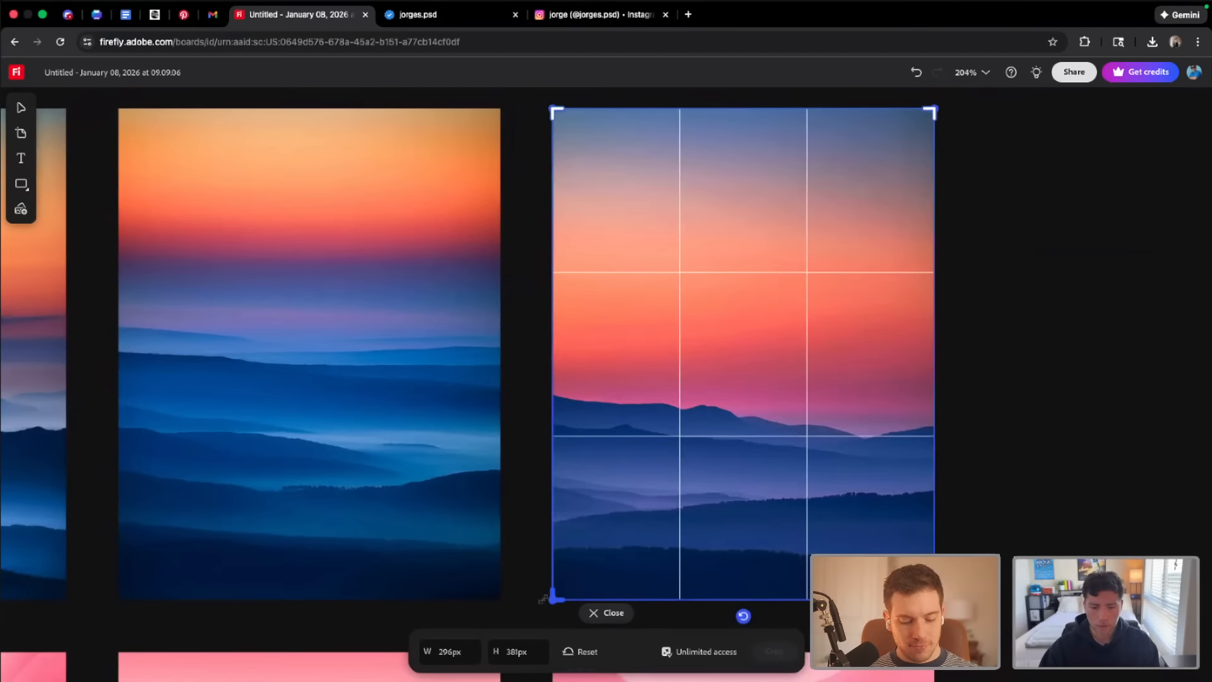
left_click_drag(553, 596, 674, 379)
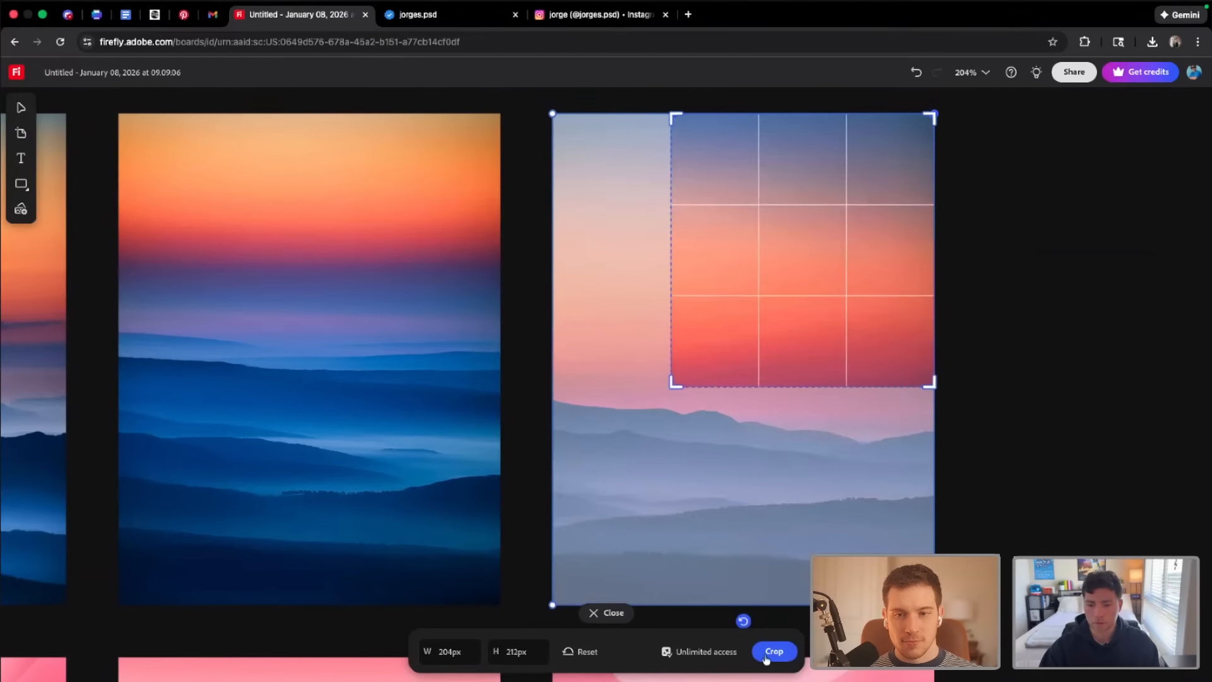
left_click(772, 651)
scroll(903, 394, "down", 6)
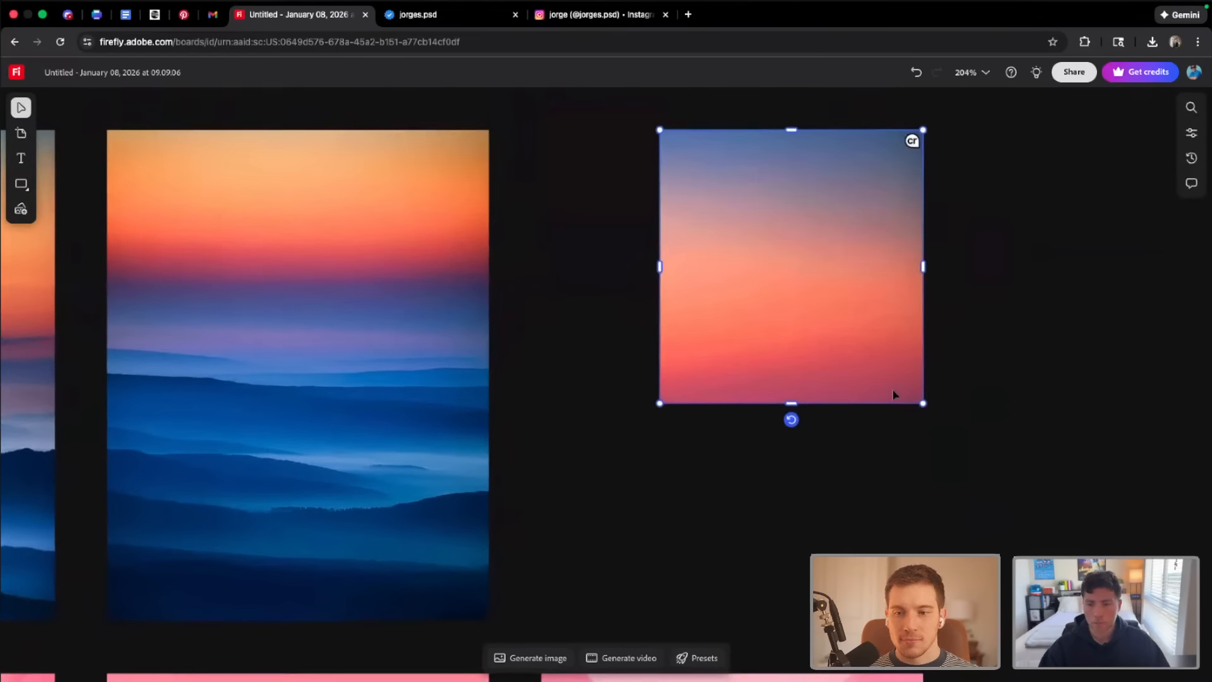
left_click_drag(836, 355, 1101, 341)
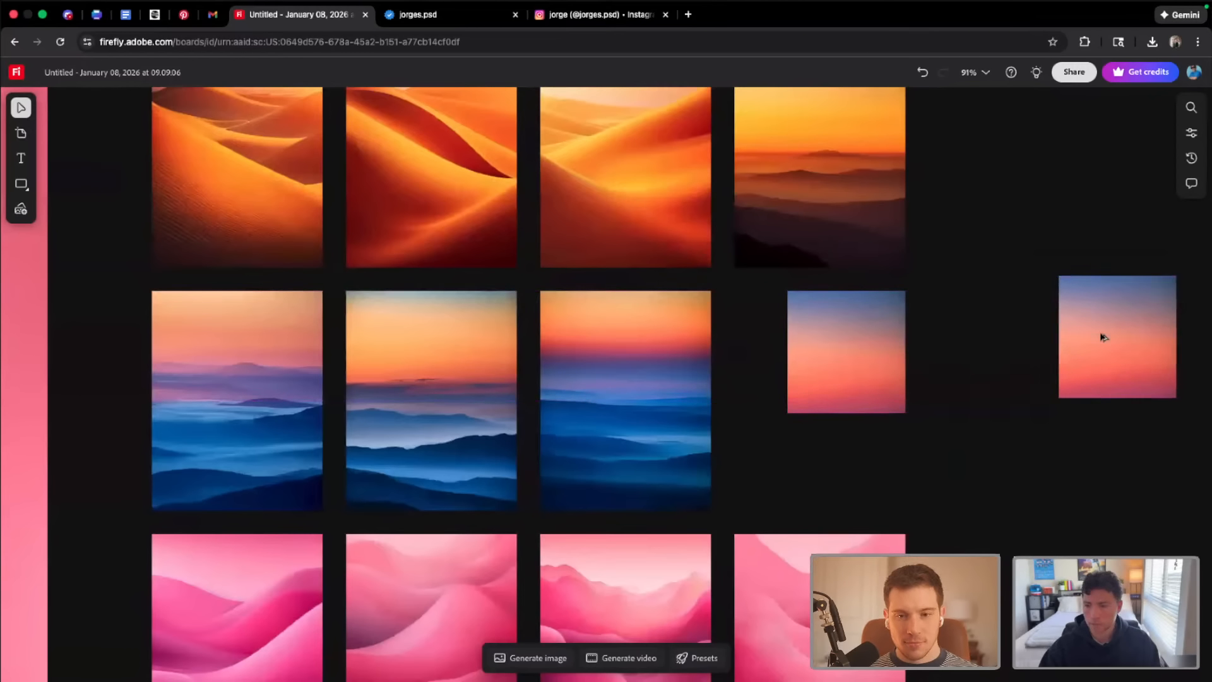
Crop the first abstract image in the grid's last row to its upper-right blue sky area, 150 by 153 px
scroll(653, 419, "left", 2)
scroll(652, 419, "down", 1)
scroll(642, 413, "left", 2)
scroll(642, 413, "down", 2)
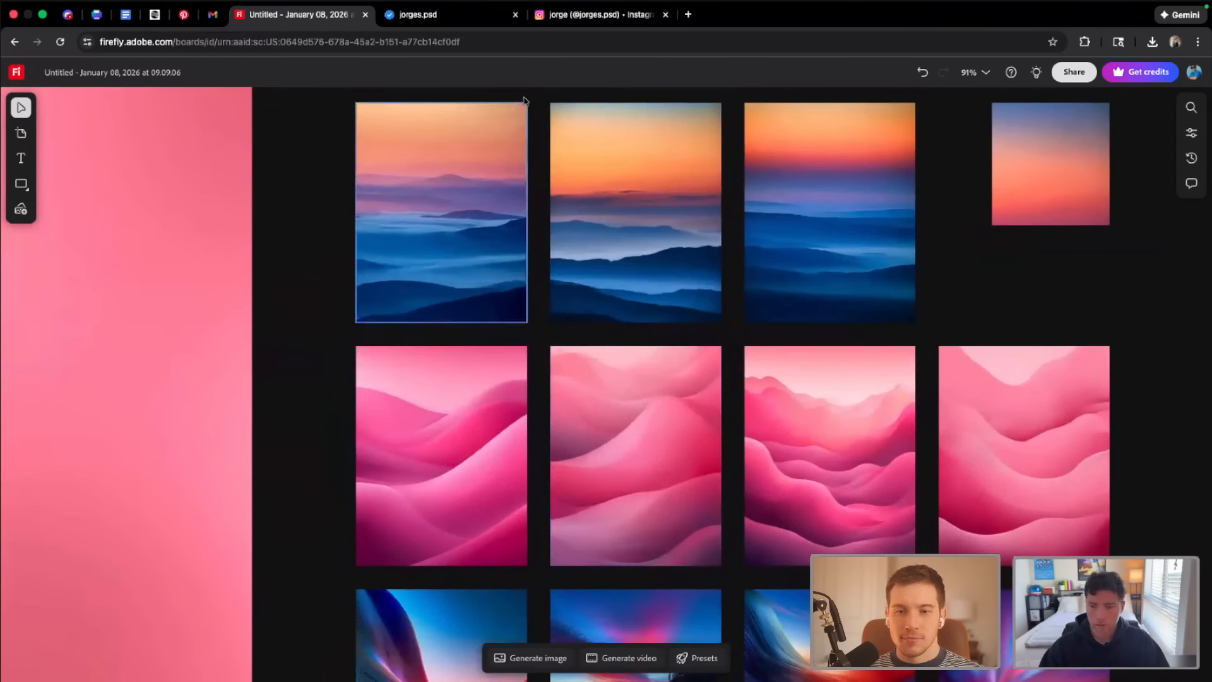
scroll(793, 367, "down", 5)
scroll(643, 277, "up", 3)
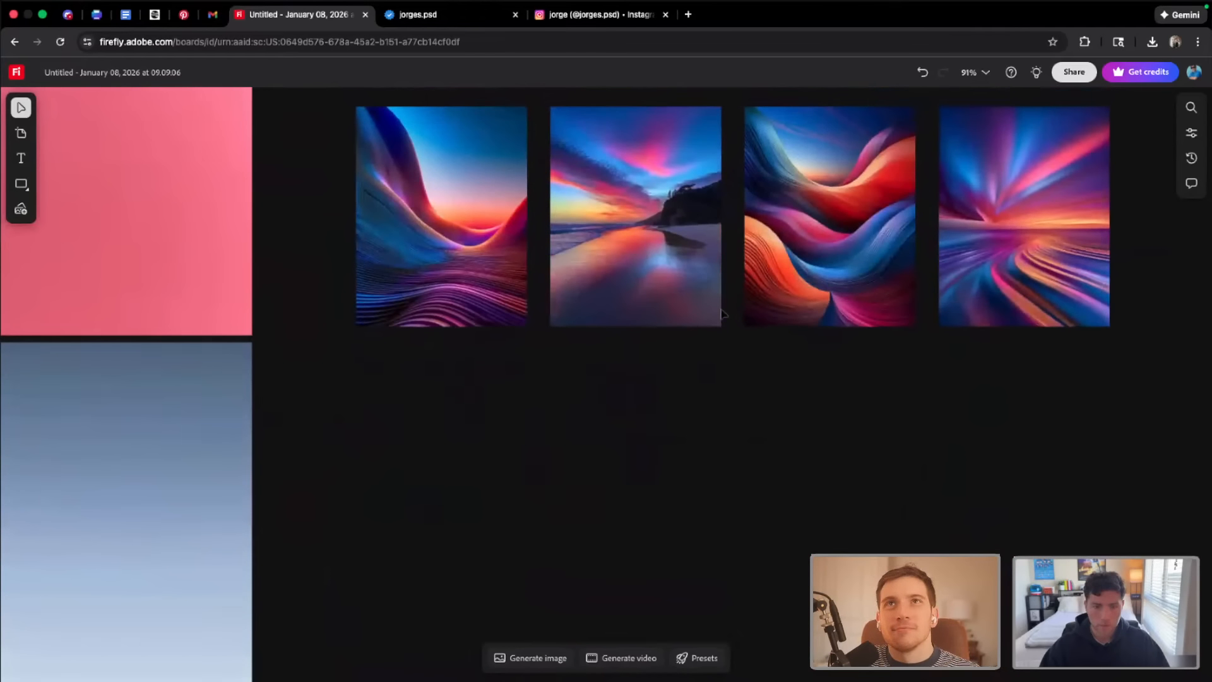
left_click(478, 222)
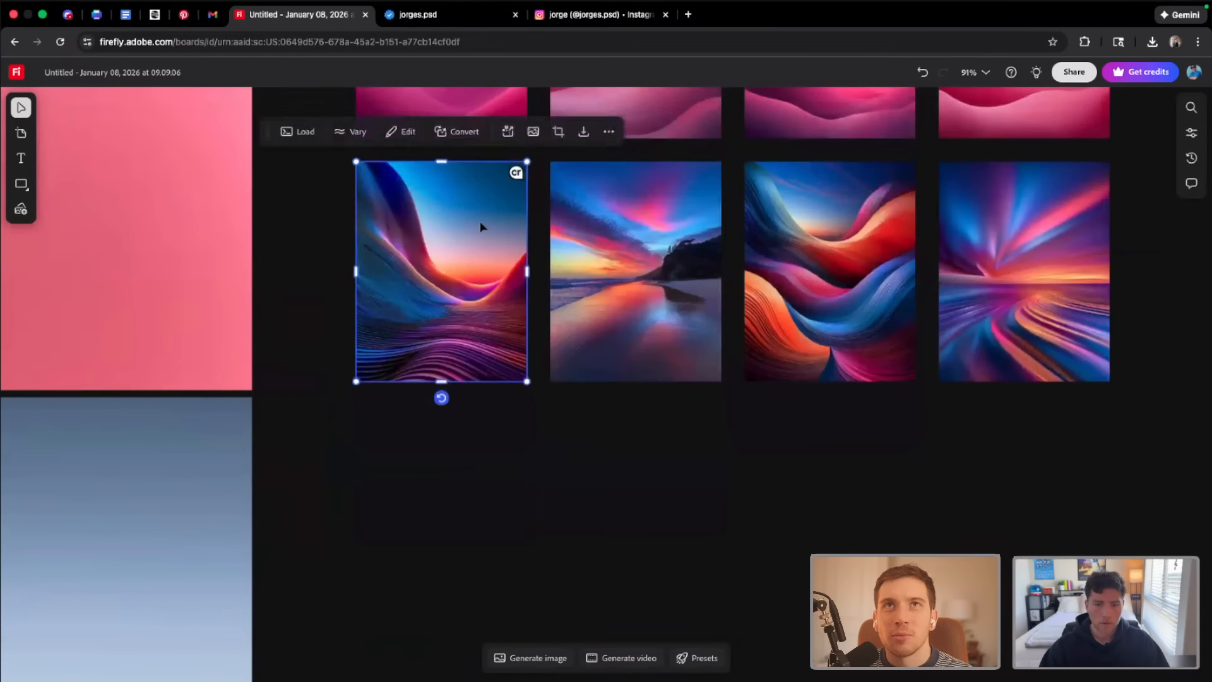
scroll(480, 221, "up", 5)
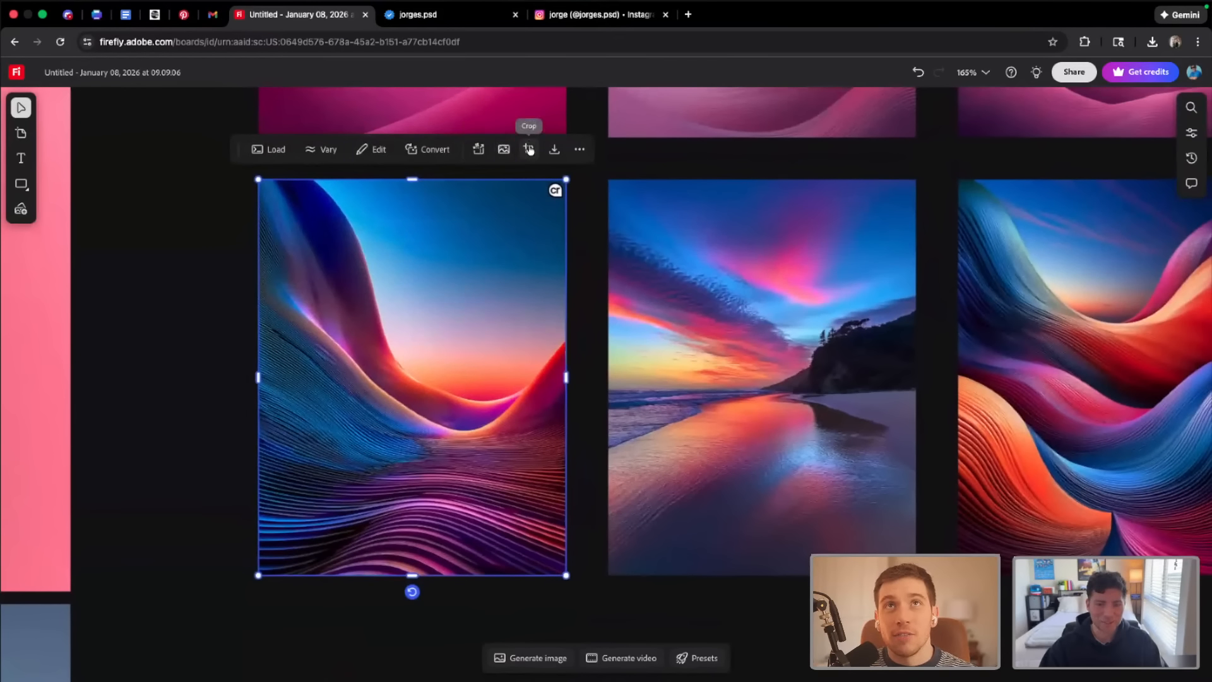
left_click(529, 149)
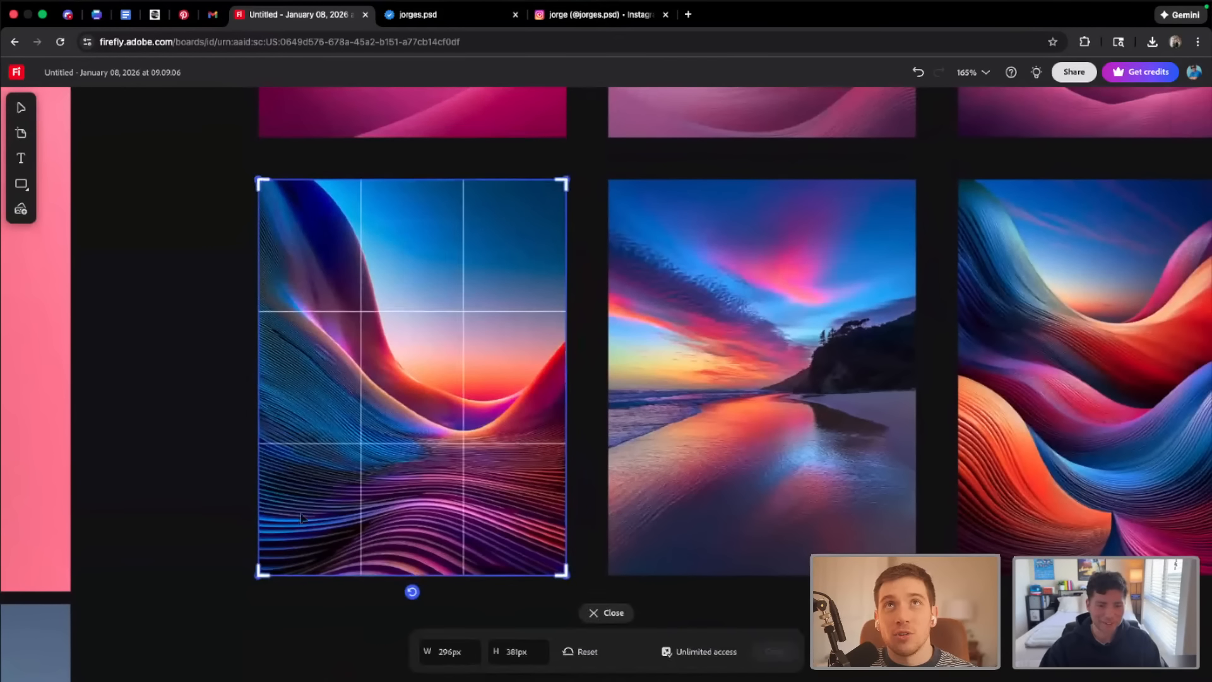
left_click_drag(259, 571, 406, 347)
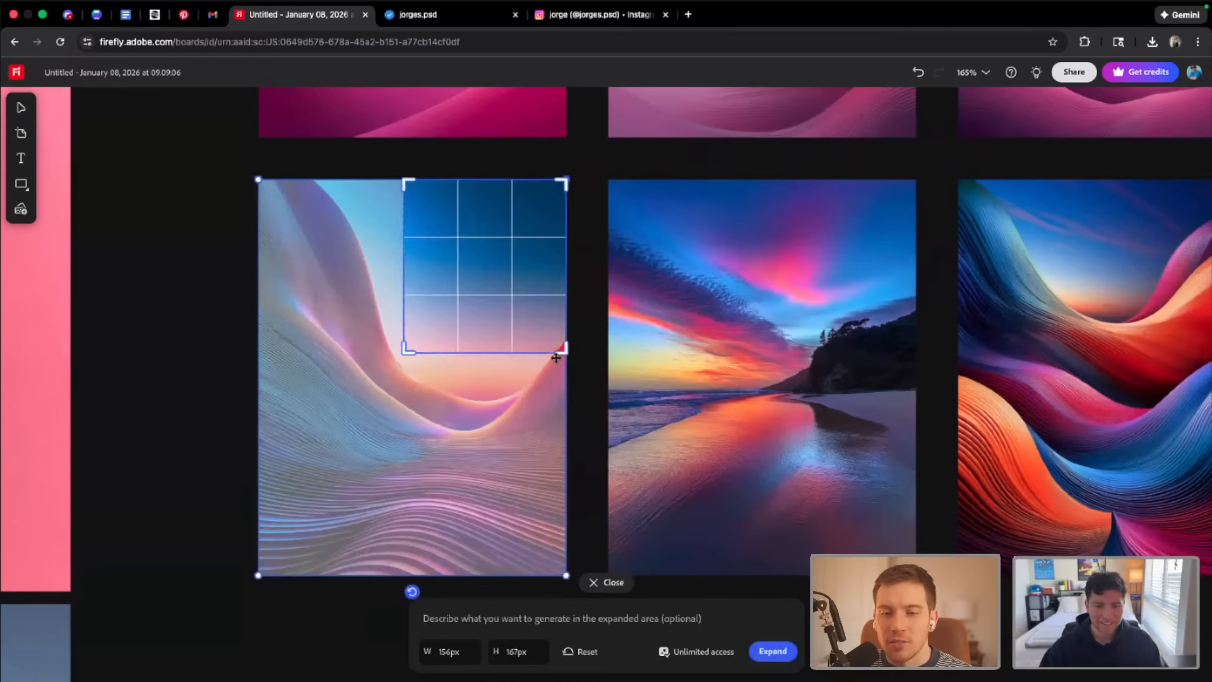
left_click_drag(564, 347, 553, 342)
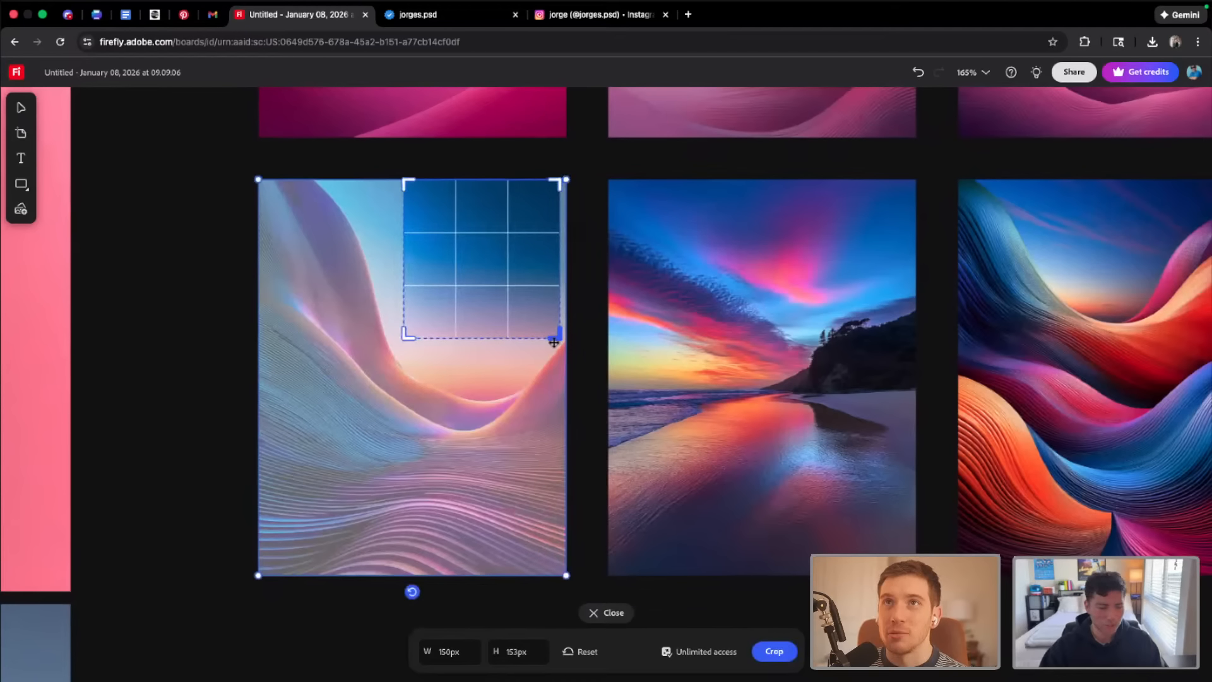
left_click(772, 651)
Place a copy of the cropped blue sky gradient beneath the pink-orange gradient copy to the right of the grid
scroll(585, 461, "down", 10)
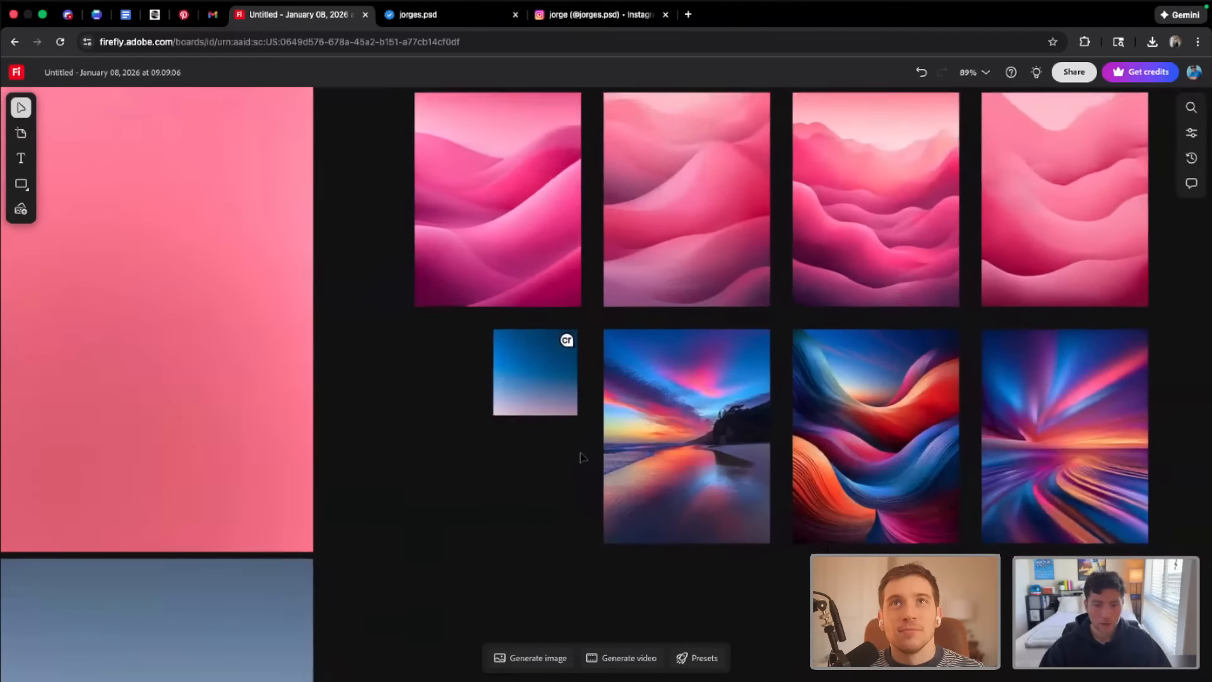
scroll(583, 457, "down", 2)
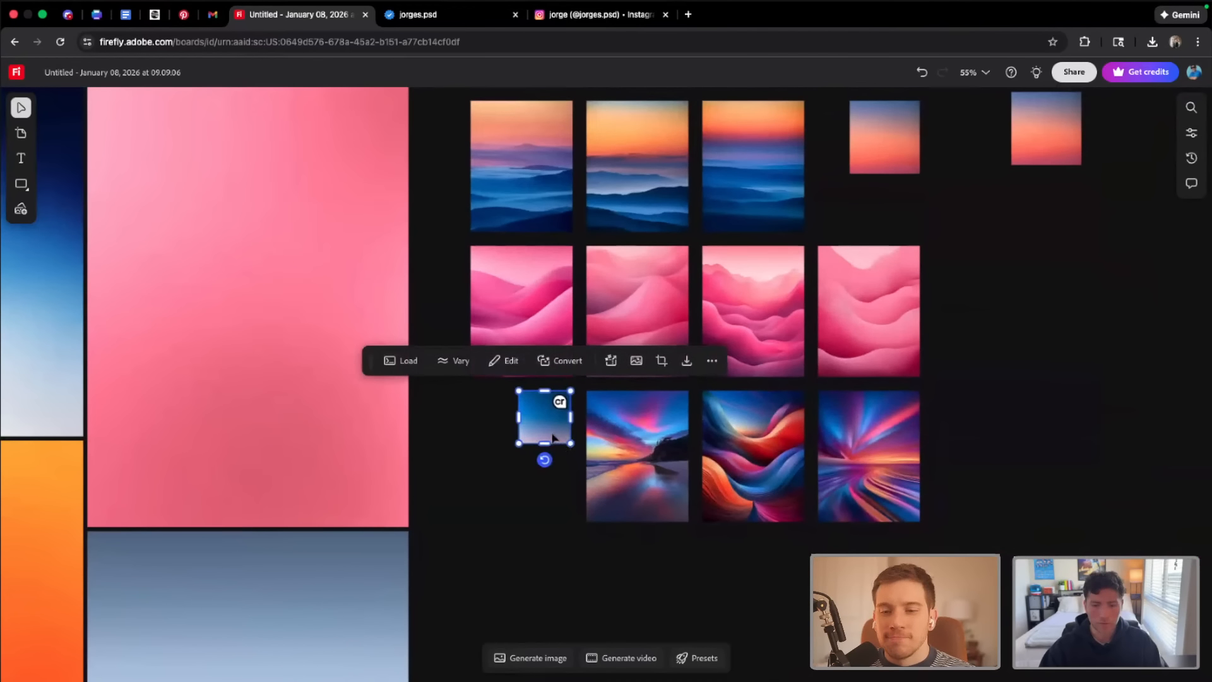
left_click_drag(553, 437, 1043, 235)
Remix the pink-orange and blue cropped gradient copies together
scroll(969, 384, "up", 2)
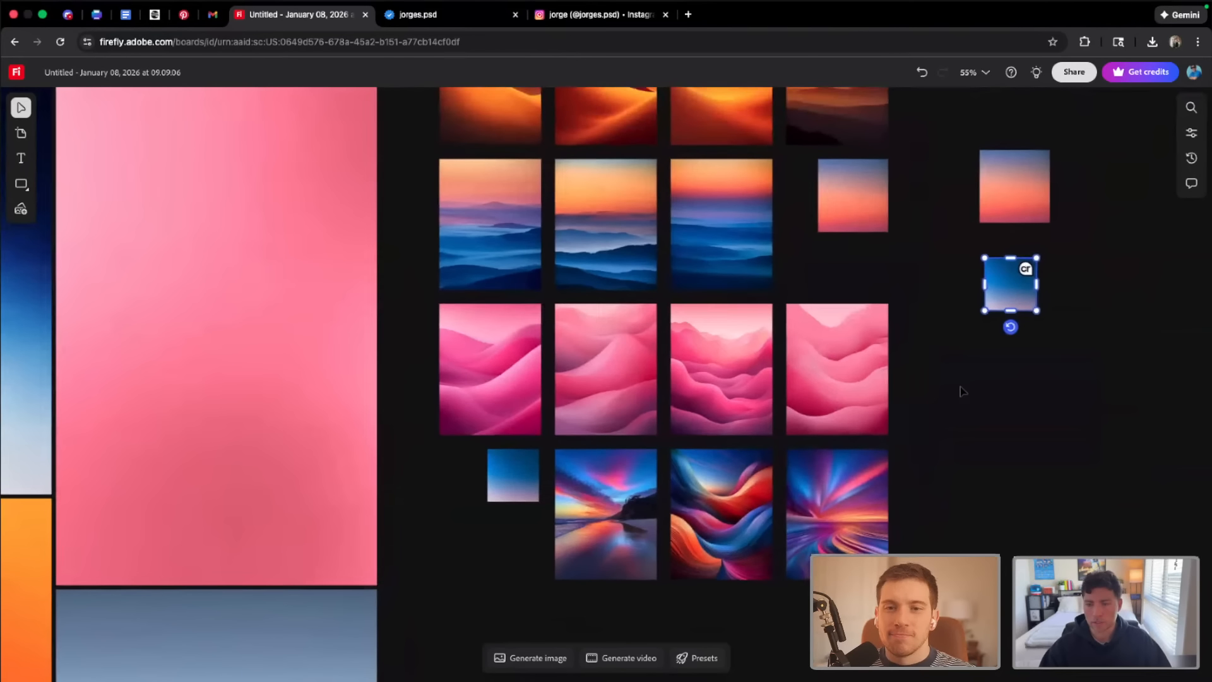
scroll(962, 391, "up", 1)
scroll(962, 391, "right", 1)
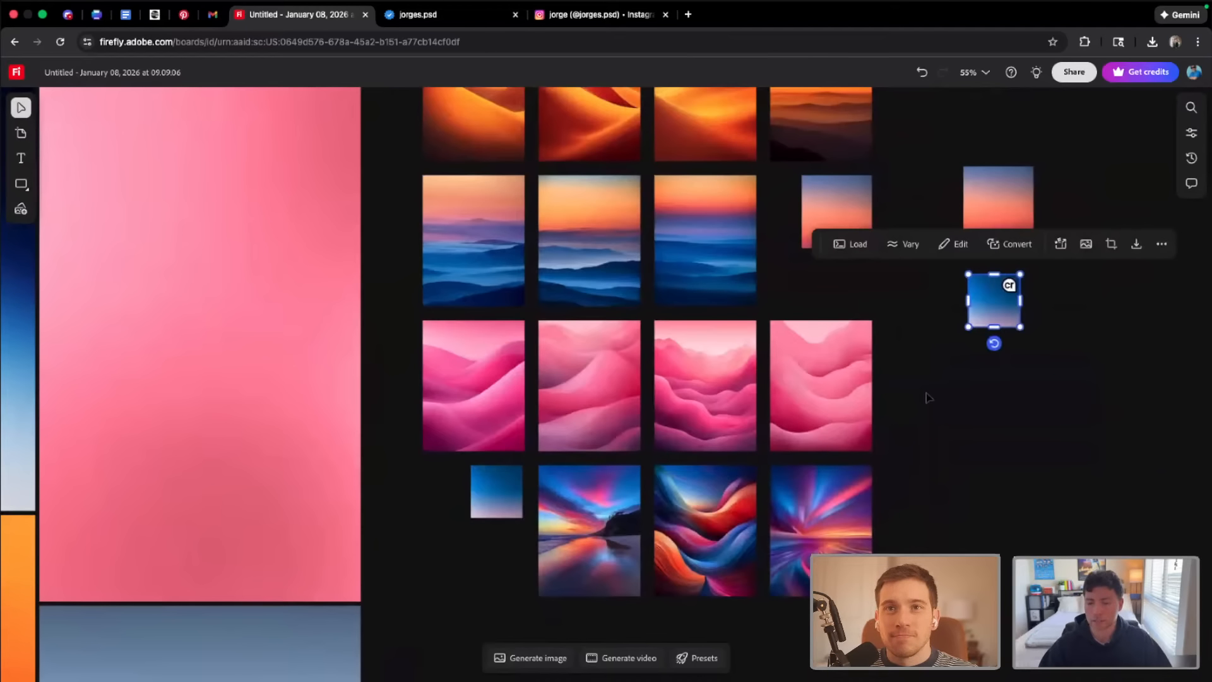
scroll(928, 396, "up", 1)
scroll(929, 397, "right", 1)
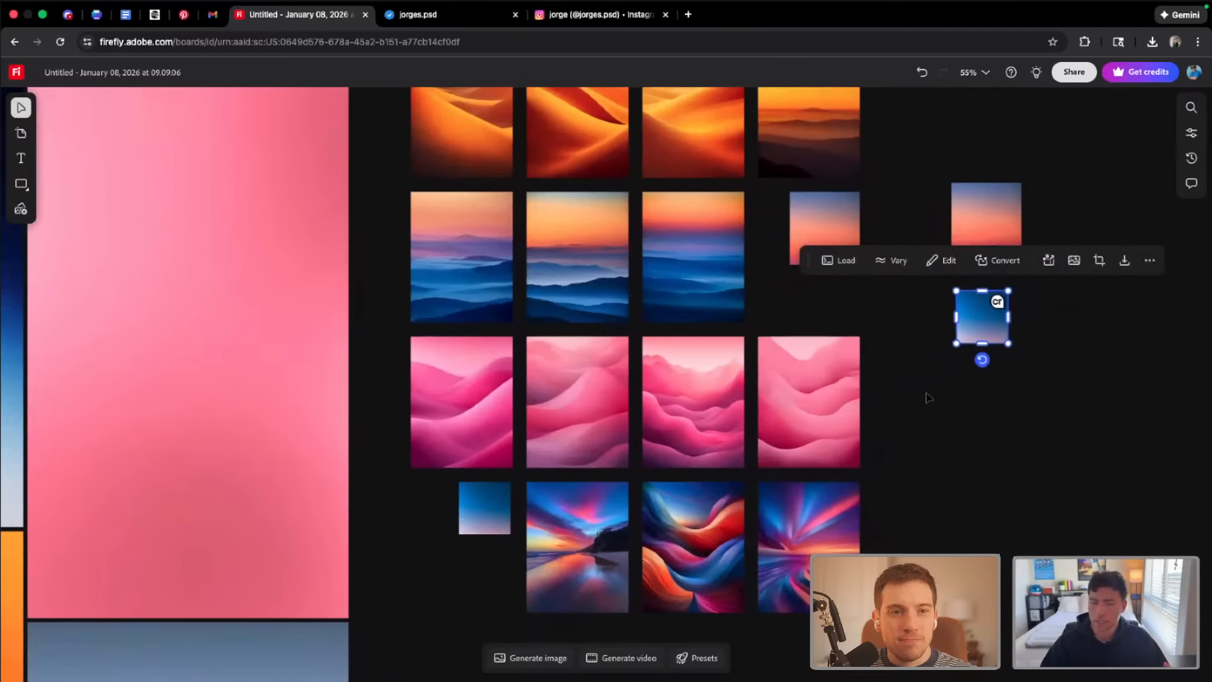
scroll(928, 397, "up", 2)
scroll(928, 397, "right", 1)
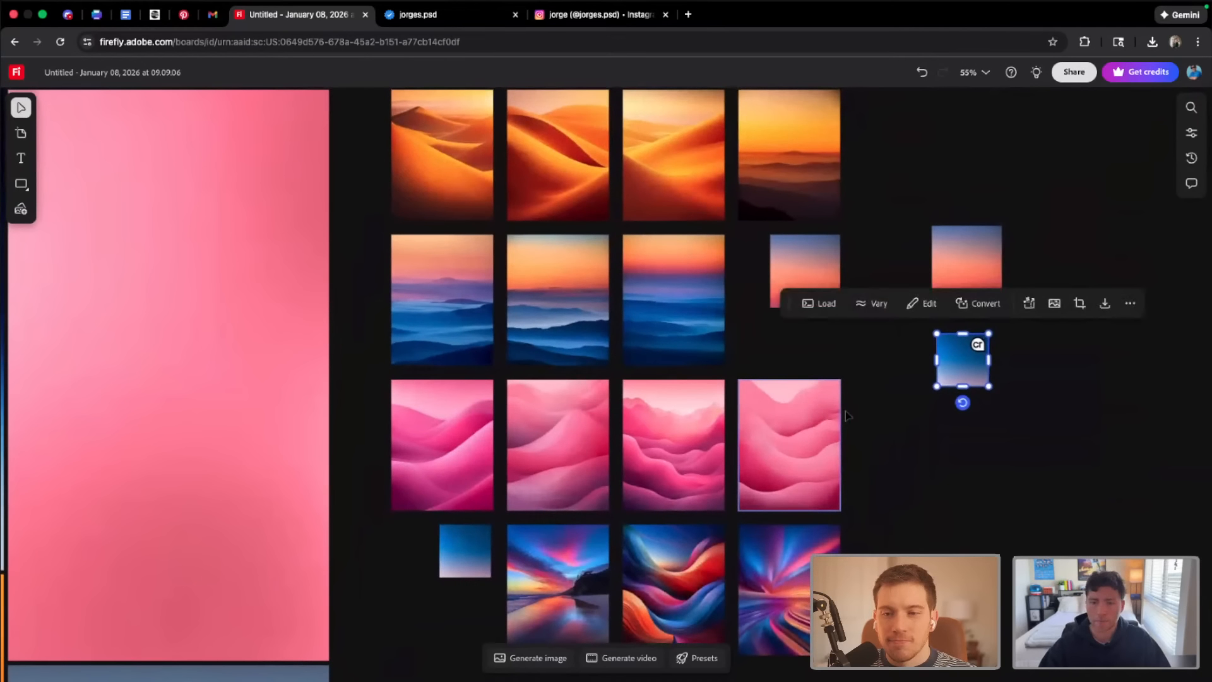
scroll(823, 441, "up", 3)
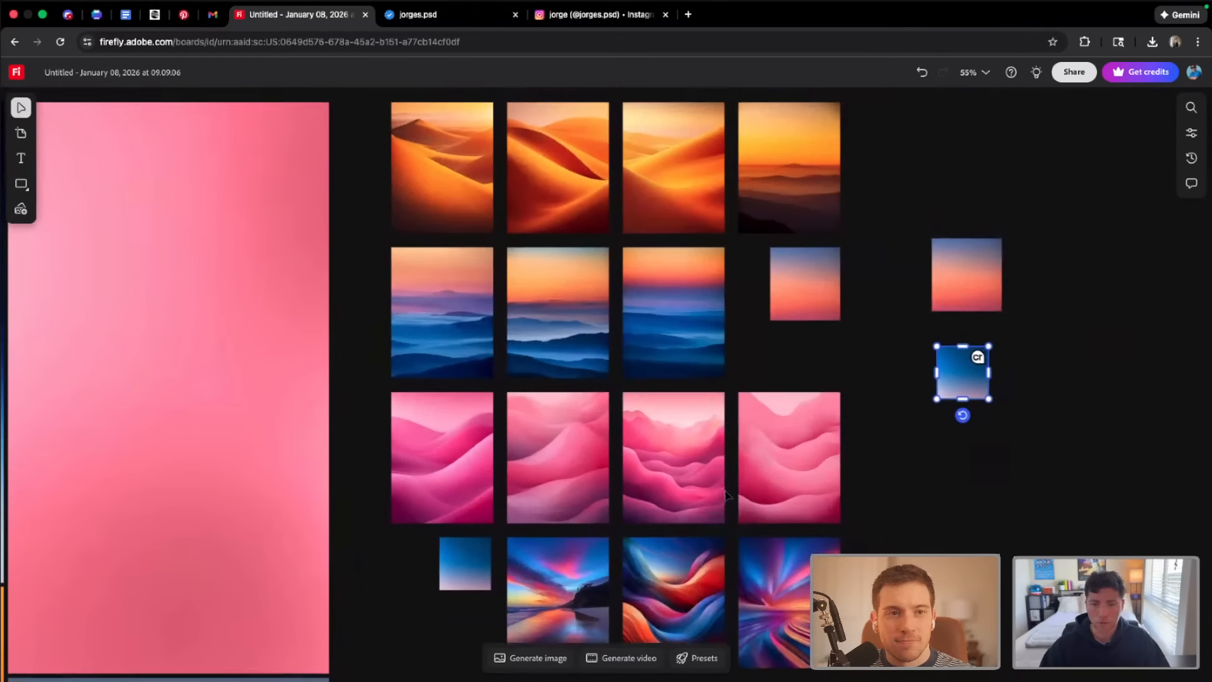
scroll(732, 491, "up", 3)
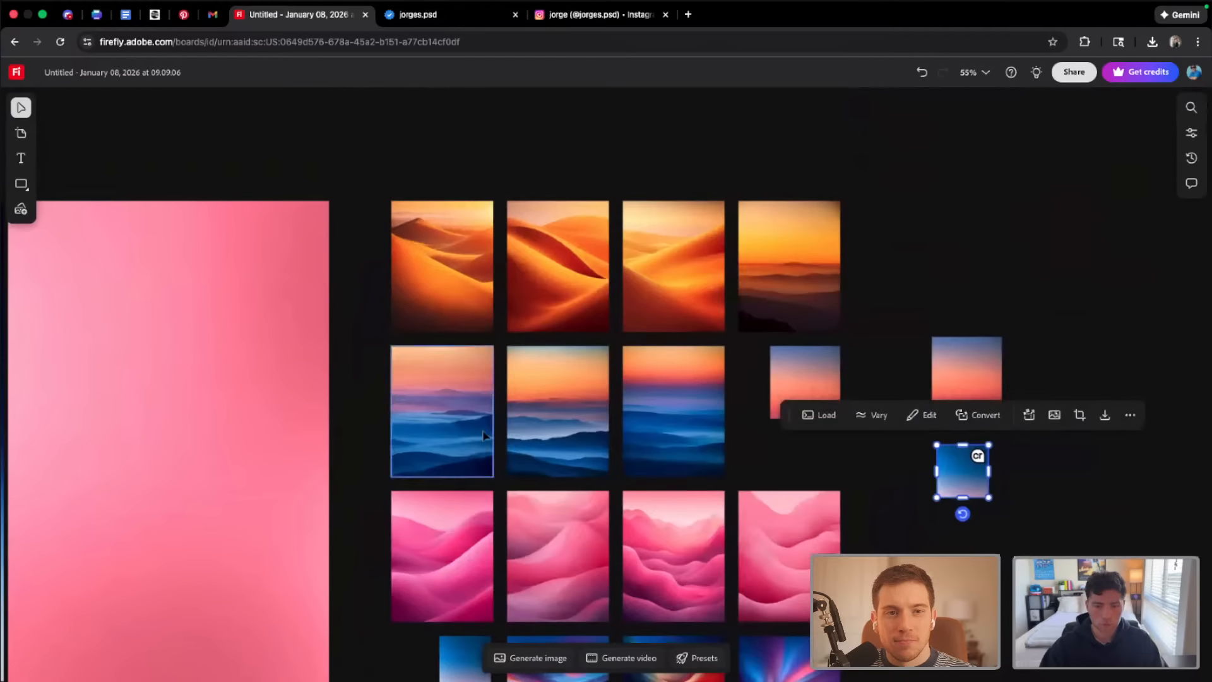
left_click_drag(926, 291, 1007, 502)
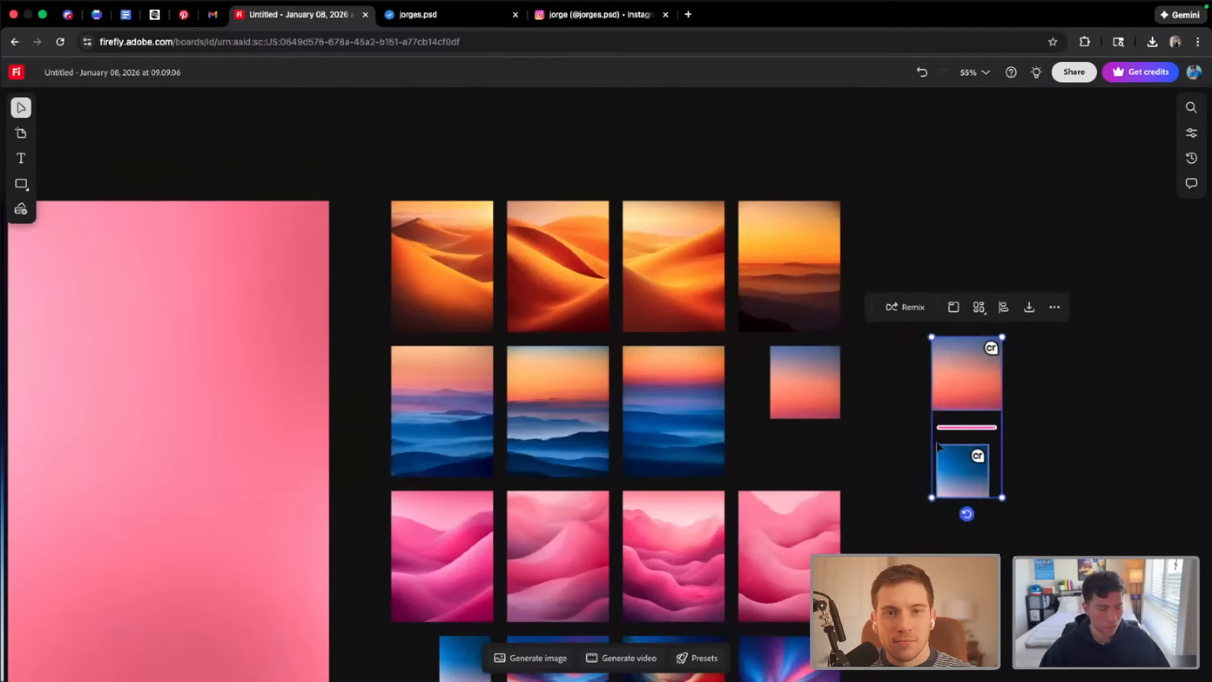
scroll(937, 444, "down", 5)
scroll(937, 444, "up", 5)
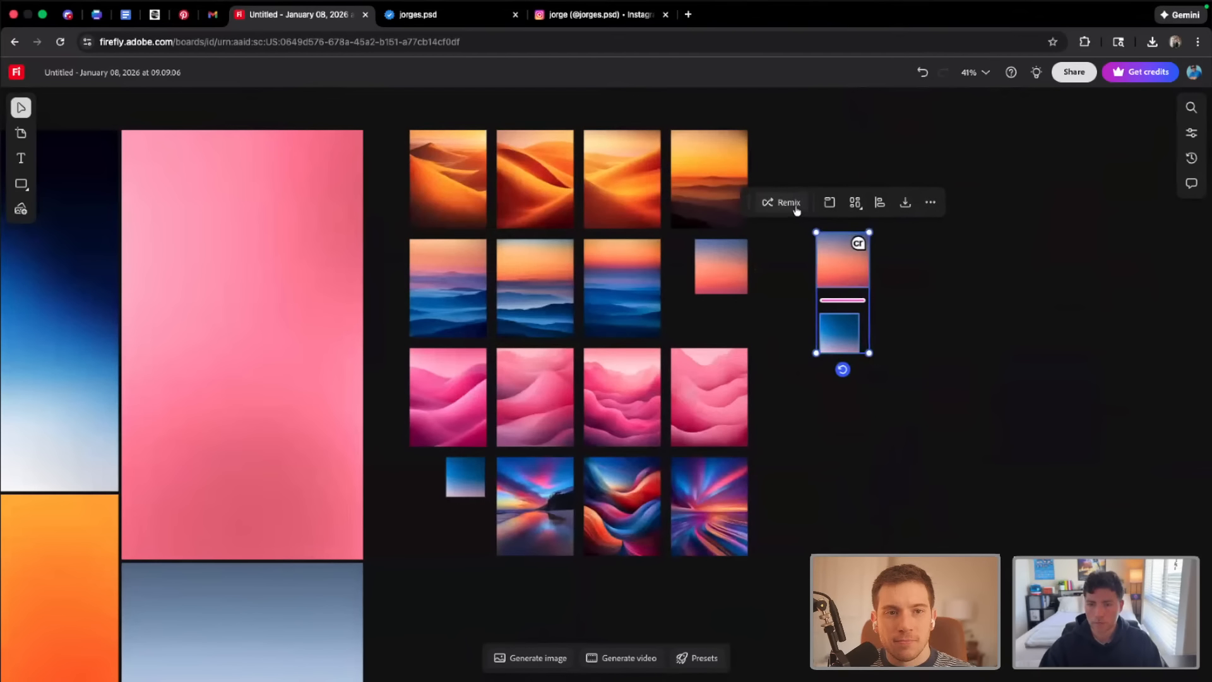
left_click(789, 203)
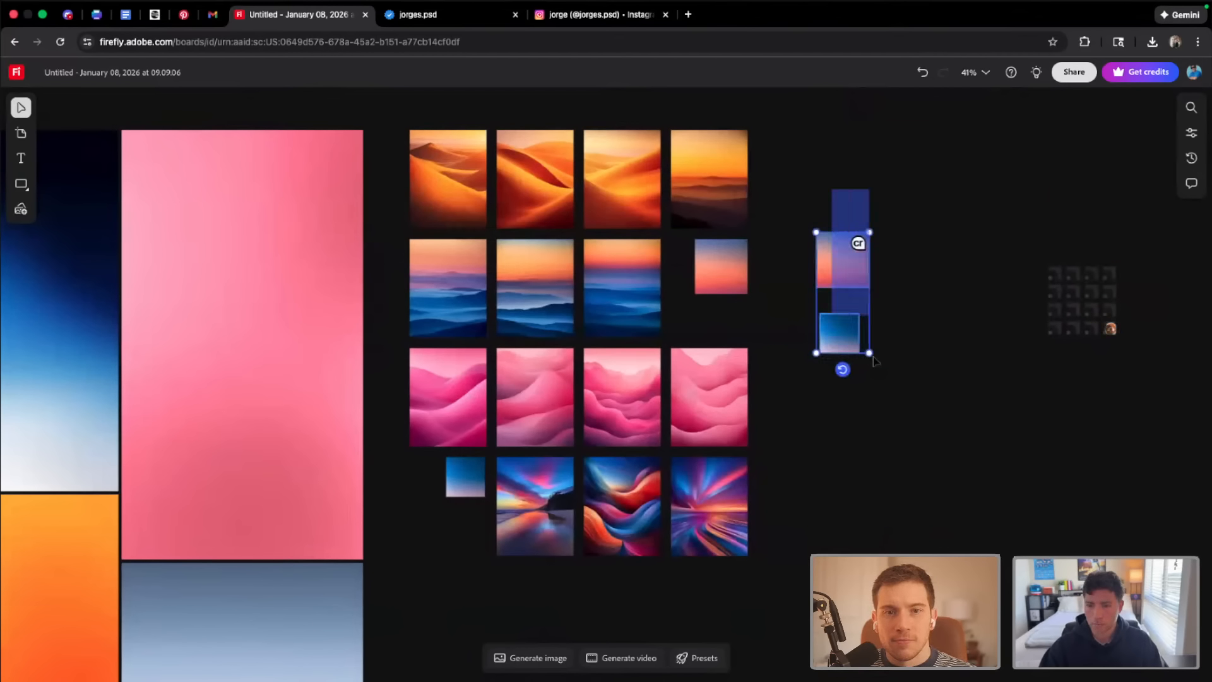
Move the two cropped gradient copies below the first remix grid and arrange that grid's images into an even four-by-four block
left_click_drag(849, 272, 861, 514)
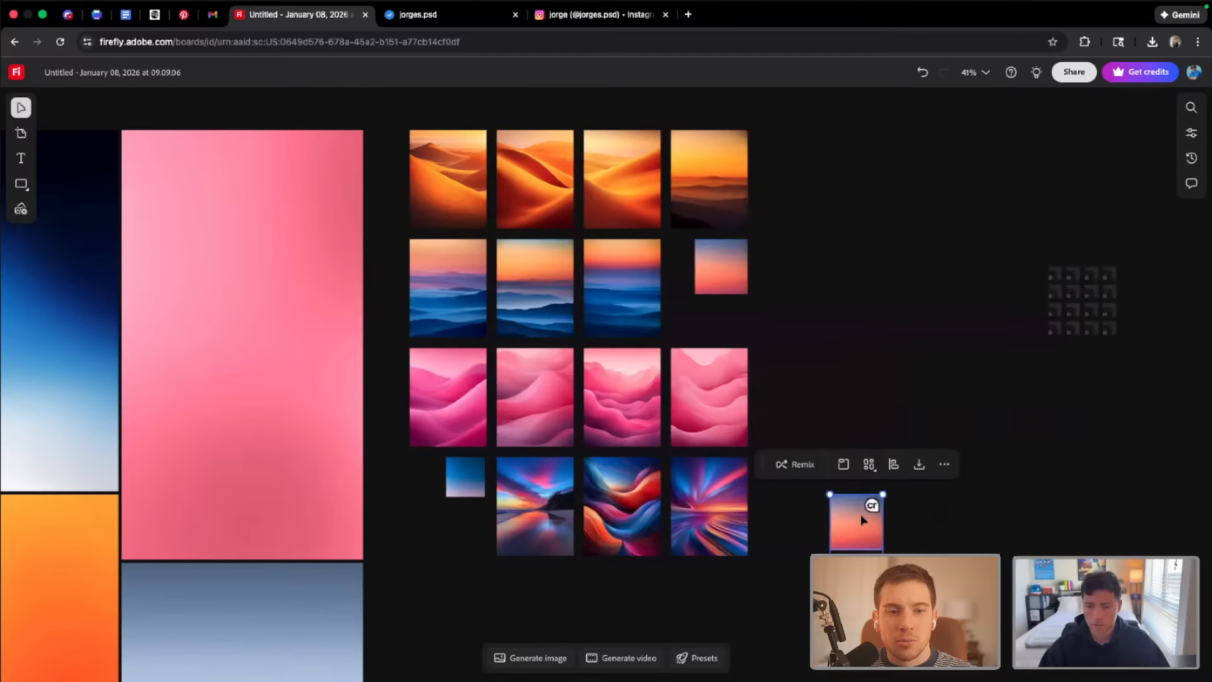
scroll(862, 514, "down", 3)
left_click_drag(874, 403, 527, 537)
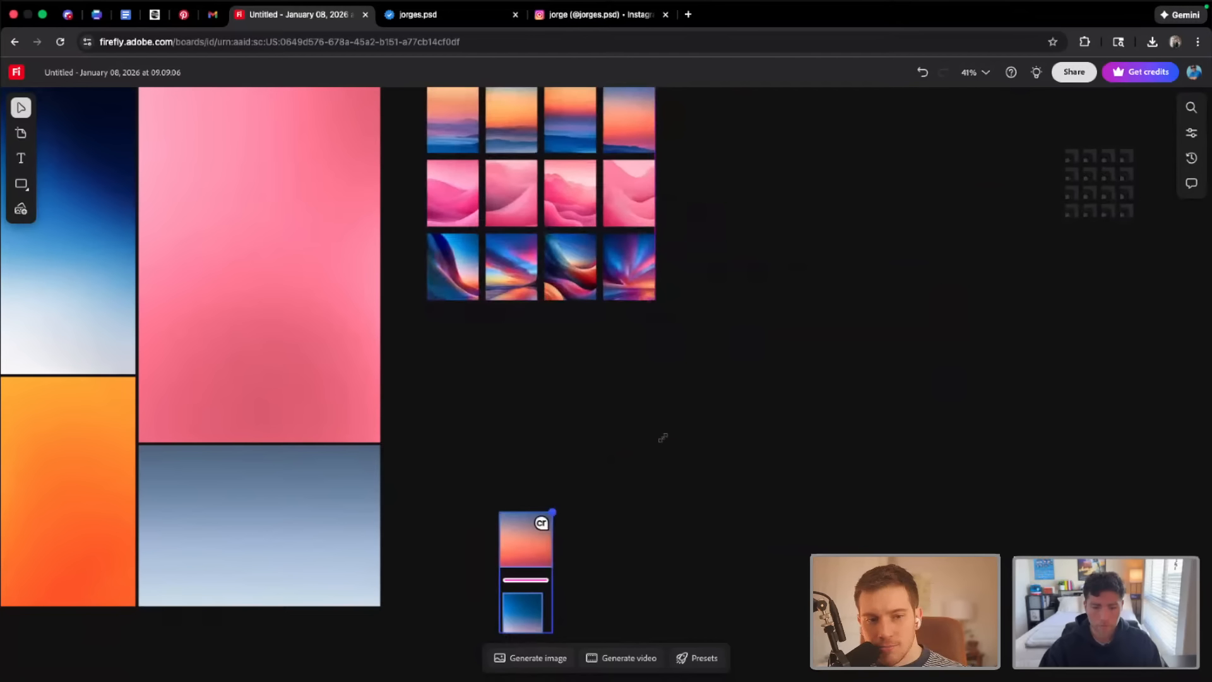
left_click(812, 425)
left_click(536, 528)
left_click(526, 607, "shift")
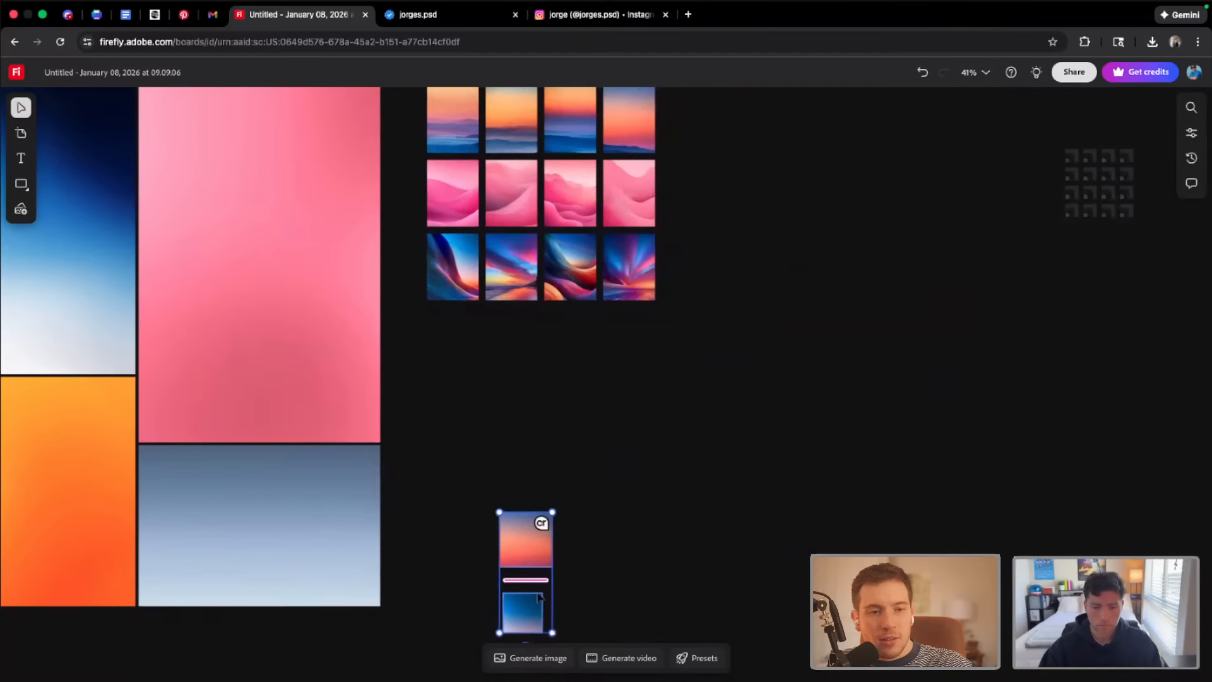
left_click_drag(553, 512, 577, 506)
left_click(828, 542)
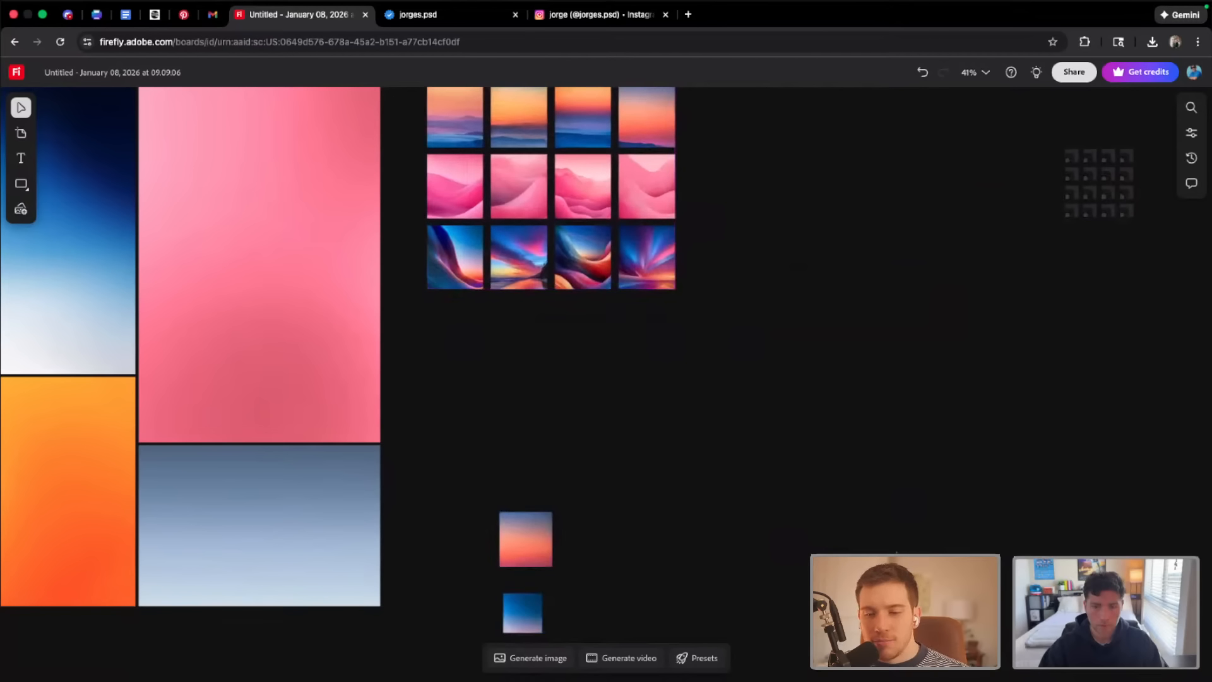
Try to rearrange and resize the small grid generated from the two cropped gradients
scroll(828, 542, "down", 4)
scroll(828, 542, "down", 4)
scroll(765, 533, "up", 2)
scroll(766, 533, "right", 2)
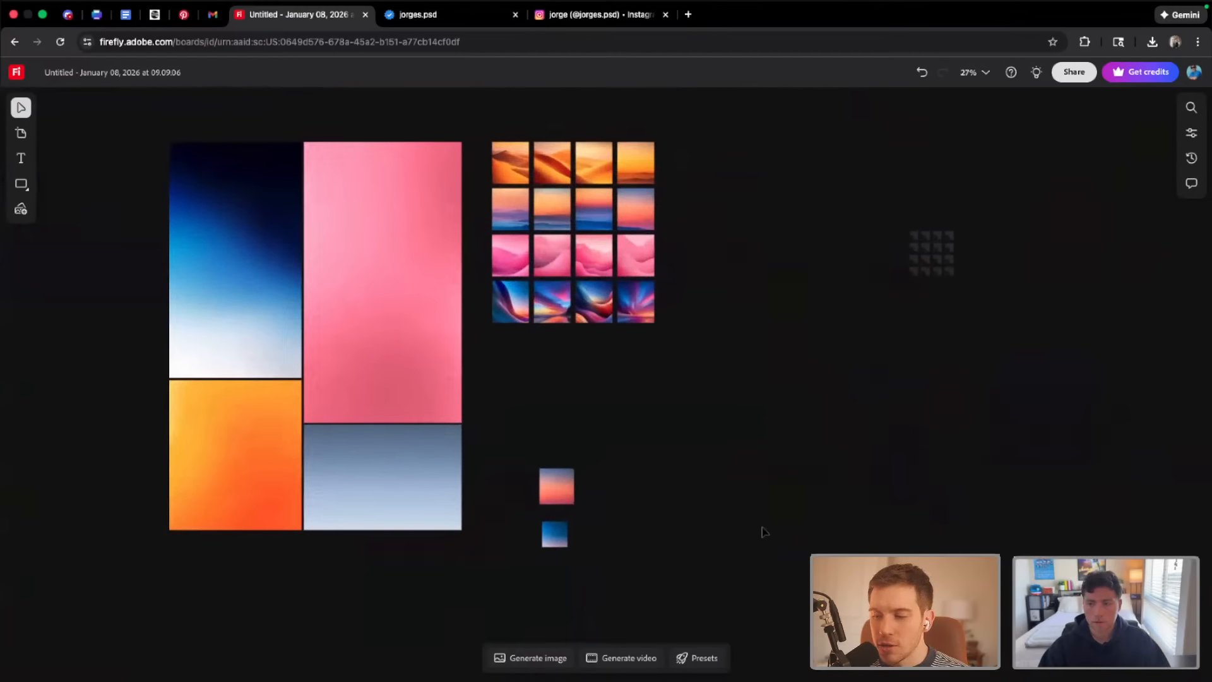
left_click_drag(925, 186, 956, 344)
left_click(916, 205)
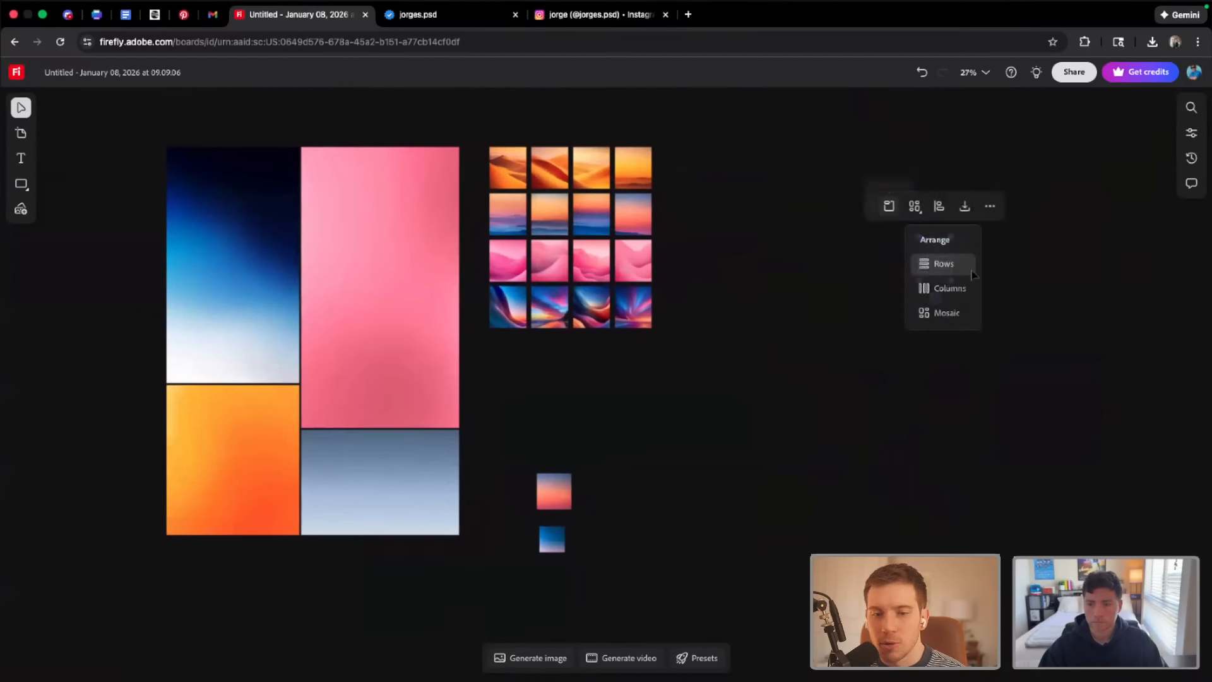
left_click(968, 400)
left_click(968, 400)
left_click_drag(900, 242, 976, 319)
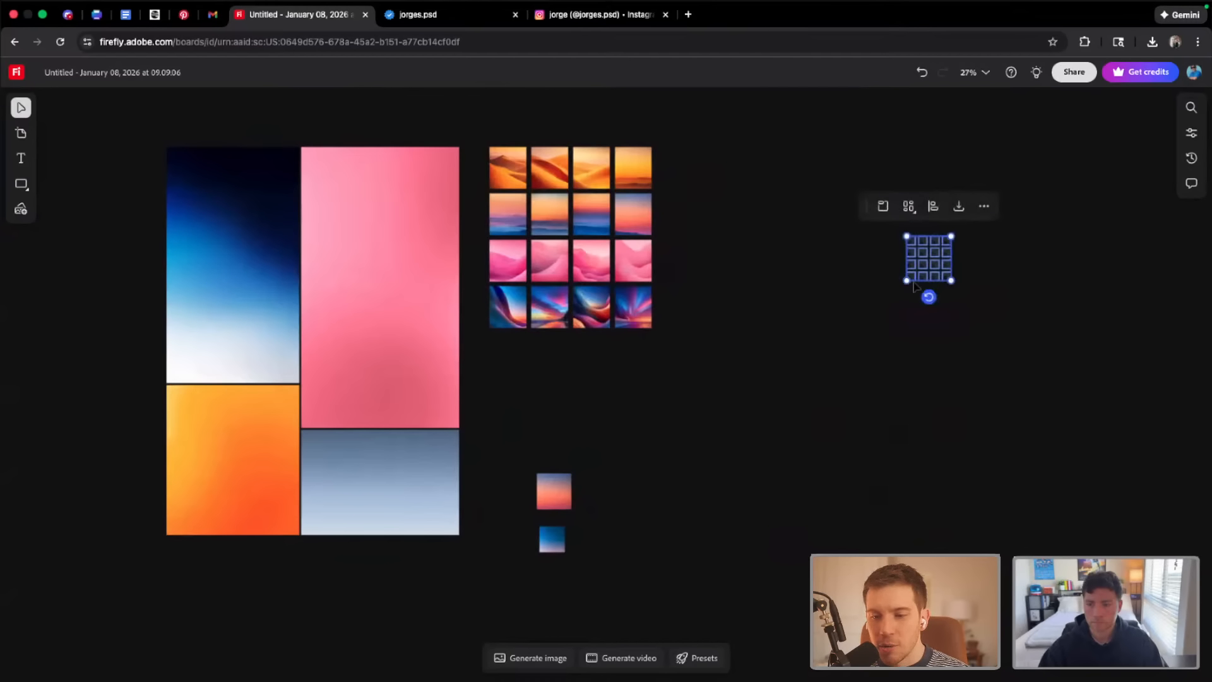
left_click_drag(906, 281, 890, 318)
left_click(895, 400)
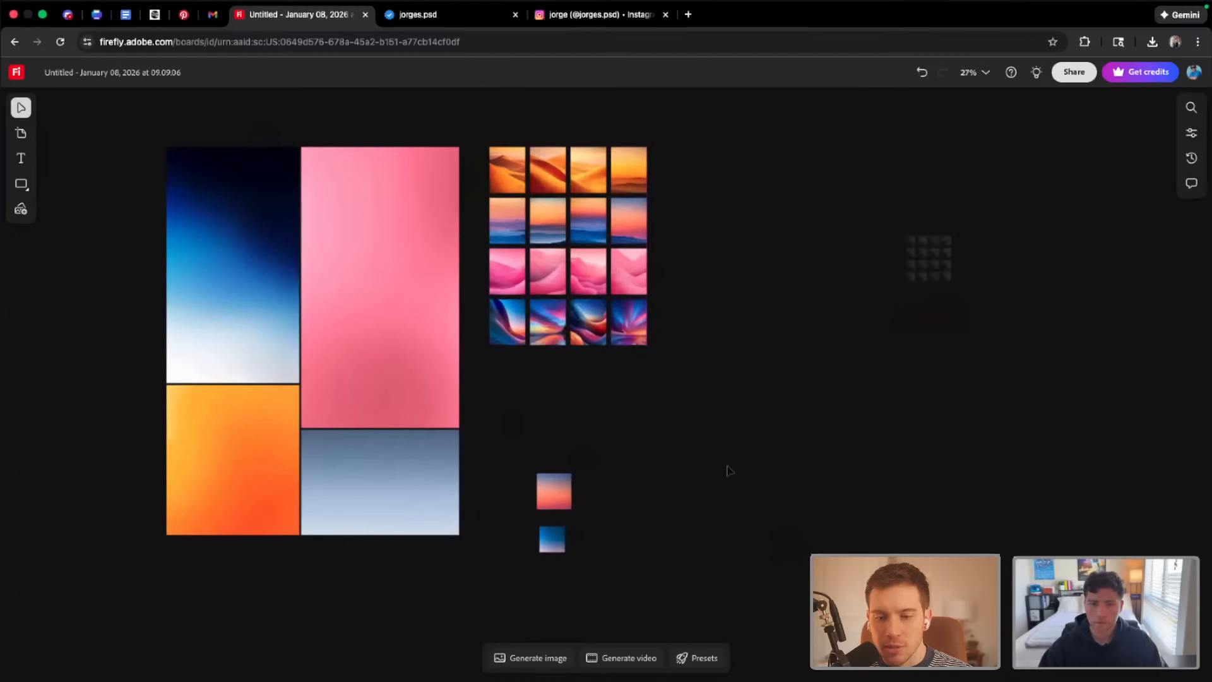
Download the cropped pink-orange gradient copy from the board
scroll(726, 470, "down", 1)
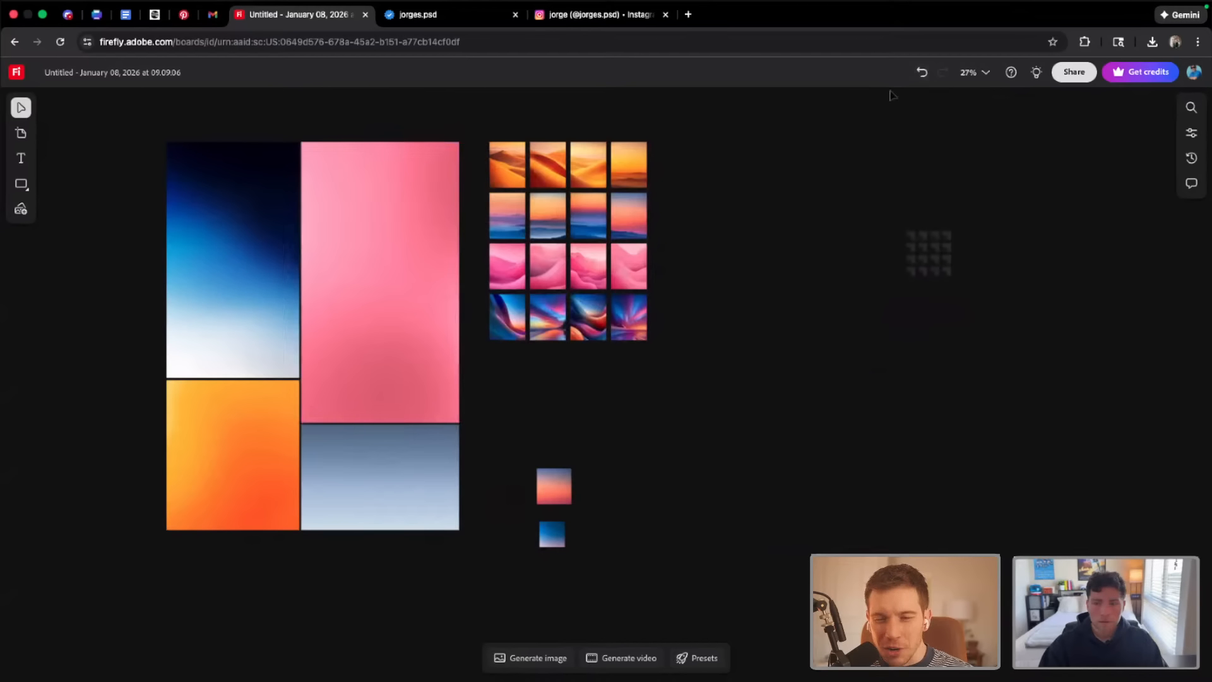
left_click(551, 483)
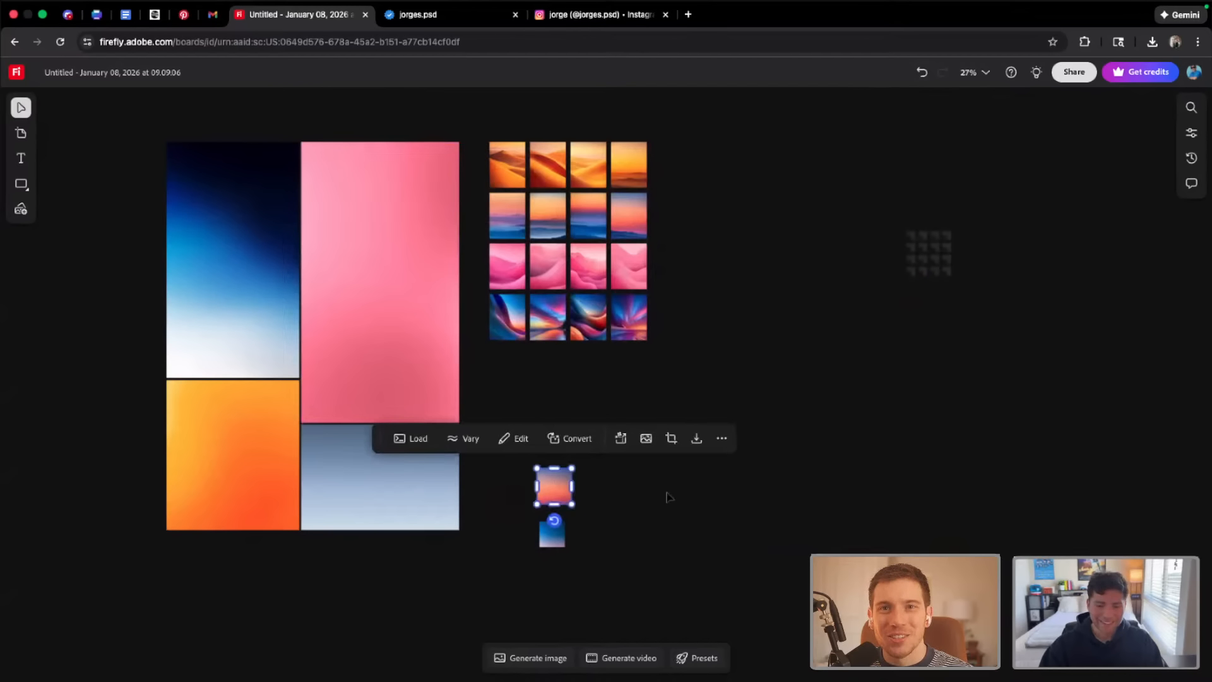
scroll(665, 495, "down", 1)
left_click(692, 432)
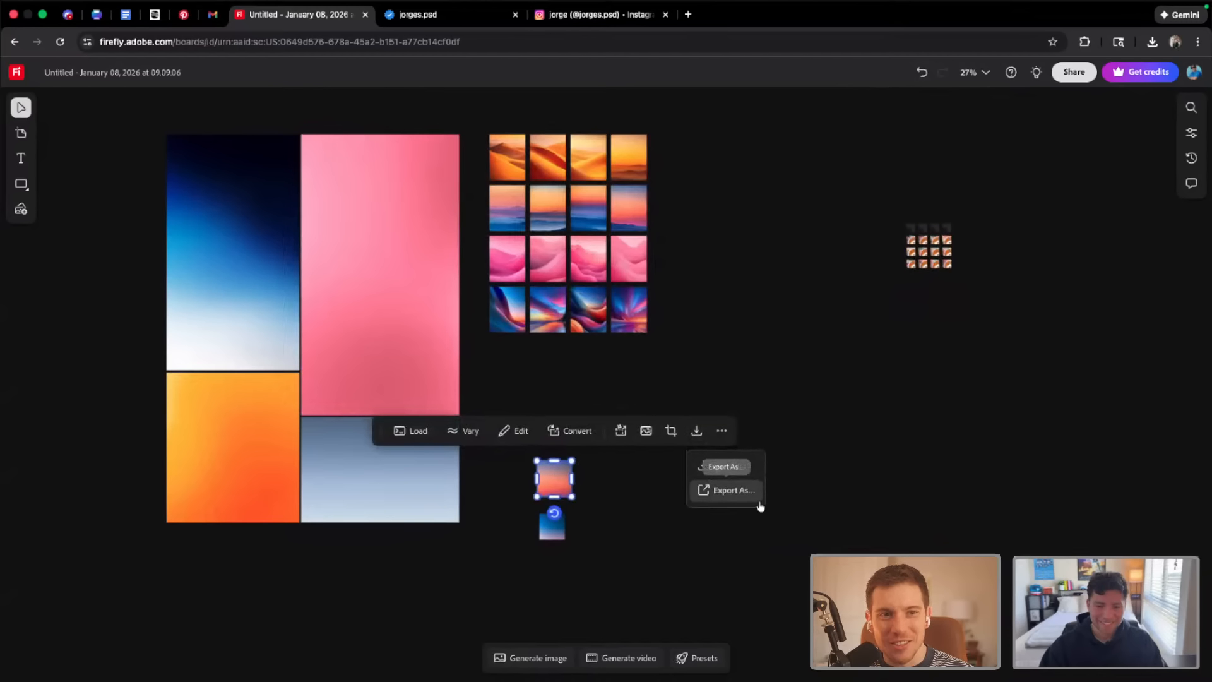
left_click(742, 467)
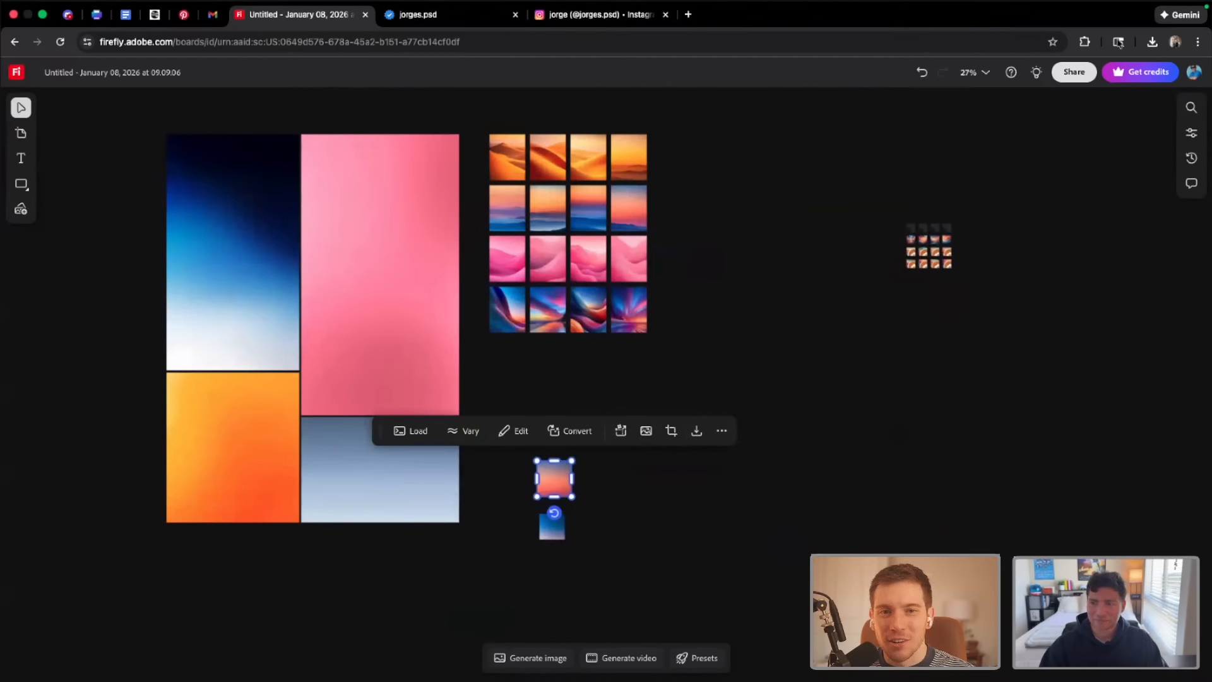
left_click(942, 390)
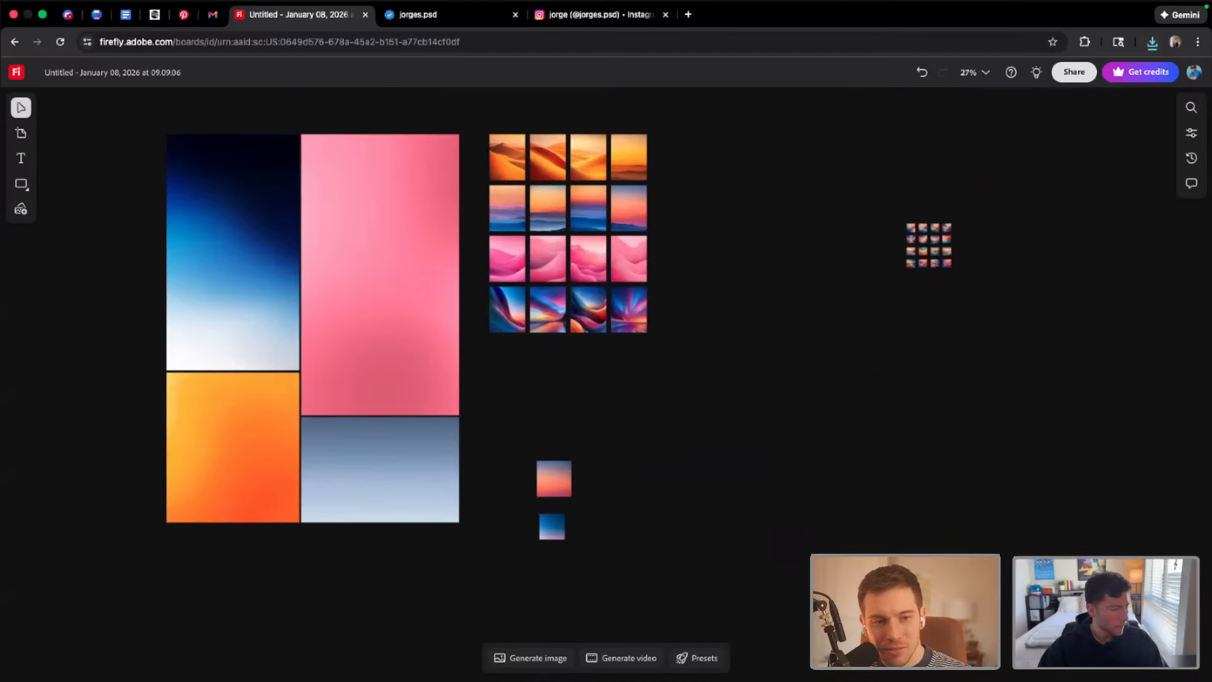
Show the newest downloaded file, Untitled.jpg, in its folder from the browser's download history
key("super+Tab")
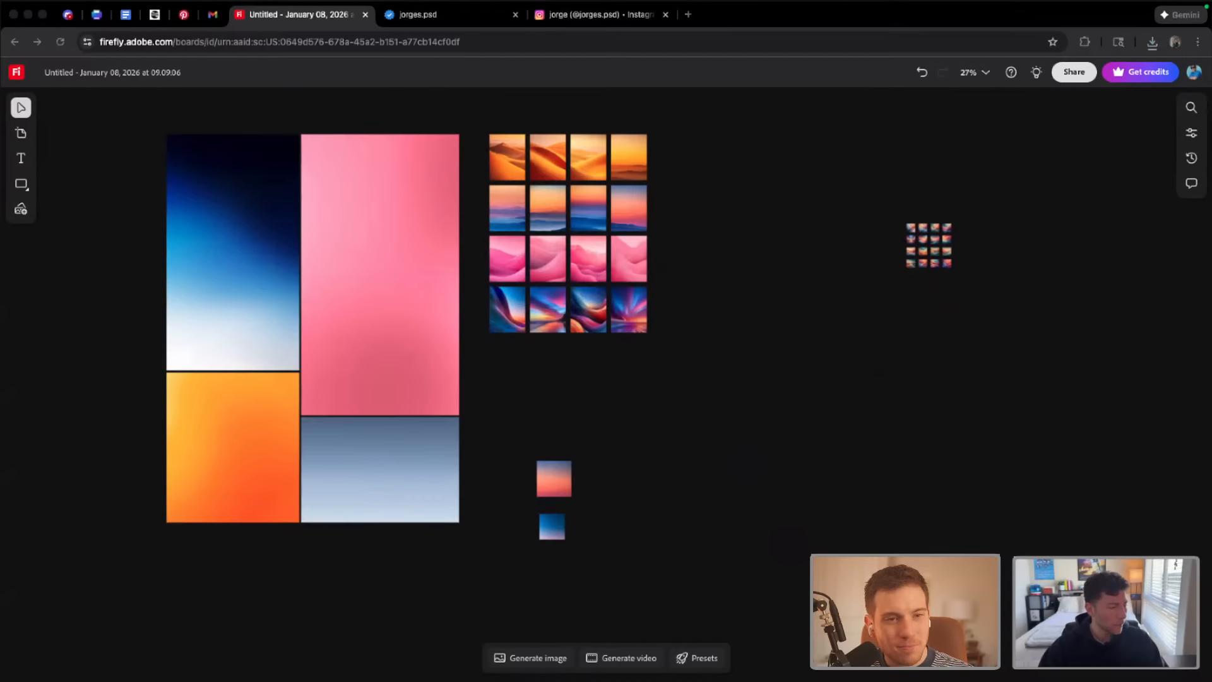
left_click(1152, 45)
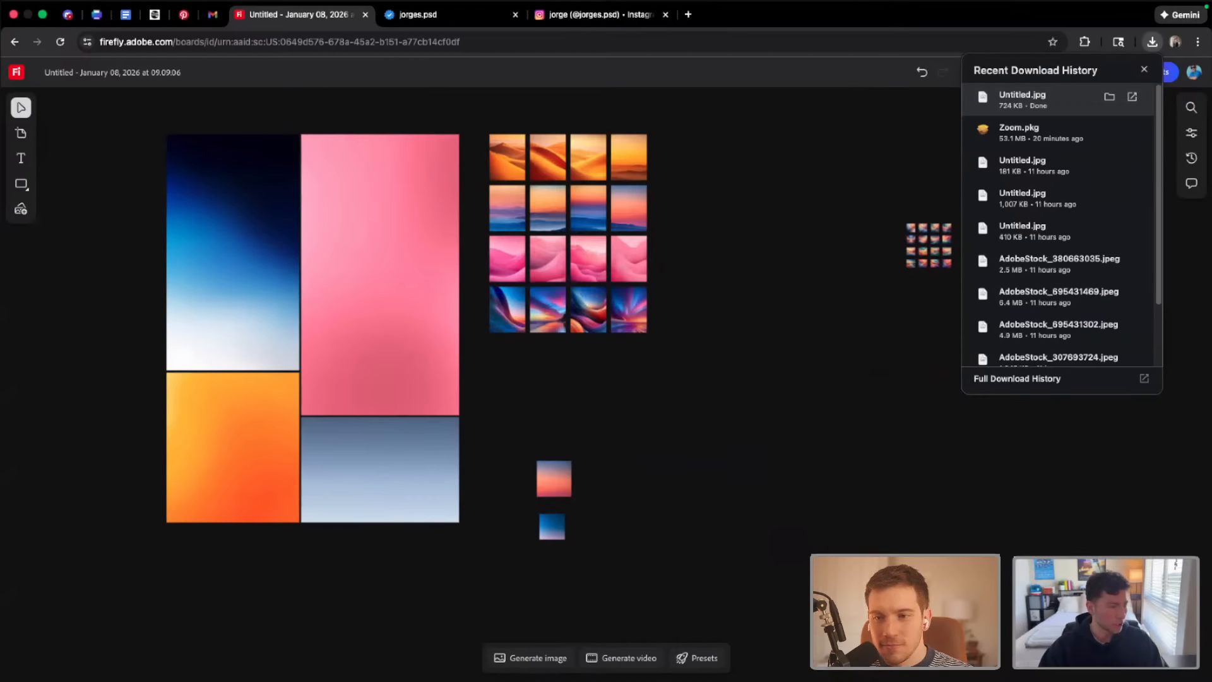
left_click(1109, 97)
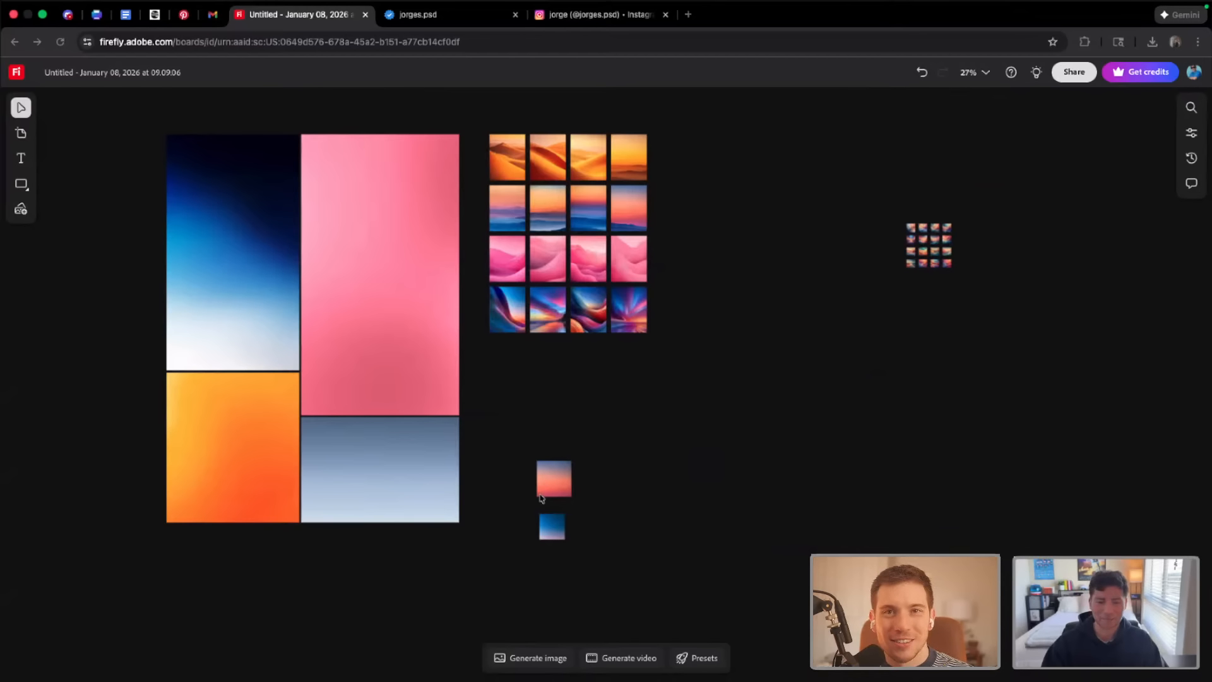
left_click(561, 523)
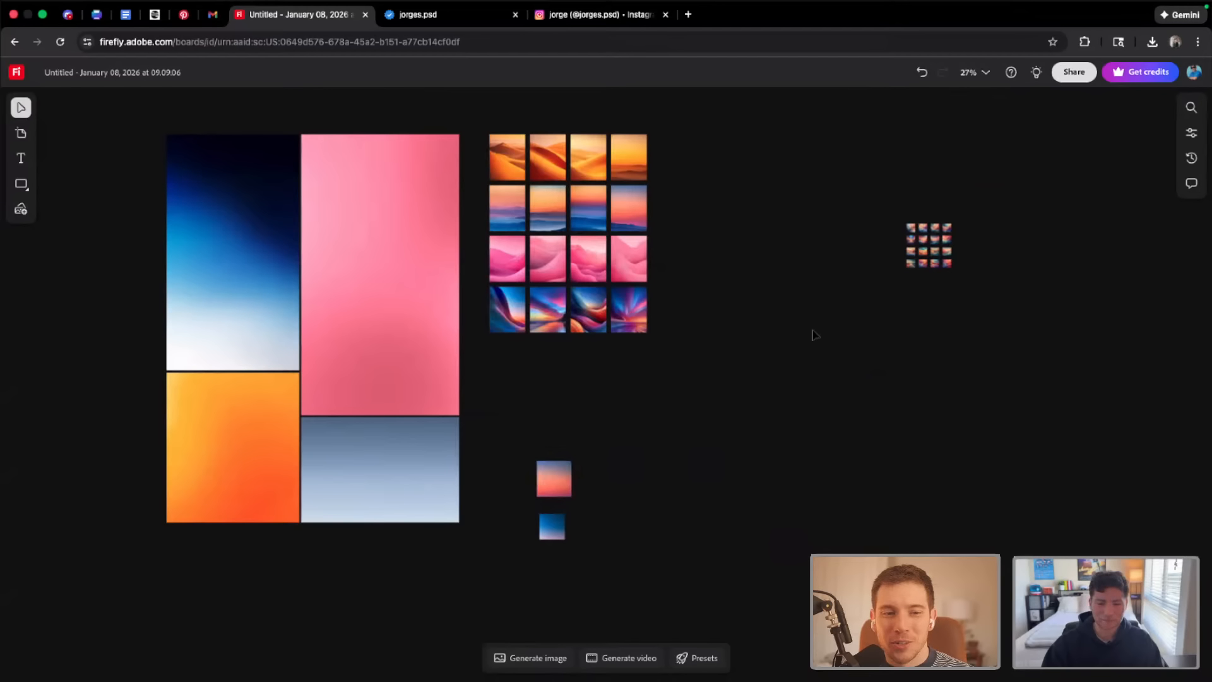
Examine the sixteen abstract wave images in the small grid remixed from the two cropped gradients
left_click_drag(877, 211, 954, 292)
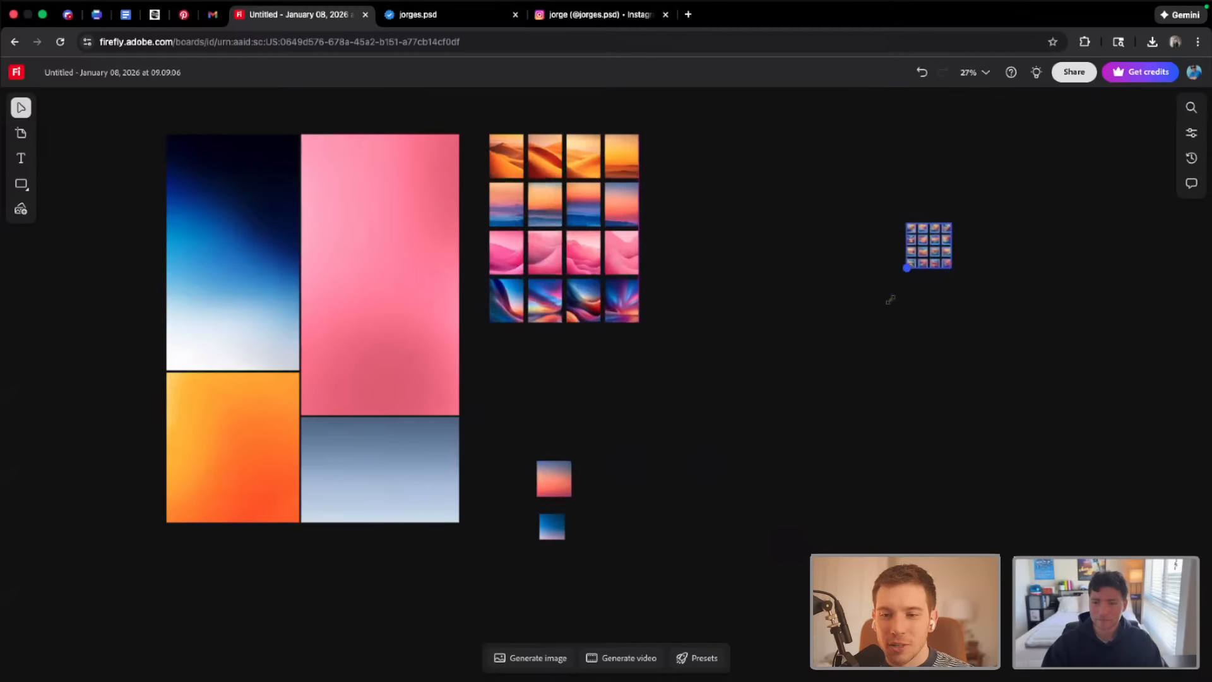
left_click(927, 341)
scroll(790, 134, "up", 5)
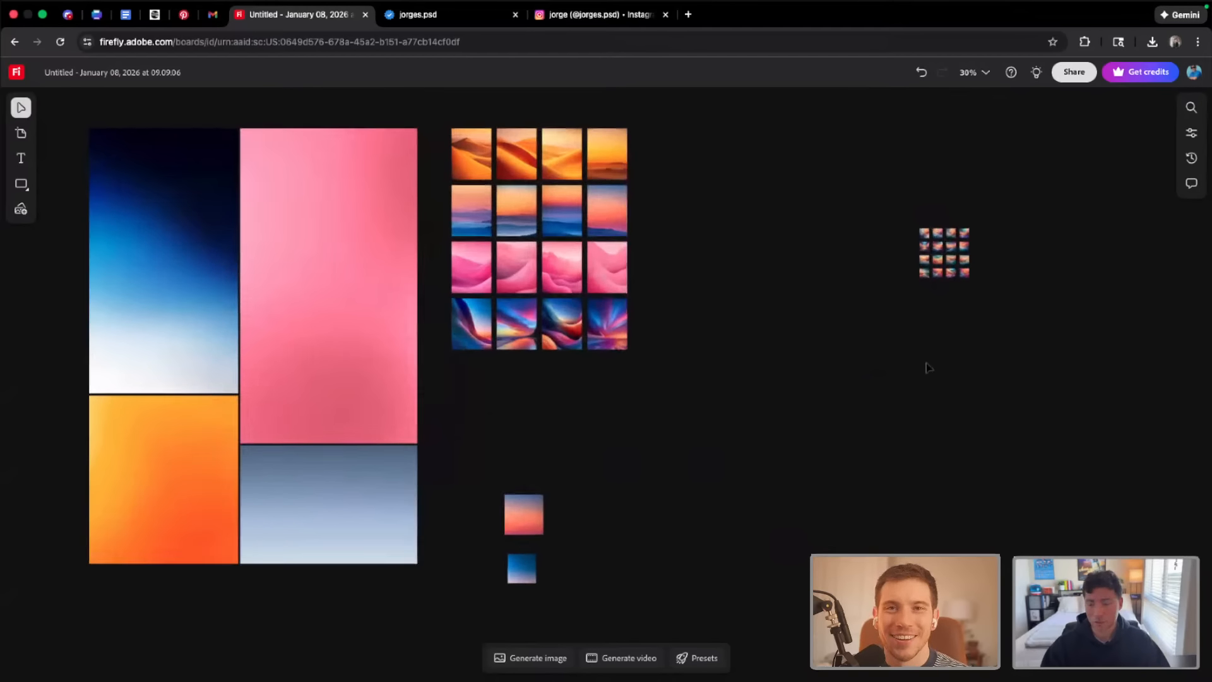
scroll(840, 176, "up", 10)
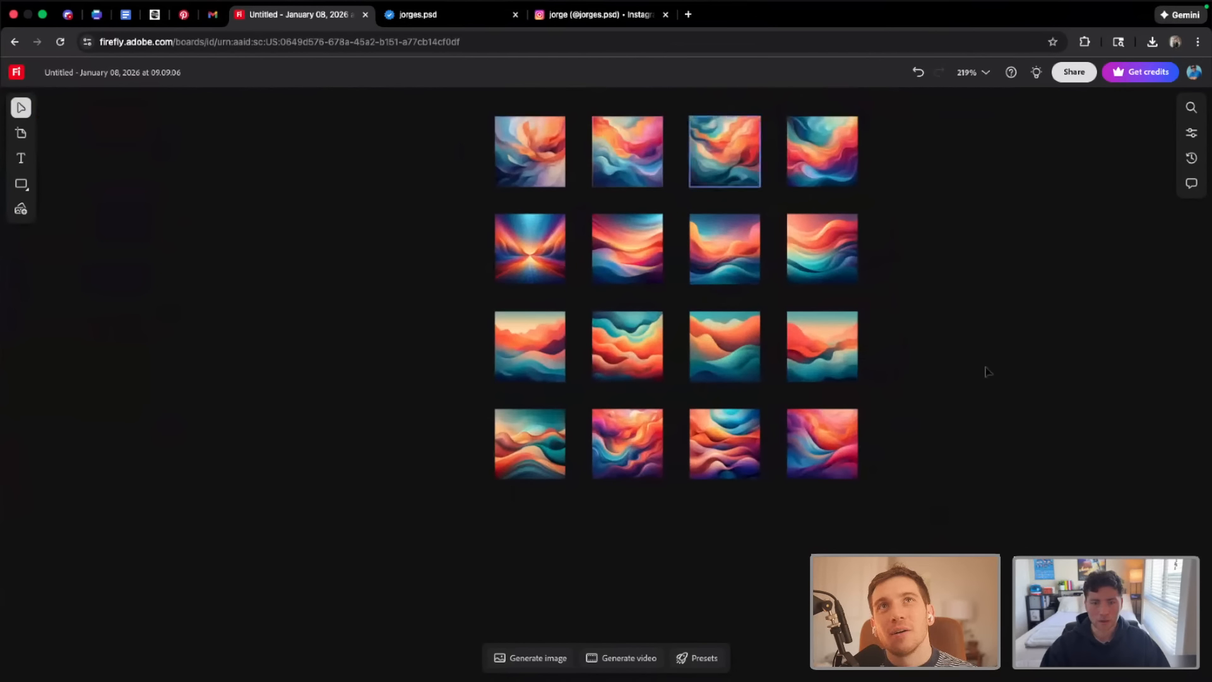
scroll(766, 347, "up", 3)
scroll(723, 297, "up", 2)
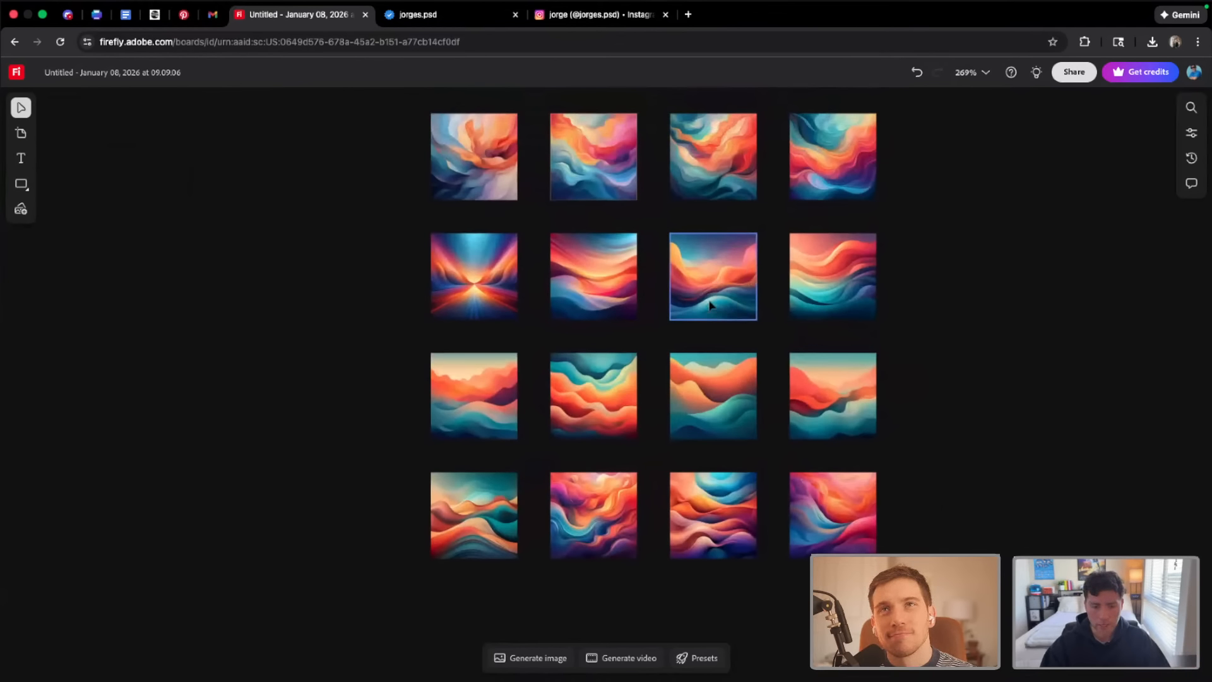
scroll(585, 286, "up", 4)
scroll(616, 303, "down", 3)
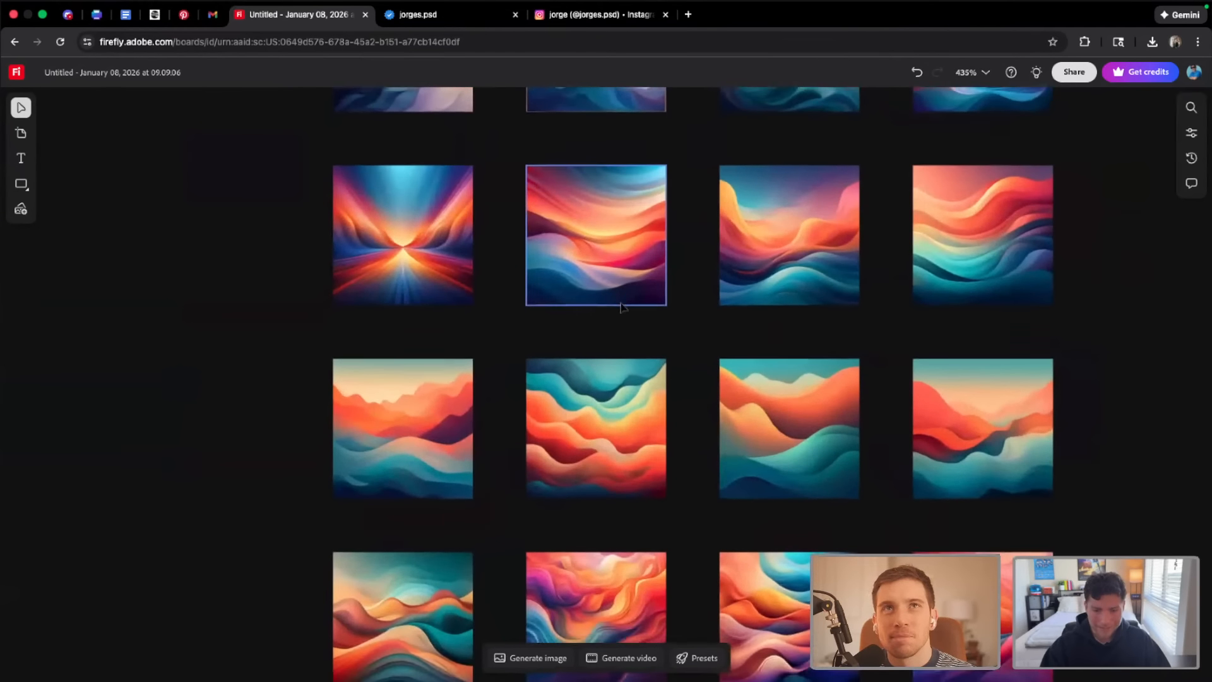
scroll(625, 307, "down", 2)
scroll(625, 308, "up", 5)
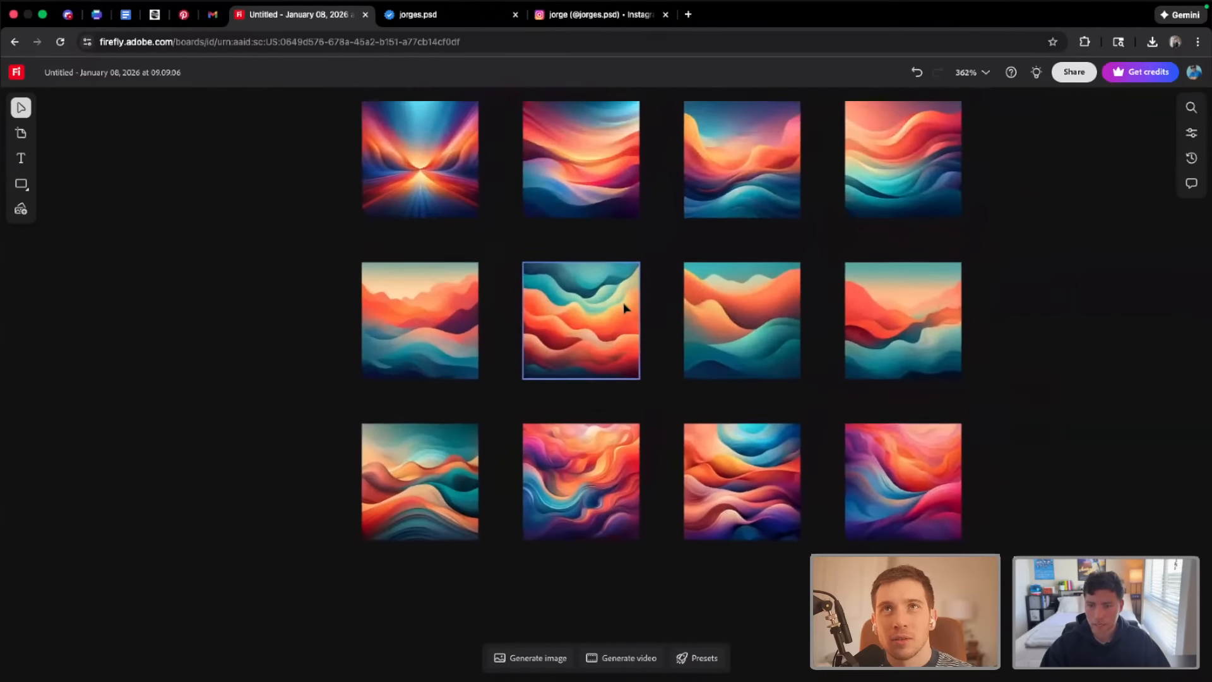
scroll(625, 310, "down", 3)
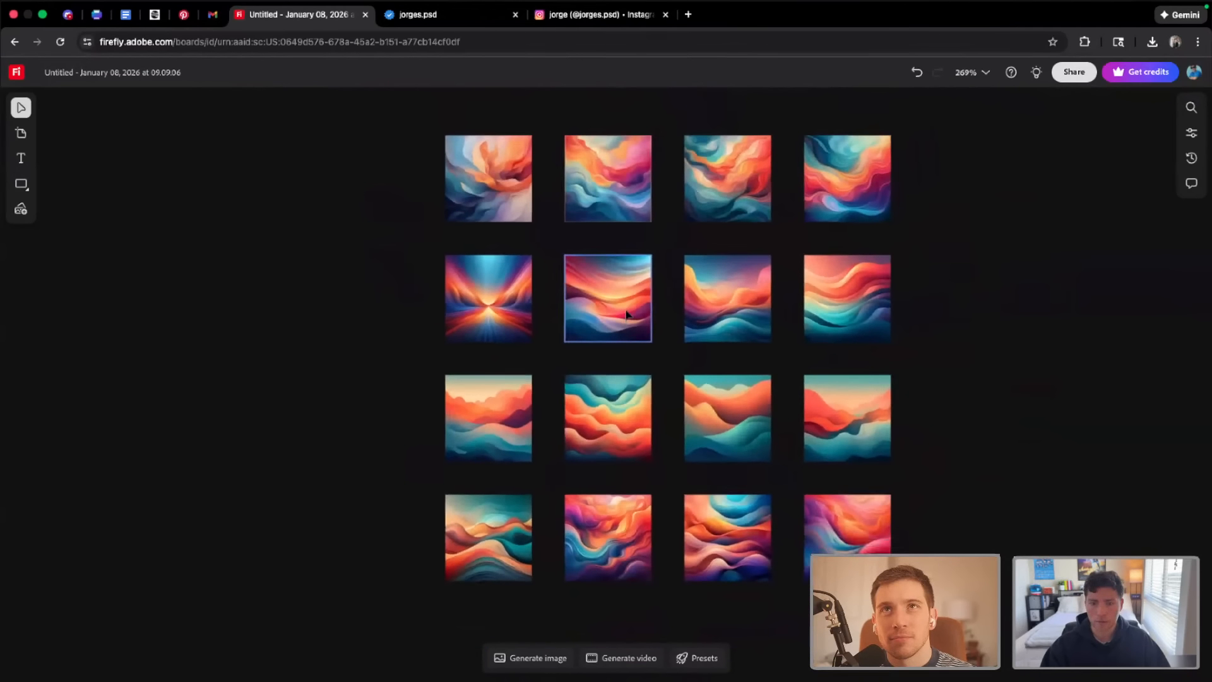
scroll(624, 320, "left", 4)
scroll(625, 320, "down", 10)
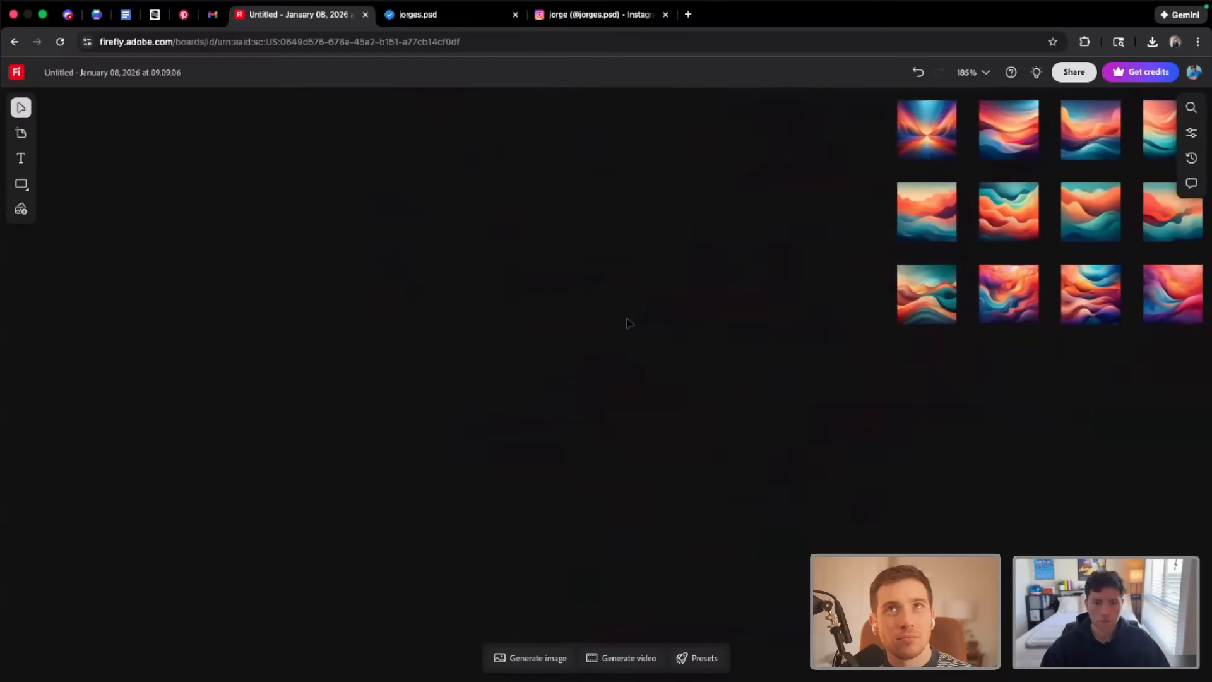
scroll(641, 347, "down", 2)
scroll(439, 533, "down", 2)
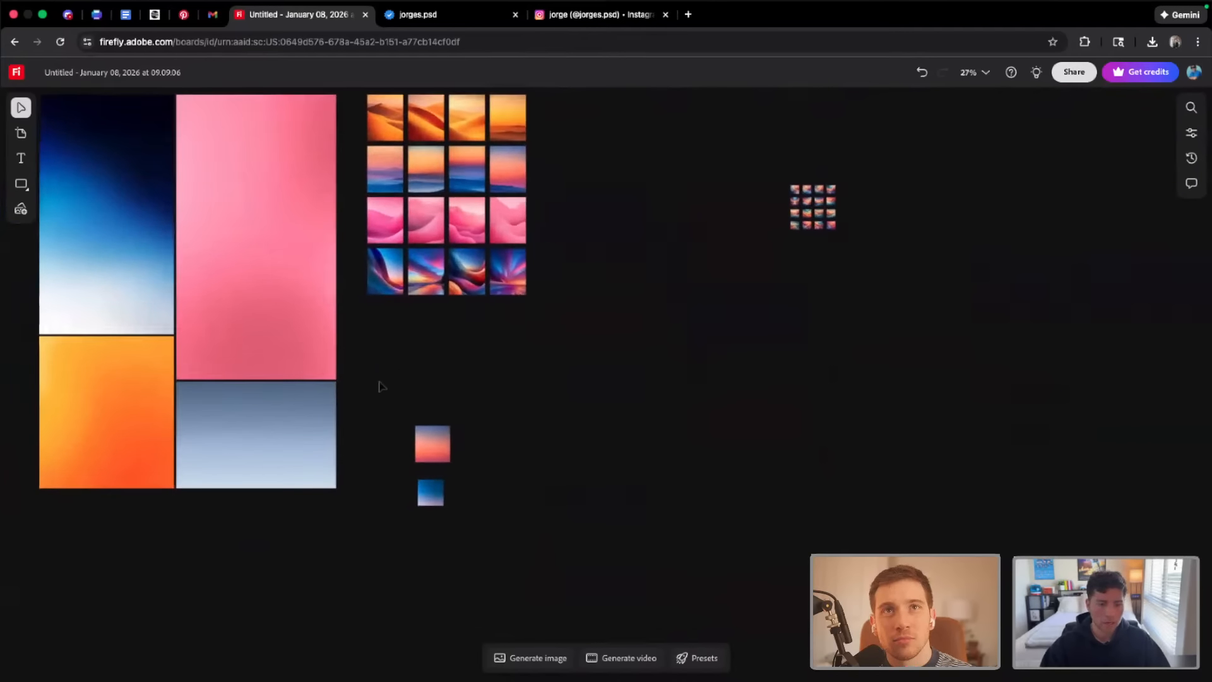
Download the cropped blue gradient copy from the board and show the downloaded file in its folder
scroll(380, 388, "up", 4)
scroll(439, 564, "up", 3)
left_click(490, 360)
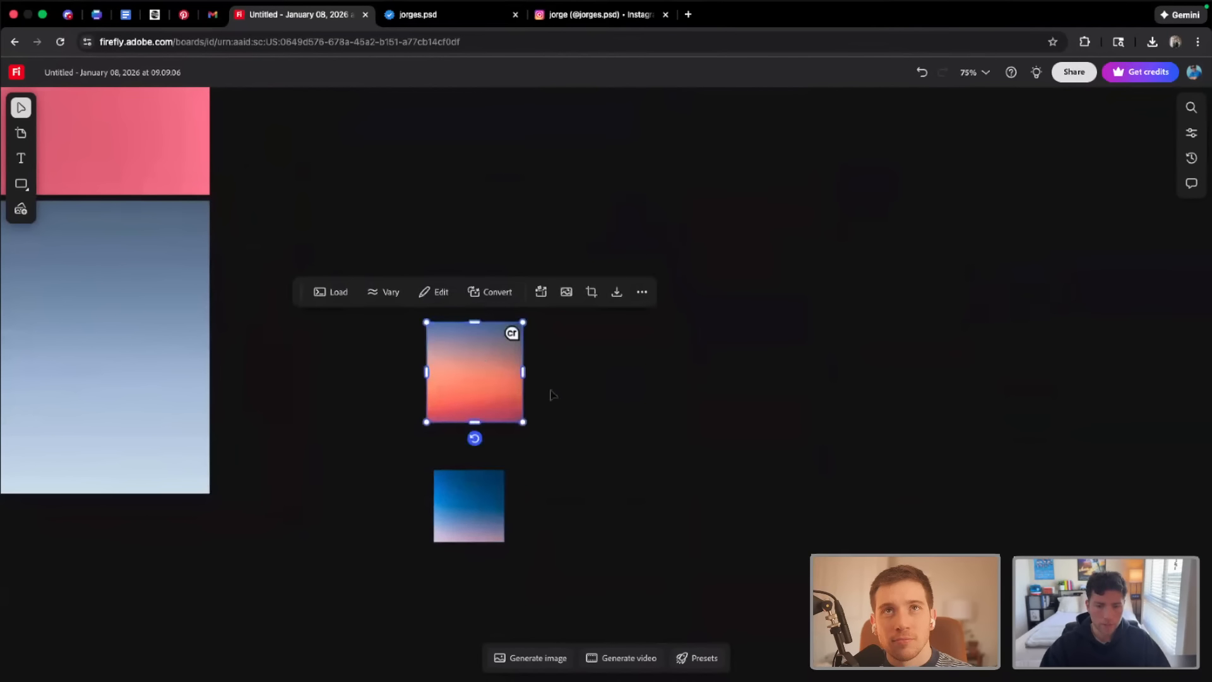
scroll(657, 473, "up", 3)
scroll(523, 496, "up", 1)
left_click(363, 504)
left_click(480, 414)
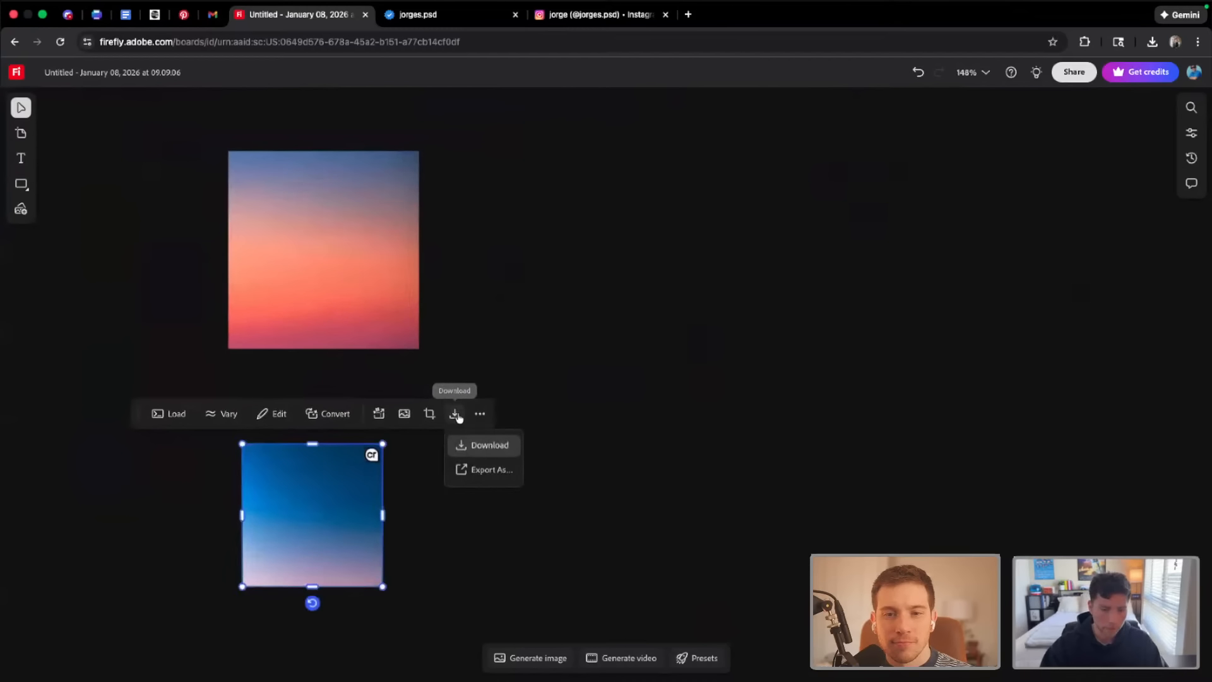
left_click(502, 454)
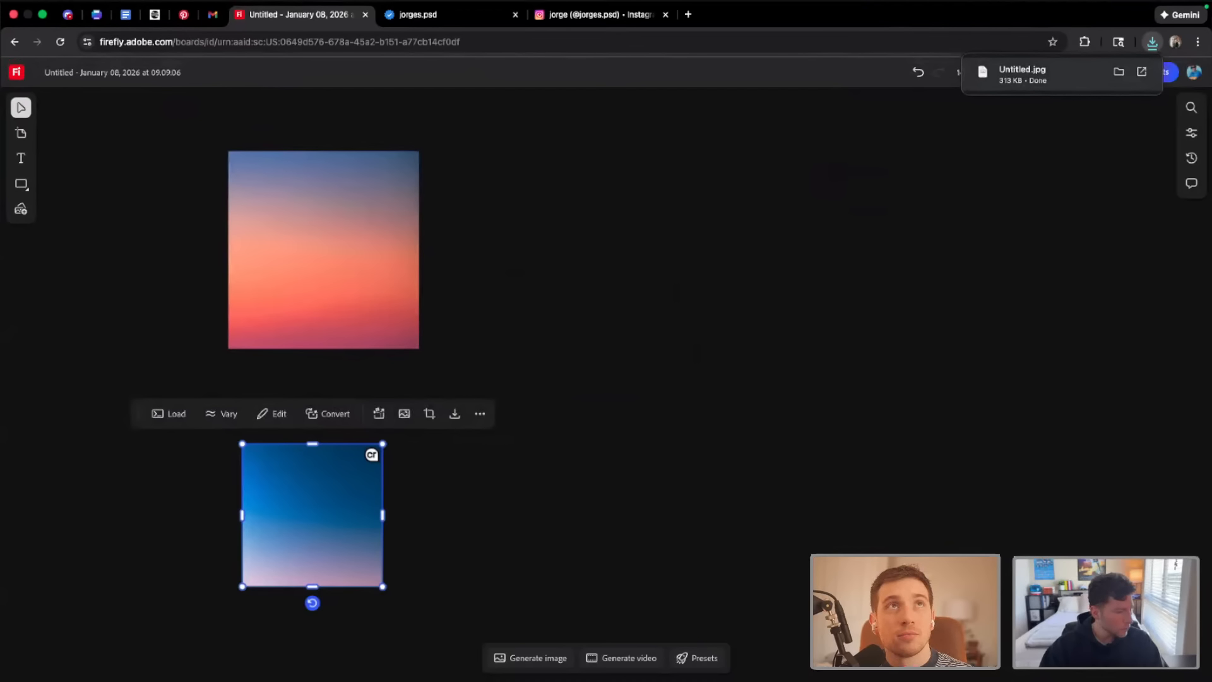
left_click(1119, 72)
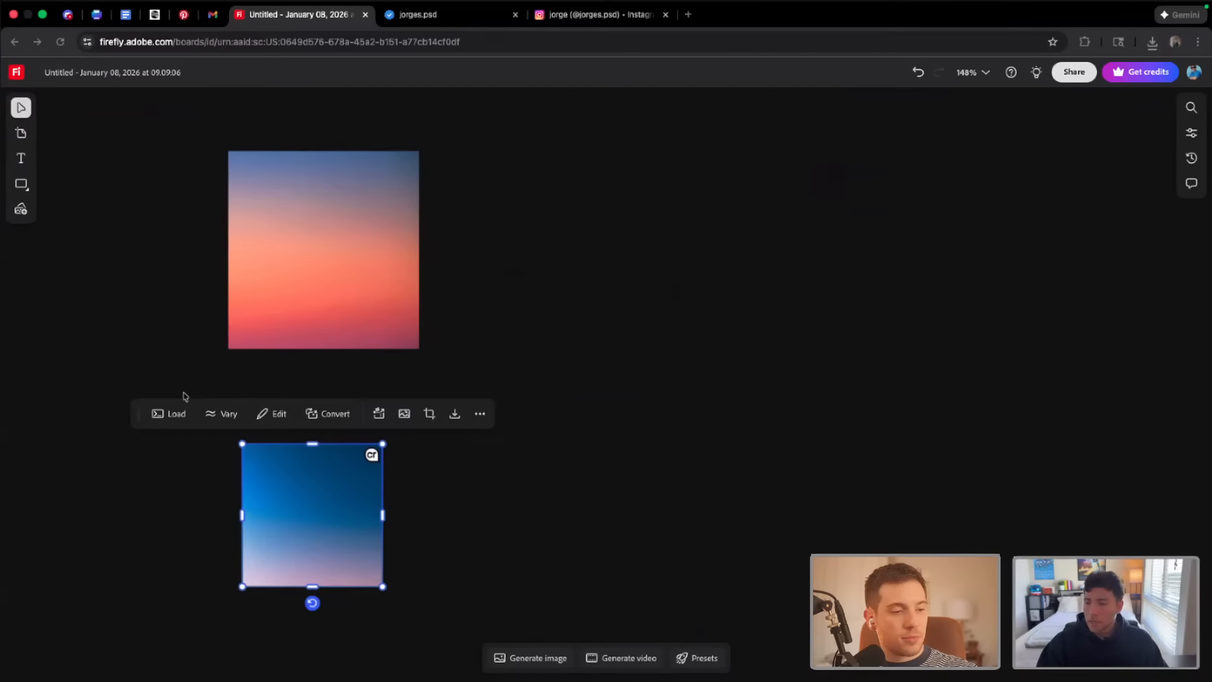
mouse_move(573, 681)
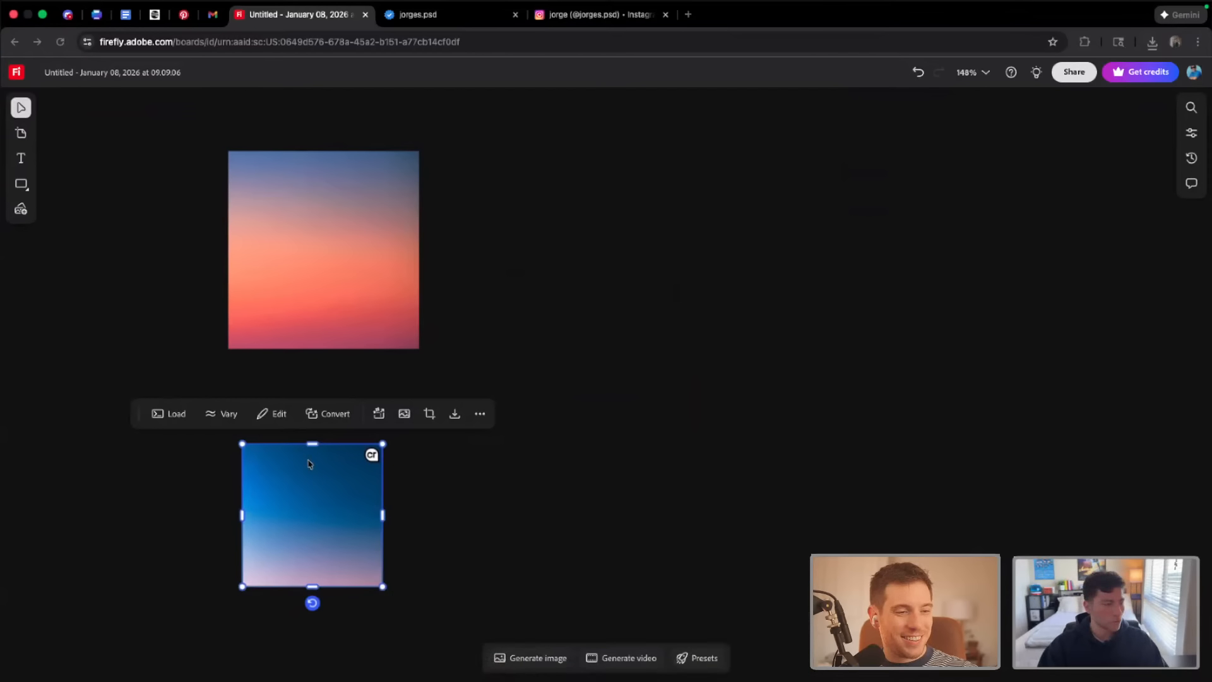
Import all four AdobeStock football photos from the device's Stock Images folder onto the board
scroll(638, 377, "down", 10)
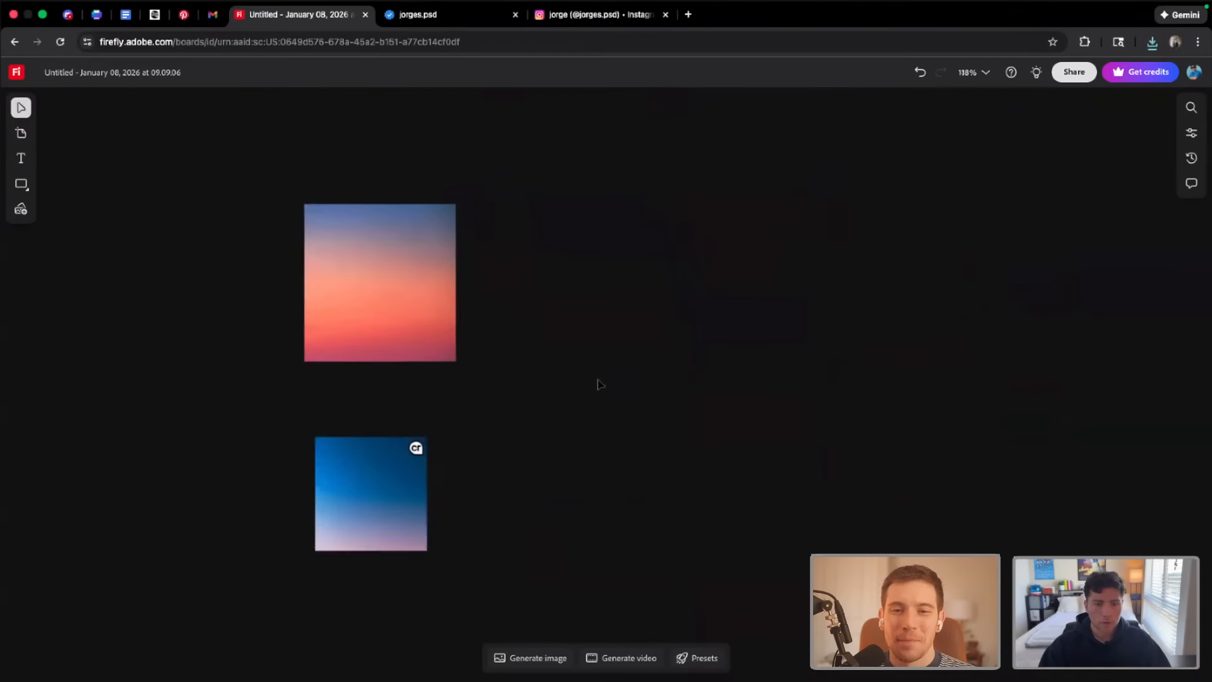
scroll(588, 402, "up", 1)
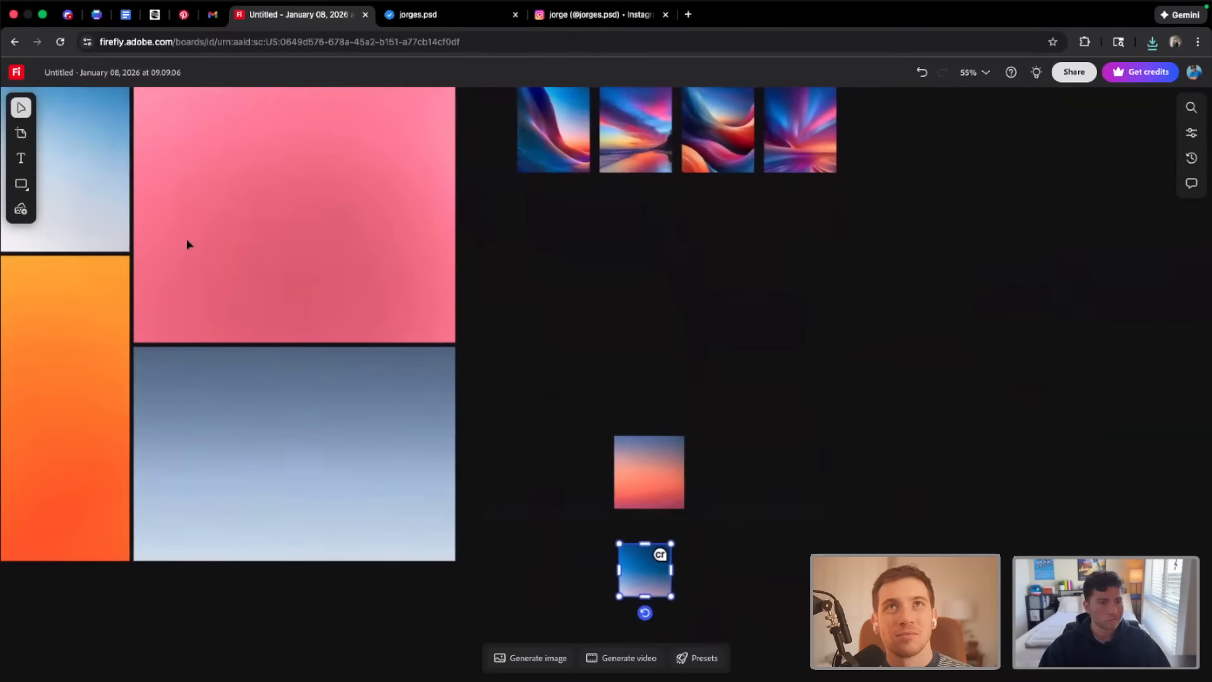
left_click(19, 211)
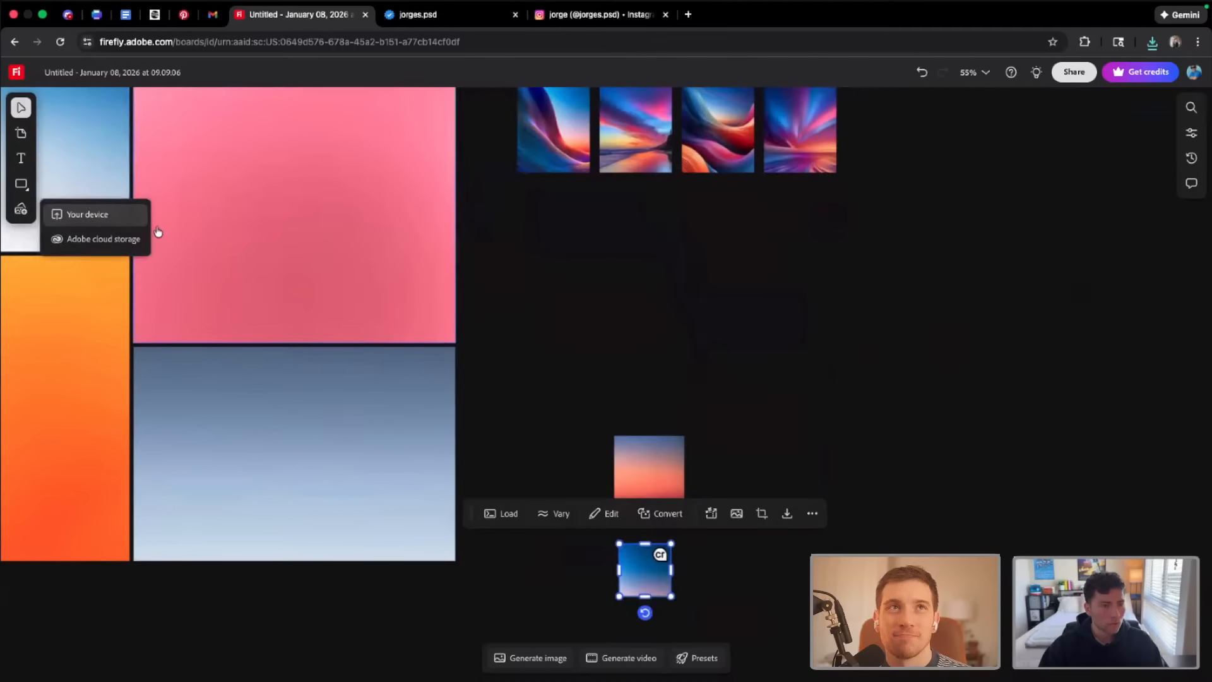
left_click(87, 217)
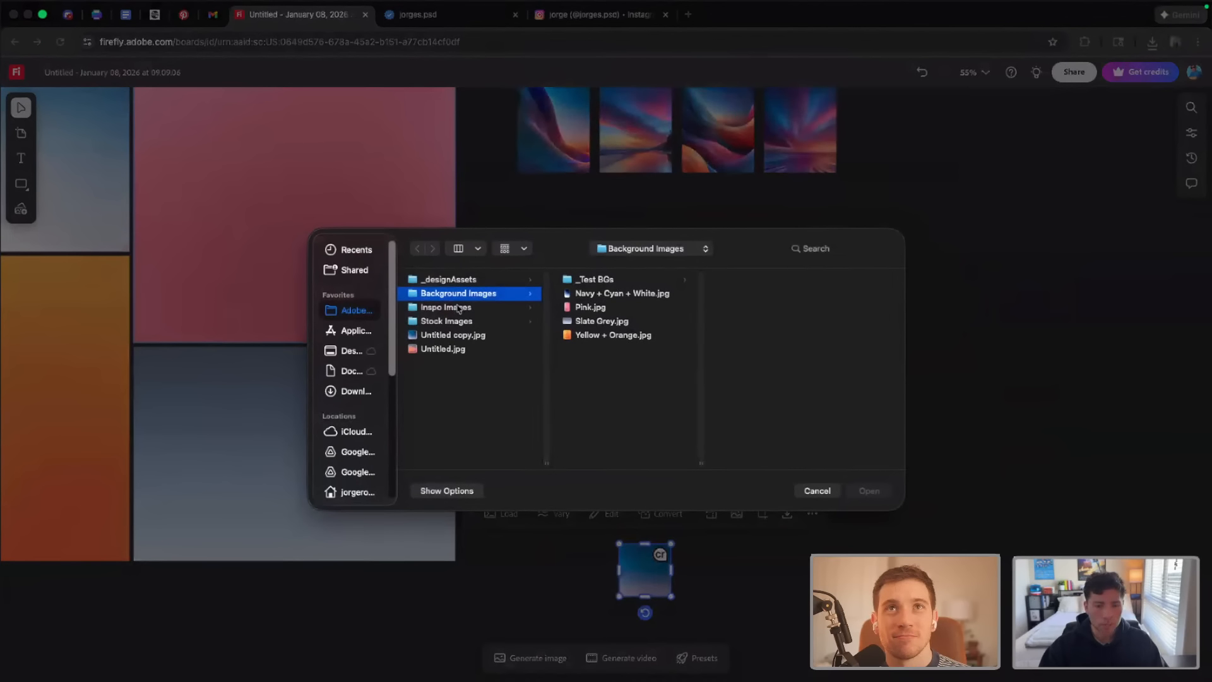
left_click(459, 320)
left_click(589, 285)
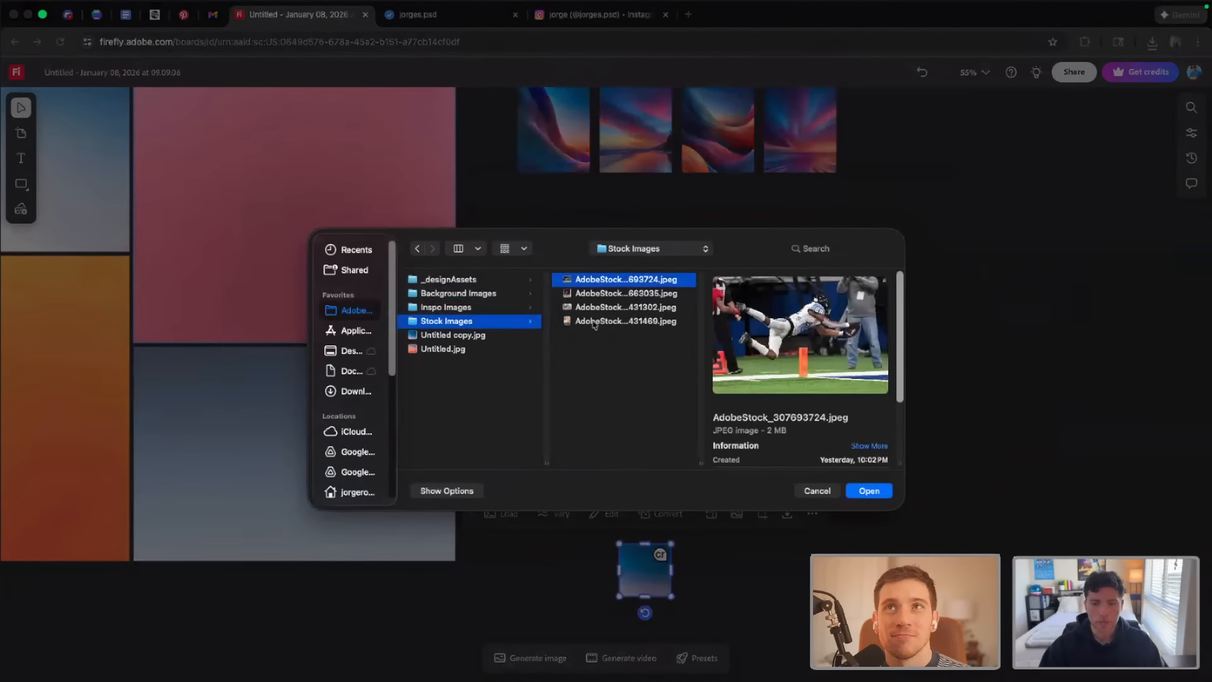
left_click(594, 322, "shift")
left_click(868, 491)
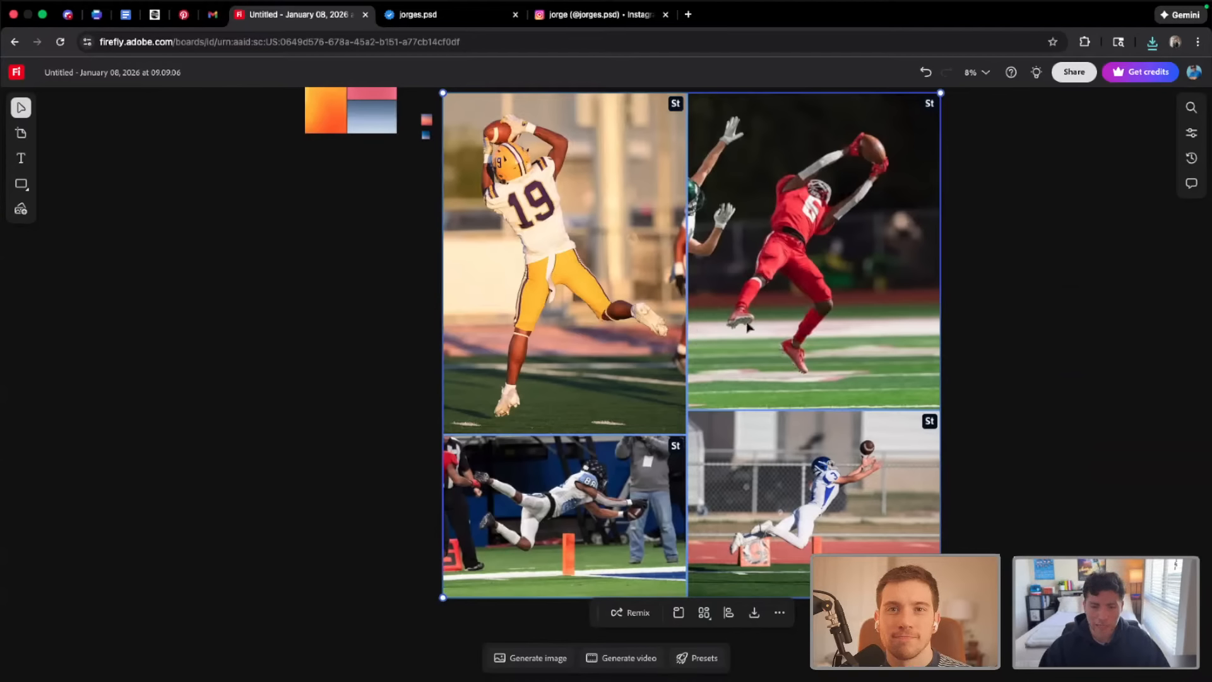
Examine the four imported football photos, looking closely at the players' poses in the two diving catch shots
scroll(752, 321, "up", 2)
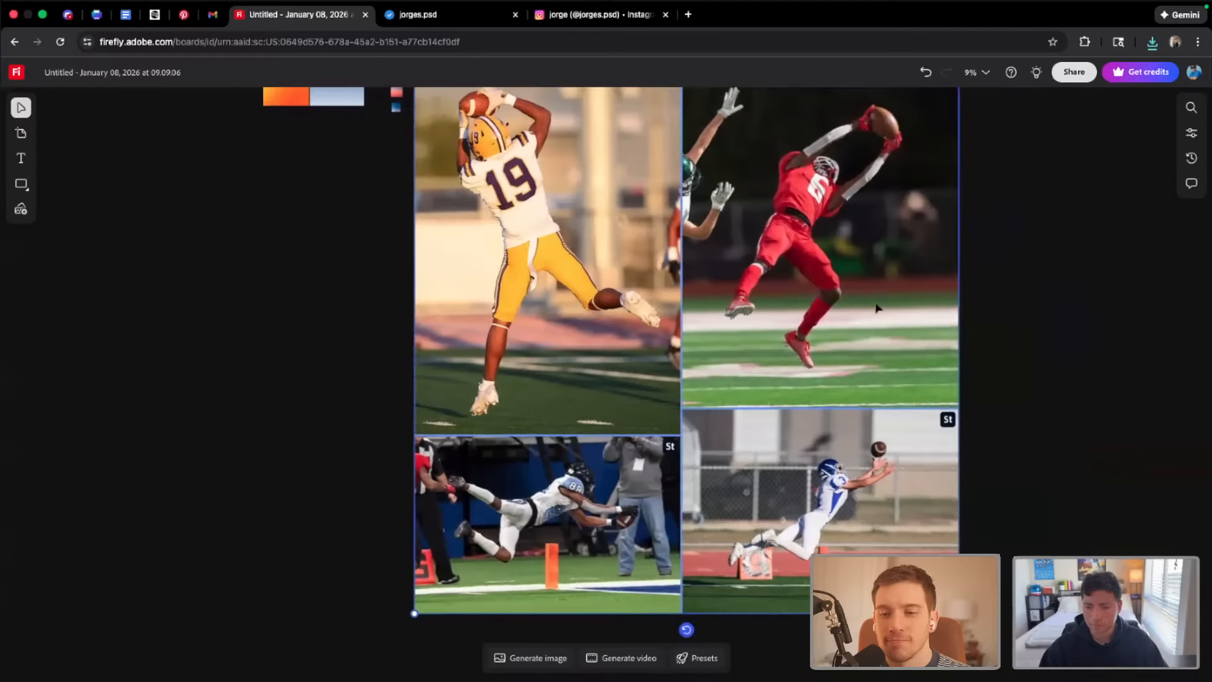
scroll(848, 410, "up", 5)
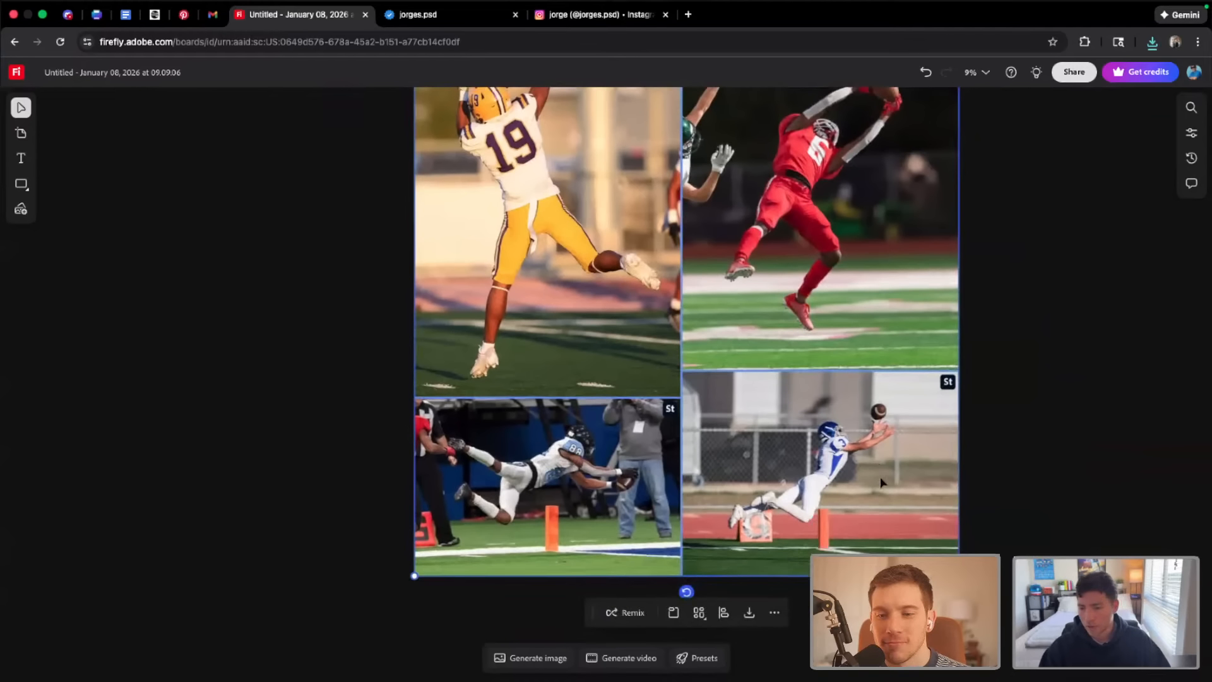
scroll(881, 483, "up", 3)
scroll(862, 453, "up", 4)
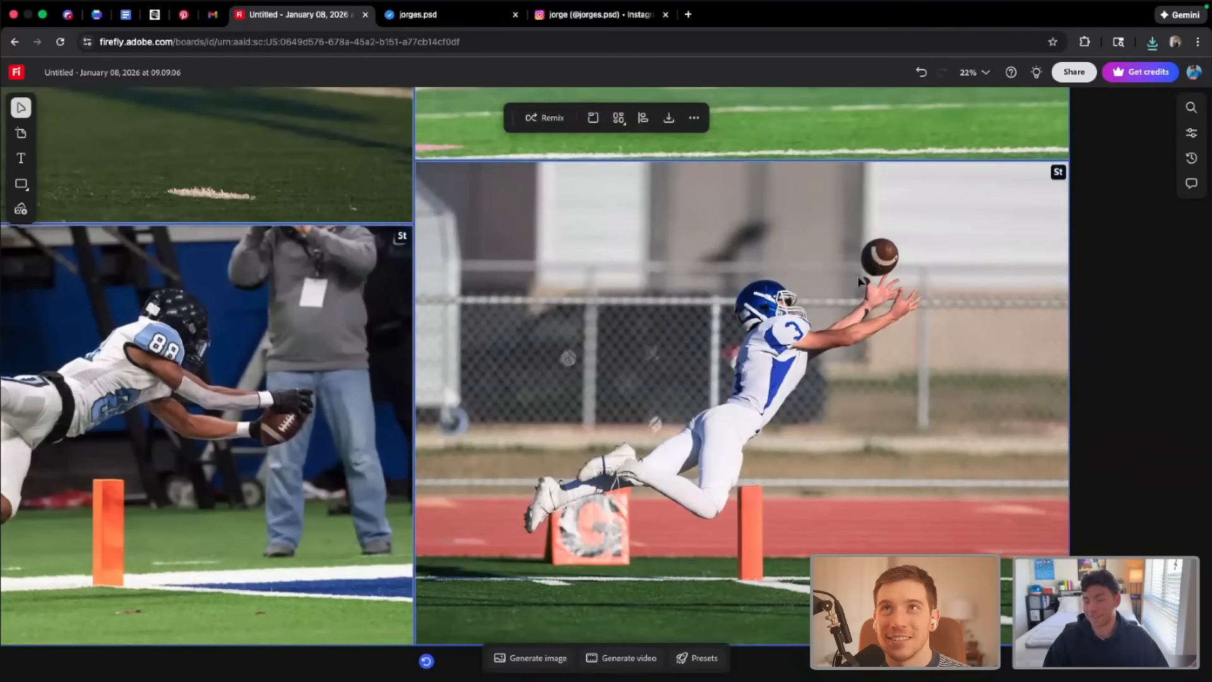
scroll(636, 316, "down", 7)
scroll(631, 308, "up", 3)
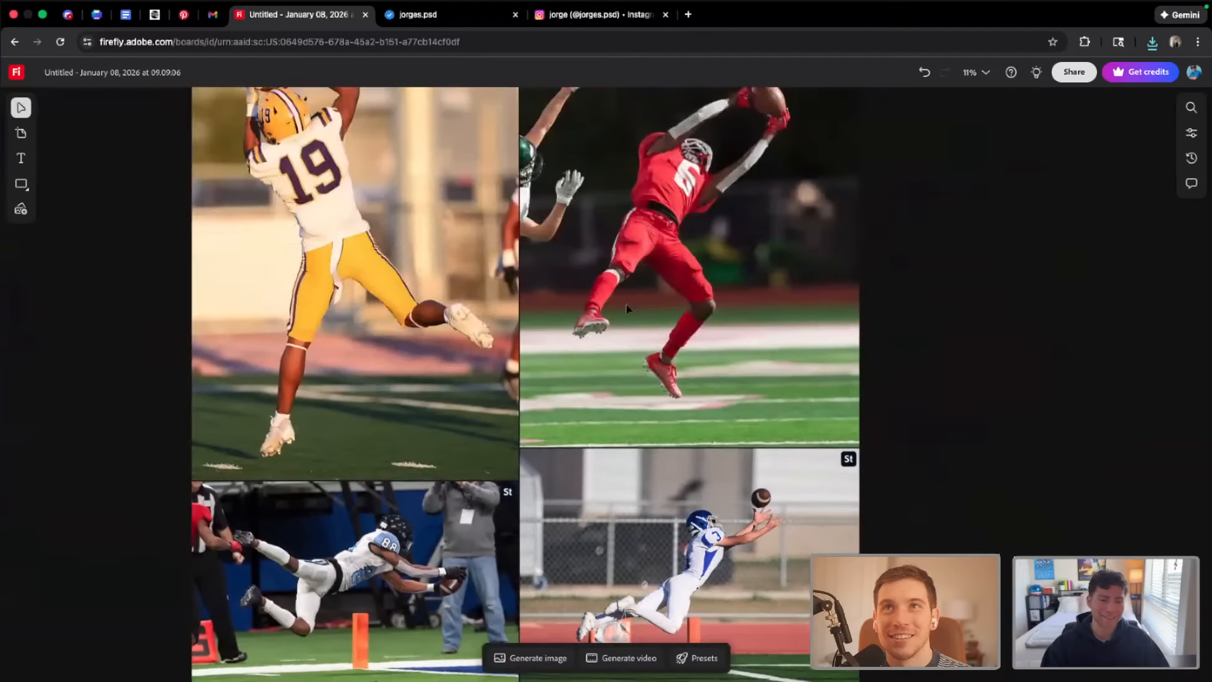
scroll(631, 308, "down", 1)
scroll(631, 308, "down", 4)
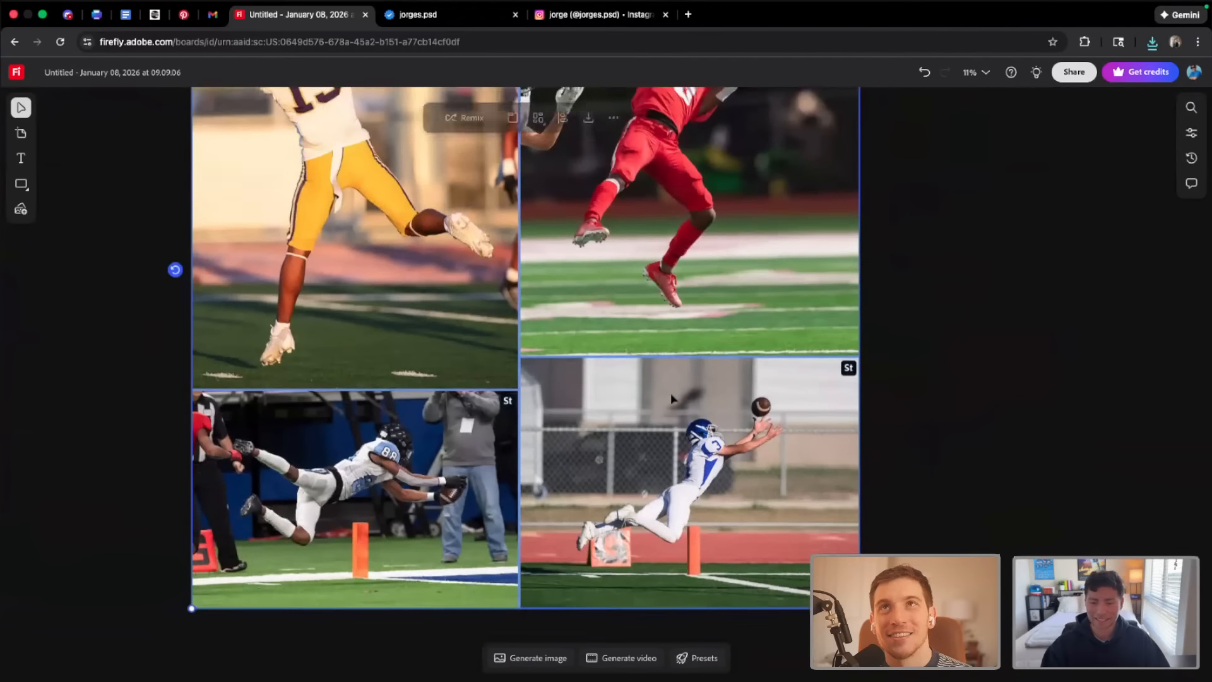
scroll(692, 445, "up", 4)
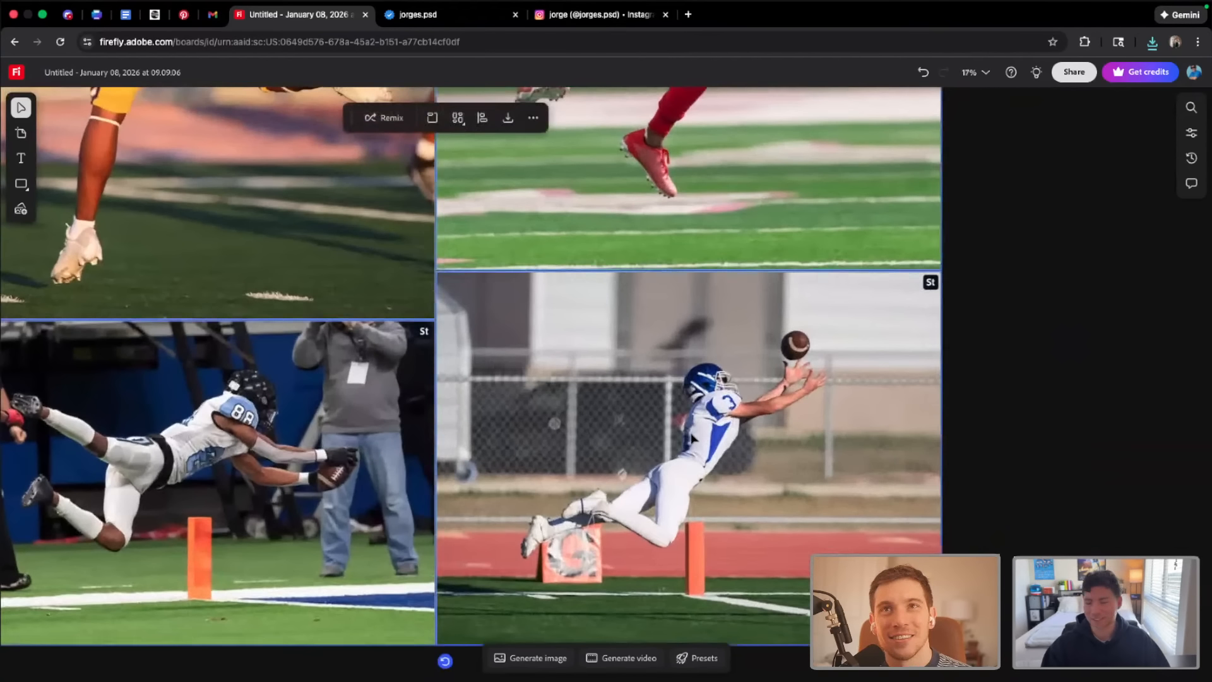
scroll(692, 437, "left", 6)
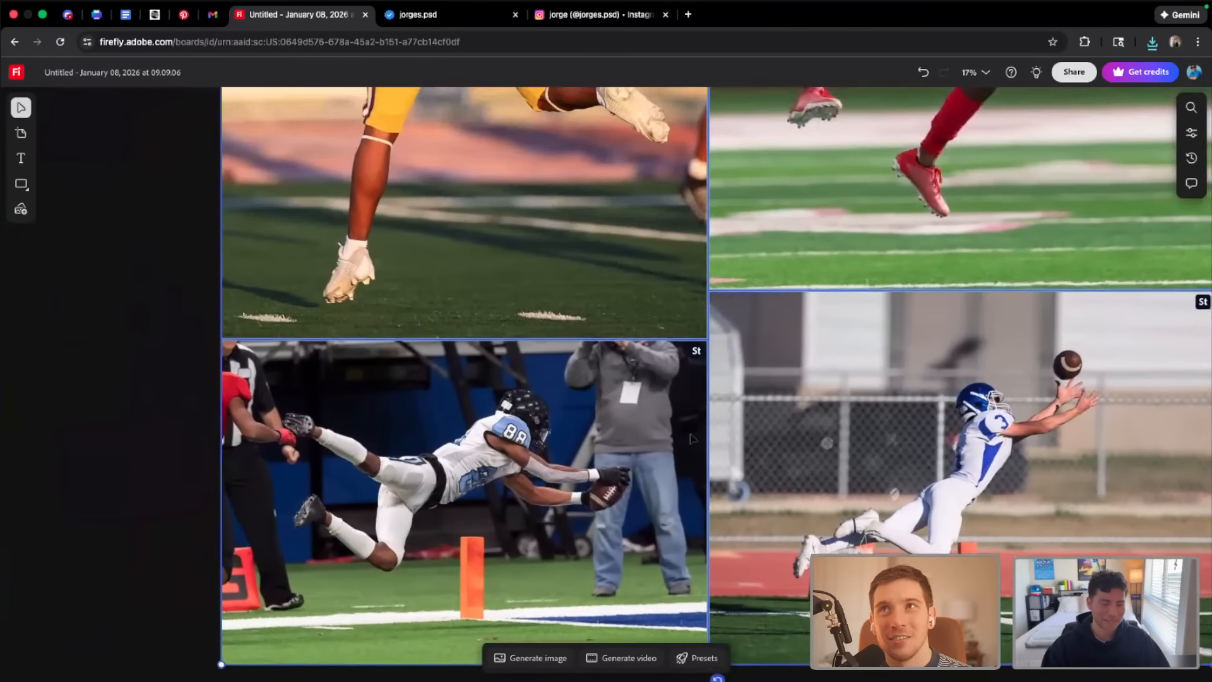
scroll(692, 442, "up", 5)
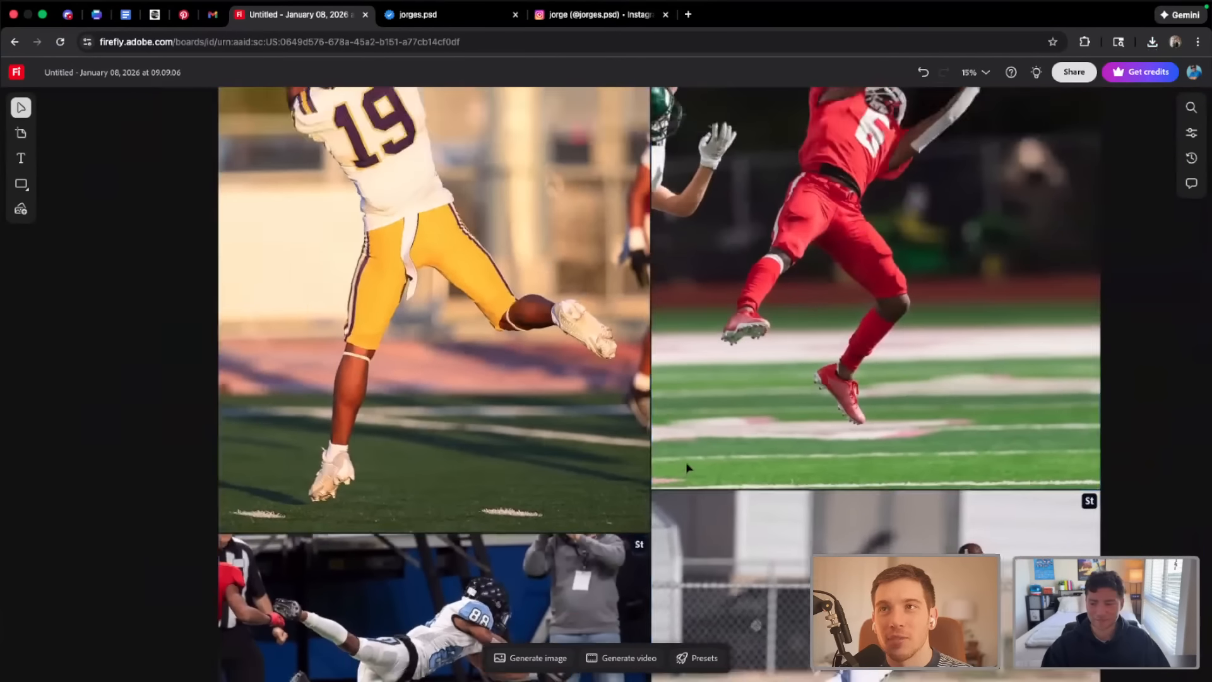
scroll(689, 468, "down", 4)
left_click(688, 468)
scroll(688, 468, "down", 3)
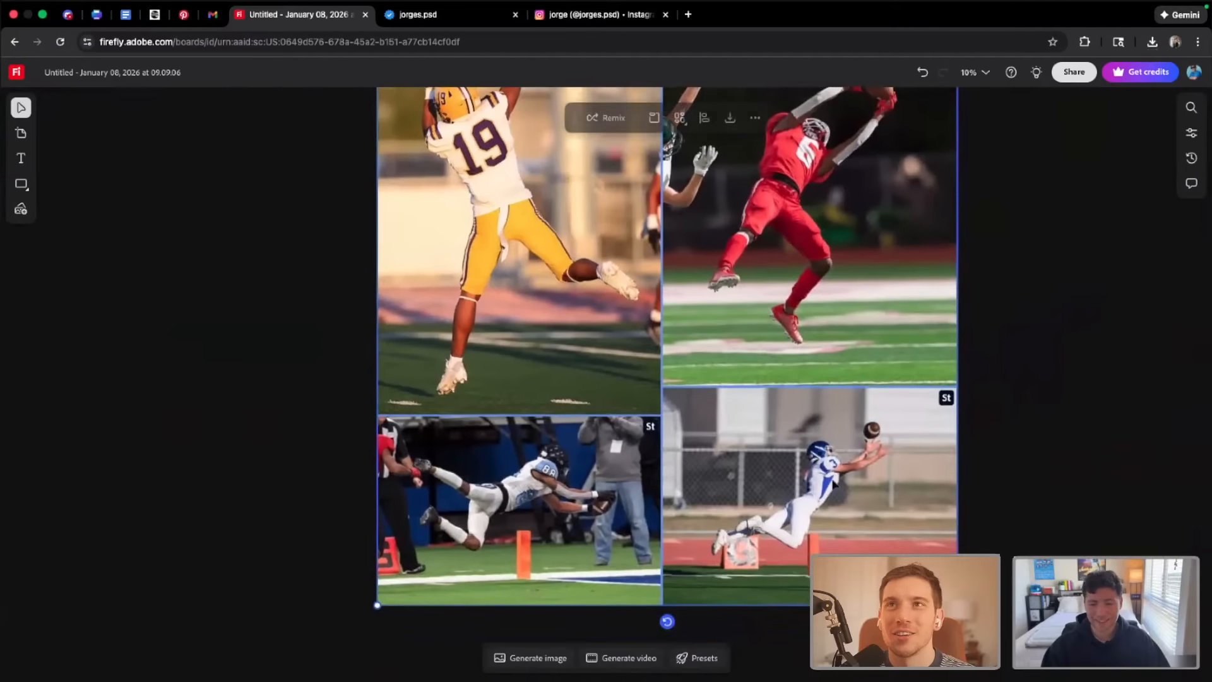
scroll(811, 490, "up", 4)
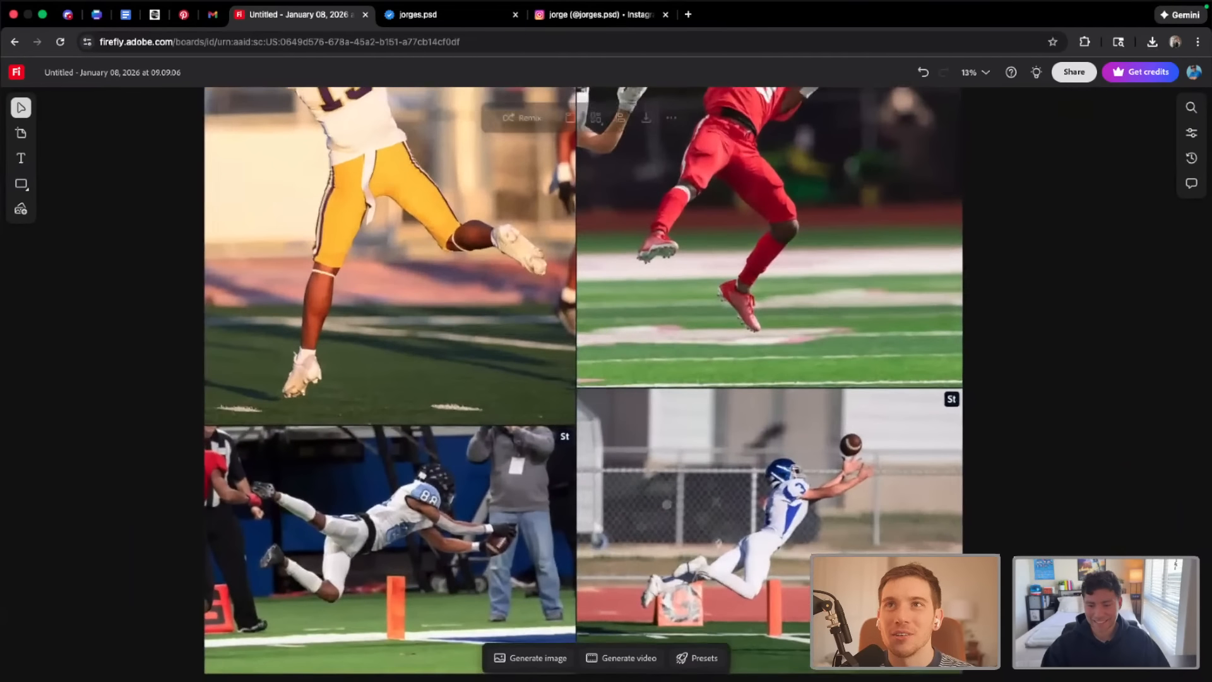
scroll(819, 494, "up", 3)
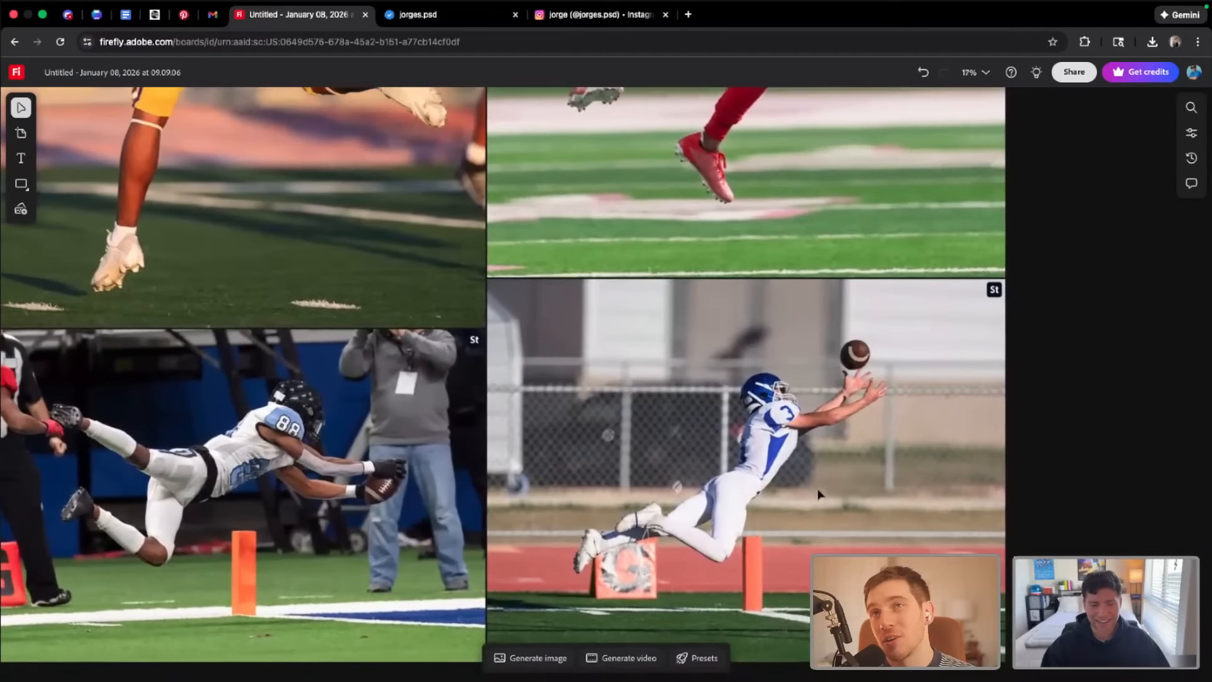
left_click(819, 494)
scroll(819, 494, "down", 2)
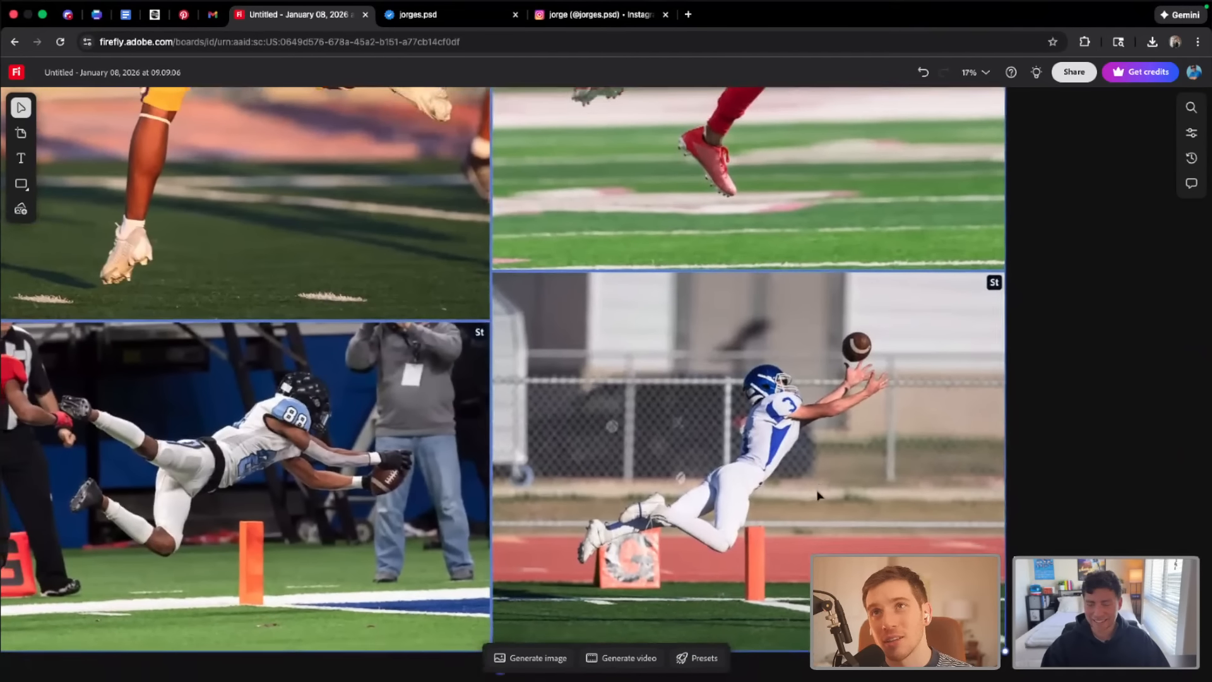
scroll(819, 493, "down", 1)
scroll(819, 494, "left", 3)
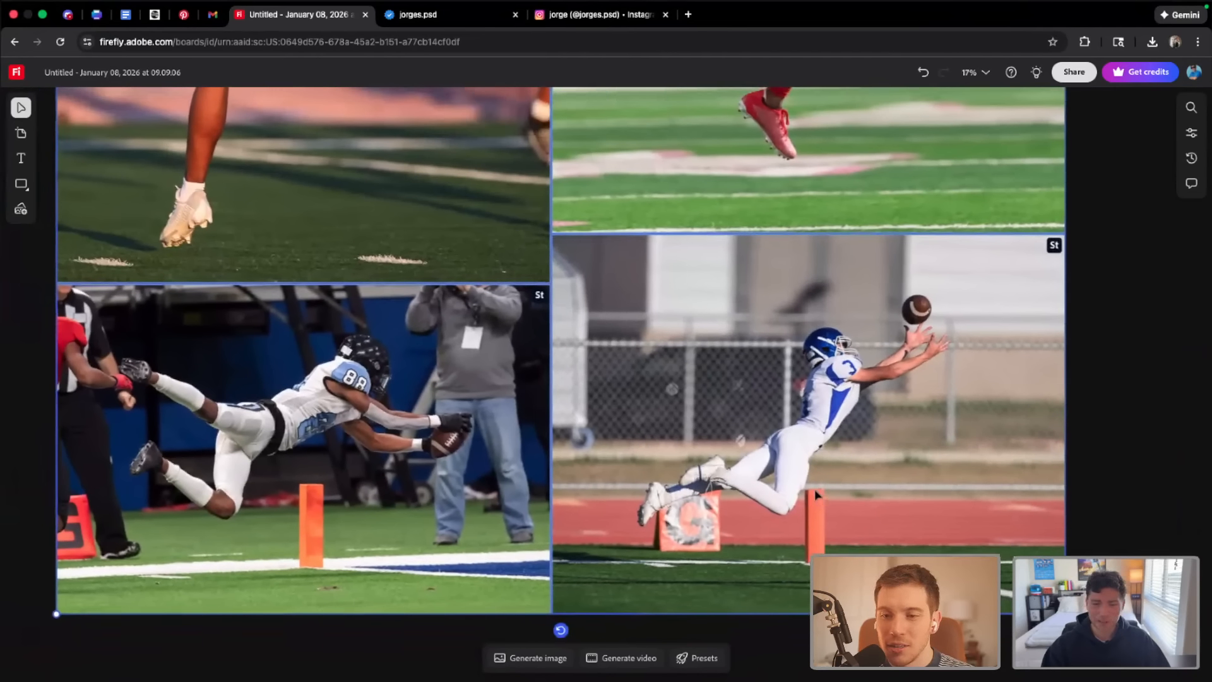
scroll(837, 542, "down", 3)
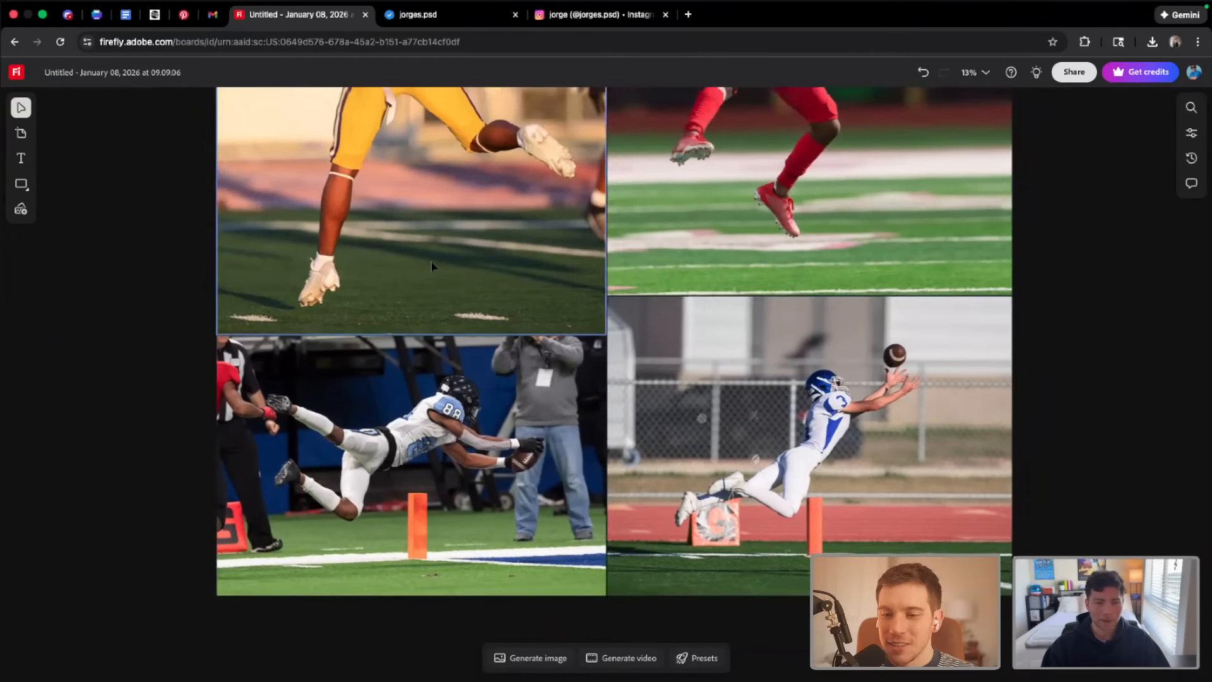
scroll(435, 266, "down", 2)
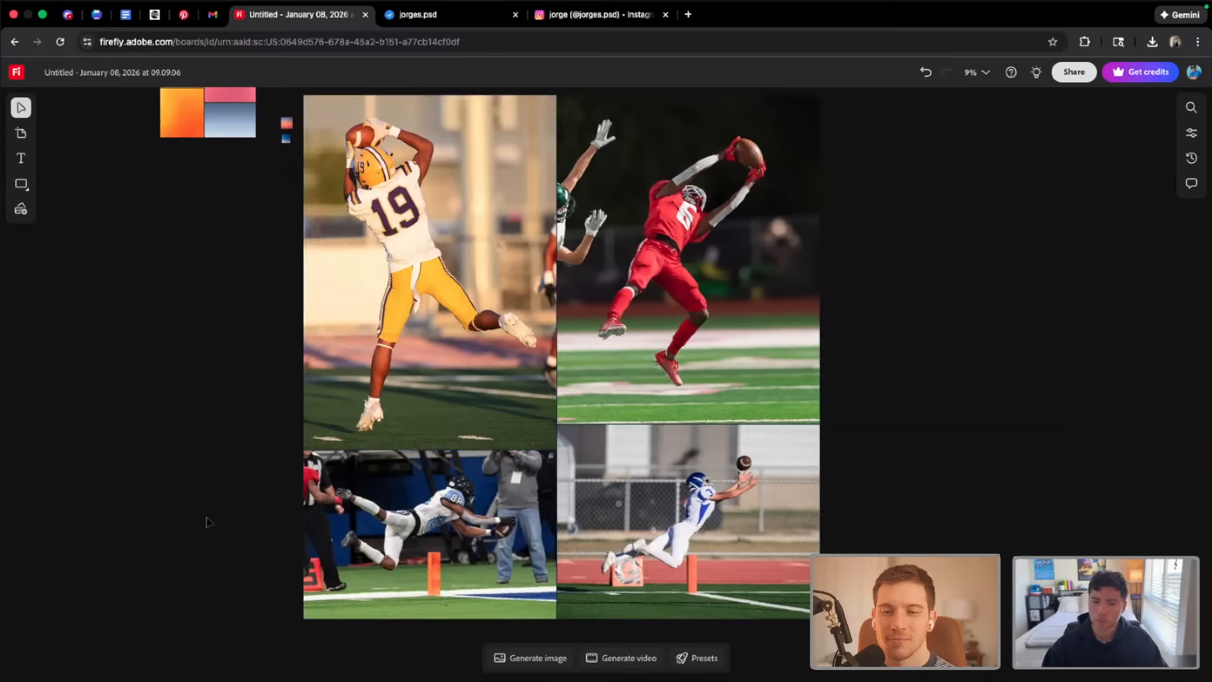
Compare the two diving catch photos up close and against the leaping catch by the player in red
left_click(320, 529)
left_click(249, 511)
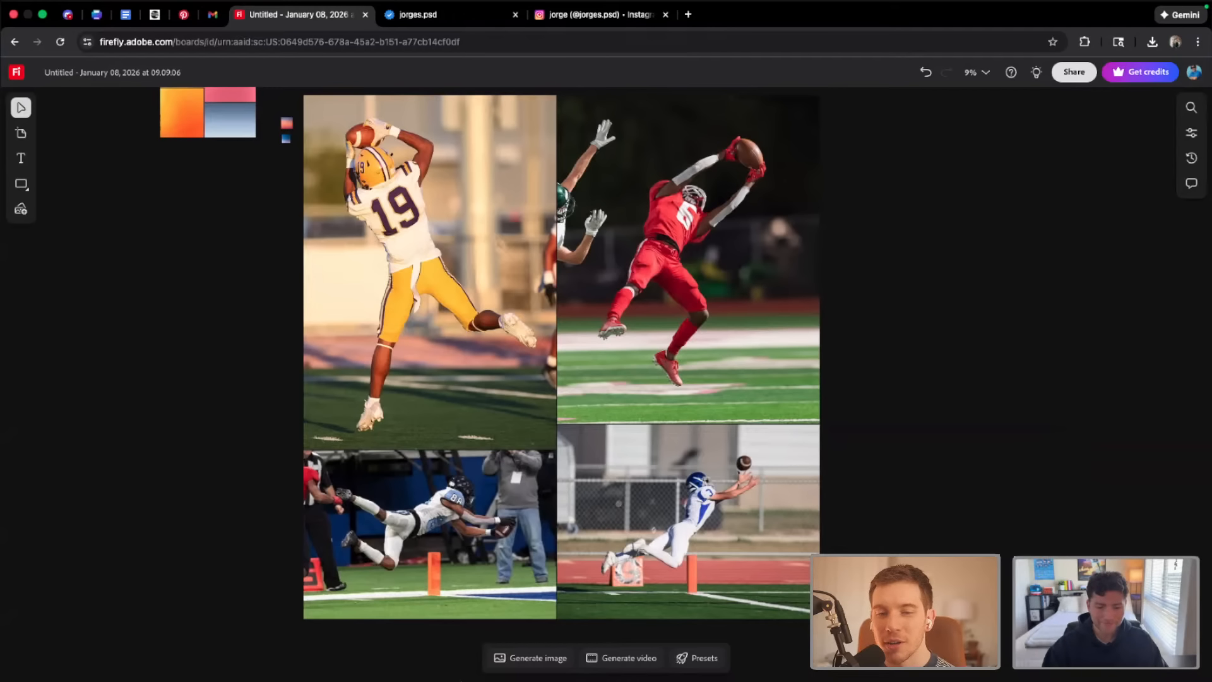
left_click(723, 485)
scroll(714, 499, "up", 5)
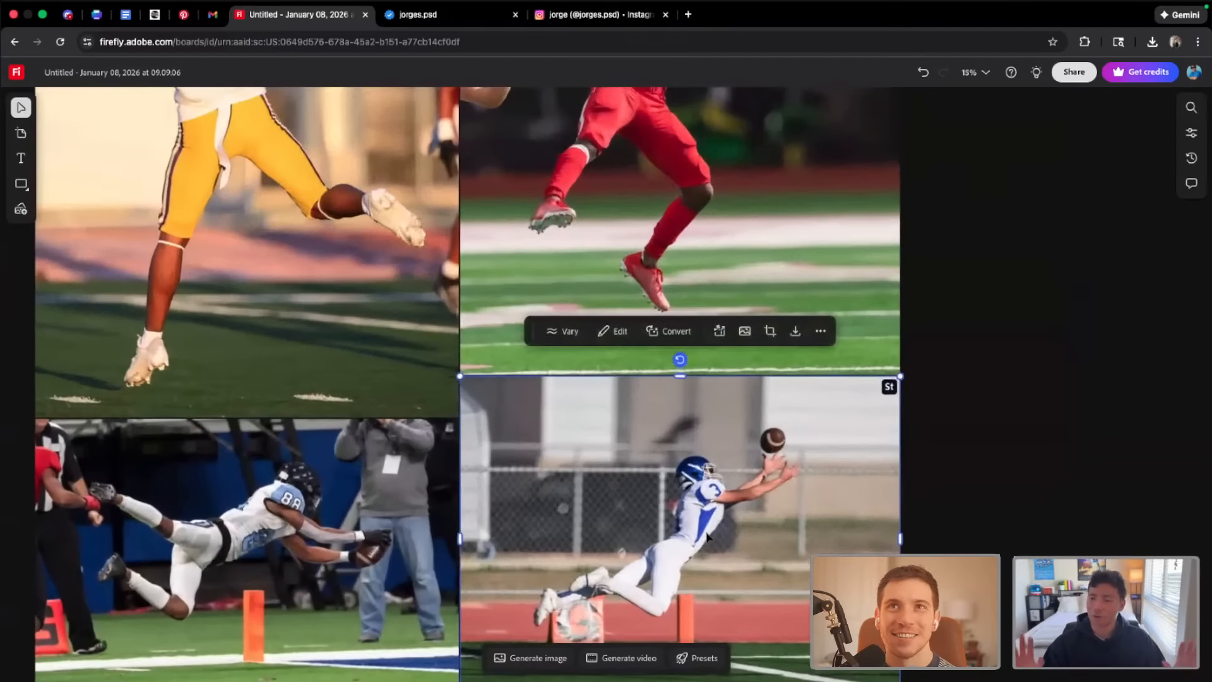
scroll(707, 536, "down", 3)
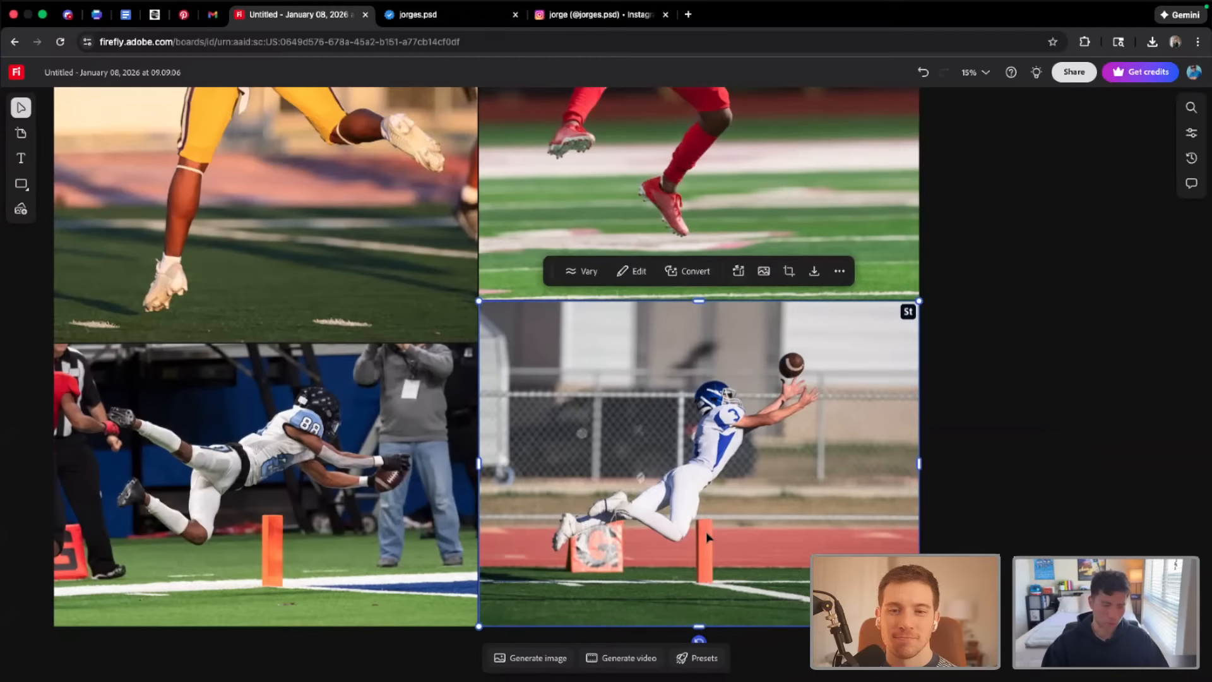
scroll(707, 537, "down", 1)
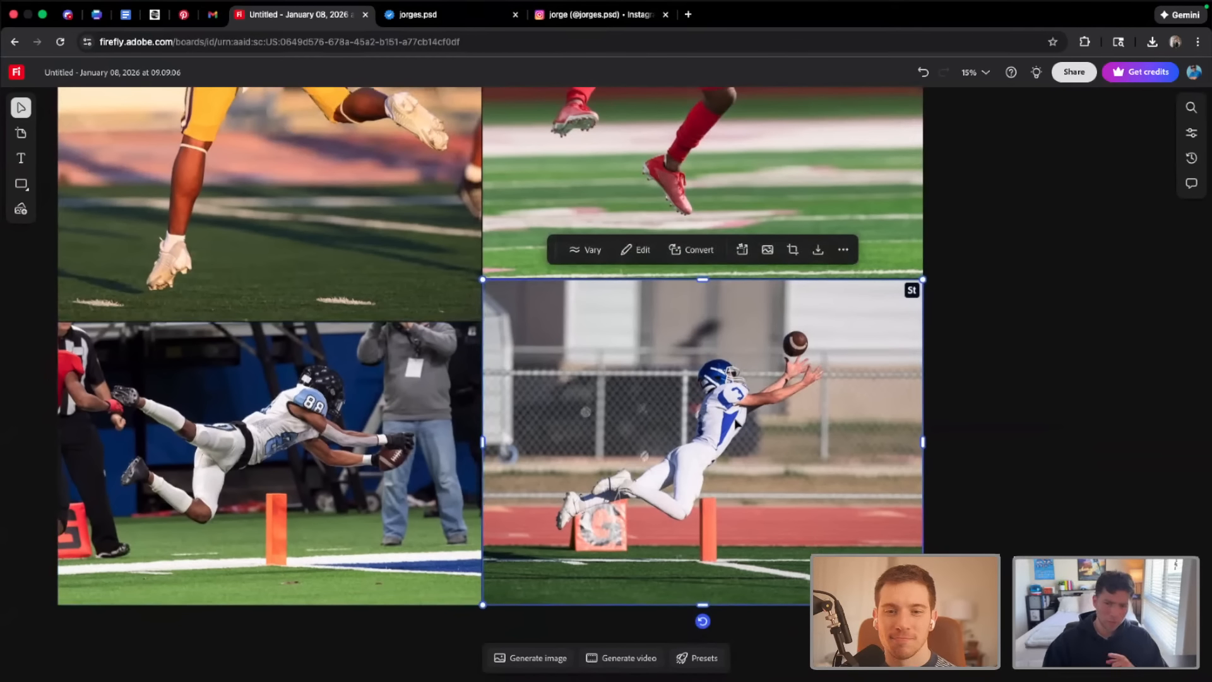
scroll(730, 440, "down", 1)
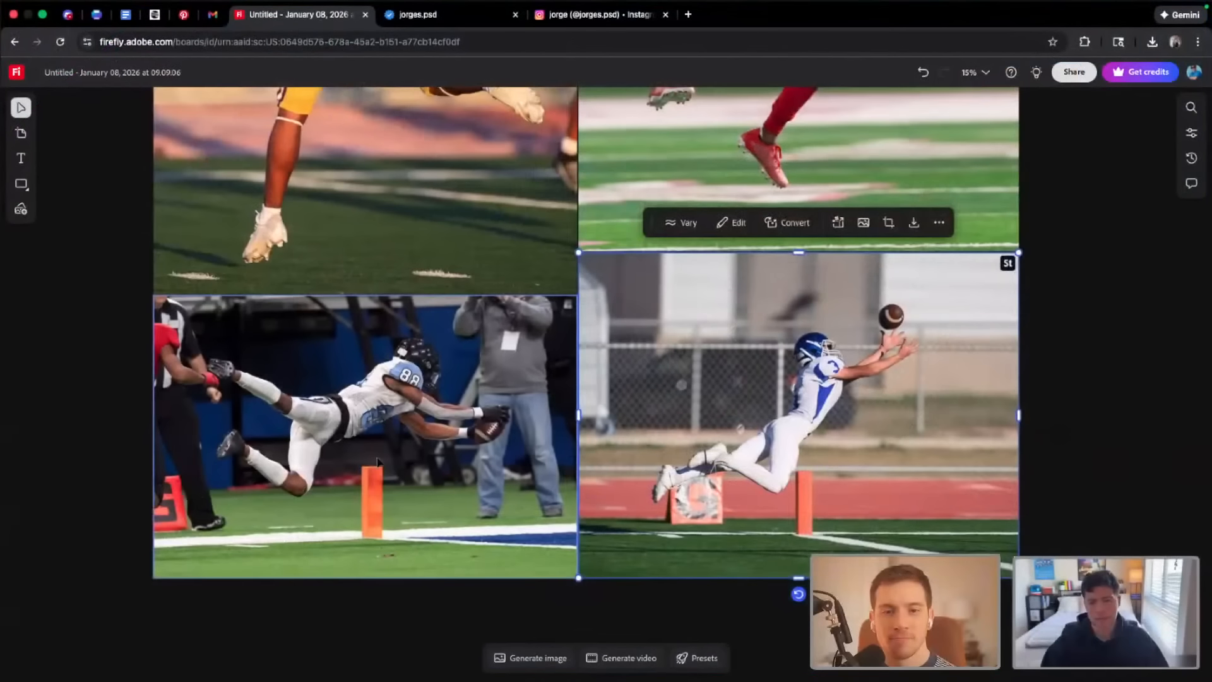
scroll(474, 415, "up", 1)
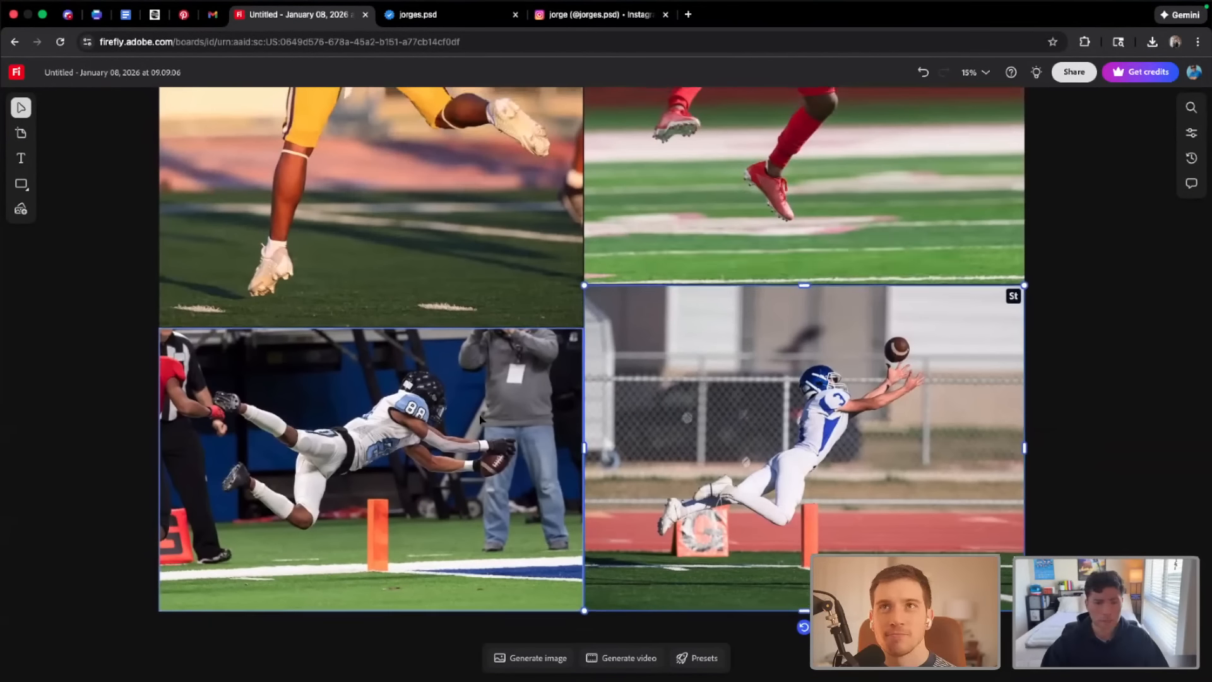
scroll(475, 415, "down", 5)
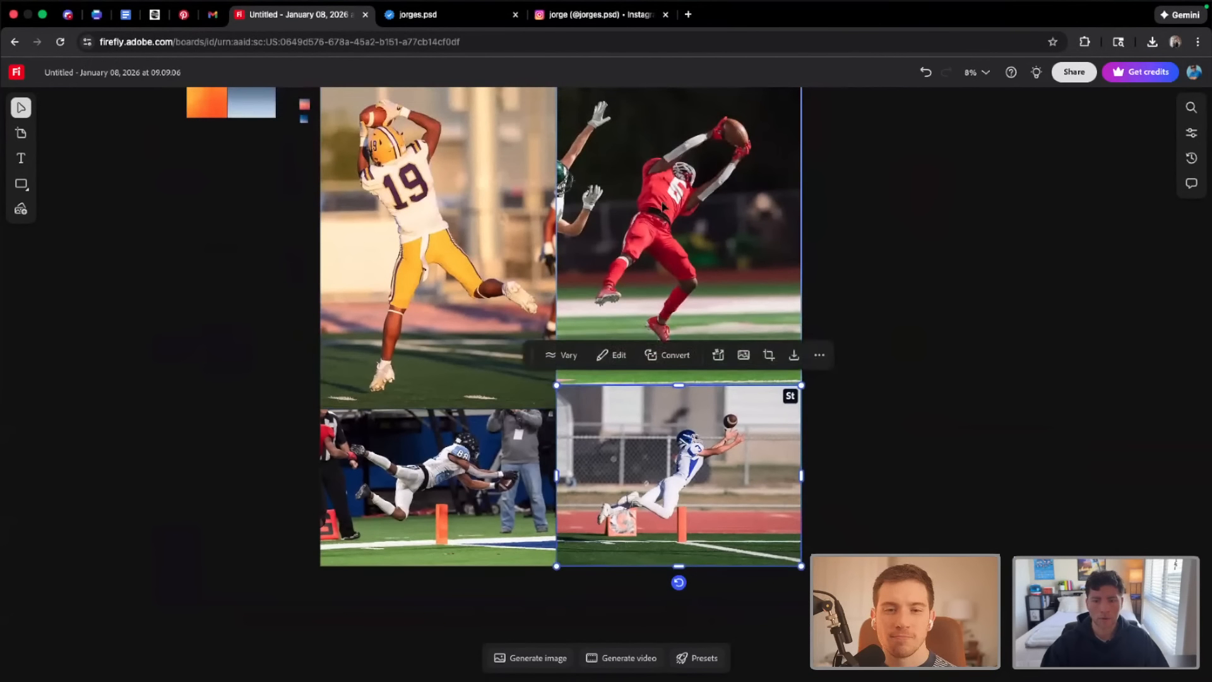
left_click(731, 211)
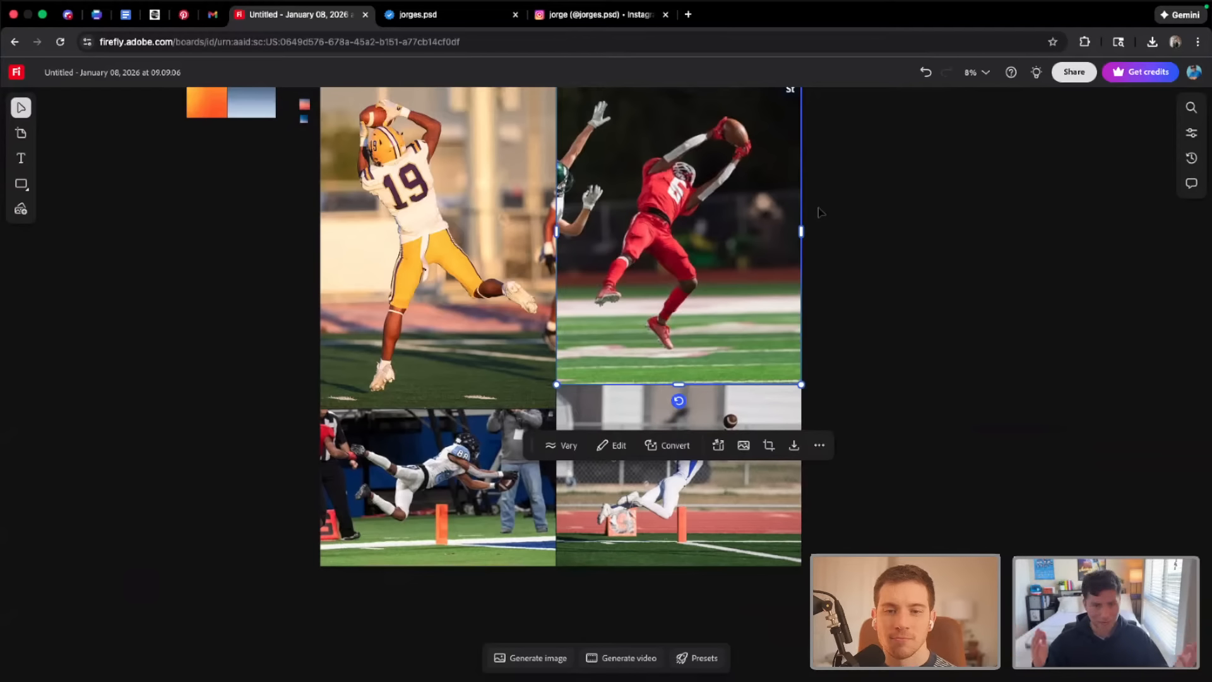
scroll(632, 348, "down", 3)
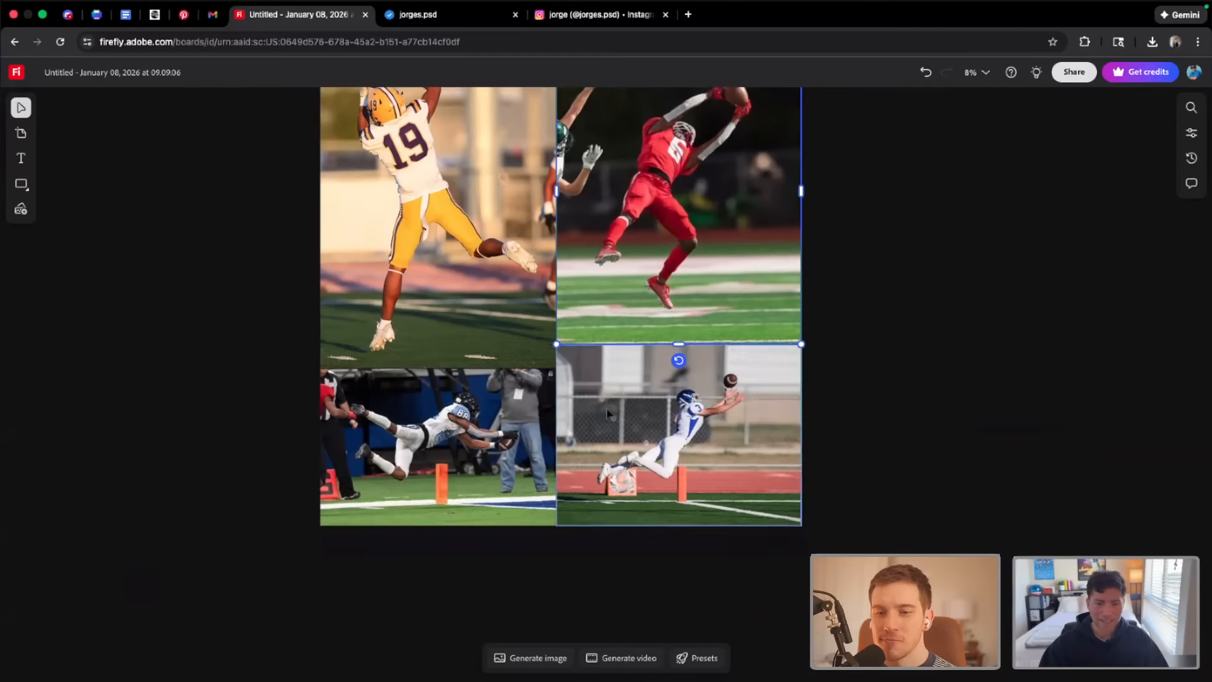
left_click(523, 456)
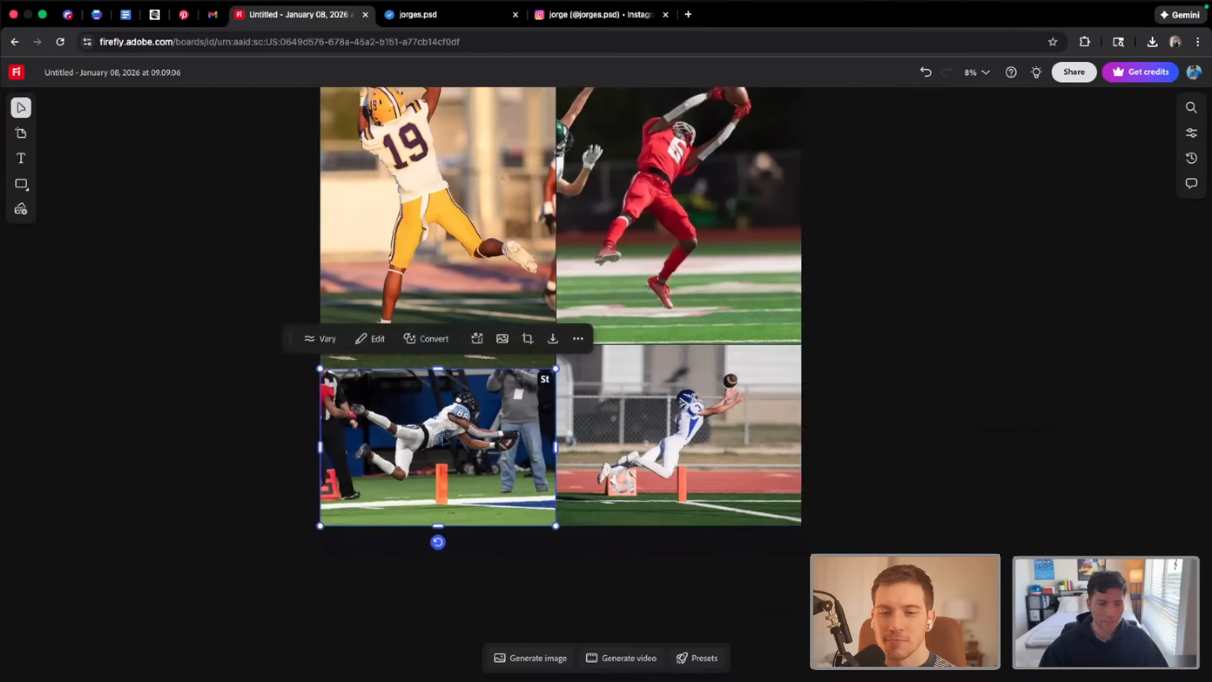
scroll(479, 451, "up", 5)
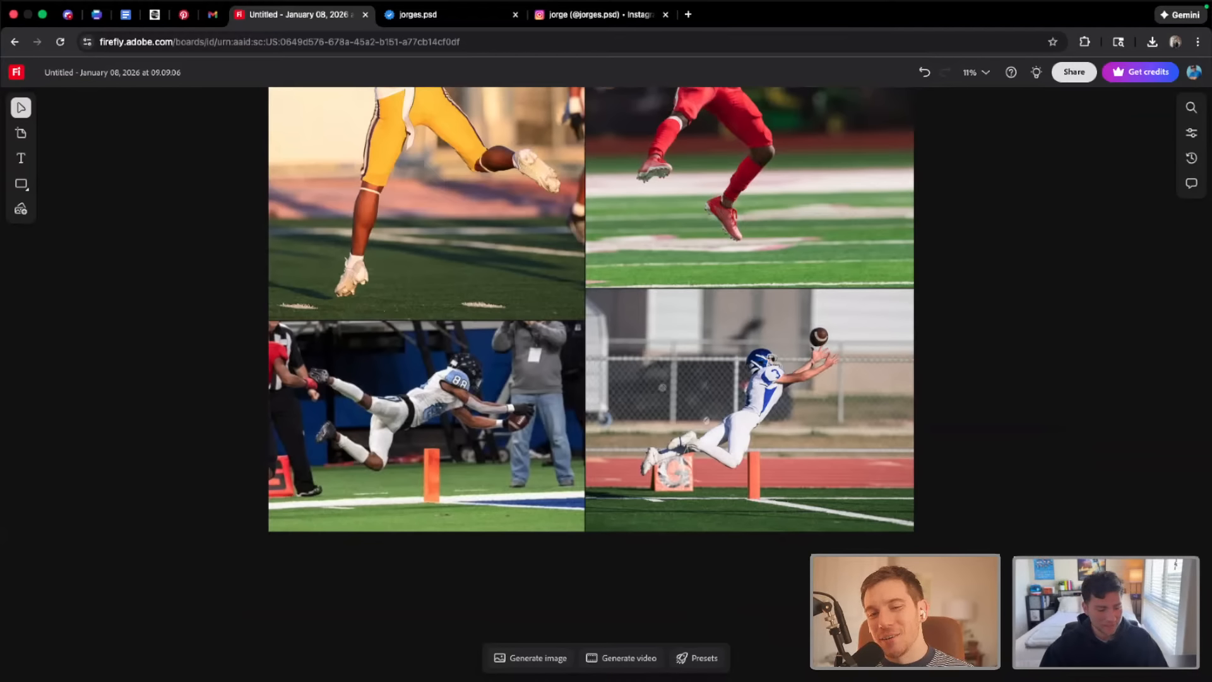
Check the PSD Shop page on jorgespsd.com for reference and return to the Firefly board
key("ctrl+Tab")
key("ctrl+Tab")
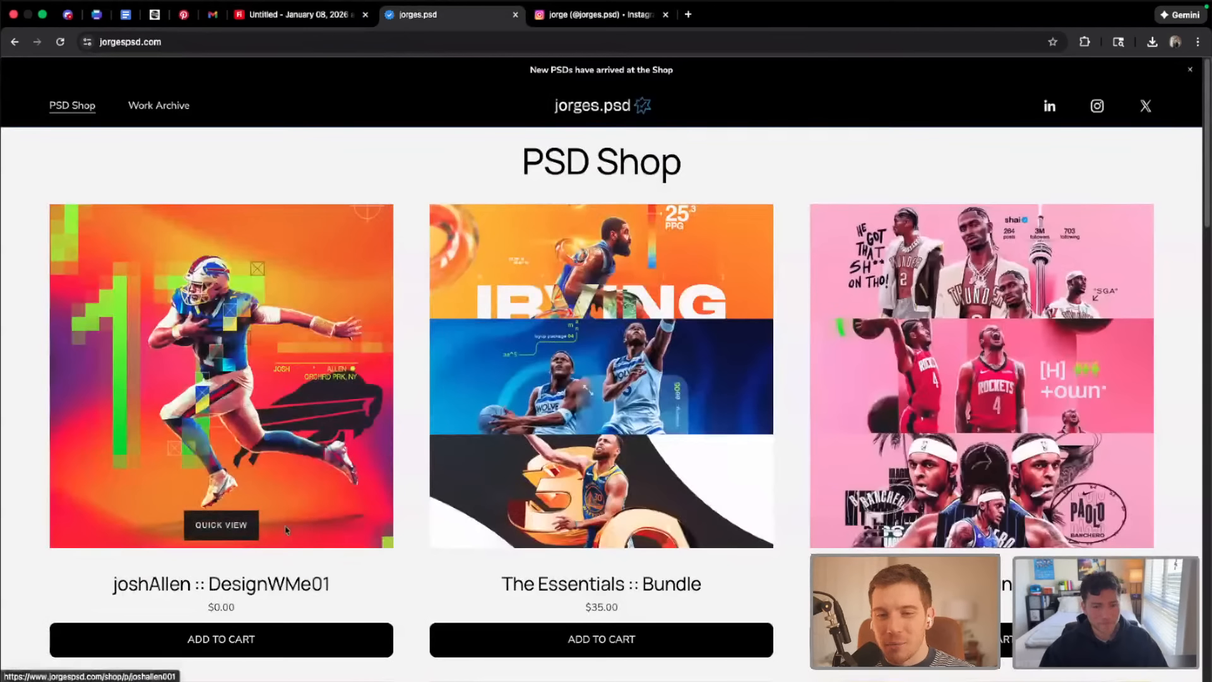
left_click(277, 19)
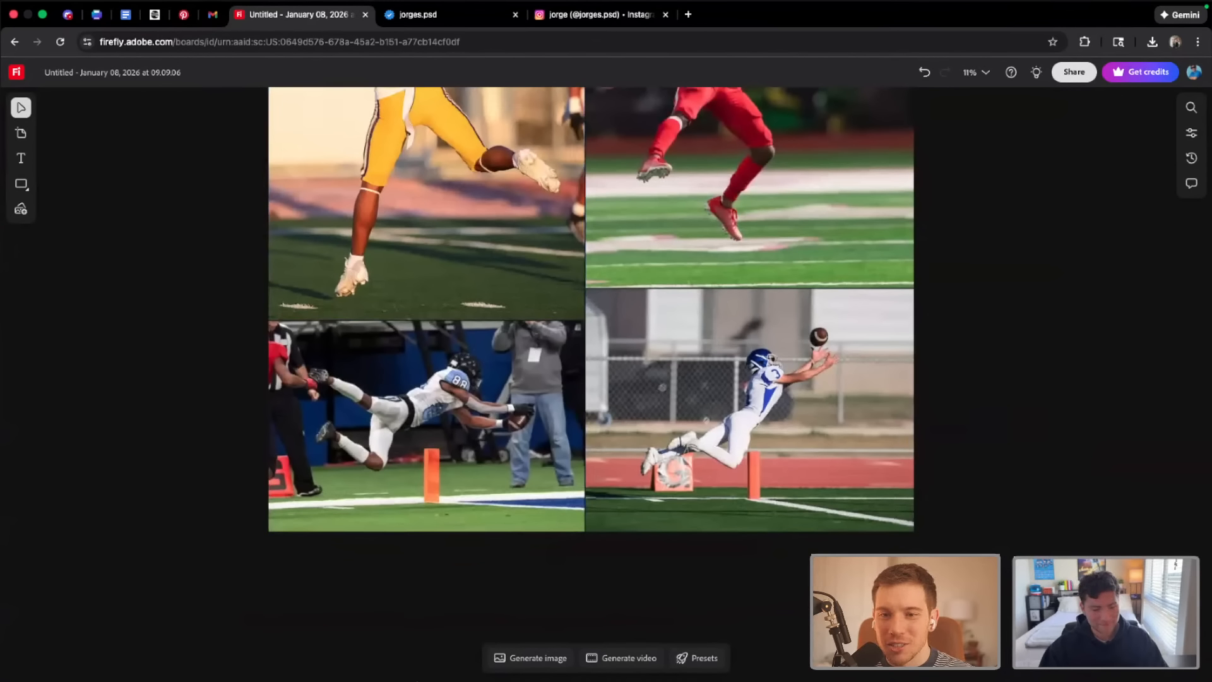
Switch to Photoshop and create a 2000 x 2000 px, 144 ppi artboard document named "AL Sports Stream"
mouse_move(393, 672)
left_click(451, 656)
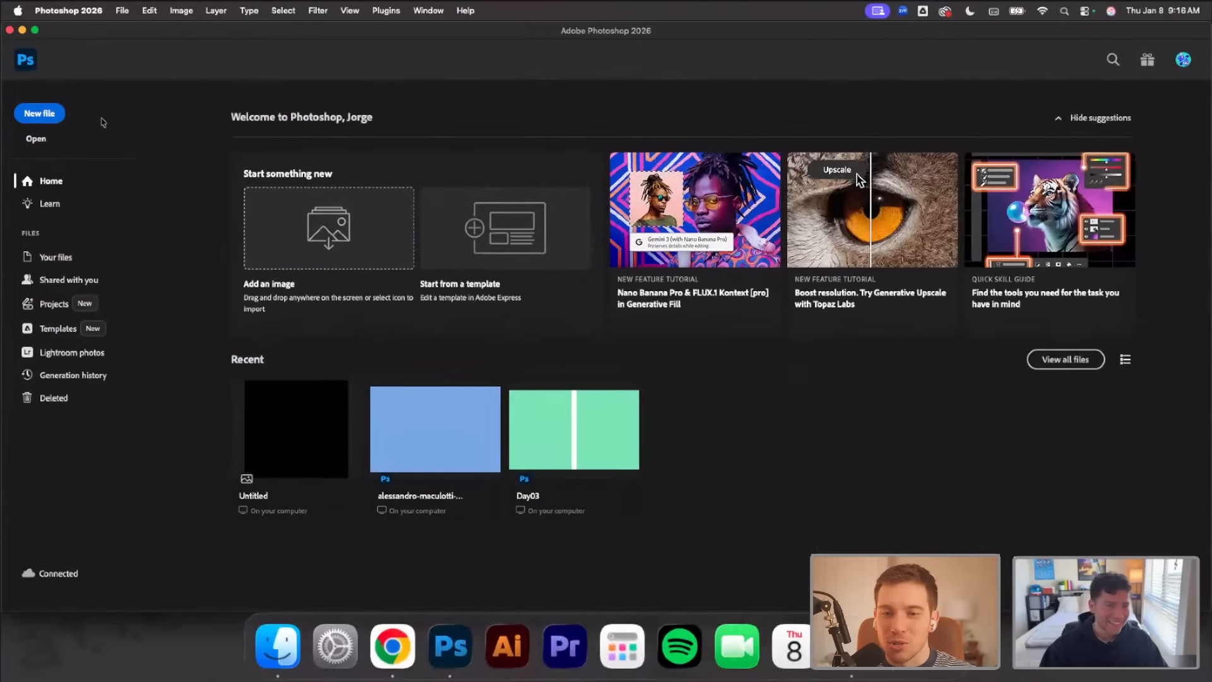
left_click(32, 113)
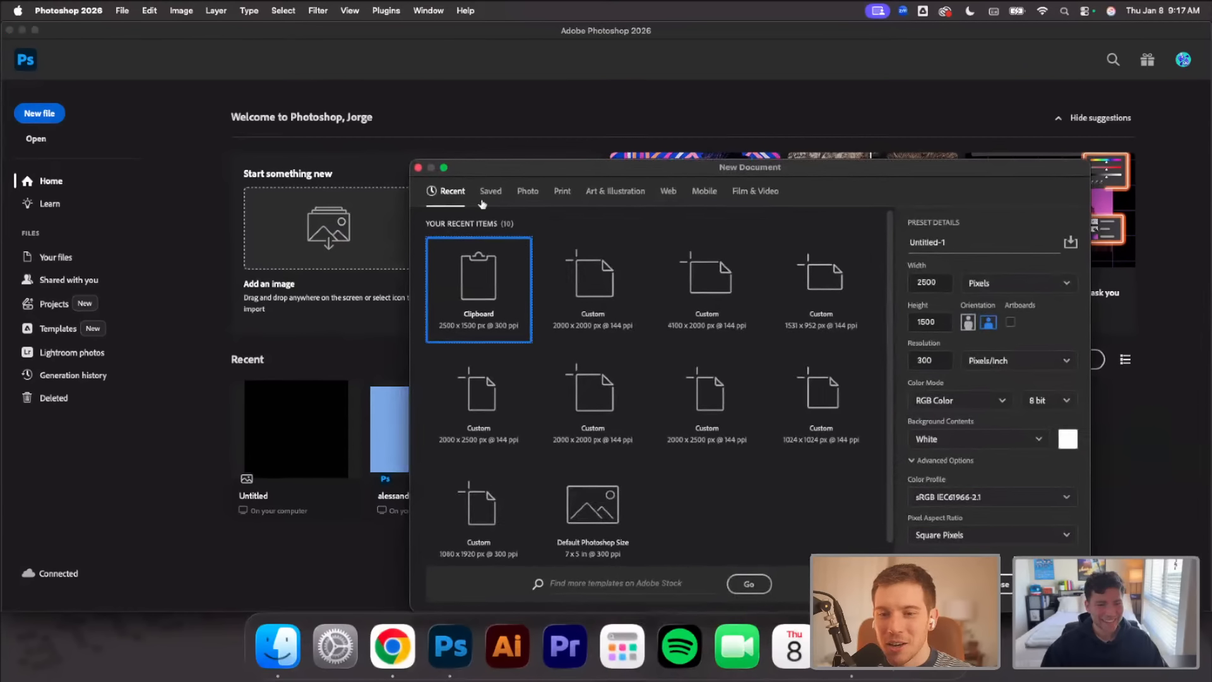
left_click(606, 293)
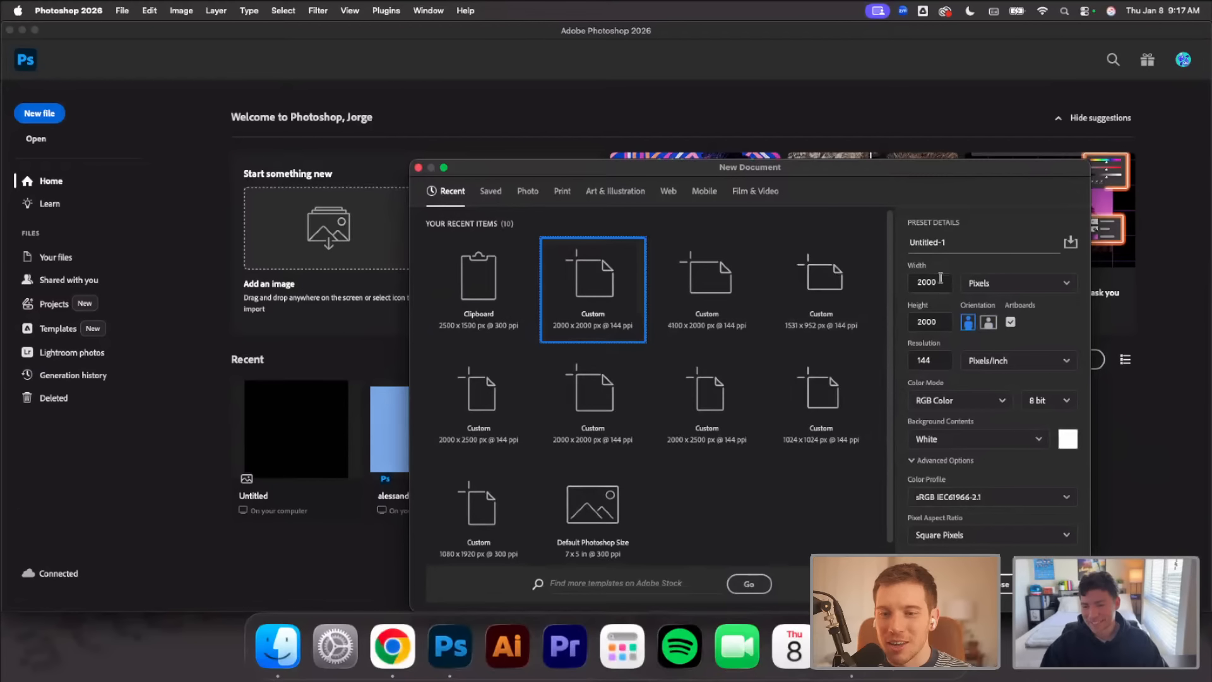
left_click(959, 243)
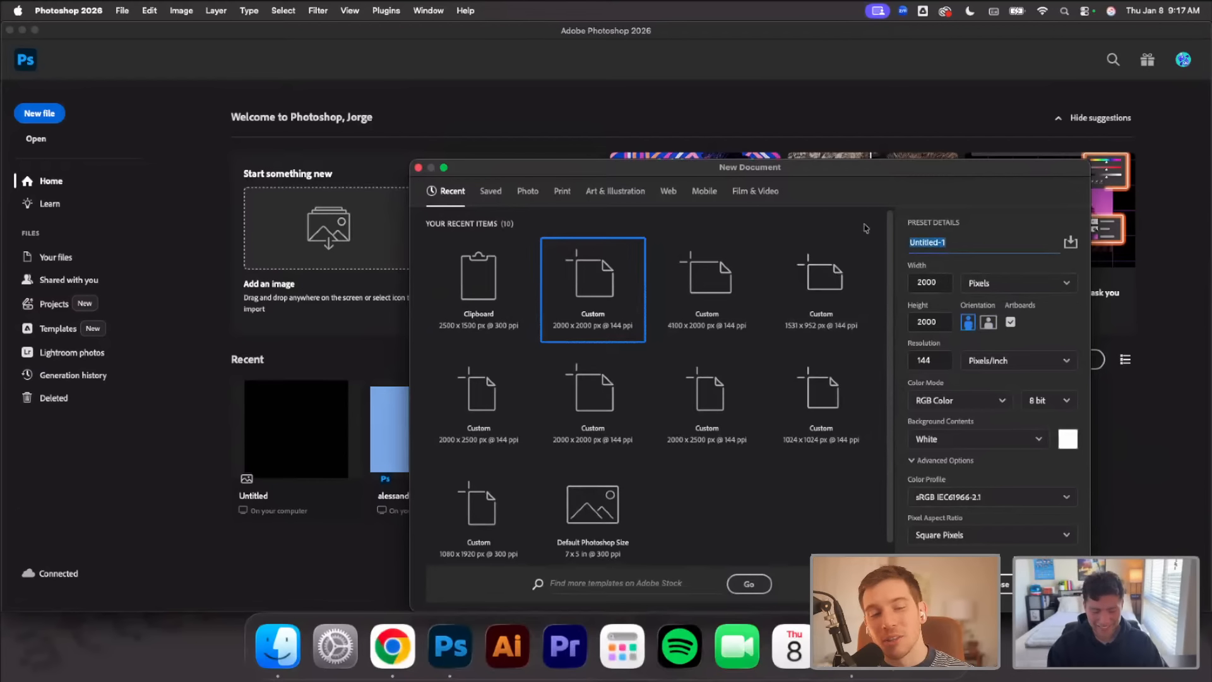
type("AL")
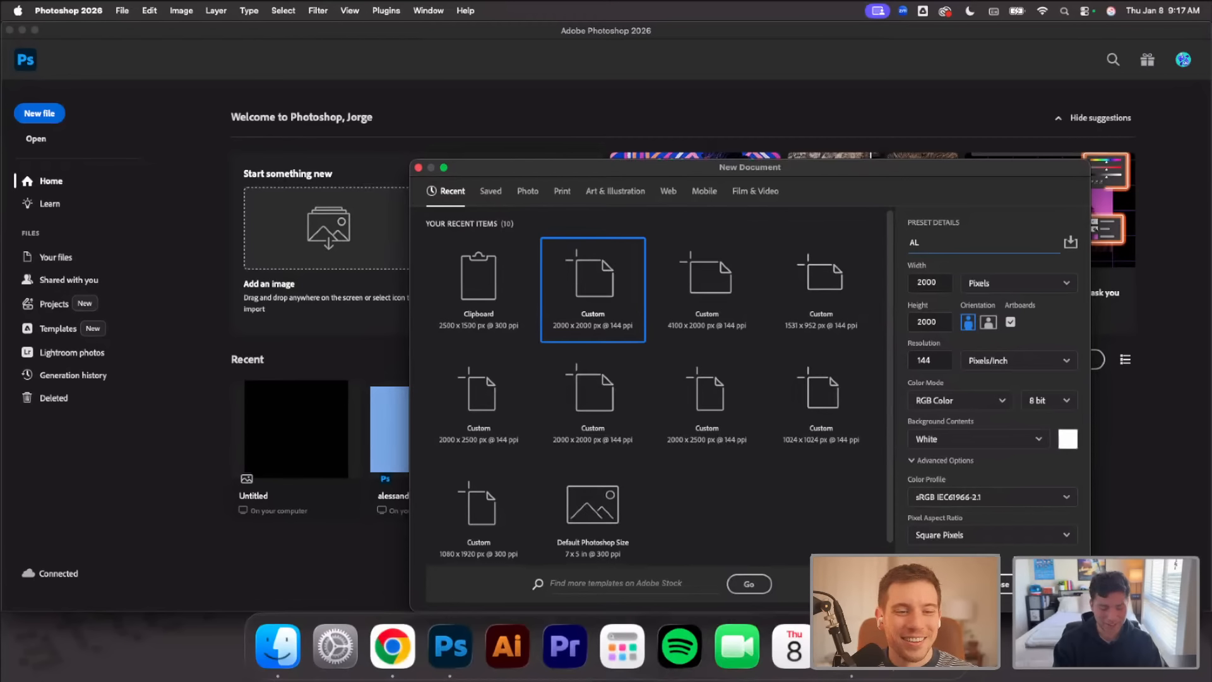
type("ports")
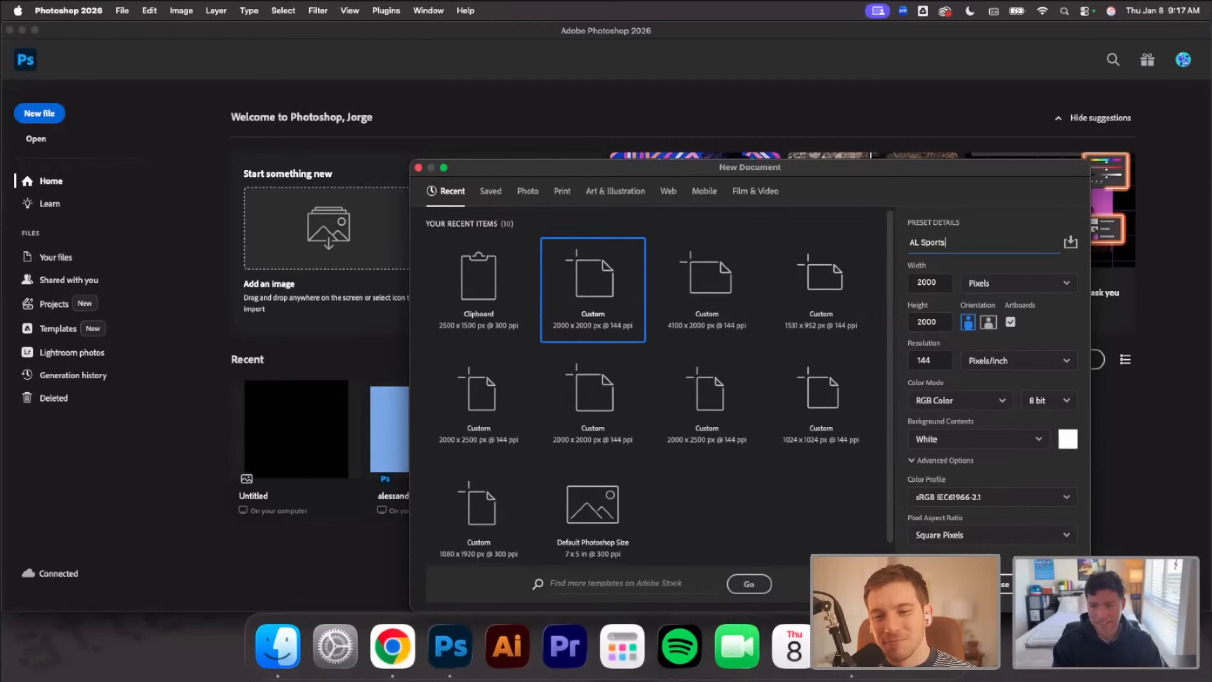
type(" Stream")
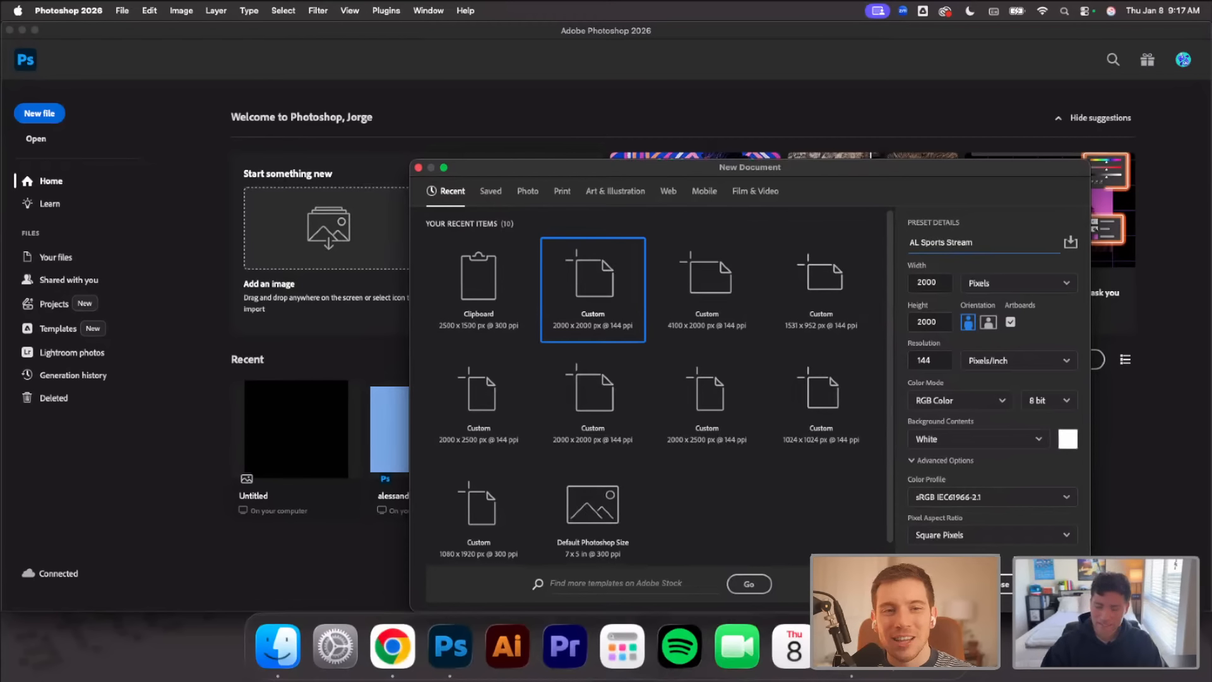
left_click_drag(944, 167, 799, 139)
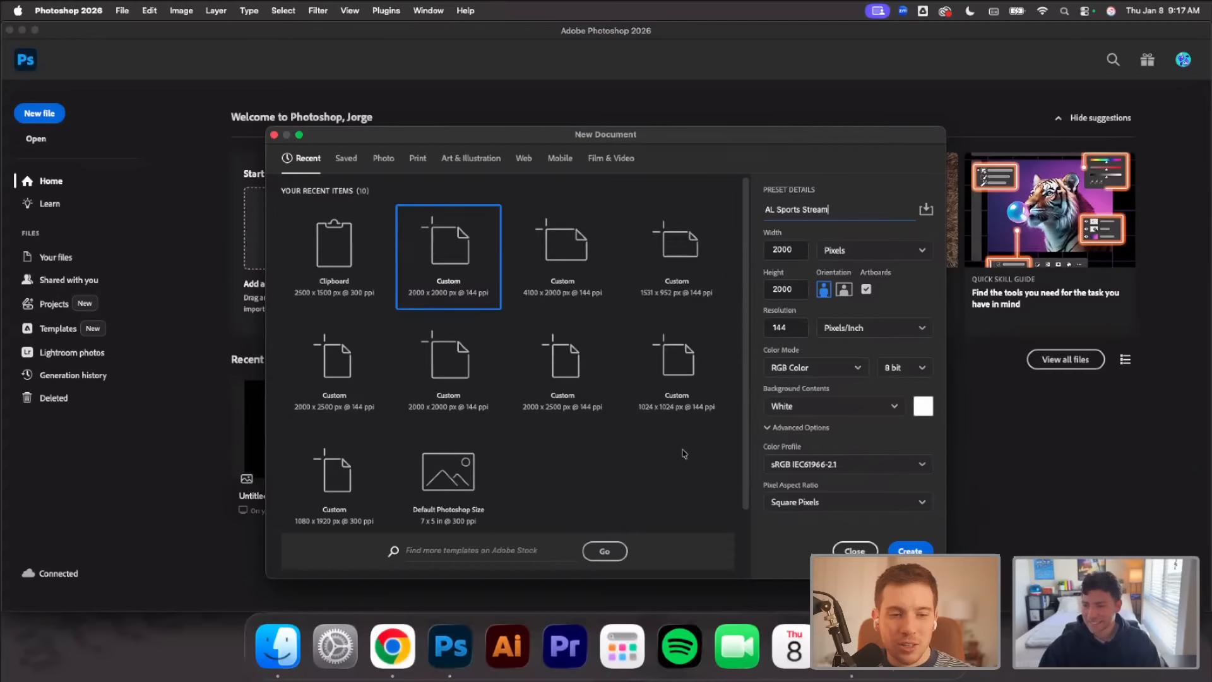
key("Return")
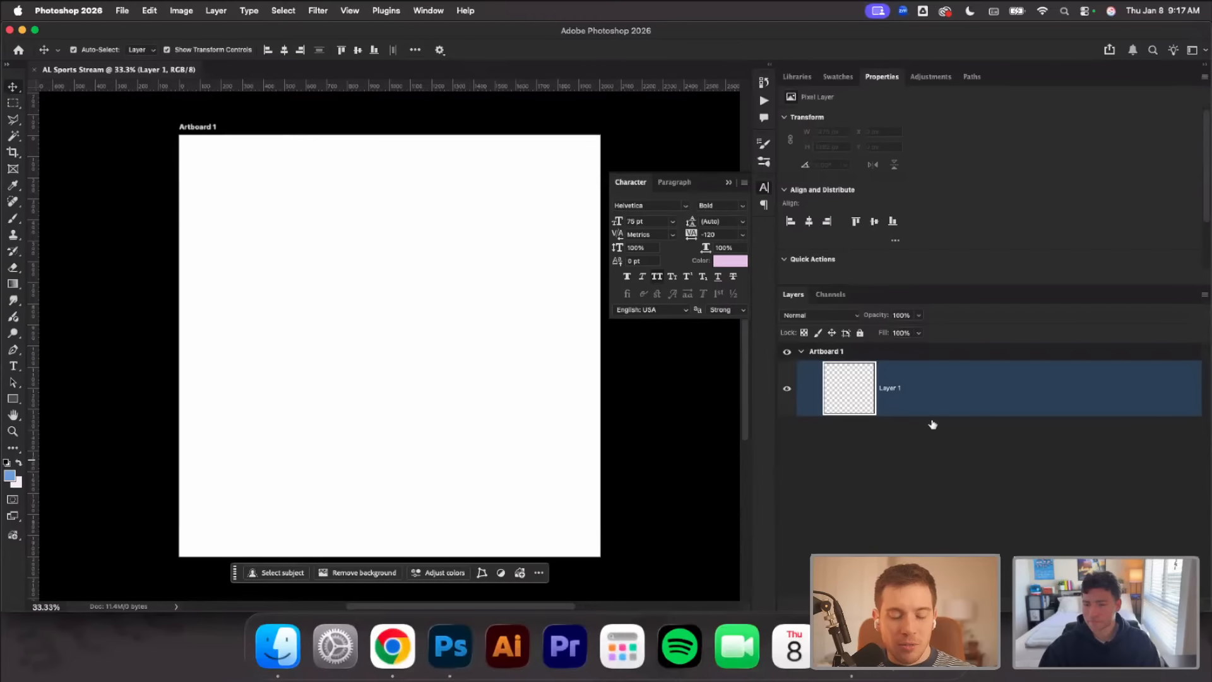
Rename the artboard "AL Sports Design Stream" and deselect it with the Move tool active
left_click(830, 357)
double_click(831, 358)
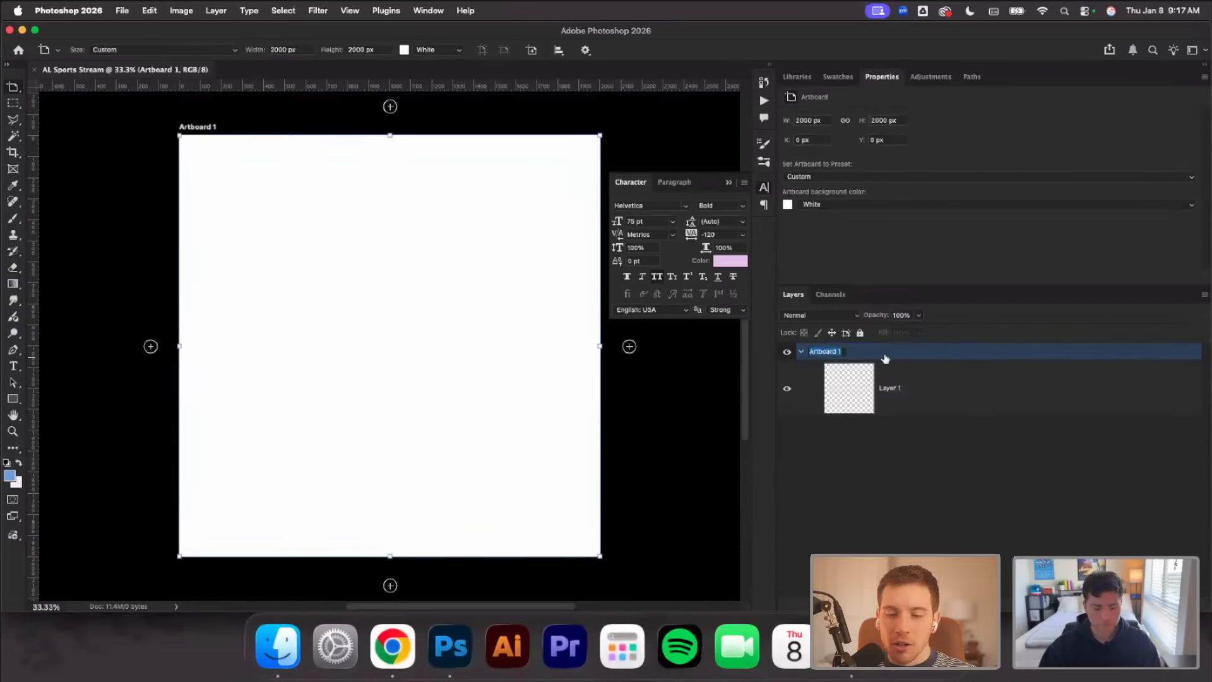
type("AL Sports D")
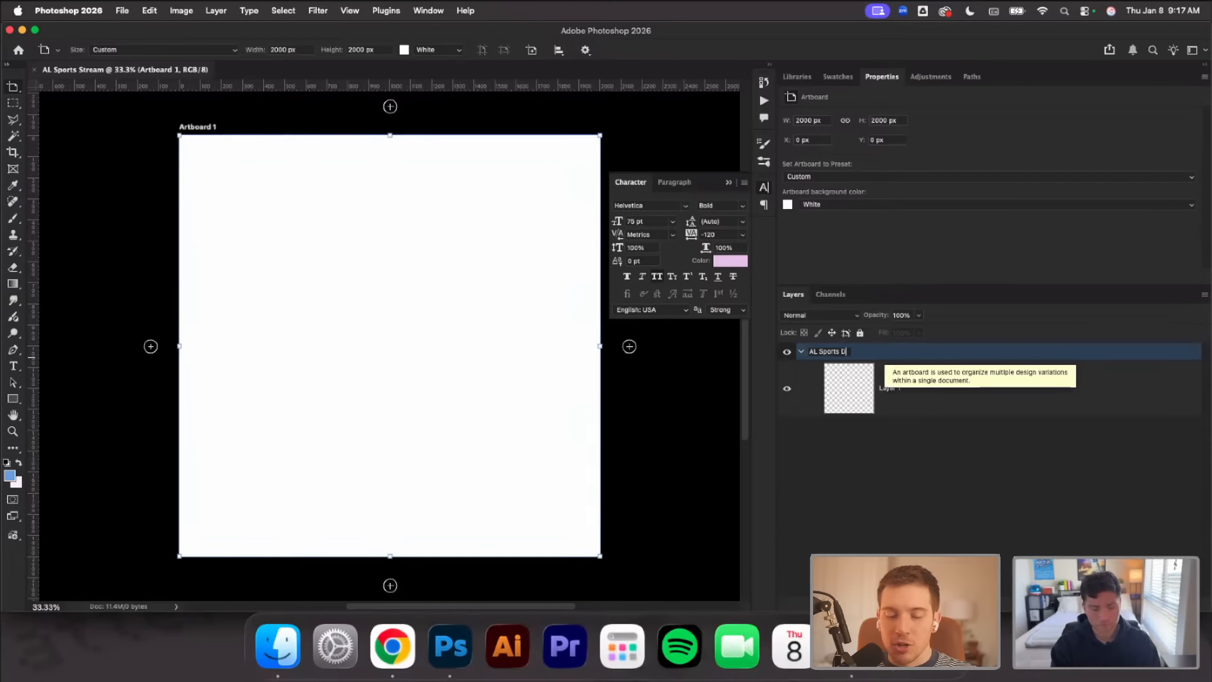
type("esign Strea")
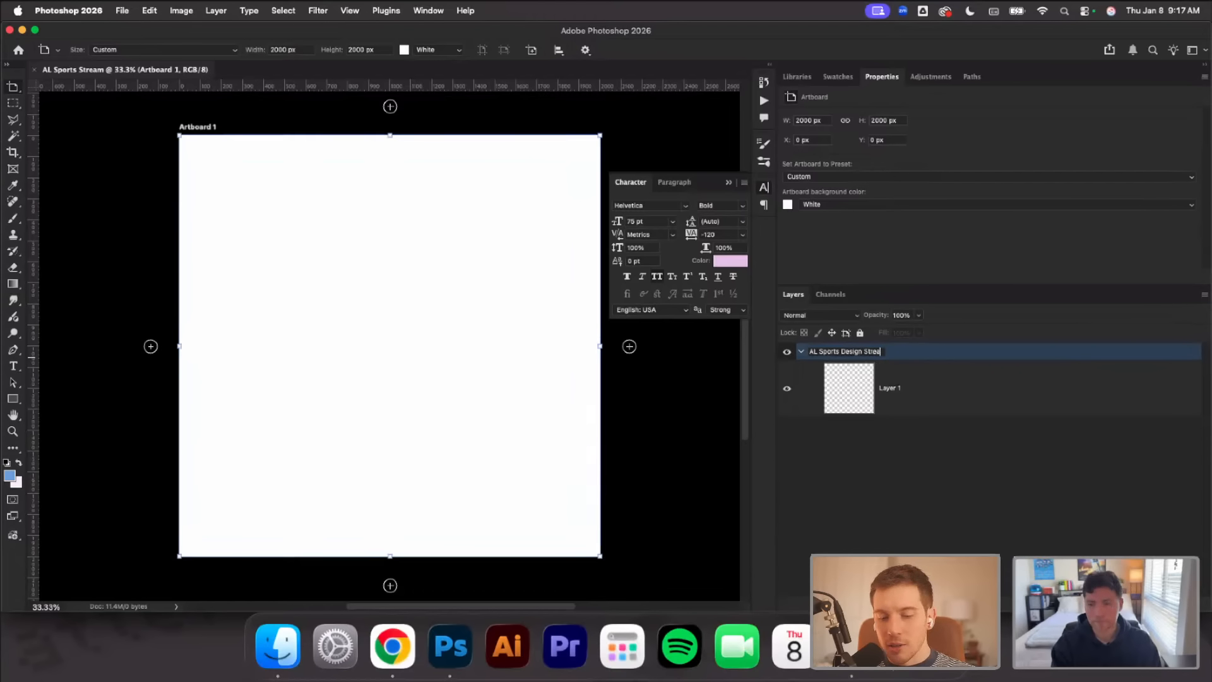
type("m")
key("Return")
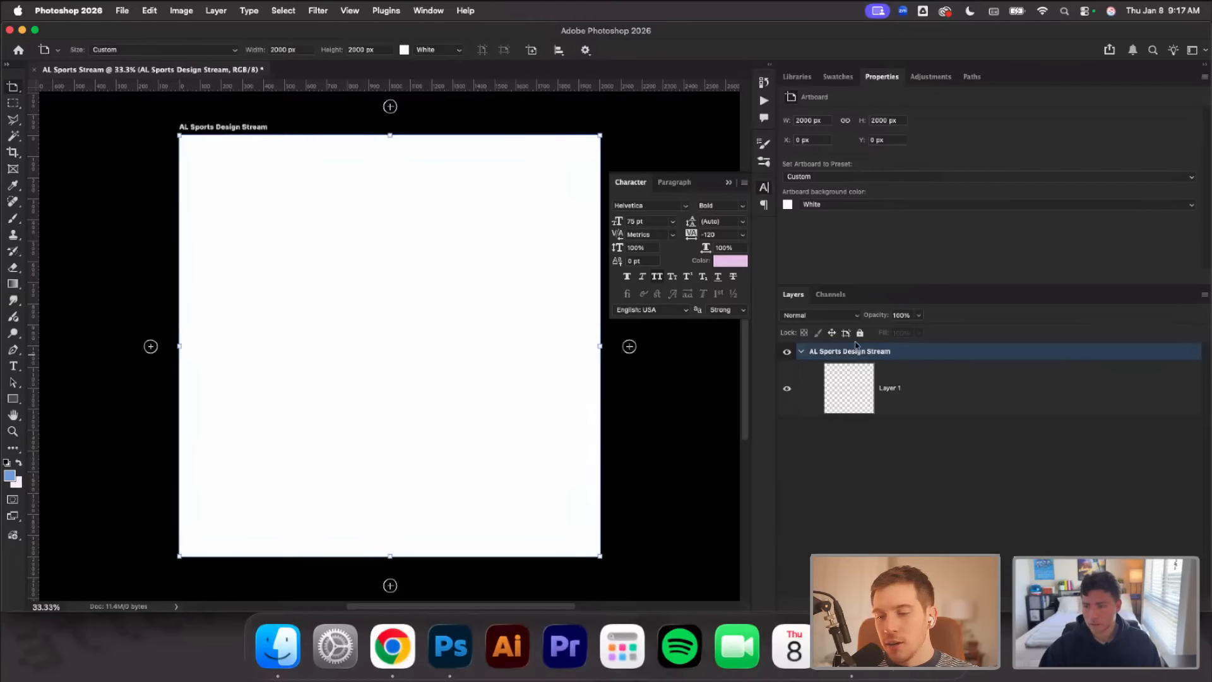
scroll(651, 423, "right", 2)
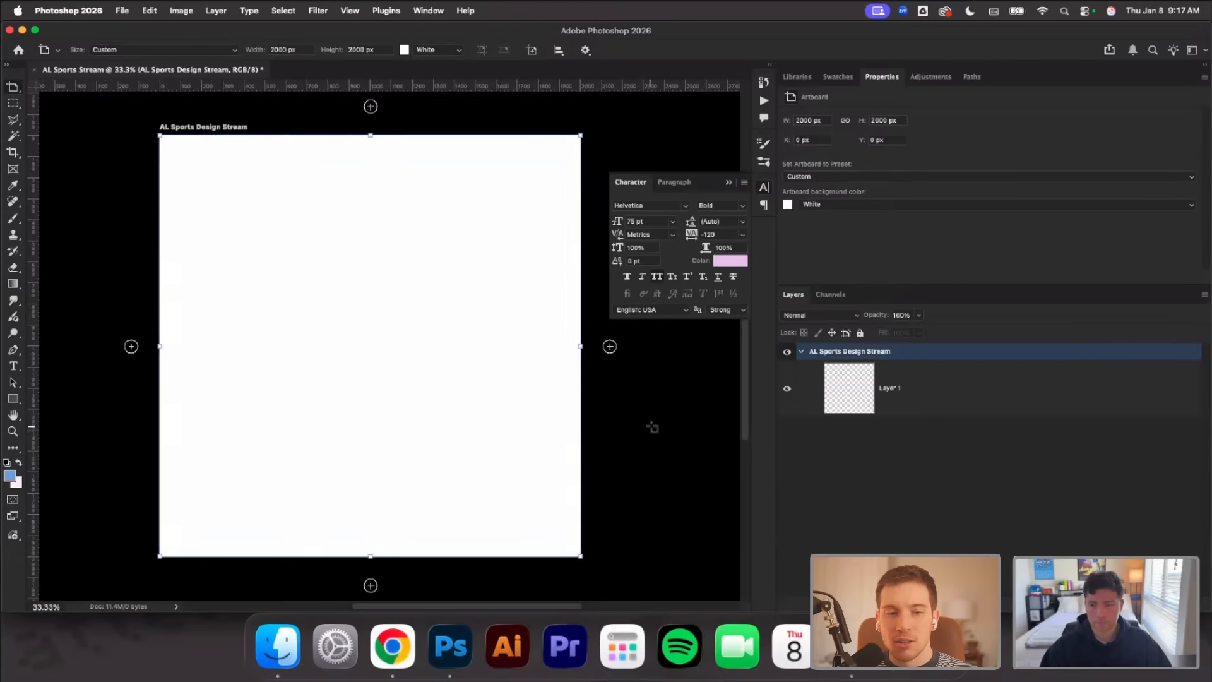
key("v")
left_click_drag(652, 427, 645, 411)
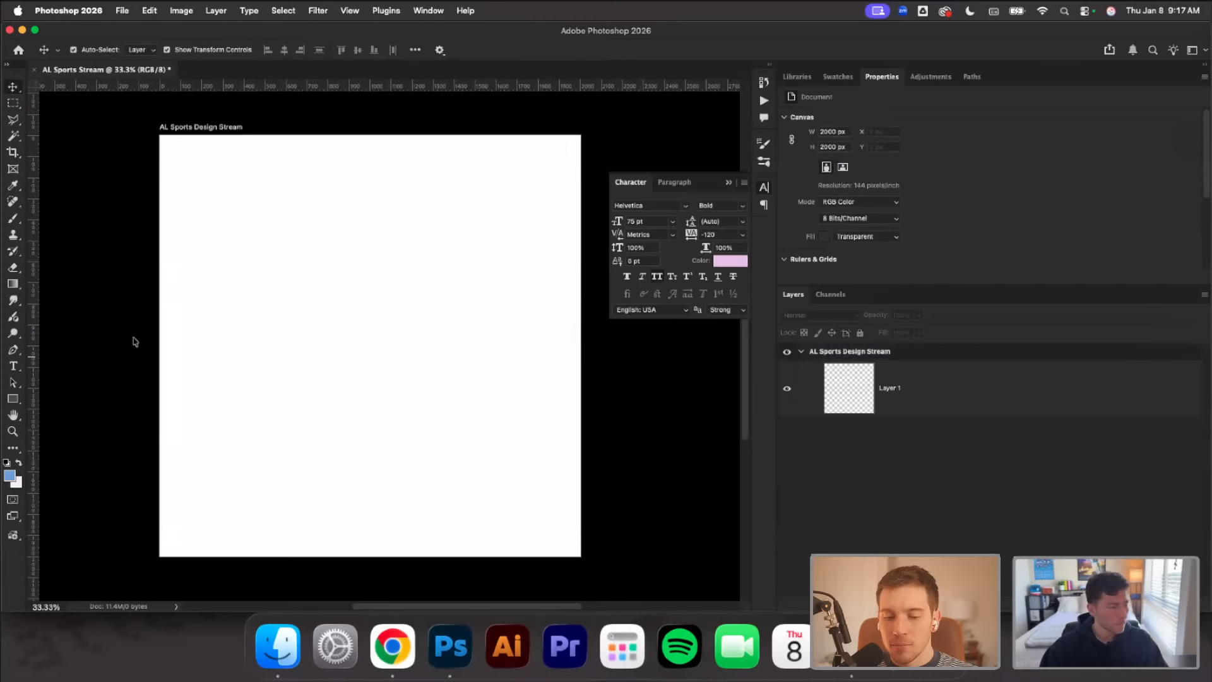
Place the downloaded blue gradient and the orange-pink gradient images into the AL Sports Design Stream artboard
key("super+Tab")
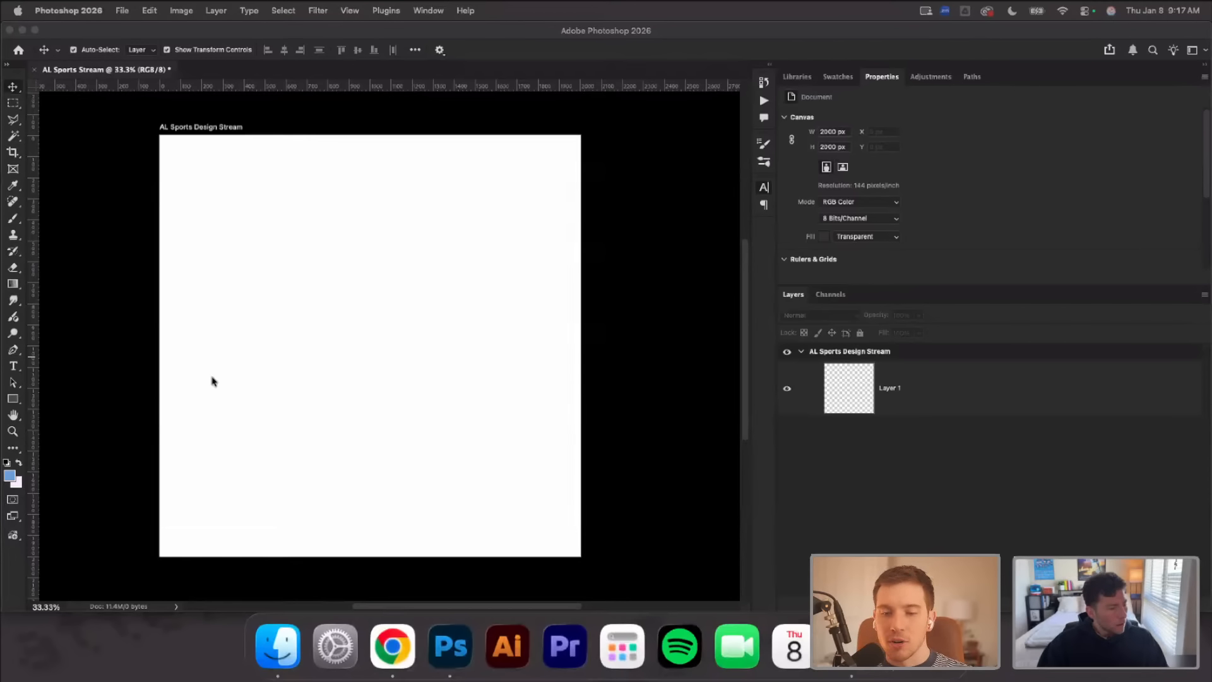
left_click_drag(212, 380, 435, 369)
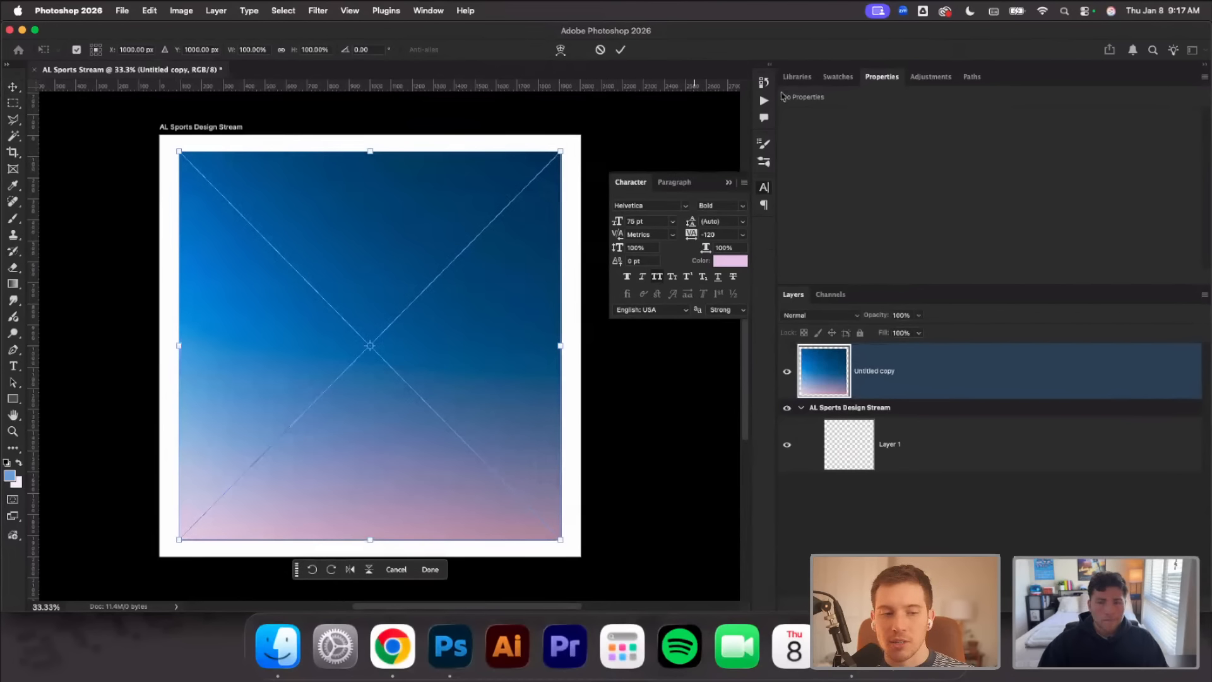
left_click(21, 90)
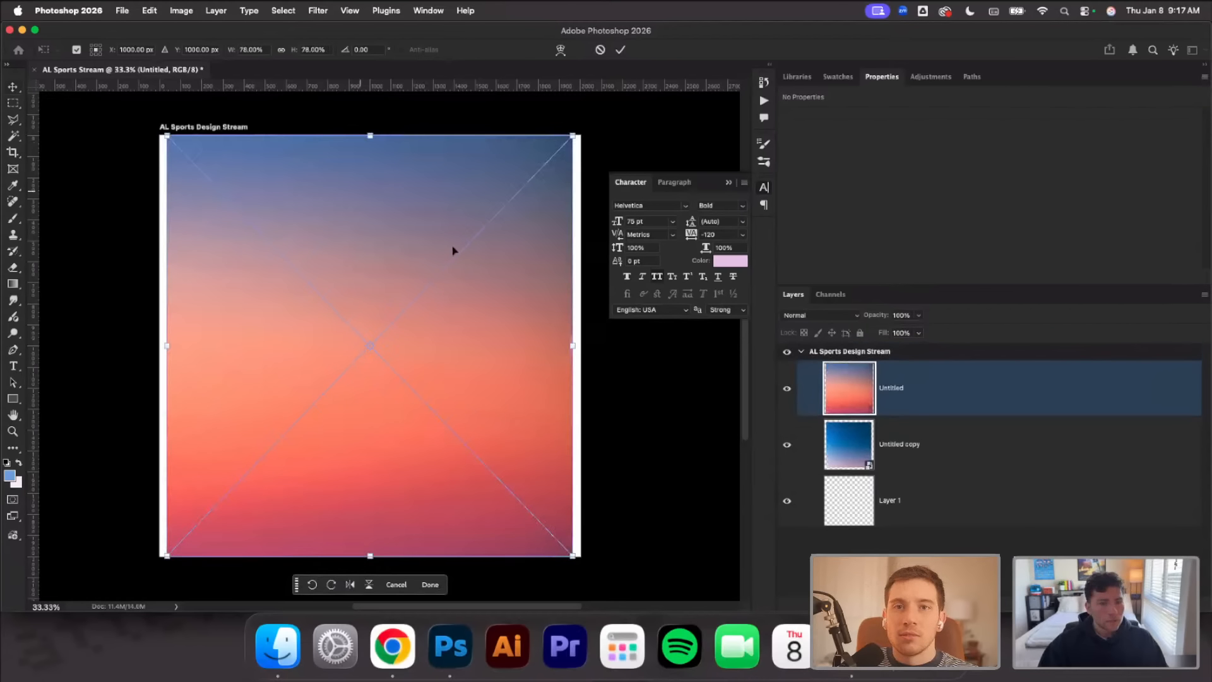
Select both gradient layers and scale them together to 106% so they cover the whole artboard width
left_click(906, 448)
left_click(888, 407, "shift")
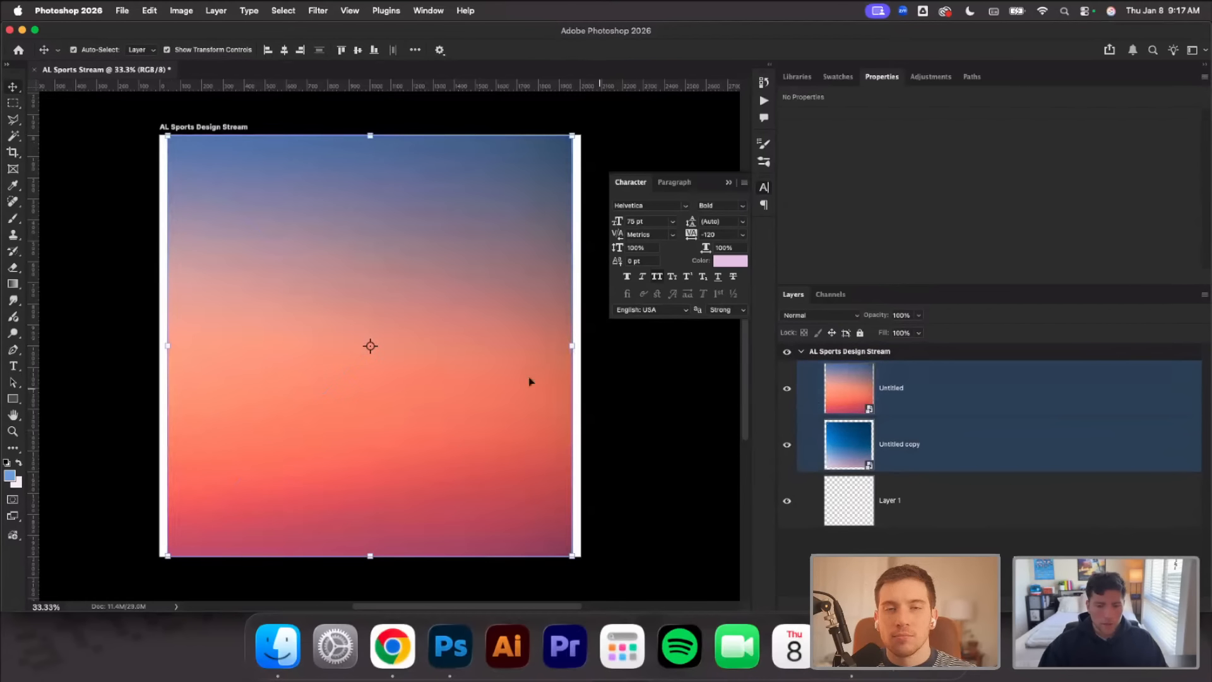
left_click_drag(572, 346, 589, 346)
left_click_drag(161, 348, 154, 346)
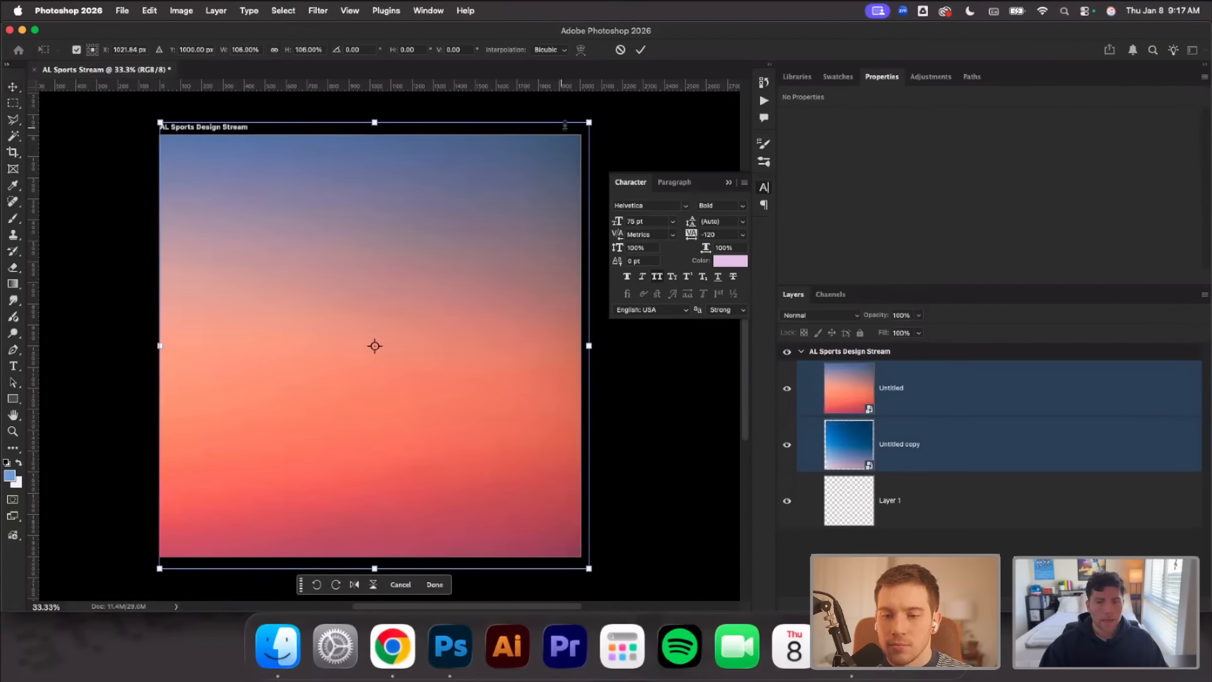
left_click(641, 50)
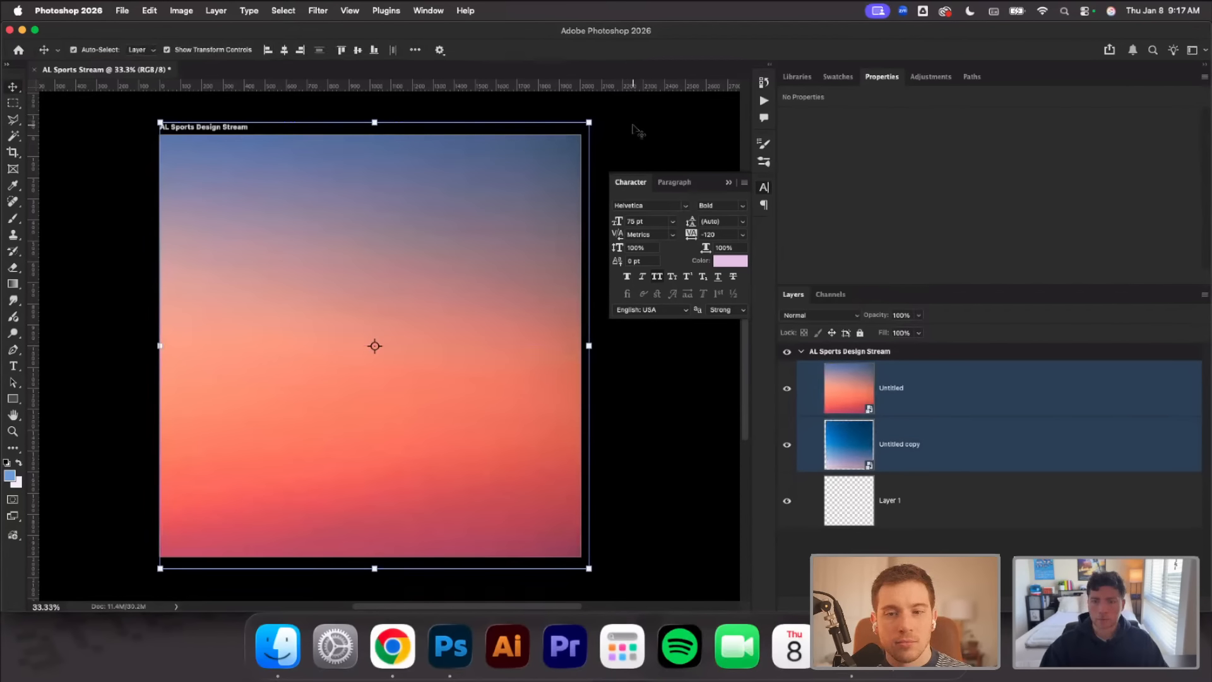
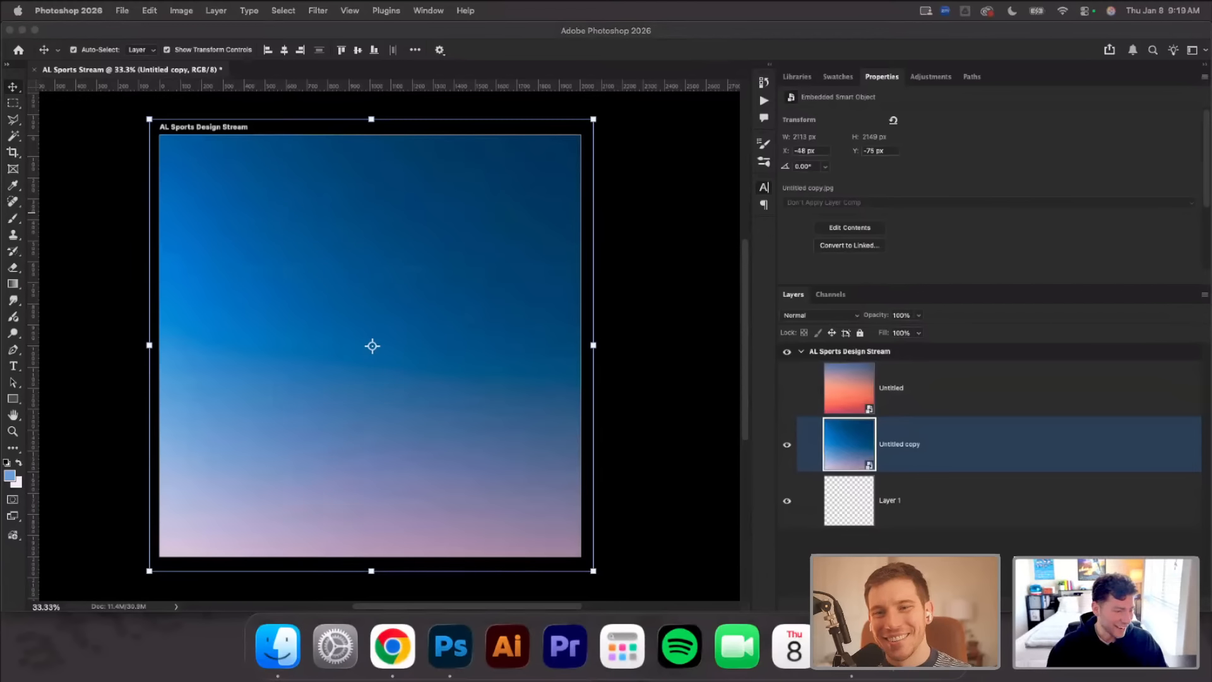
Place the AdobeStock_307693724 football photo above the blue gradient and scale it to about 122% so it spans the artboard width
left_click_drag(35, 385, 376, 331)
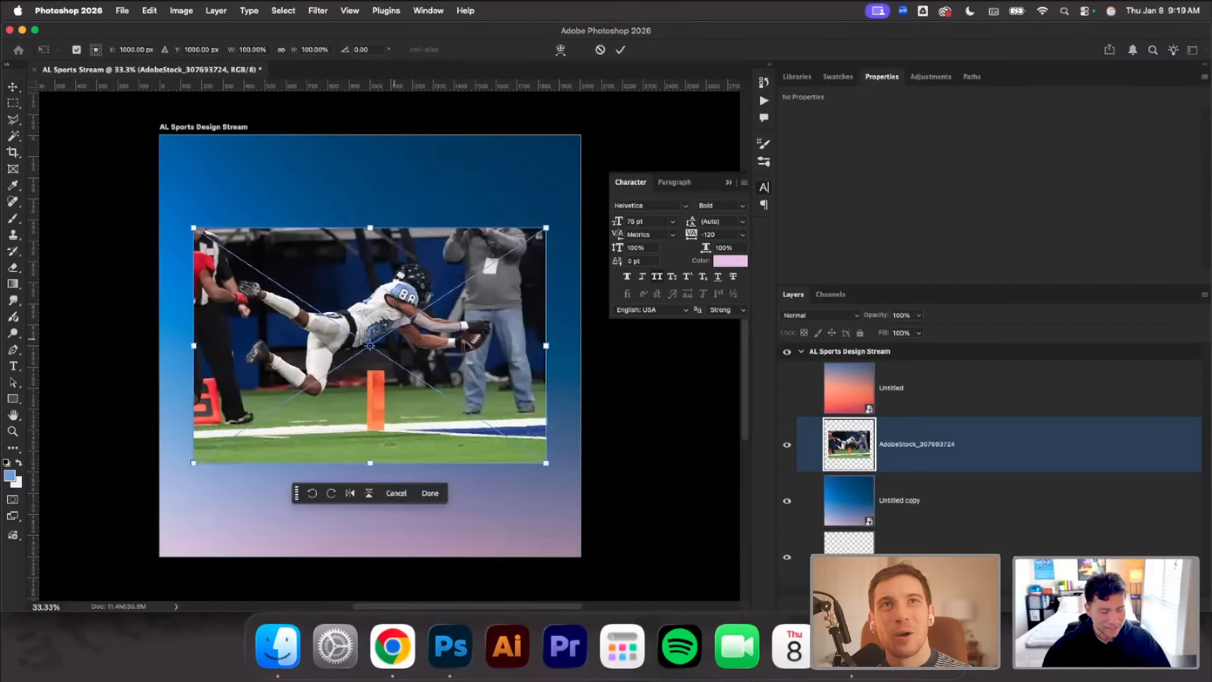
left_click(580, 348)
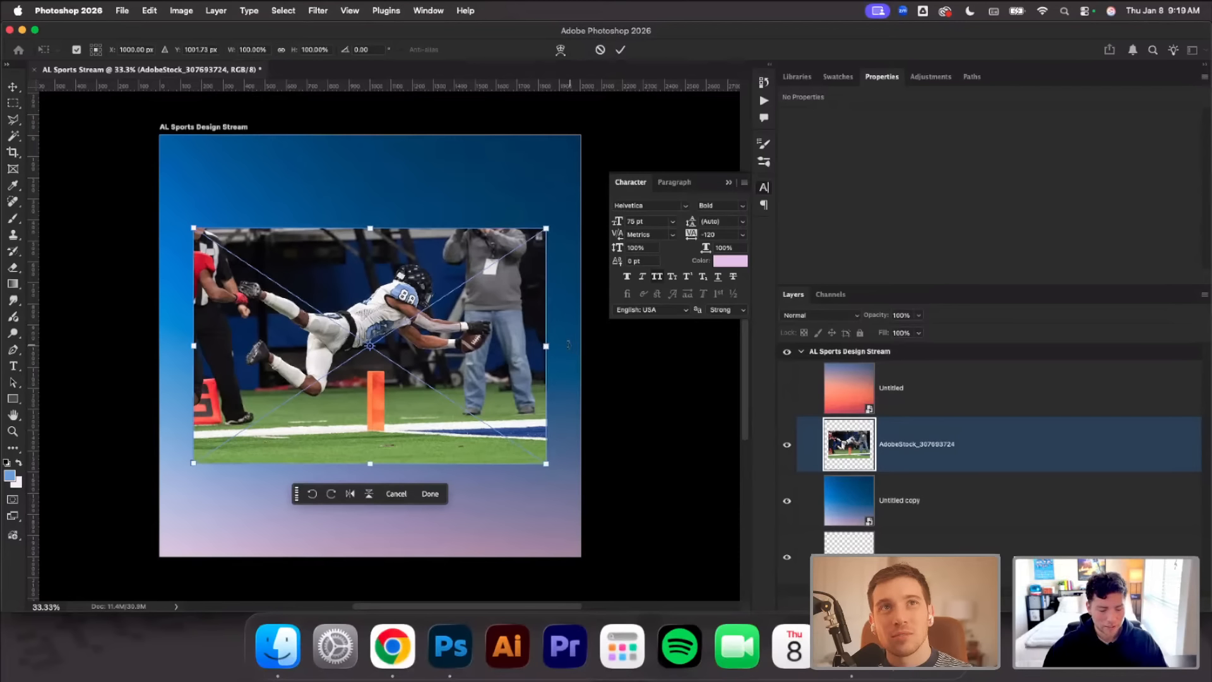
left_click_drag(547, 346, 586, 346)
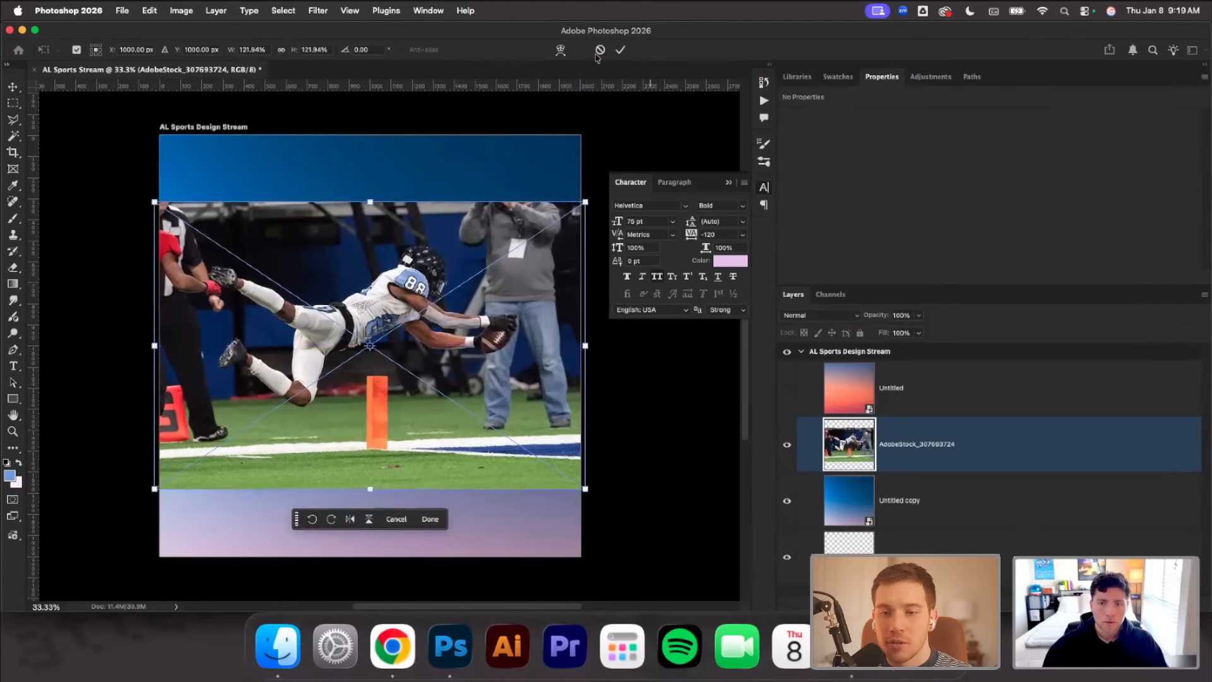
left_click(620, 50)
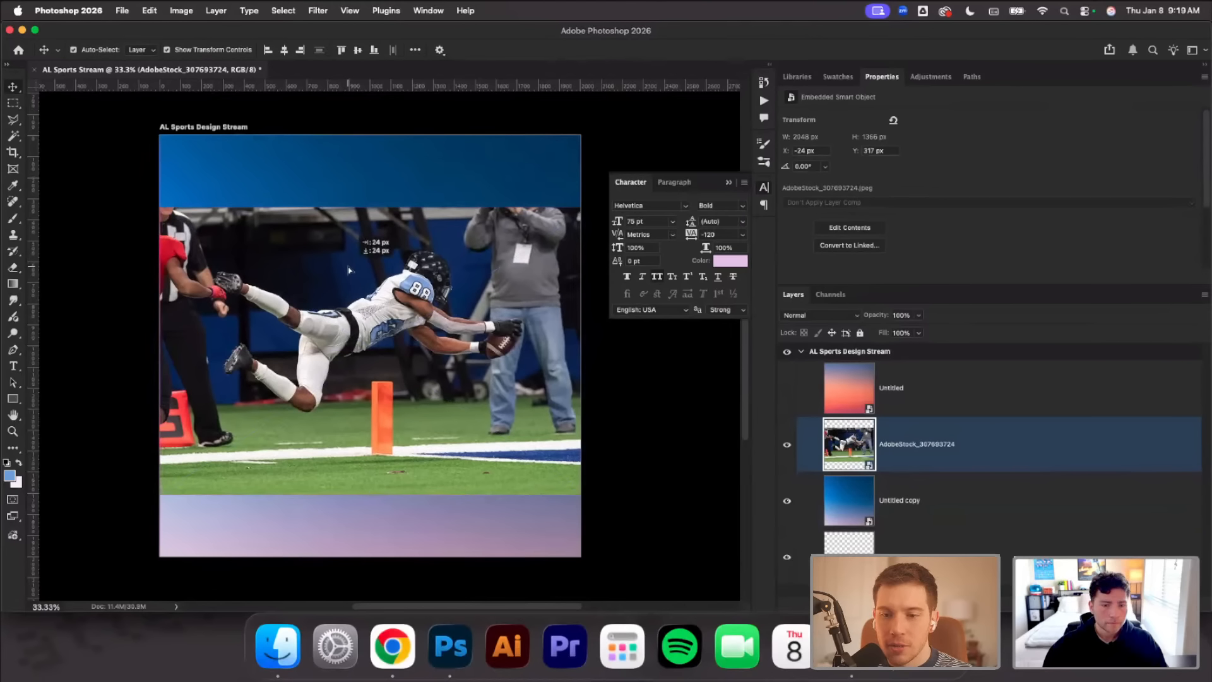
Move the football photo slightly lower and enlarge it to about 2181 x 1454 px
left_click_drag(345, 258, 346, 269)
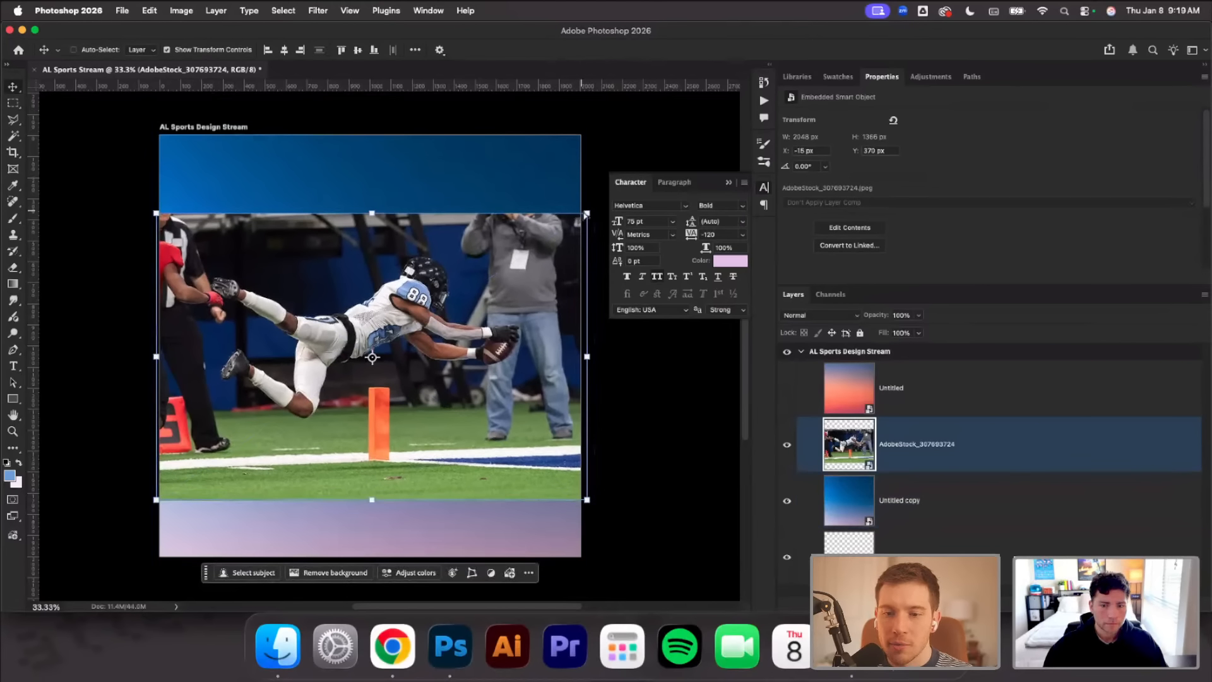
key("cmd+t")
left_click_drag(587, 214, 599, 199)
left_click_drag(455, 261, 455, 266)
left_click(620, 49)
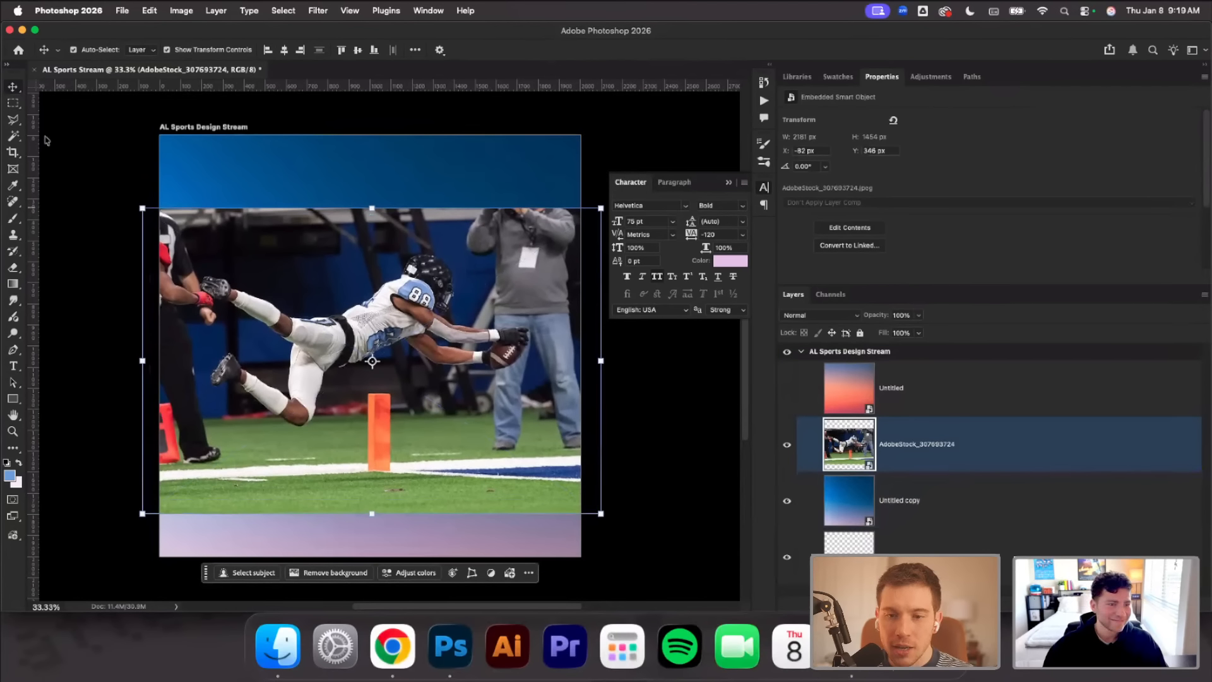
Select the subjects of the football photo automatically and mask out its background
left_click(18, 137)
left_click(332, 258)
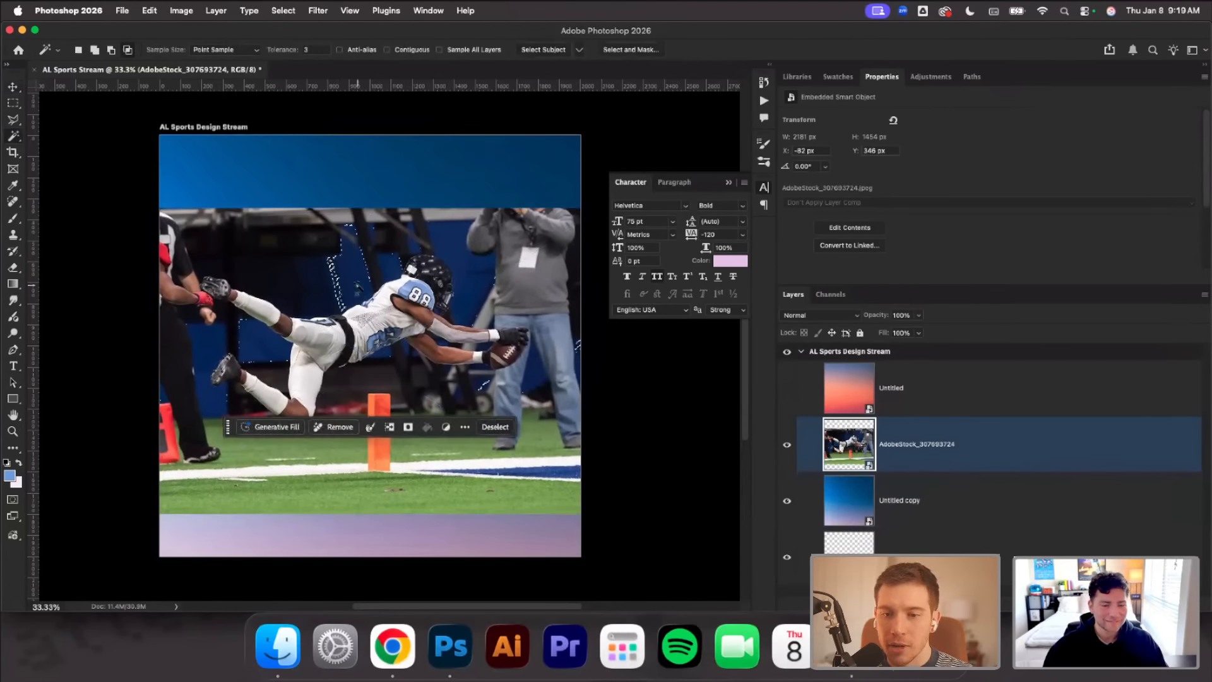
left_click(539, 50)
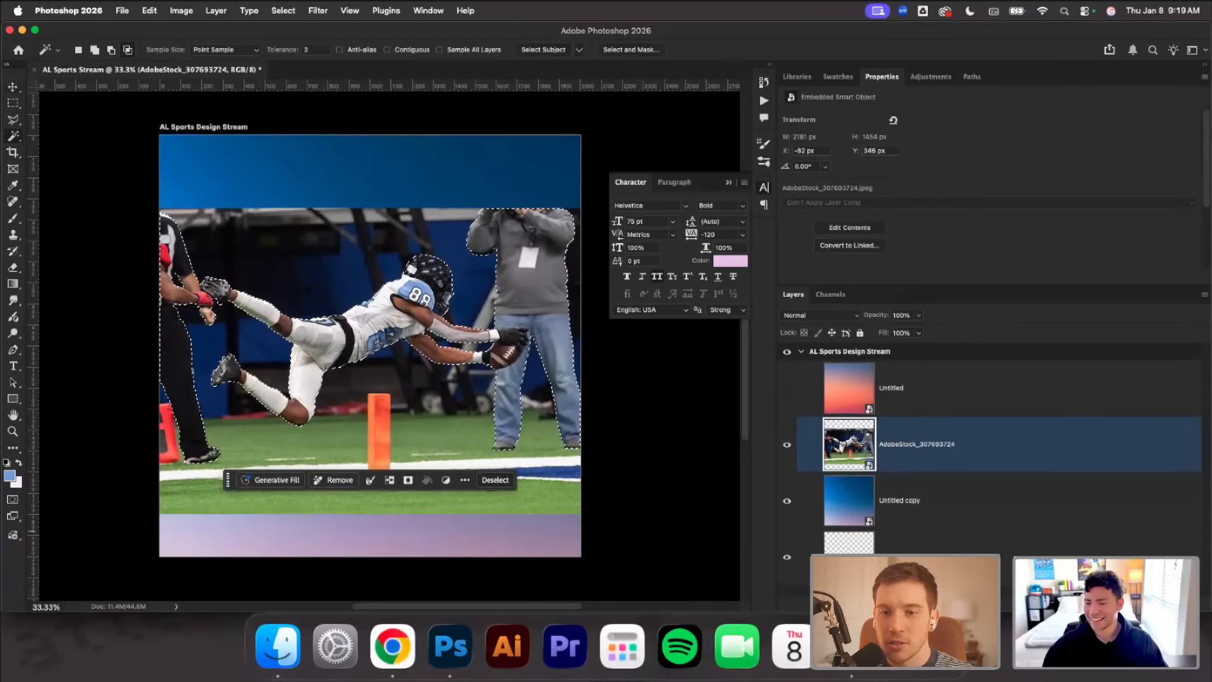
left_click(1116, 603)
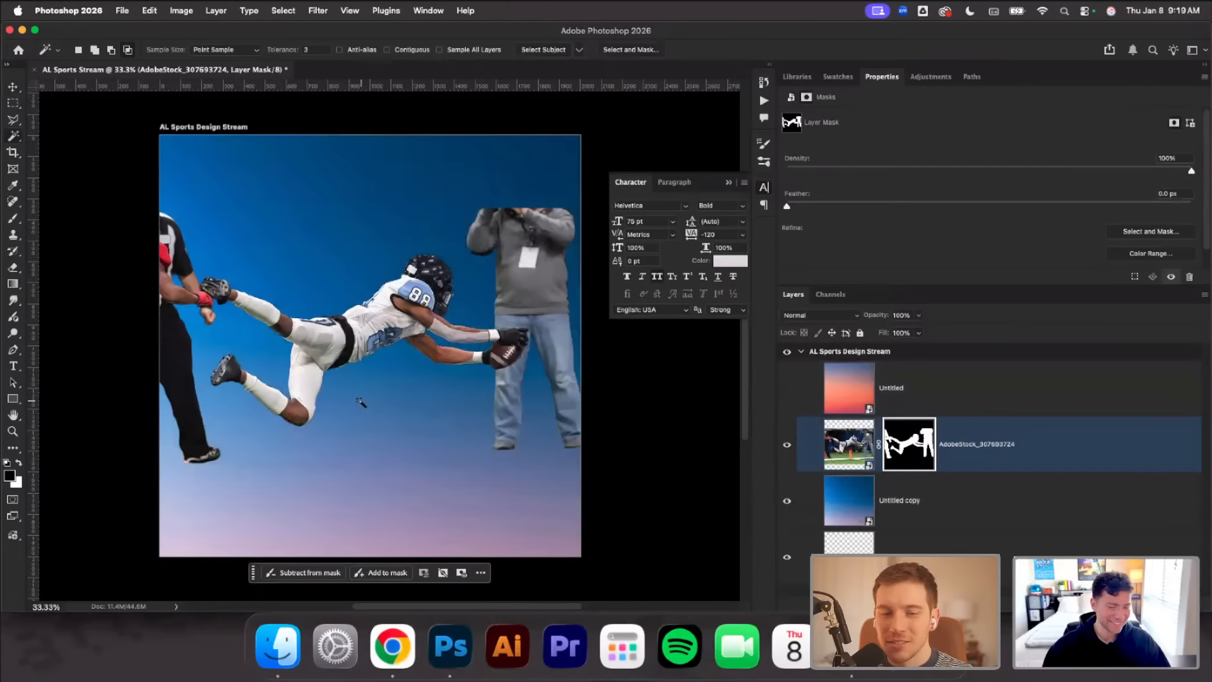
Start a Pen path along the underside of the player's upper cleat, separating it from the opponent's red glove
scroll(351, 402, "up", 5)
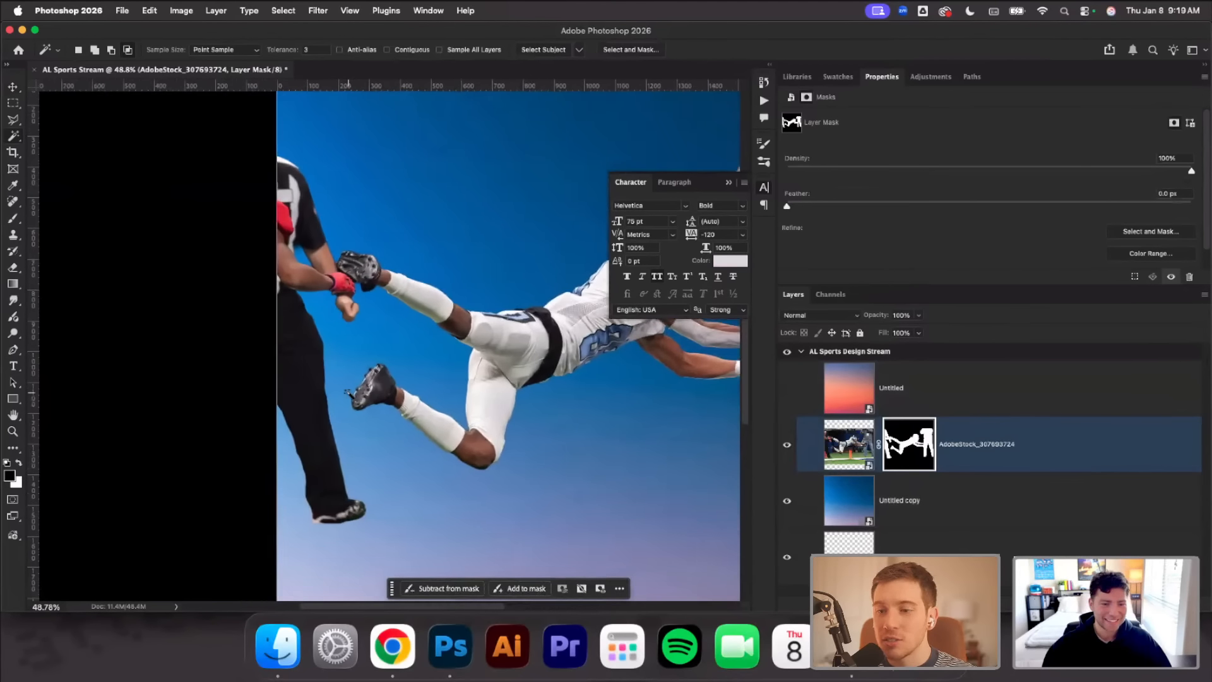
scroll(345, 315, "up", 5)
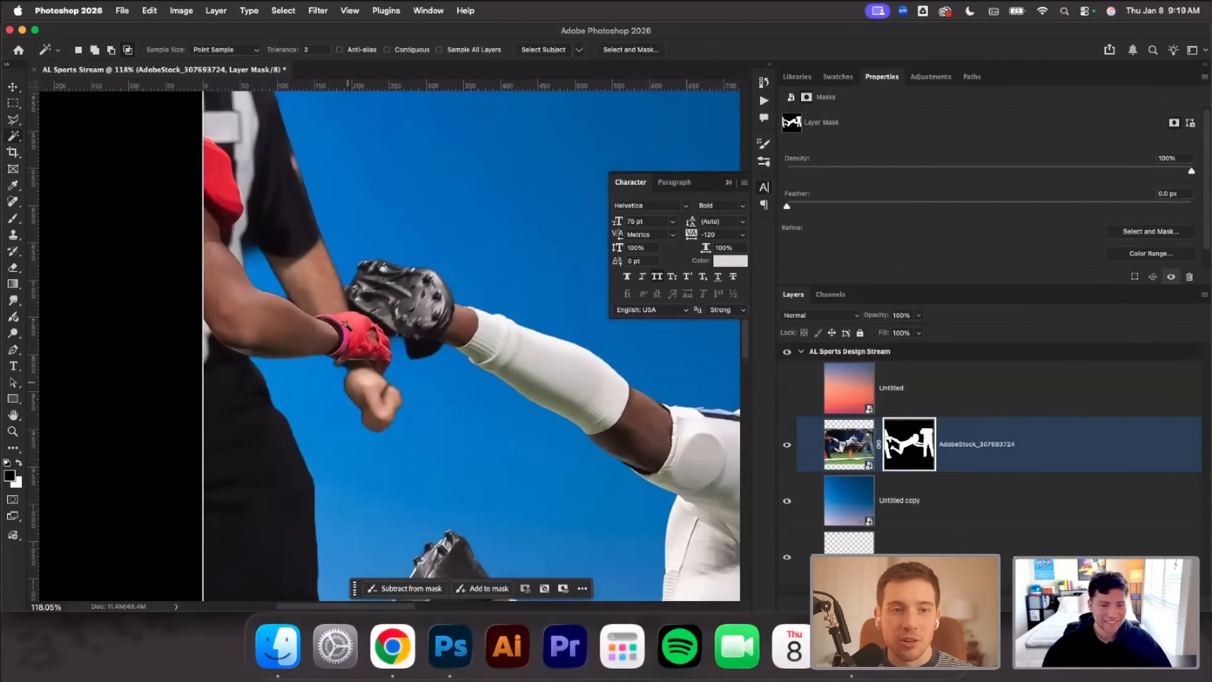
scroll(345, 314, "up", 2)
key("p")
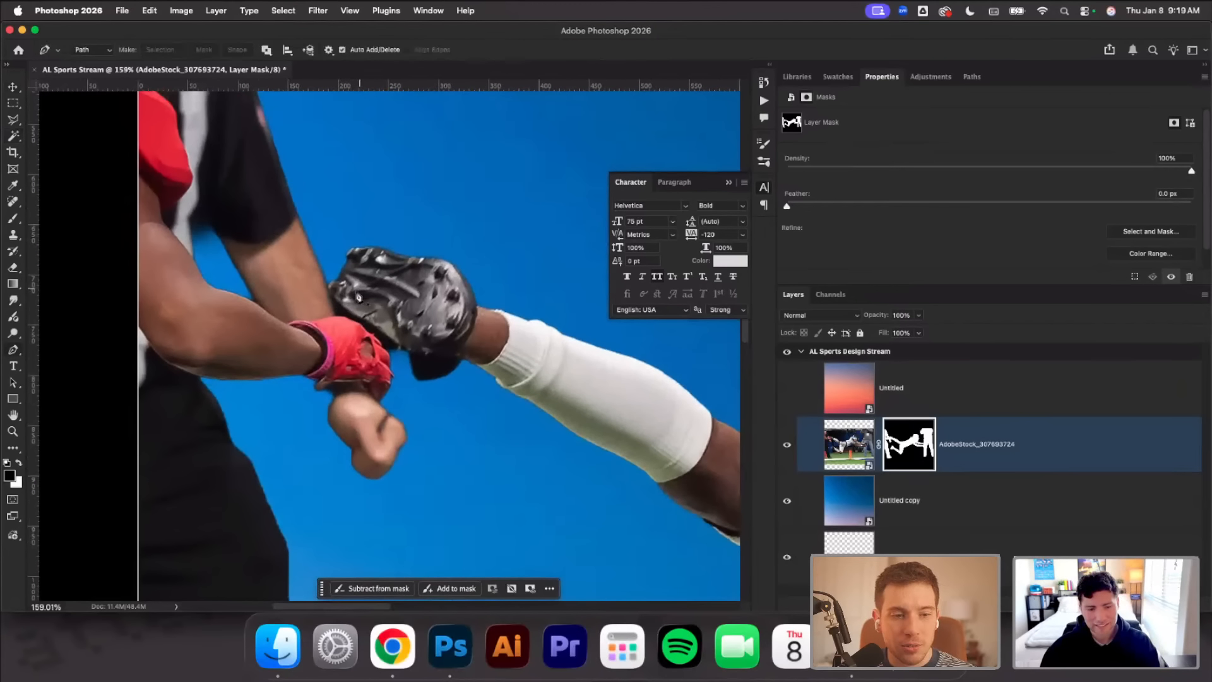
left_click(329, 280)
left_click_drag(334, 302, 341, 310)
left_click(370, 329)
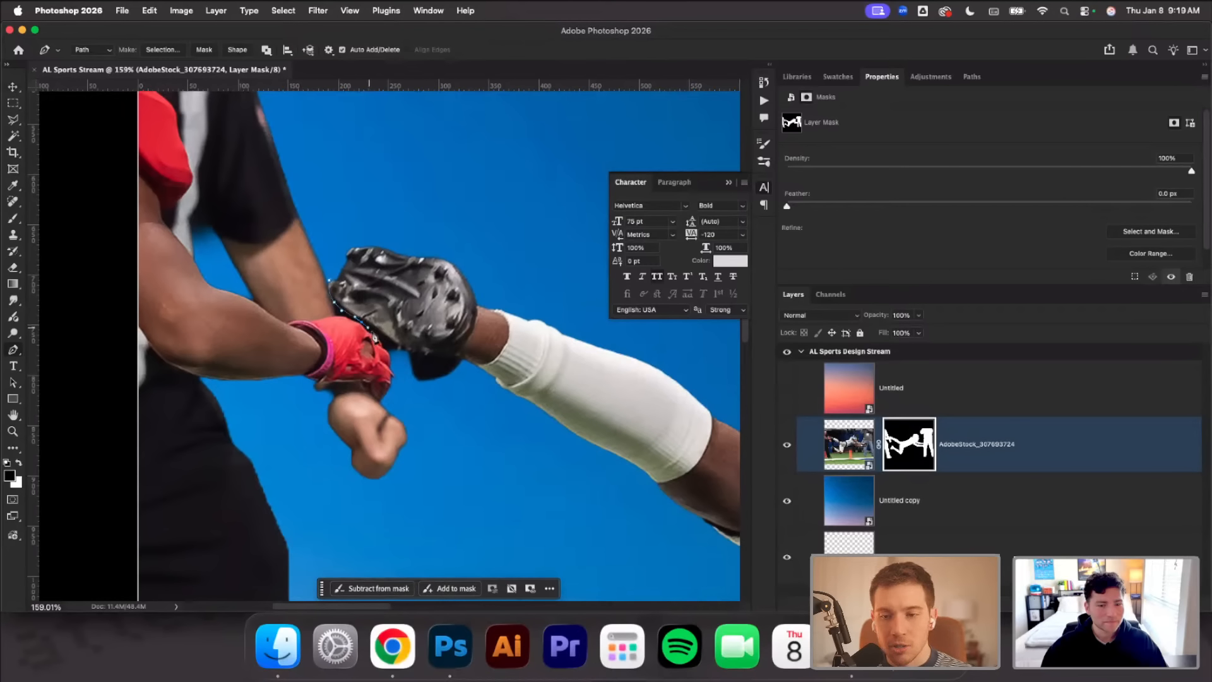
left_click(407, 351)
left_click(445, 358)
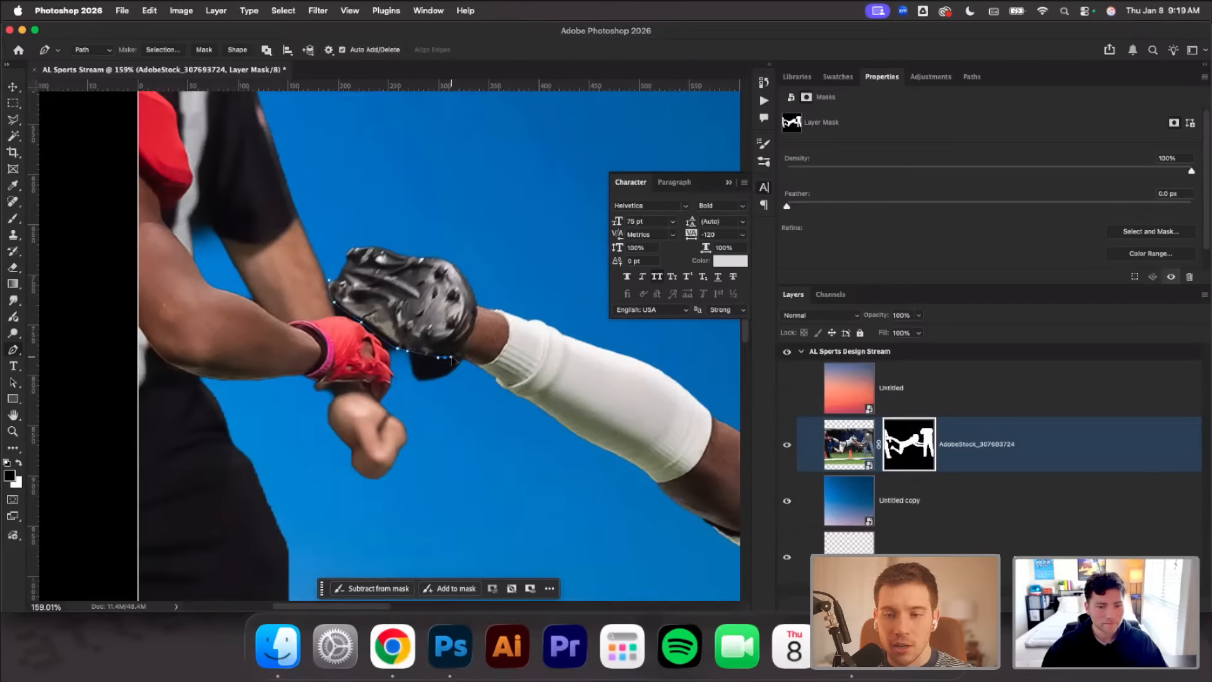
left_click(461, 357)
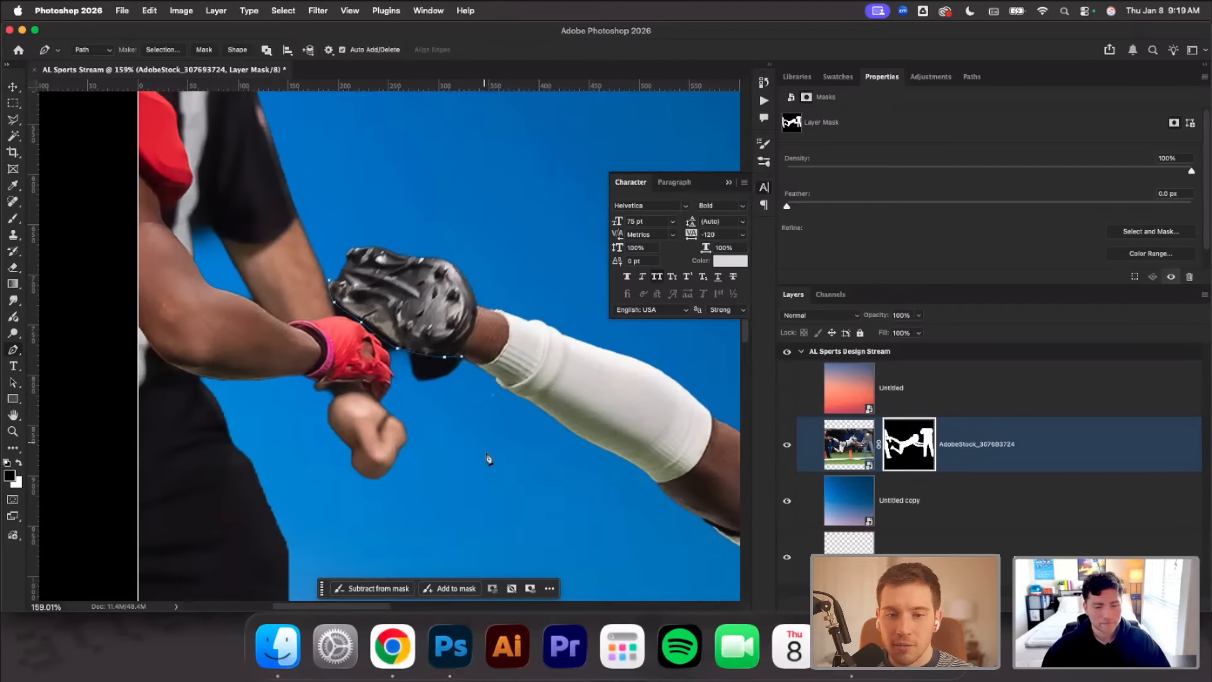
Continue the Pen path loosely around the lower foot and beneath the player's body to the underside of the football
key("super+minus")
scroll(571, 485, "down", 2)
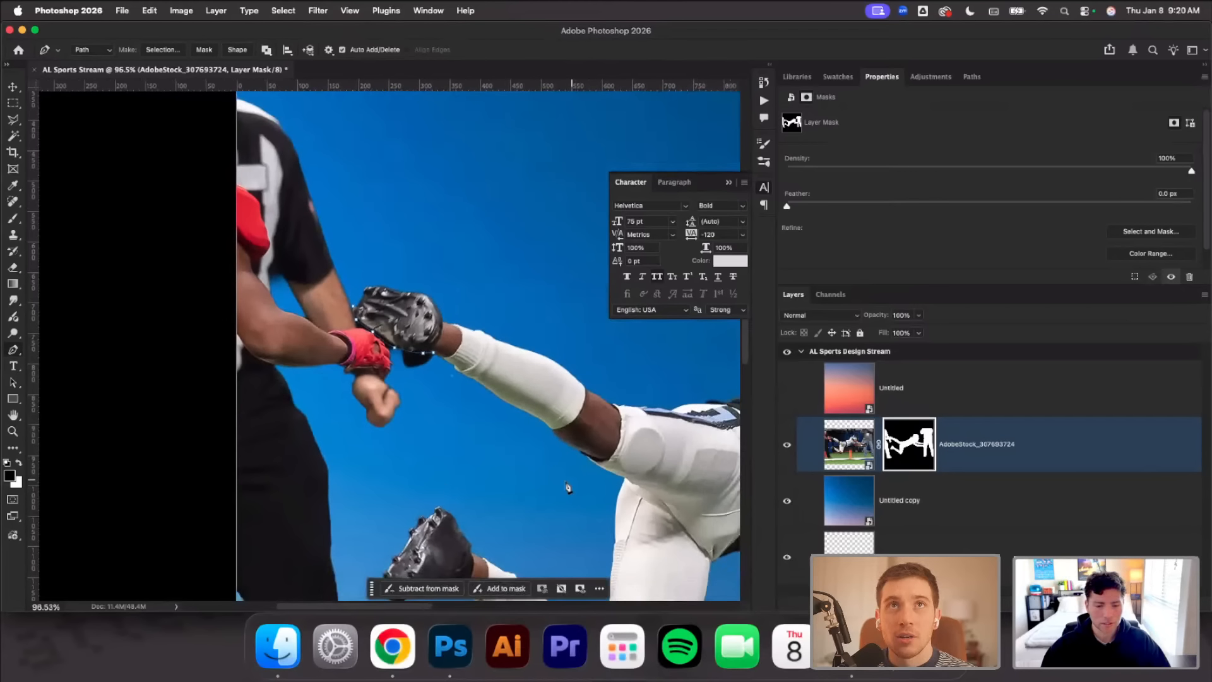
scroll(358, 516, "down", 3)
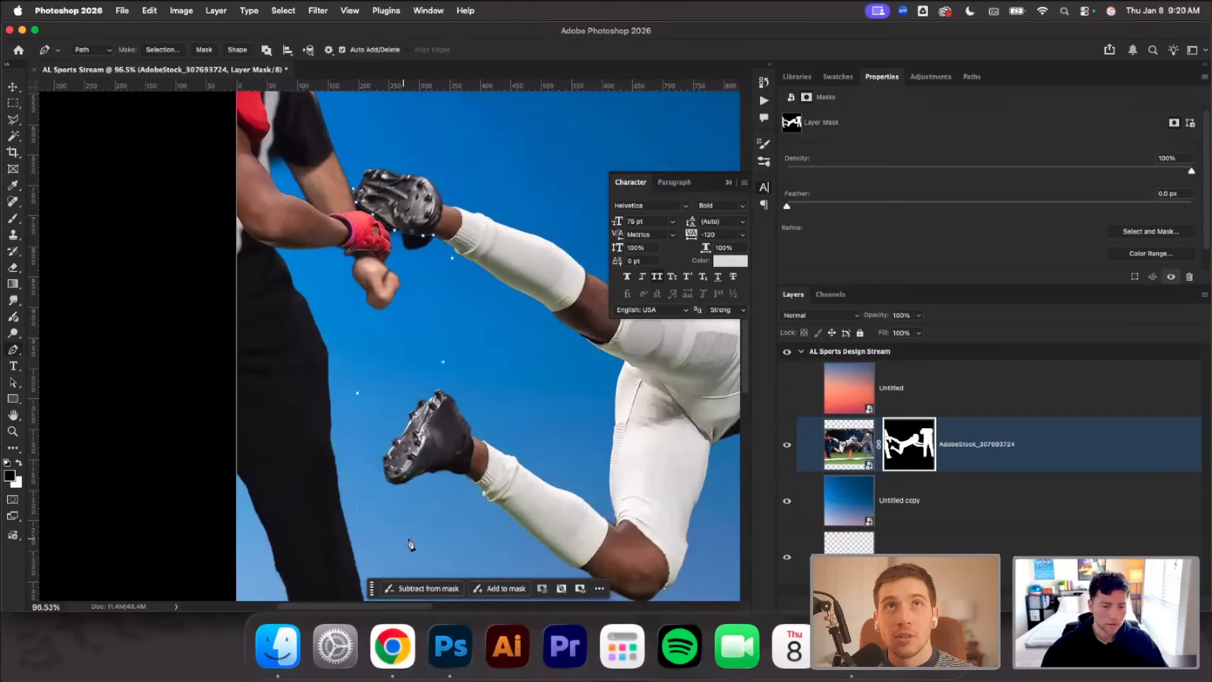
scroll(486, 543, "down", 5)
scroll(487, 543, "right", 2)
scroll(635, 431, "right", 2)
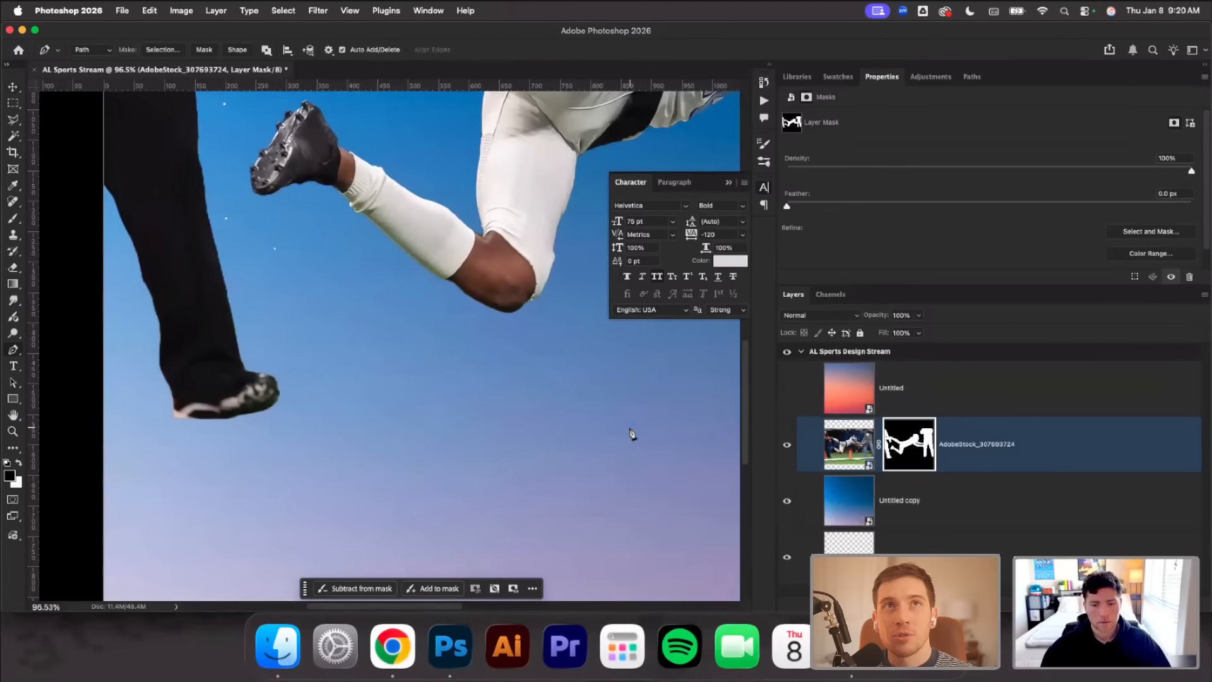
key("super+minus")
scroll(580, 423, "up", 5)
scroll(579, 423, "right", 5)
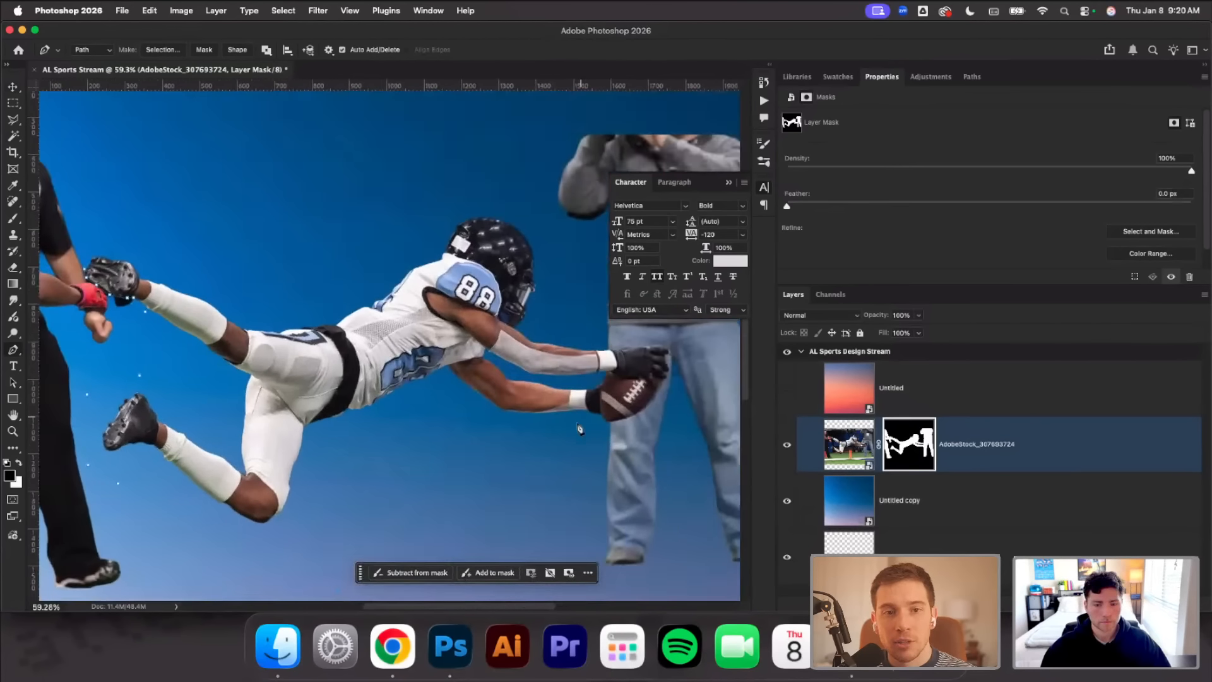
scroll(614, 470, "up", 1)
scroll(614, 470, "up", 5)
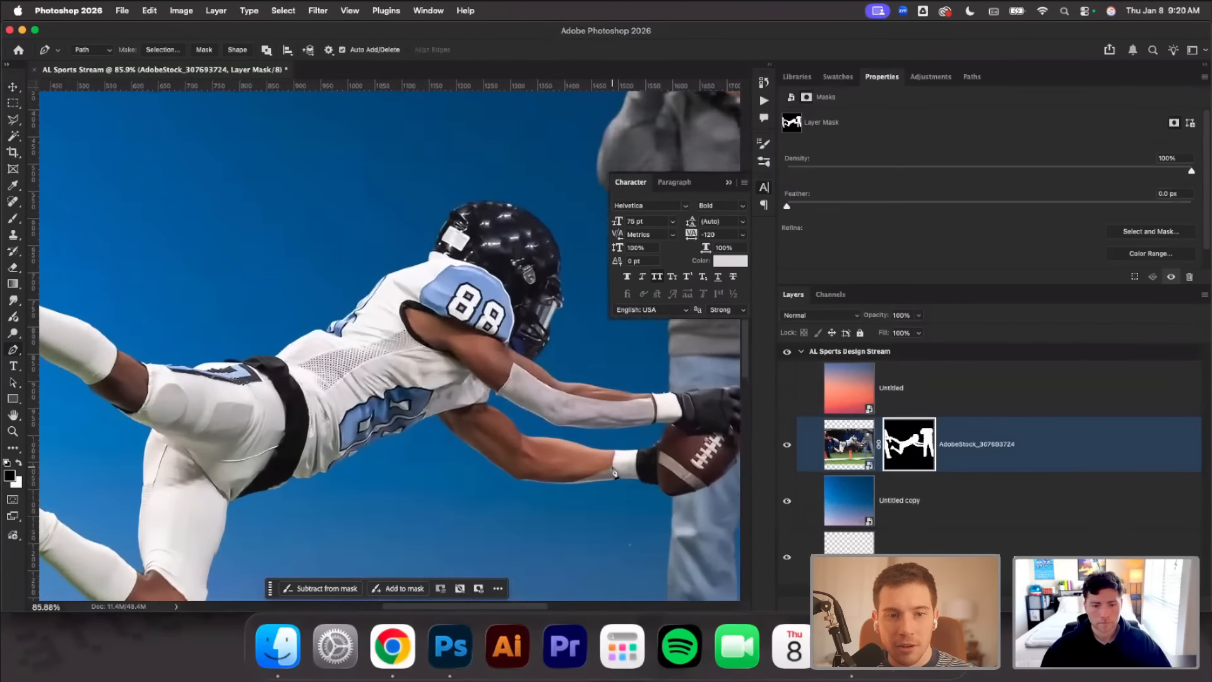
scroll(622, 474, "up", 4)
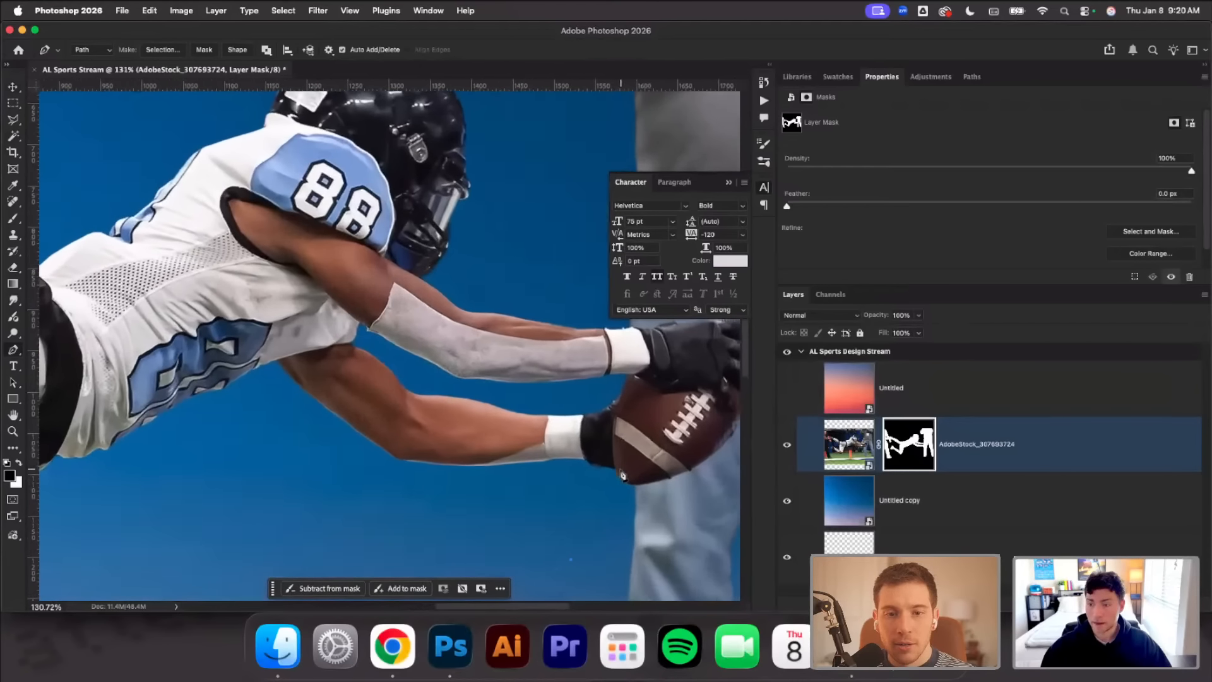
scroll(561, 454, "up", 1)
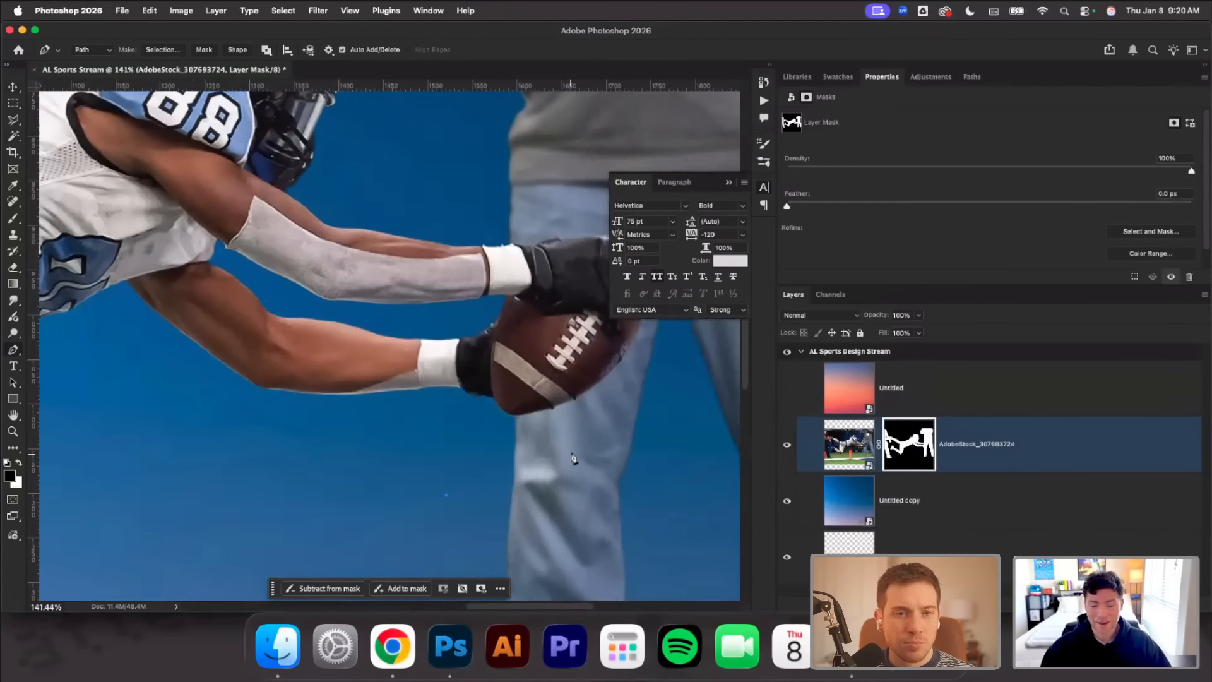
scroll(534, 429, "up", 1)
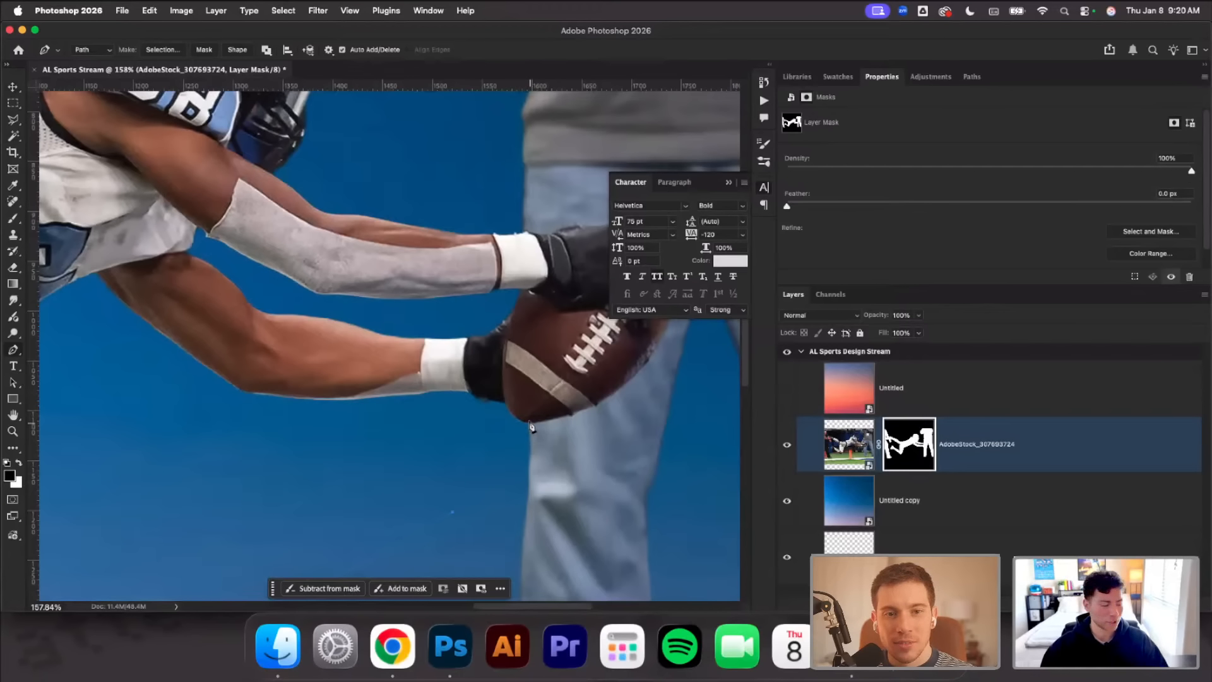
scroll(530, 426, "up", 3)
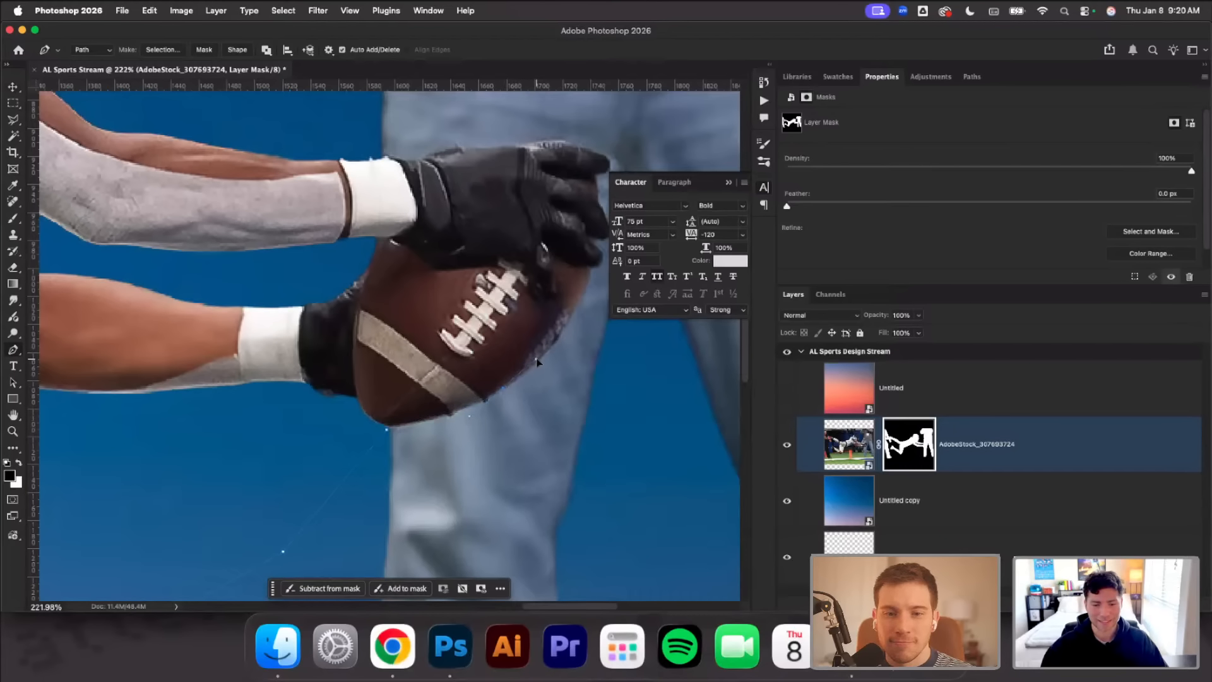
Trace the Pen path closely around the football, gloved fingers and upper wristband, excluding the bystander's jeans
scroll(537, 363, "right", 5)
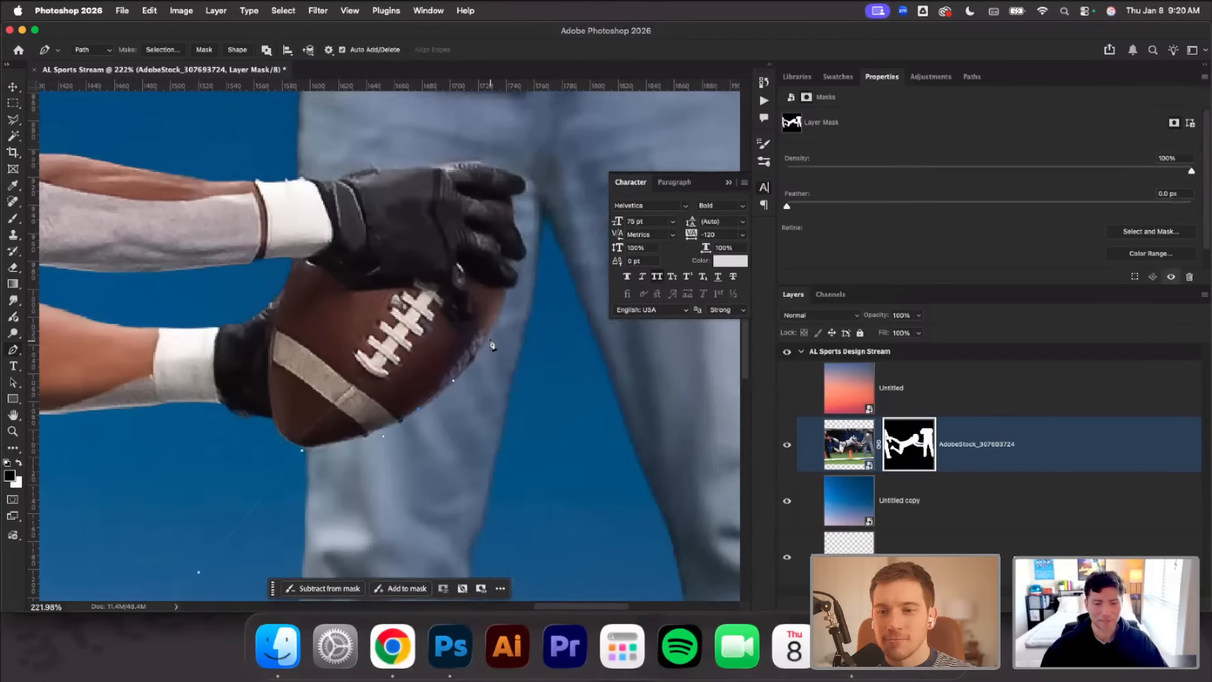
left_click(522, 241)
left_click(519, 230)
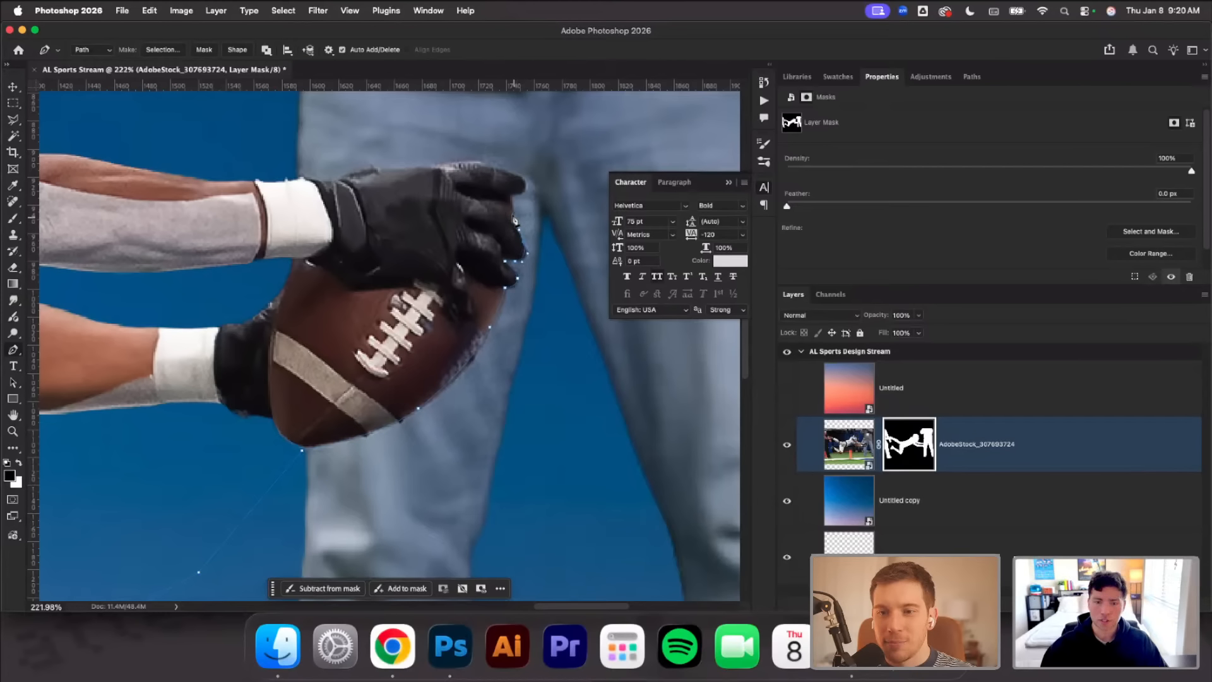
left_click(512, 217)
left_click(511, 196)
left_click(529, 188)
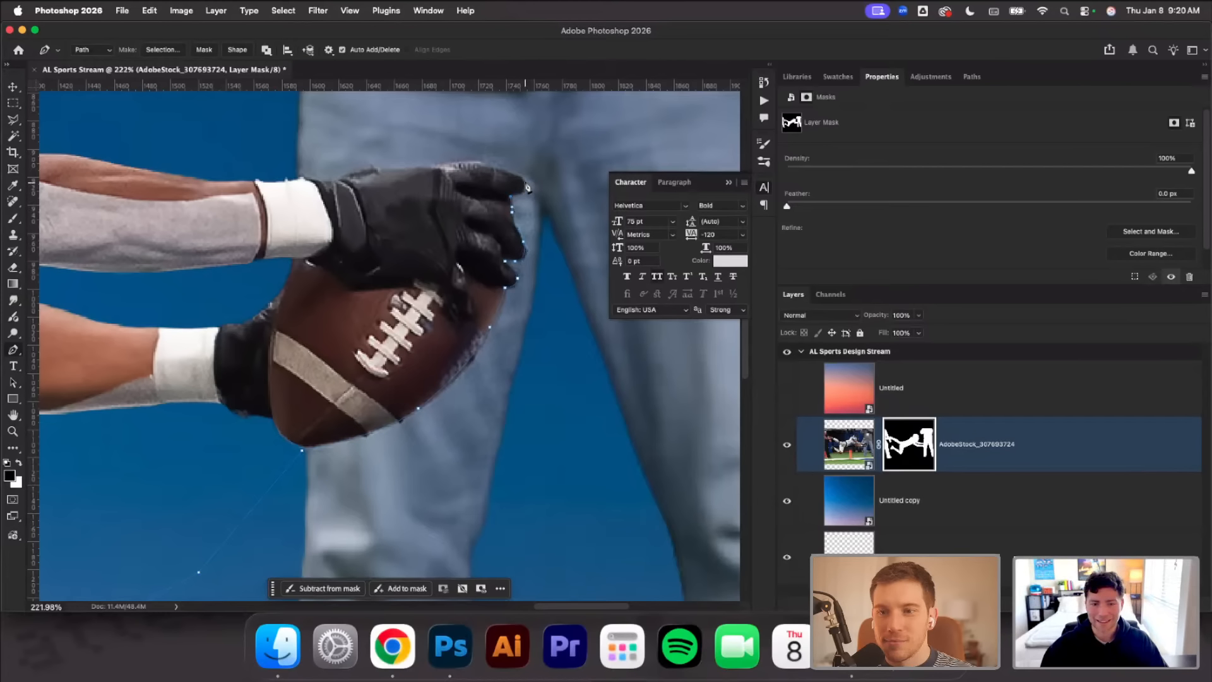
left_click(521, 172)
left_click_drag(478, 163, 464, 162)
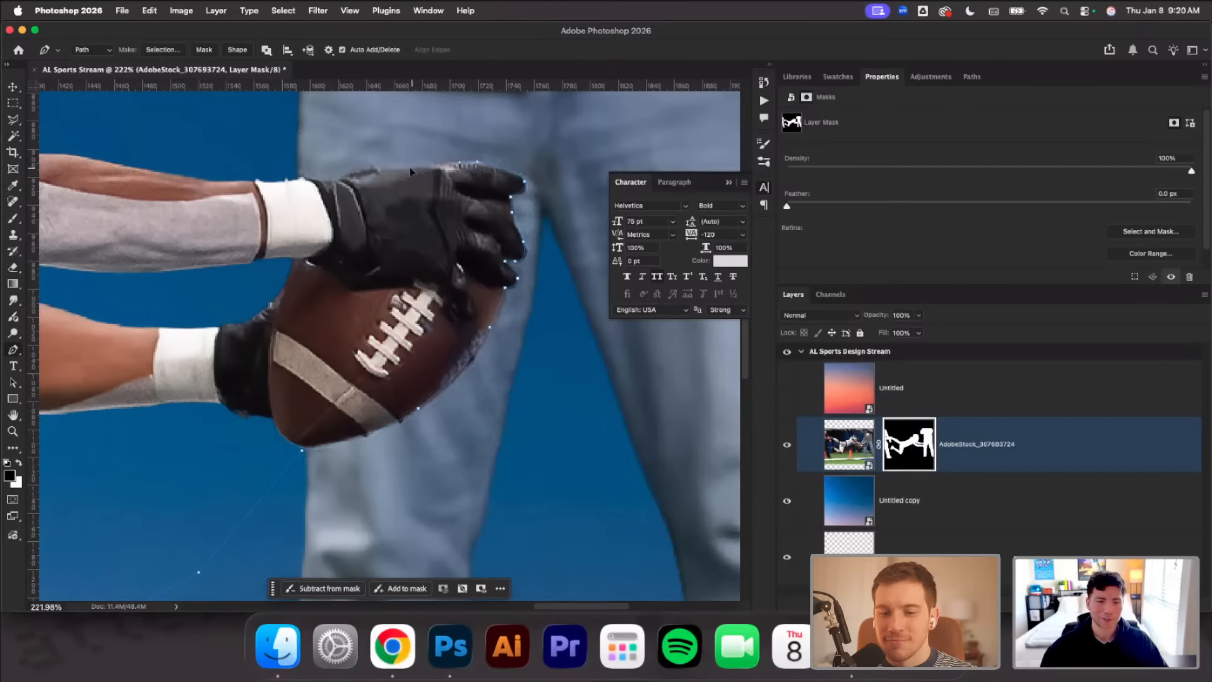
left_click(326, 182)
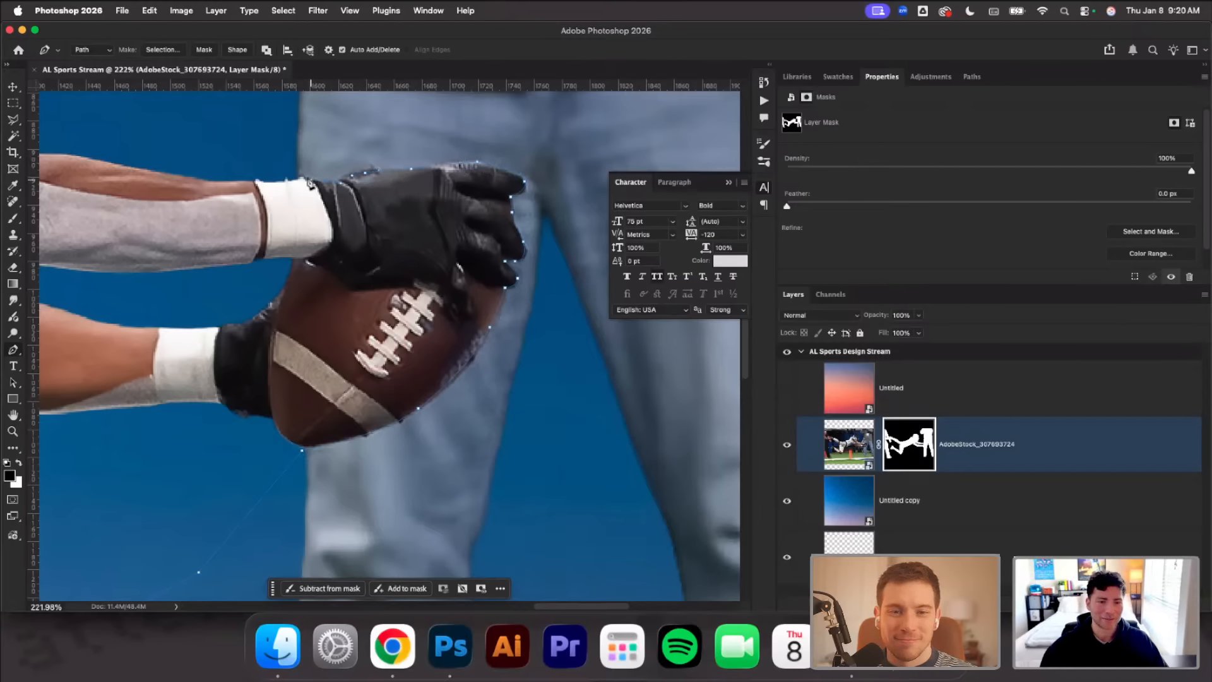
left_click(300, 176)
left_click(274, 171)
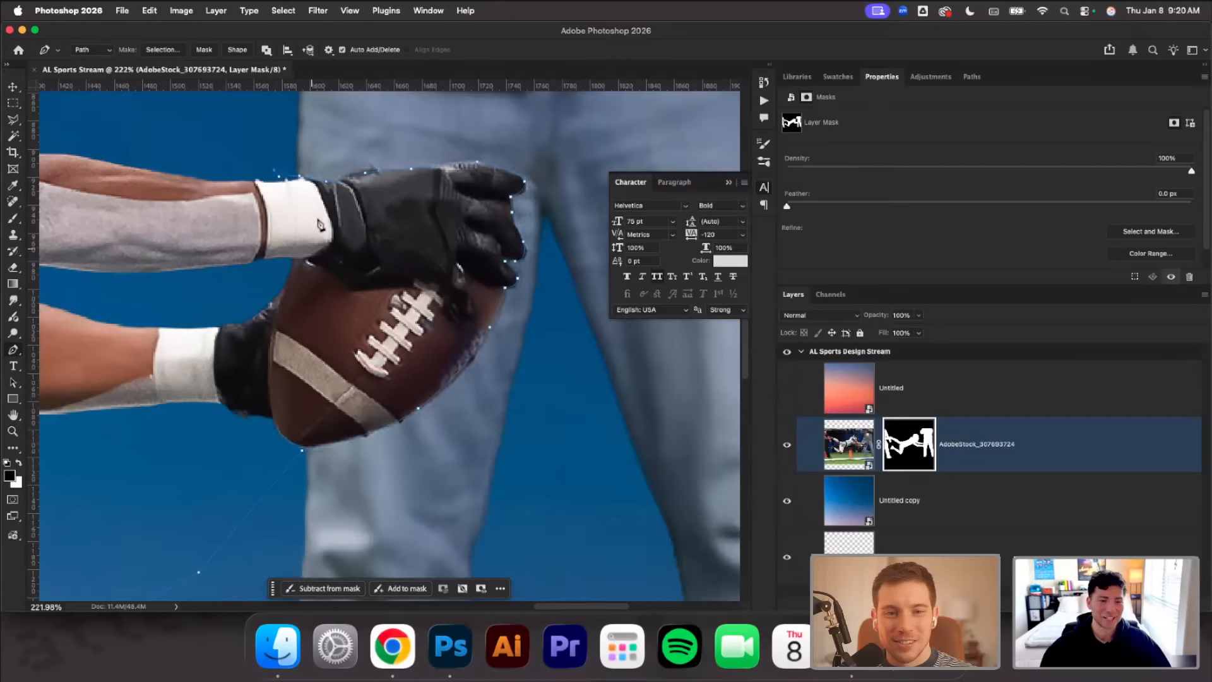
Carry the Pen path loosely above the helmet and back, returning to the upper cleat to enclose the player
scroll(349, 233, "down", 5)
scroll(350, 234, "up", 3)
scroll(351, 234, "down", 5)
scroll(350, 234, "up", 3)
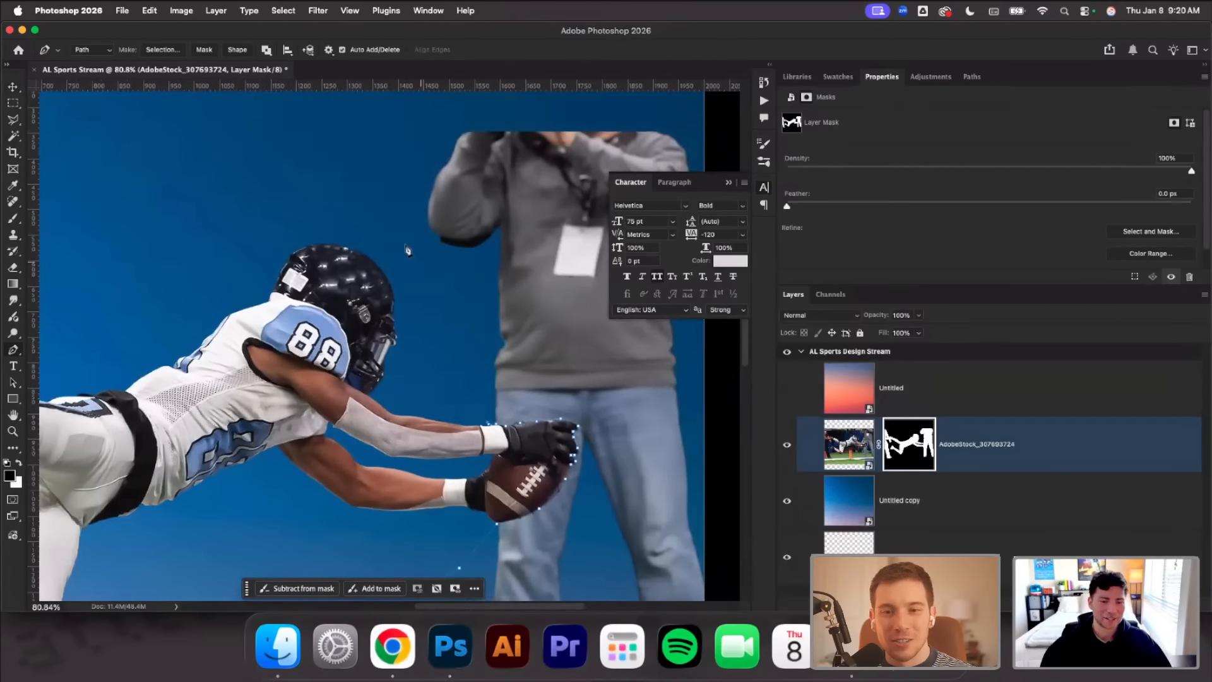
left_click(406, 244)
left_click(318, 171)
left_click_drag(248, 186, 249, 192)
scroll(261, 198, "left", 6)
left_click(325, 258)
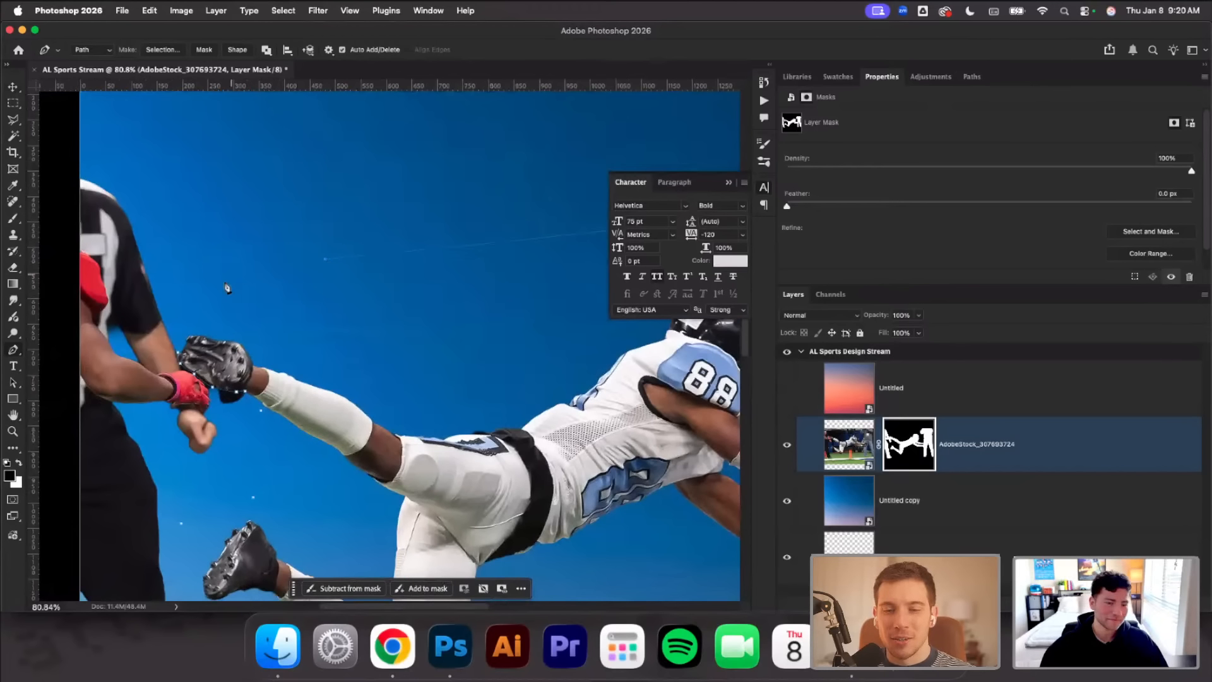
left_click(224, 282)
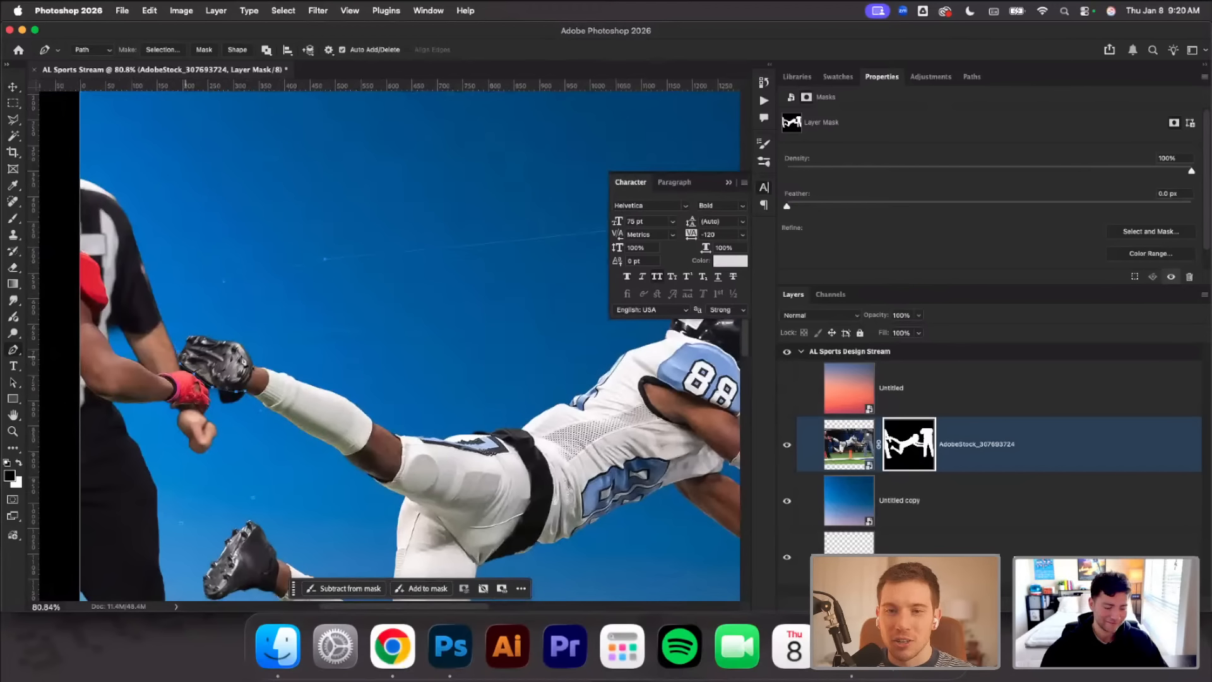
Turn the path into a selection, group the football photo layer and mask the group to isolate the diving player
key("ctrl+Return")
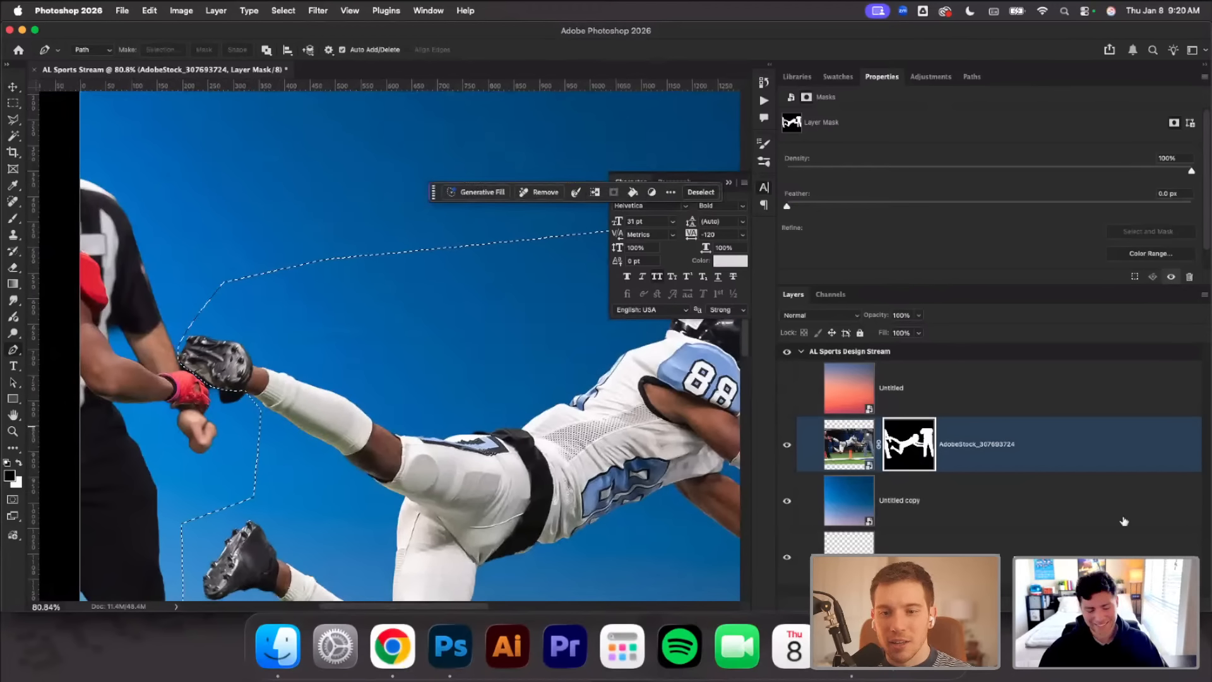
key("ctrl+g")
left_click(975, 604)
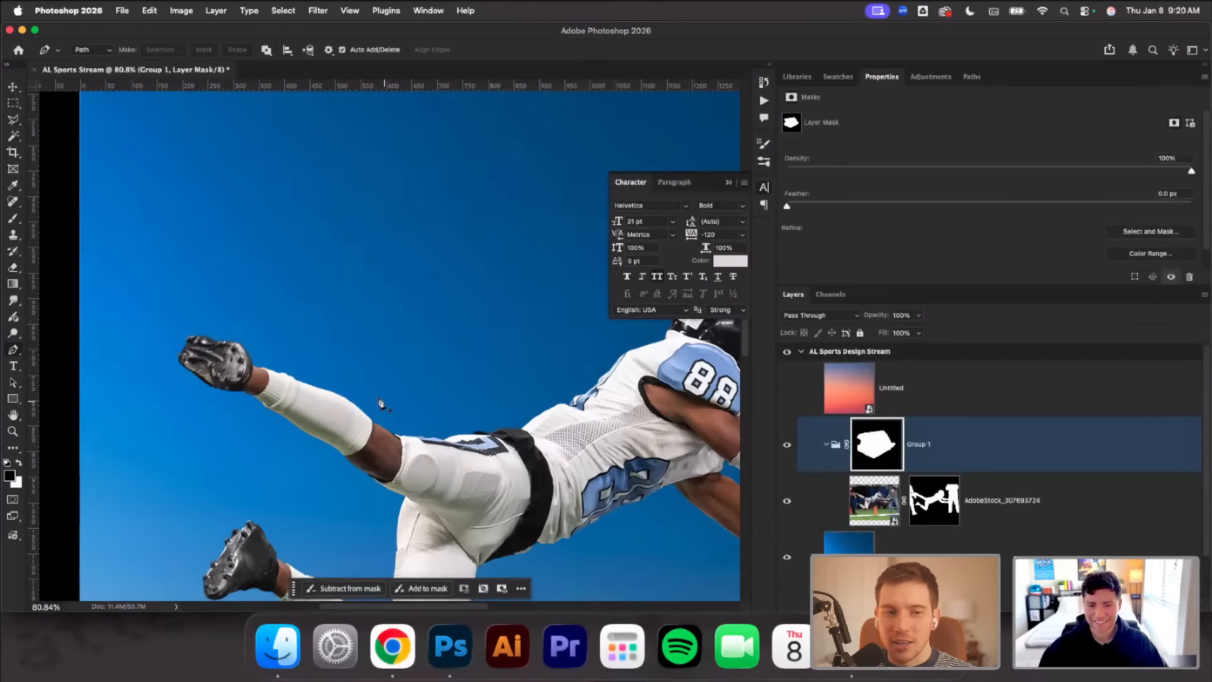
Convert the masked group holding the diving player into a single smart object
key("ctrl+minus")
key("ctrl+minus")
scroll(397, 395, "down", 3)
scroll(398, 395, "right", 3)
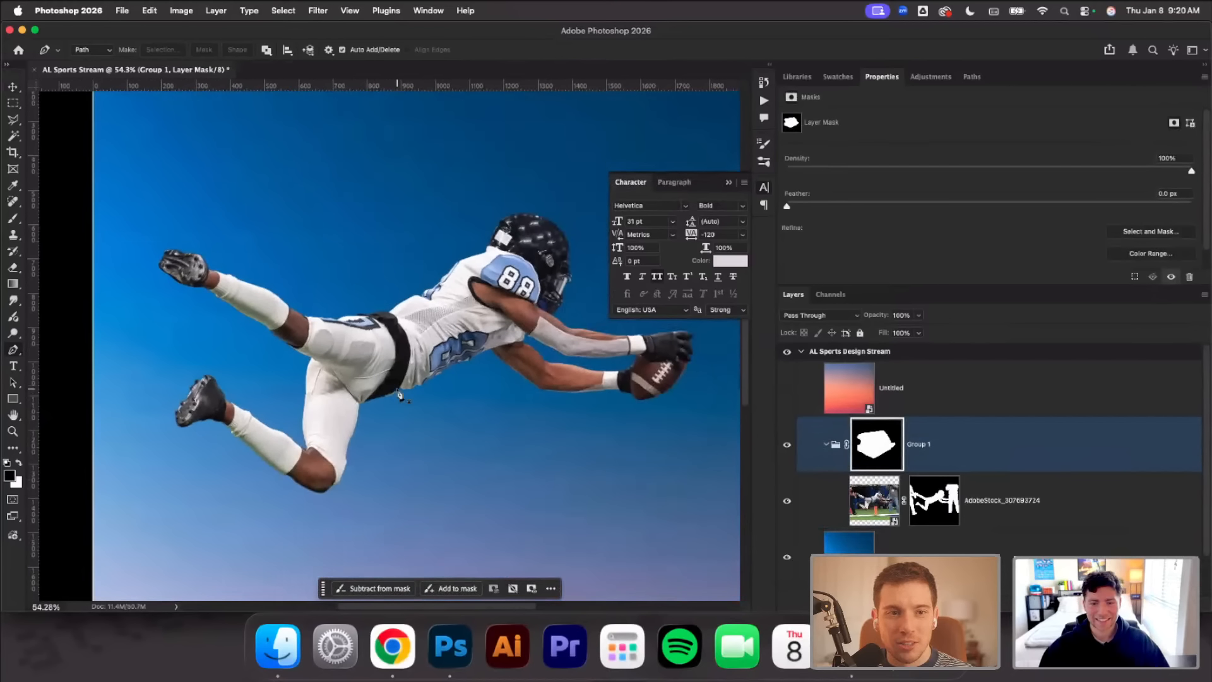
scroll(398, 395, "down", 1)
scroll(398, 394, "down", 5)
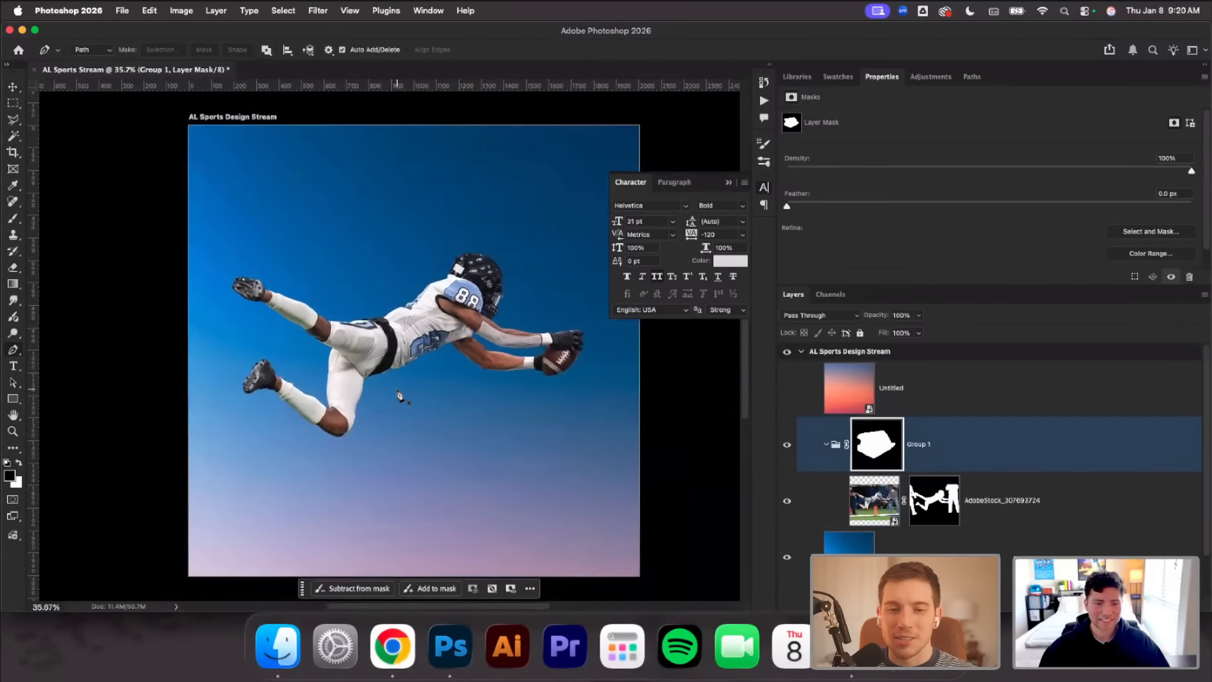
left_click(17, 87)
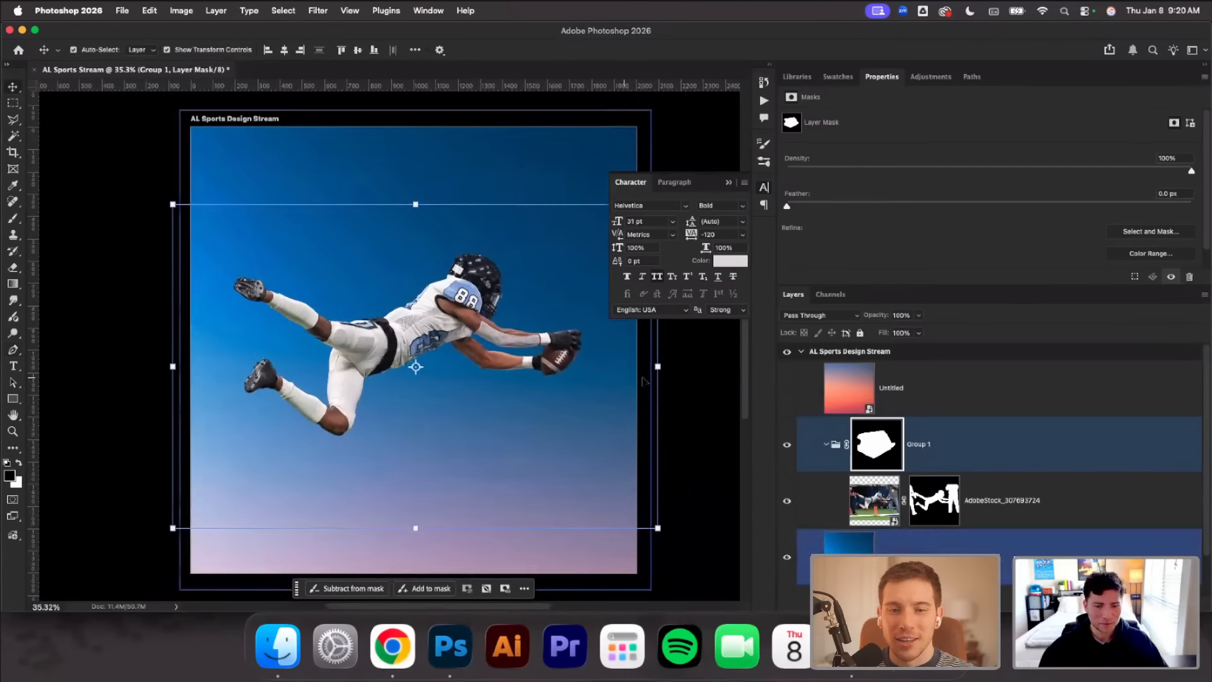
left_click(664, 368)
left_click(559, 356)
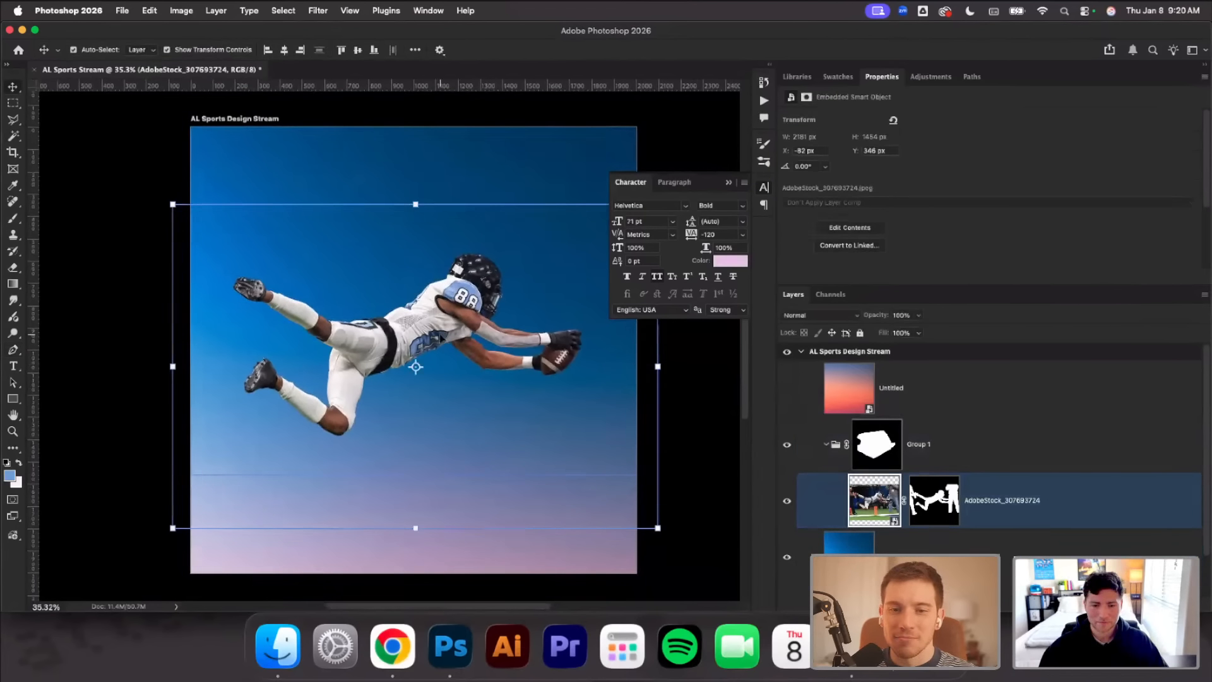
left_click(941, 442)
key("super+shift+o")
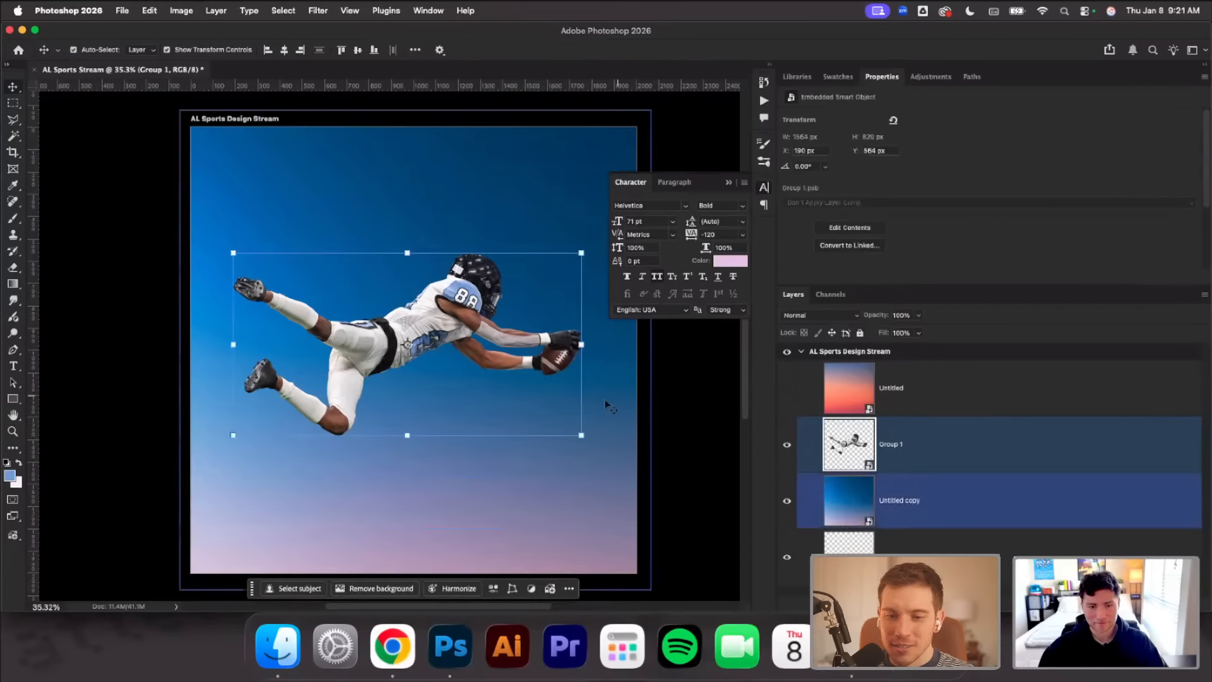
Scale the player cutout up to about 110.6%, shift it slightly down, then commit the transform and deselect it
key("super+t")
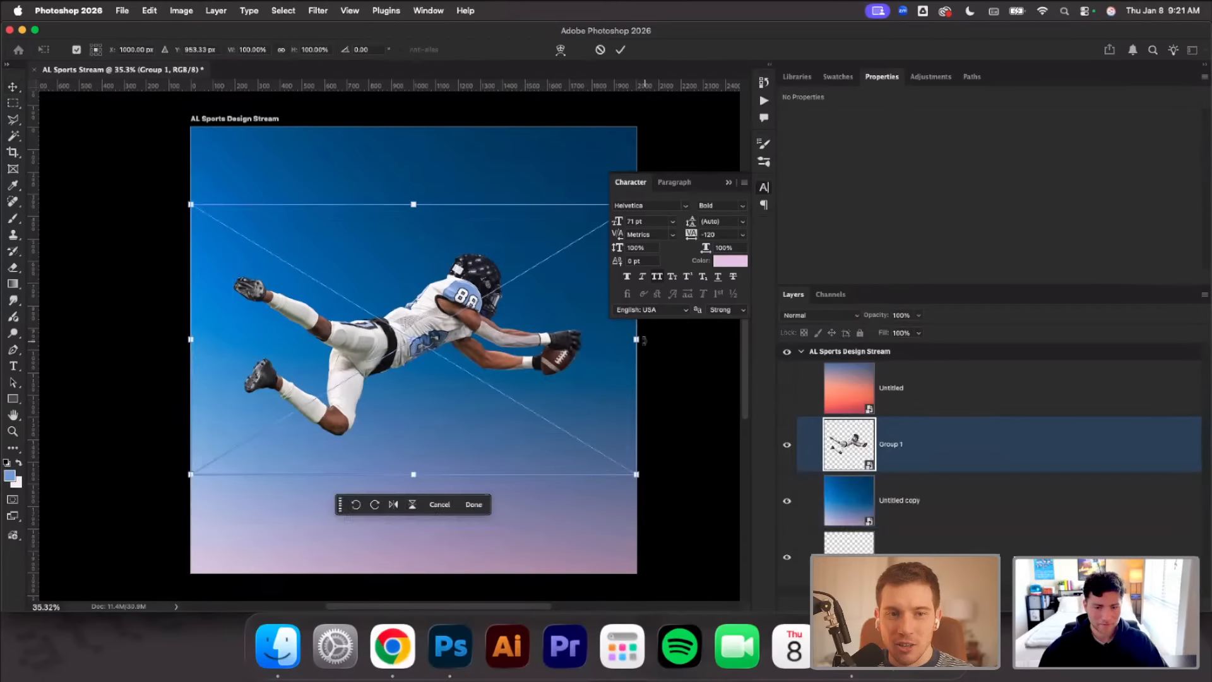
left_click_drag(637, 339, 666, 344)
mouse_move(494, 340)
left_mouse_down()
mouse_move(532, 365)
mouse_move(501, 354)
left_mouse_up()
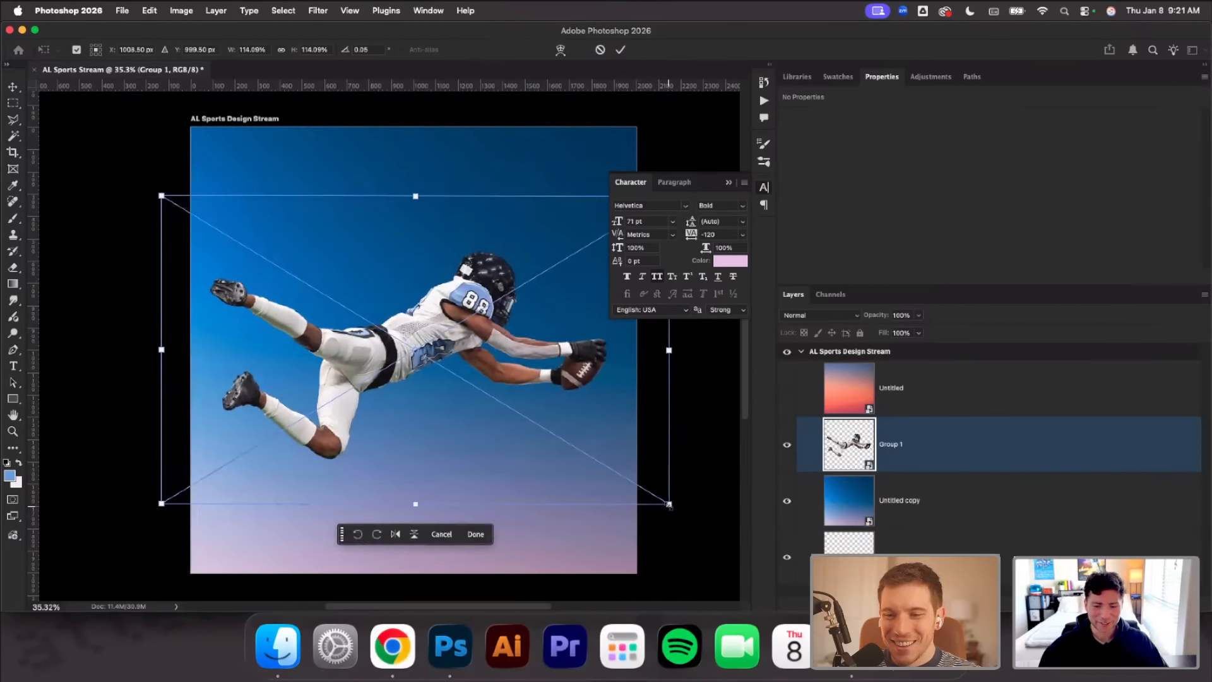
left_click_drag(676, 507, 663, 502)
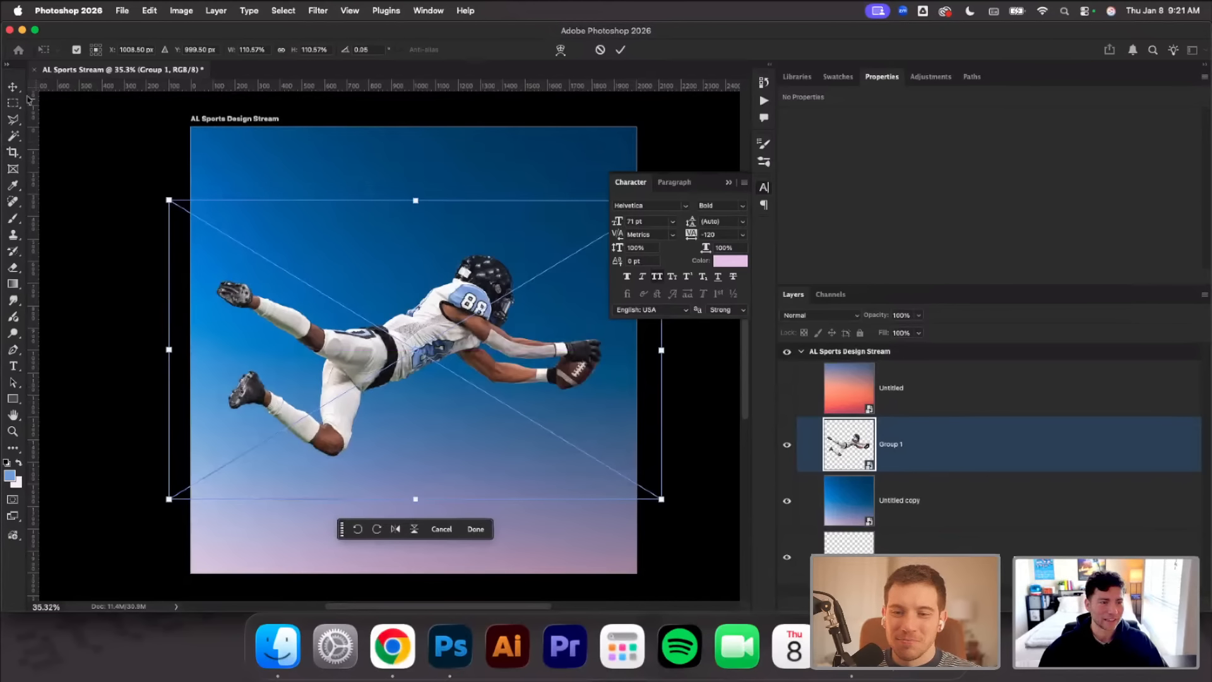
left_click(10, 89)
left_click(72, 133)
left_click(461, 326)
left_click(618, 356)
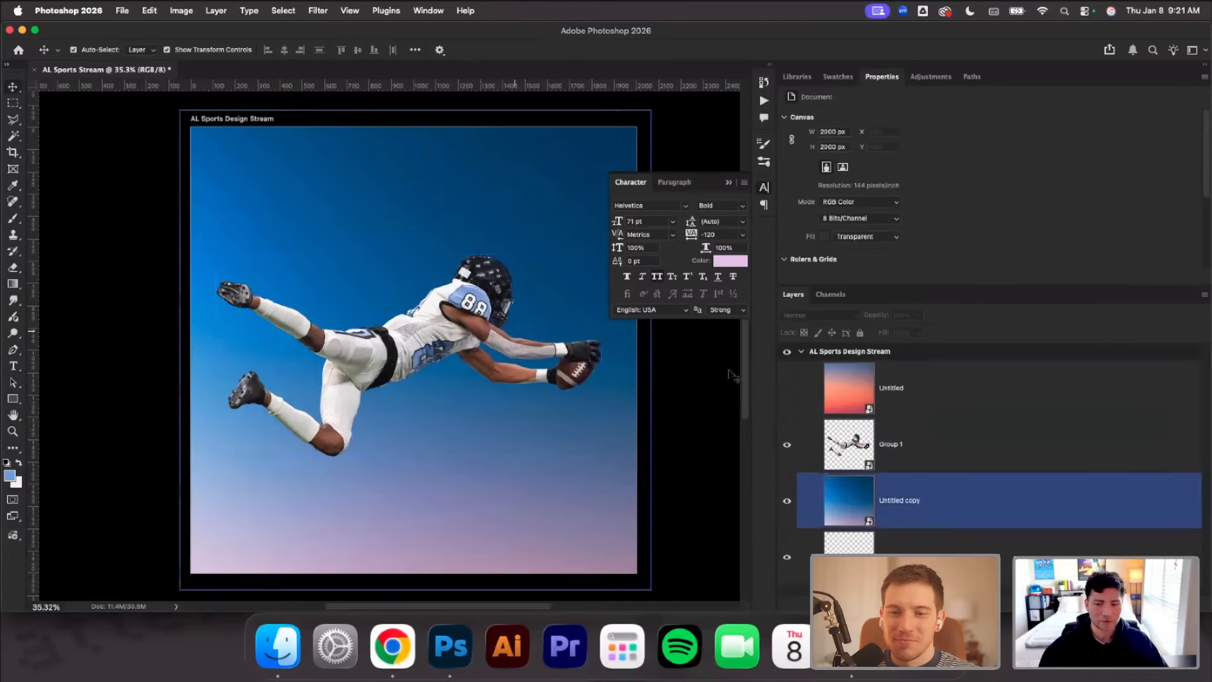
left_click(730, 373)
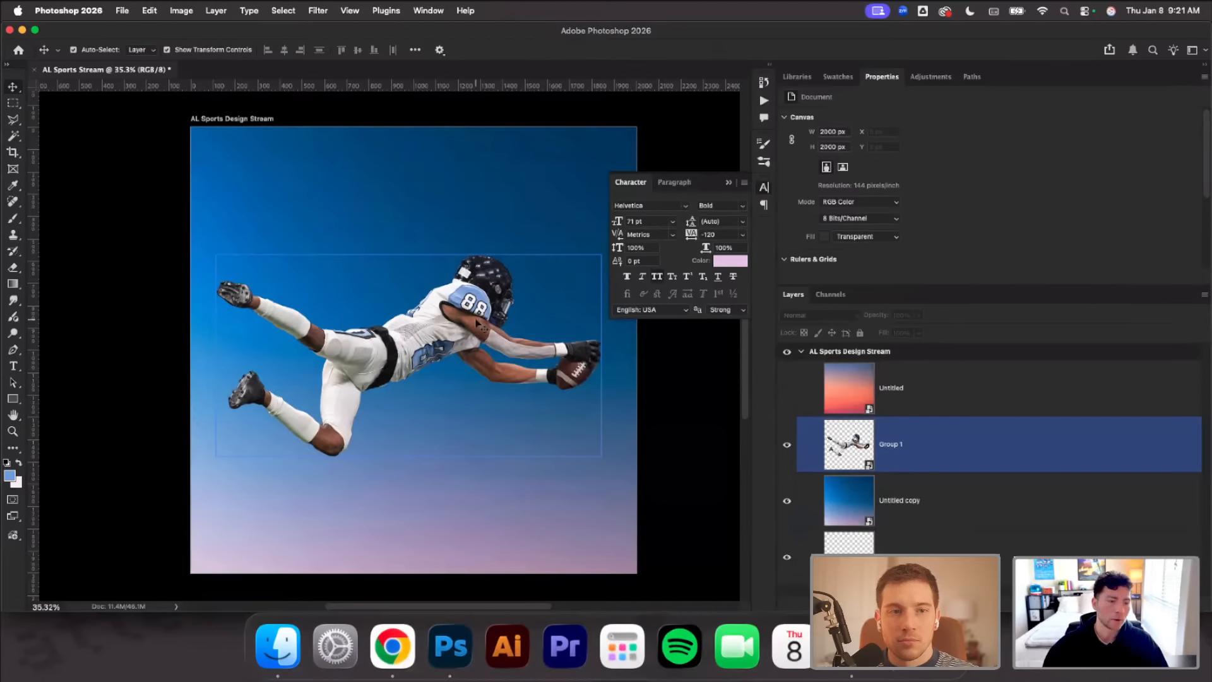
Turn the blue gradient background upside down so its pink end is on top, and nudge it slightly upward
left_click(19, 220)
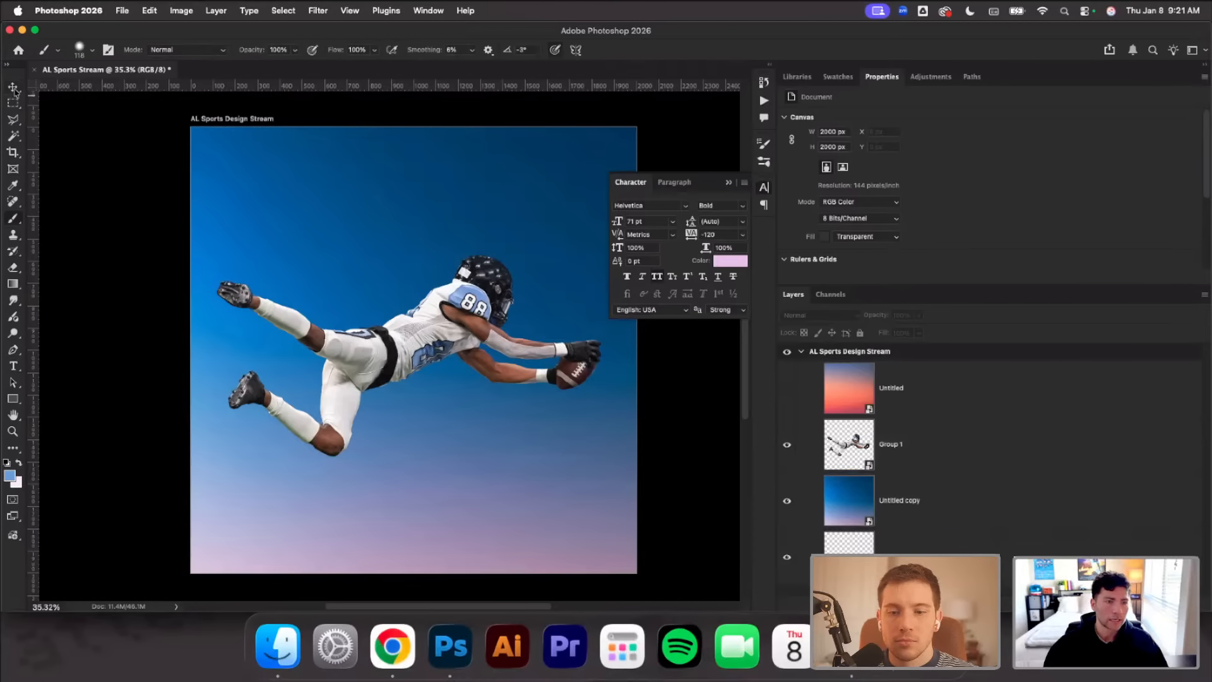
left_click(12, 88)
left_click(311, 157)
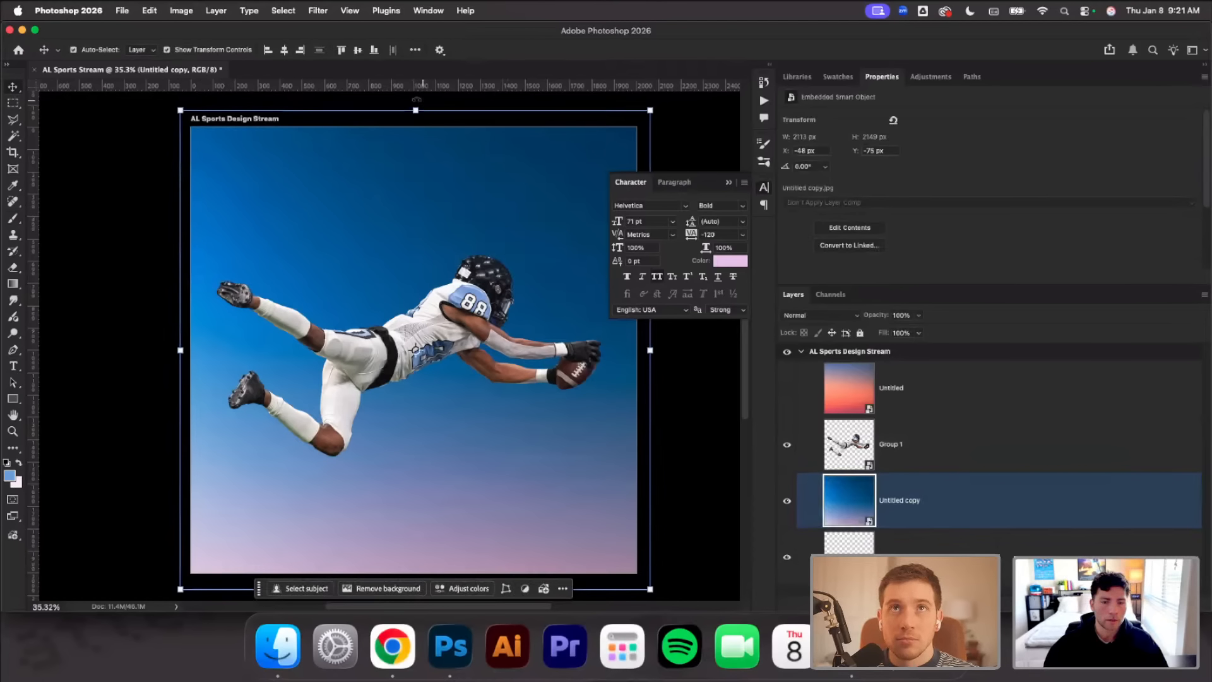
left_click_drag(417, 99, 436, 532)
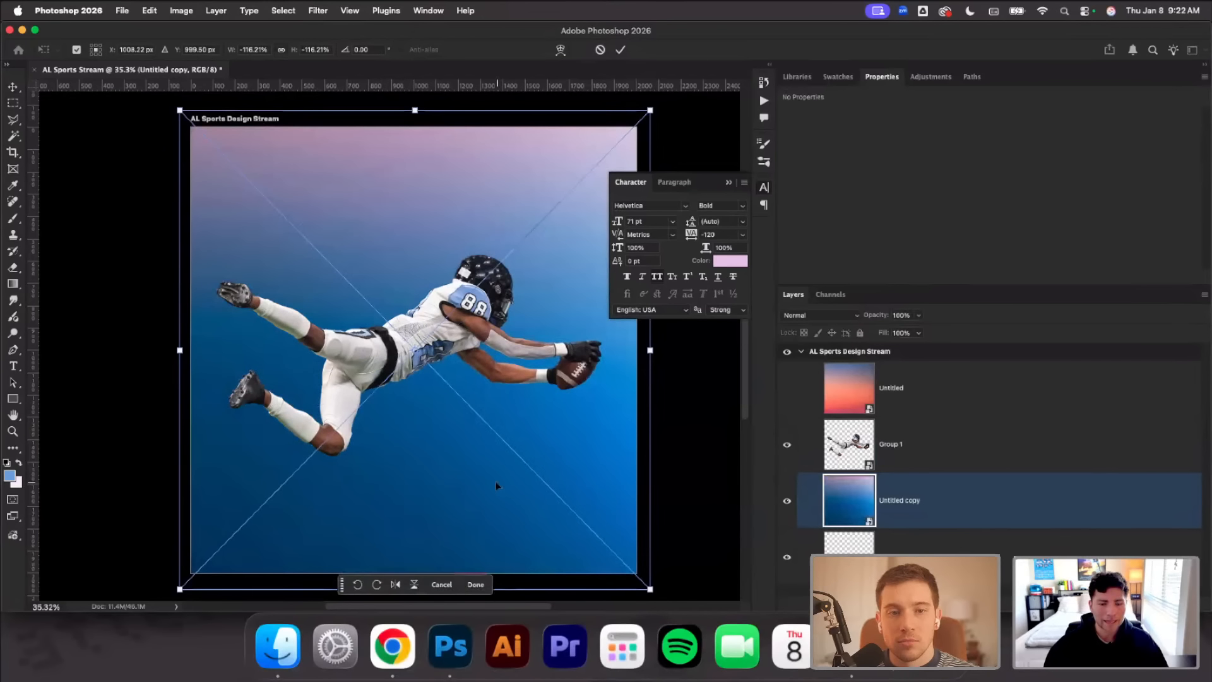
left_click_drag(495, 481, 524, 466)
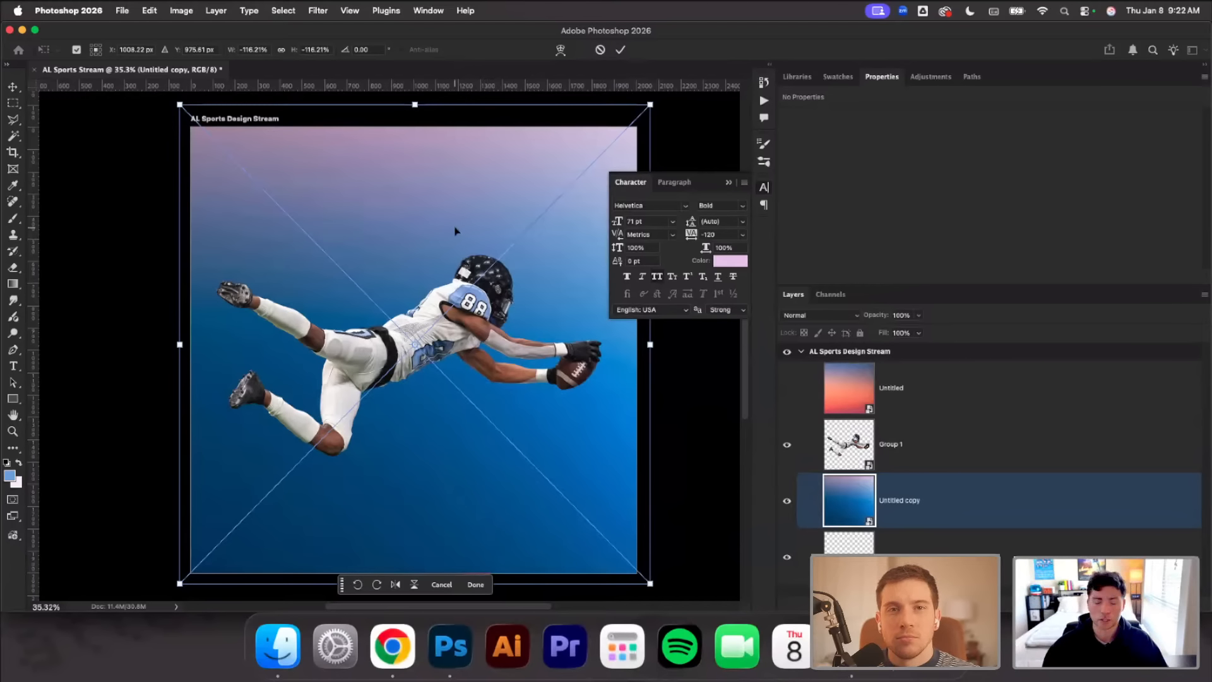
left_click(621, 49)
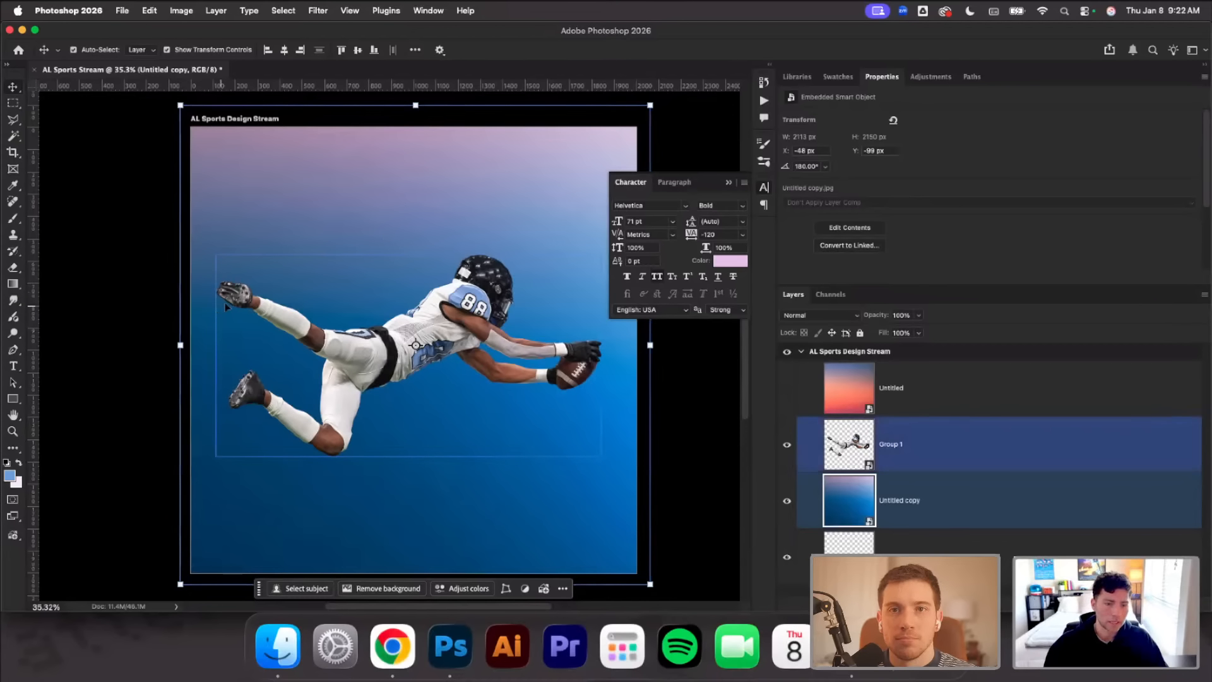
Apply a Gaussian Blur with a 106 px radius to the blue gradient background layer
scroll(228, 293, "up", 2)
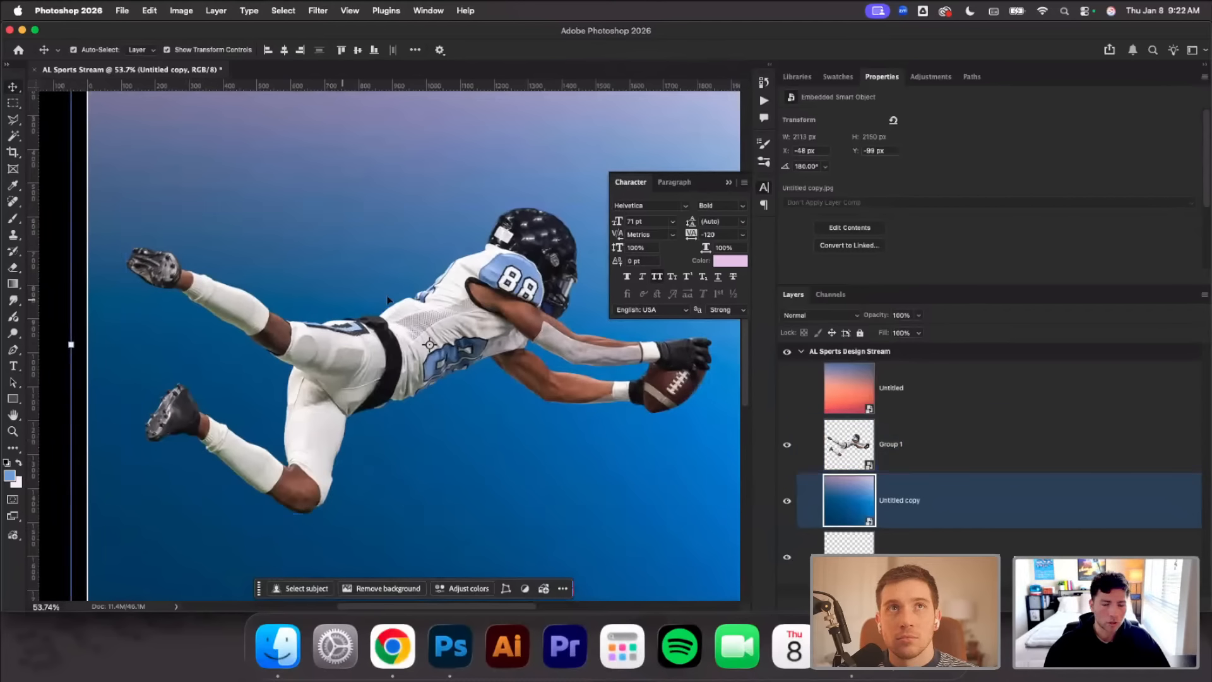
scroll(443, 253, "down", 2)
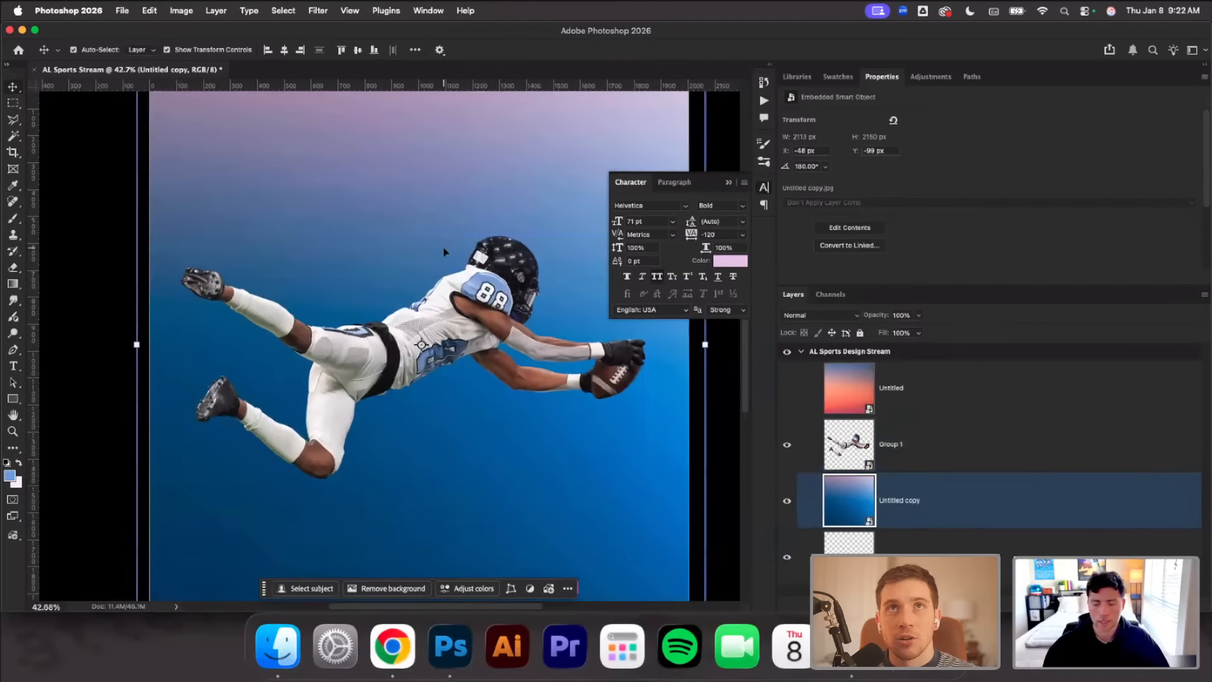
scroll(444, 253, "down", 3)
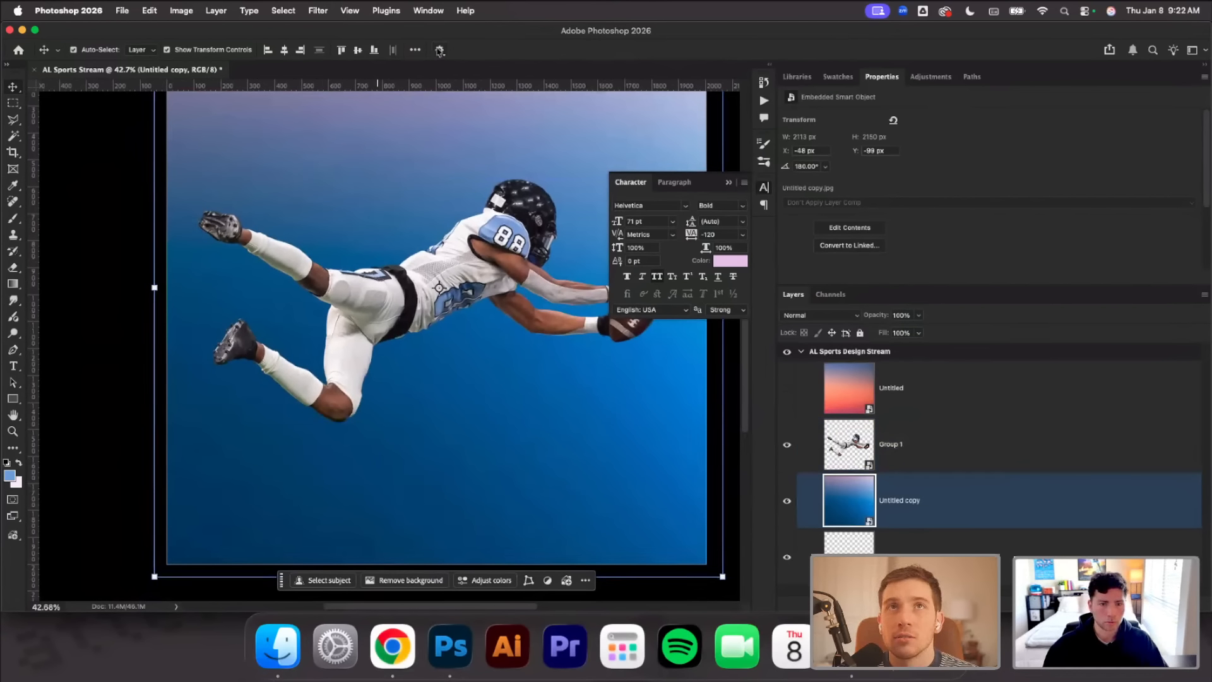
scroll(491, 419, "up", 4)
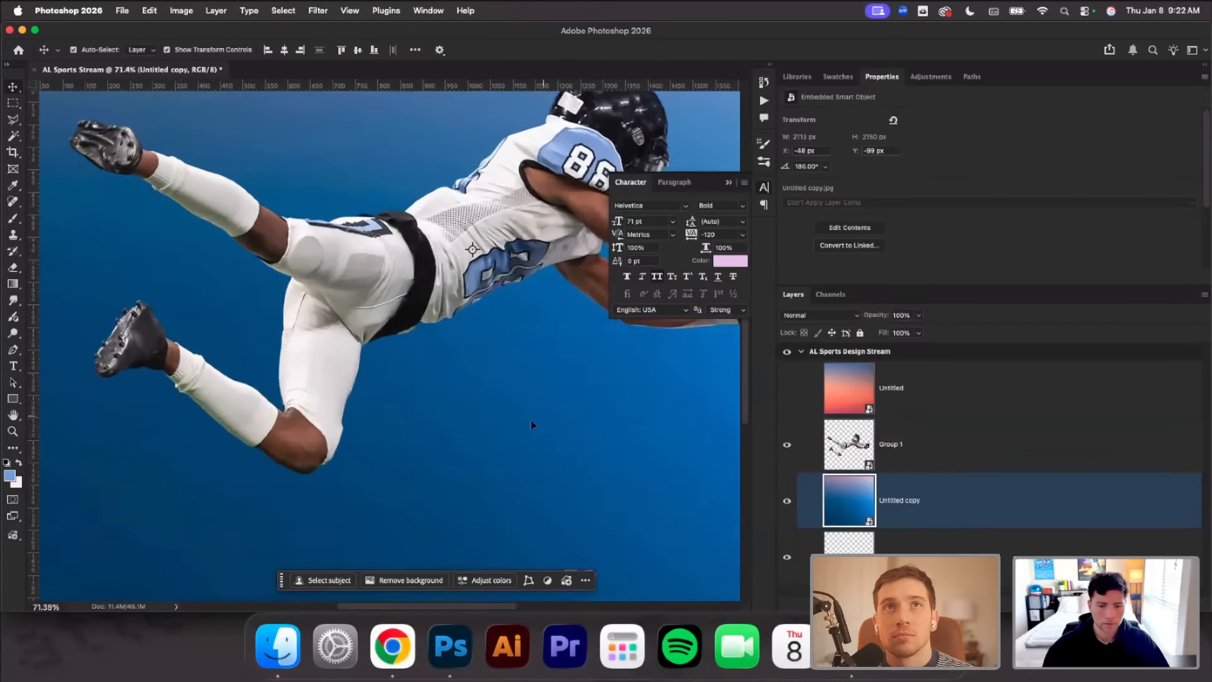
scroll(497, 420, "down", 4)
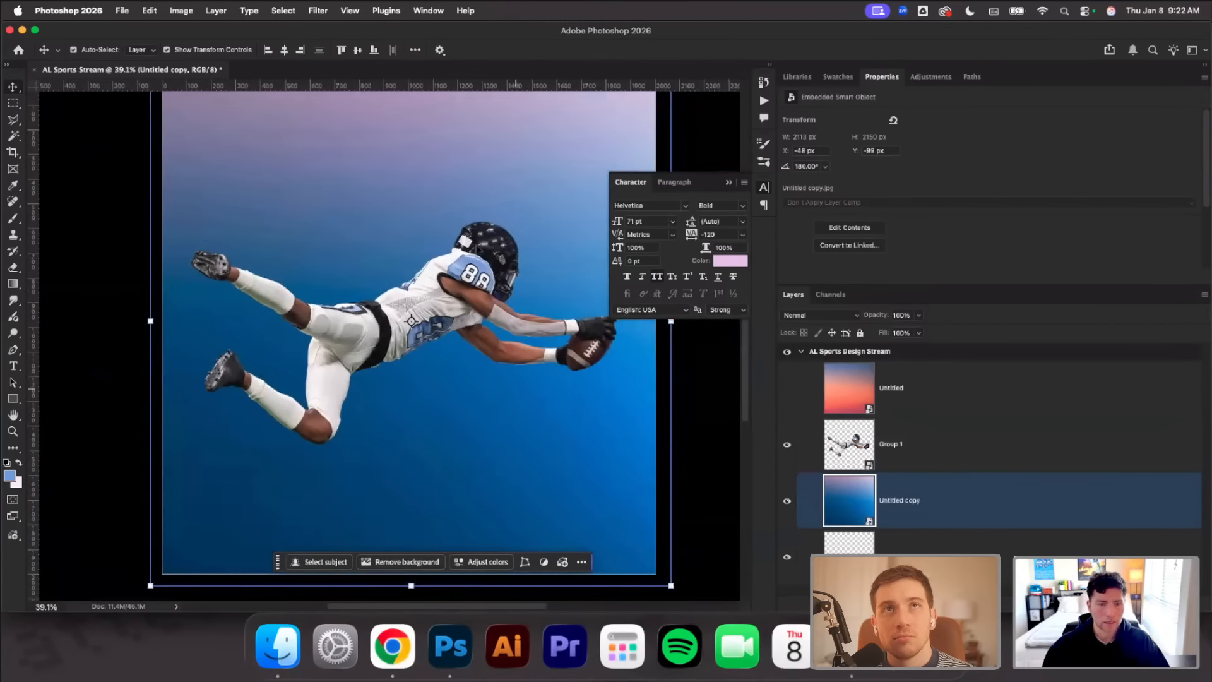
left_click(318, 10)
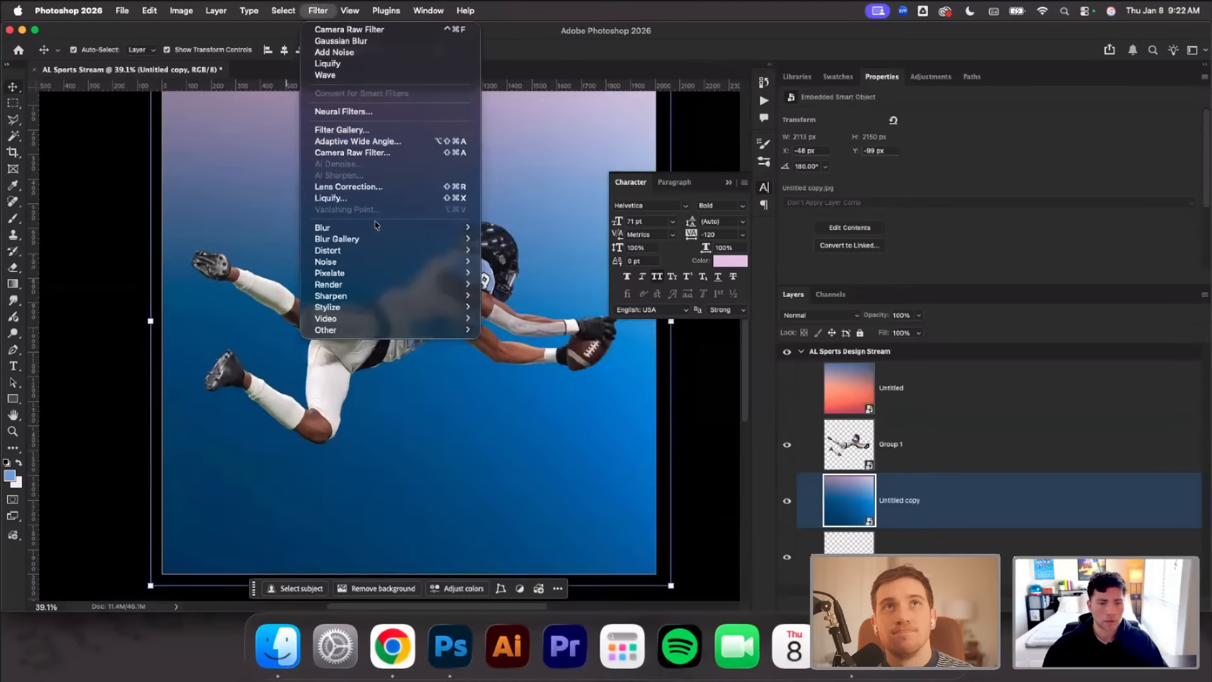
mouse_move(379, 228)
left_click(538, 274)
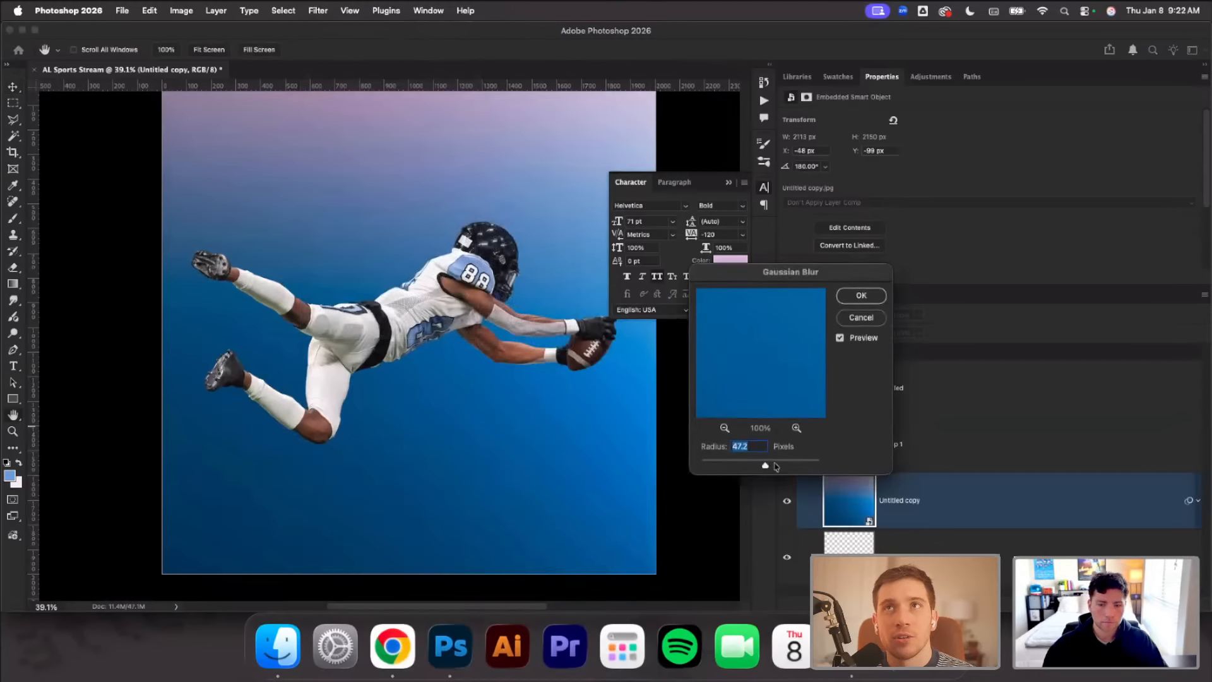
left_click(778, 461)
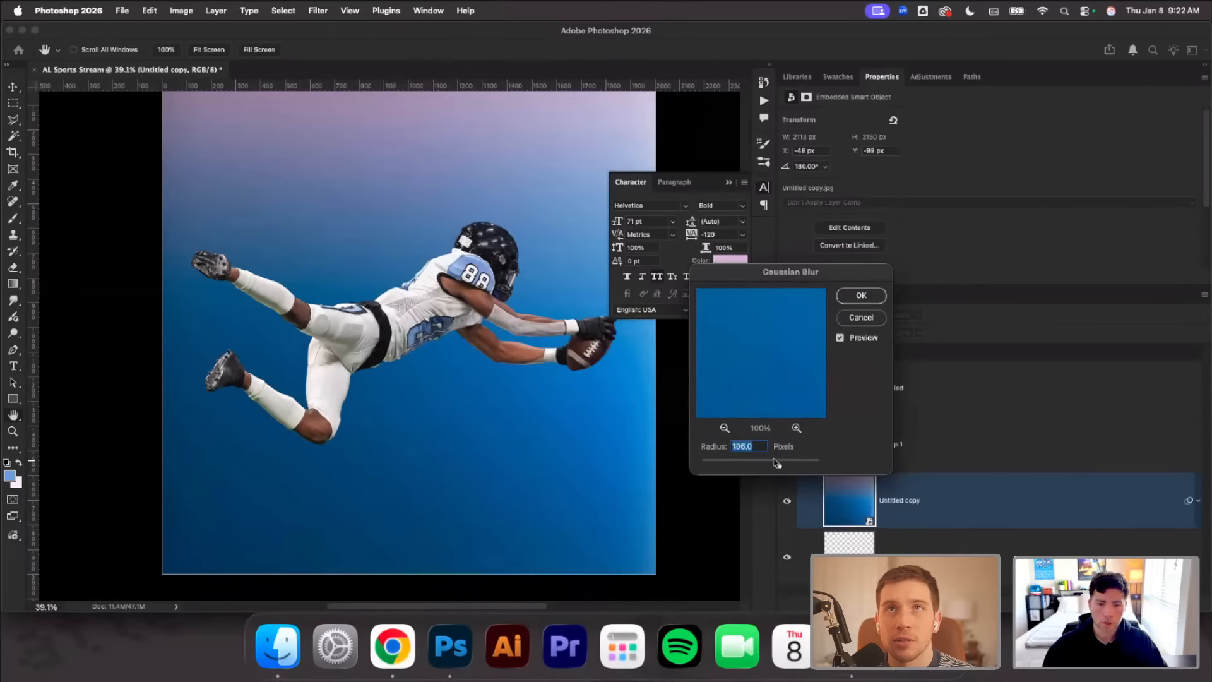
left_click(861, 296)
key("v")
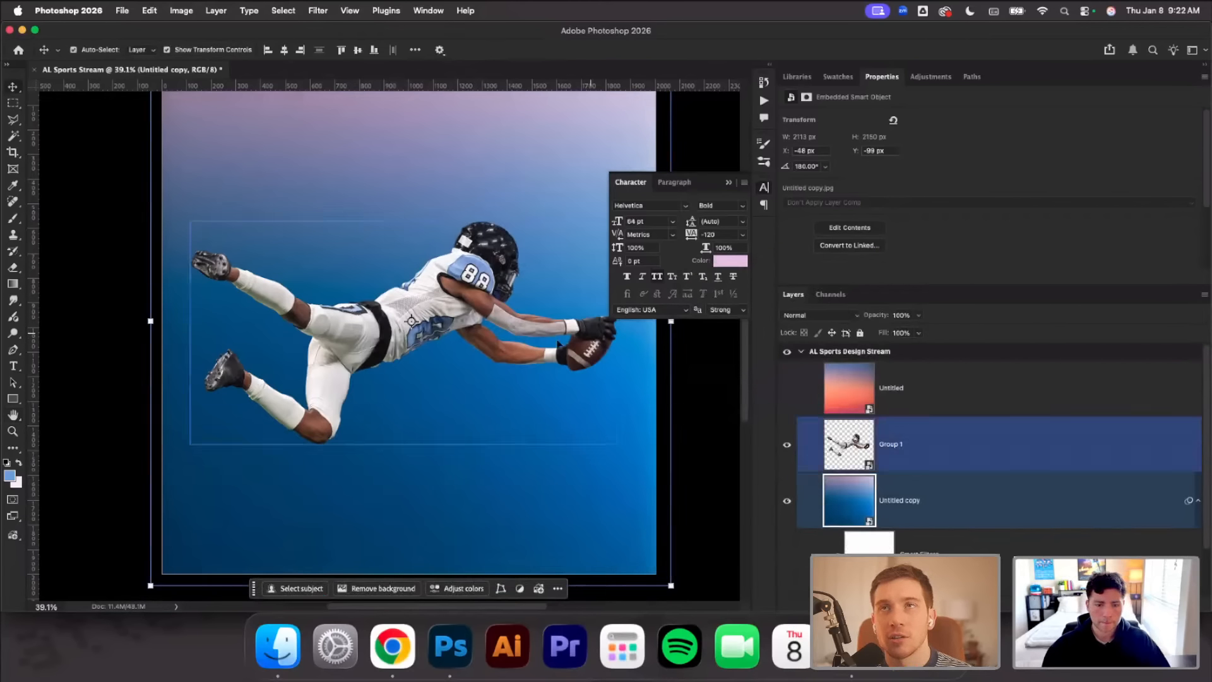
Enlarge the blurred gradient background to about 140% and move it down so its edges extend past the artboard
scroll(545, 358, "down", 5)
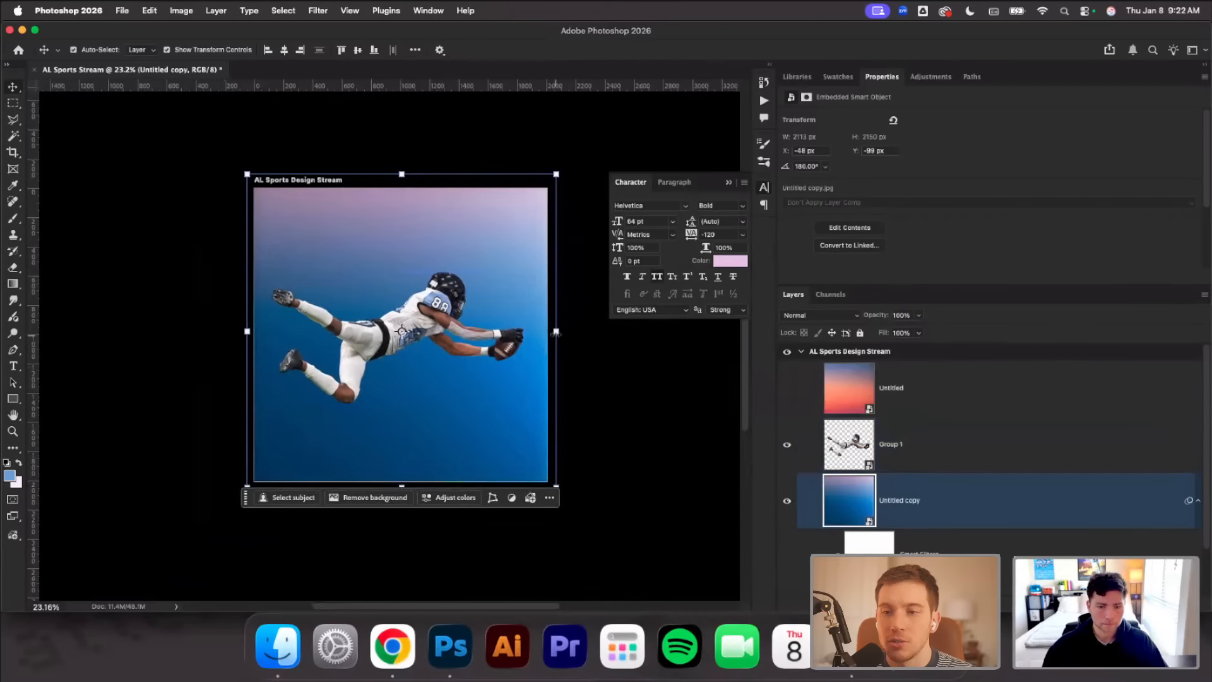
left_click_drag(556, 333, 587, 333)
left_click_drag(497, 285, 500, 327)
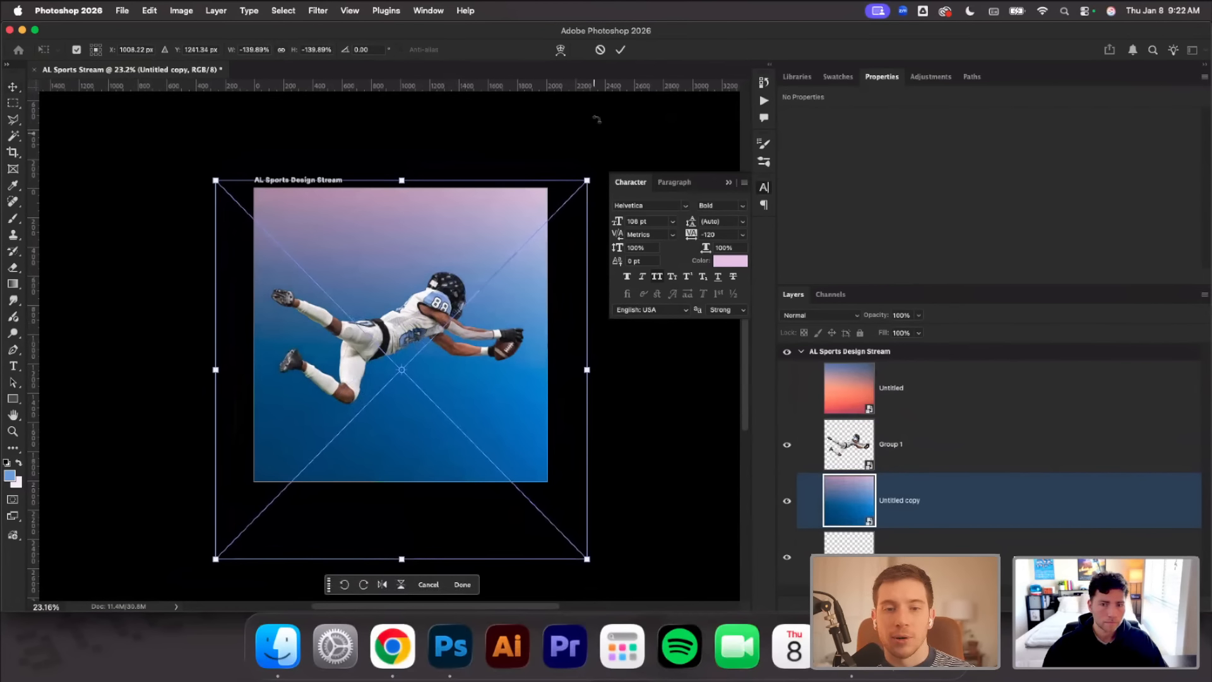
left_click(620, 50)
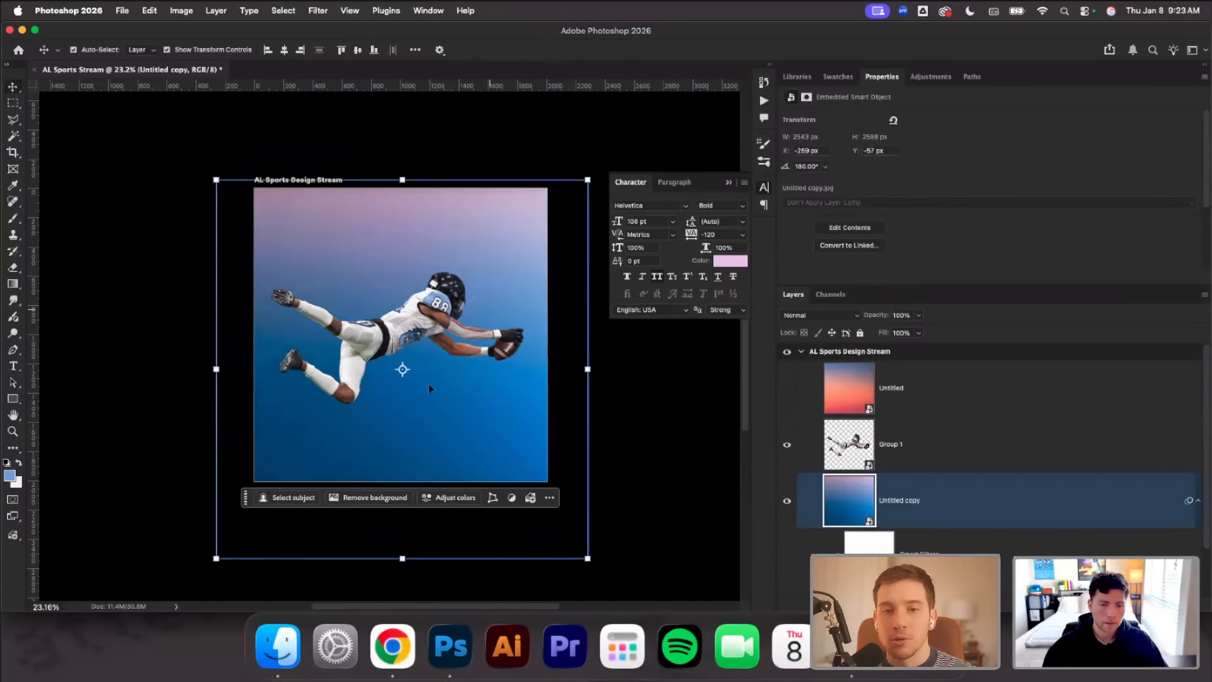
Add a new empty layer above the orange gradient layer and set the soft brush size to about 360 px
scroll(446, 361, "up", 5)
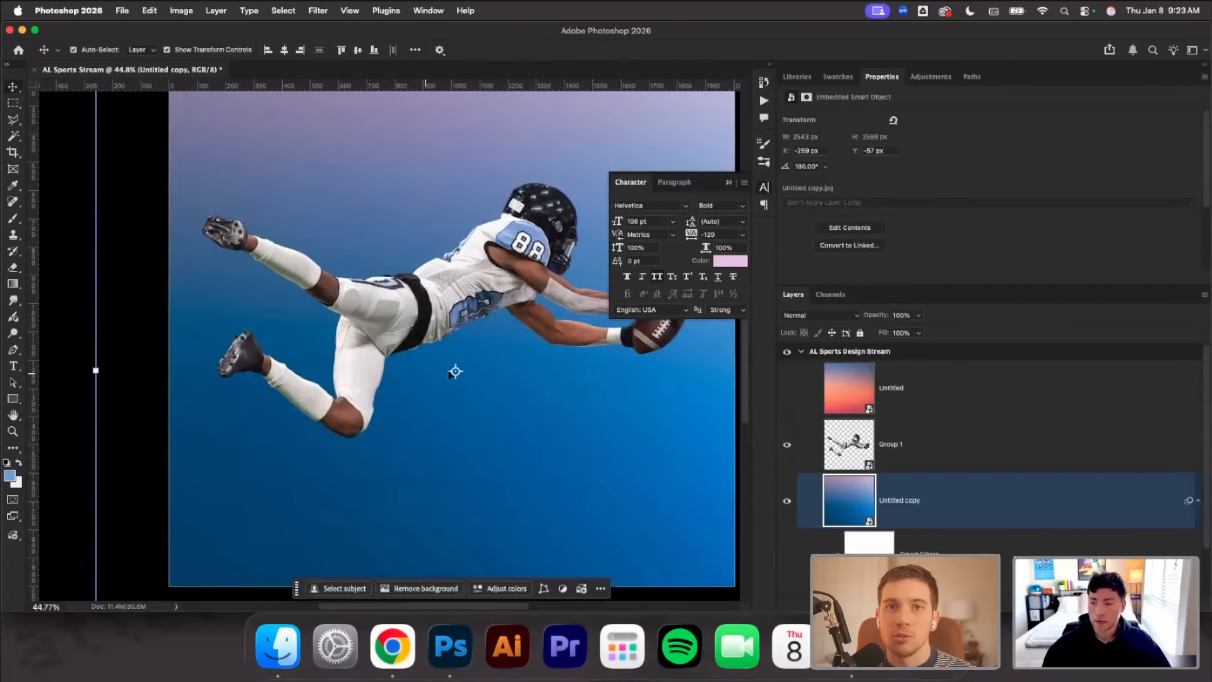
left_click(17, 221)
left_click(978, 378)
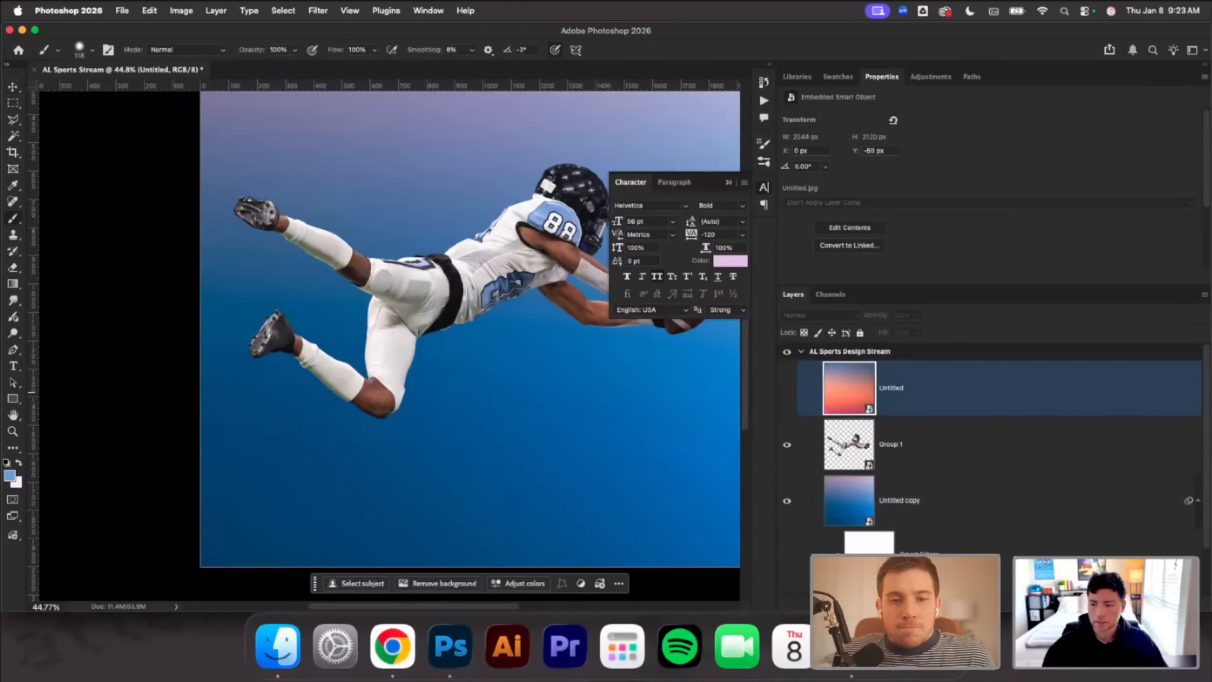
key("super+shift+alt+n")
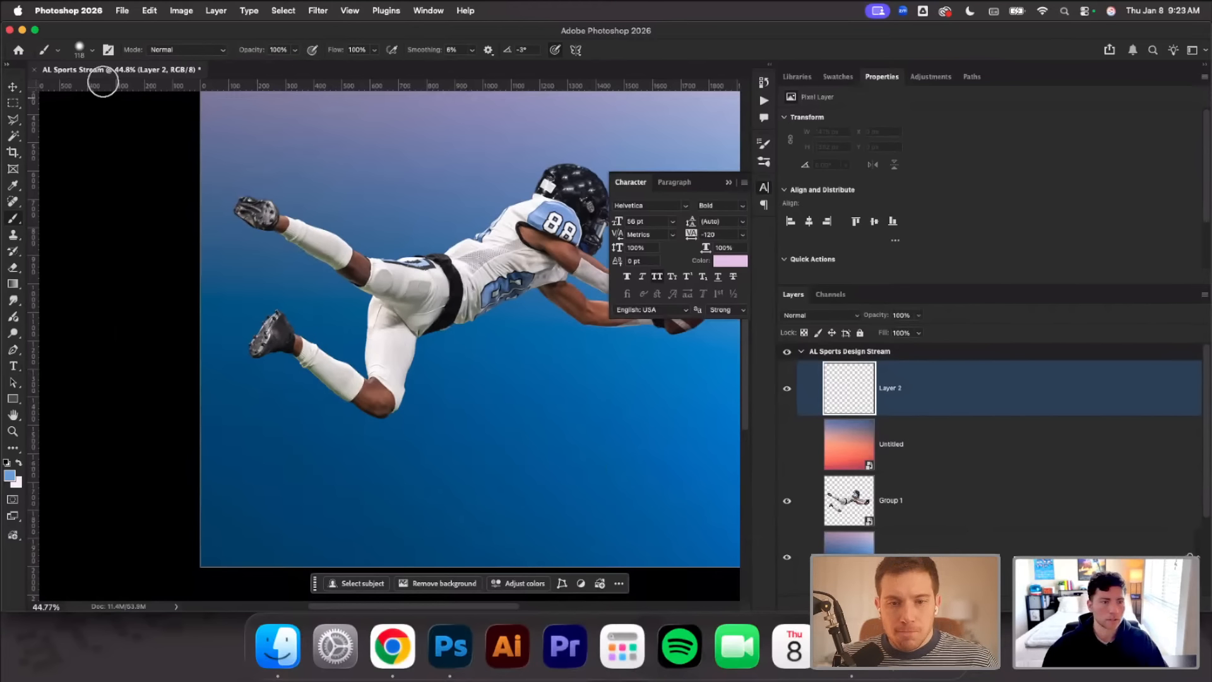
left_click(90, 53)
left_click_drag(107, 120, 127, 91)
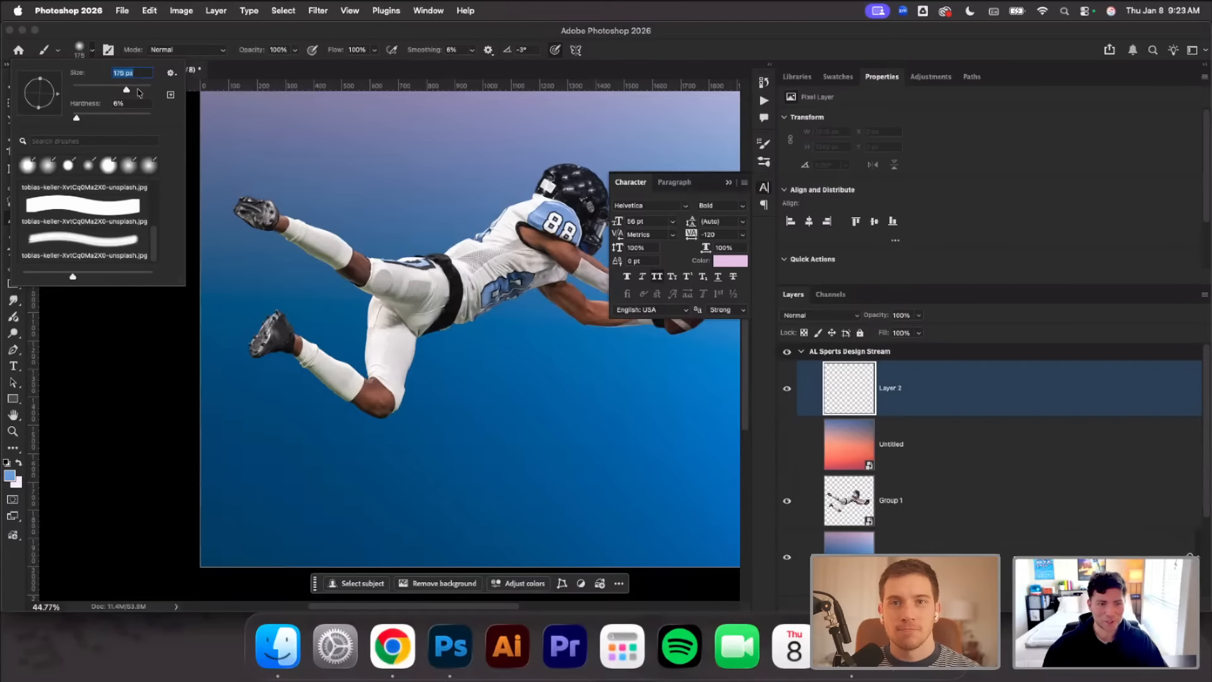
left_click(138, 89)
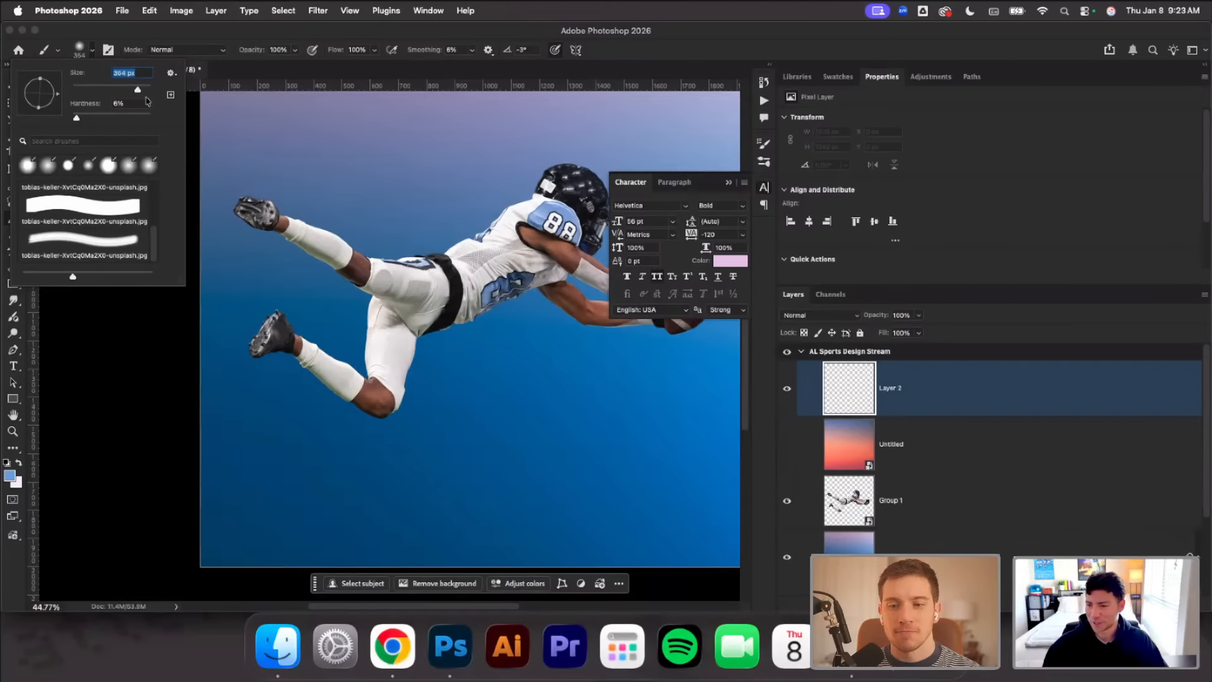
Sample the blue background and darken it to navy #072940 as the foreground color
left_click(9, 475)
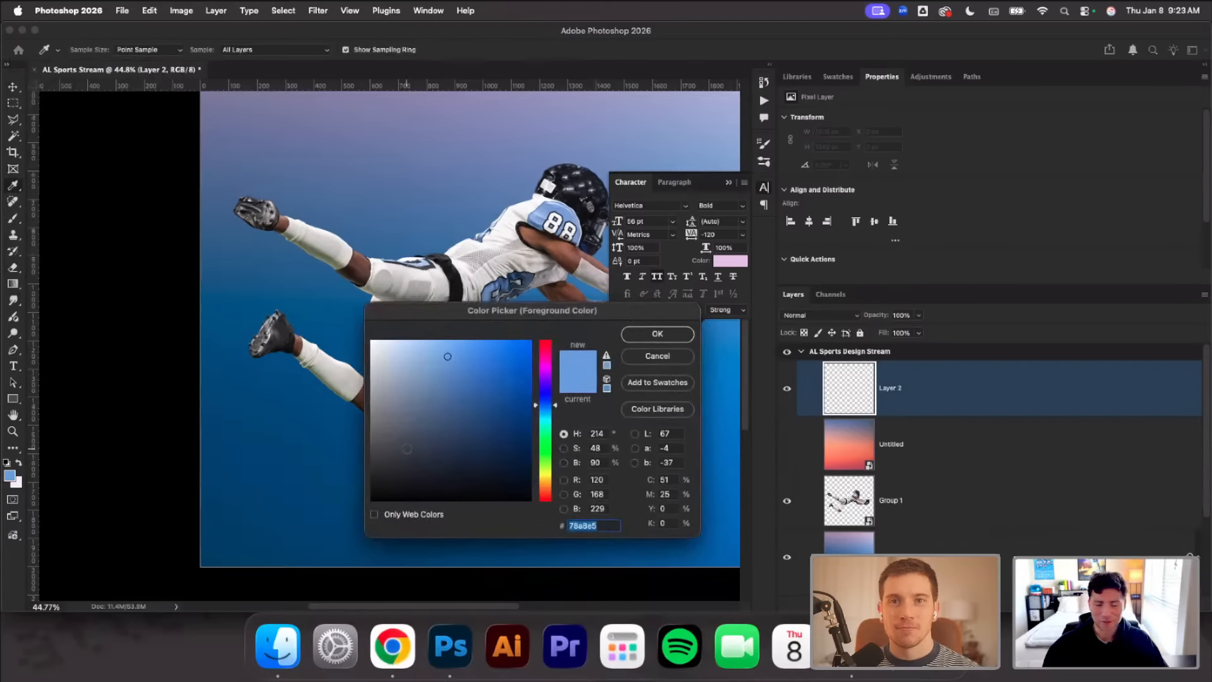
left_click(339, 512)
left_click_drag(529, 421, 521, 453)
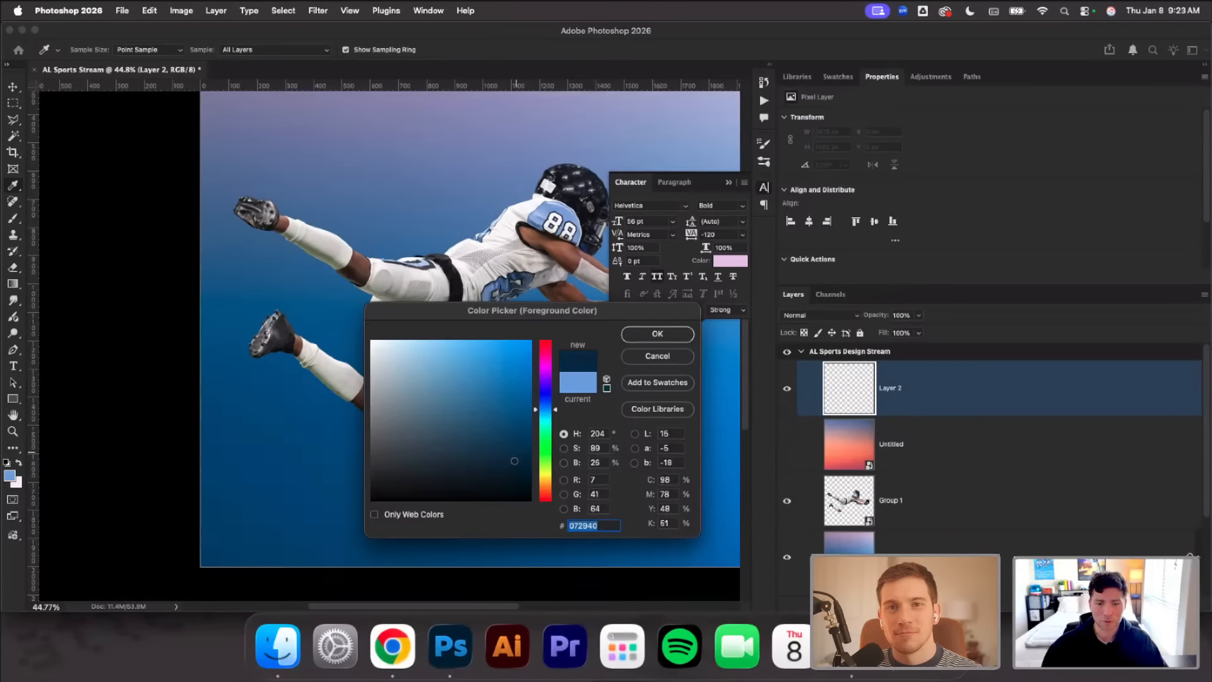
left_click(637, 334)
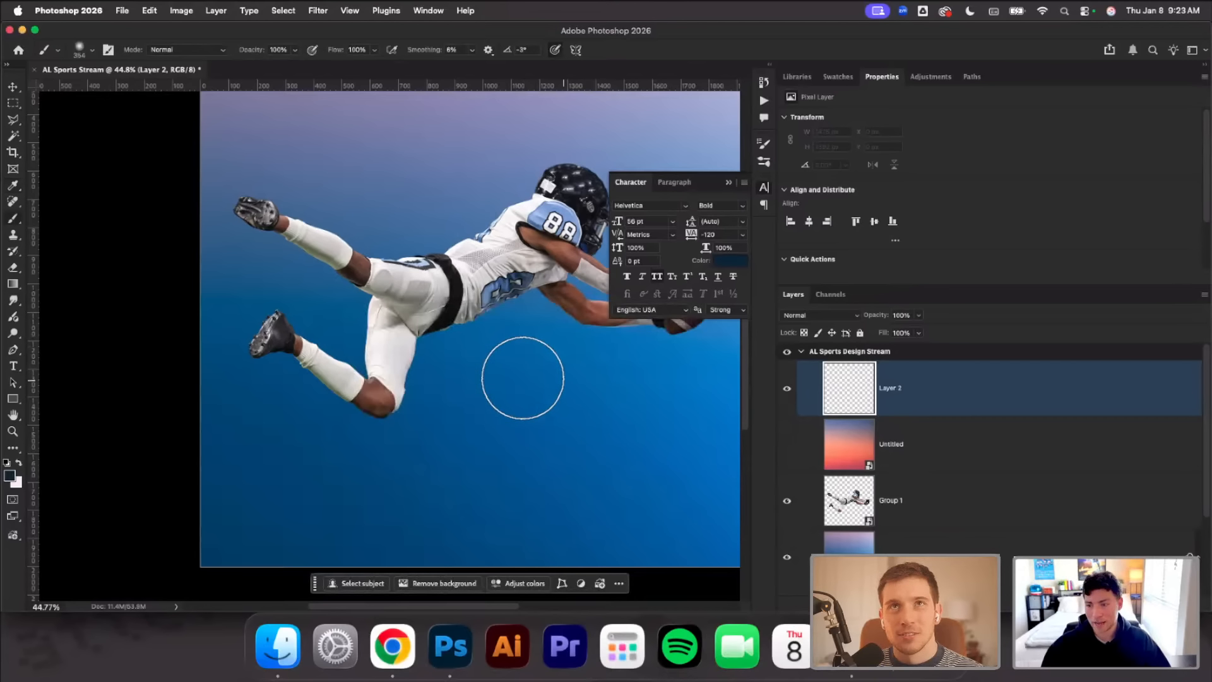
Paint one soft navy dab below the player on Layer 2 and squash it to about 28% of its height
scroll(523, 377, "down", 3)
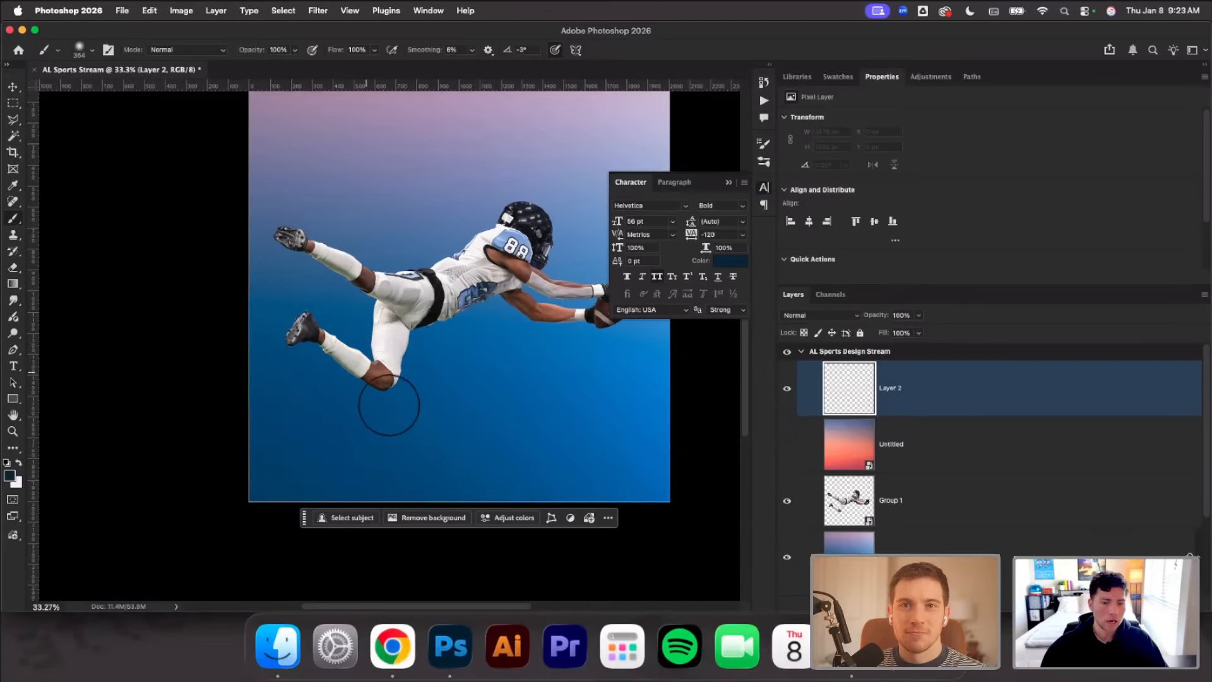
left_click(482, 401)
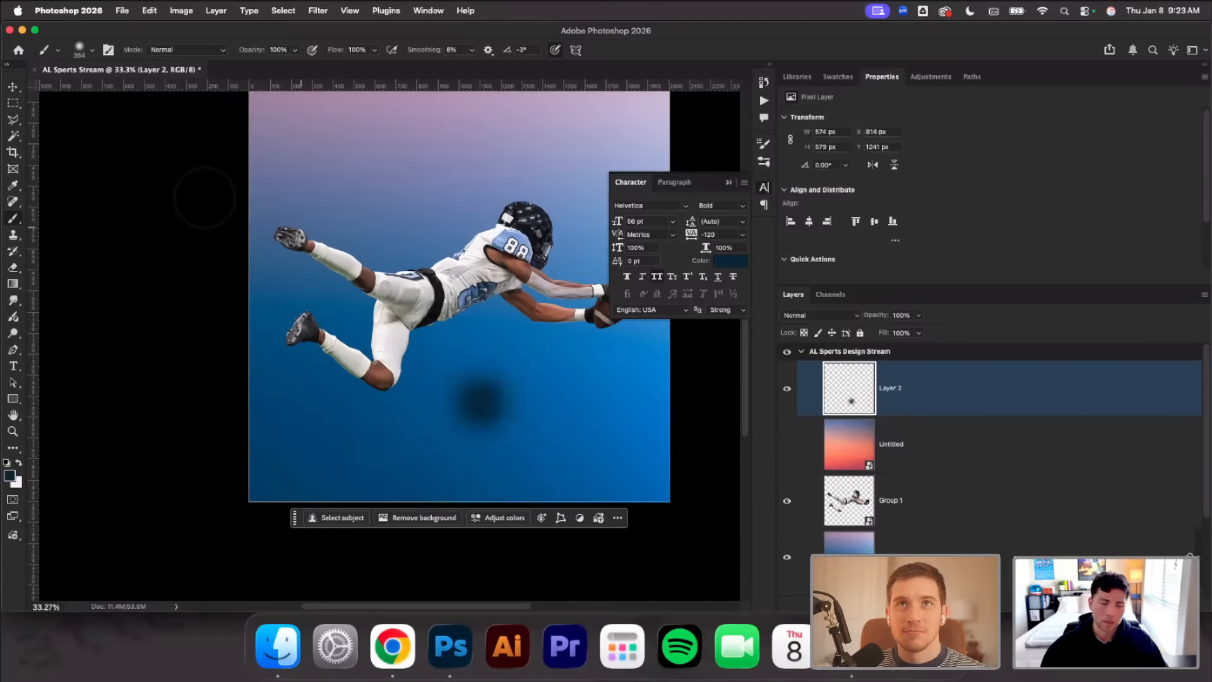
left_click(13, 87)
left_click_drag(480, 341, 482, 429)
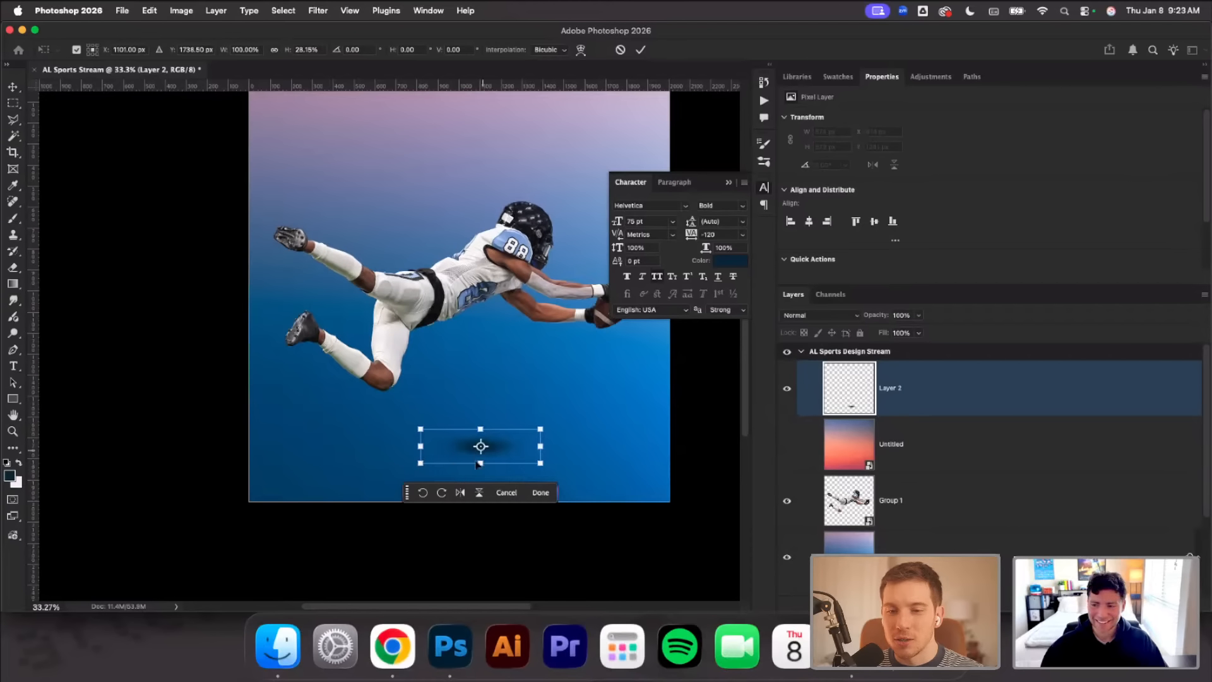
Distort the flattened dab into a wide ground shadow by pulling both lower corners outward
scroll(478, 464, "down", 2)
left_click_drag(421, 419, 315, 422)
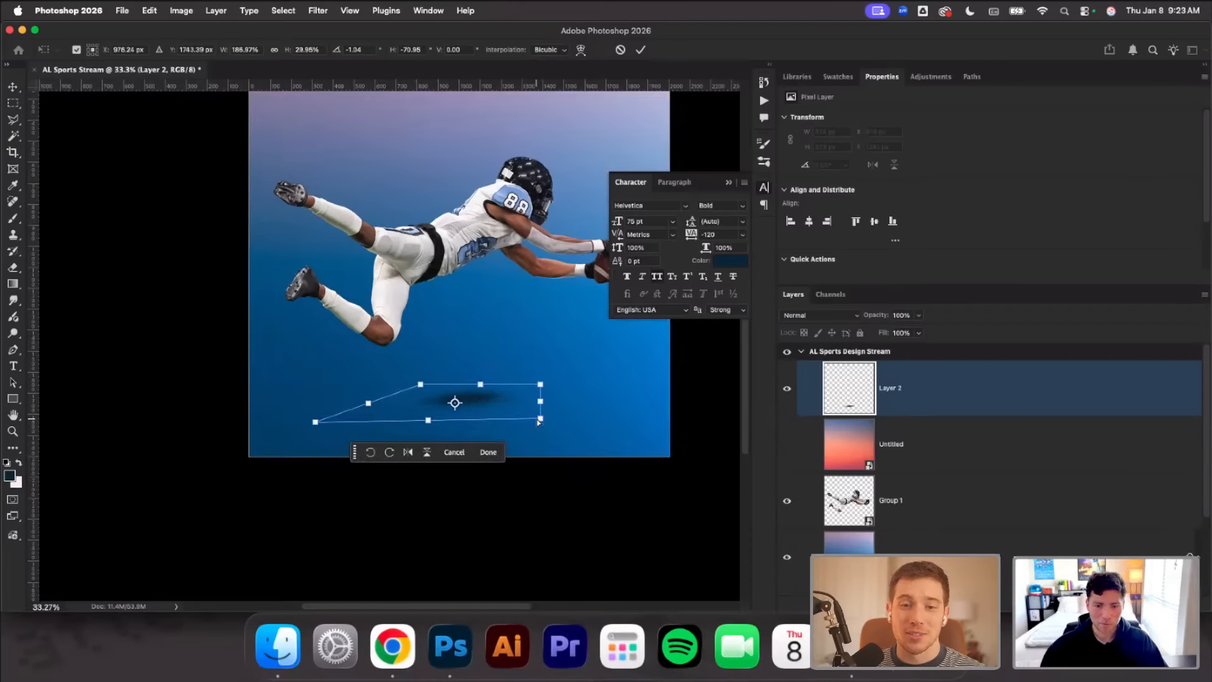
left_click_drag(538, 419, 629, 421)
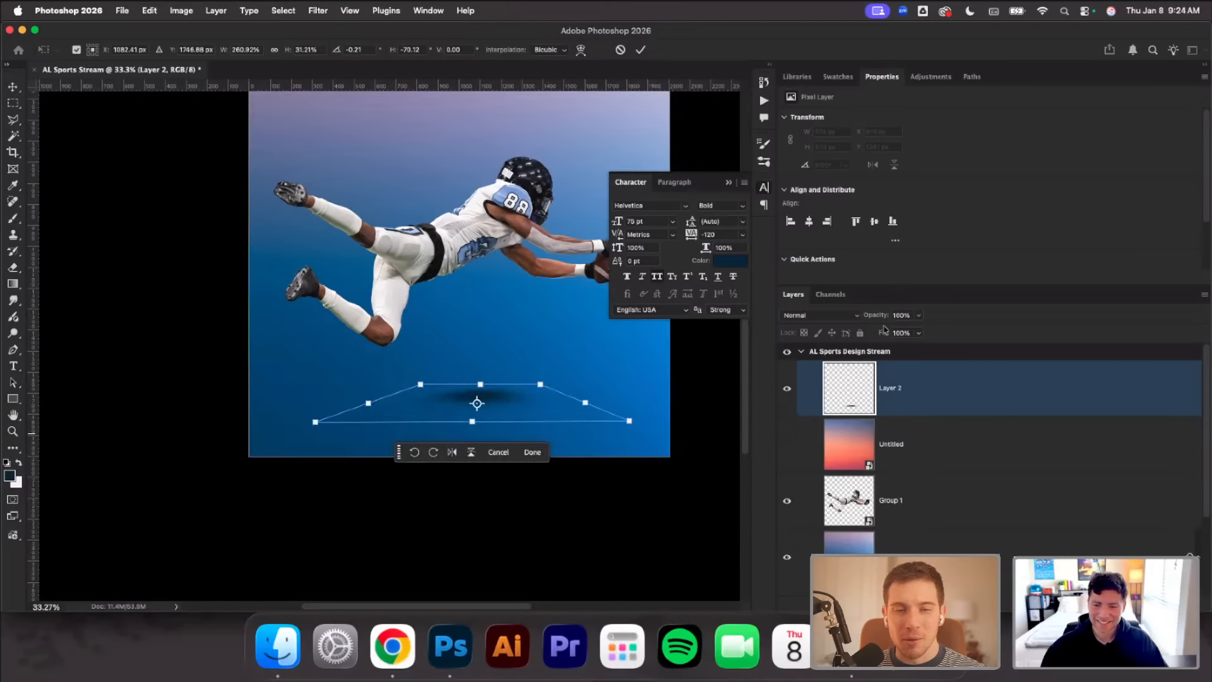
left_click(641, 50)
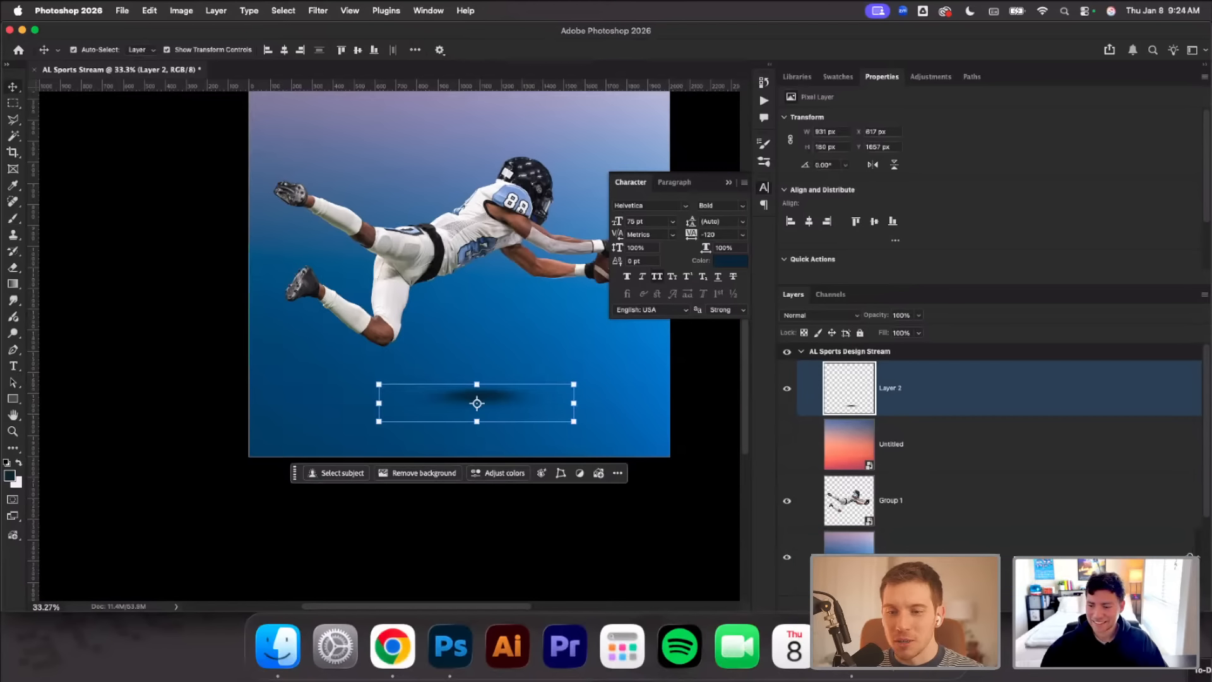
Add a Color Overlay to the shadow on Layer 2 in near-black navy #000b12, sampled from the background and darkened
right_click(1099, 543)
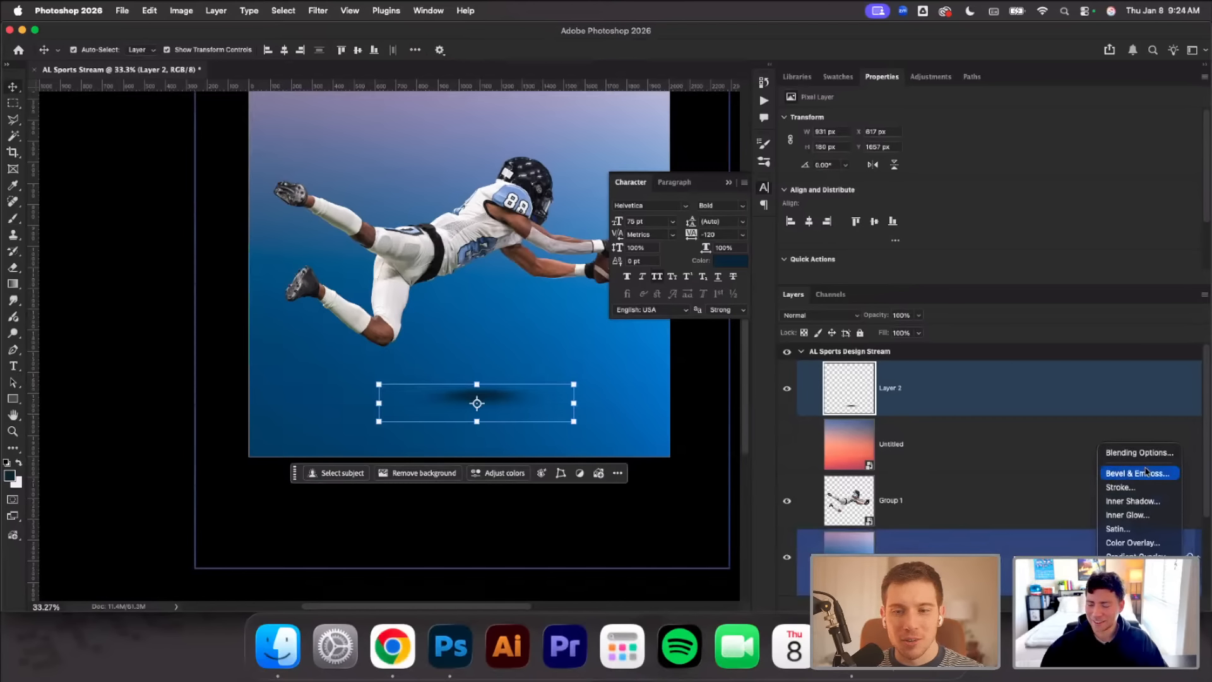
left_click(1152, 544)
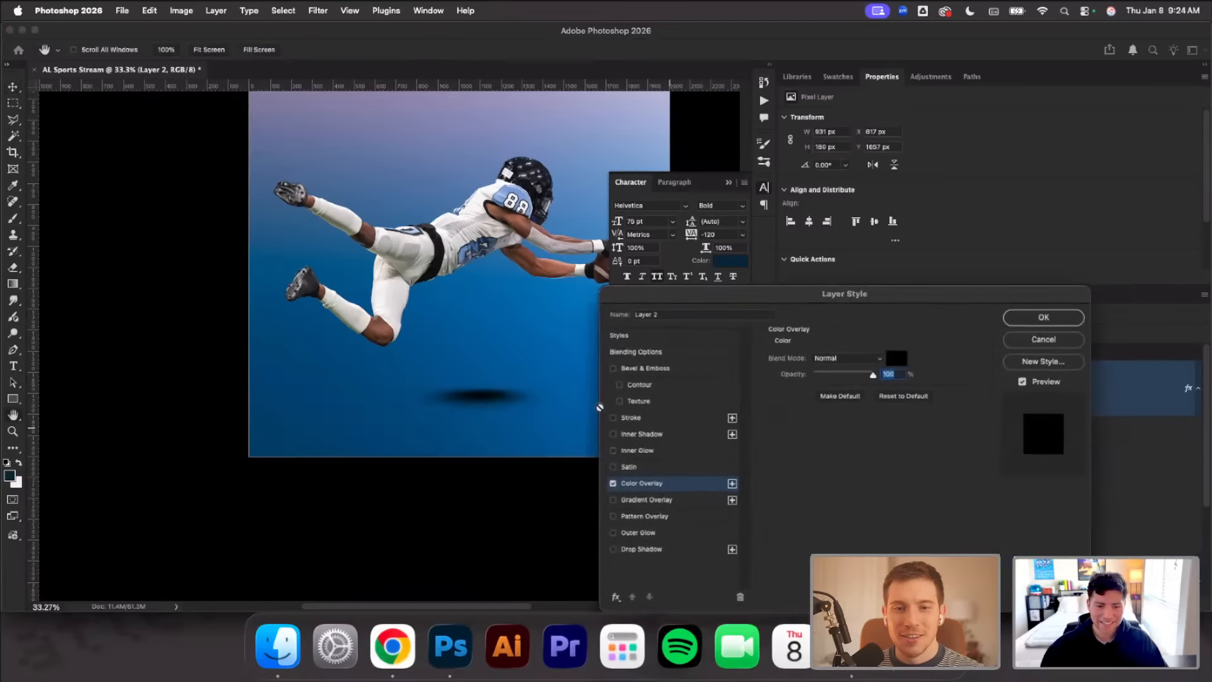
left_click(888, 358)
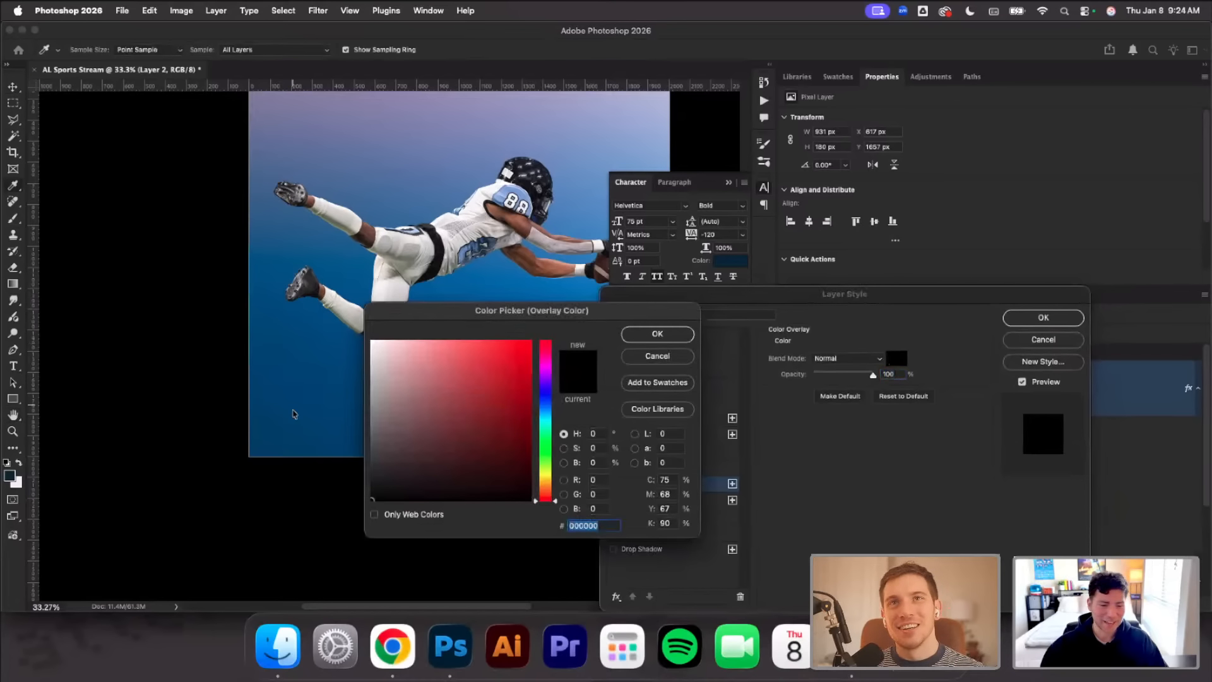
left_click(319, 417)
left_click_drag(531, 428, 527, 489)
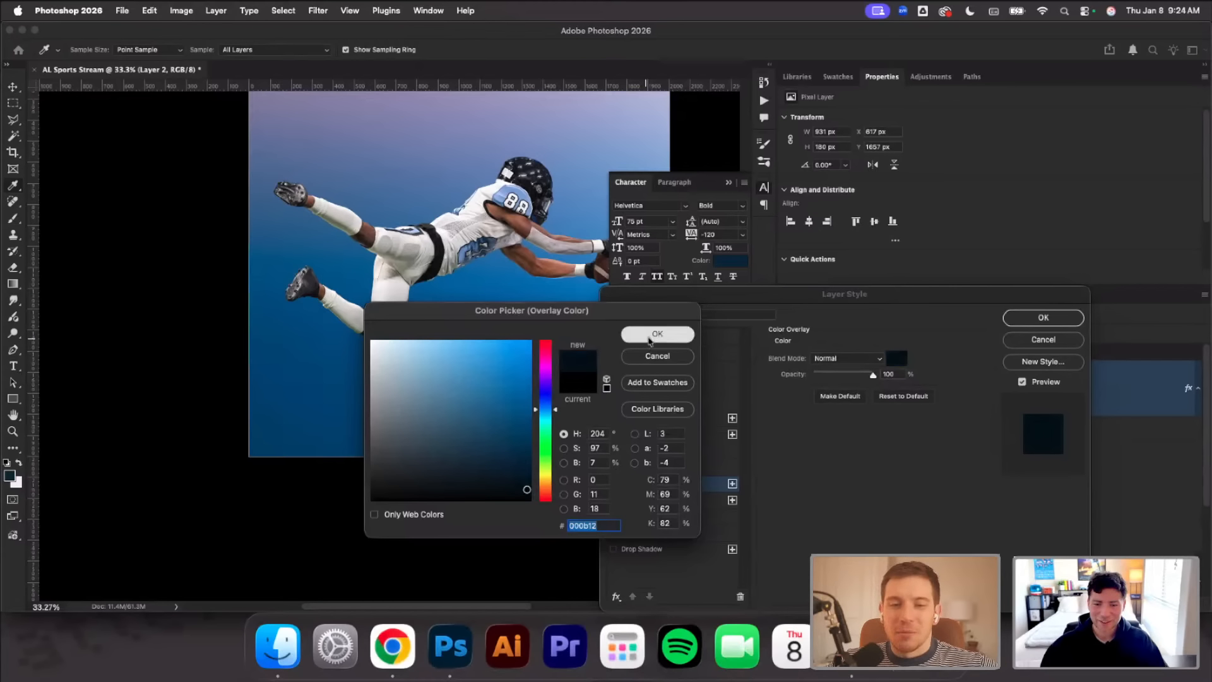
left_click(657, 333)
left_click(1043, 318)
Try the shadow further left under the player, then undo its move, overlay, distortion and painted dab
left_click_drag(512, 393, 453, 383)
scroll(472, 384, "up", 3)
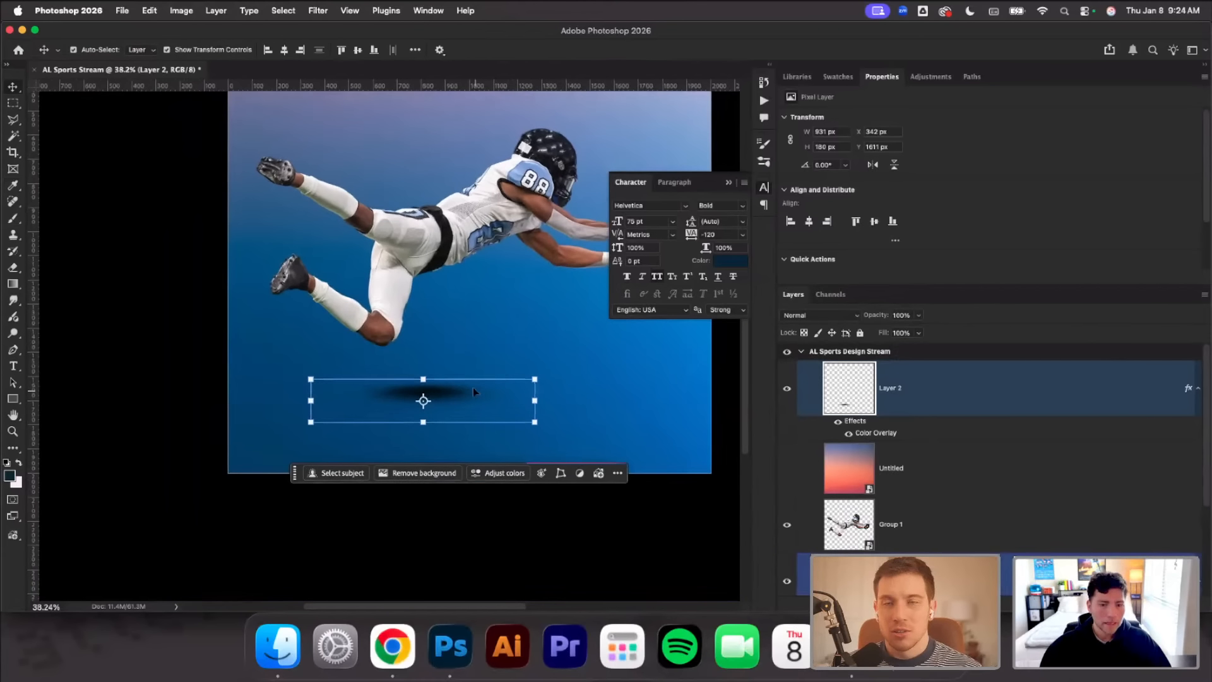
key("super+z")
key("super+z")
key("super+z")
key("super+z")
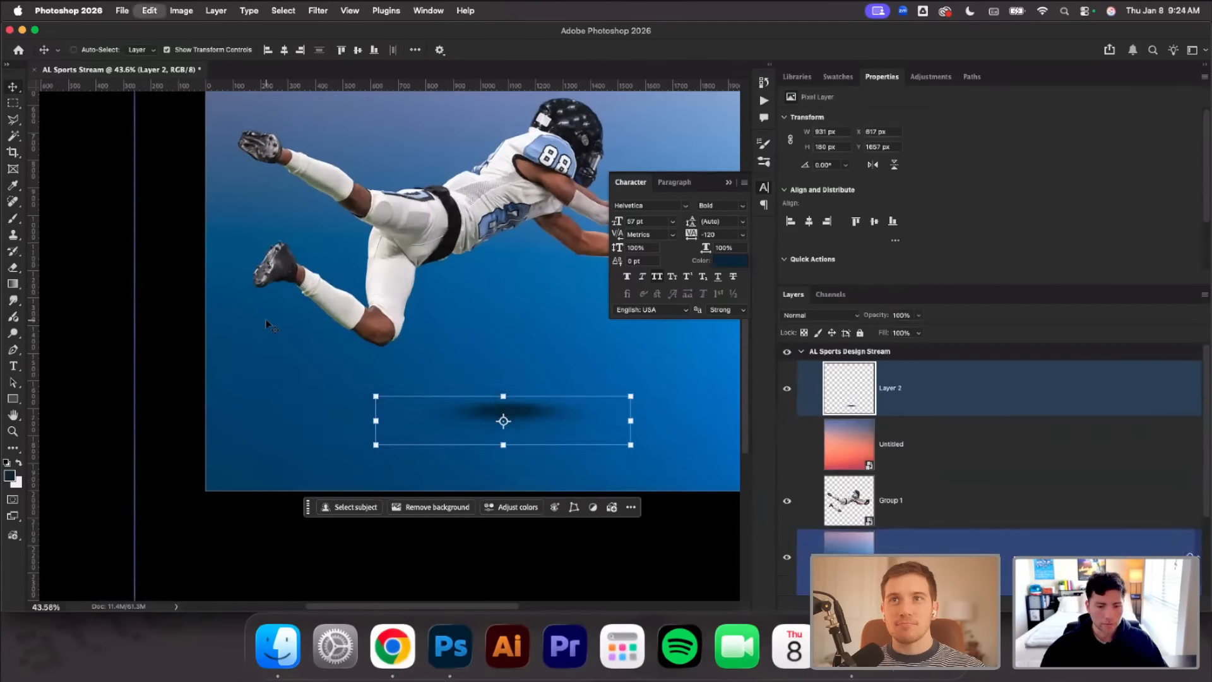
key("super+z")
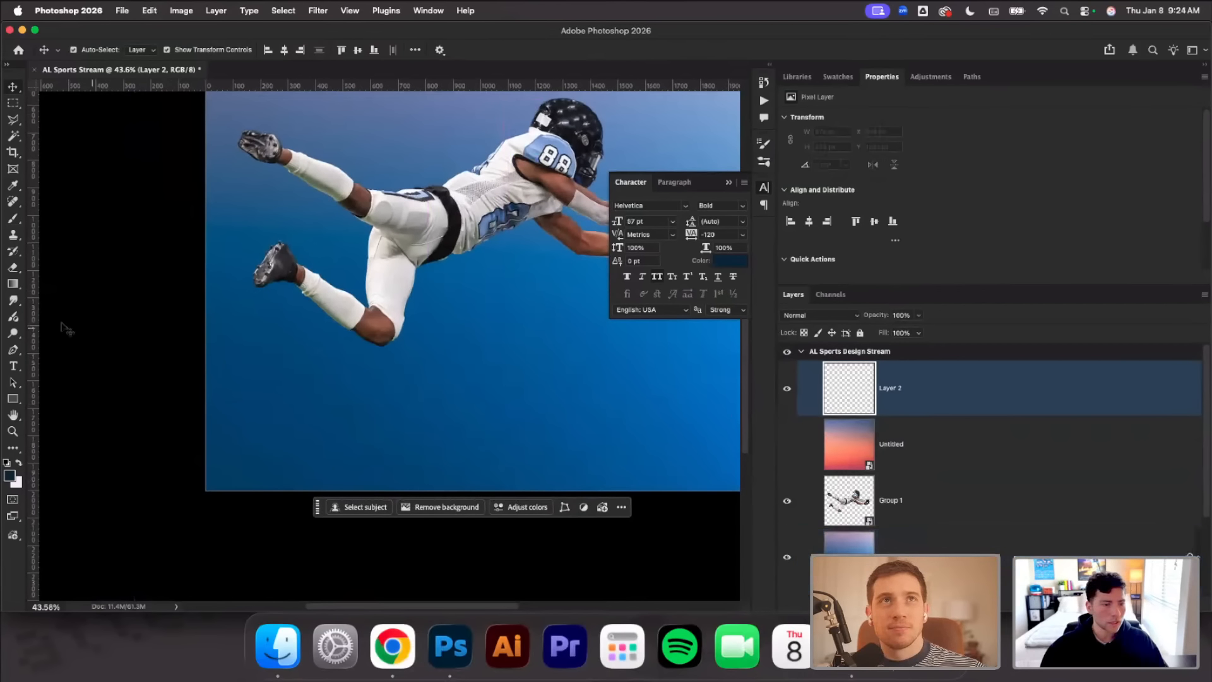
Set the foreground color to black #000000, try a soft dab below the player, and undo it
left_click(14, 221)
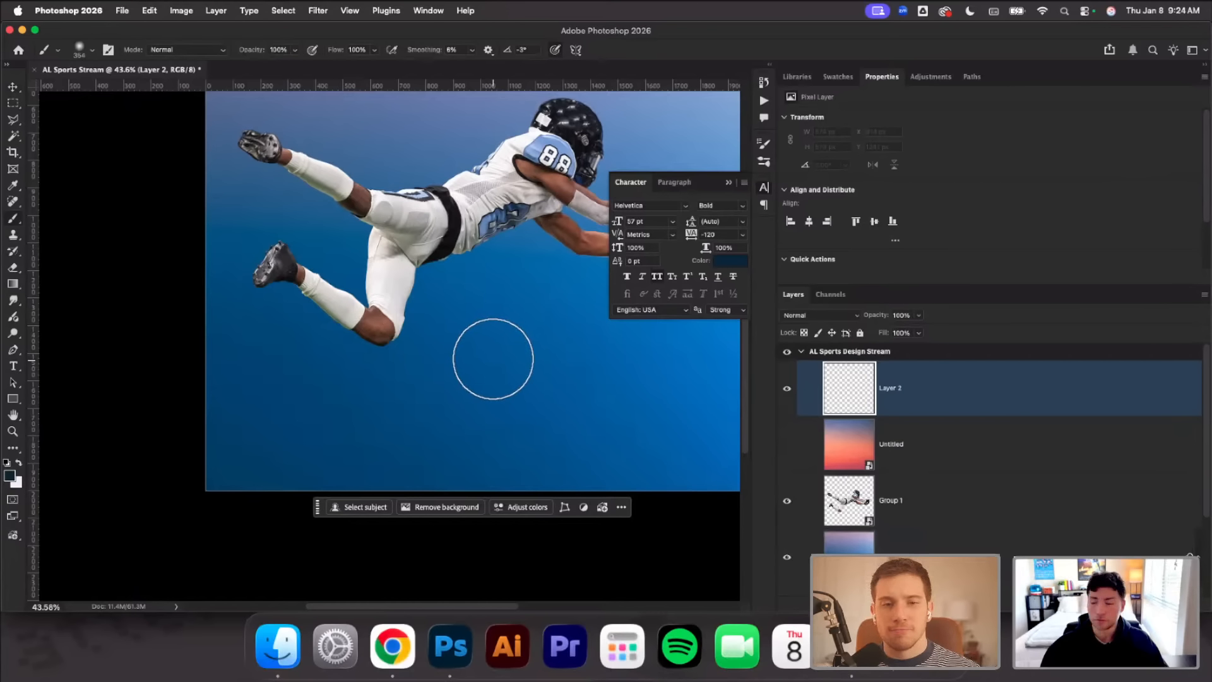
left_click(9, 476)
left_click(517, 499)
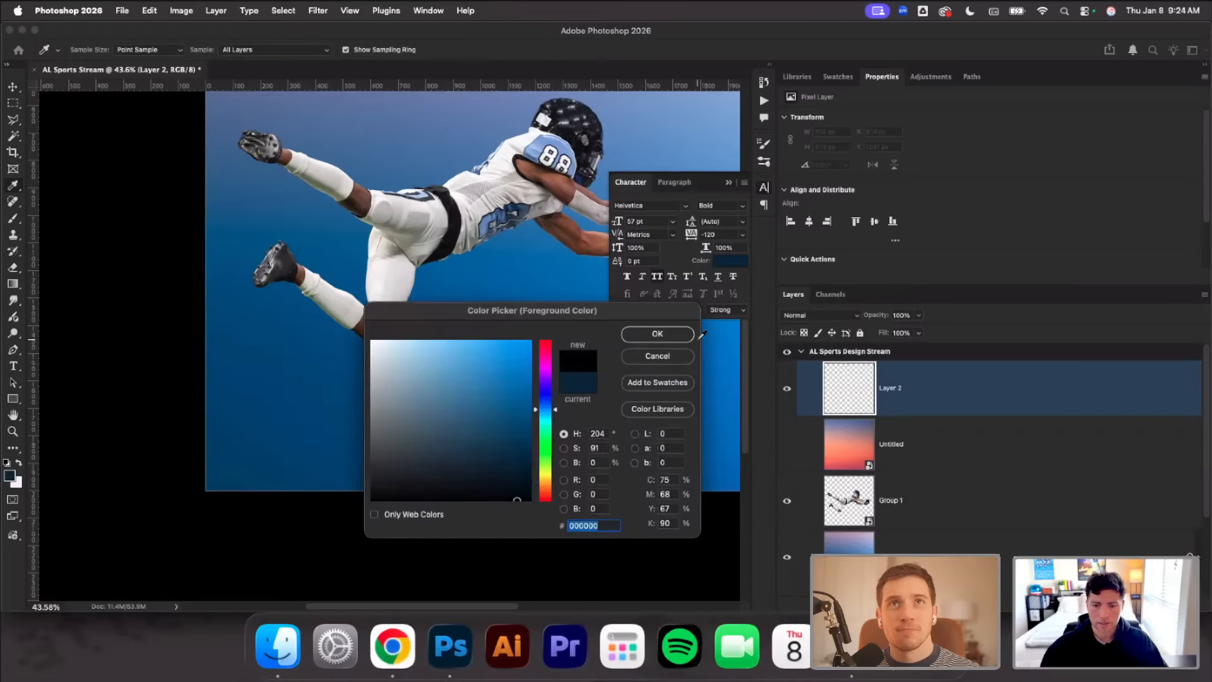
left_click(657, 334)
left_click(512, 363)
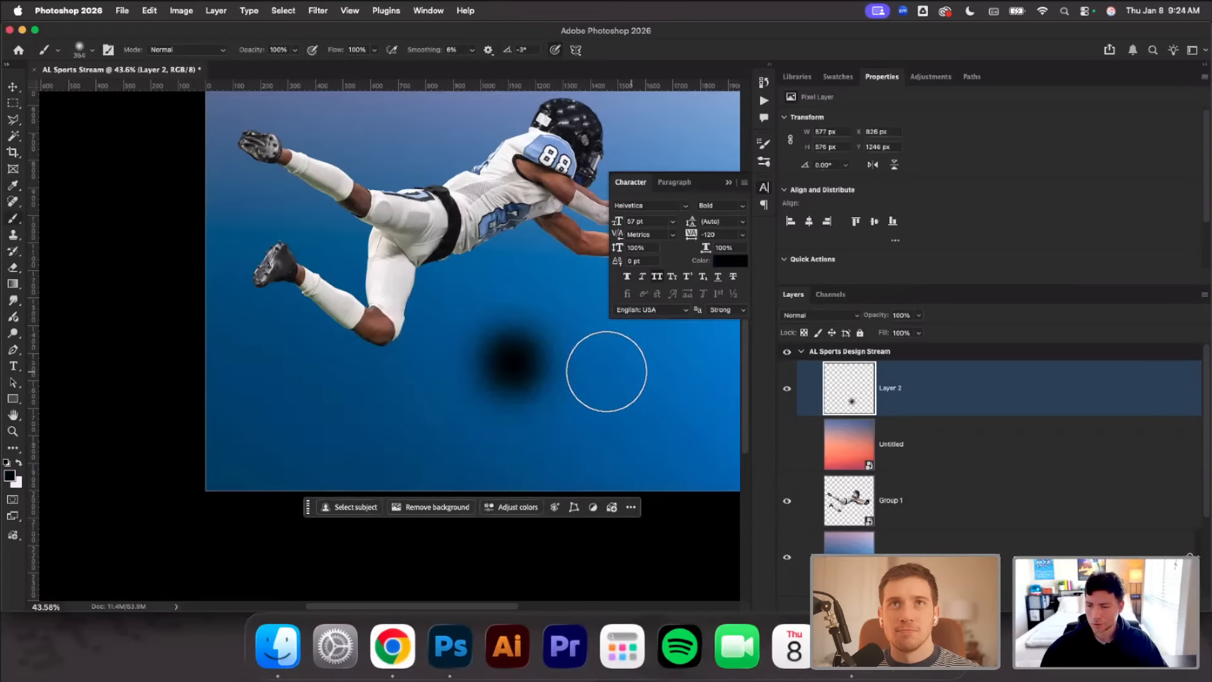
key("super+z")
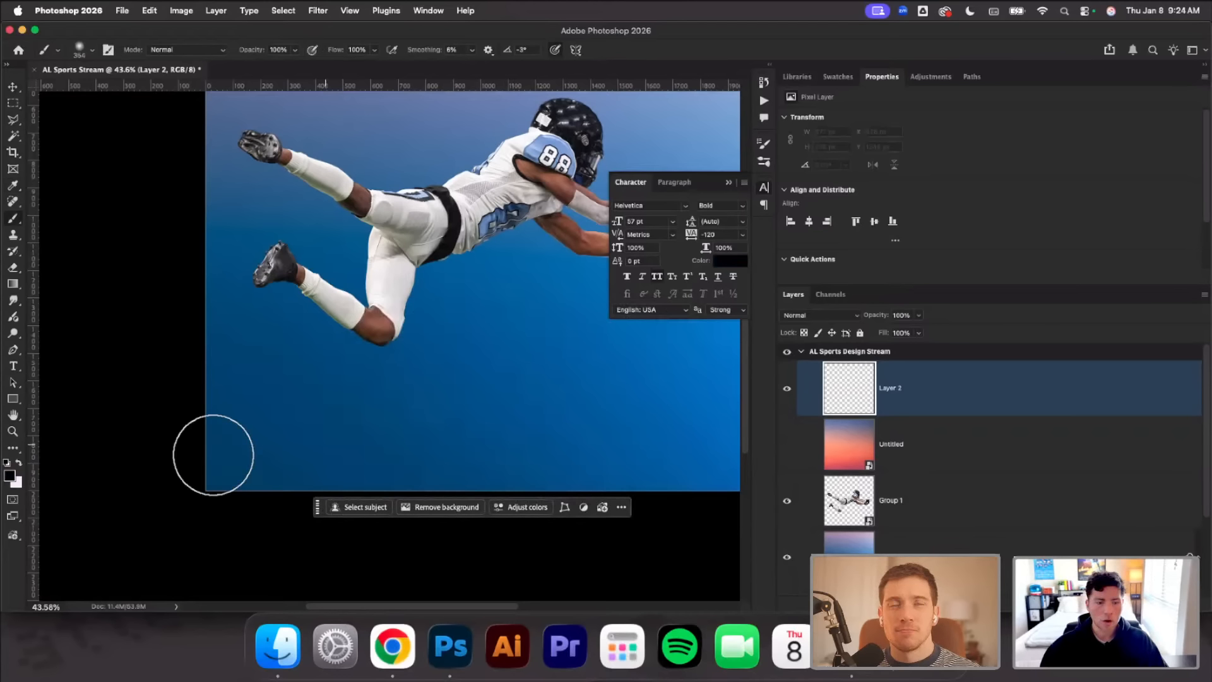
Sample the dark blue at the background's lower left and darken it to a deep navy foreground color for the brush
left_click(10, 475)
left_click(292, 452)
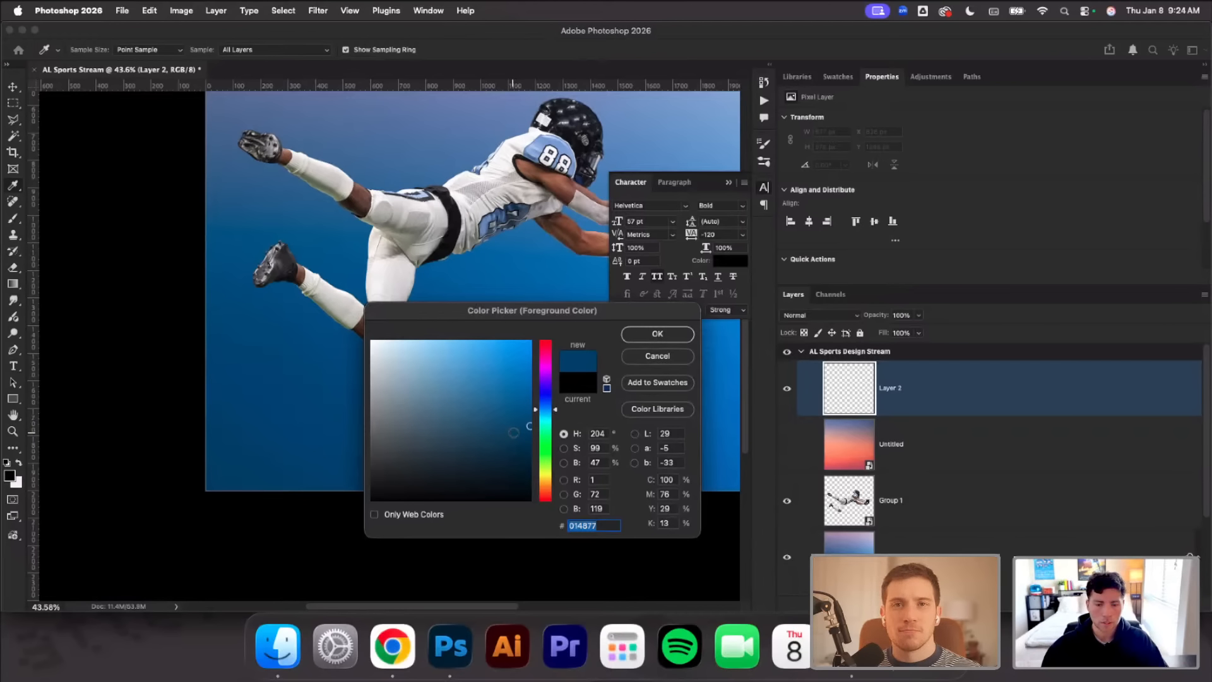
left_click_drag(523, 426, 511, 473)
left_click(639, 341)
key("b")
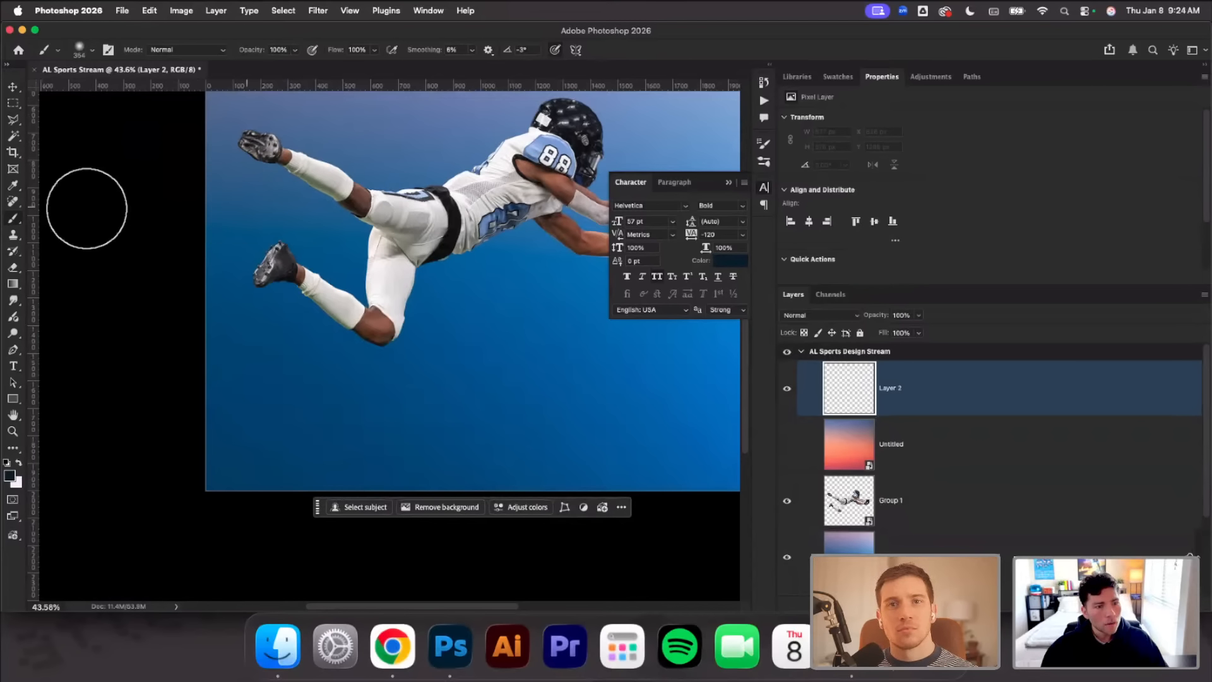
Reduce the soft brush to 175 px and paint a single navy dab below the player's torso on Layer 2
right_click(320, 254)
left_click_drag(440, 285, 433, 285)
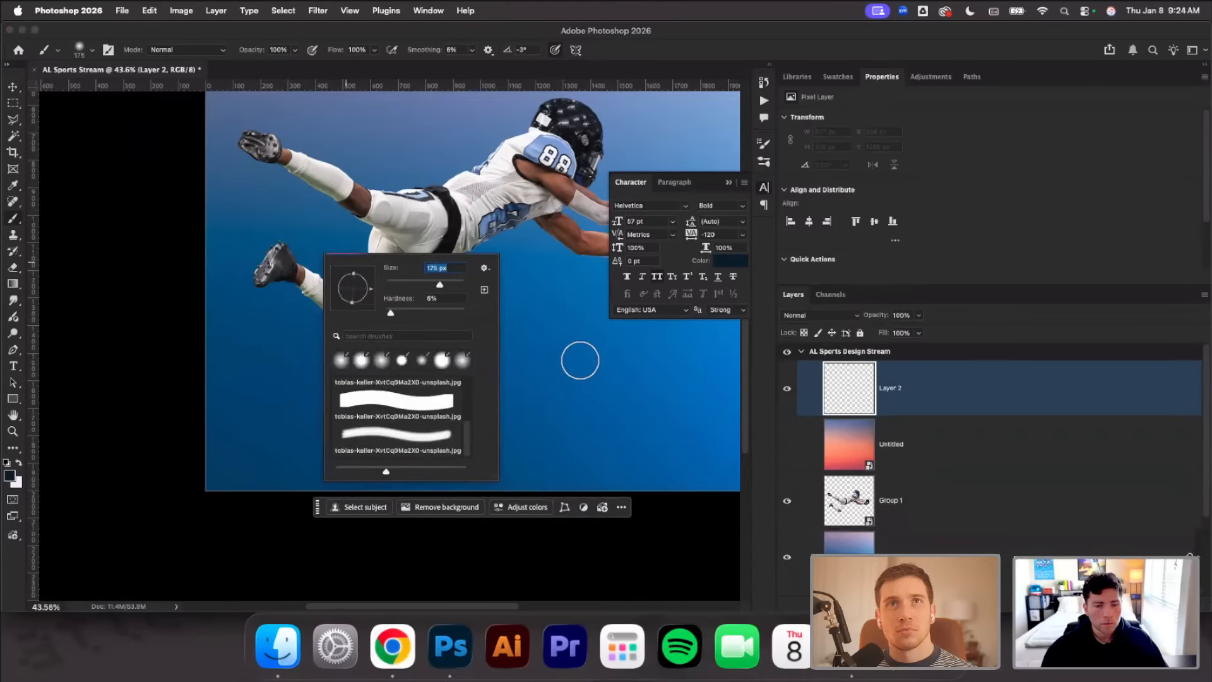
left_click(548, 337)
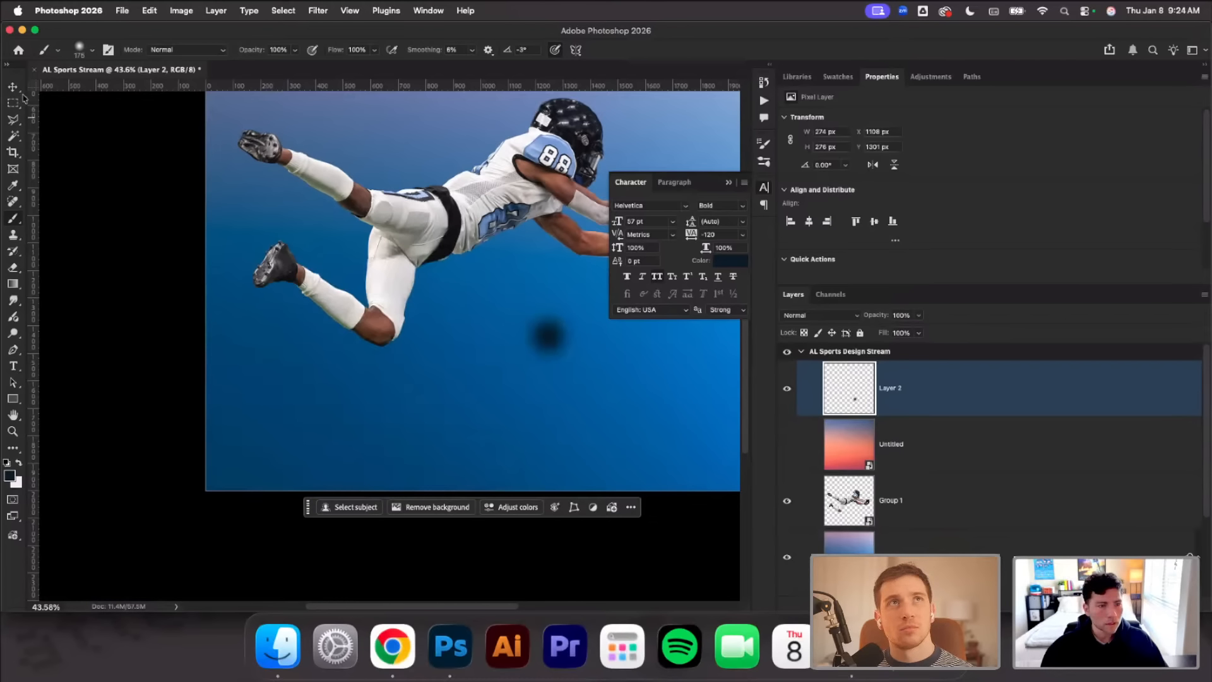
Distort the dab into a wide, flat ground shadow with flared lower corners and place it just below the bent knee
key("v")
left_click_drag(511, 373, 296, 374)
left_click_drag(586, 373, 739, 345)
left_click_drag(538, 319, 405, 392)
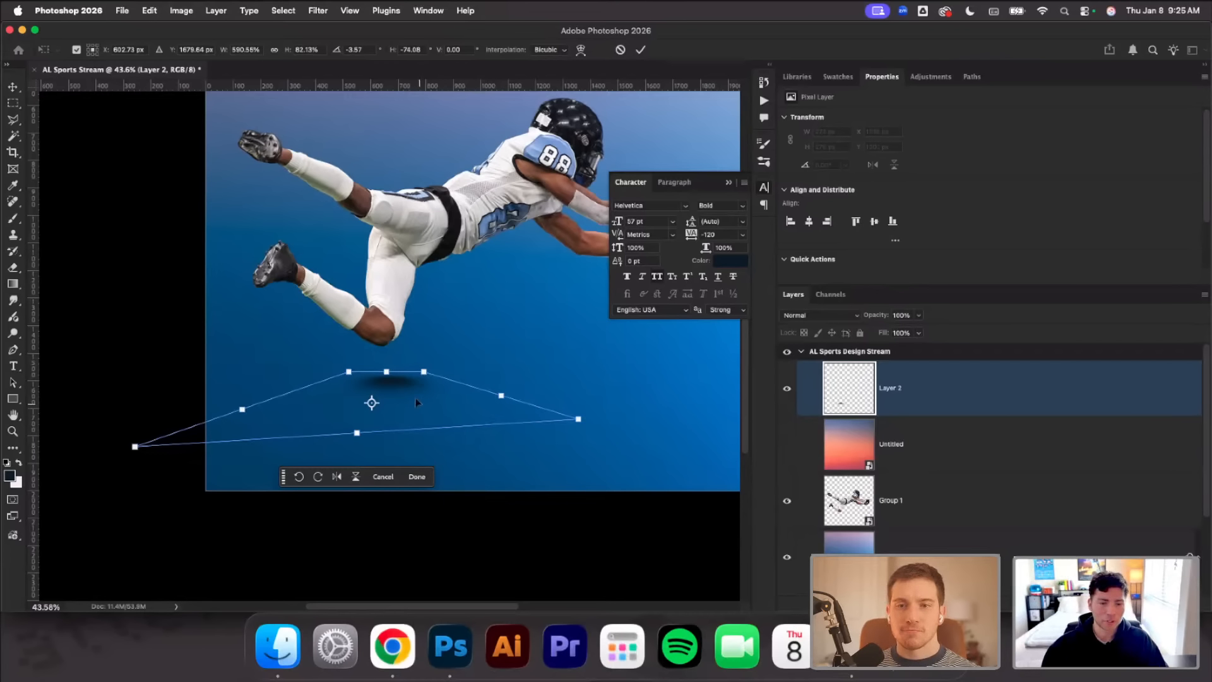
left_click_drag(415, 403, 420, 375)
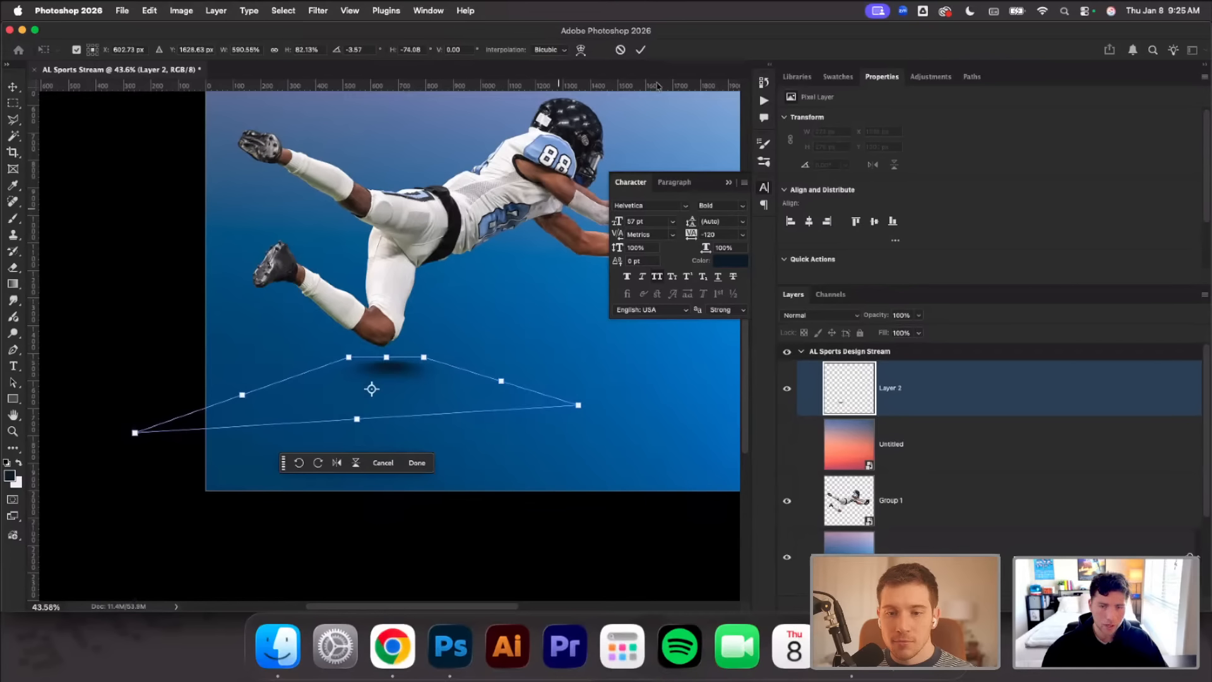
left_click(642, 54)
Squash the knee shadow to about 73% height, stretch its lower left corner outward, rotate it slightly and recenter it under the knee
left_click(498, 309)
scroll(472, 350, "left", 3)
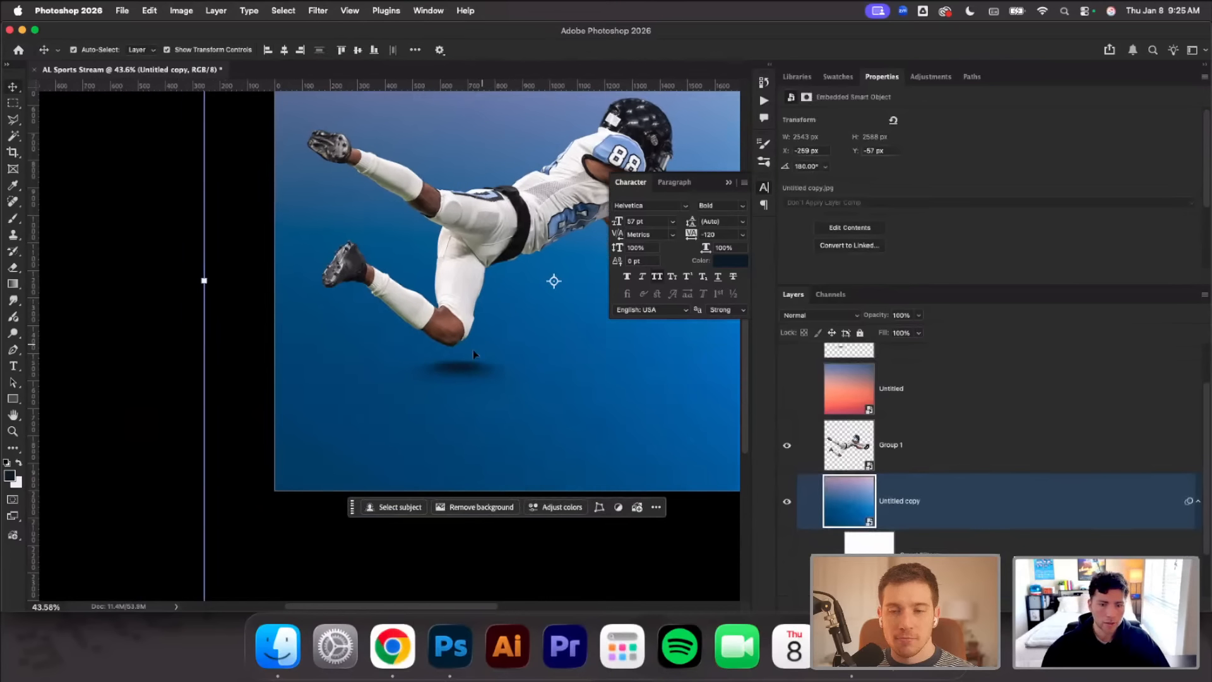
scroll(472, 350, "up", 3)
left_click(434, 419)
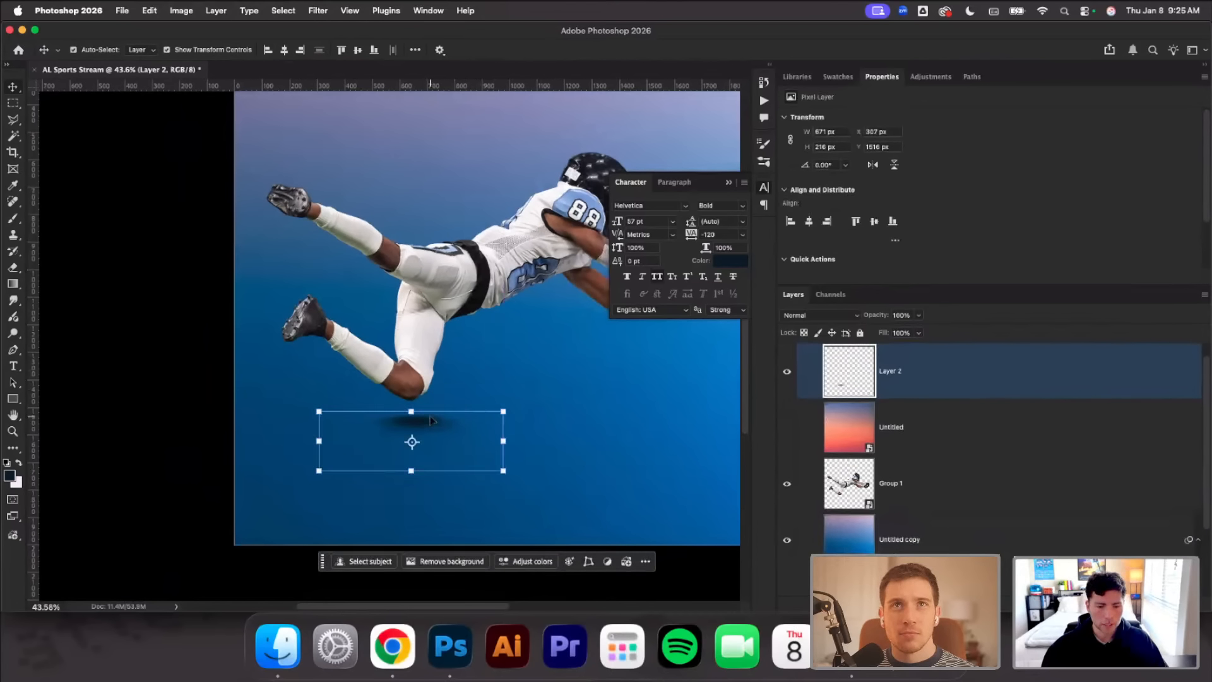
left_click_drag(411, 417, 411, 427)
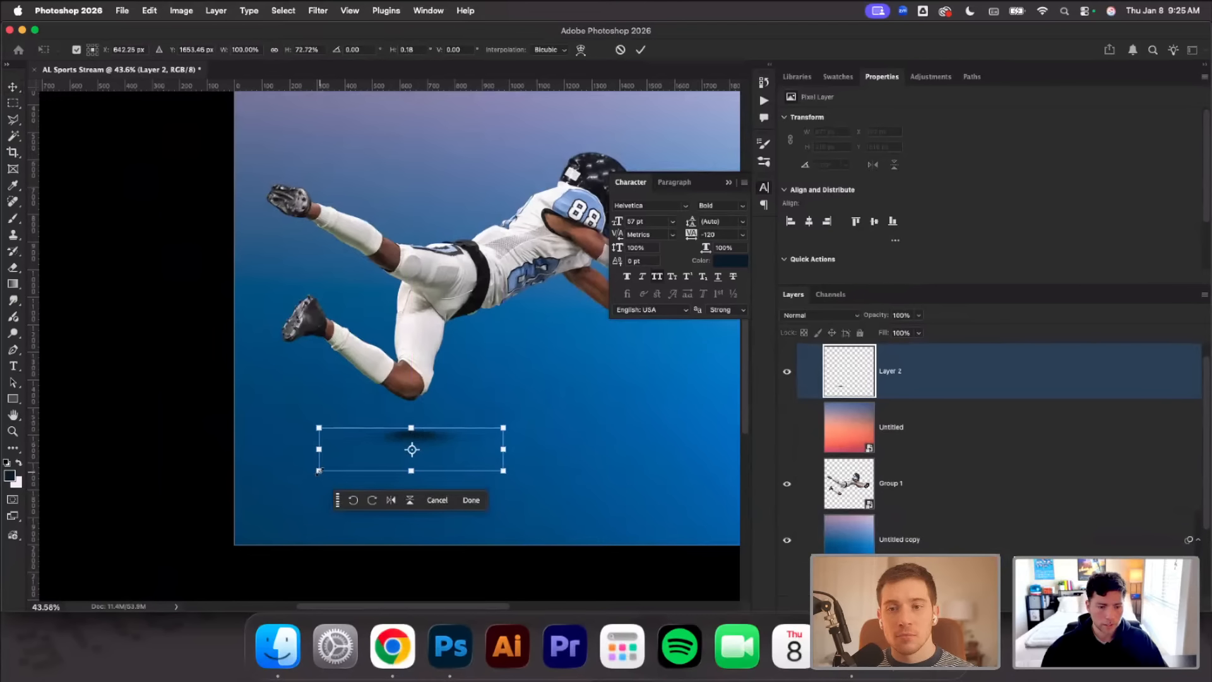
left_click_drag(319, 471, 99, 509)
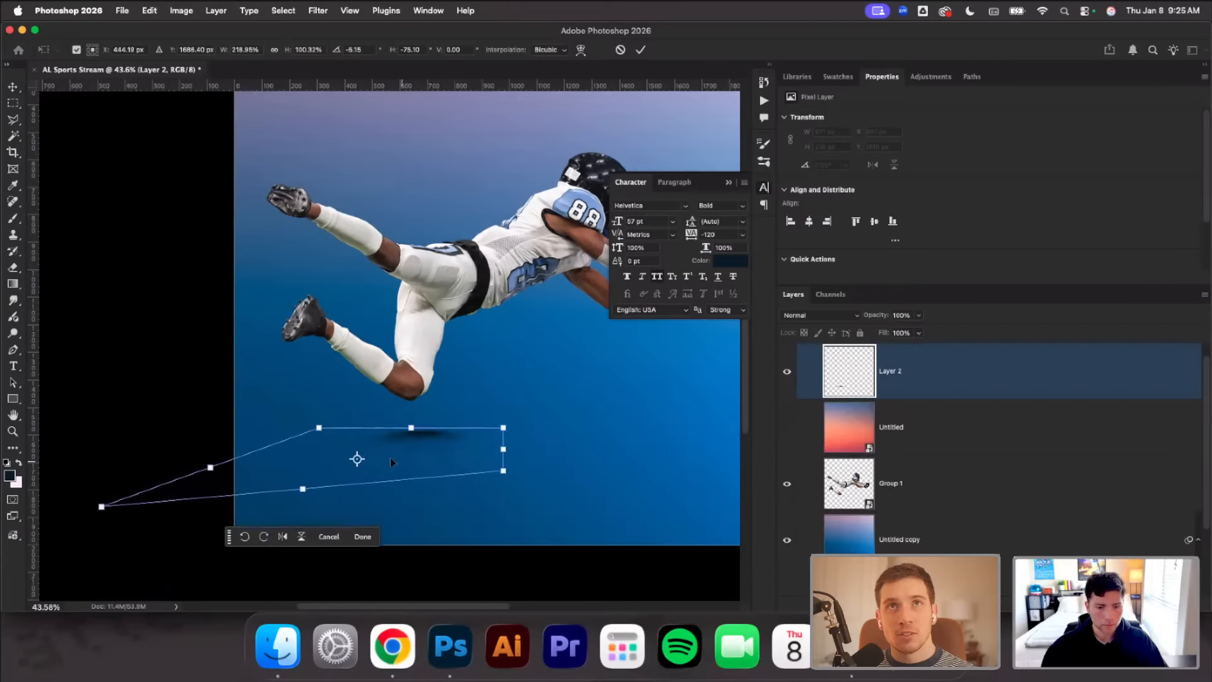
mouse_move(456, 439)
left_mouse_down()
mouse_move(434, 439)
mouse_move(444, 437)
left_mouse_up()
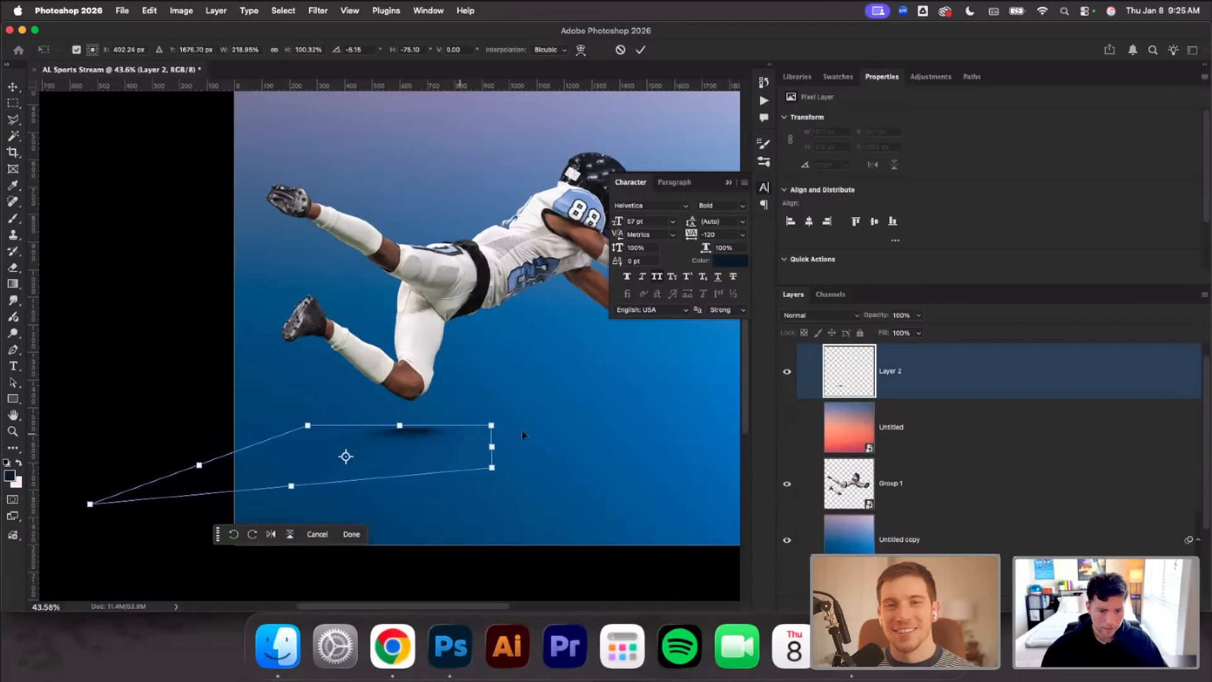
left_click_drag(535, 435, 550, 423)
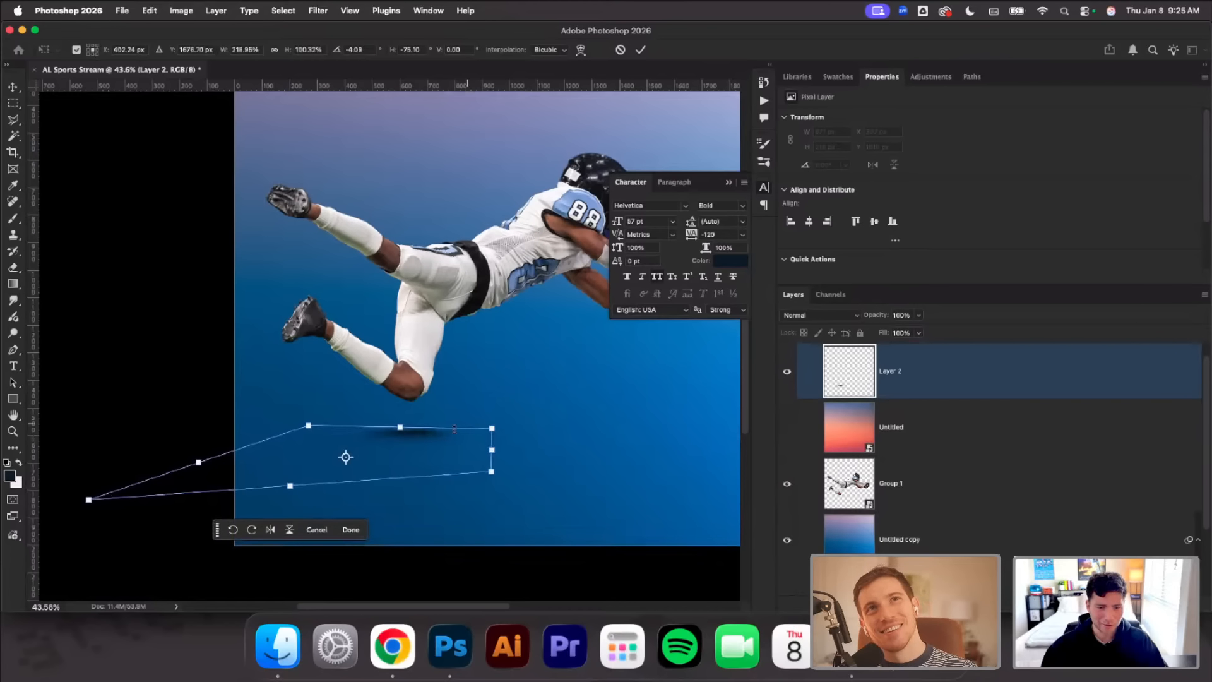
left_click_drag(449, 435, 451, 430)
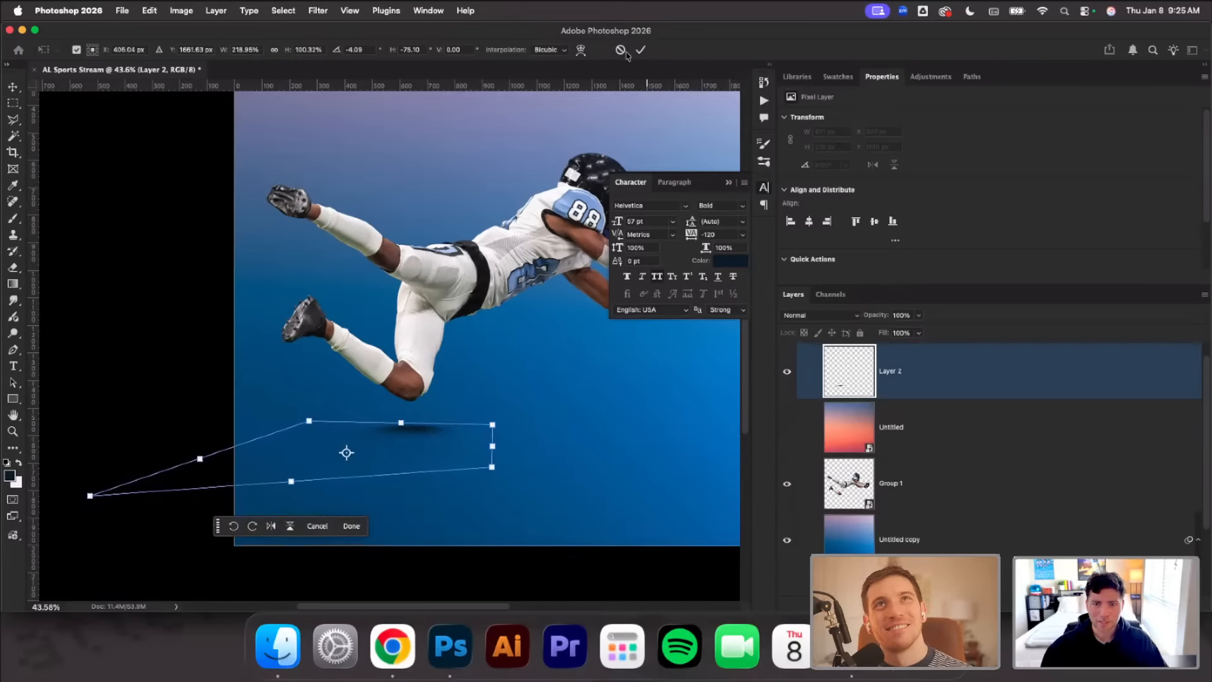
key("Return")
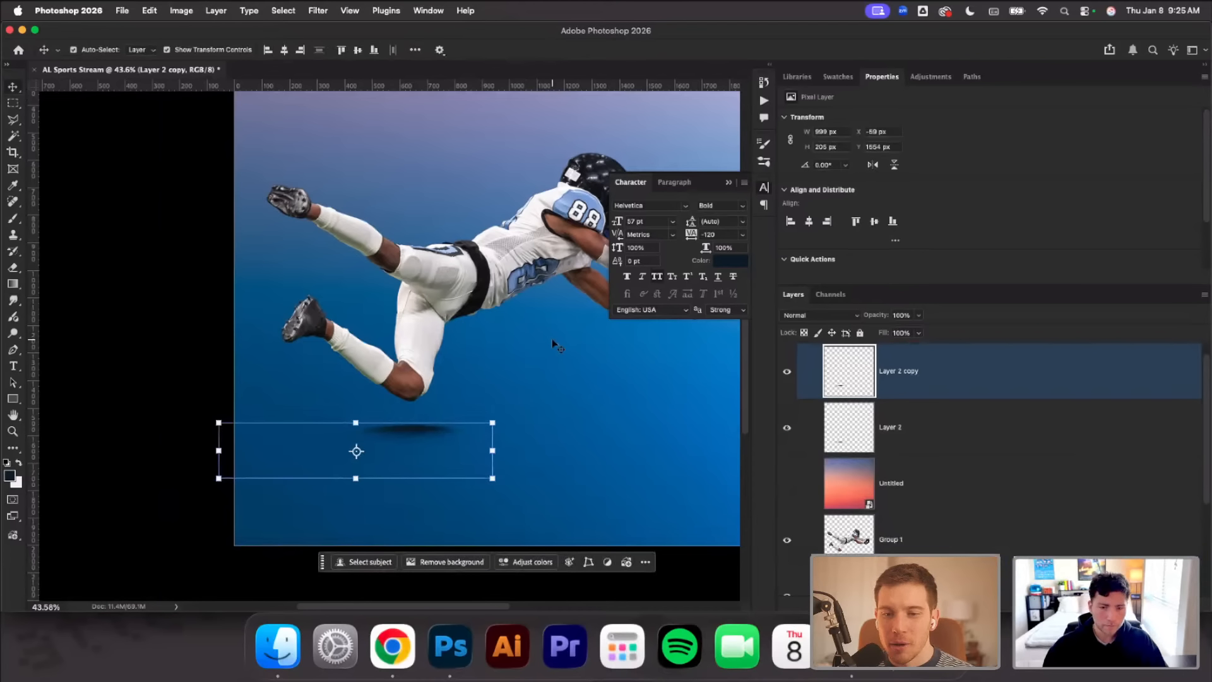
Undo the duplicate of the knee shadow layer along with its slight move
left_click(495, 344, "super")
scroll(471, 421, "right", 5)
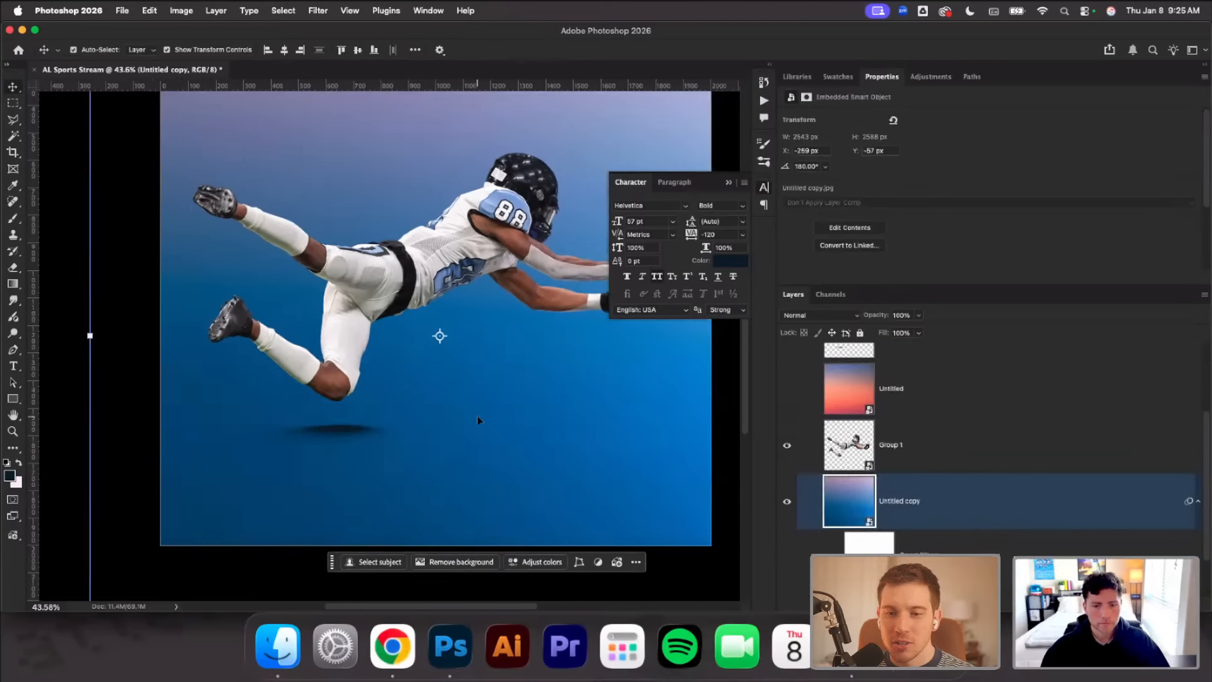
mouse_move(318, 423)
left_mouse_down()
mouse_move(329, 421)
mouse_move(319, 421)
left_mouse_up()
key("super+z")
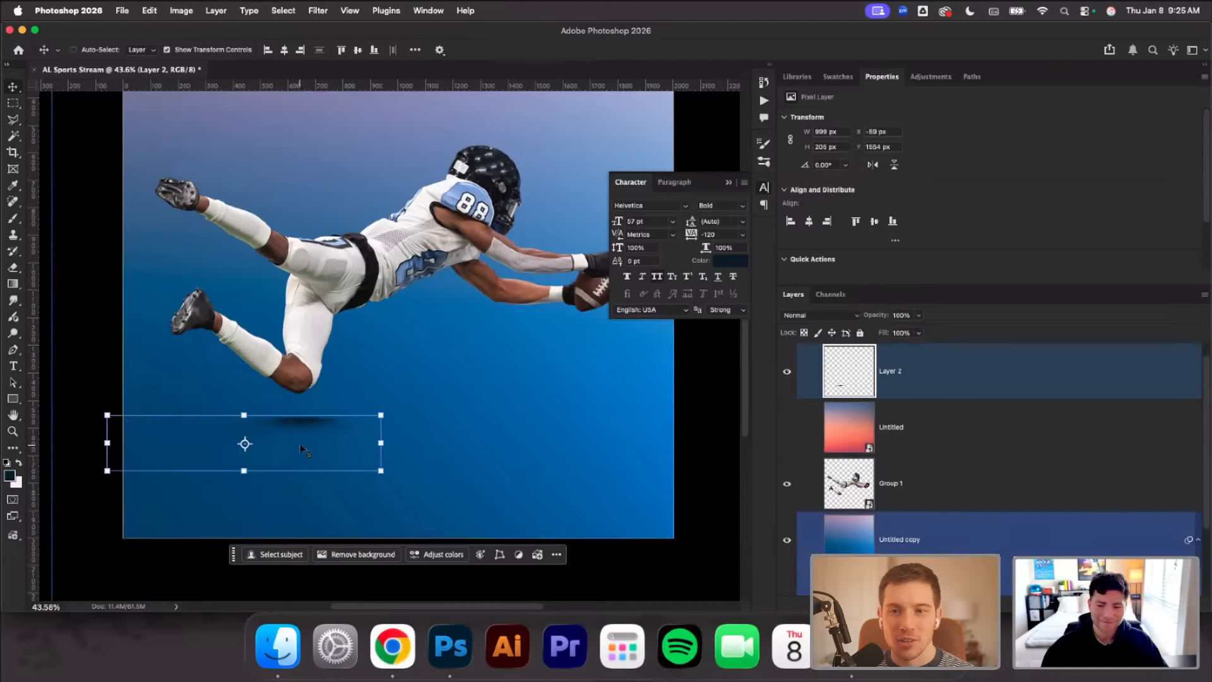
Duplicate the knee shadow, stretch the copy outward at its lower left corner and shift it left, at 36% opacity
key("super+j")
key("super+t")
left_click_drag(108, 470, 63, 490)
left_click_drag(315, 427, 260, 426)
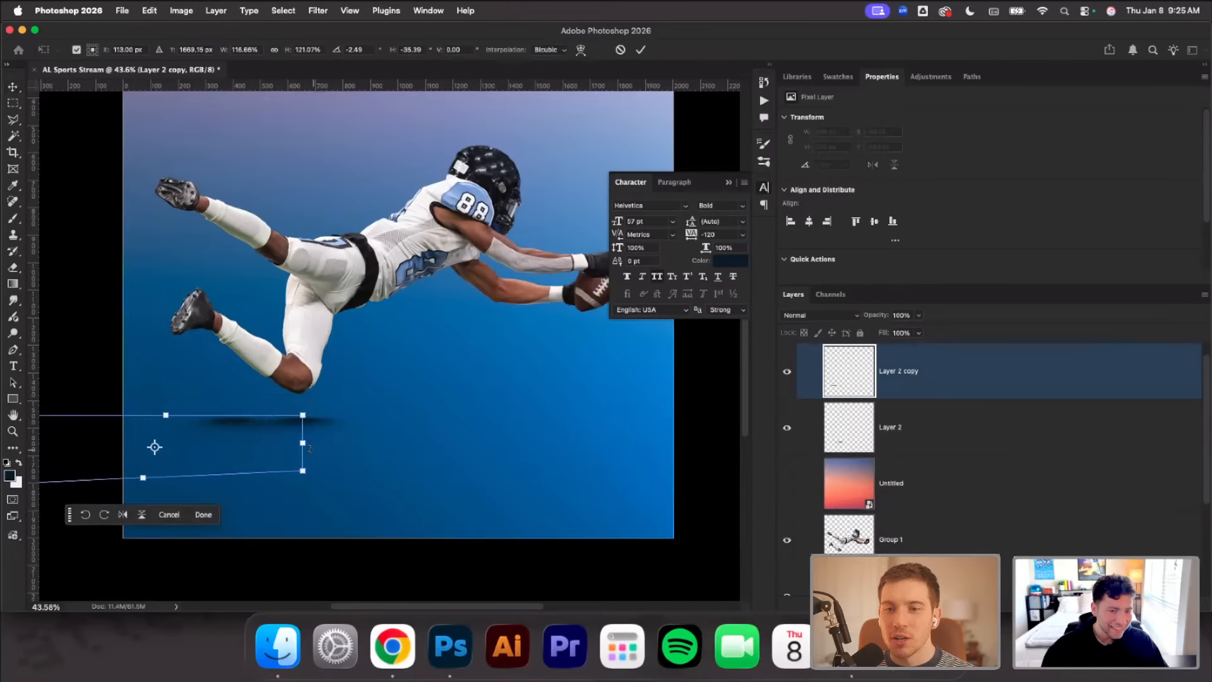
left_click_drag(303, 444, 263, 436)
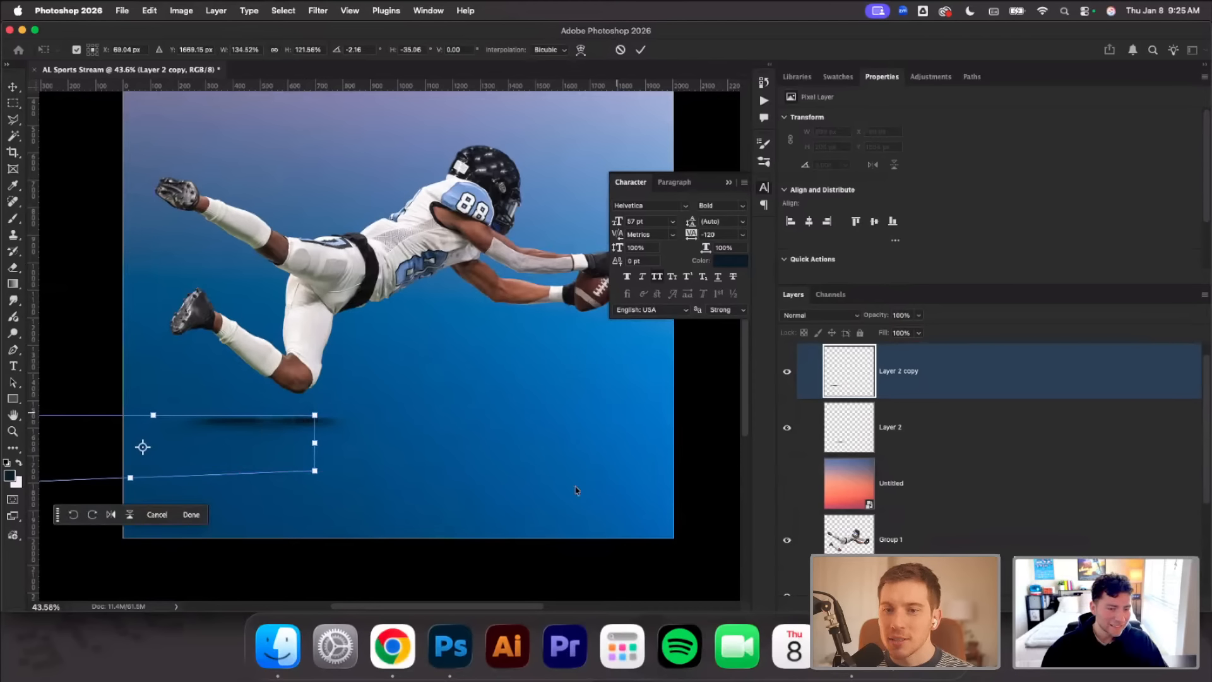
left_click_drag(871, 320, 814, 329)
key("Return")
Stretch the lower left corner of the faded knee shadow copy further out and shift it slightly left
scroll(470, 308, "left", 5)
scroll(470, 308, "down", 2)
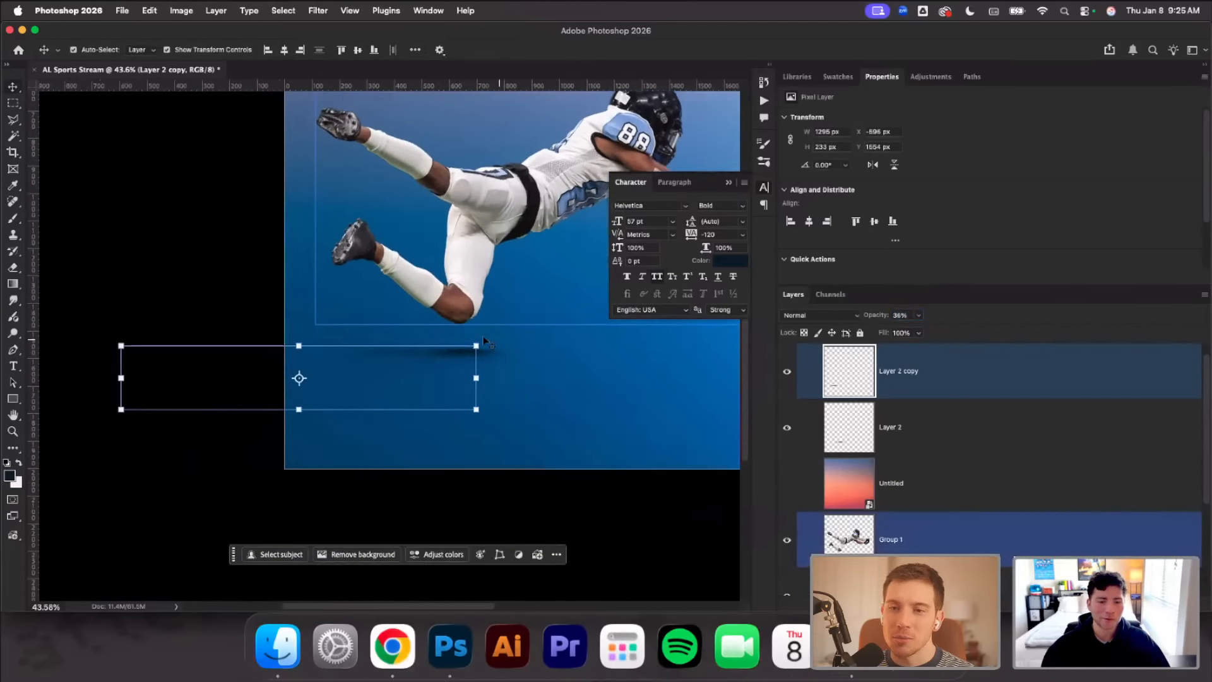
left_click(231, 250)
left_click(392, 350)
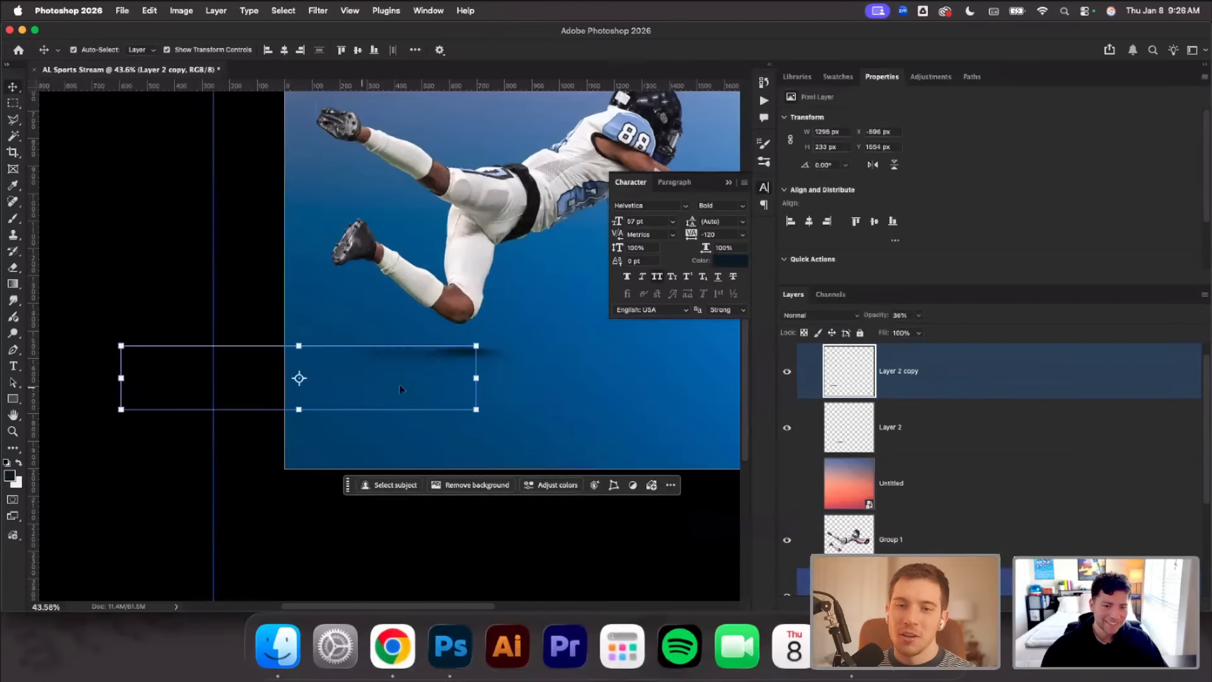
left_click_drag(121, 410, 59, 447)
left_click_drag(421, 362, 408, 362)
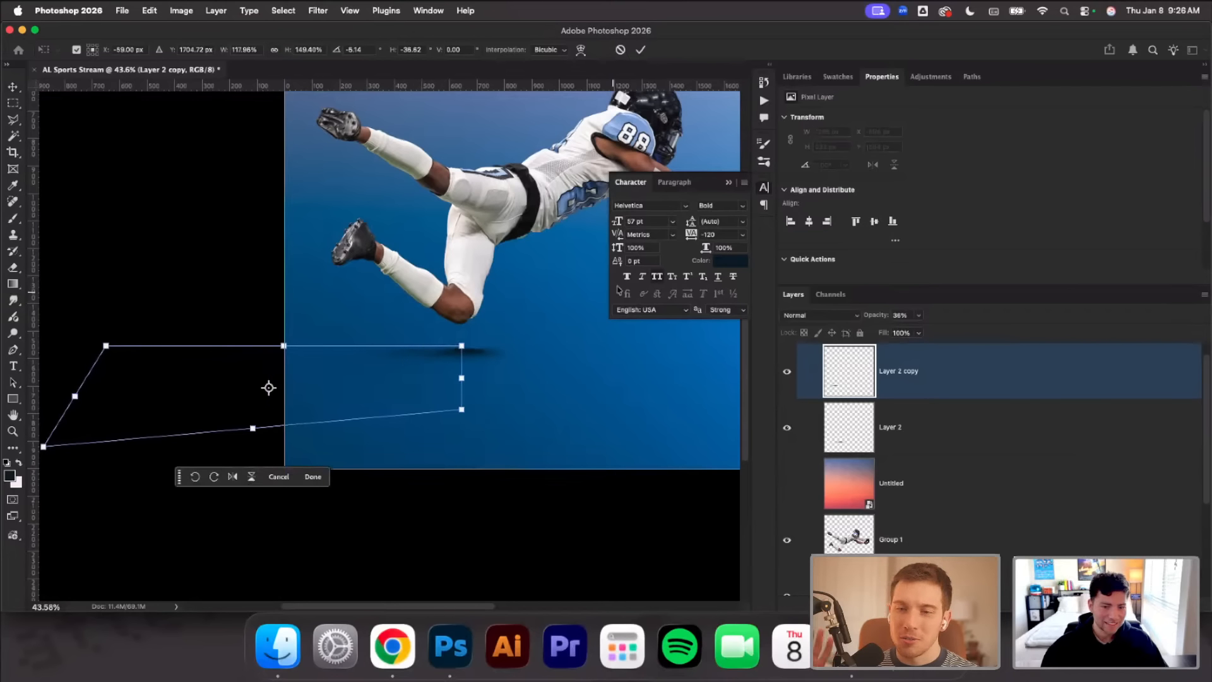
left_click(639, 51)
left_click(566, 322)
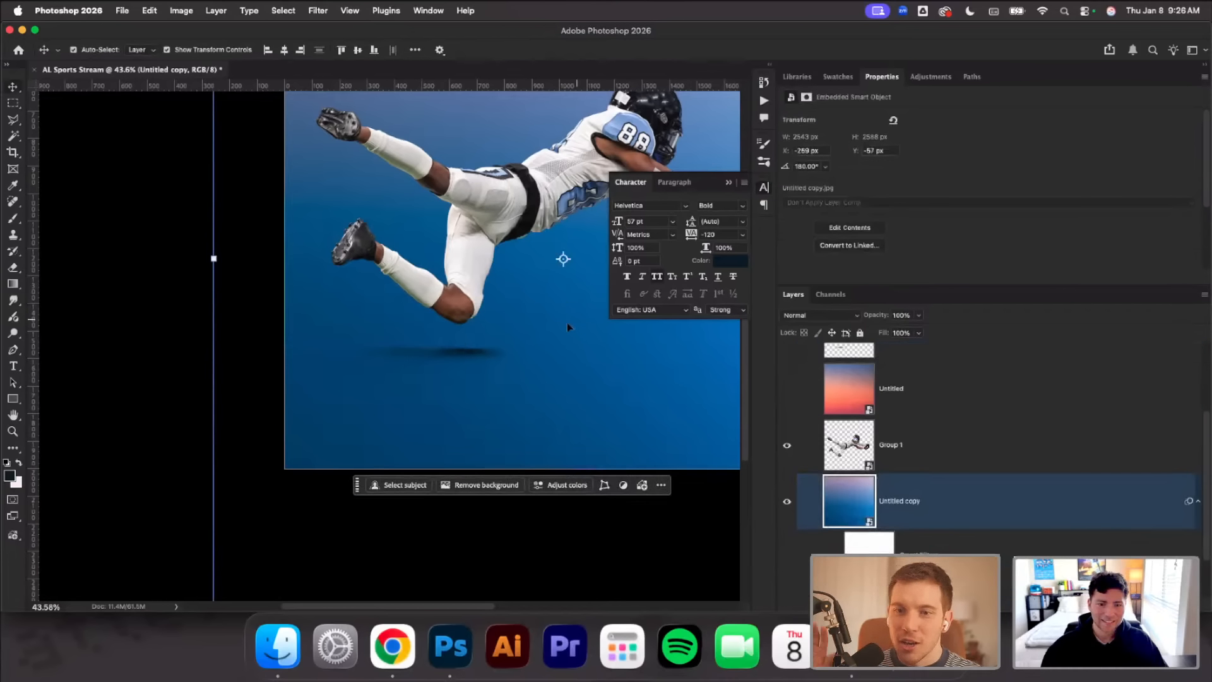
Duplicate the dark knee shadow on Layer 2 and place the copy below the player's outstretched arms
scroll(545, 333, "right", 3)
scroll(542, 333, "up", 2)
scroll(538, 335, "right", 2)
scroll(538, 335, "up", 2)
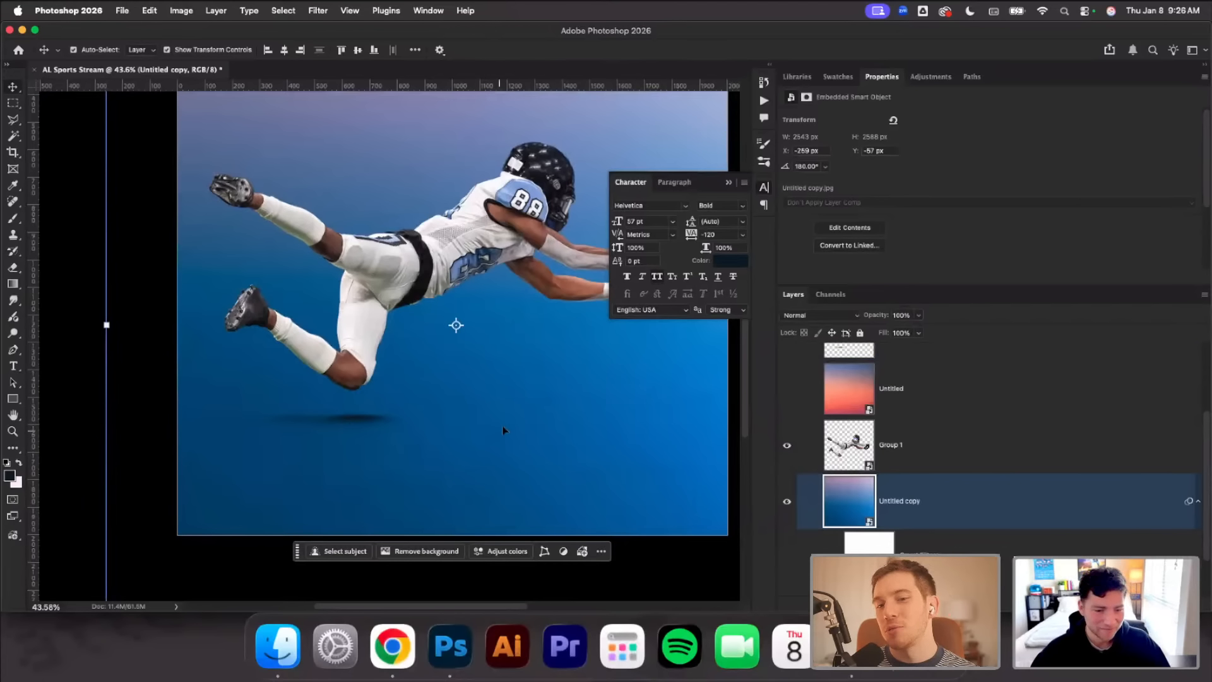
scroll(411, 418, "down", 1)
left_click(357, 416)
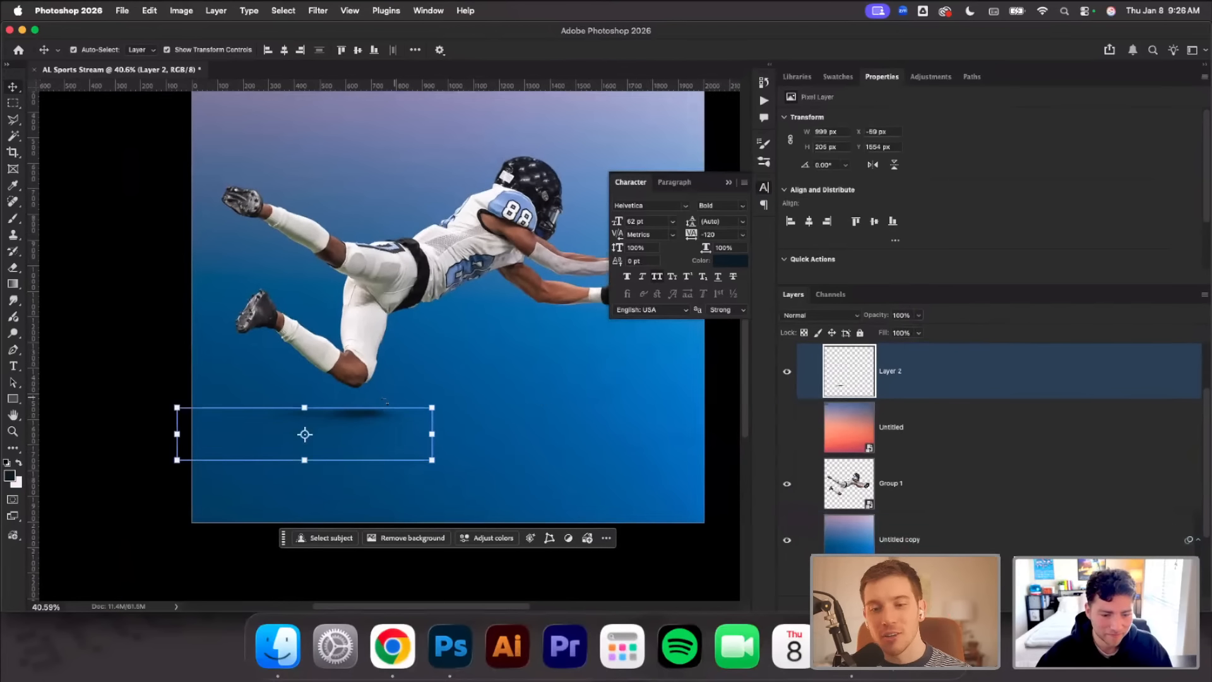
left_click(573, 392, "alt")
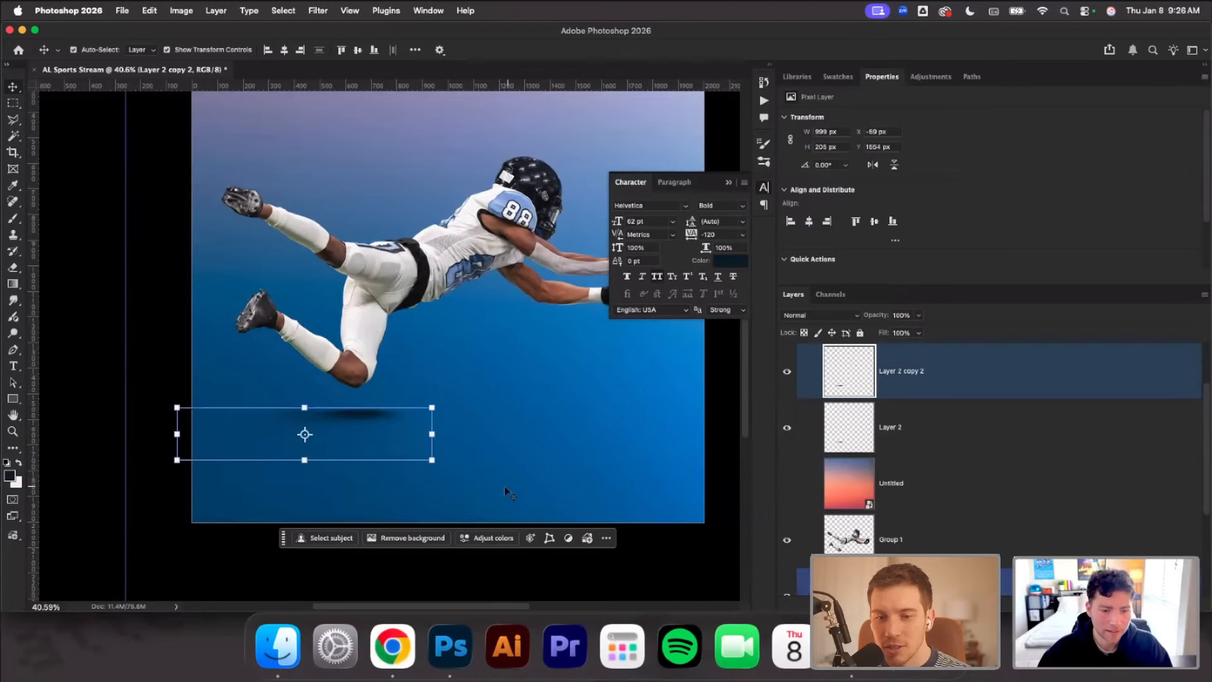
left_click_drag(369, 404, 570, 374)
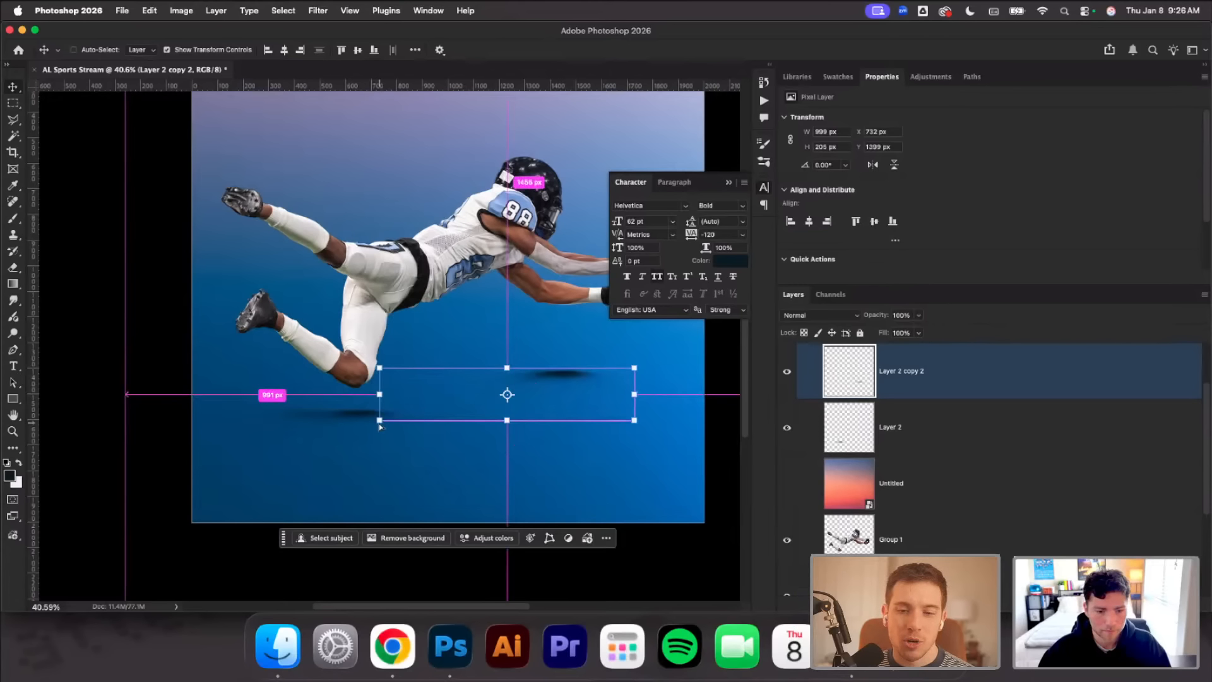
Distort the arm shadow by flaring both lower corners outward, enlarge it slightly and set its opacity to 46%
left_click_drag(379, 421, 203, 459)
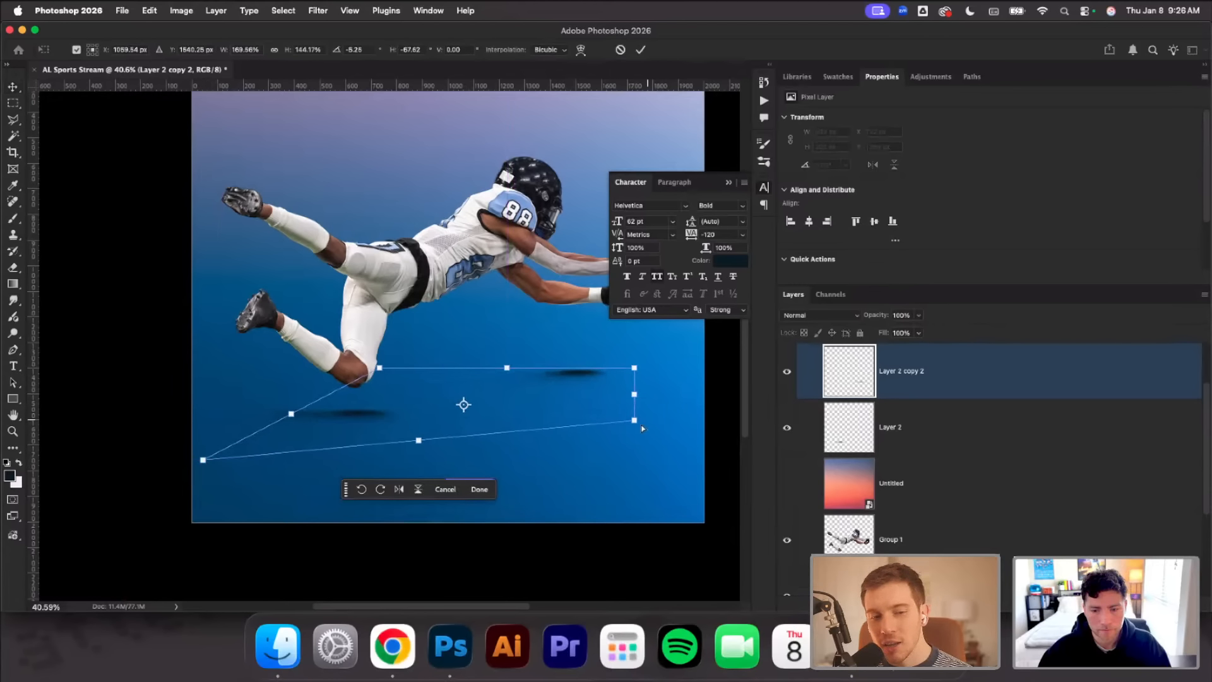
left_click_drag(635, 420, 697, 434)
left_click_drag(603, 389, 592, 388)
left_click_drag(877, 316, 839, 321)
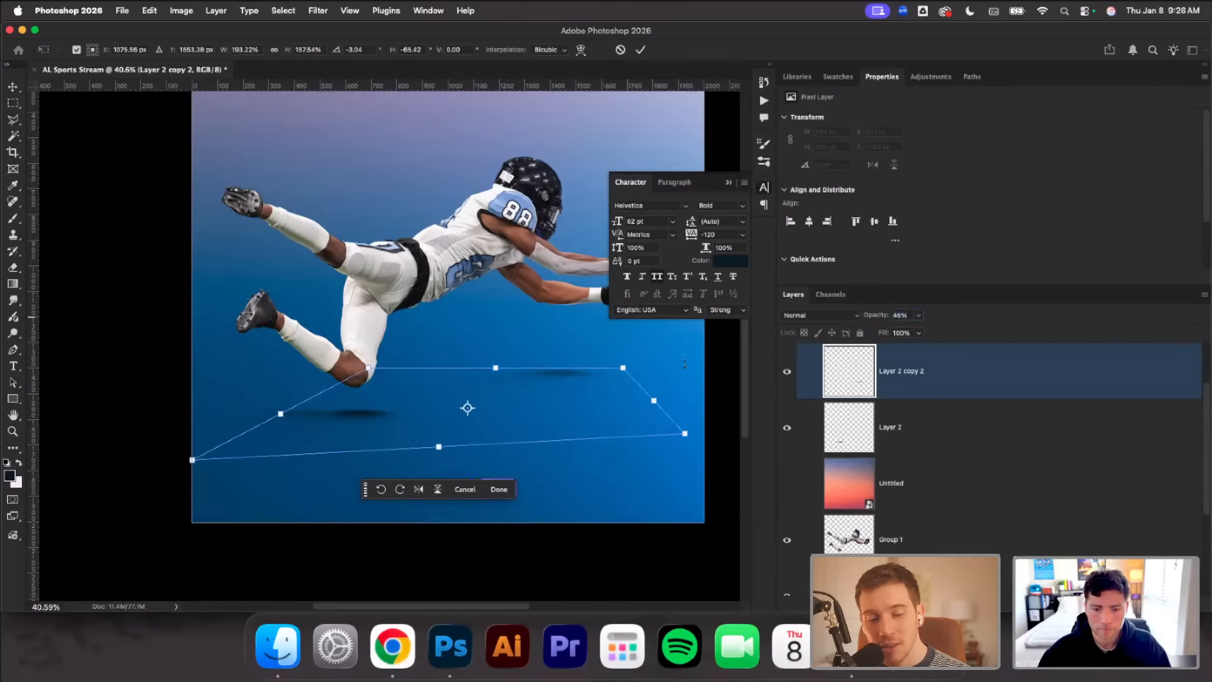
left_click_drag(496, 369, 555, 380)
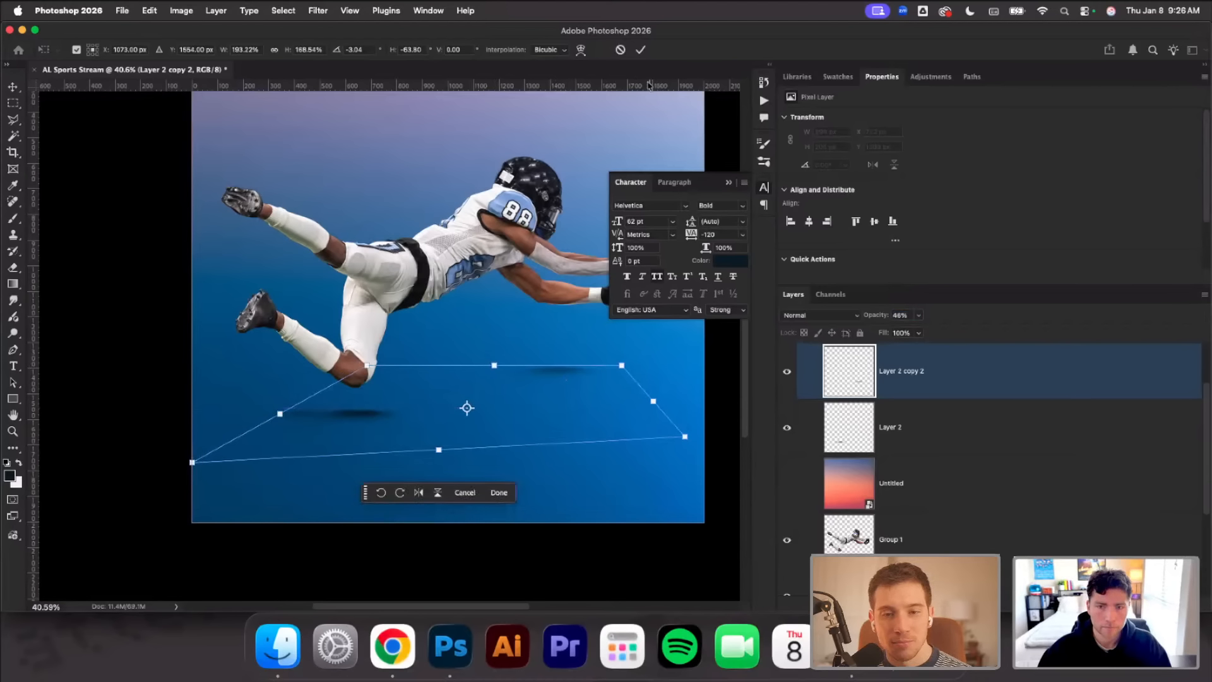
left_click(640, 49)
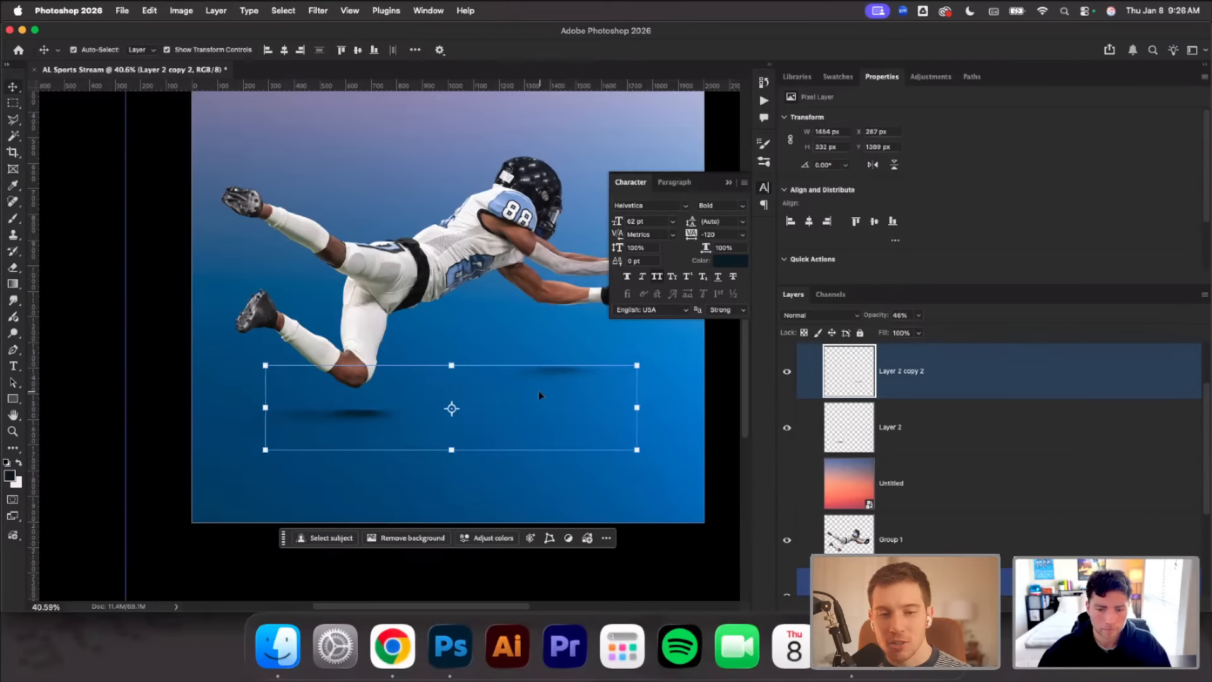
Duplicate the arm shadow, enlarge the copy to about 133%, stretch its lower left corner outward and shift it left
left_click(560, 373)
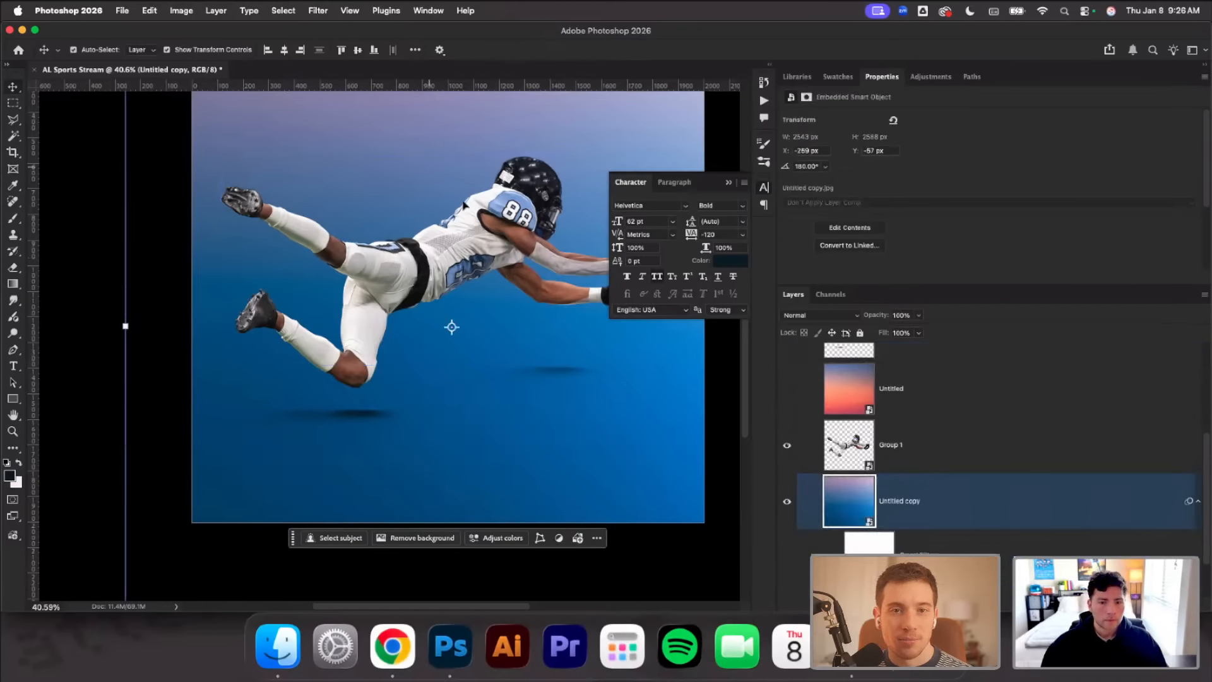
left_click(560, 372)
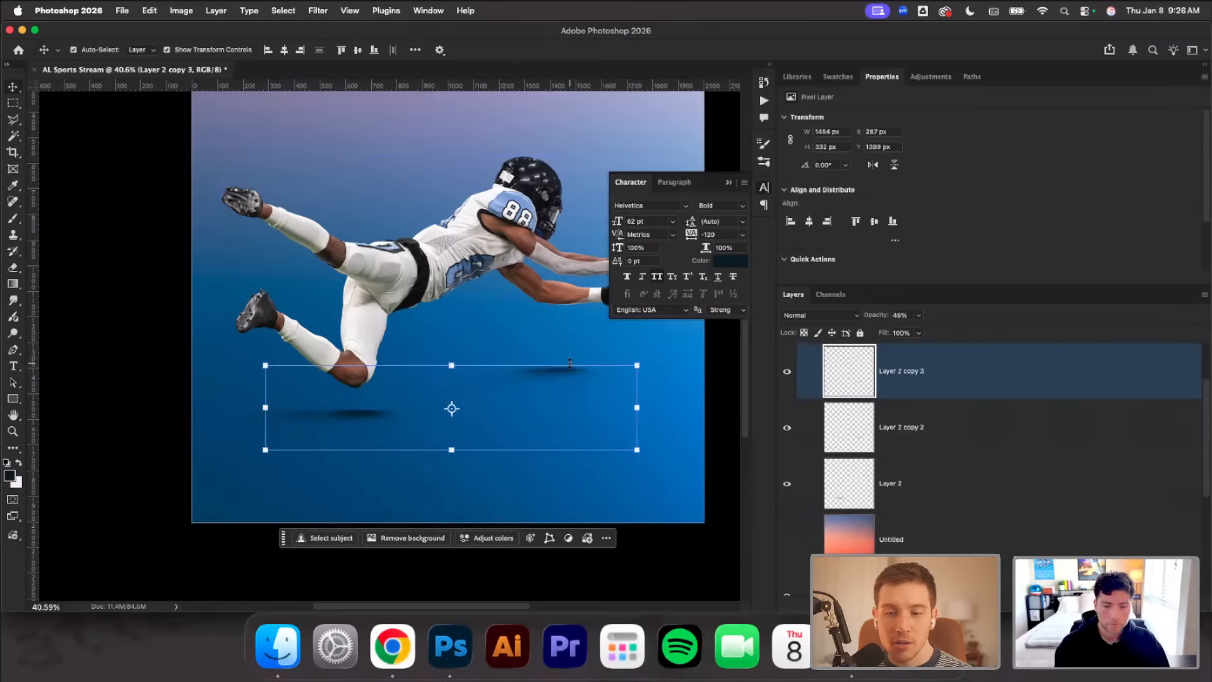
left_click_drag(260, 452, 204, 464)
left_click_drag(633, 423, 572, 436)
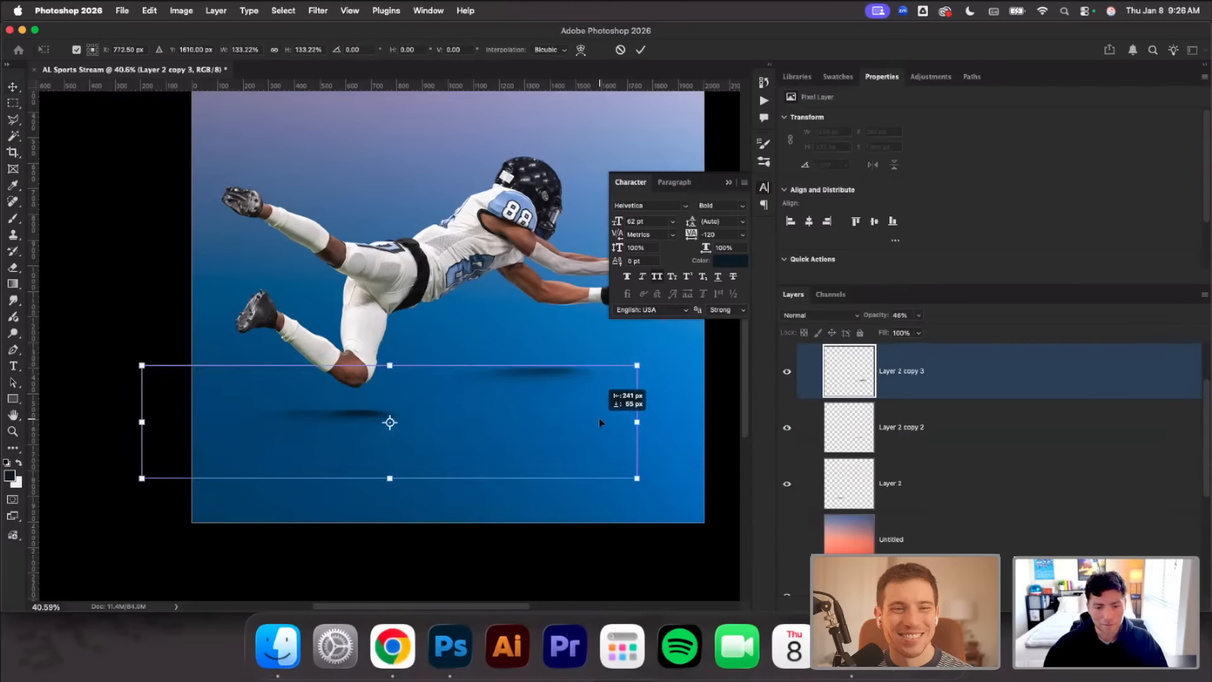
left_click_drag(141, 478, 97, 519)
left_click_drag(574, 407, 536, 408)
left_click(641, 49)
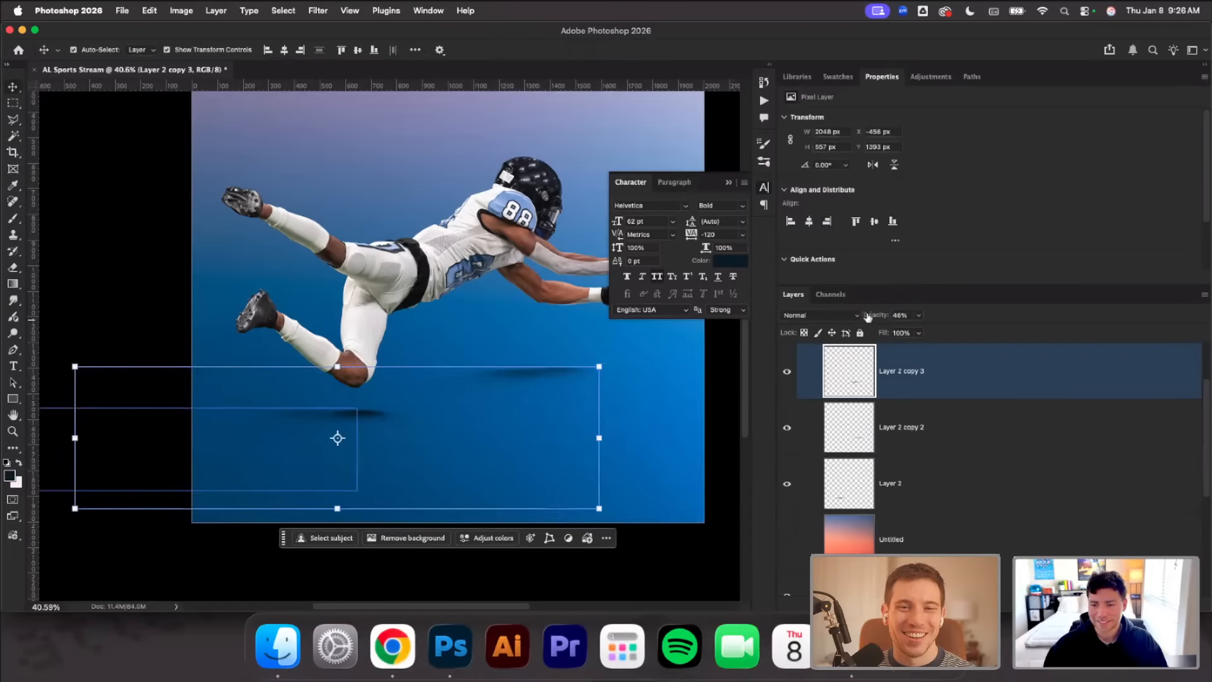
Lower the opacity of the enlarged arm shadow copy to 17% and deselect it
mouse_move(875, 317)
left_mouse_down()
mouse_move(844, 321)
mouse_move(855, 317)
left_mouse_up()
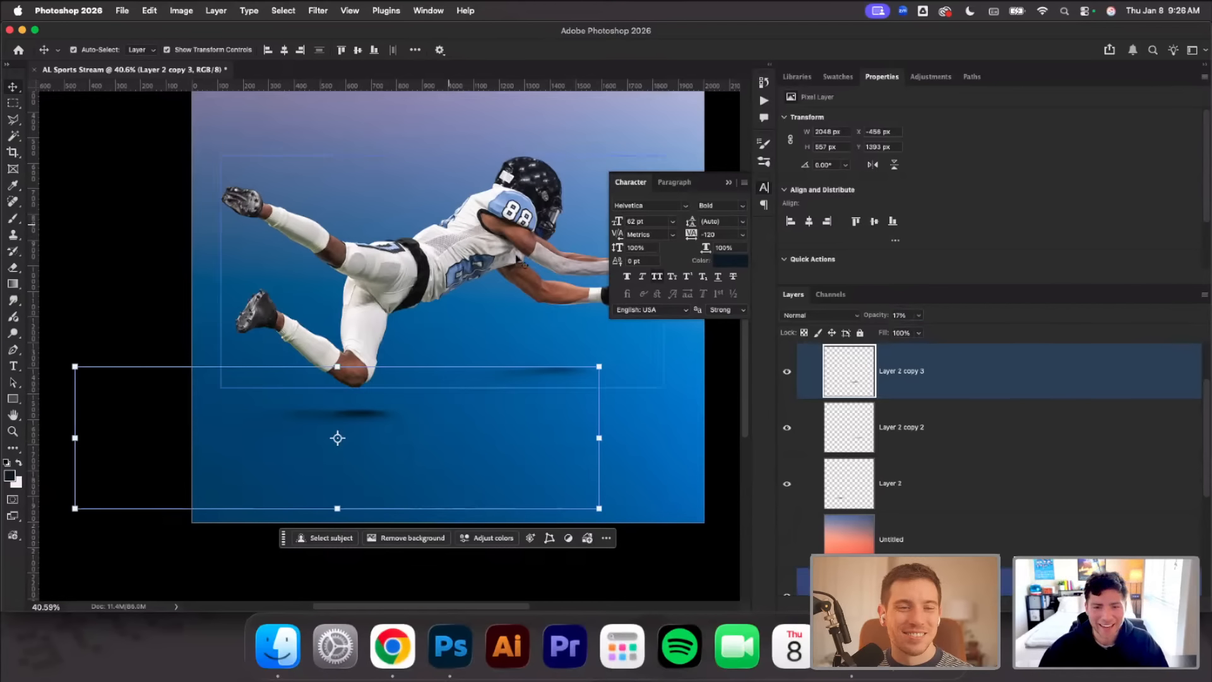
left_click(145, 149)
scroll(360, 205, "right", 5)
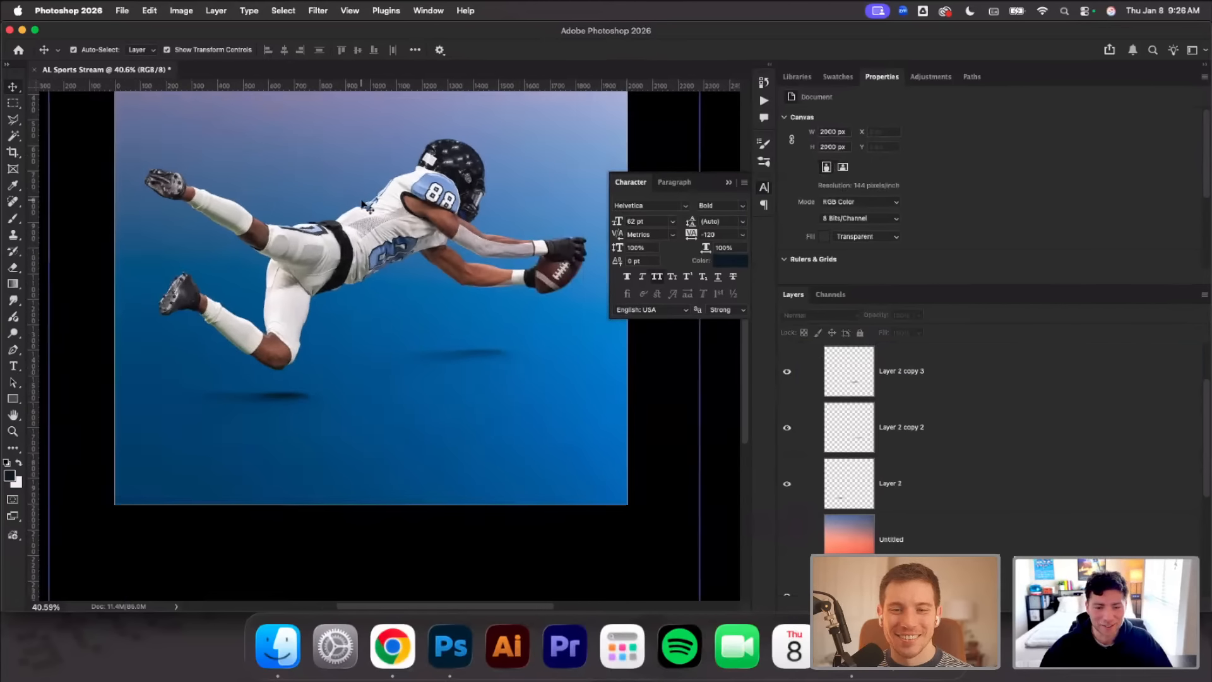
Duplicate the arm shadow on Layer 2 copy 2, enlarge the copy to about 299% and place it beneath the torso
left_click_drag(452, 350, 459, 352)
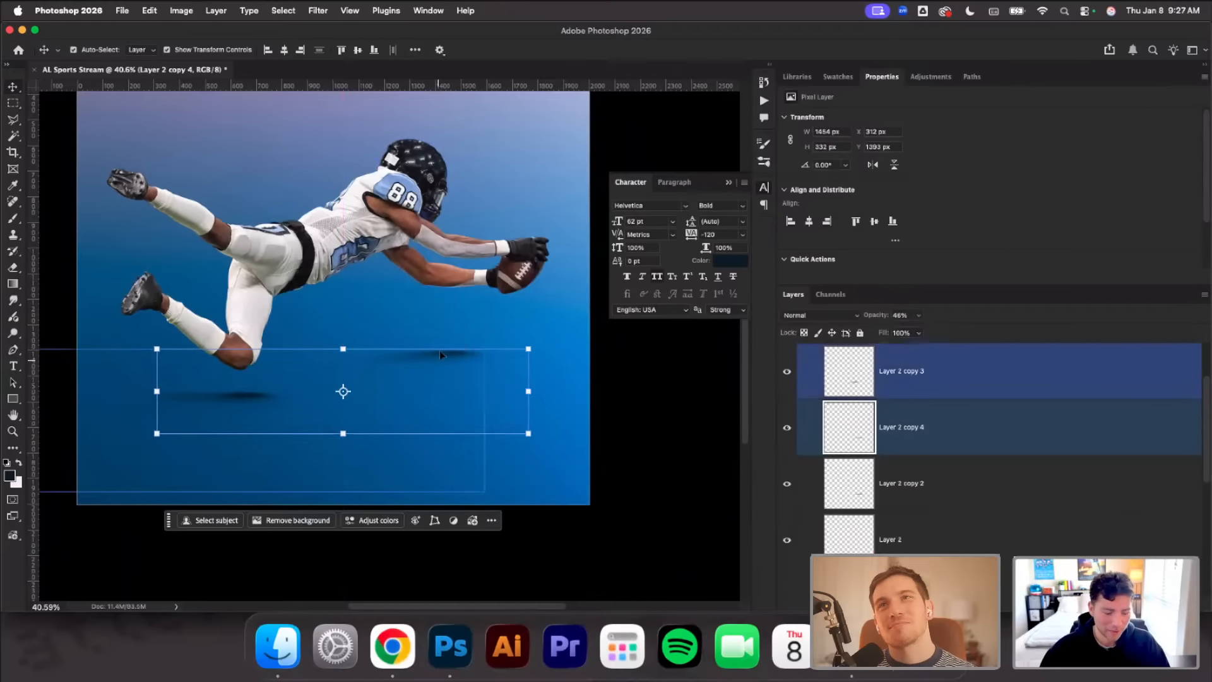
left_click_drag(349, 347, 358, 265)
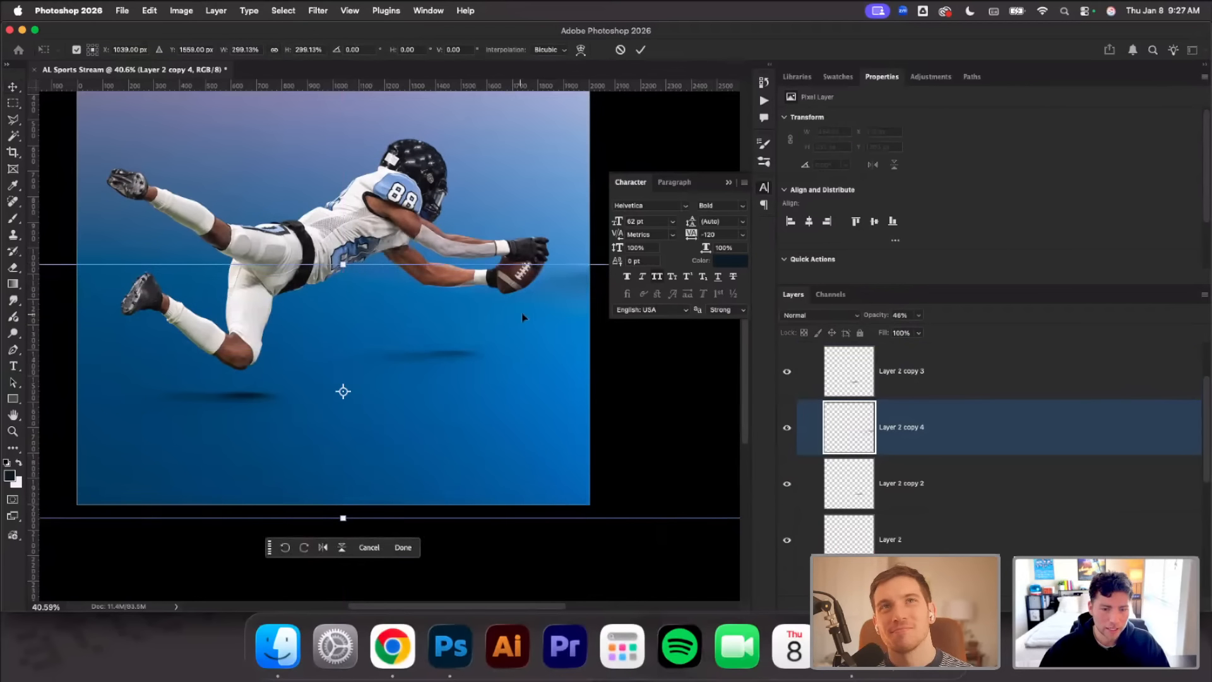
left_click_drag(523, 314, 271, 393)
left_click_drag(541, 399, 476, 414)
scroll(462, 408, "down", 2)
scroll(457, 409, "left", 2)
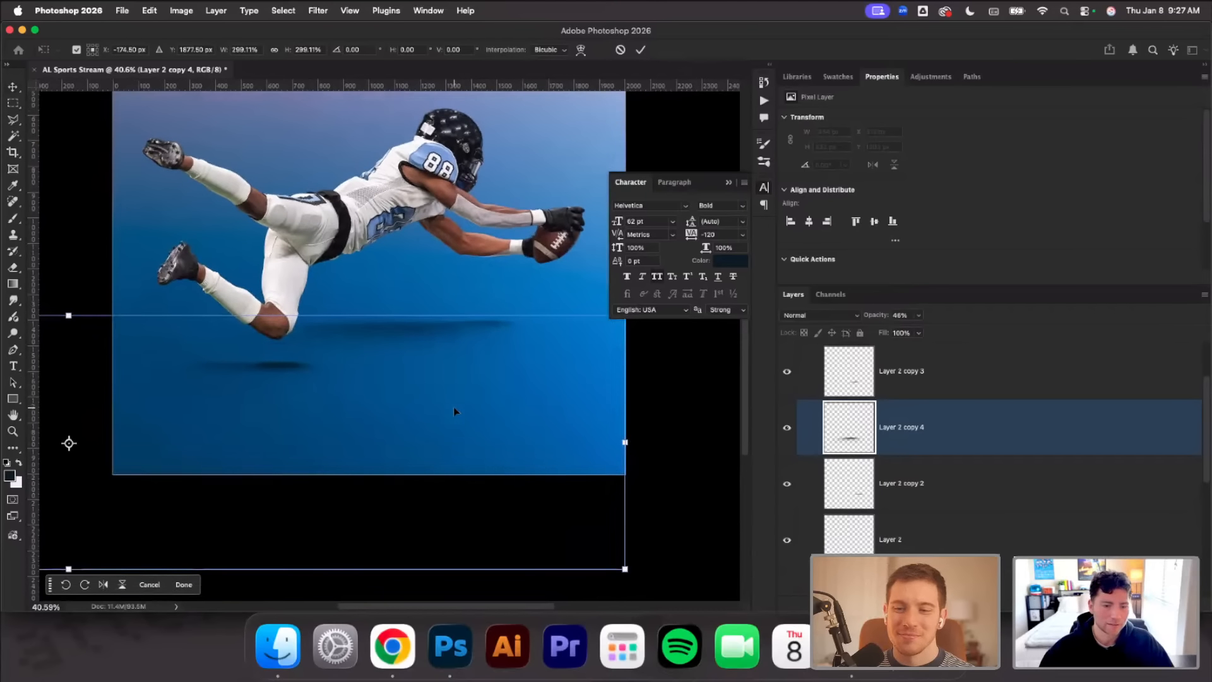
Enlarge the torso shadow further to about 5386 x 1230 px, reposition it under the body and set its opacity to 18%
scroll(494, 442, "down", 3)
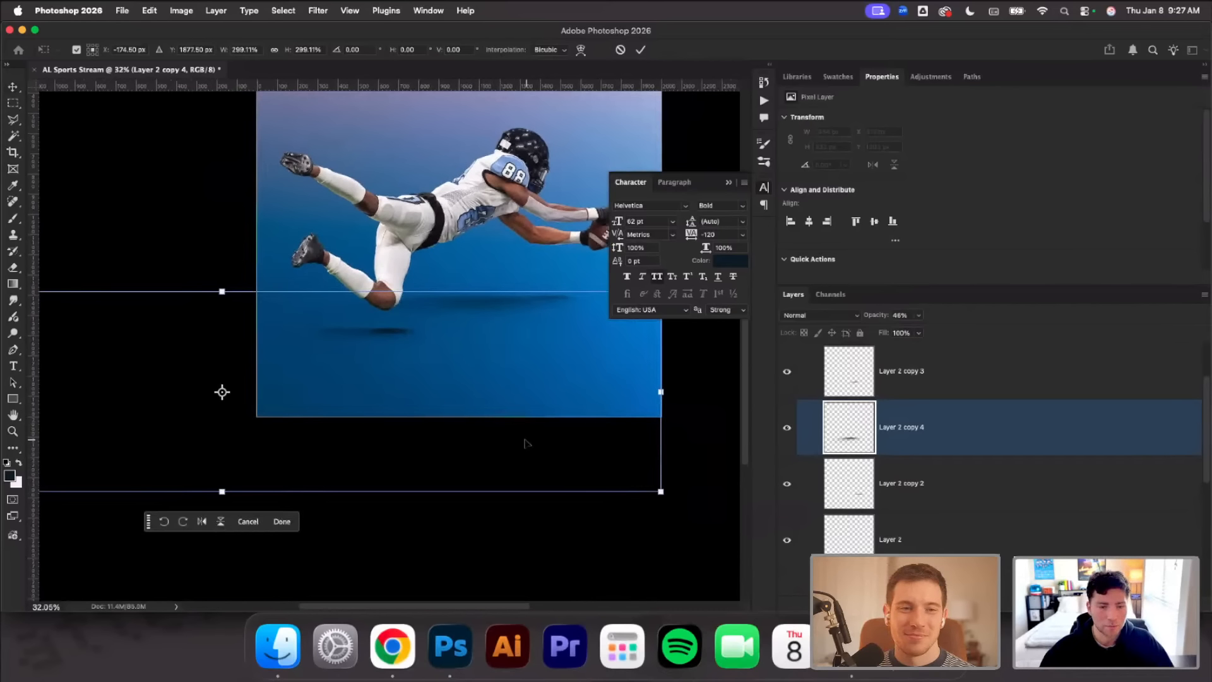
scroll(511, 428, "down", 2)
scroll(512, 428, "down", 1)
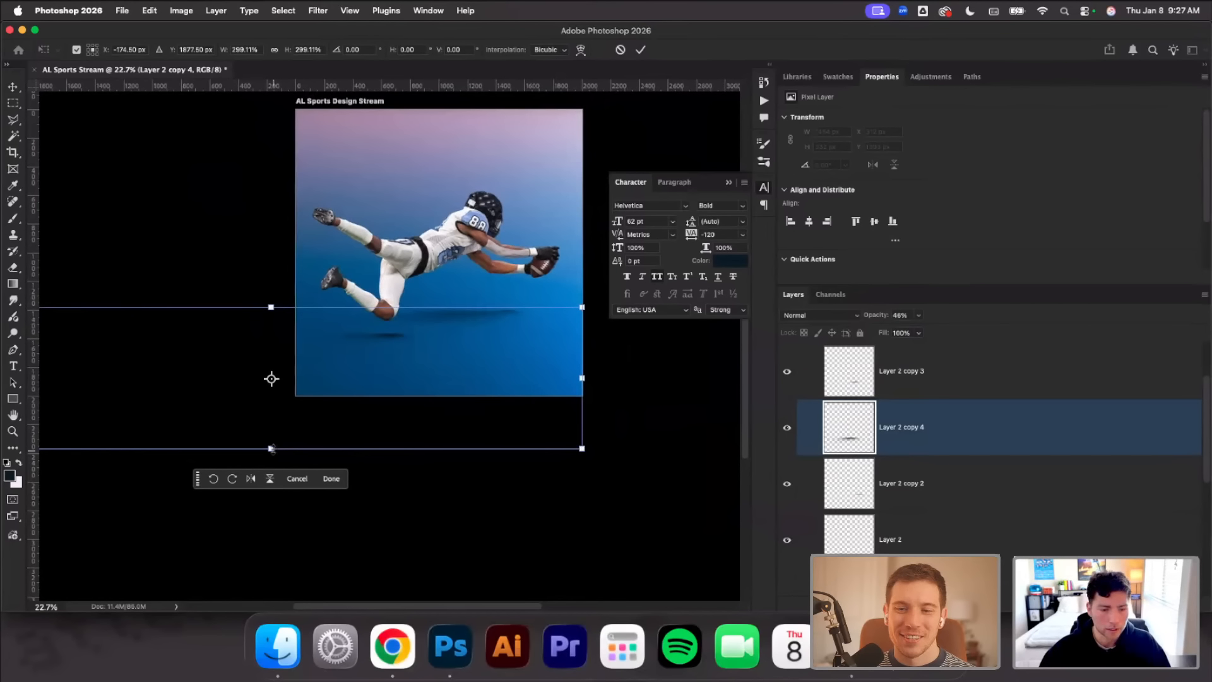
left_click_drag(271, 449, 271, 476)
left_click_drag(520, 377, 503, 350)
left_click(641, 50)
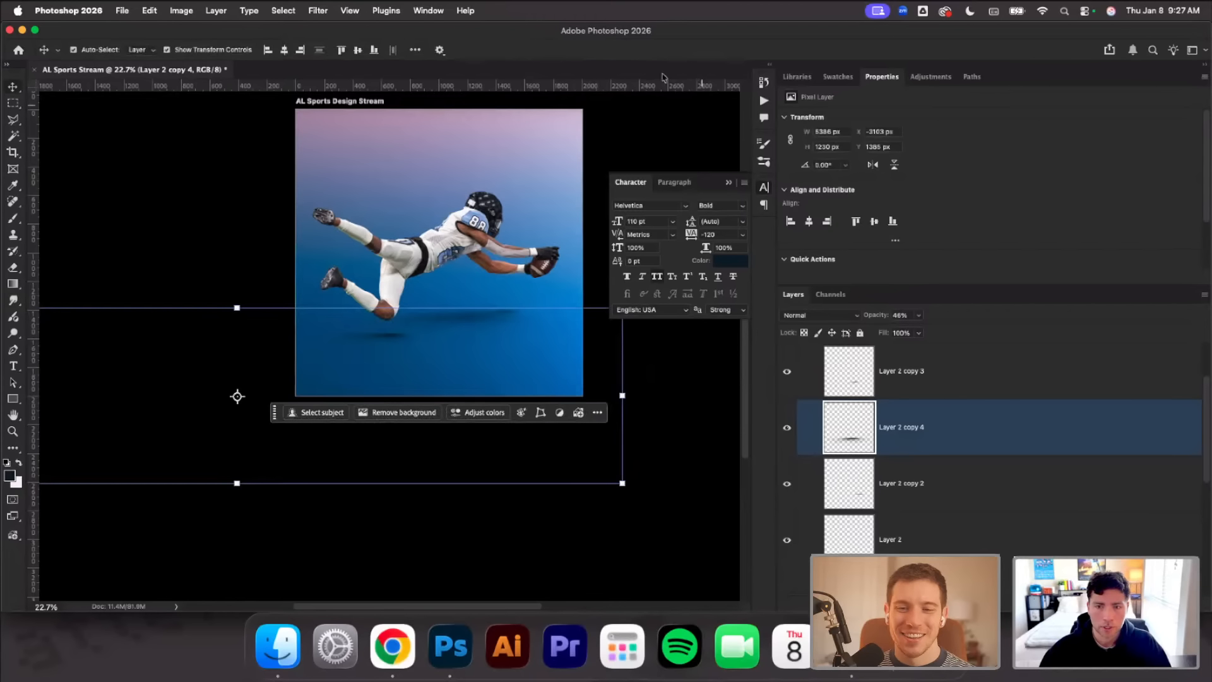
left_click_drag(878, 315, 865, 318)
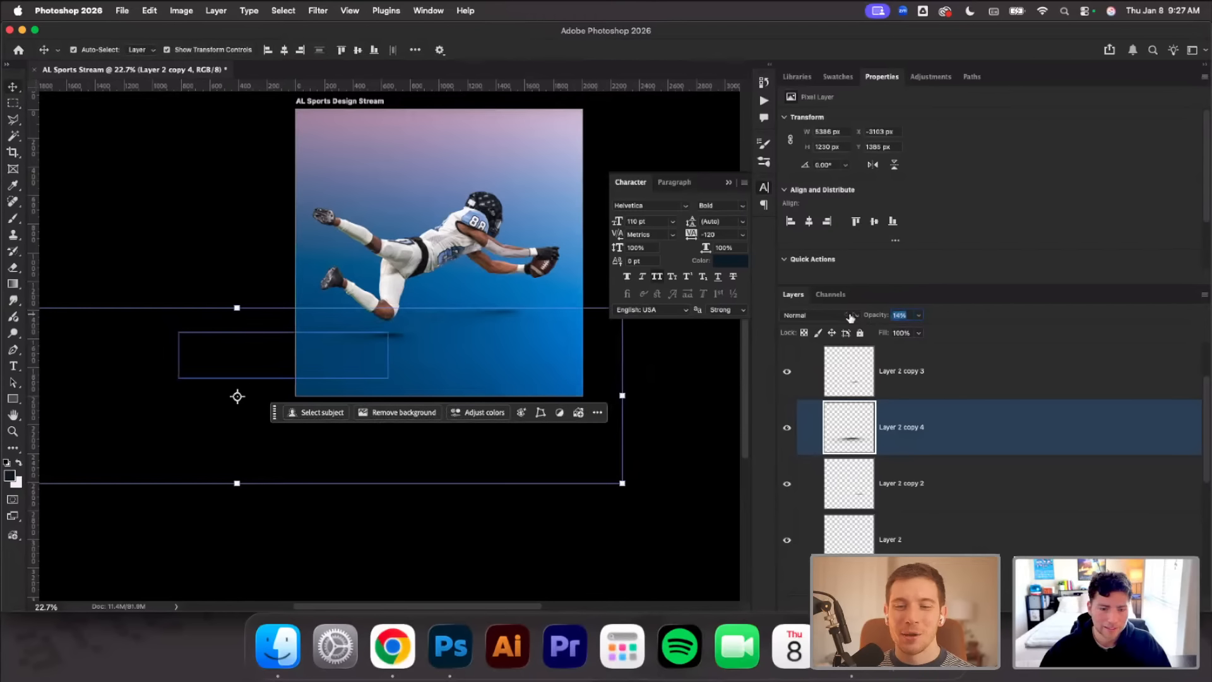
key("Return")
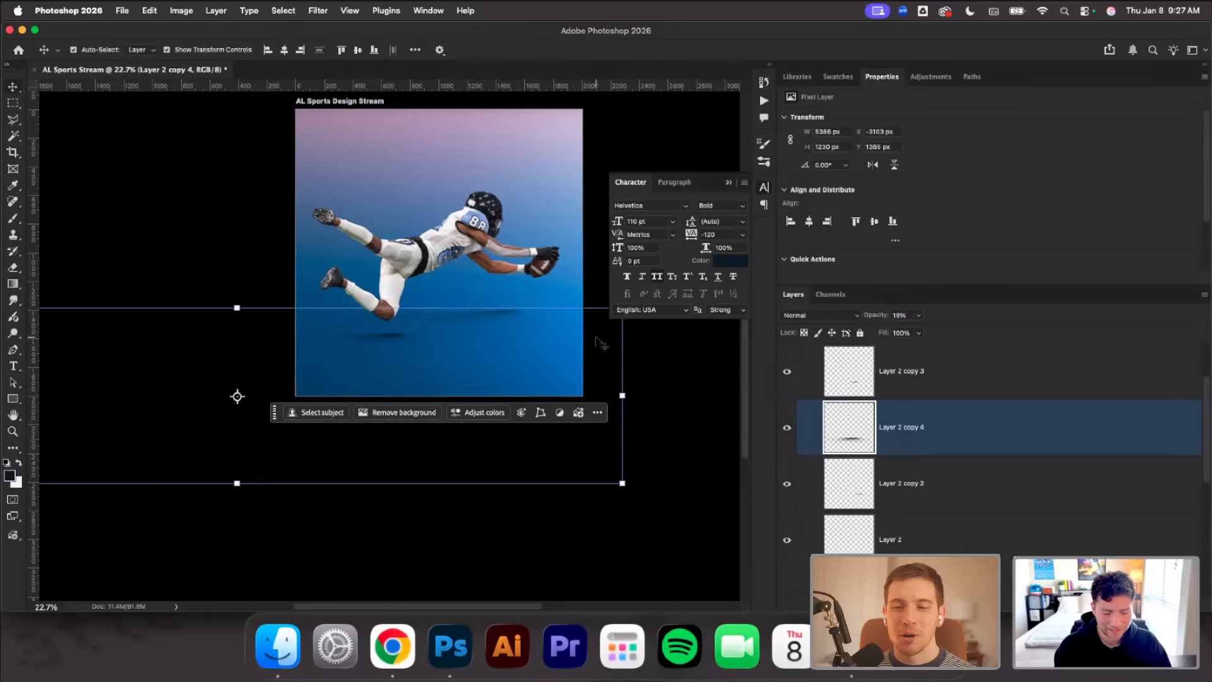
Lock Layer 2 copy 3 and place a duplicate of the large soft torso shadow under the knee, nudged slightly upward
key("super+j")
left_click_drag(453, 319, 369, 339)
key("super+z")
left_click(860, 333)
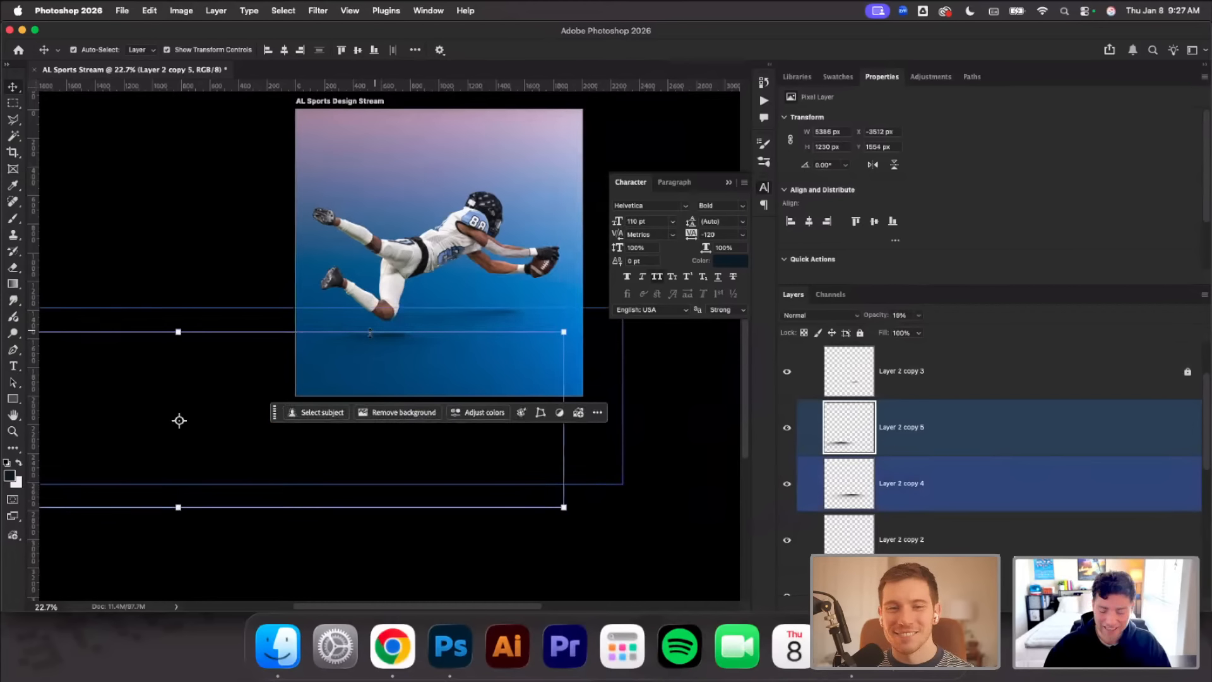
key("shift+Up")
key("shift+Up")
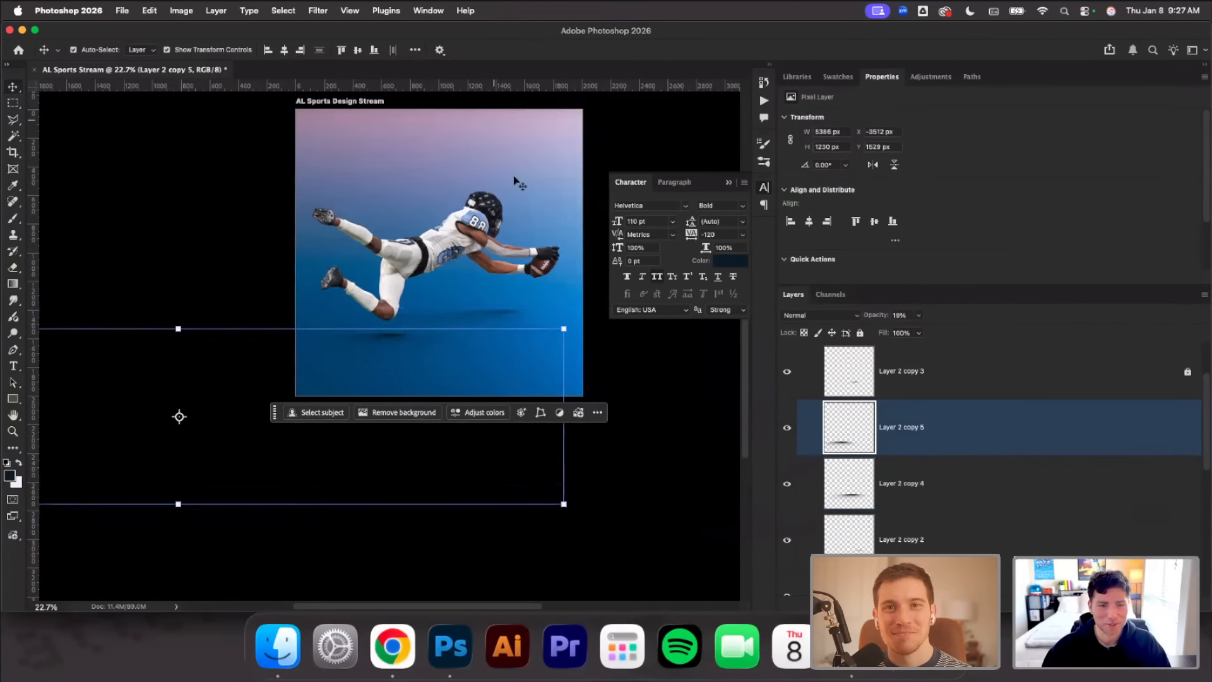
left_click(196, 169)
Collapse the floating Character panel covering the artboard and leave the player deselected
scroll(423, 355, "up", 4)
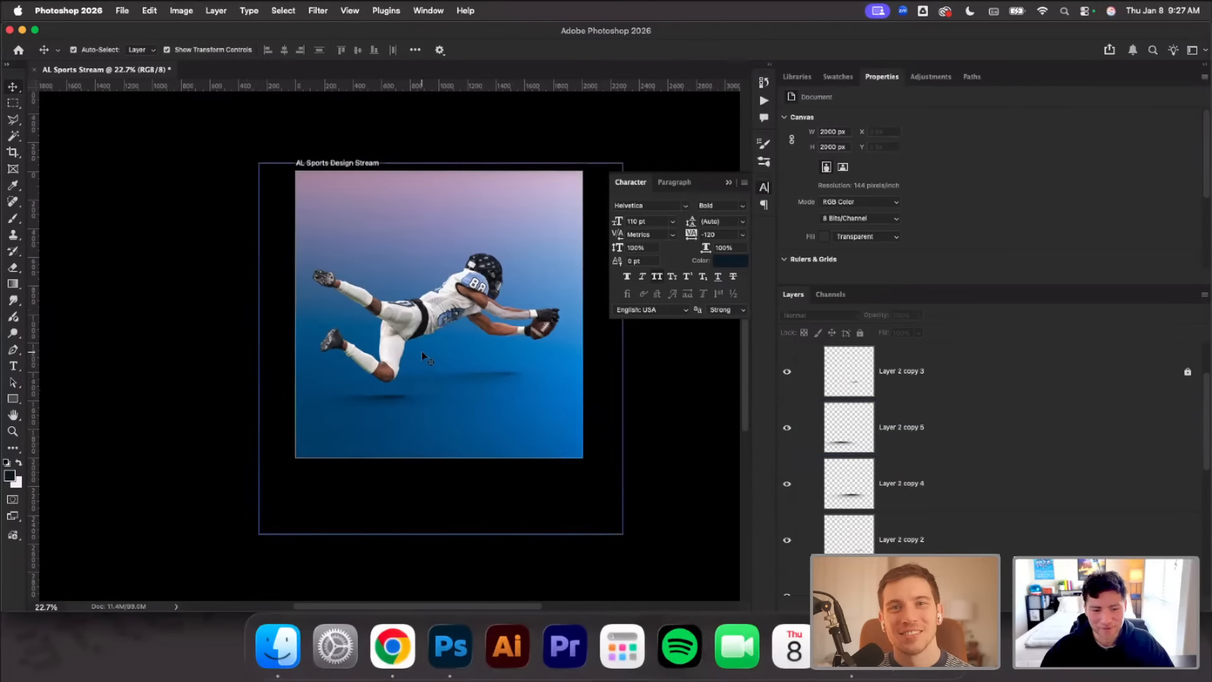
scroll(399, 319, "up", 1)
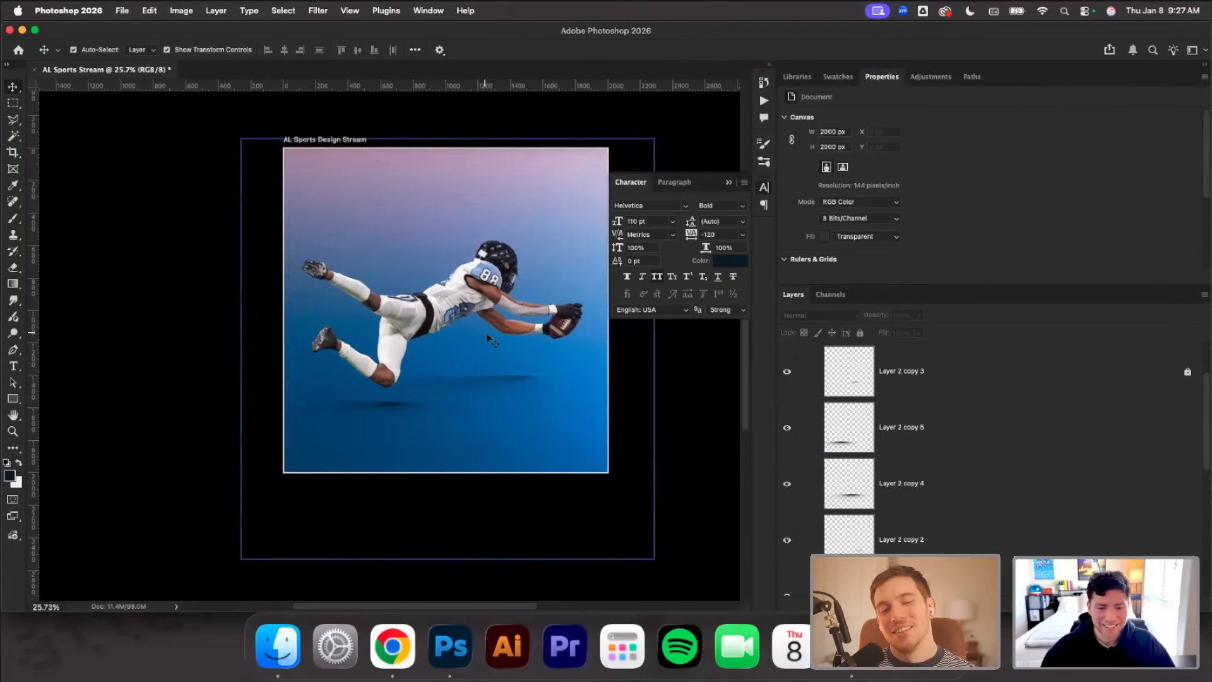
scroll(489, 345, "up", 3)
scroll(493, 359, "up", 1)
left_click(487, 332)
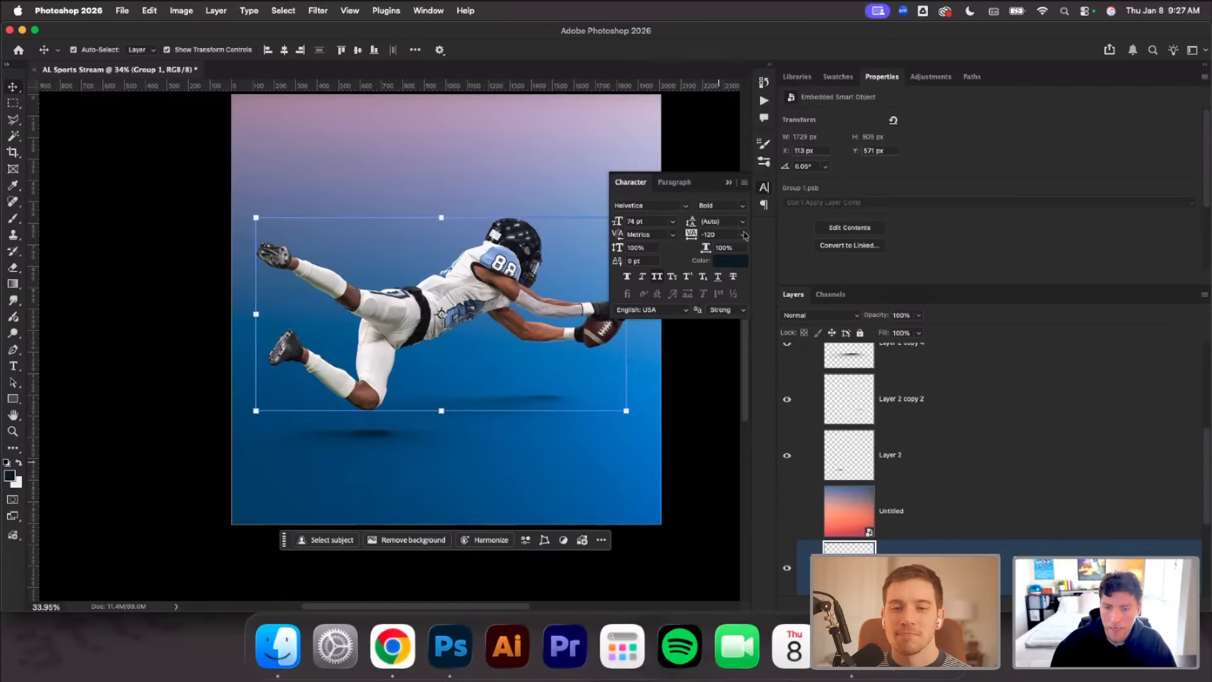
left_click(730, 183)
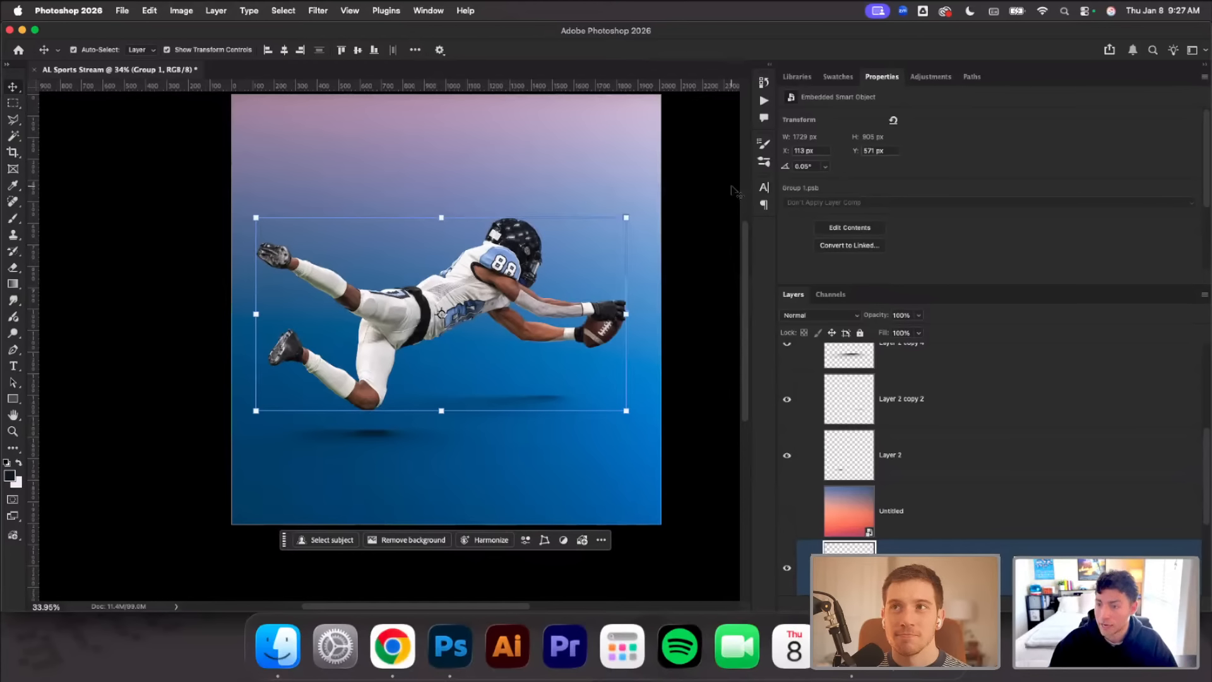
left_click(680, 252)
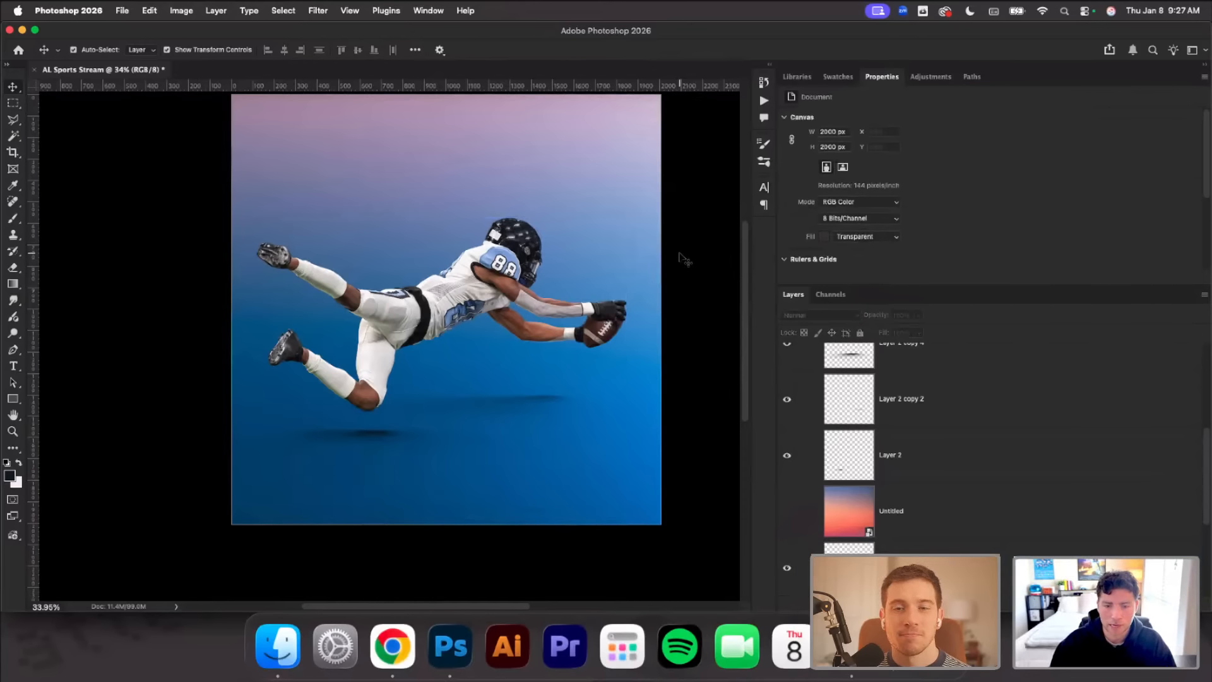
Examine the player's jersey, helmet, arms and football up close against the blue background
scroll(671, 263, "up", 3)
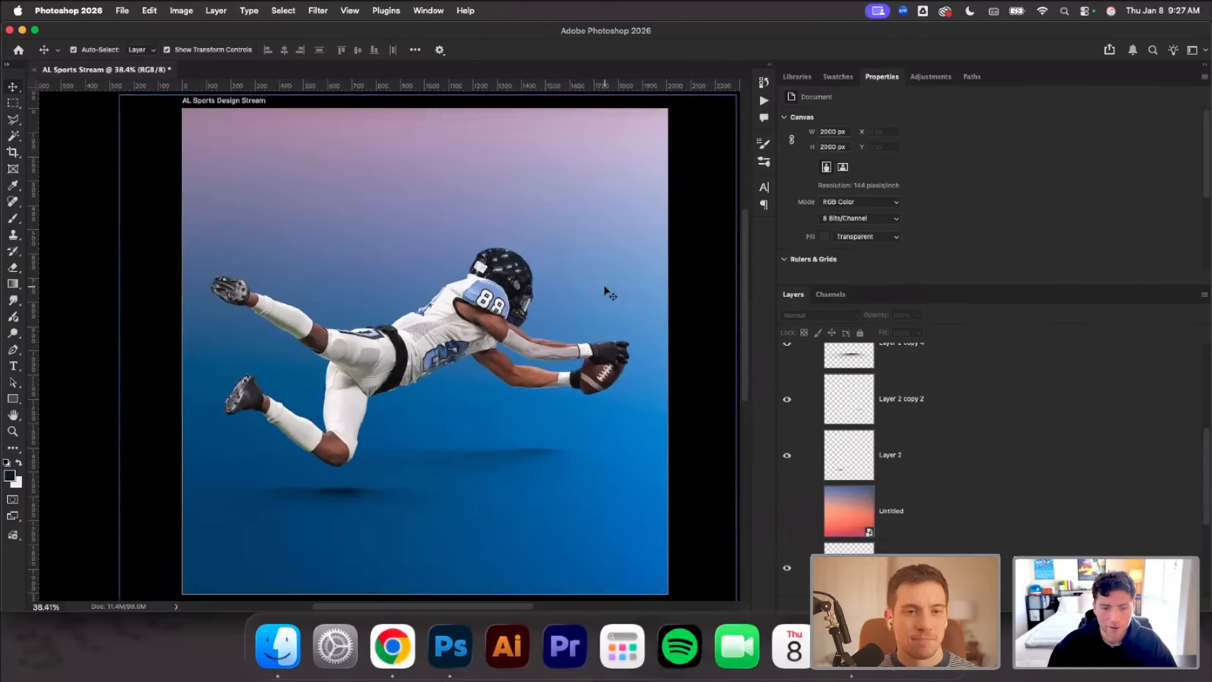
scroll(606, 292, "up", 4)
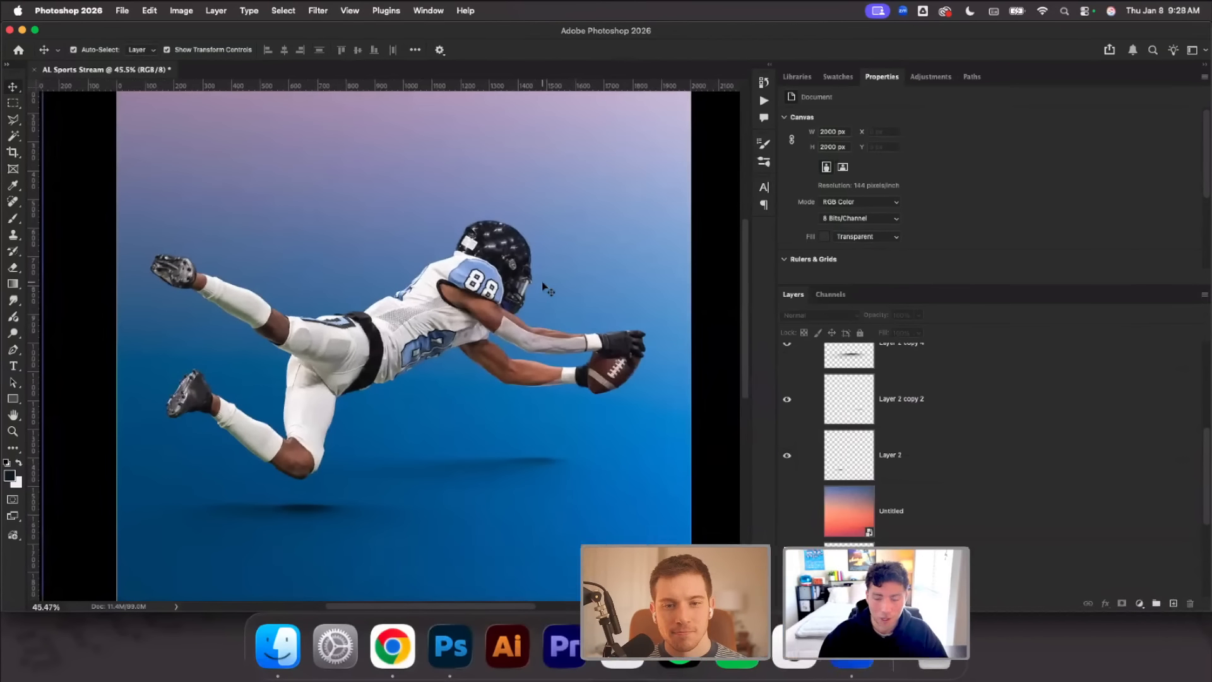
left_click(1138, 604)
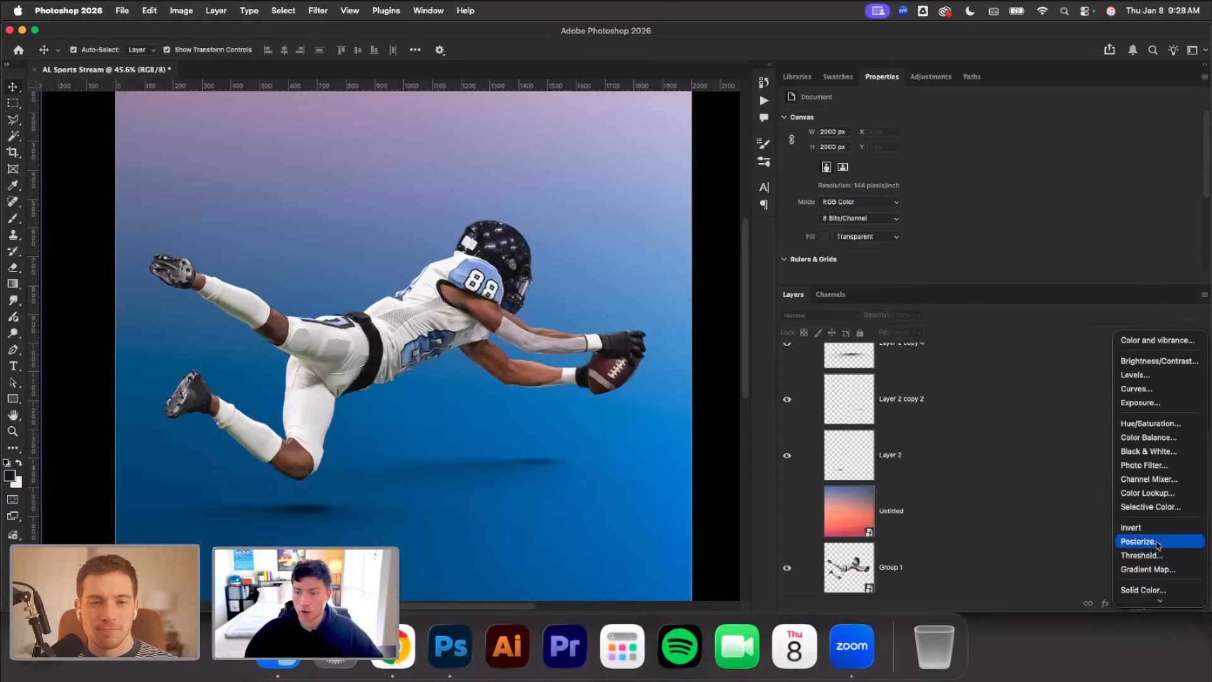
left_click(444, 338)
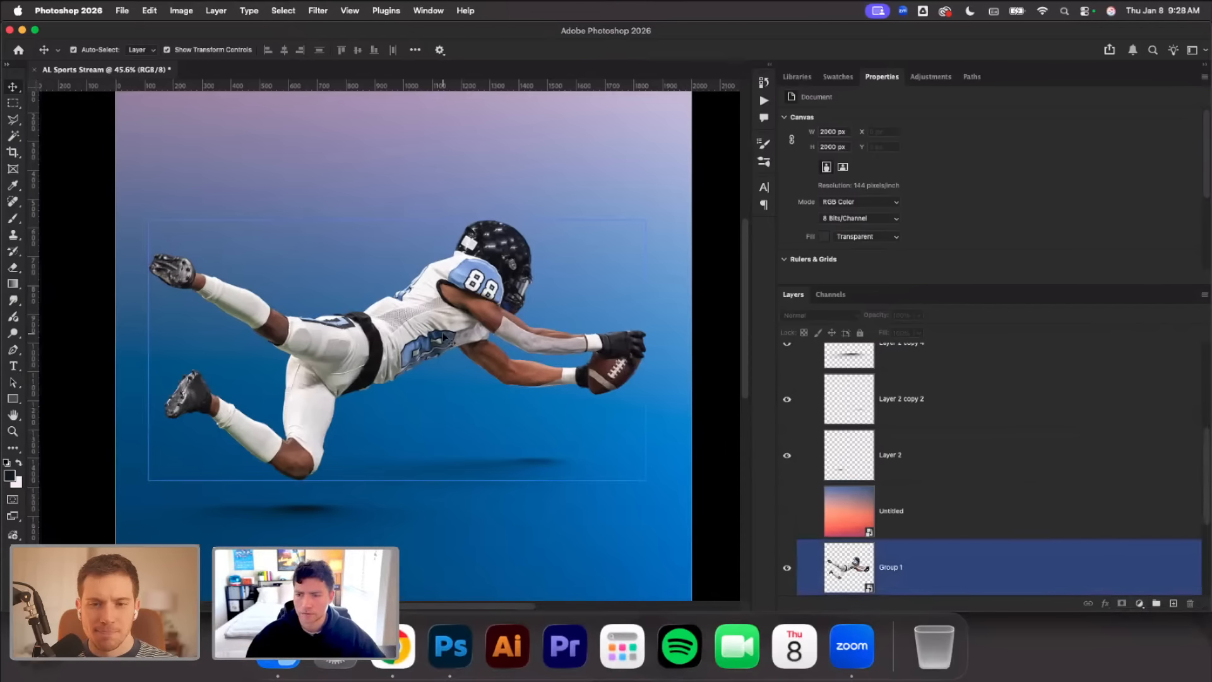
scroll(442, 330, "up", 5)
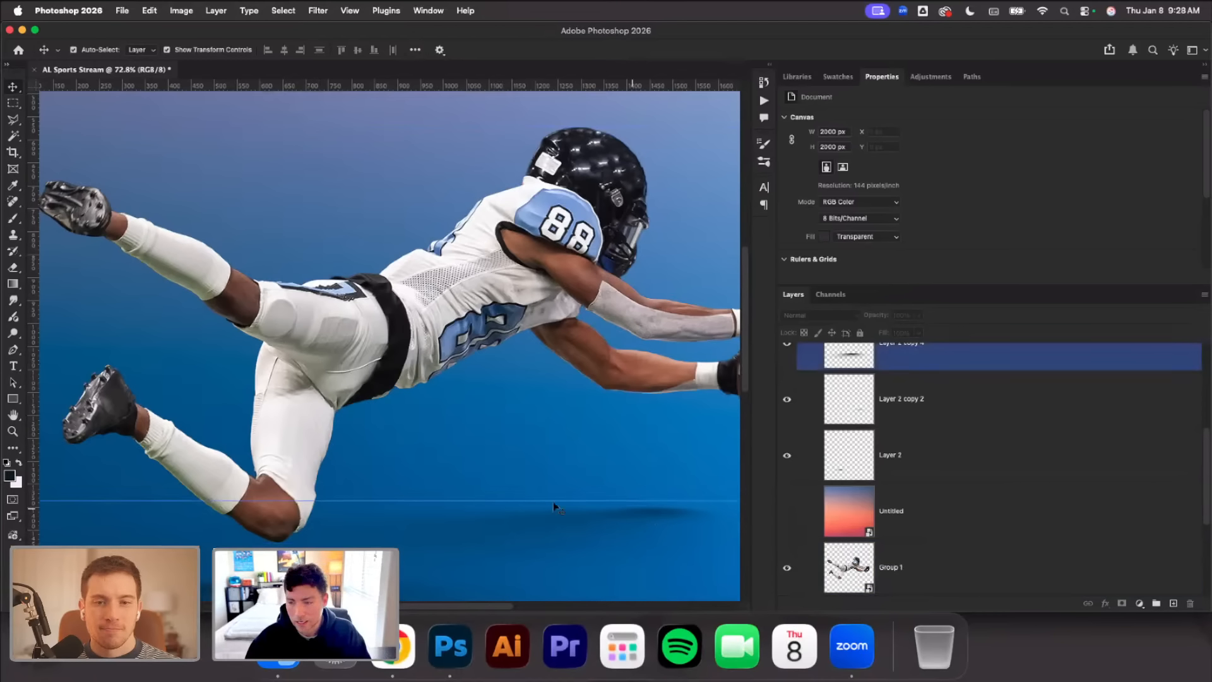
scroll(588, 325, "right", 3)
scroll(562, 316, "up", 2)
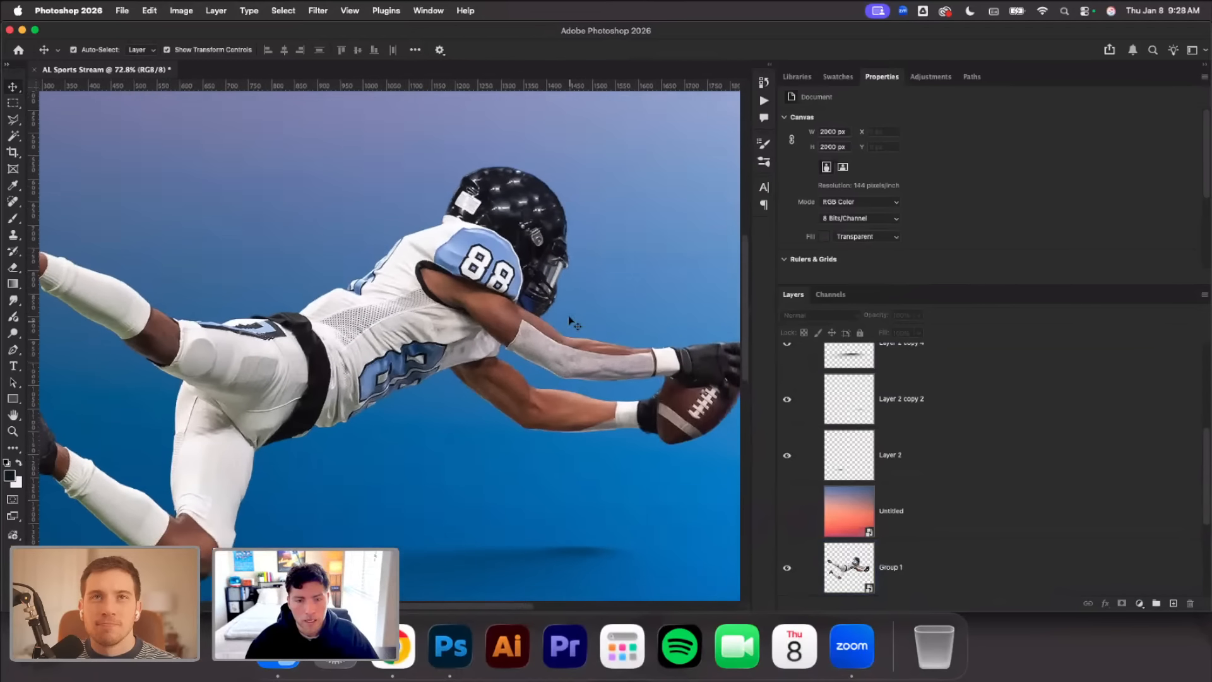
left_click(481, 263)
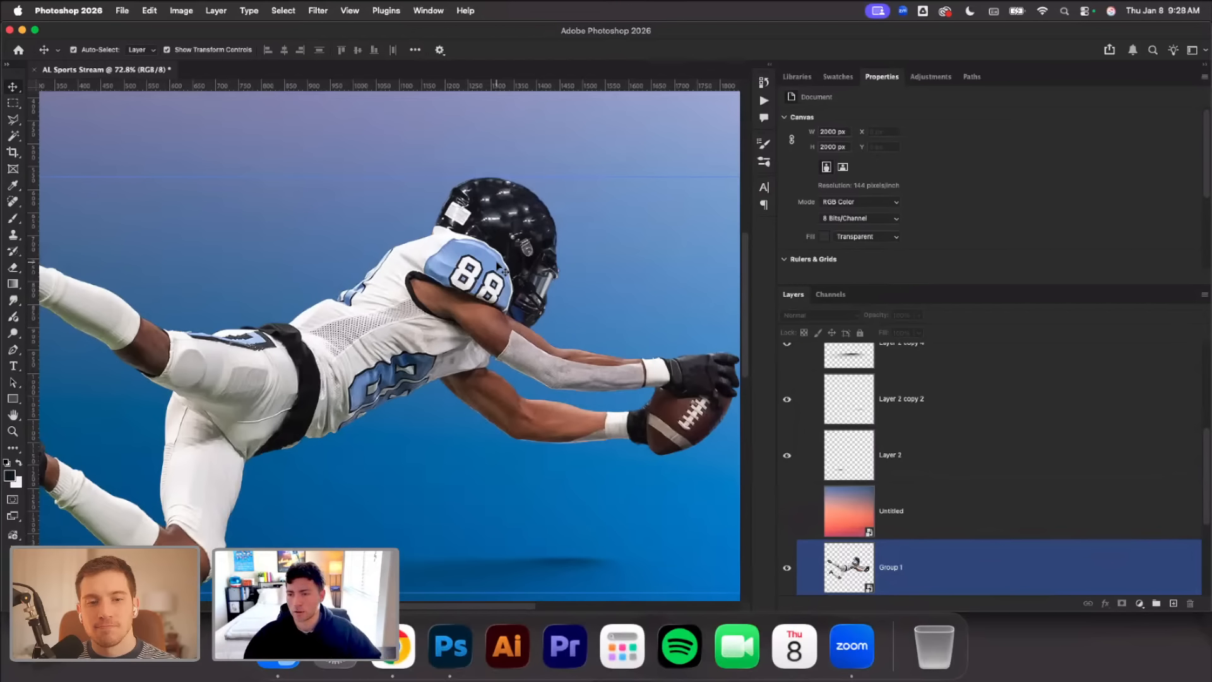
scroll(500, 268, "down", 3)
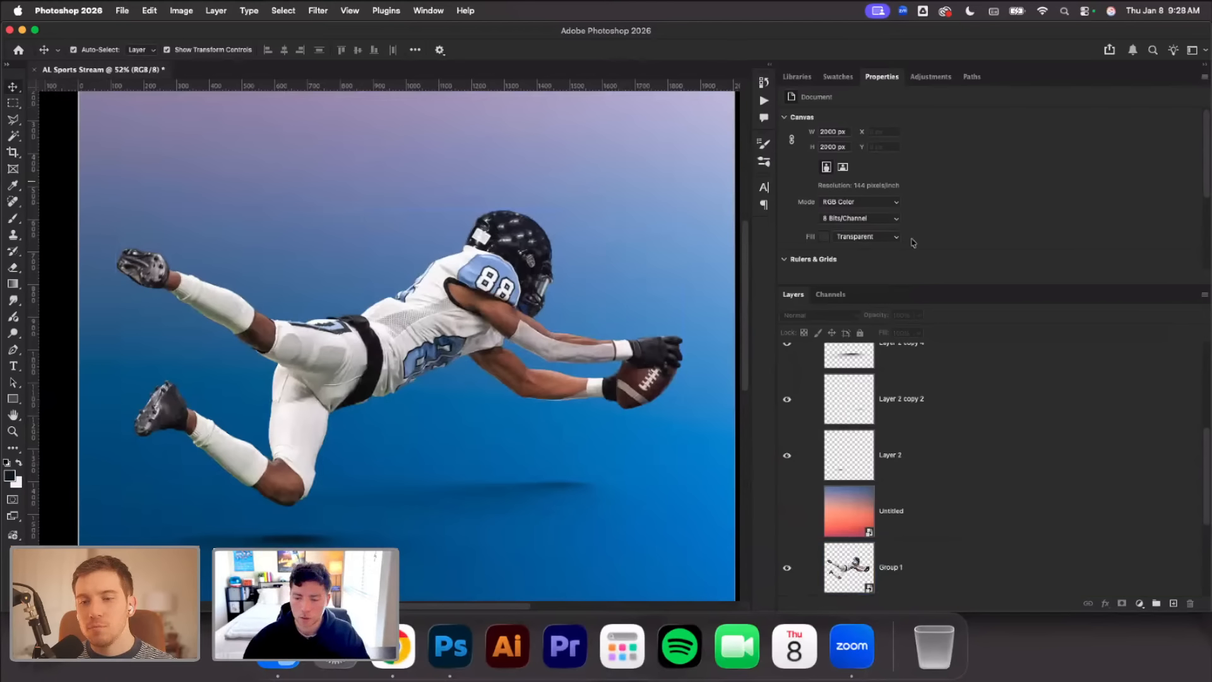
Add a Gradient Map adjustment layer and apply the muted light-blue default preset to it
left_click(1140, 603)
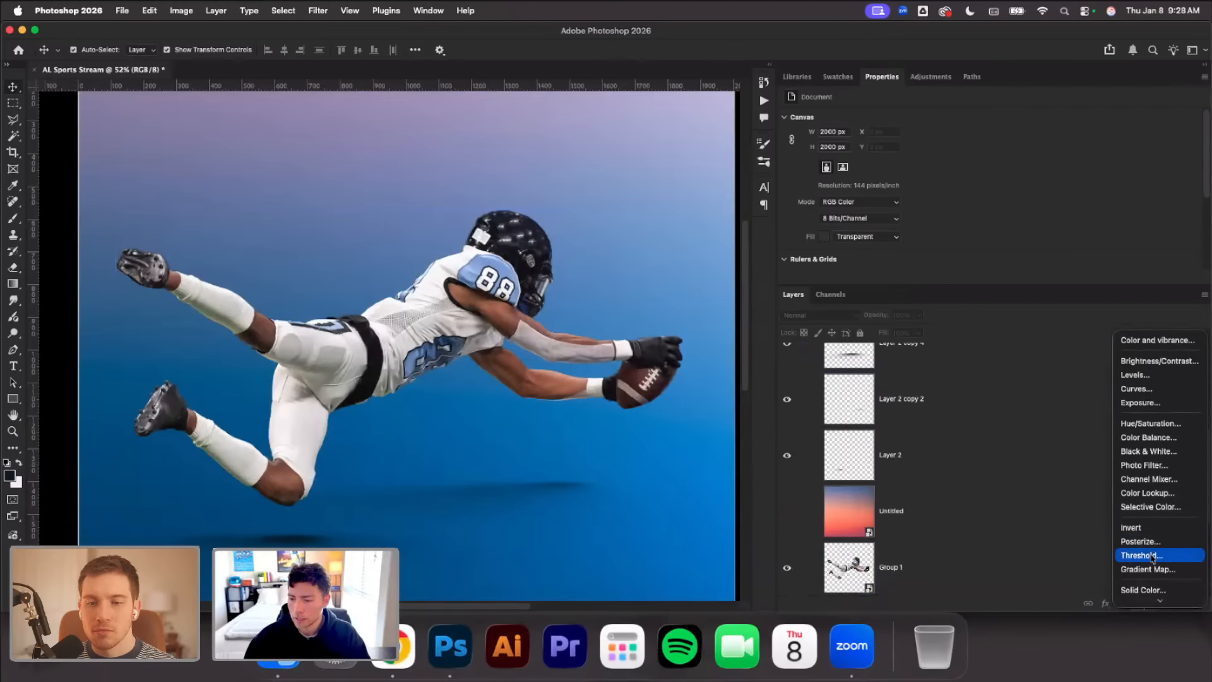
left_click(1153, 567)
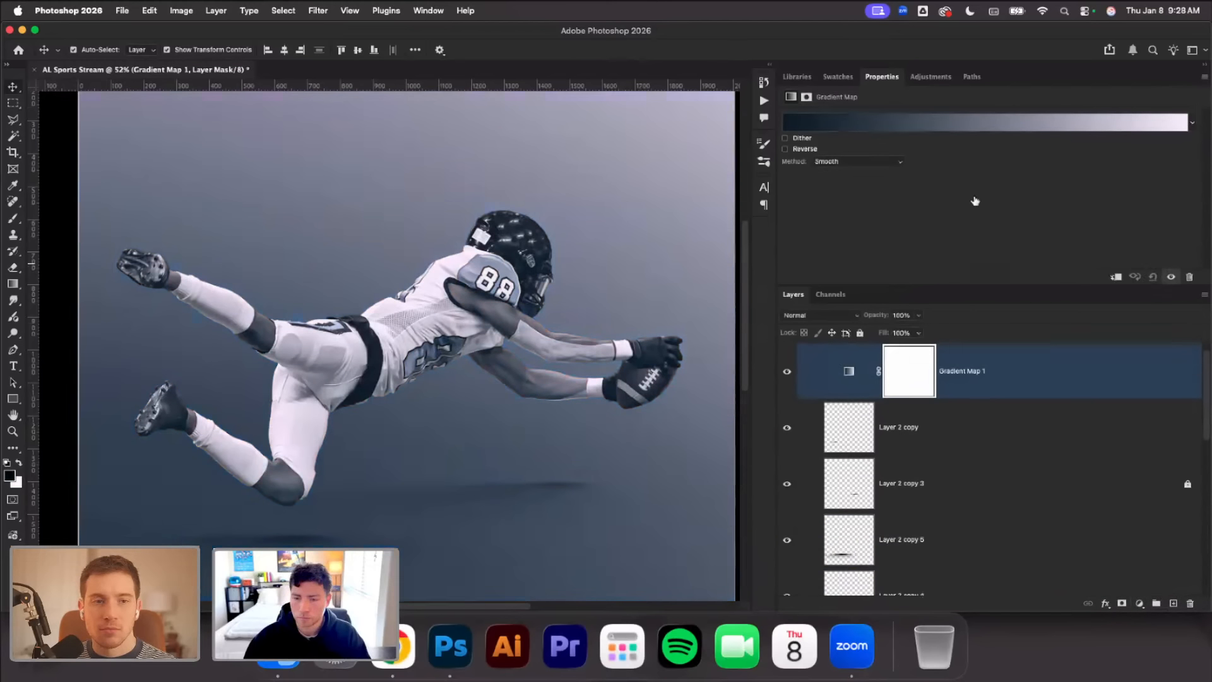
left_click(872, 123)
left_click(742, 119)
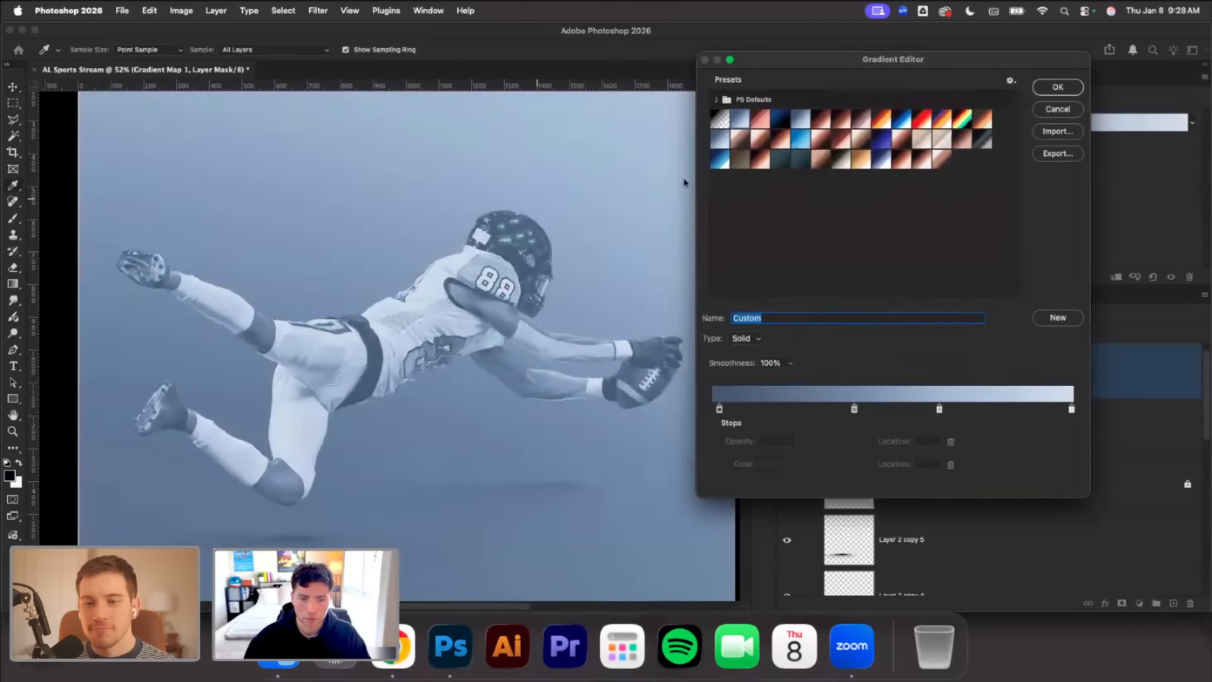
left_click(1058, 88)
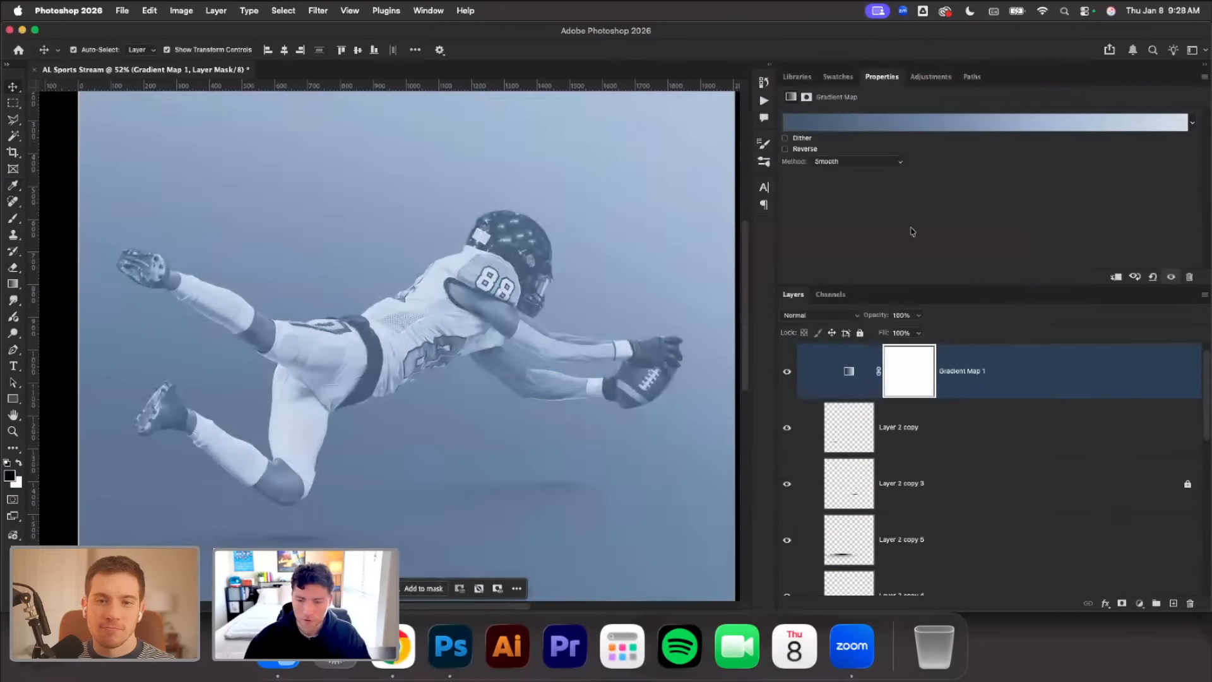
Move Gradient Map 1 directly above Group 1, clip it to the player and set its blend mode to Color
left_click_drag(978, 373, 990, 416)
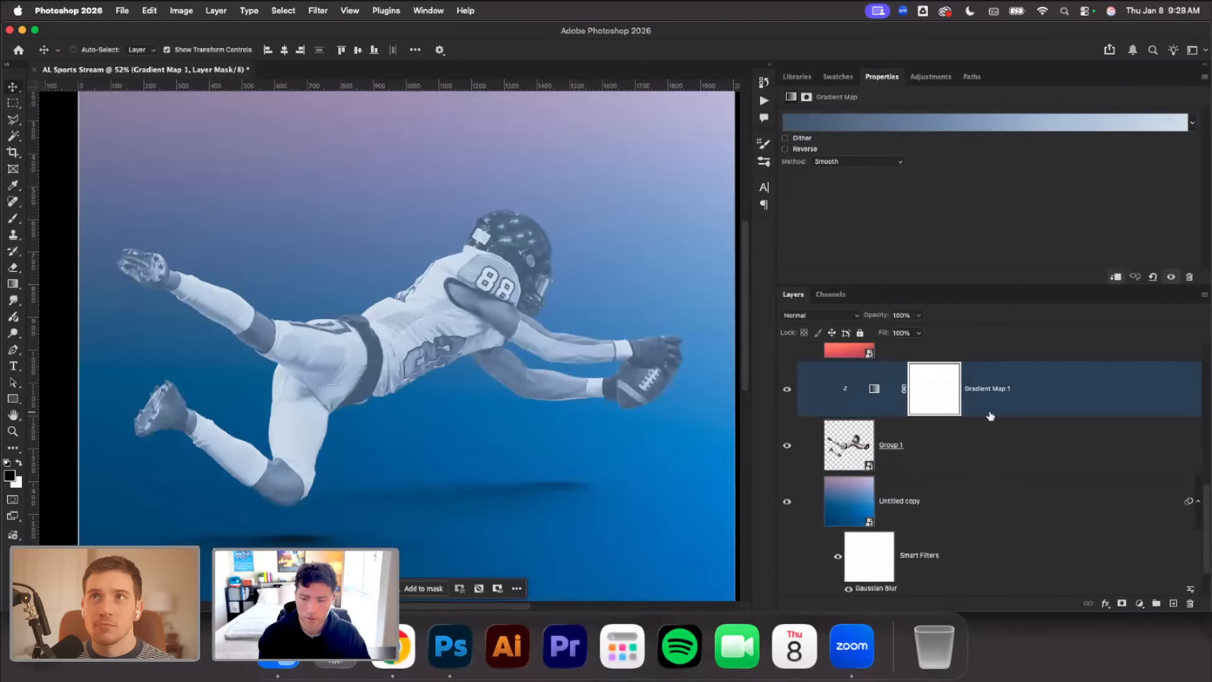
left_click(990, 416, "alt")
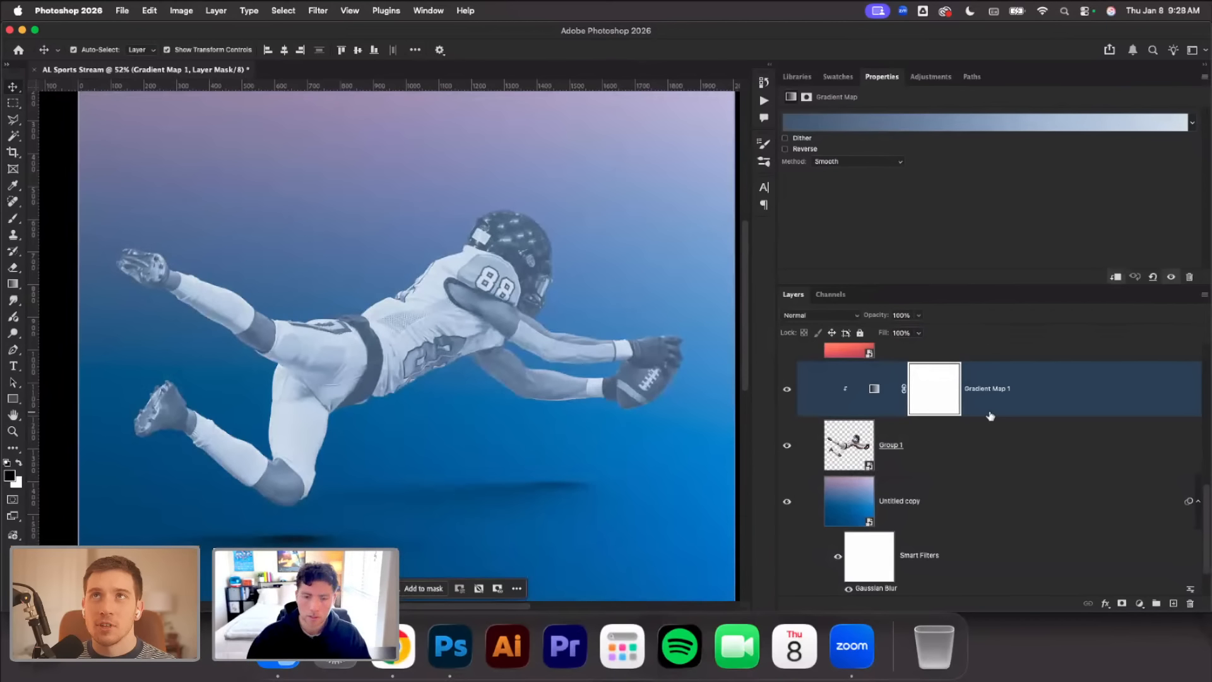
left_click(854, 317)
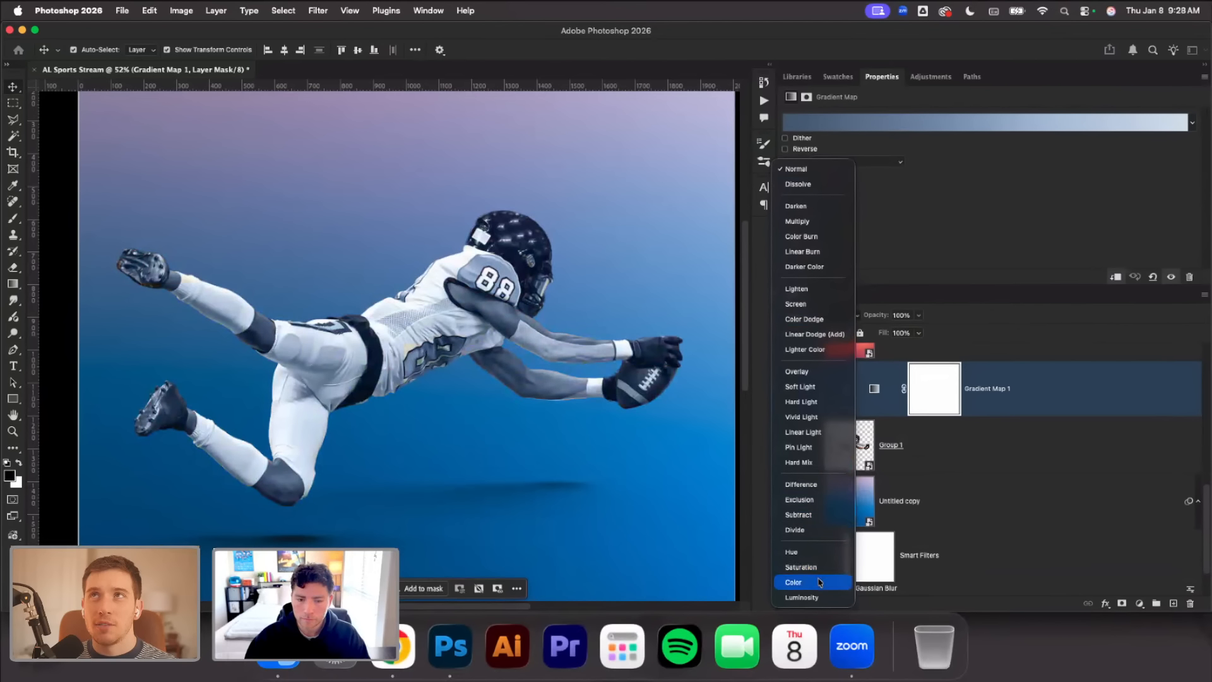
left_click(821, 581)
scroll(528, 348, "up", 1)
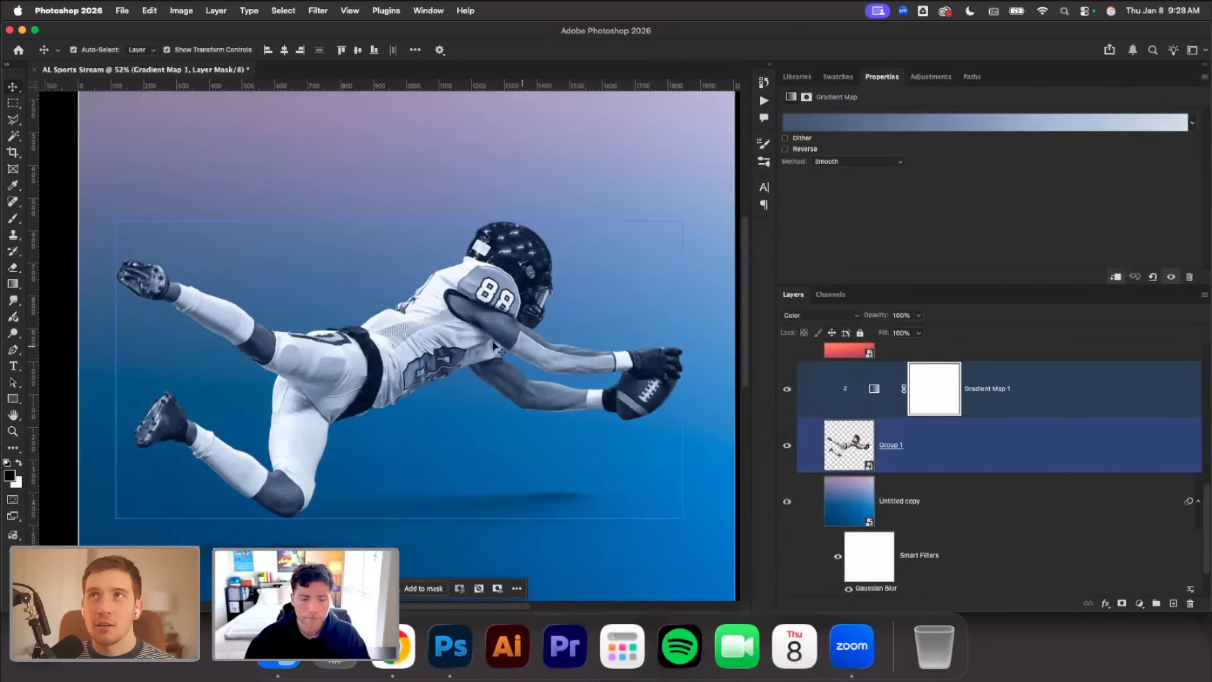
Place the gradient map's darkest stop at 3% and its lighter middle stop at 67%, and shift the darker middle stop slightly toward the highlights
left_click(876, 123)
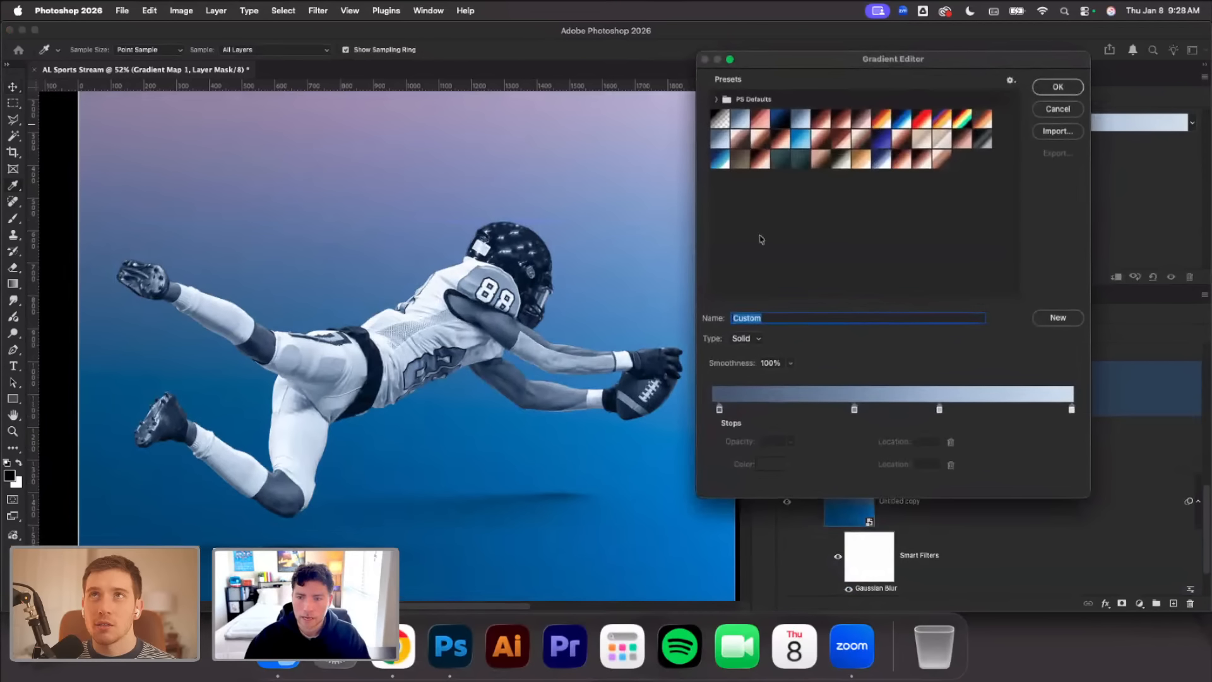
left_click(720, 409)
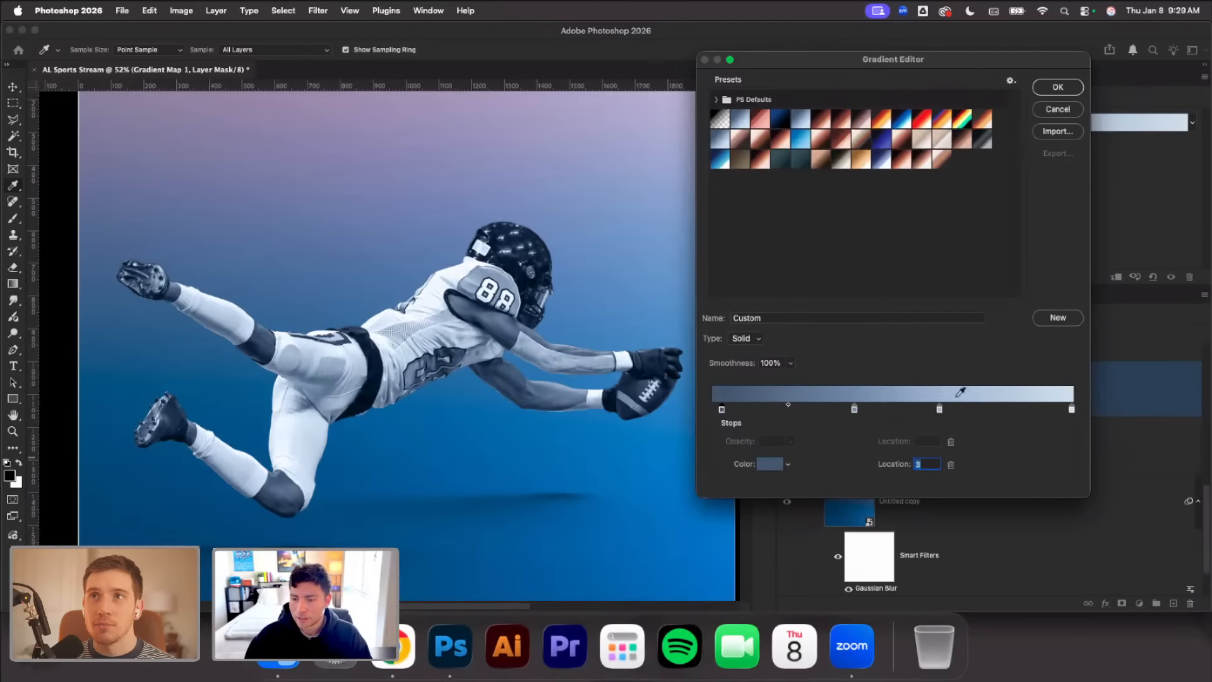
mouse_move(939, 409)
left_mouse_down()
mouse_move(966, 411)
mouse_move(954, 410)
left_mouse_up()
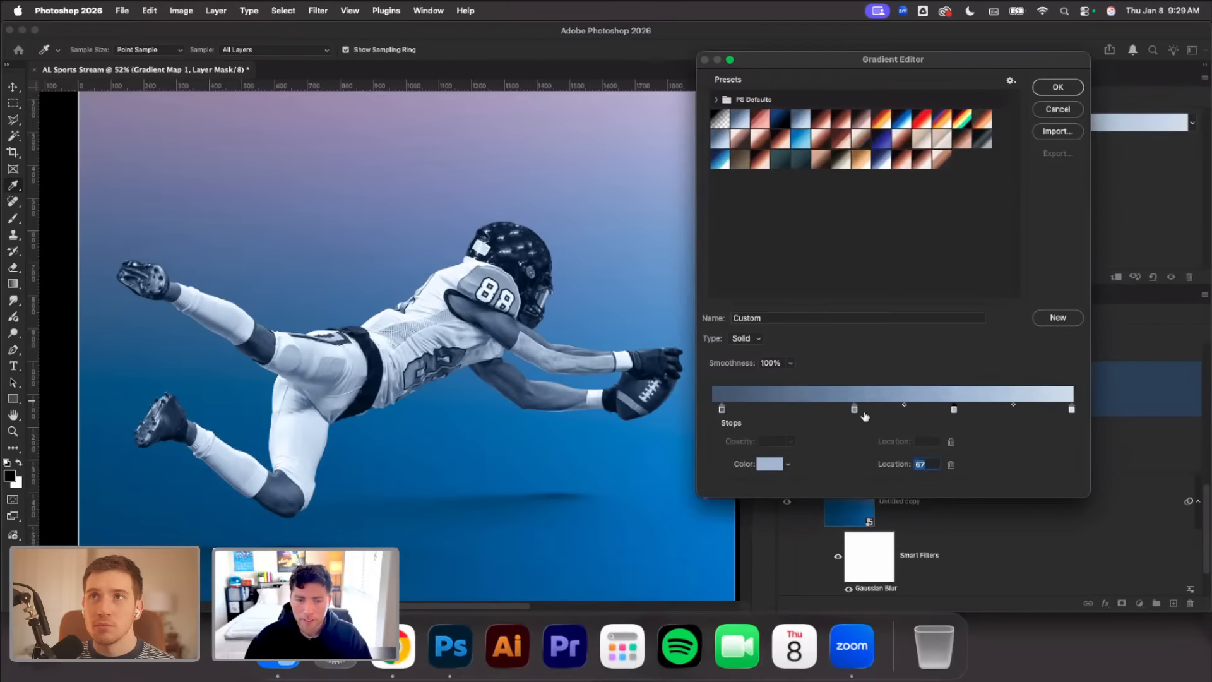
left_click(854, 410)
left_click_drag(854, 410, 871, 410)
left_click(1060, 90)
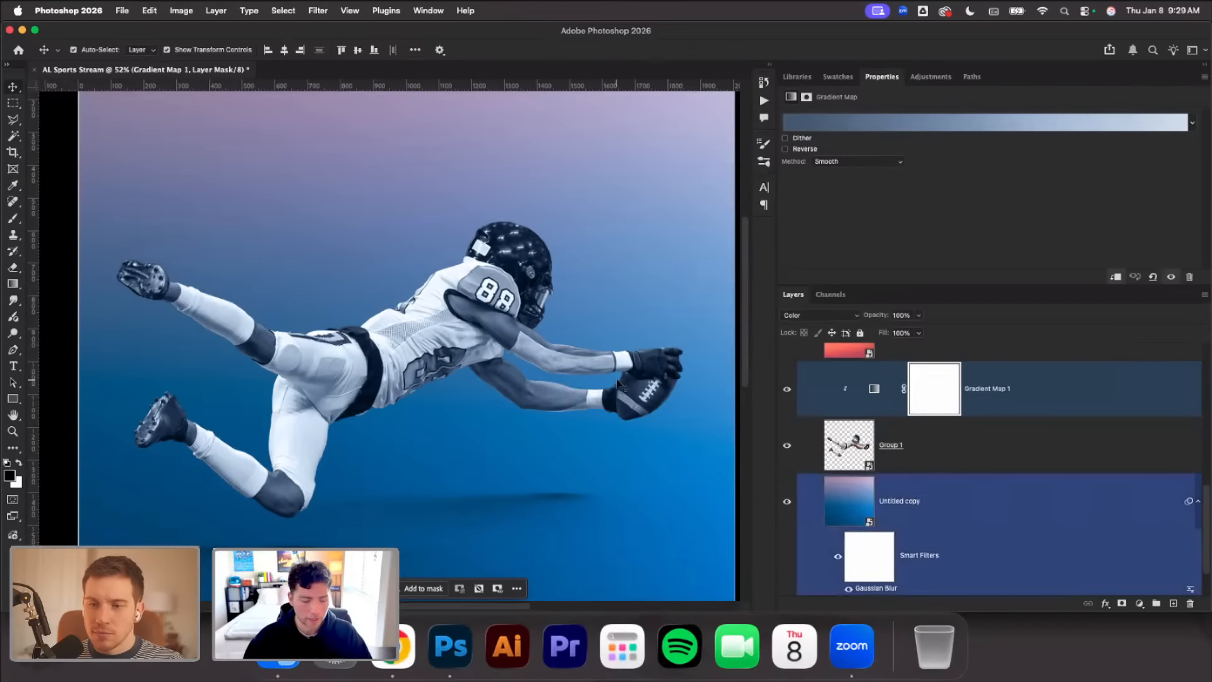
Invert the Gradient Map 1 mask to black and set the brush to 73 px with 80% hardness
scroll(623, 375, "left", 5)
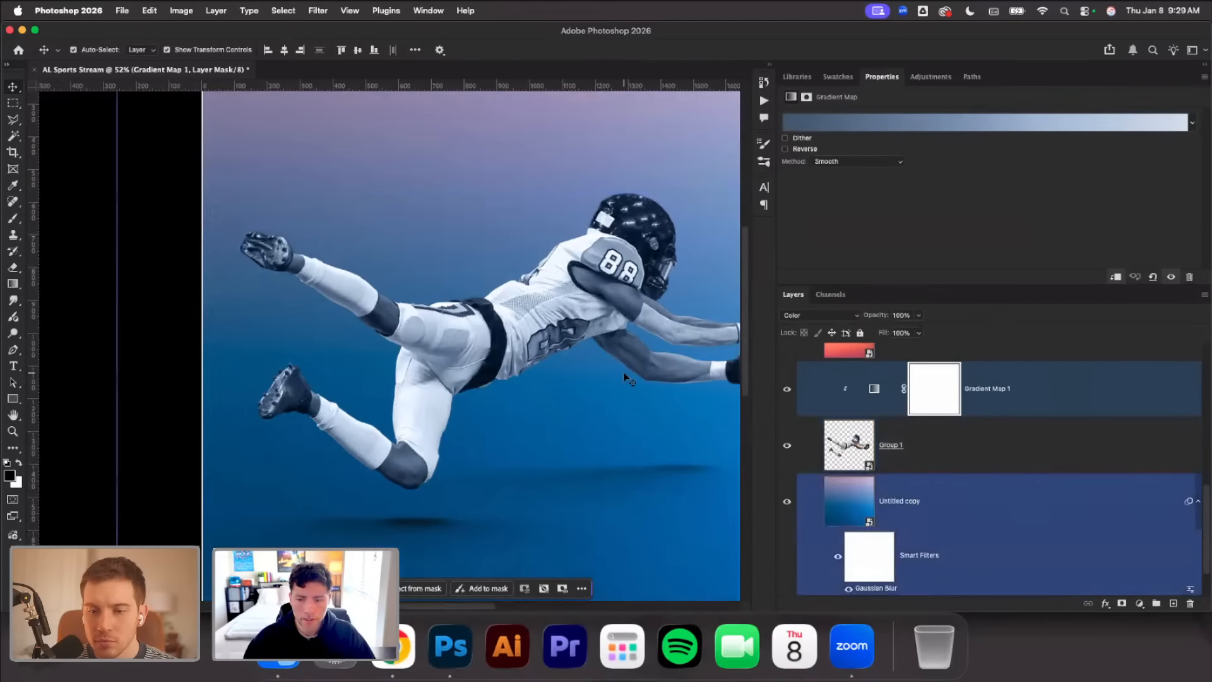
key("super+i")
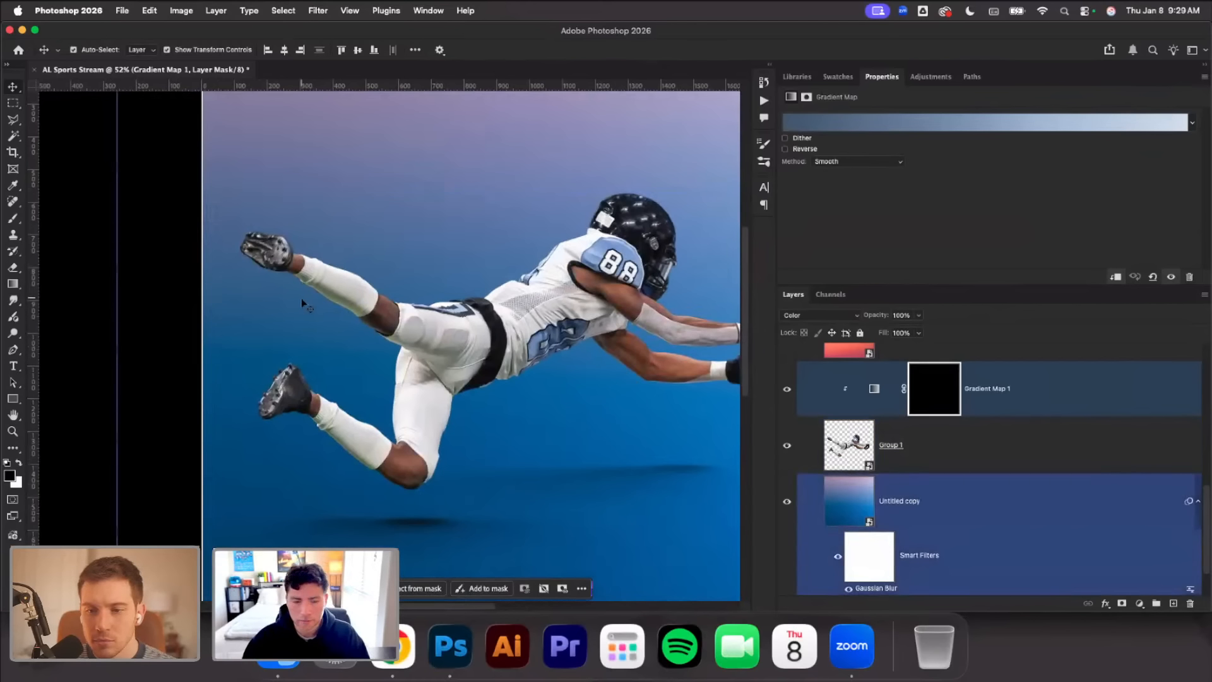
key("b")
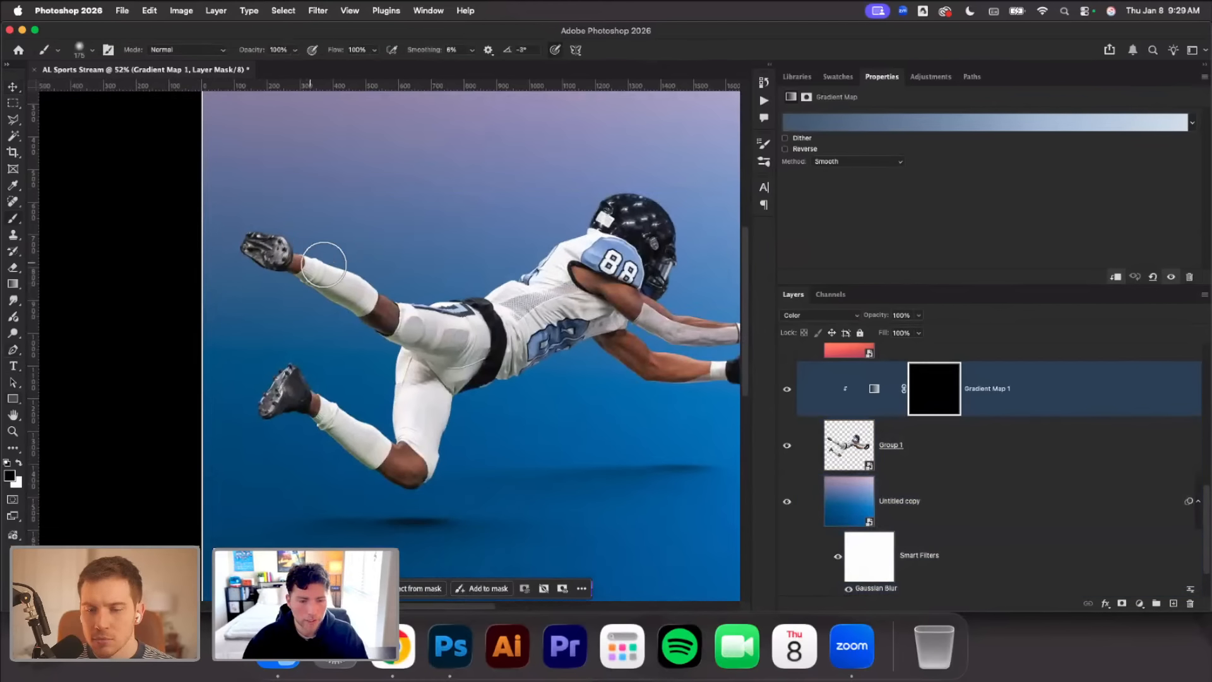
right_click(334, 264)
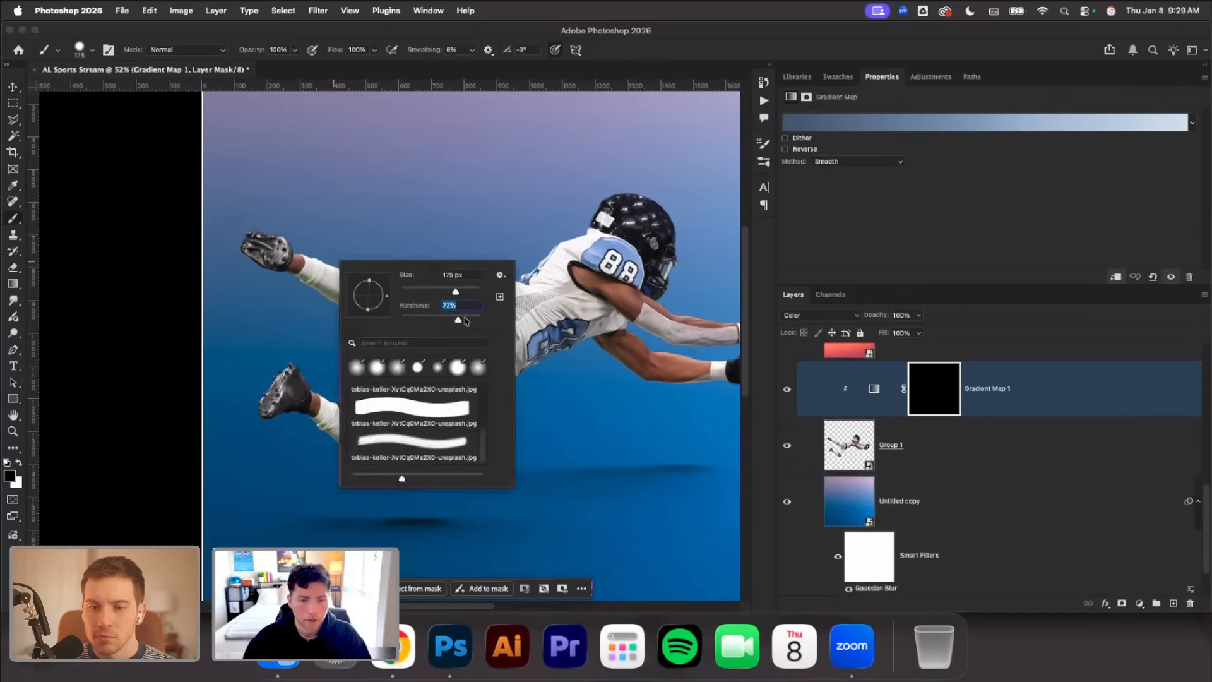
left_click(403, 232)
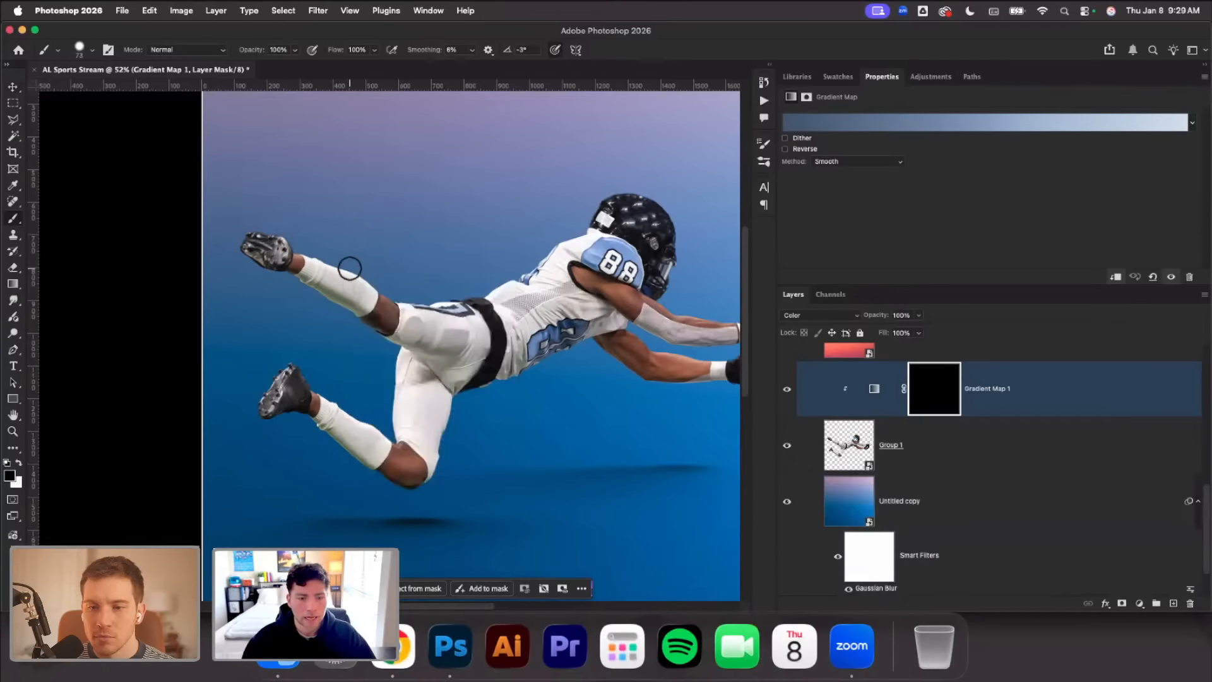
Paint white on the Gradient Map 1 mask over the raised leg's sock to tint it blue
scroll(350, 268, "up", 5)
scroll(346, 274, "left", 1)
scroll(345, 284, "down", 1)
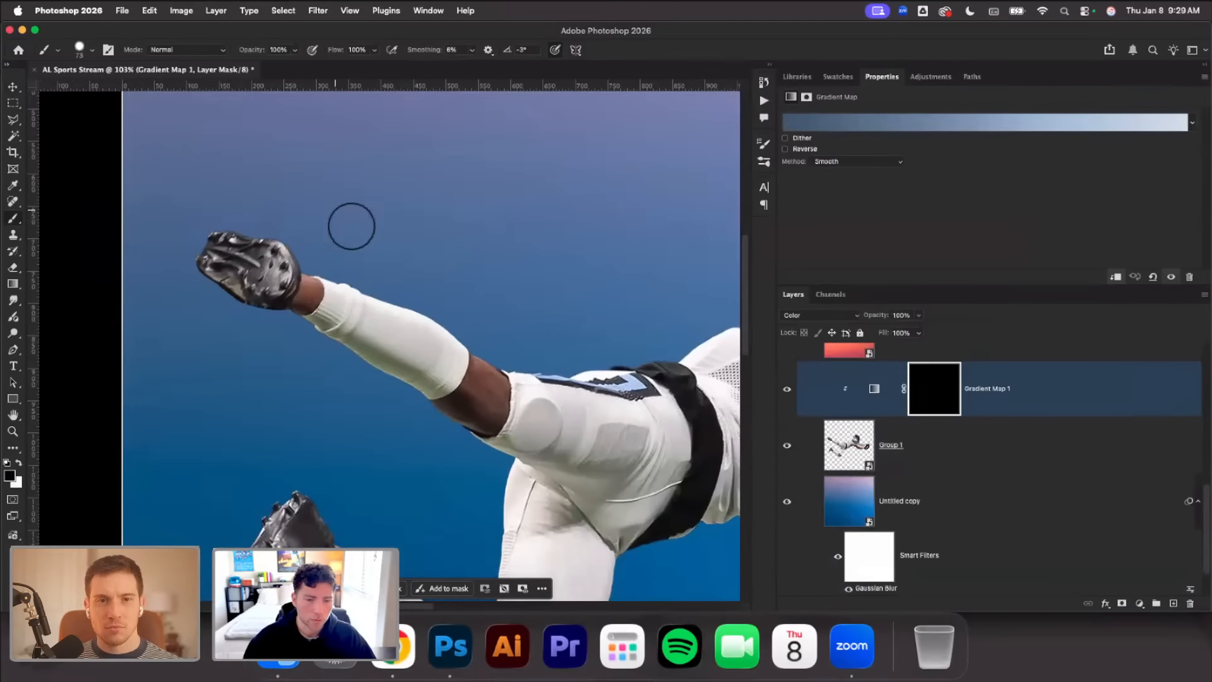
scroll(403, 341, "up", 3)
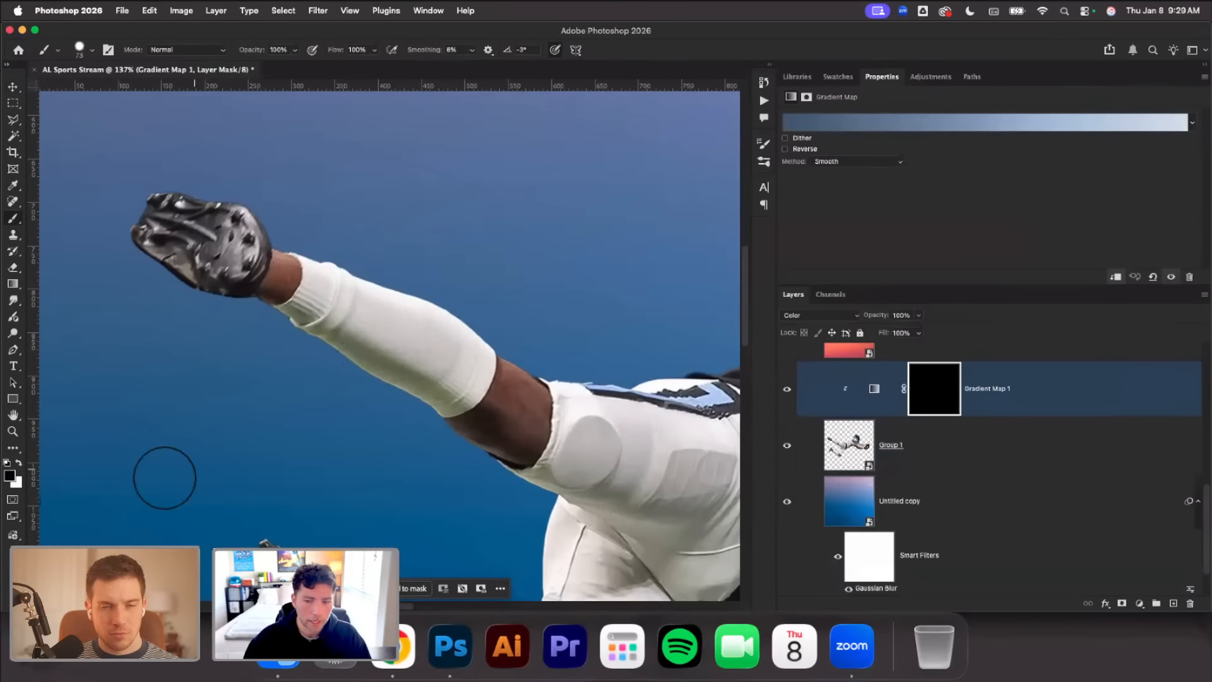
key("x")
mouse_move(345, 363)
left_mouse_down()
mouse_move(364, 322)
mouse_move(374, 366)
mouse_move(400, 346)
mouse_move(438, 360)
mouse_move(419, 379)
mouse_move(439, 383)
mouse_move(457, 365)
mouse_move(386, 326)
mouse_move(313, 344)
mouse_move(292, 335)
mouse_move(333, 307)
mouse_move(335, 263)
mouse_move(352, 287)
mouse_move(367, 261)
left_mouse_up()
Paint white on the gradient map mask over the white pants across both thighs
scroll(412, 302, "down", 10)
scroll(412, 302, "right", 8)
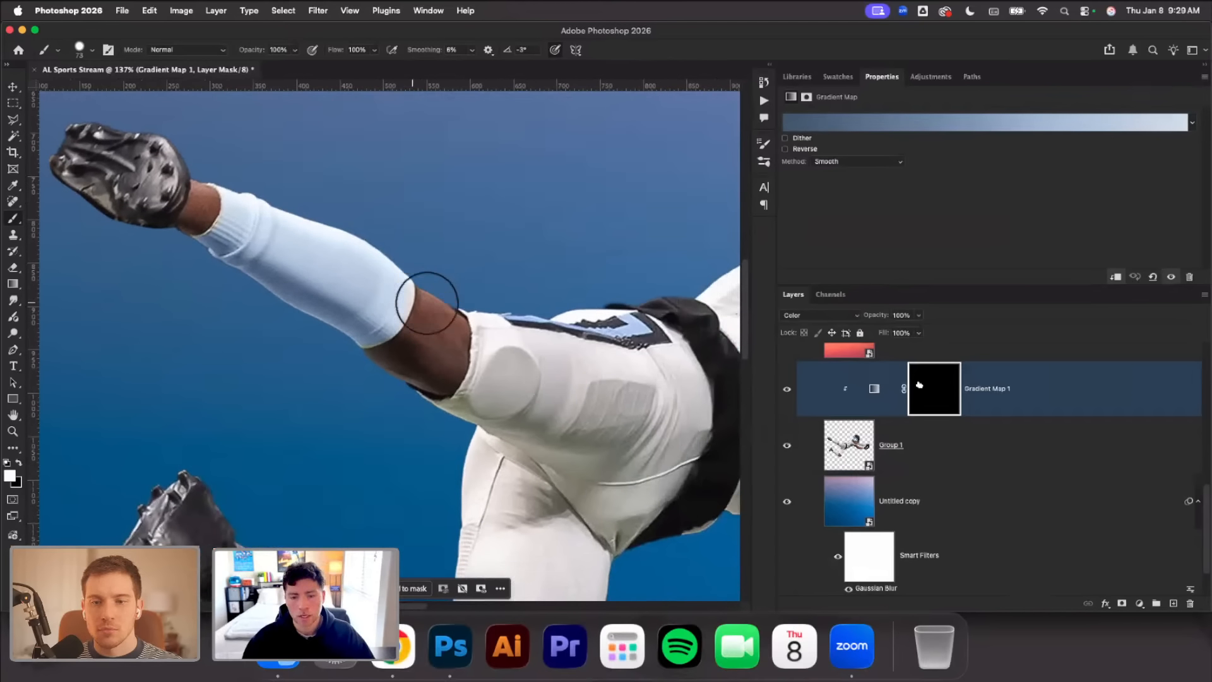
mouse_move(413, 451)
left_mouse_down()
mouse_move(391, 479)
mouse_move(420, 422)
mouse_move(355, 297)
mouse_move(404, 277)
mouse_move(419, 228)
mouse_move(492, 259)
mouse_move(535, 320)
mouse_move(497, 403)
mouse_move(493, 464)
left_mouse_up()
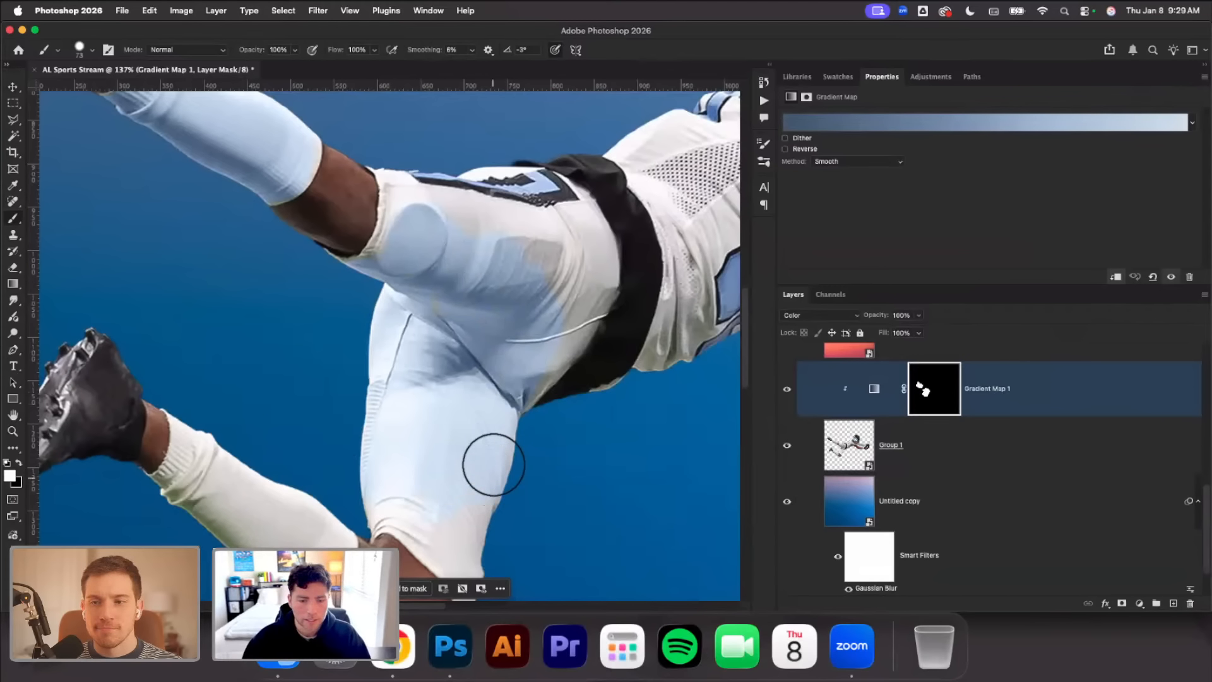
scroll(492, 463, "down", 3)
mouse_move(389, 420)
left_mouse_down()
mouse_move(382, 437)
mouse_move(457, 475)
mouse_move(493, 463)
mouse_move(520, 397)
left_mouse_up()
Extend the white mask painting over the lower pant leg above the bent knee and that leg's sock
scroll(524, 414, "down", 10)
mouse_move(433, 218)
left_mouse_down()
mouse_move(479, 270)
mouse_move(493, 327)
mouse_move(481, 364)
mouse_move(462, 188)
left_mouse_up()
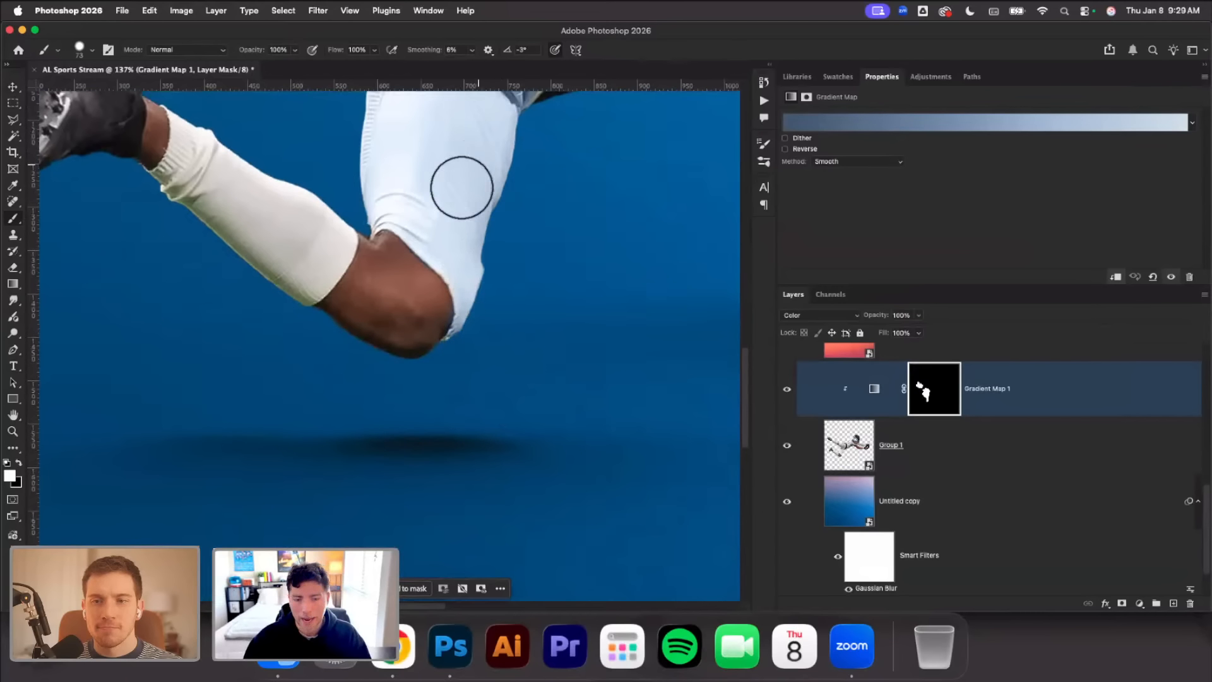
mouse_move(261, 205)
left_mouse_down()
mouse_move(221, 268)
mouse_move(248, 300)
mouse_move(300, 276)
mouse_move(317, 249)
mouse_move(266, 241)
mouse_move(244, 190)
mouse_move(155, 212)
mouse_move(190, 162)
left_mouse_up()
Paint white on the mask over the hip, the black belt and the jersey's lower side and back
scroll(211, 122, "up", 3)
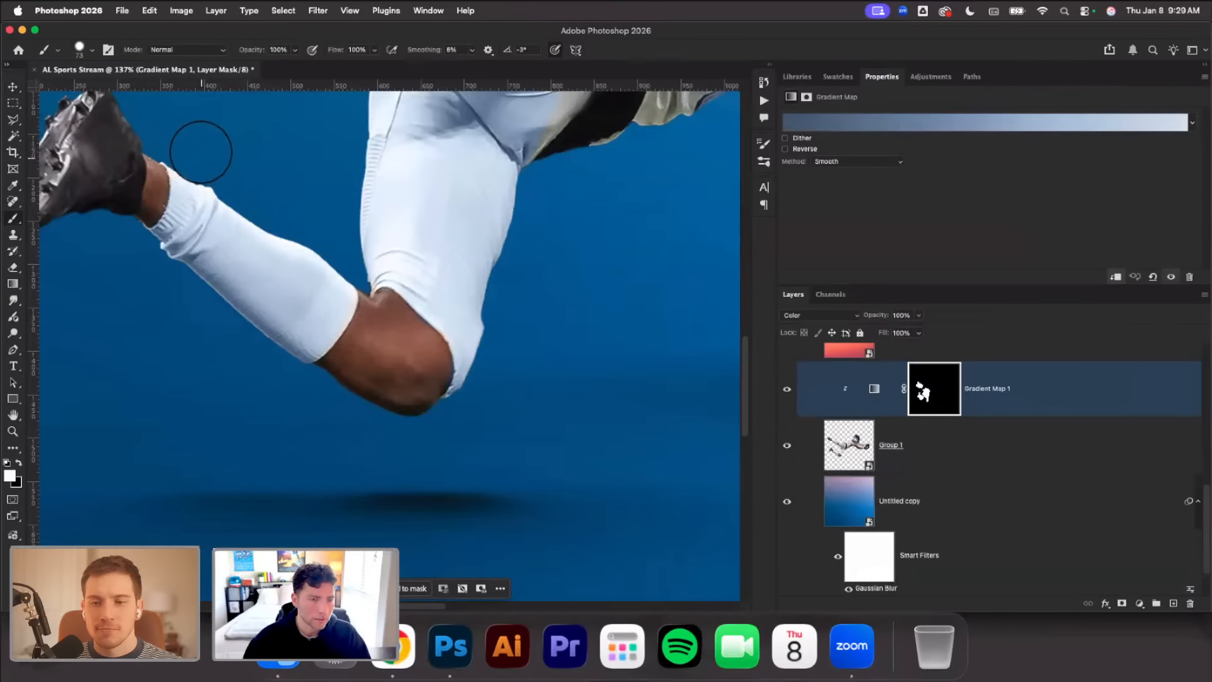
scroll(433, 257, "right", 3)
scroll(434, 257, "up", 2)
scroll(431, 267, "right", 3)
scroll(430, 266, "up", 2)
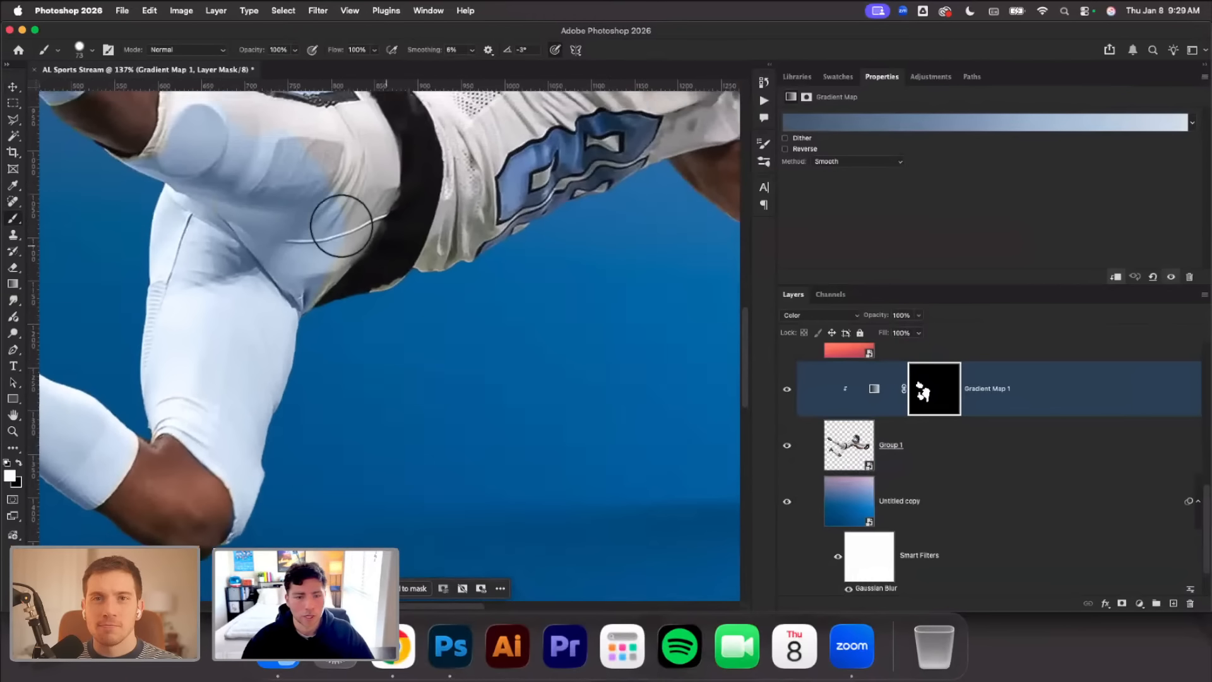
mouse_move(341, 226)
left_mouse_down()
mouse_move(334, 309)
mouse_move(382, 277)
mouse_move(441, 276)
left_mouse_up()
scroll(436, 270, "up", 3)
scroll(436, 268, "up", 1)
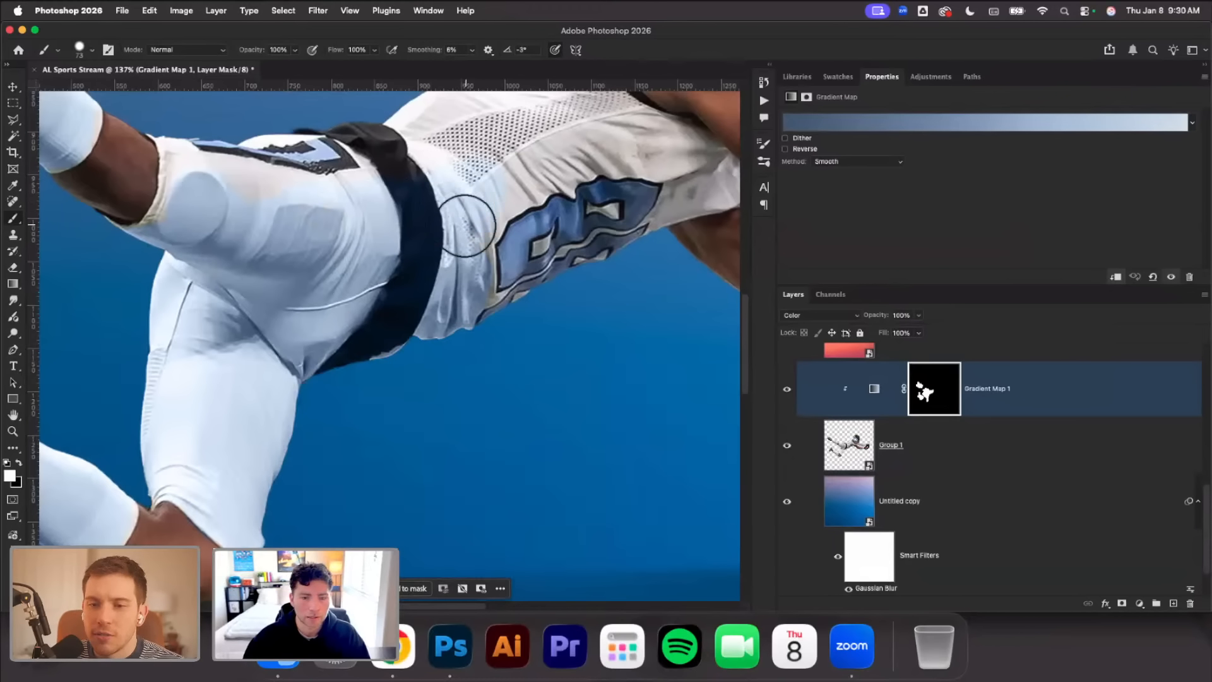
scroll(474, 194, "up", 5)
mouse_move(425, 245)
left_mouse_down()
mouse_move(466, 260)
mouse_move(482, 286)
mouse_move(454, 317)
mouse_move(528, 277)
mouse_move(509, 302)
mouse_move(565, 280)
mouse_move(498, 315)
mouse_move(541, 279)
mouse_move(556, 200)
mouse_move(541, 223)
mouse_move(575, 188)
left_mouse_up()
Paint white with a 47 px brush on the Gradient Map 1 mask over the jersey's upper back, shoulder and underarm area
scroll(575, 187, "up", 5)
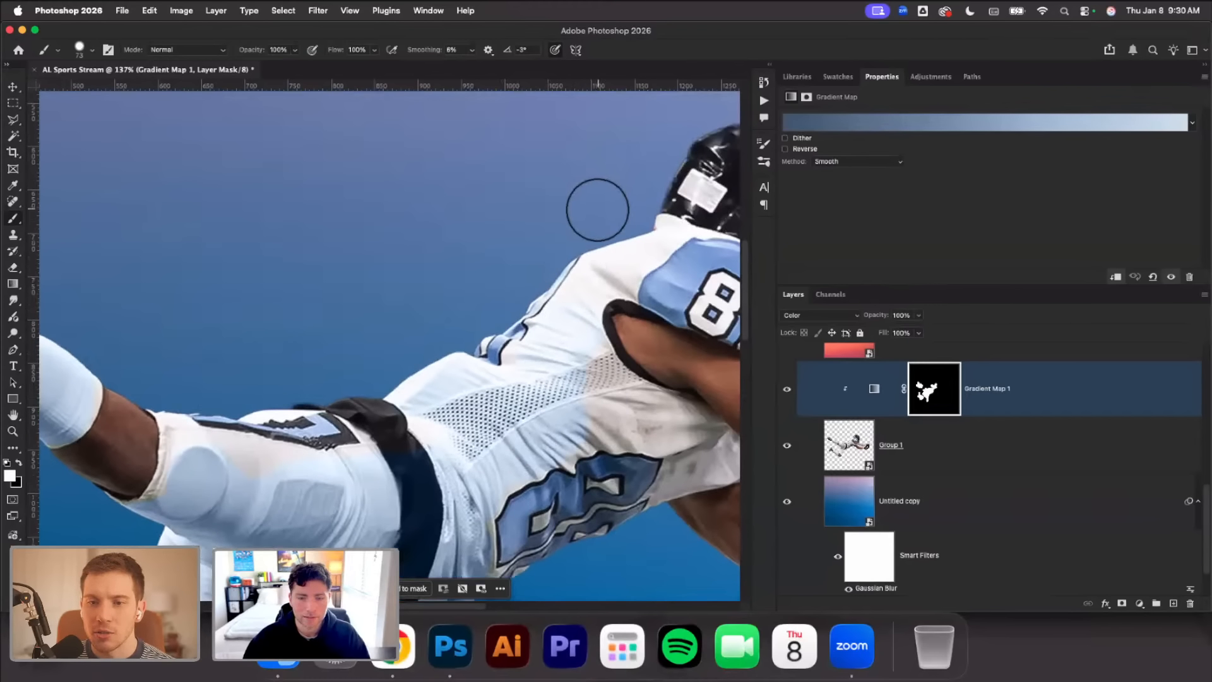
scroll(593, 209, "right", 3)
right_click(565, 208)
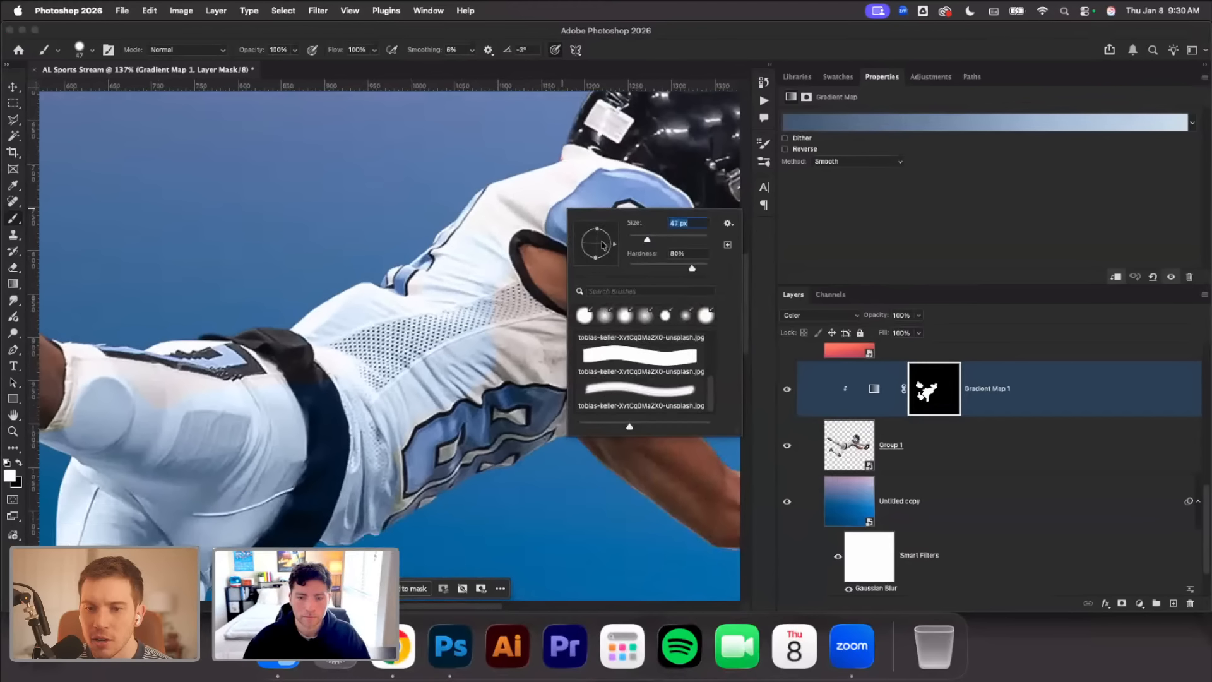
mouse_move(509, 212)
left_mouse_down()
mouse_move(499, 187)
mouse_move(516, 202)
mouse_move(569, 159)
mouse_move(530, 209)
mouse_move(579, 154)
mouse_move(520, 160)
left_mouse_up()
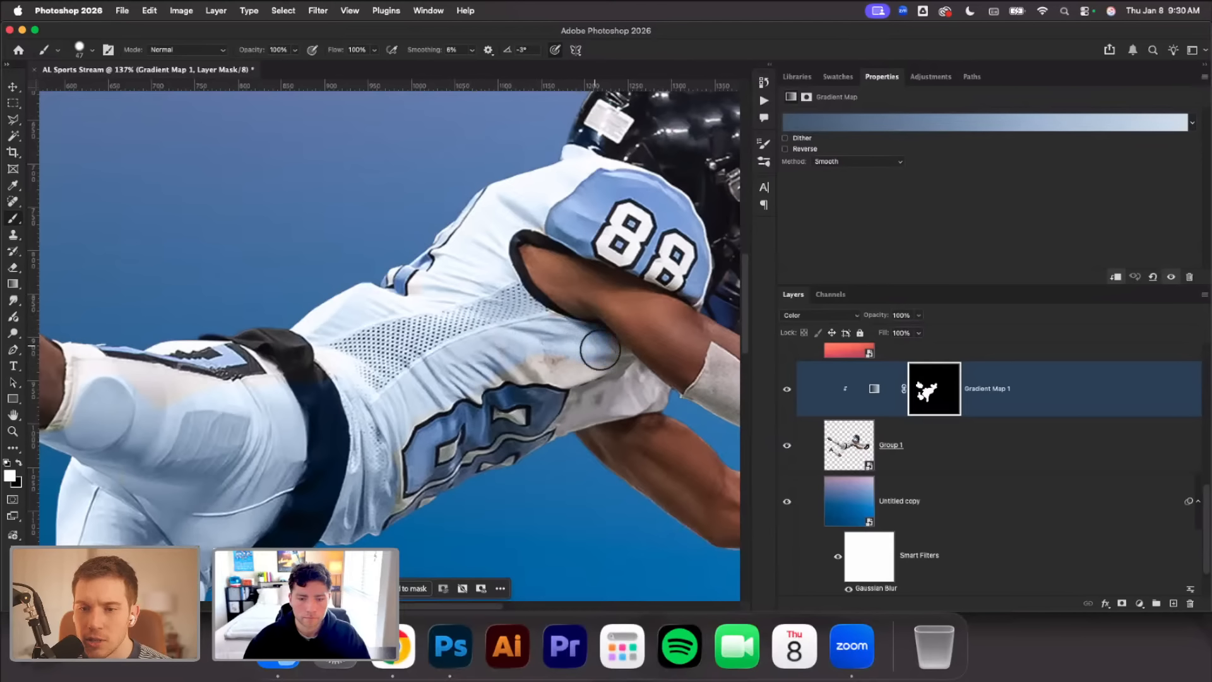
mouse_move(600, 349)
left_mouse_down()
mouse_move(598, 395)
mouse_move(632, 390)
mouse_move(593, 407)
left_mouse_up()
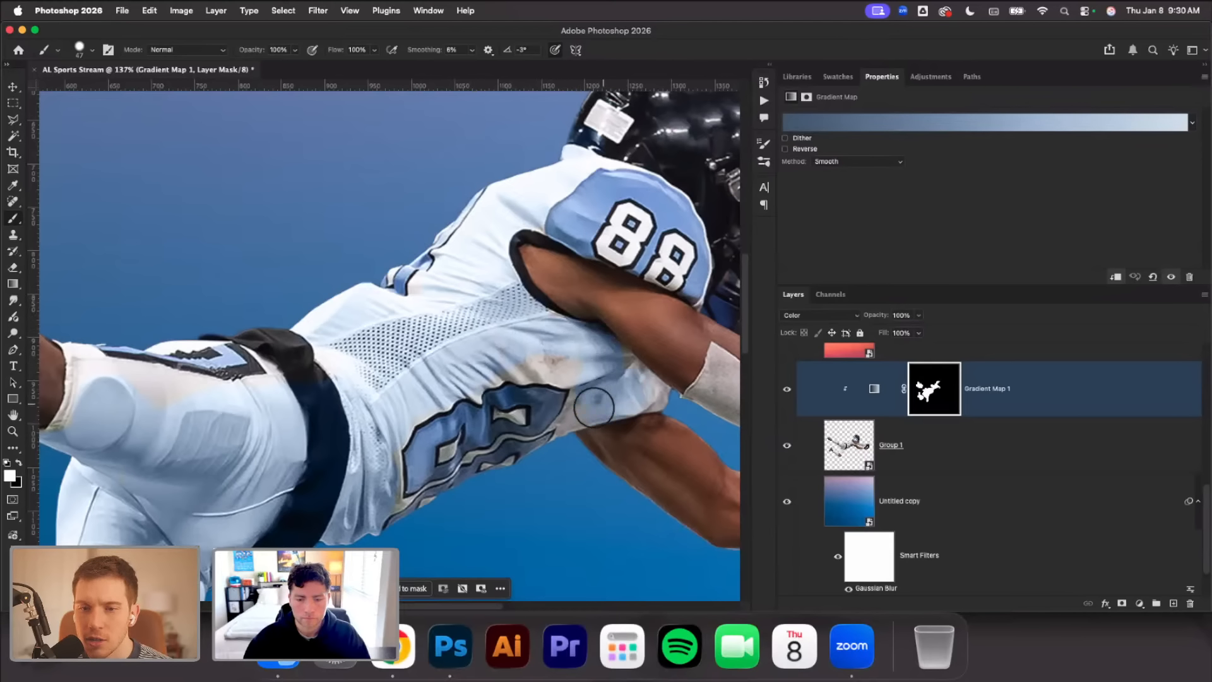
Fill in the mask around the jersey's chest and side number, using 30 px and 15 px brushes for the small gaps
right_click(607, 385)
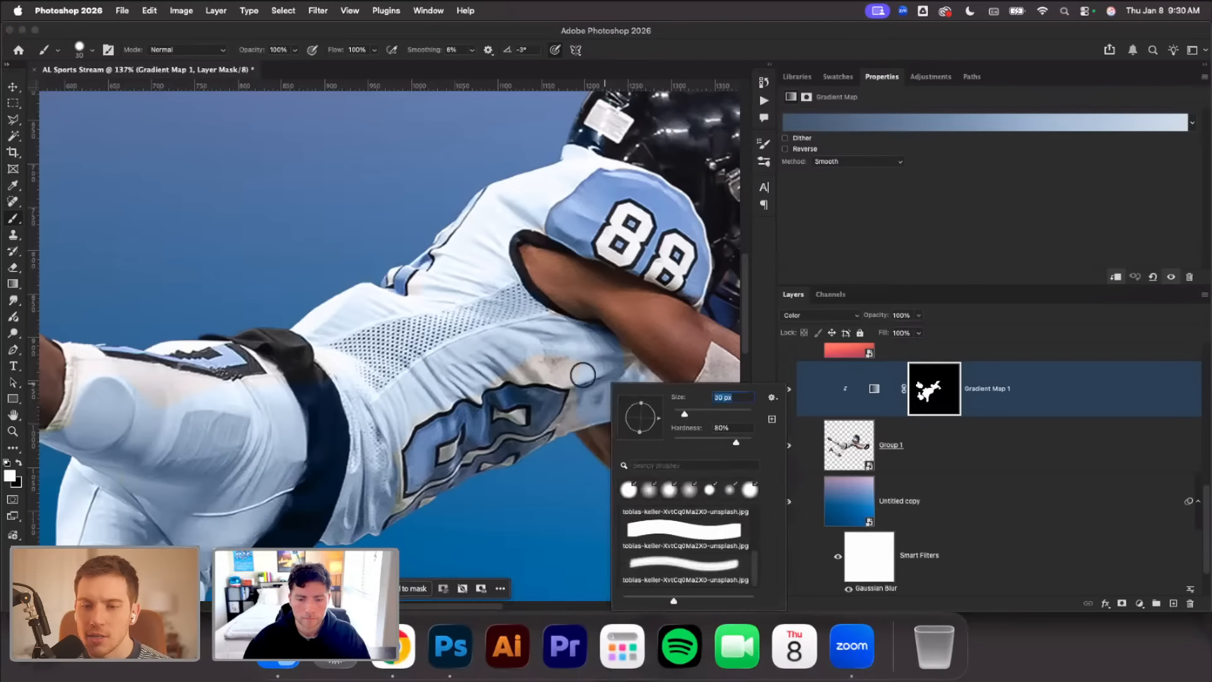
key("Return")
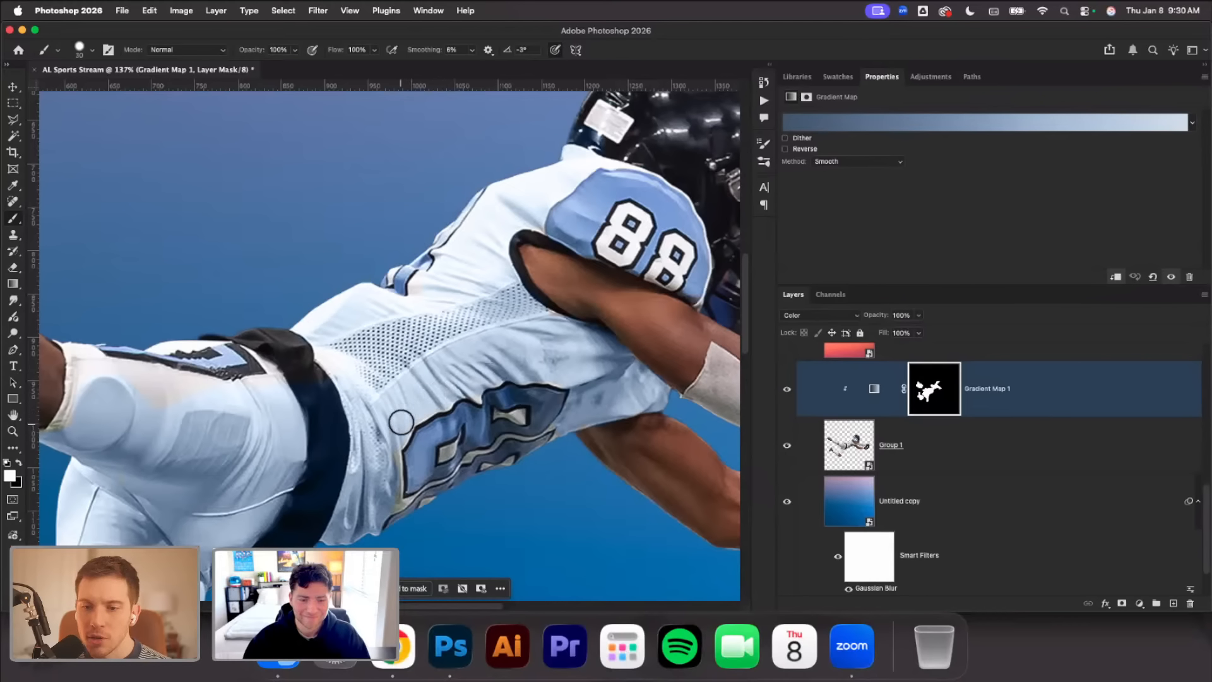
scroll(401, 422, "down", 5)
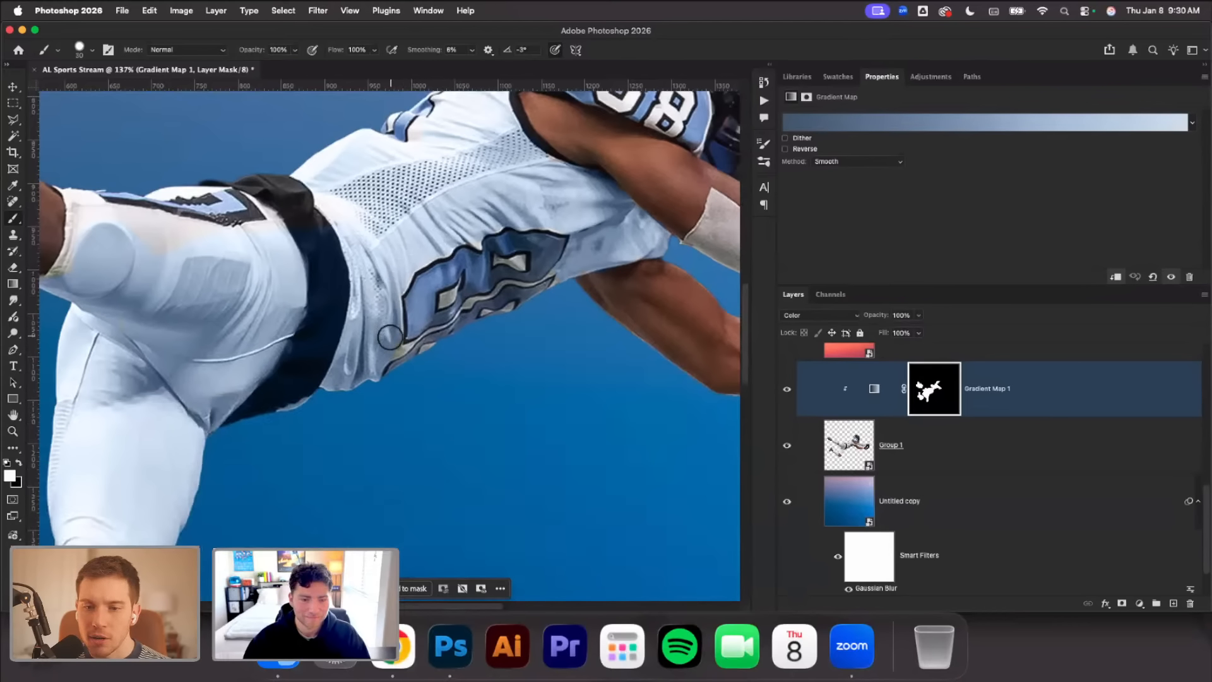
right_click(553, 268)
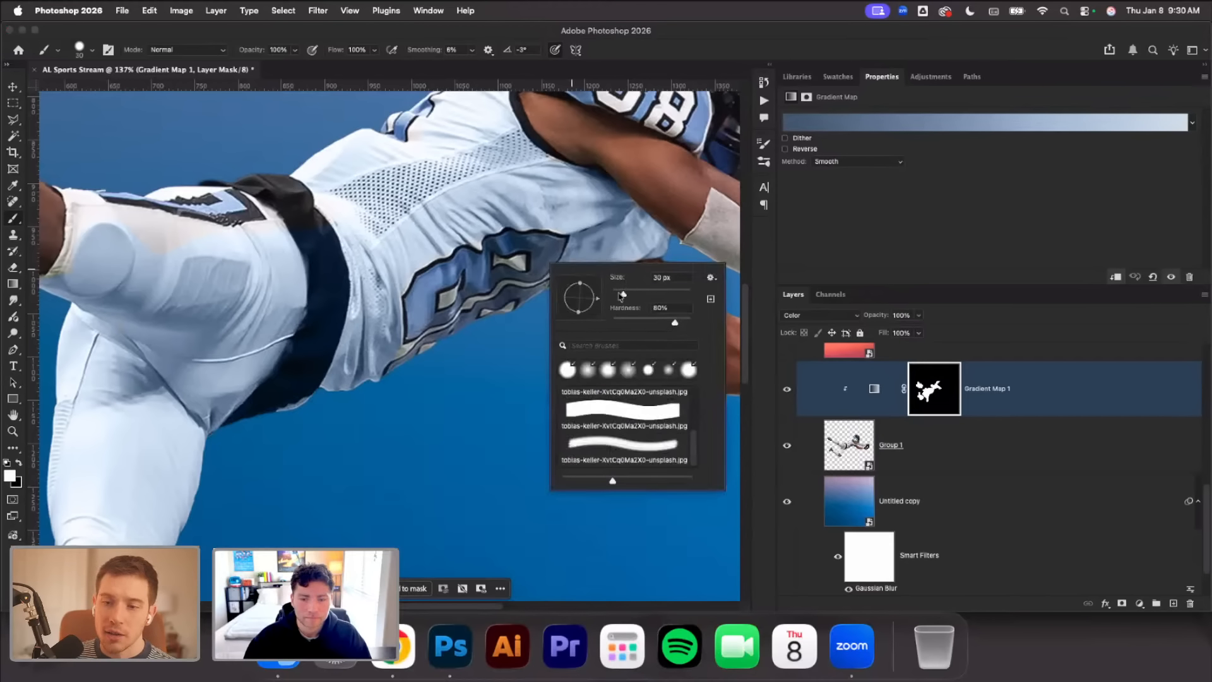
key("Return")
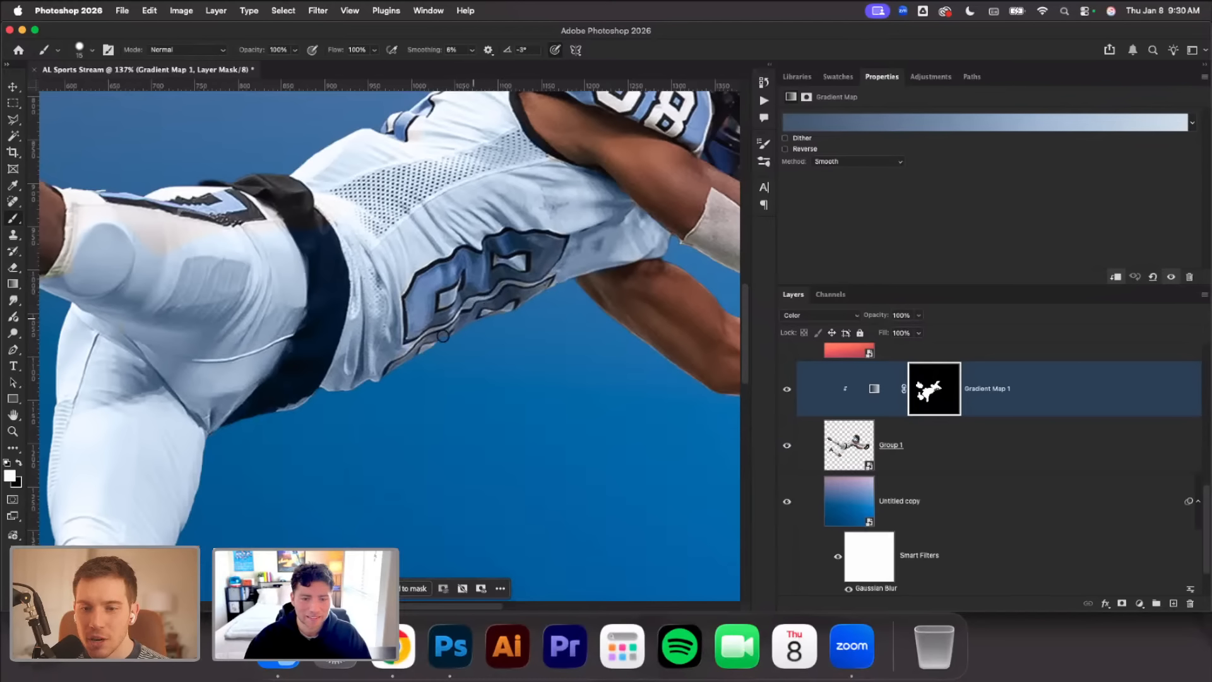
Paint white on the mask along the lower half of the nearer arm's sleeve to tint it blue
scroll(503, 361, "down", 5)
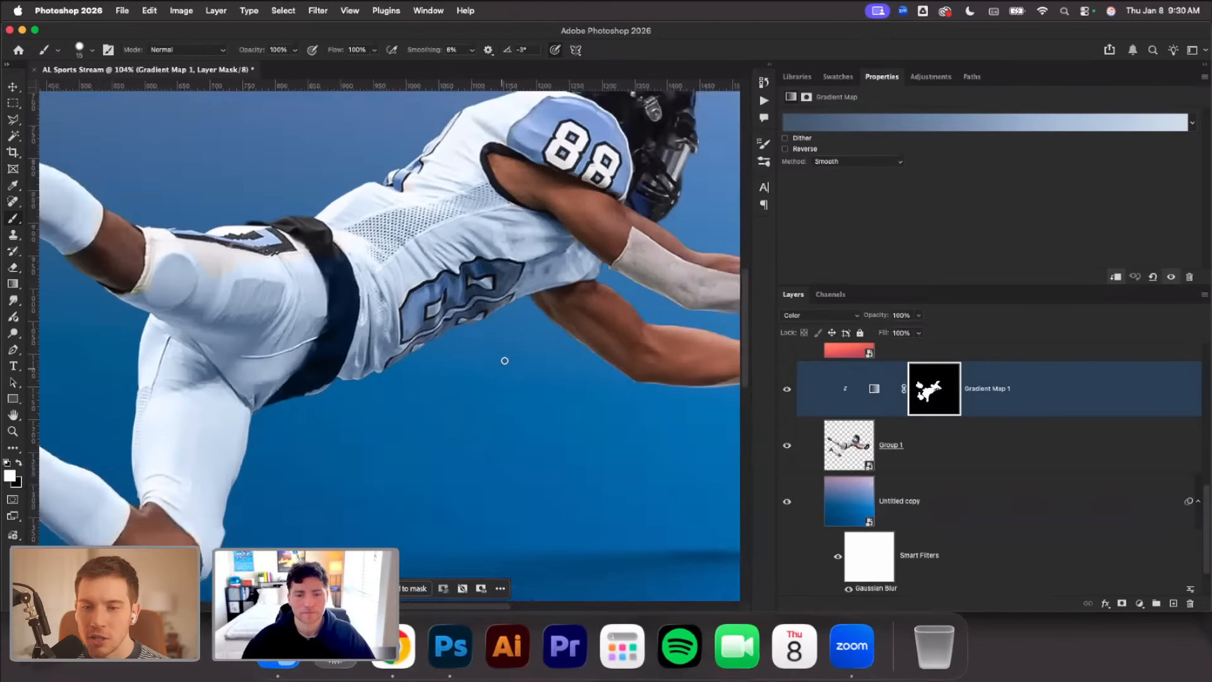
scroll(505, 328, "right", 5)
scroll(417, 278, "up", 3)
scroll(415, 276, "up", 5)
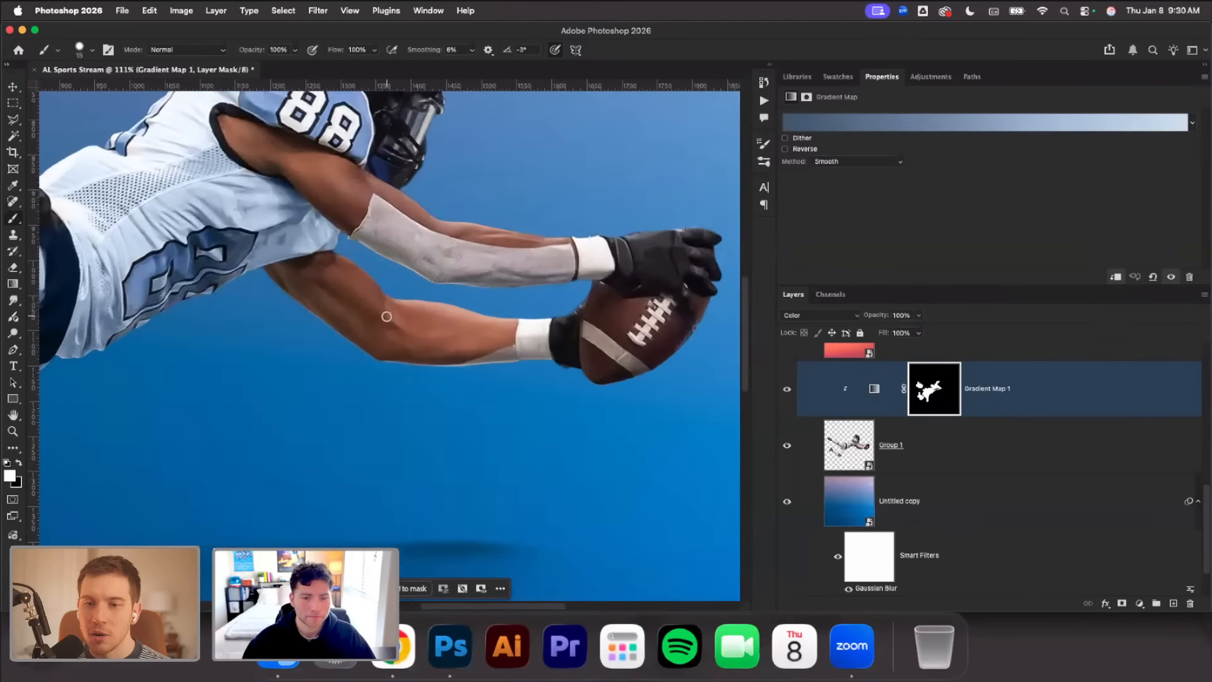
right_click(425, 315)
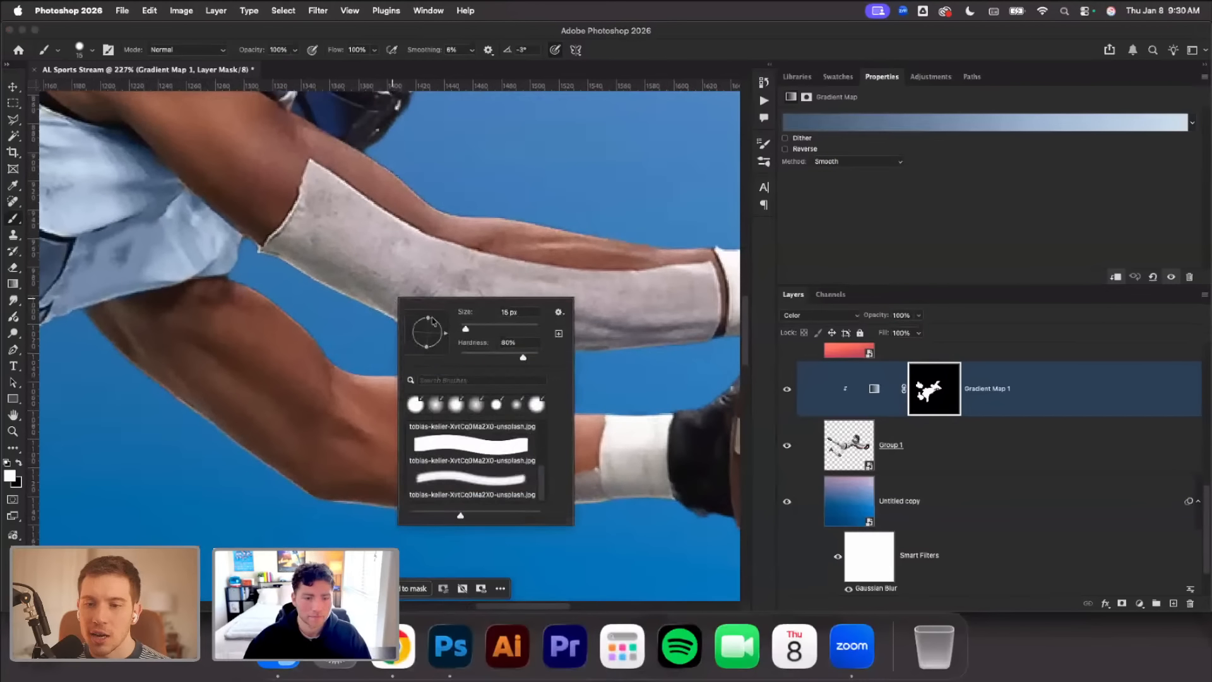
key("Return")
mouse_move(366, 263)
left_mouse_down()
mouse_move(364, 293)
mouse_move(399, 324)
mouse_move(599, 334)
mouse_move(284, 261)
mouse_move(320, 240)
mouse_move(483, 298)
mouse_move(619, 325)
left_mouse_up()
right_click(406, 287)
key("Return")
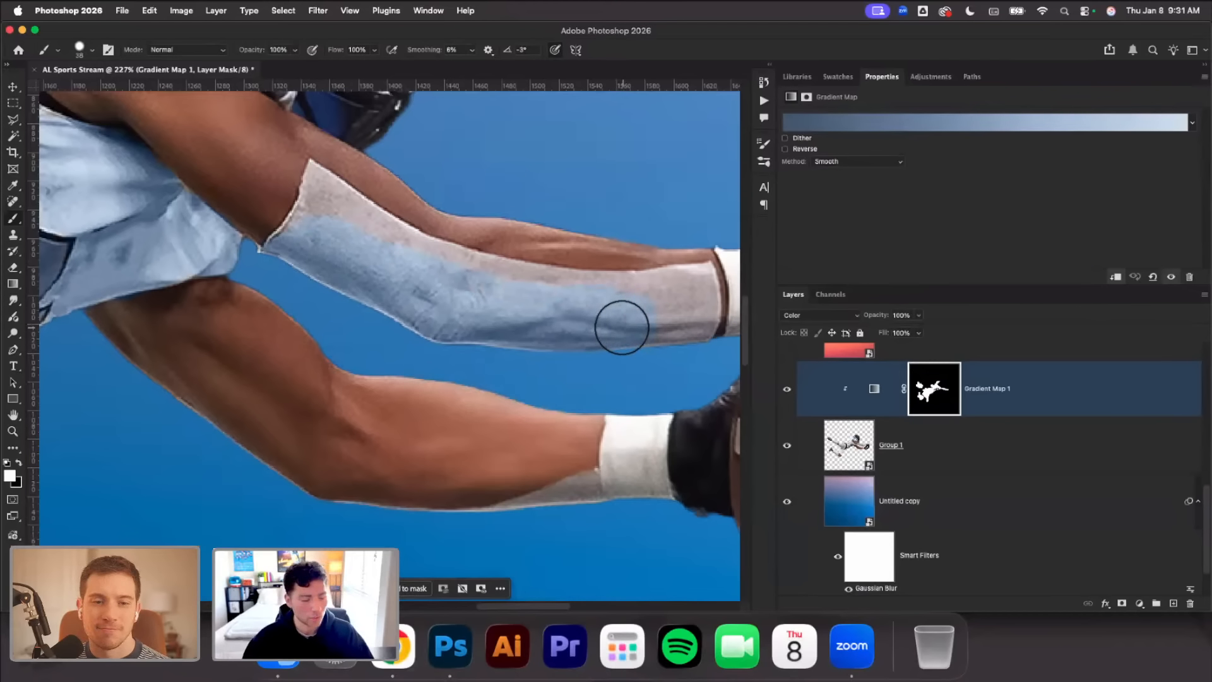
Finish masking the rest of the arm sleeve up to its edges with a 19 px brush, including the adjacent wristband
scroll(619, 327, "down", 2)
scroll(619, 326, "right", 3)
right_click(629, 318)
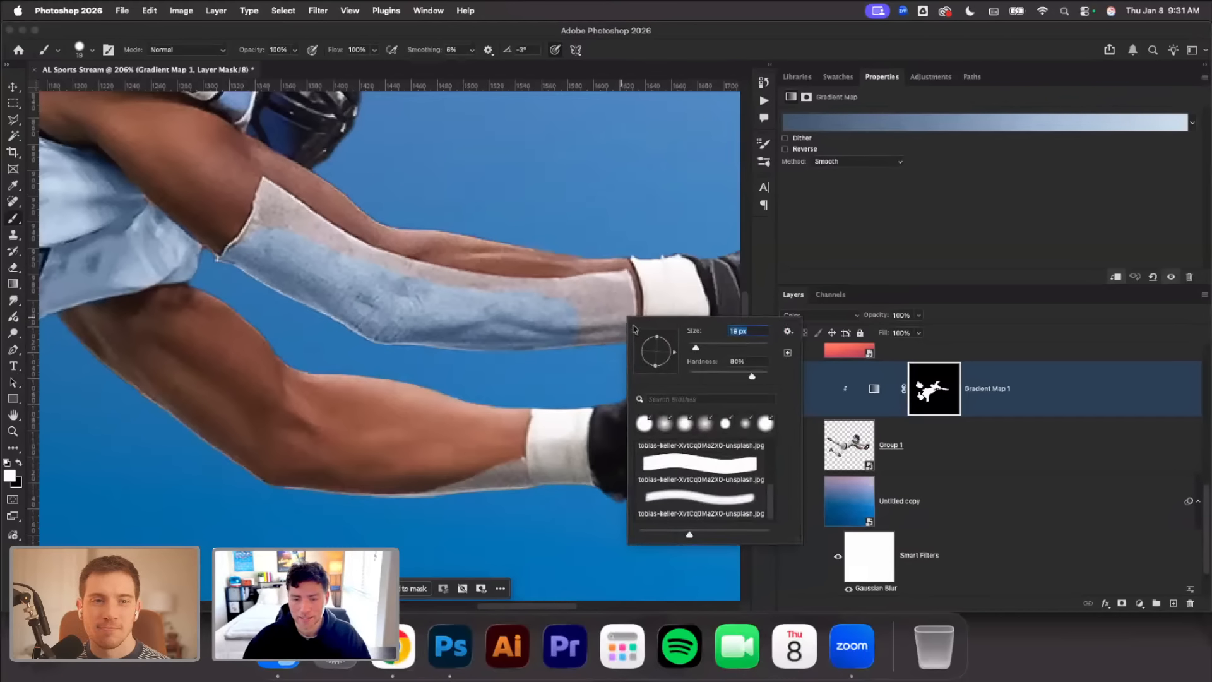
left_click_drag(608, 314, 582, 323)
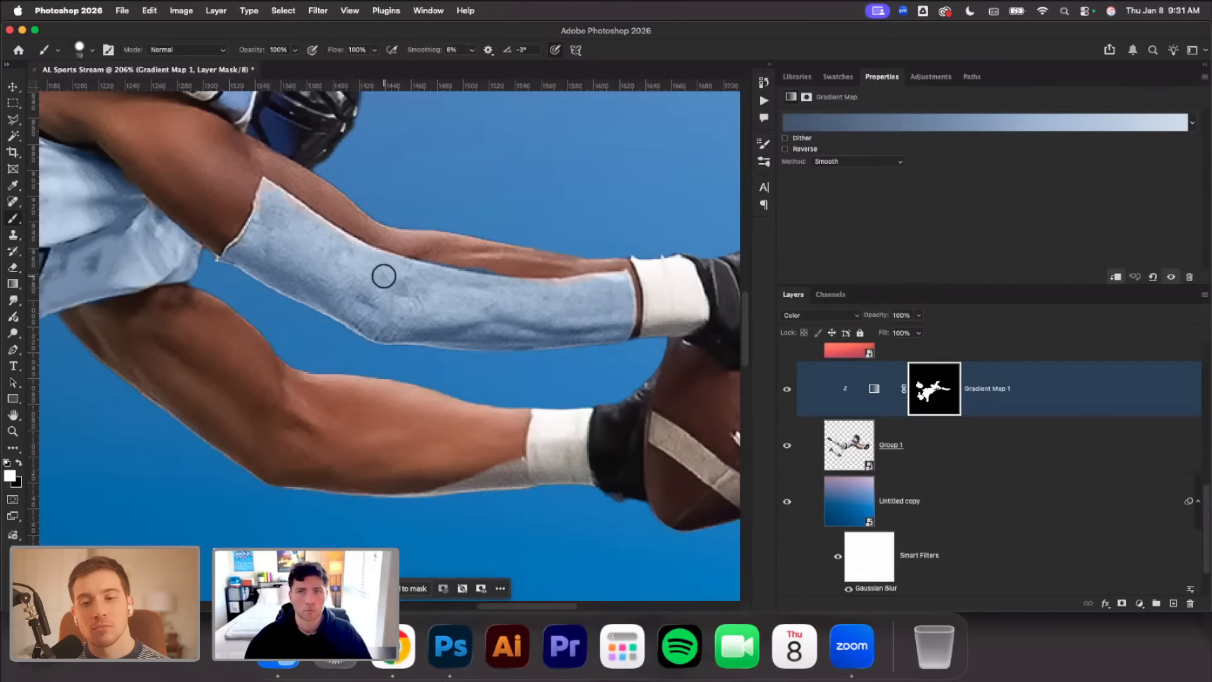
scroll(384, 276, "right", 5)
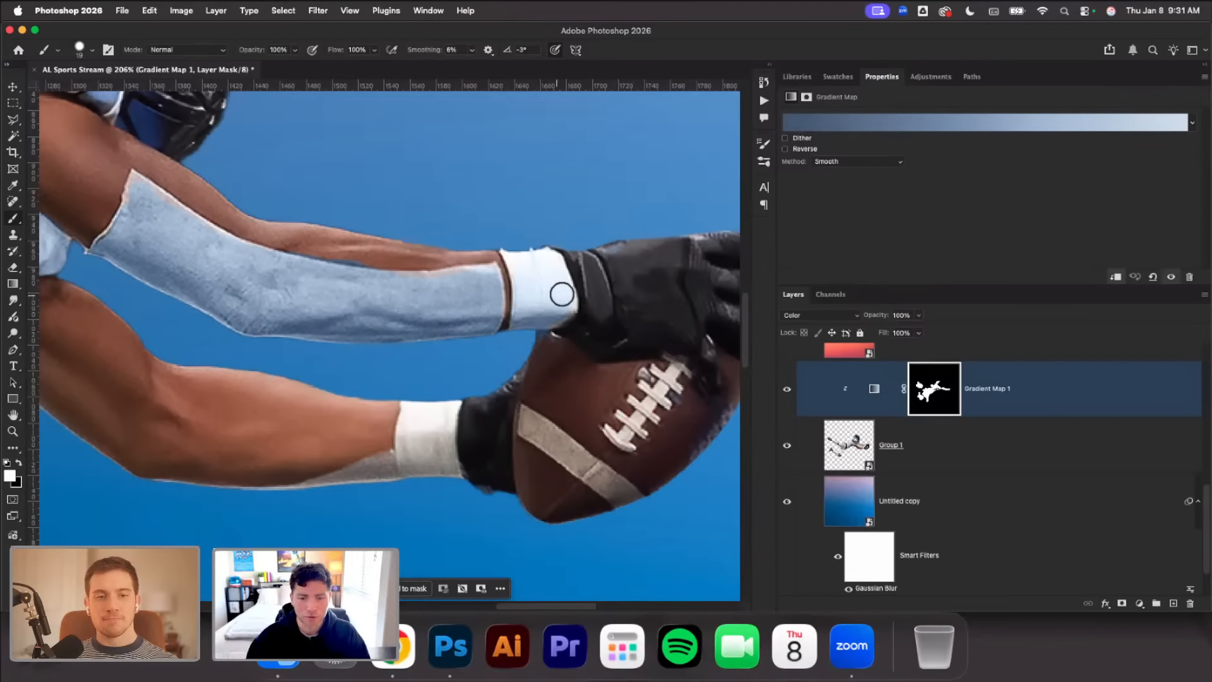
Paint white on the mask over both black gloves and the lower arm's wristband, using 52 px and smaller brushes
scroll(541, 310, "down", 2)
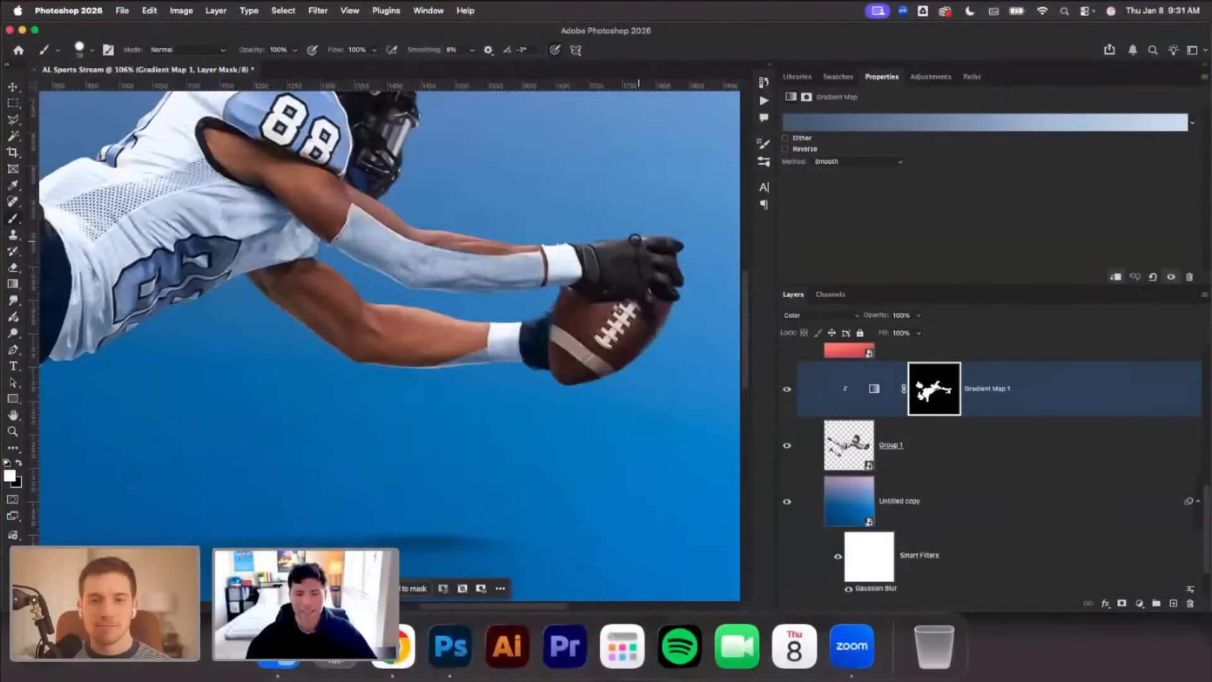
right_click(644, 243)
left_click_drag(710, 267, 722, 269)
left_click_drag(609, 237, 577, 238)
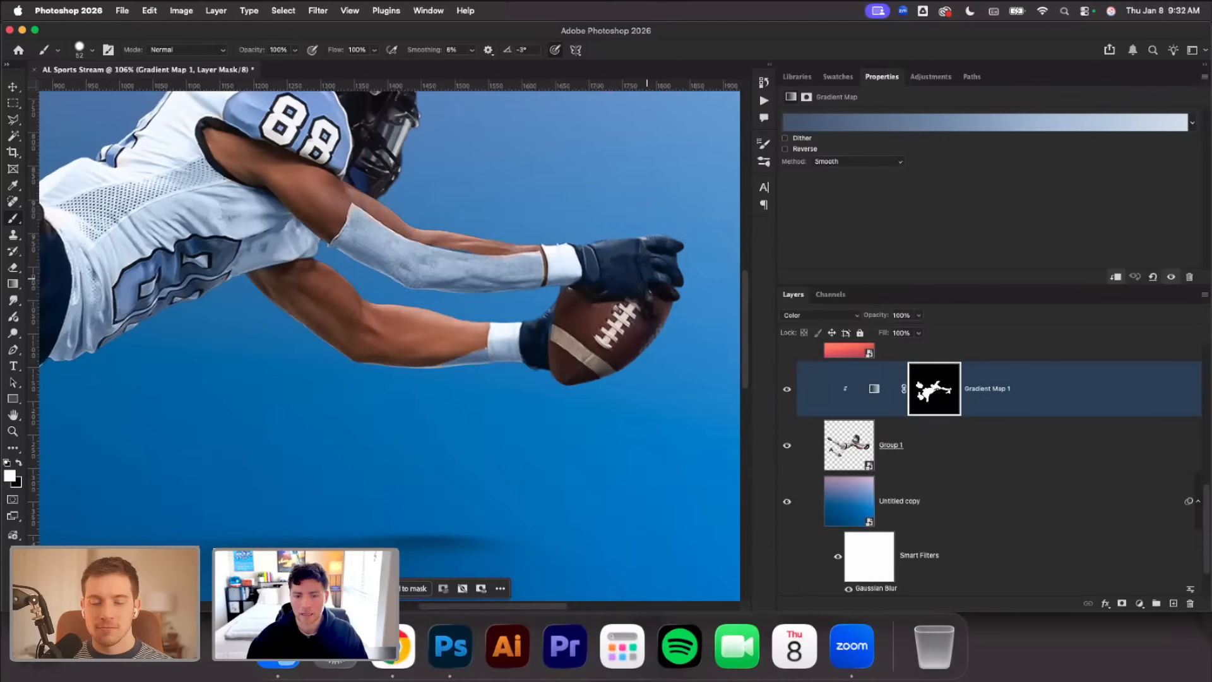
right_click(662, 264)
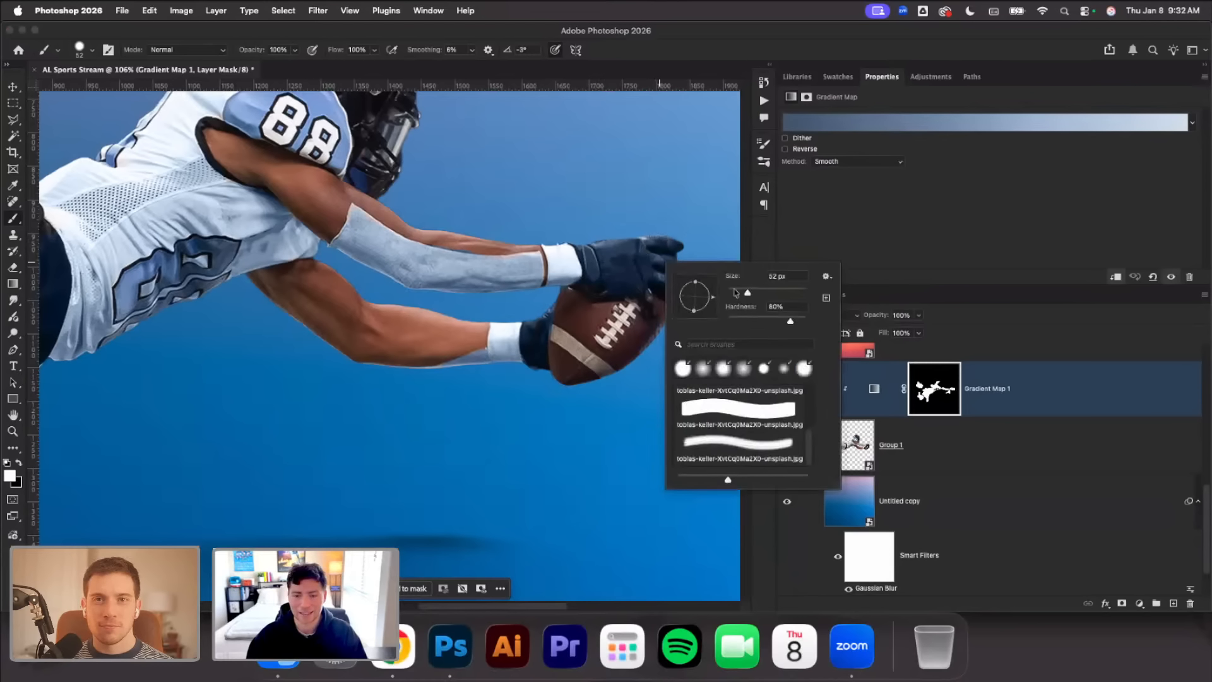
key("Return")
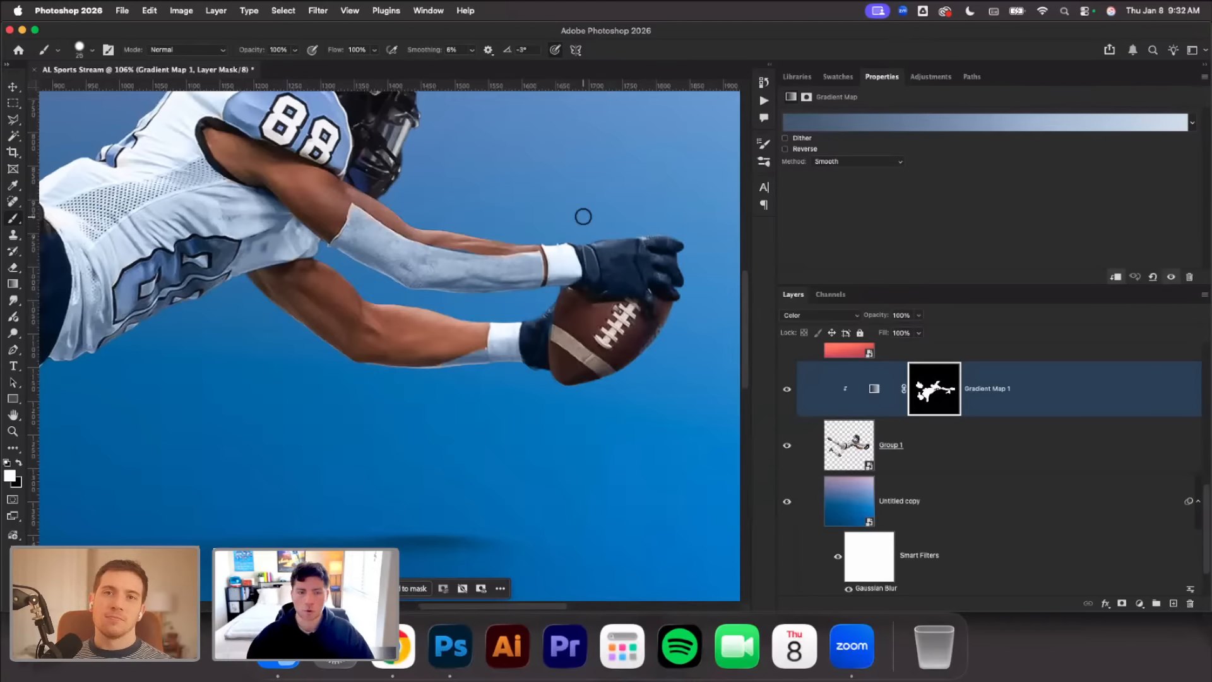
Enlarge the brush and paint white on the mask over the whole black helmet
scroll(578, 210, "down", 2)
scroll(576, 208, "up", 3)
scroll(533, 193, "up", 2)
right_click(535, 192)
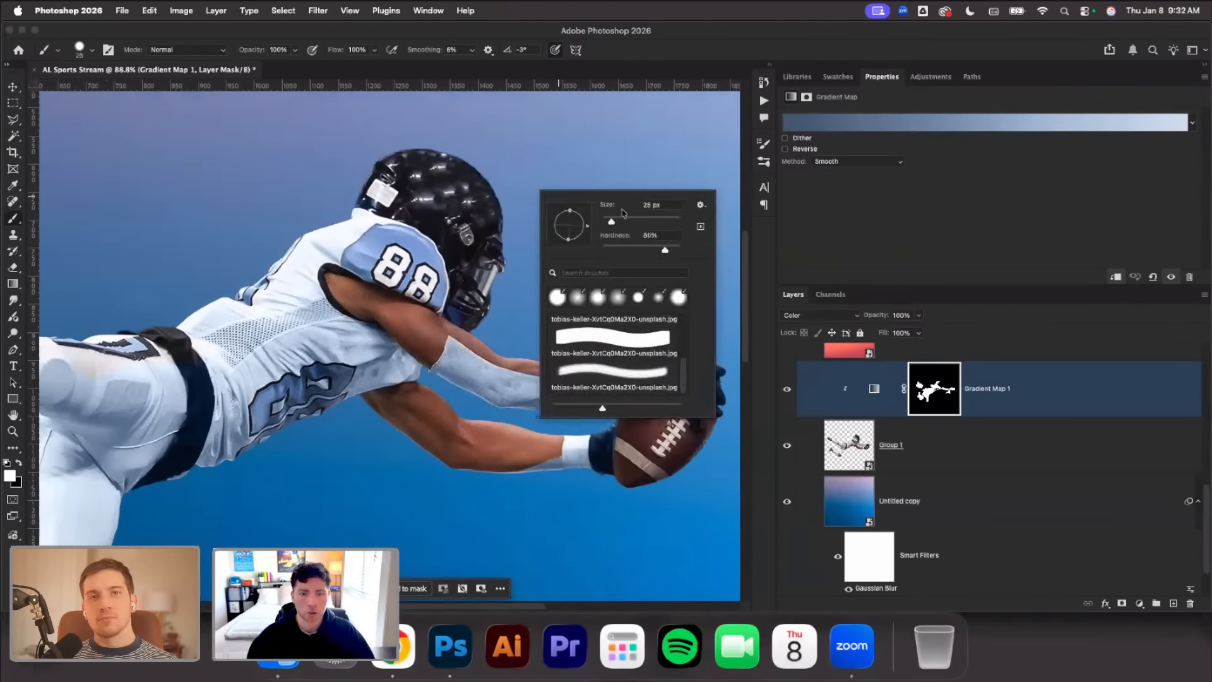
left_click(635, 221)
left_click_drag(475, 168, 390, 170)
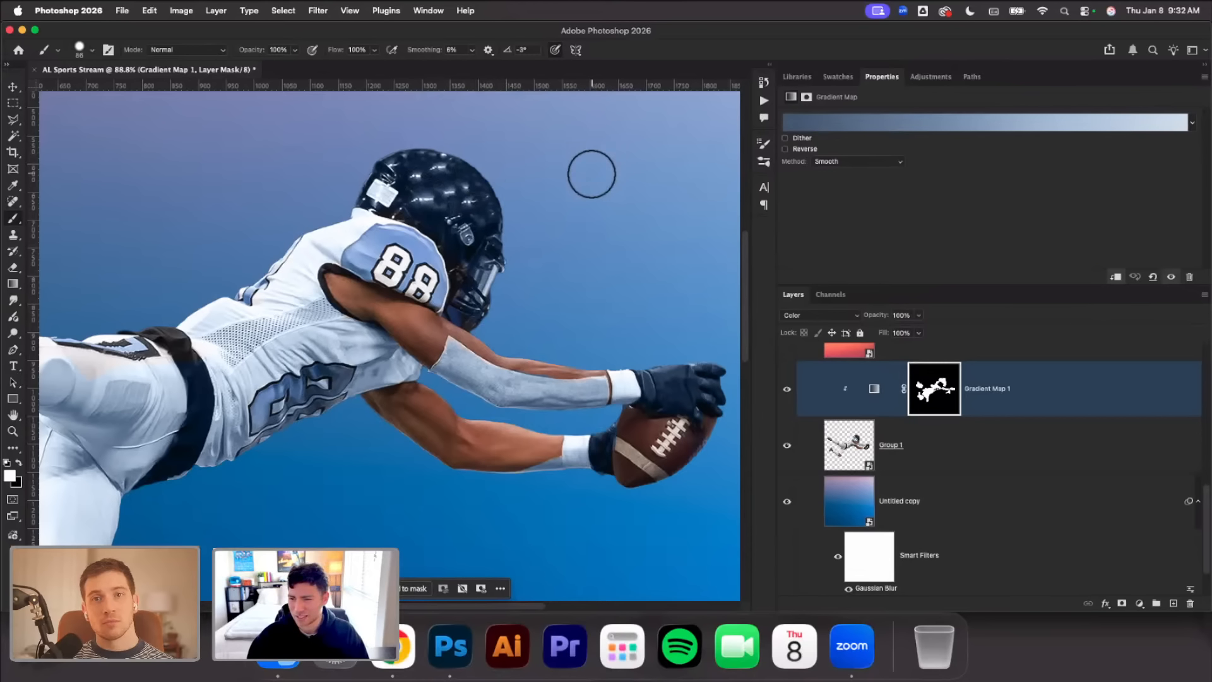
Paint white on the mask over the raised thigh's remaining untinted areas and the belt's upper end, using 60 px and 31 px brushes
scroll(537, 230, "down", 1)
scroll(538, 229, "down", 3)
scroll(537, 229, "left", 5)
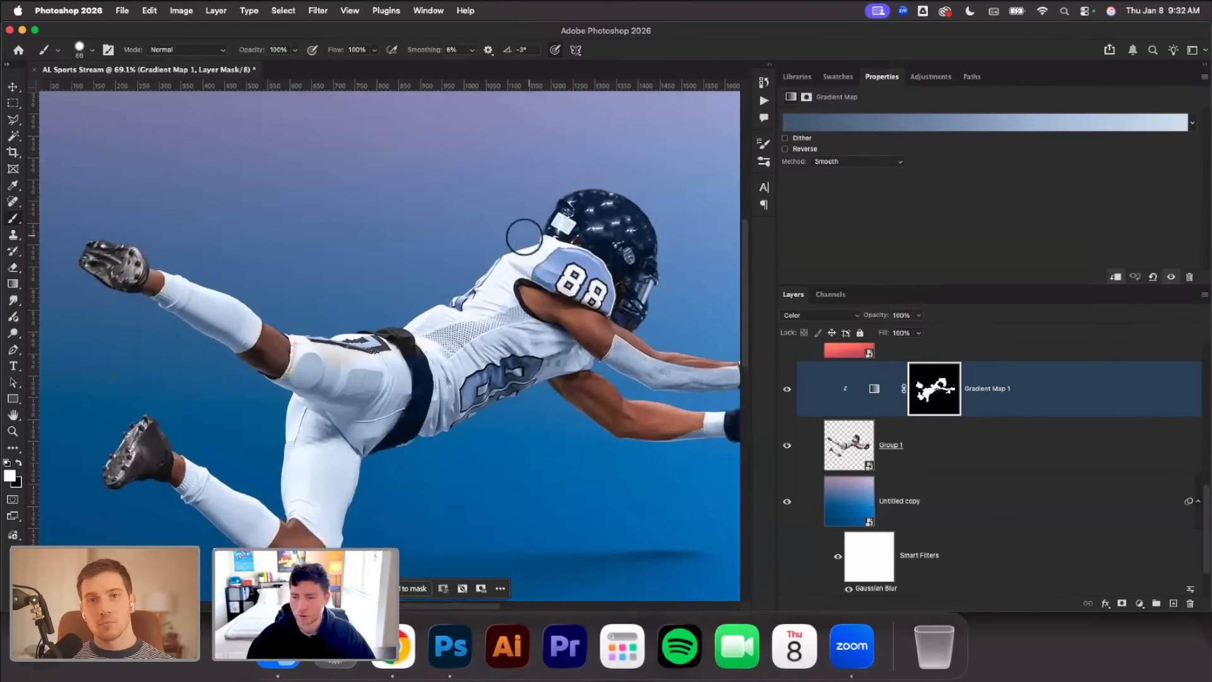
scroll(403, 301, "up", 5)
right_click(394, 331)
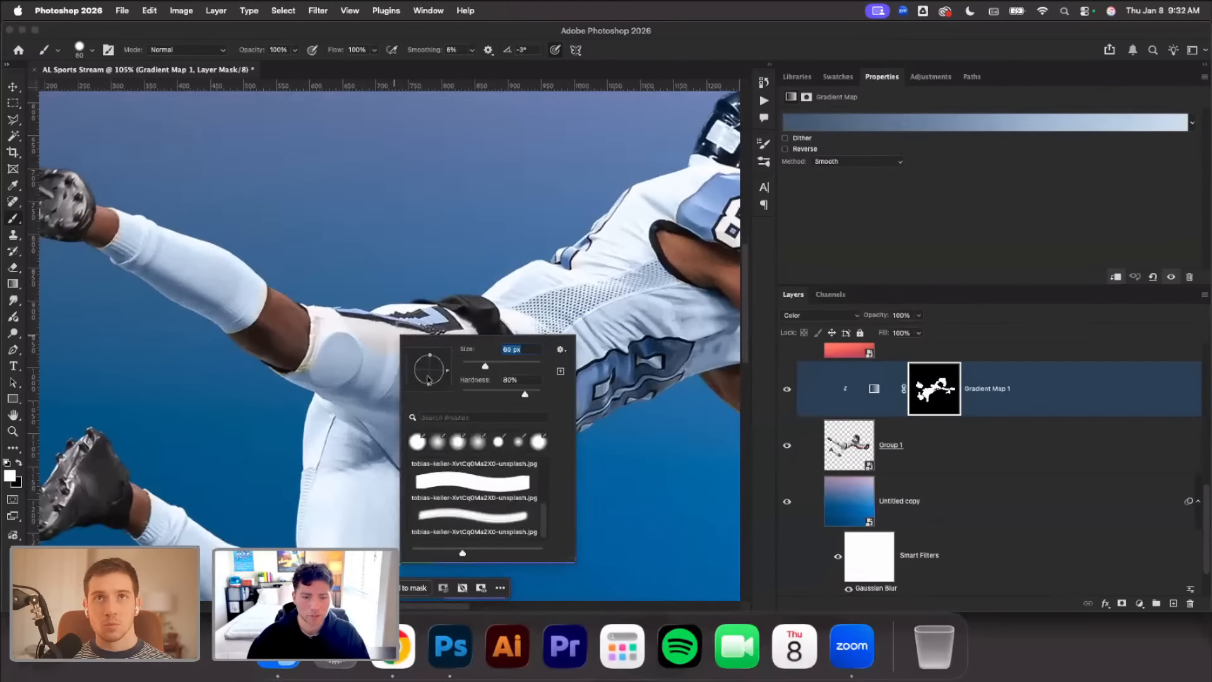
left_click(355, 419)
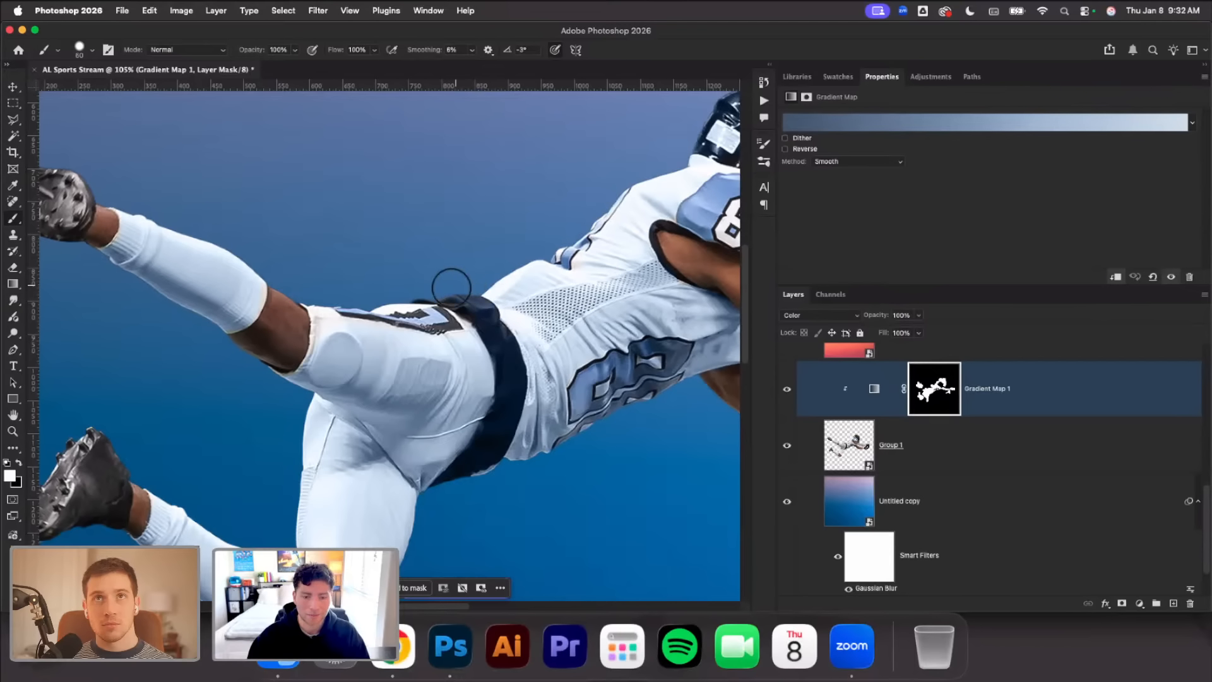
right_click(400, 352)
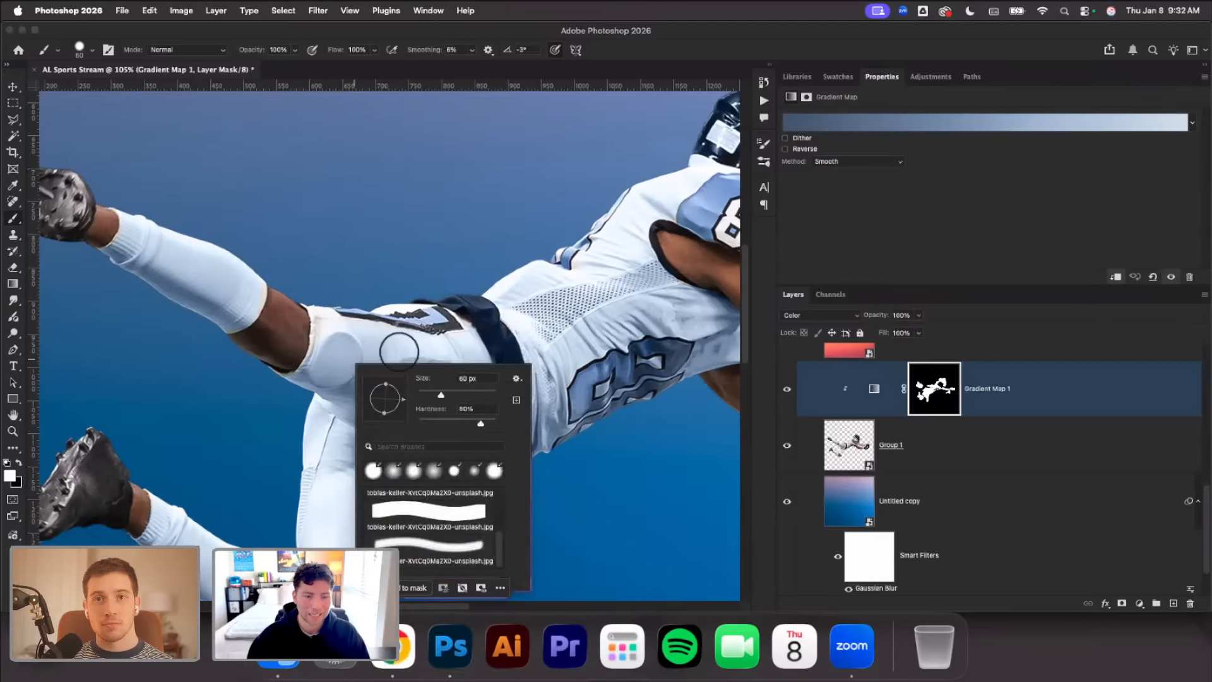
mouse_move(325, 305)
left_mouse_down()
mouse_move(323, 353)
mouse_move(325, 319)
mouse_move(350, 330)
left_mouse_up()
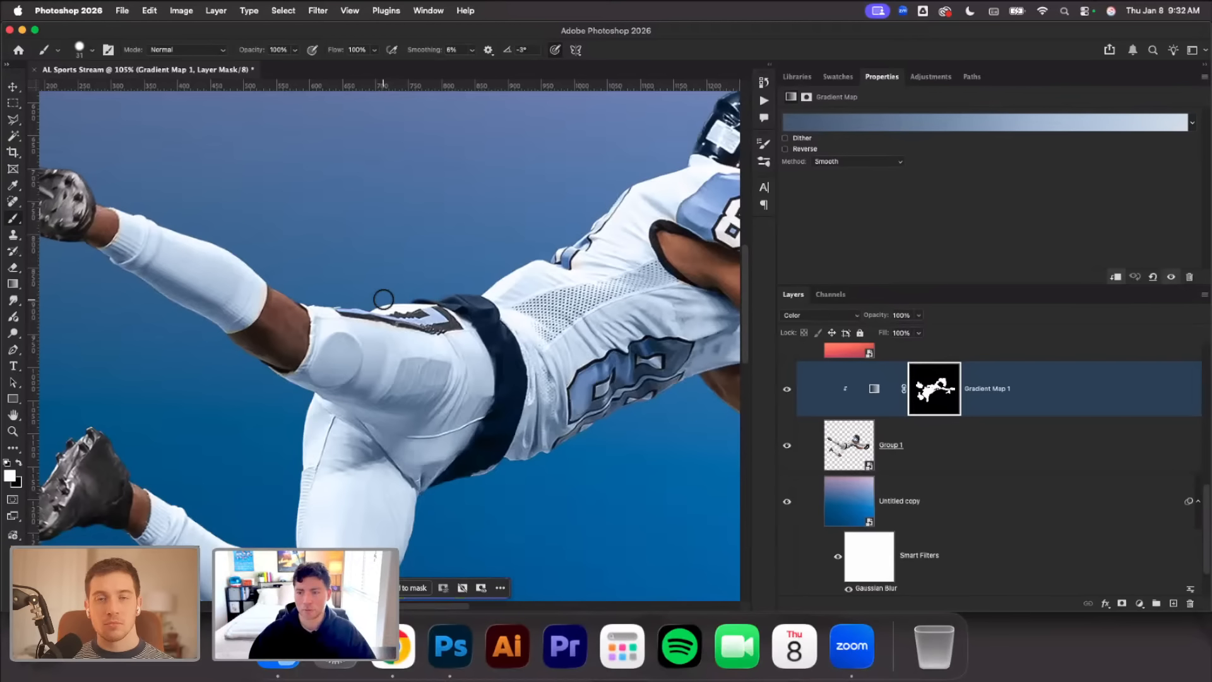
Add a second Gradient Map adjustment with the black-to-pale-pink preset above Gradient Map 1 and clip it to the player layer
scroll(384, 298, "down", 3)
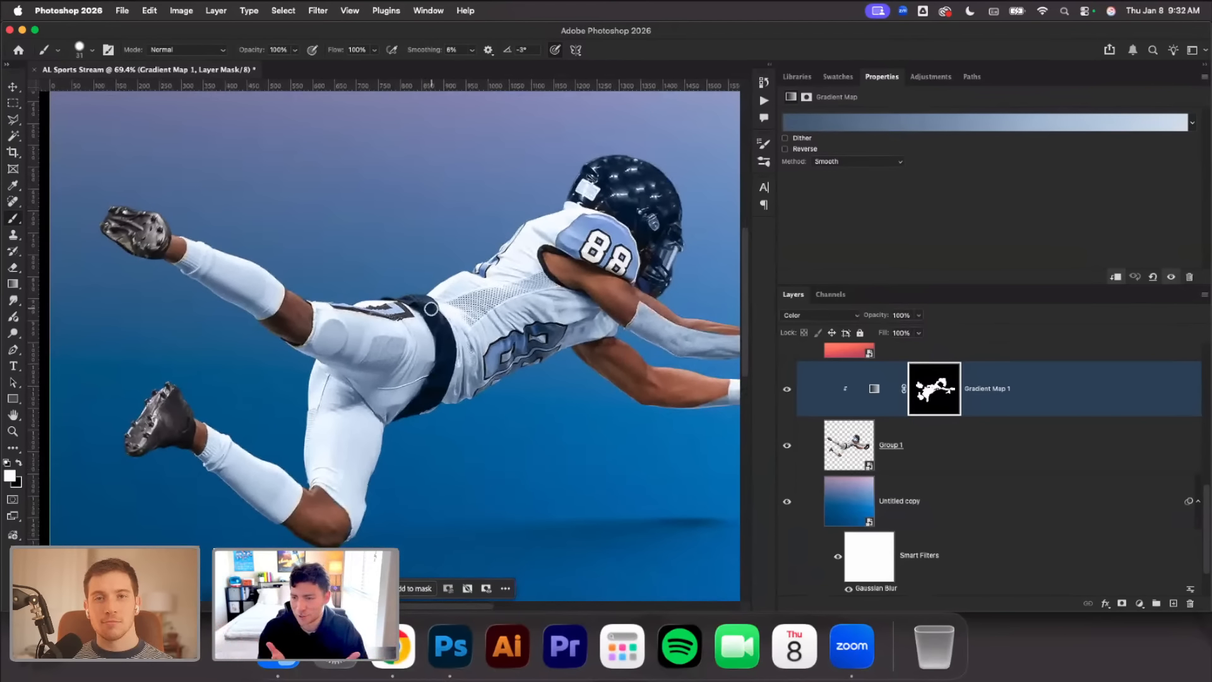
scroll(431, 309, "down", 2)
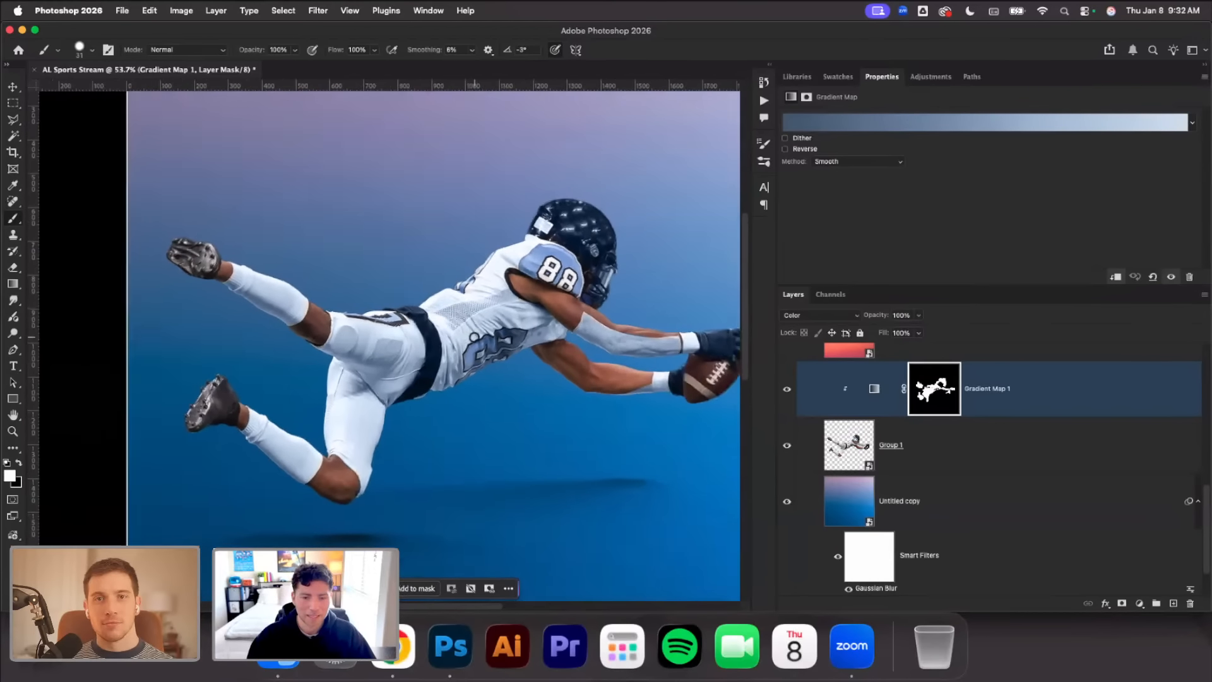
scroll(474, 339, "down", 1)
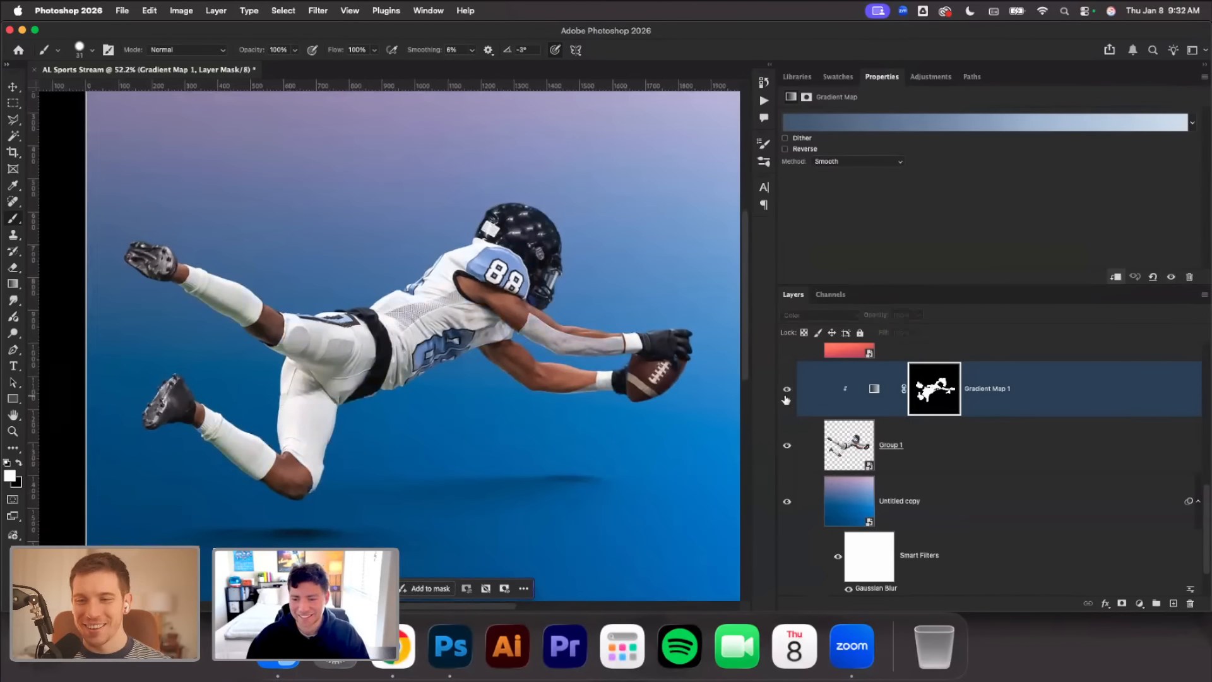
left_click(1140, 603)
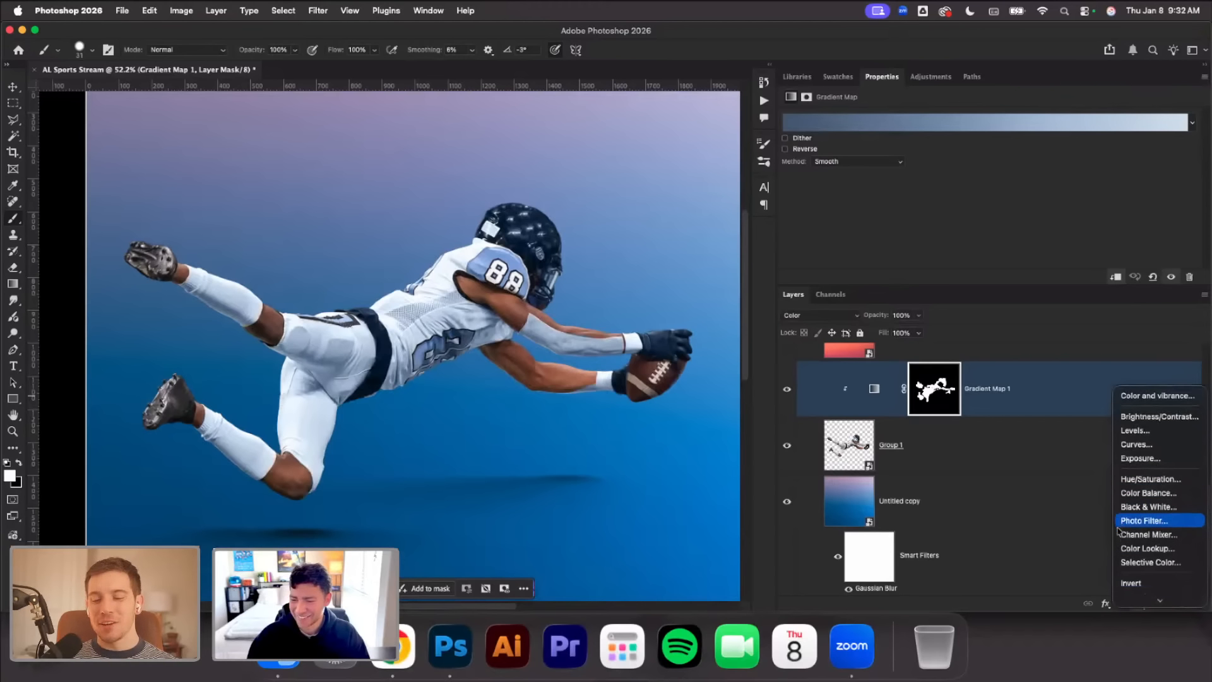
left_click(1151, 550)
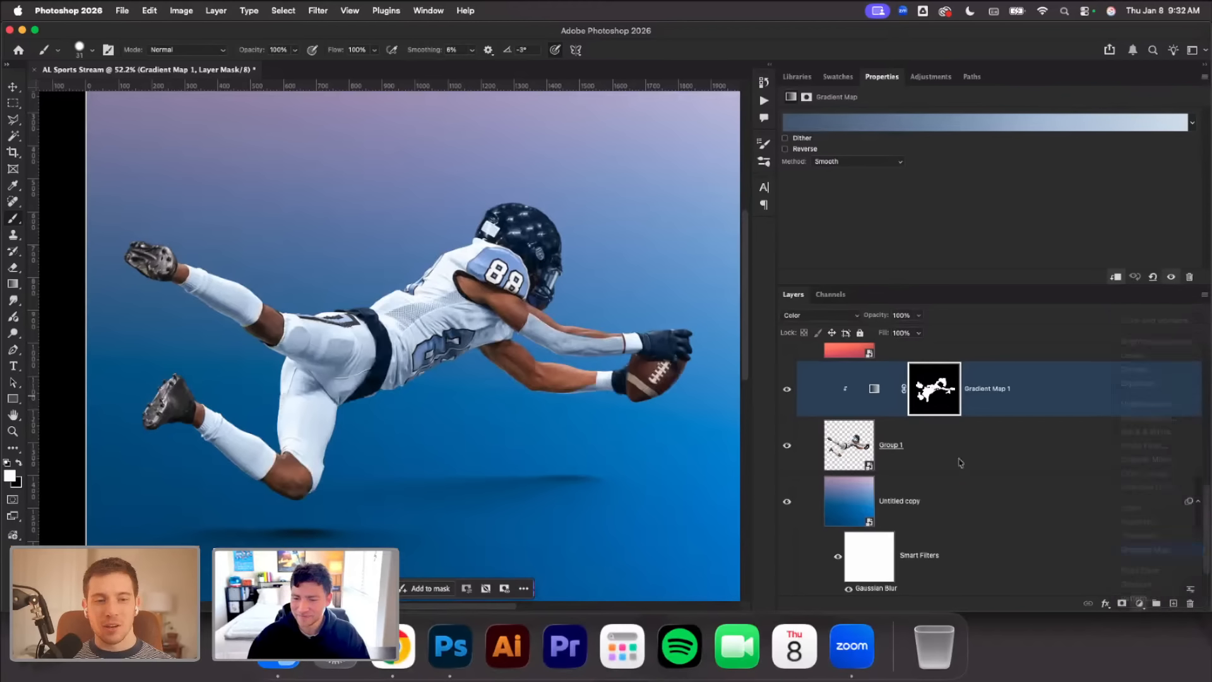
left_click(857, 125)
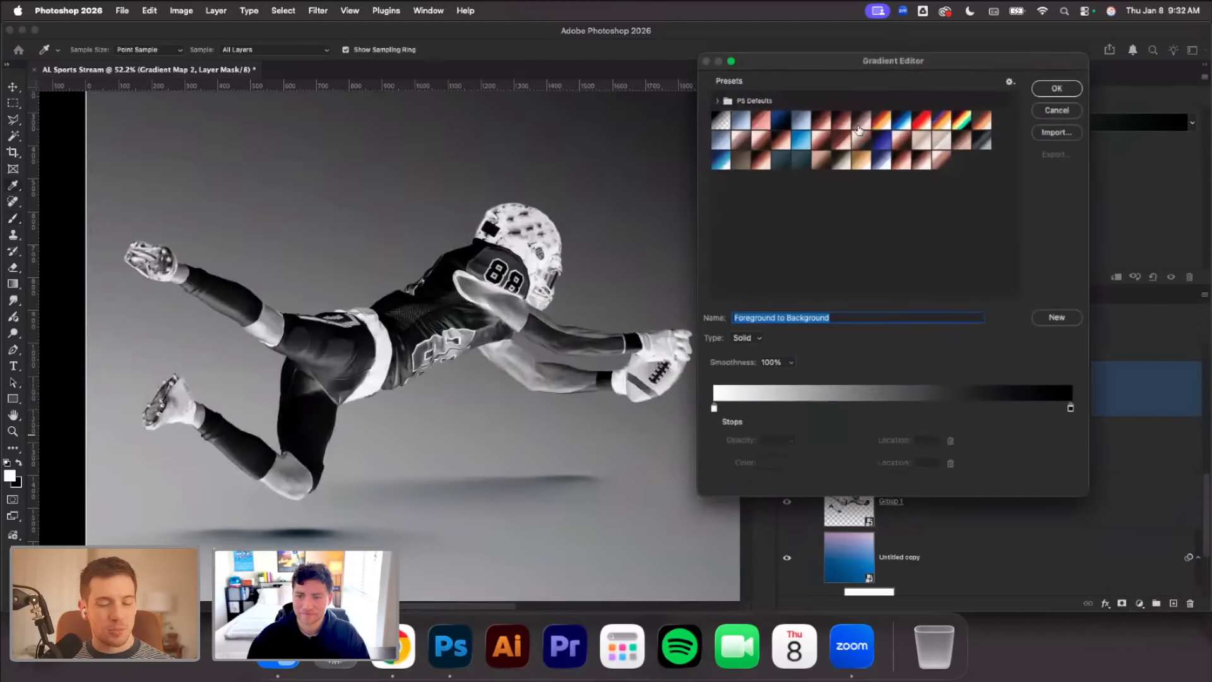
left_click(864, 121)
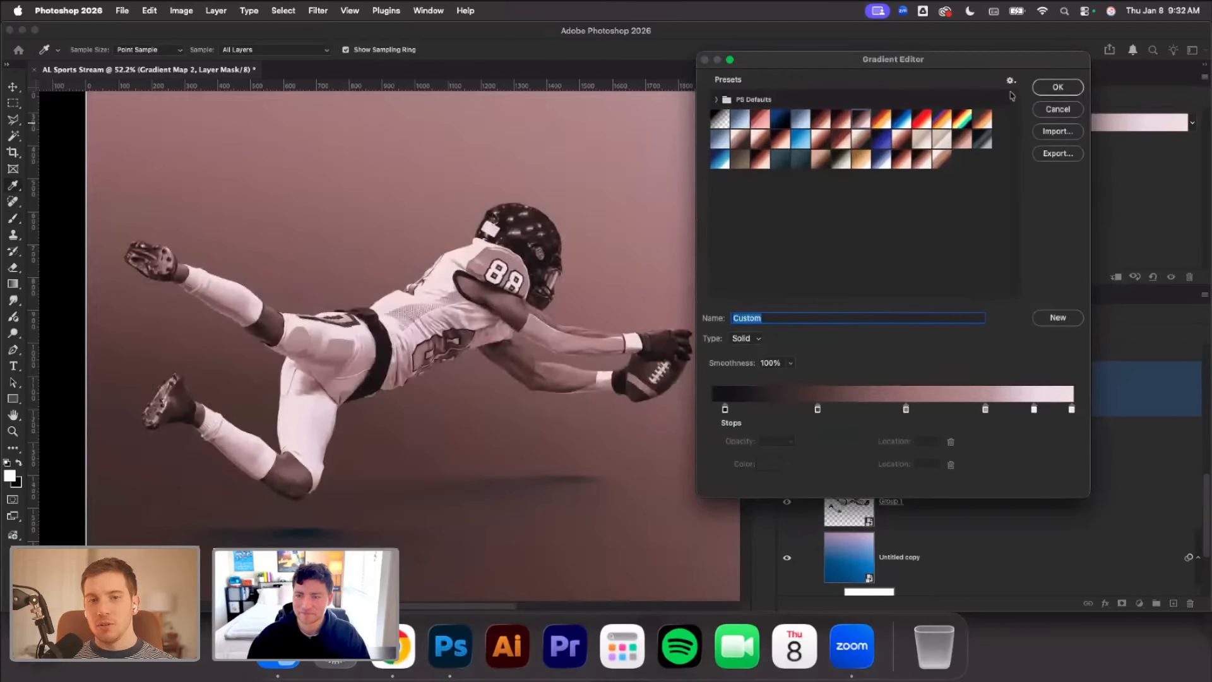
left_click(1057, 86)
key("super+alt+g")
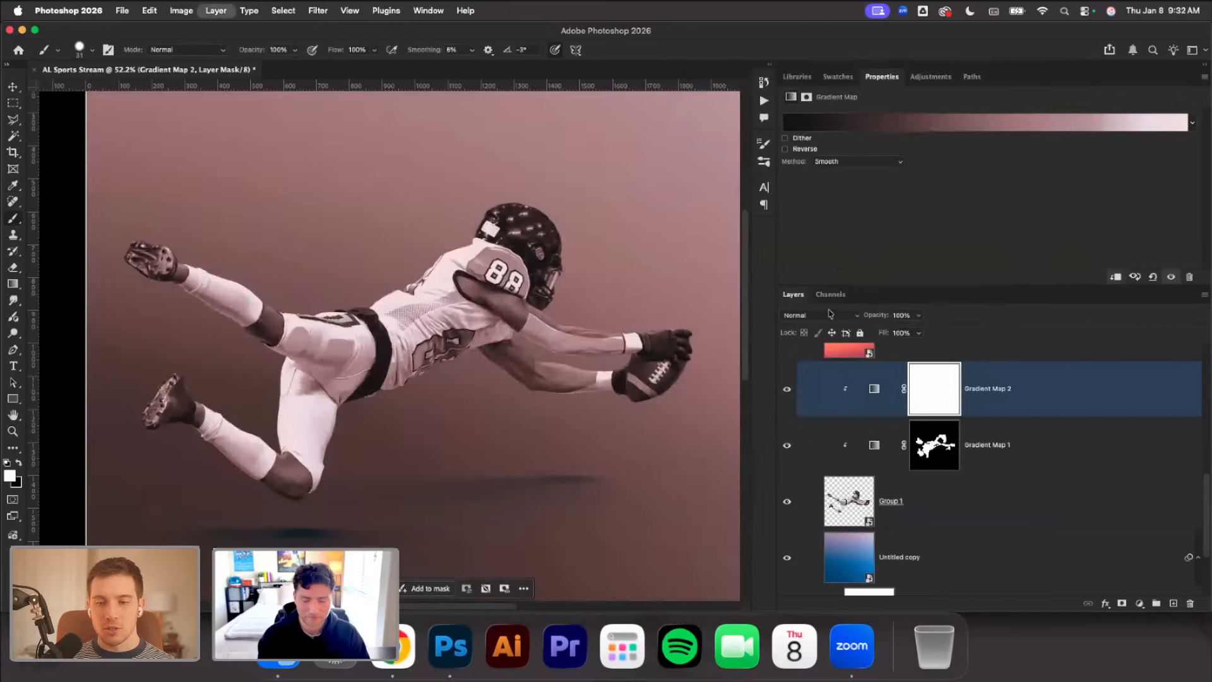
Set Gradient Map 2 to the Color blend mode and replace its mask with an inverted copy of Gradient Map 1's mask
left_click(832, 316)
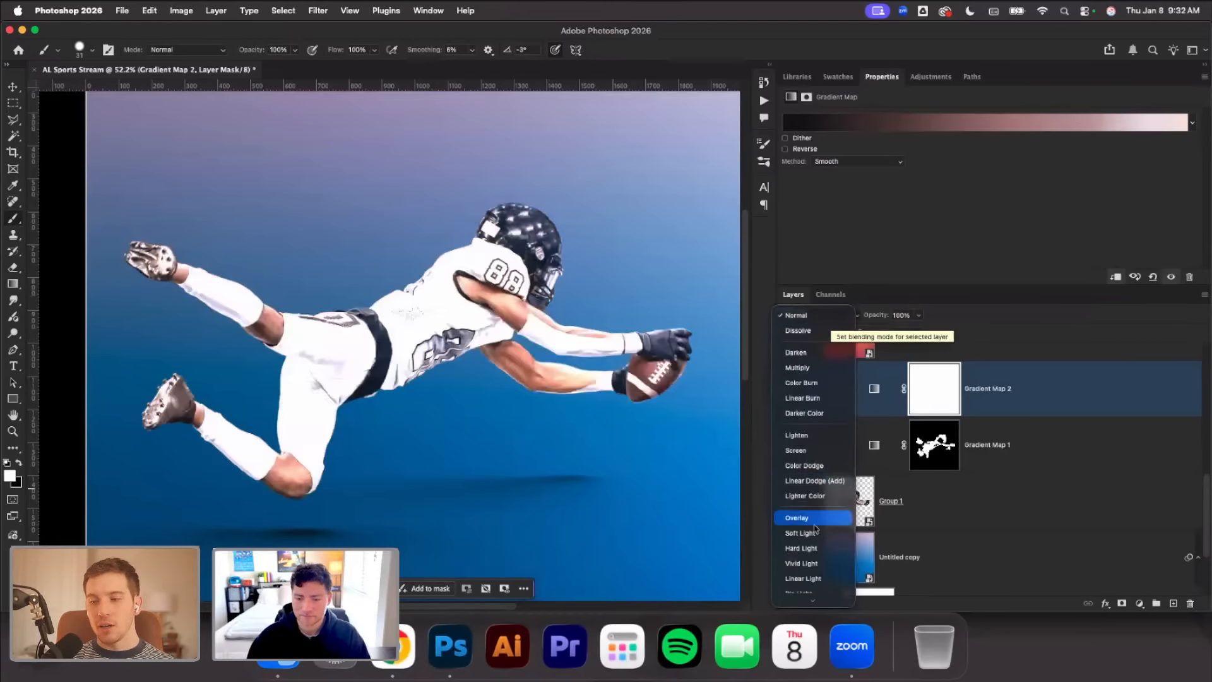
left_click(815, 582)
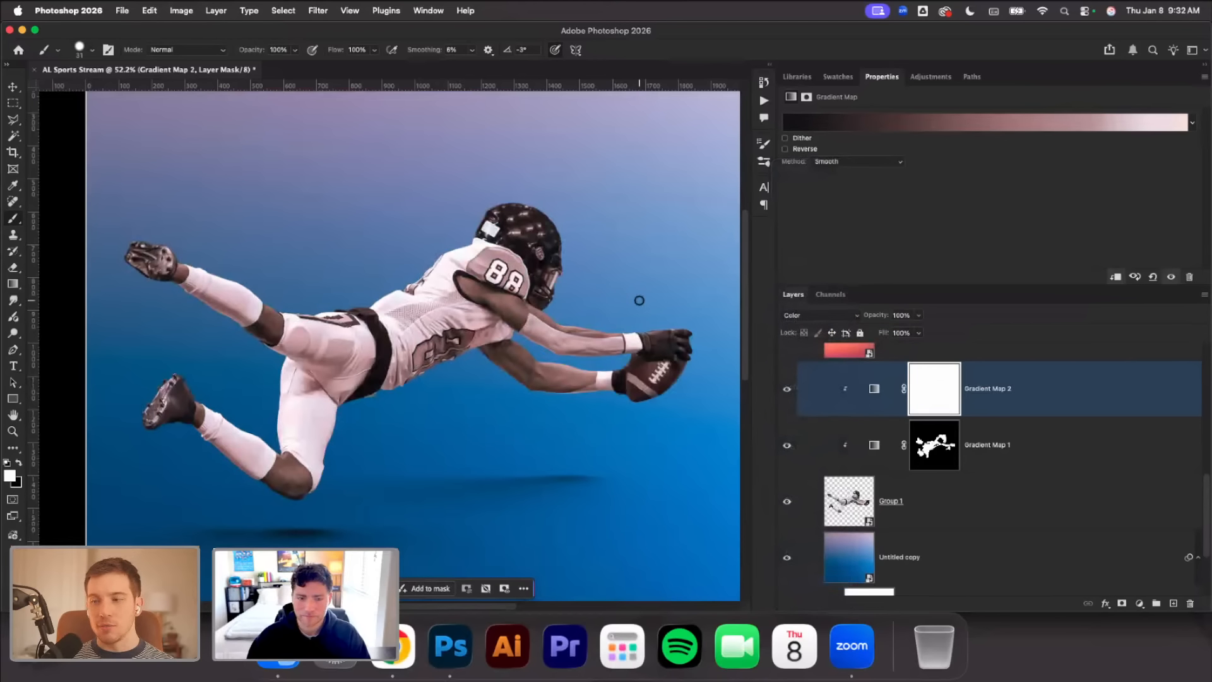
left_click_drag(934, 445, 934, 389)
left_click(667, 253)
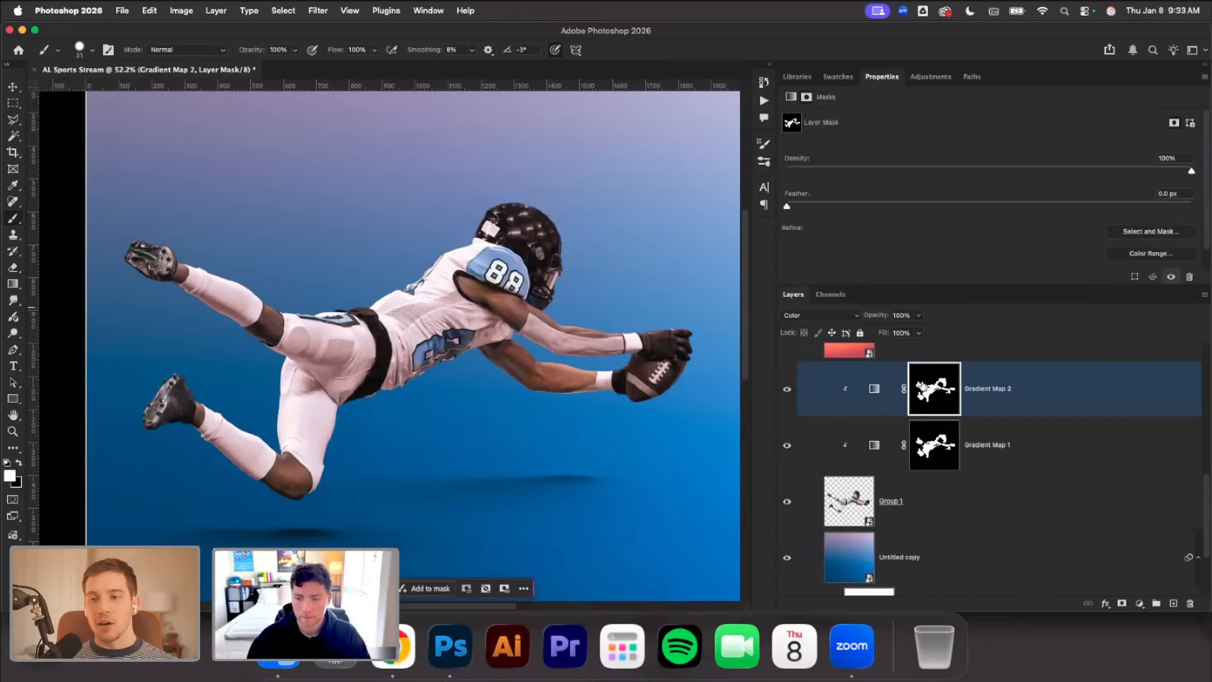
key("super+i")
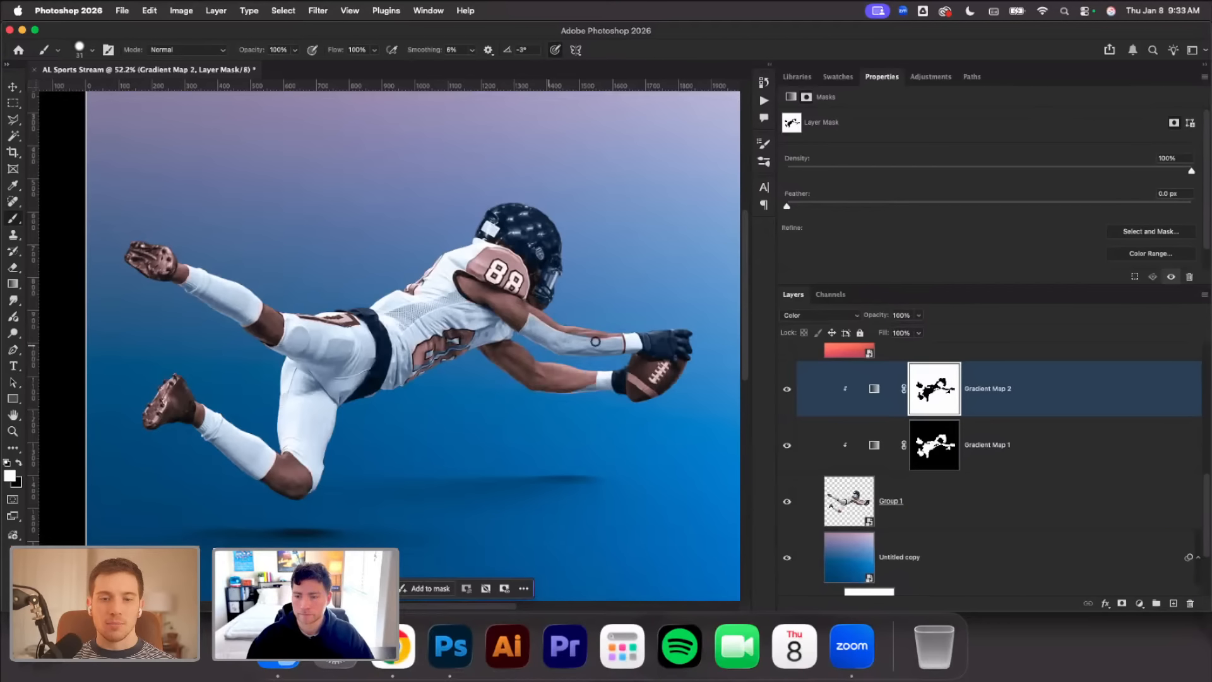
Lower Gradient Map 2's opacity to 52% and toggle its visibility to compare the skin tint
scroll(595, 342, "right", 3)
left_click_drag(884, 315, 856, 324)
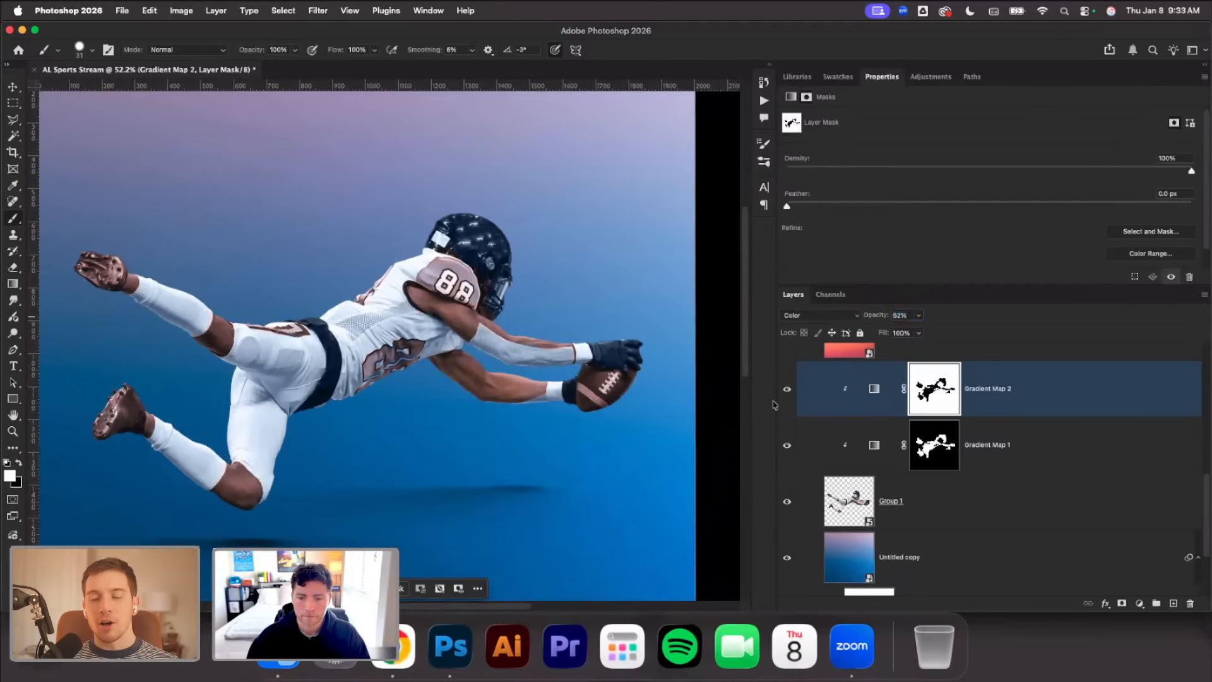
left_click(787, 389)
left_click(787, 389)
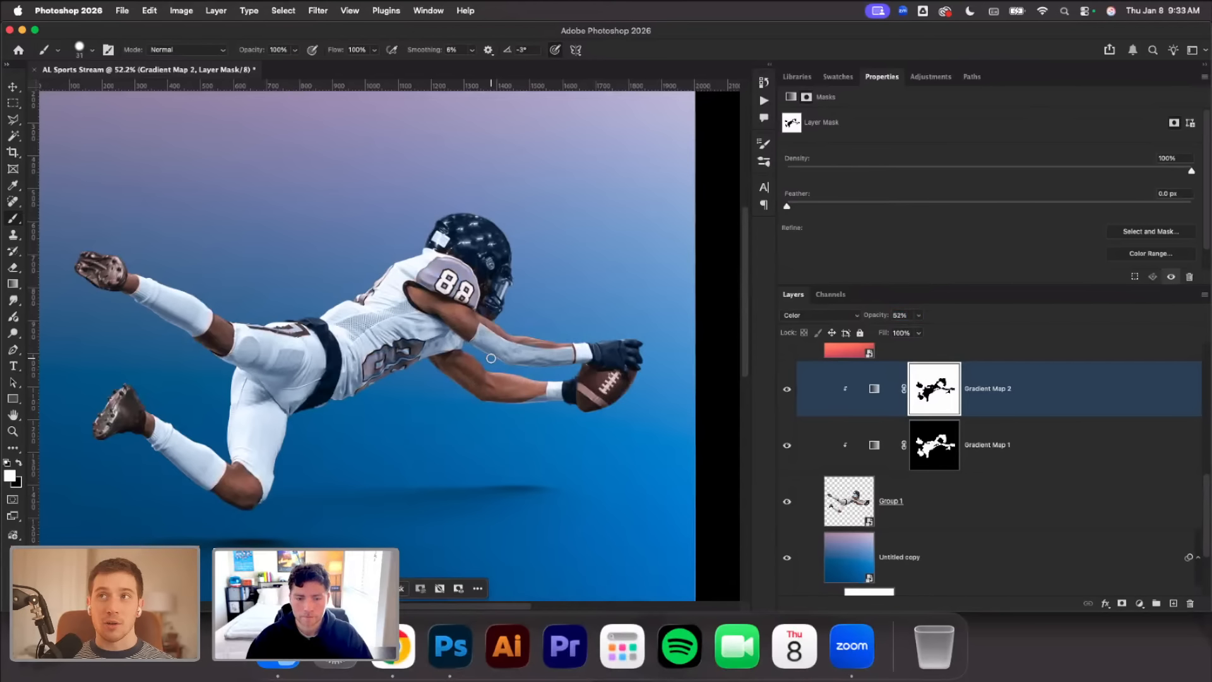
Paint black with the 31 px brush on Gradient Map 2's mask over the jersey's numbered shoulder patch
scroll(537, 358, "up", 3)
scroll(648, 356, "up", 3)
scroll(648, 356, "up", 3)
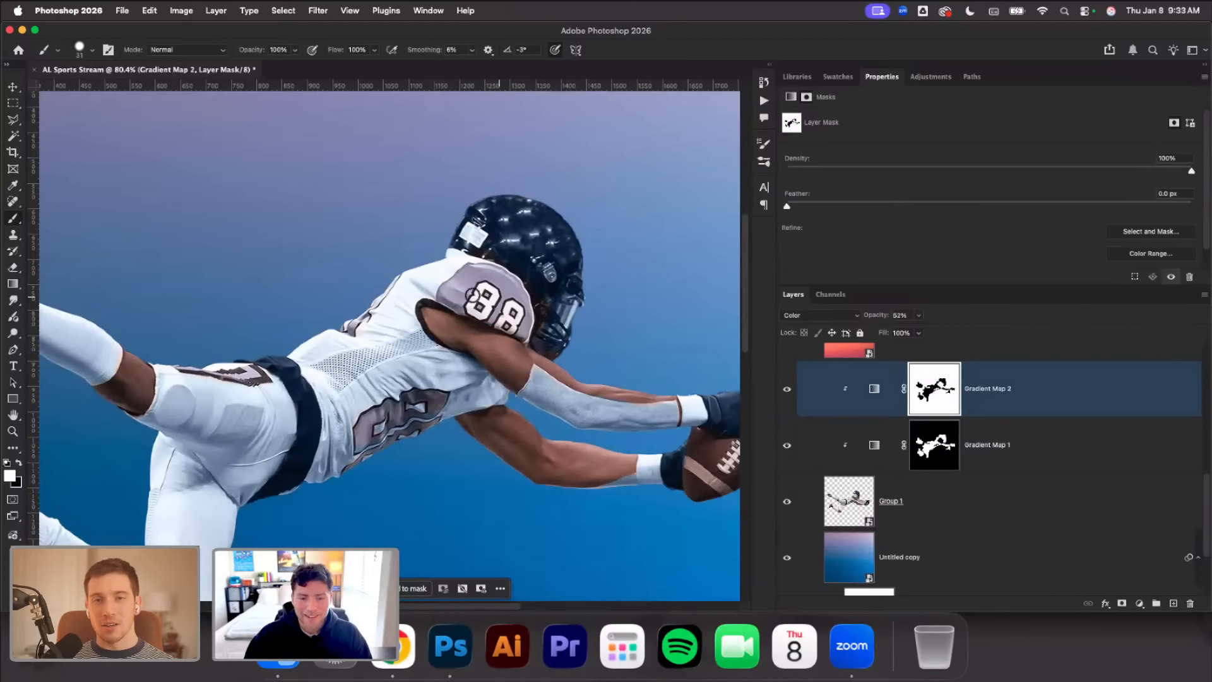
left_click(18, 464)
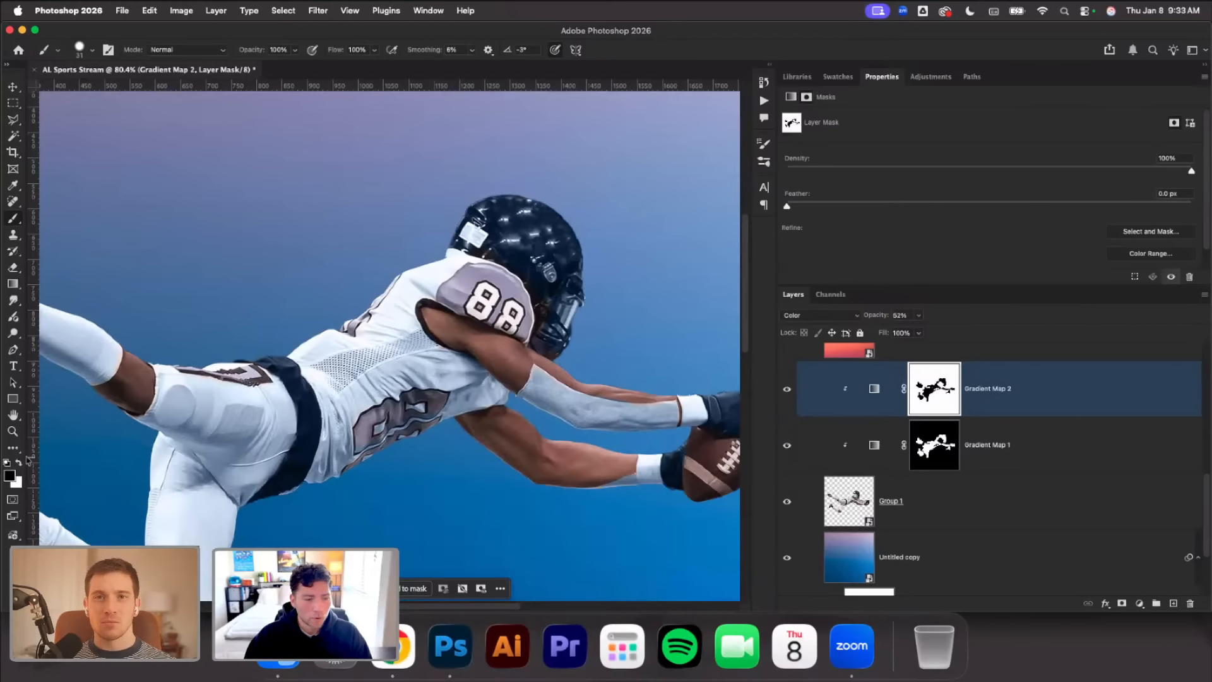
mouse_move(452, 298)
left_mouse_down()
mouse_move(456, 278)
mouse_move(480, 270)
mouse_move(507, 282)
mouse_move(523, 328)
mouse_move(472, 310)
left_mouse_up()
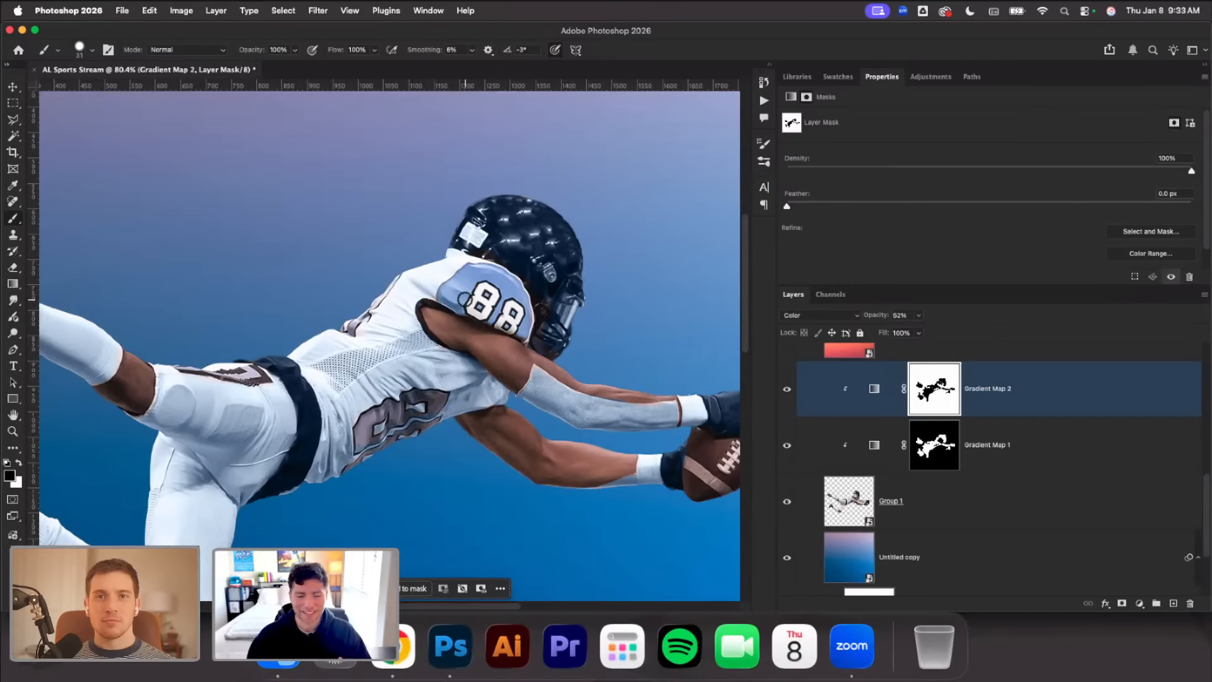
Enlarge the brush to 95 px and paint black on the mask over the large number on the jersey's front
right_click(382, 439)
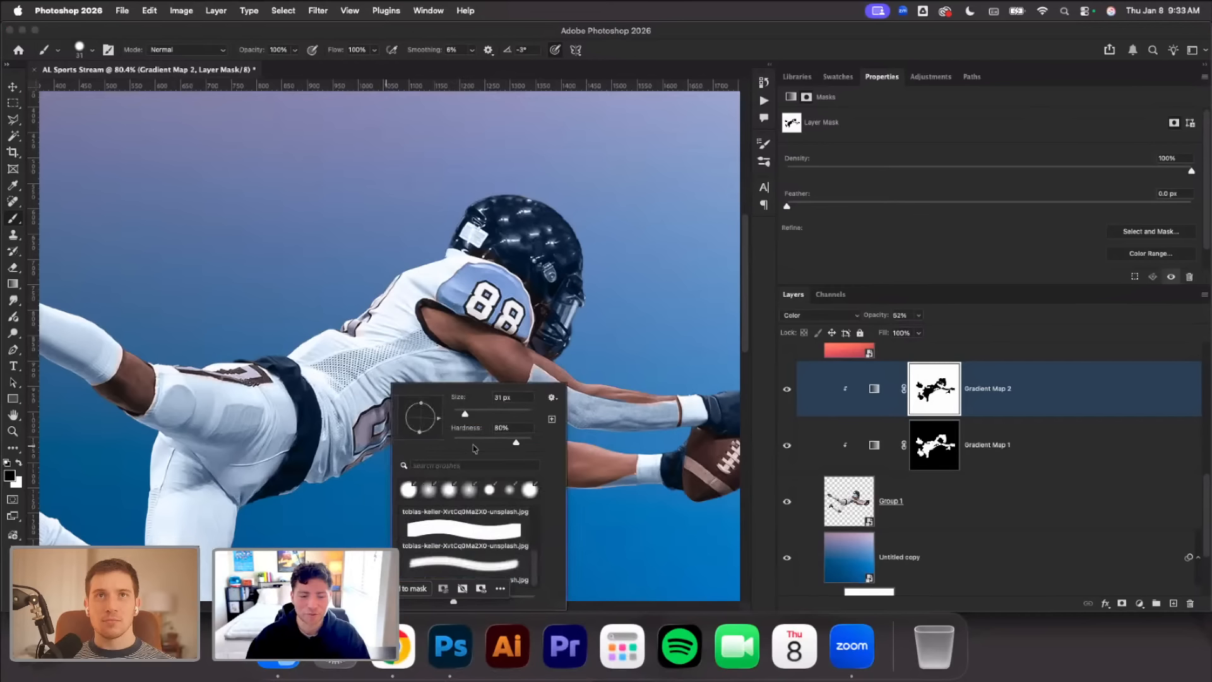
left_click(492, 413)
mouse_move(377, 419)
left_mouse_down()
mouse_move(368, 460)
mouse_move(431, 405)
left_mouse_up()
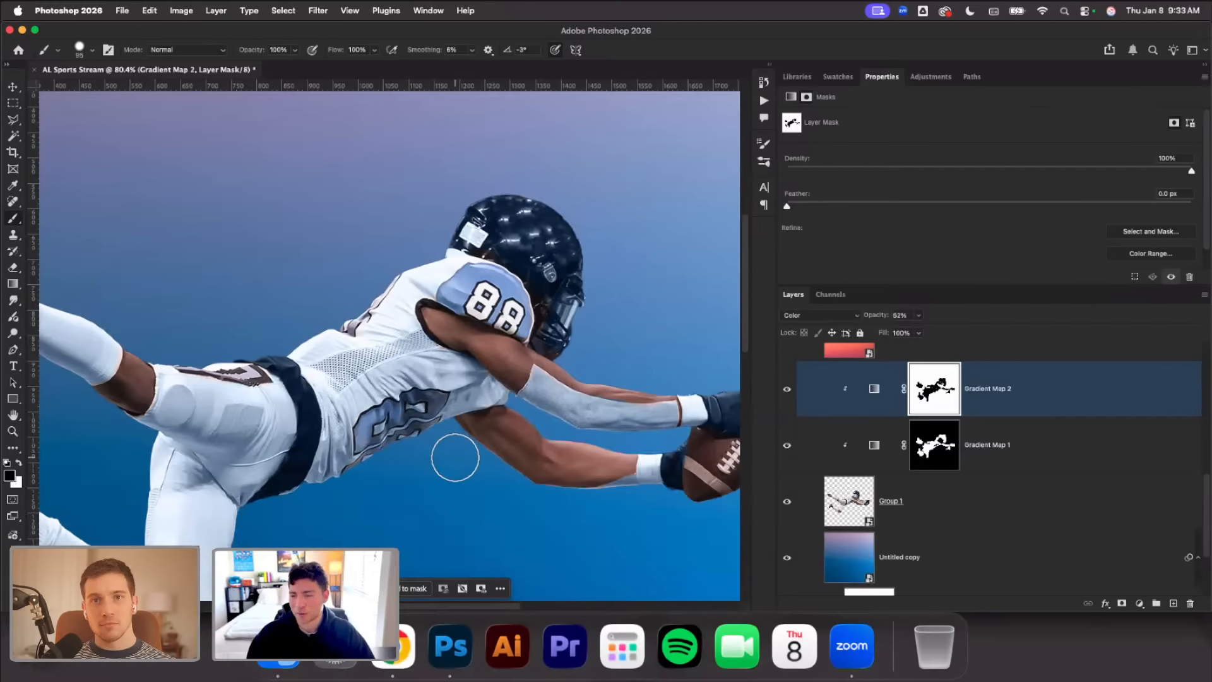
Paint black with the 95 px brush on Gradient Map 2's mask over the jersey's back number and both cleats
scroll(454, 457, "down", 3)
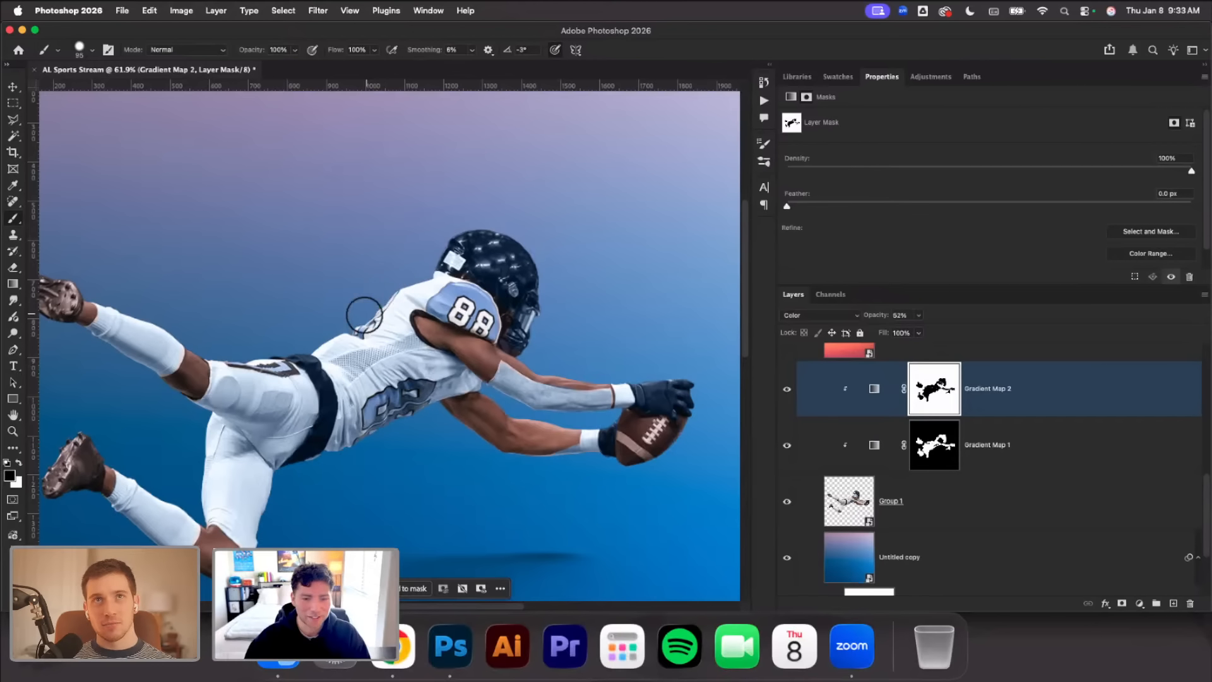
scroll(341, 319, "left", 5)
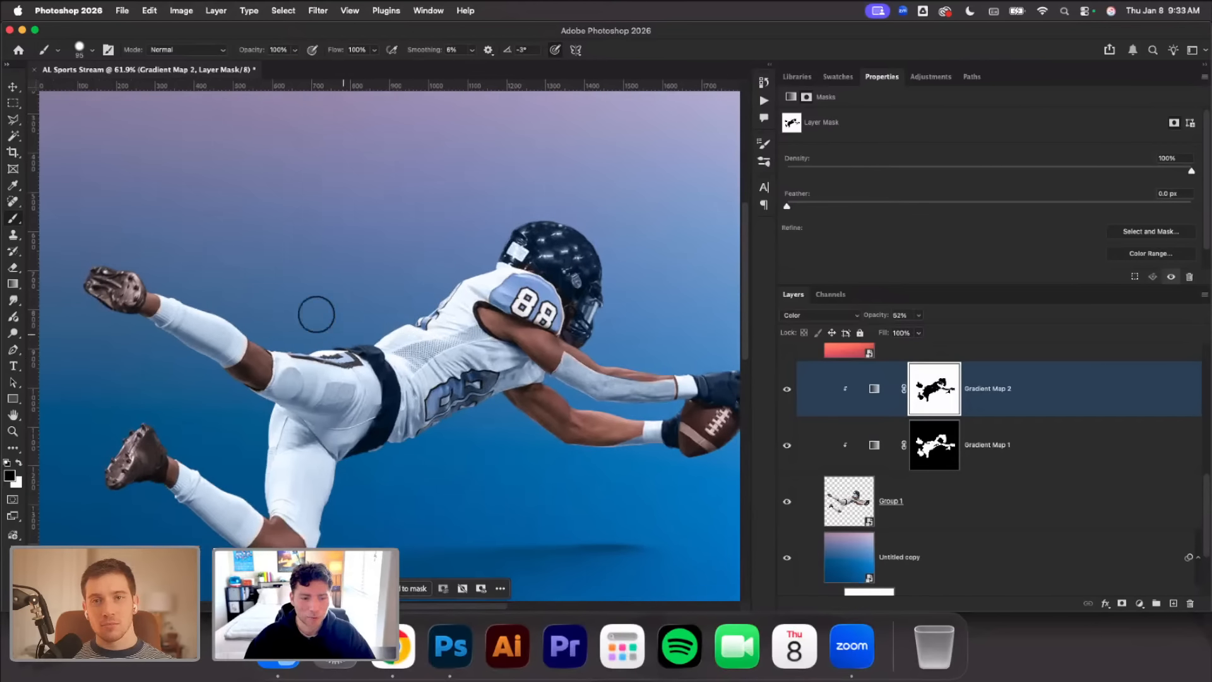
scroll(316, 315, "left", 2)
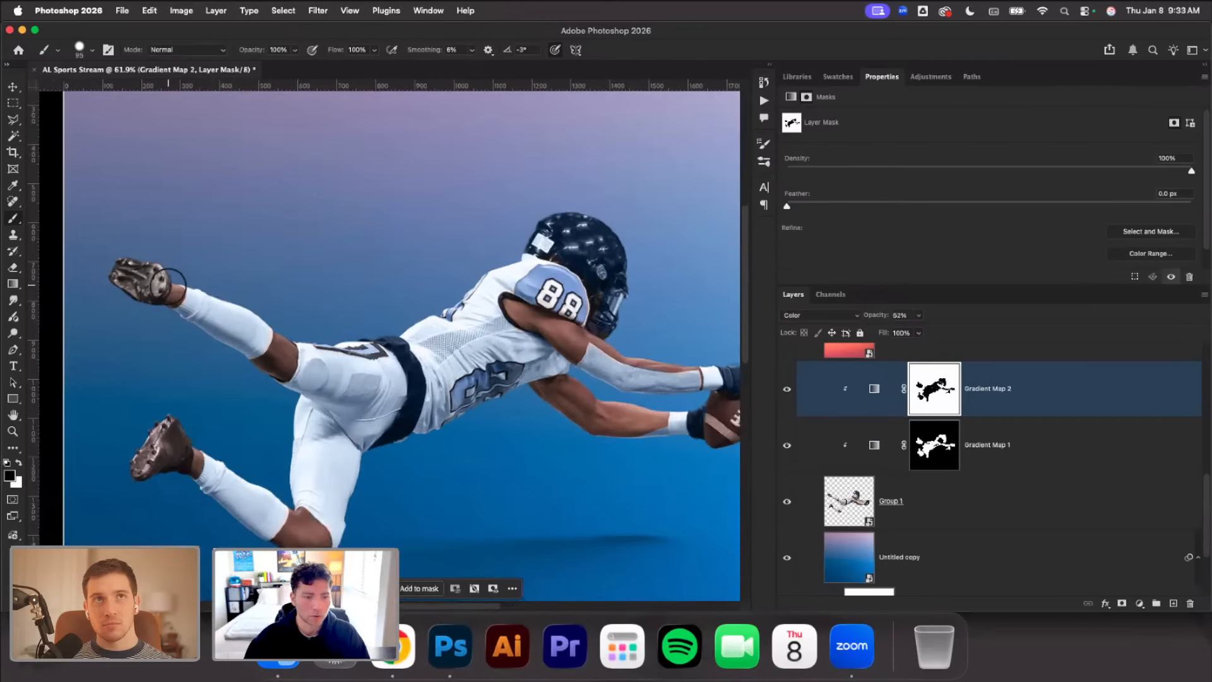
scroll(145, 371, "down", 3)
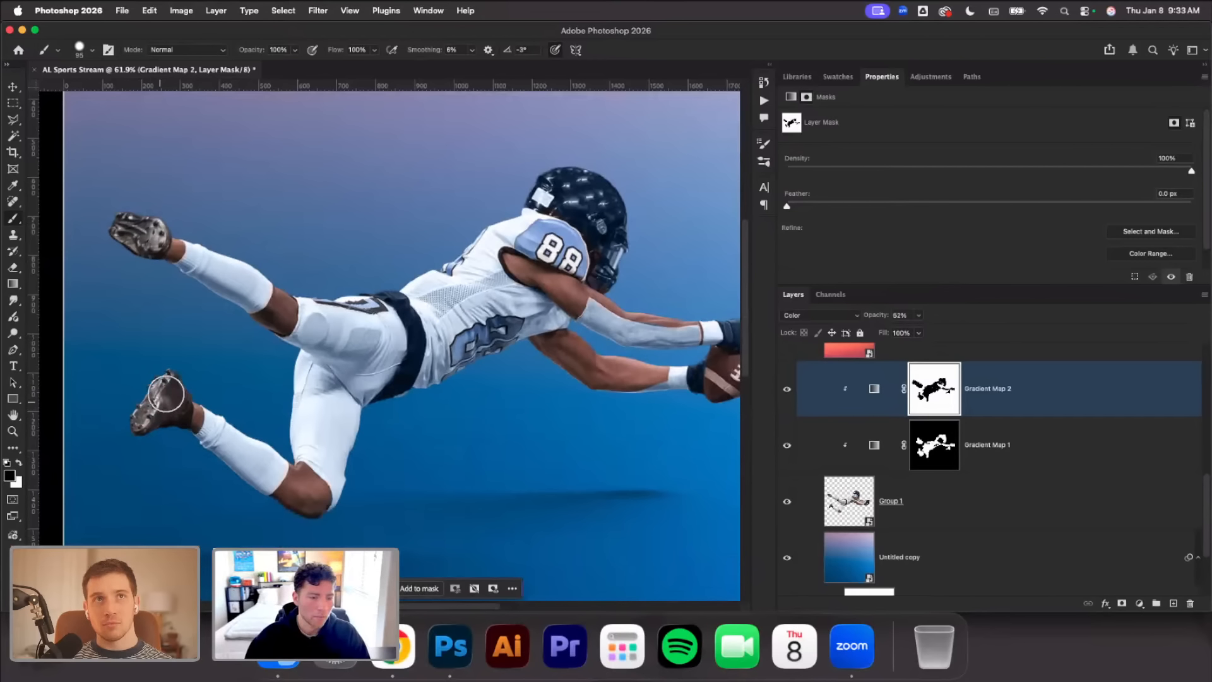
mouse_move(166, 394)
left_mouse_down()
mouse_move(160, 418)
mouse_move(173, 404)
mouse_move(183, 414)
left_mouse_up()
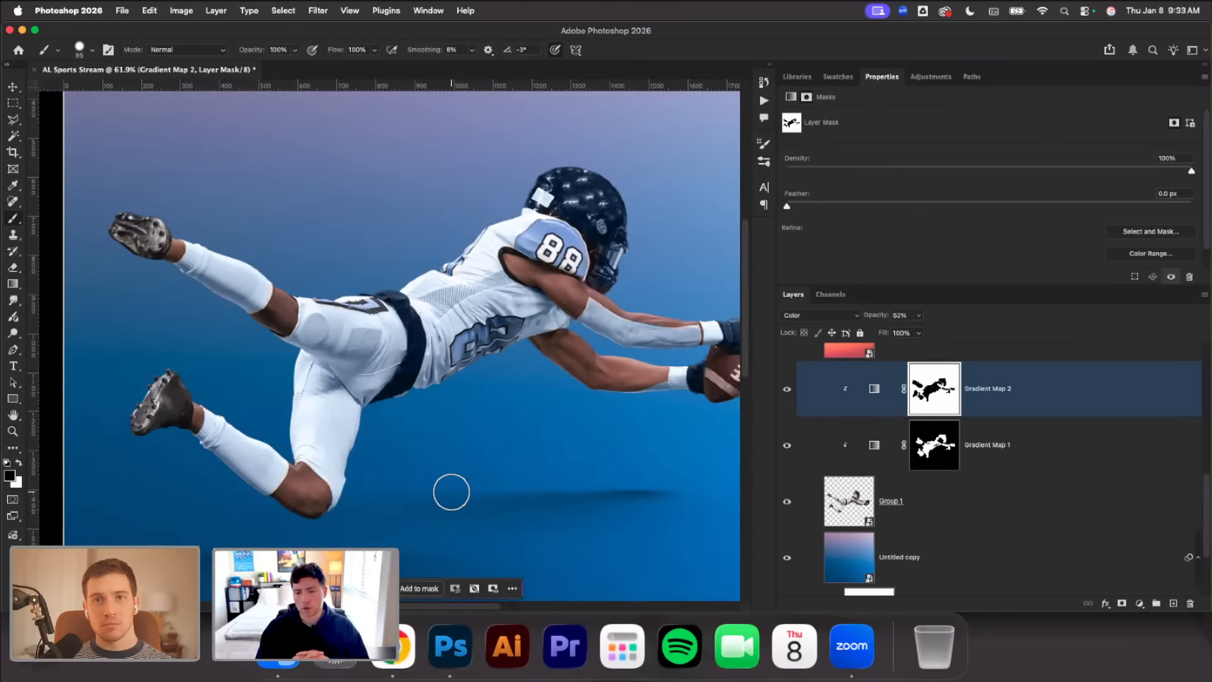
scroll(425, 428, "down", 3)
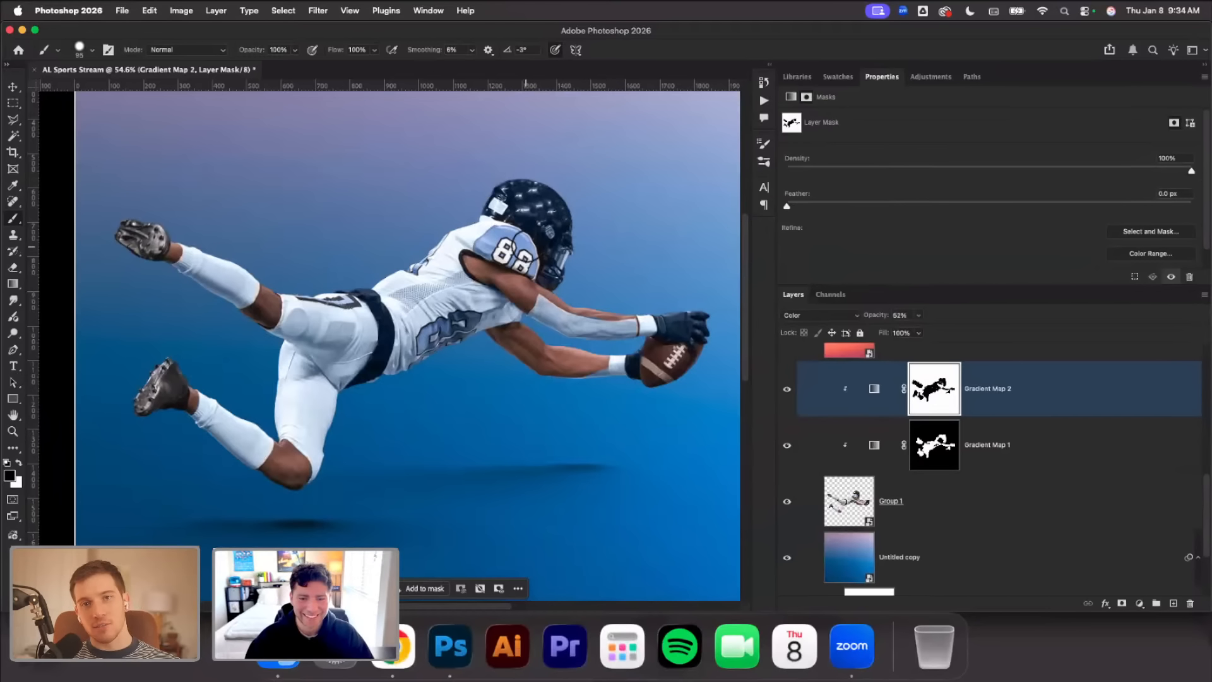
Reduce the brush to 67 px and touch up the mask in black along the jersey's back edge
scroll(526, 250, "up", 4)
scroll(540, 250, "up", 5)
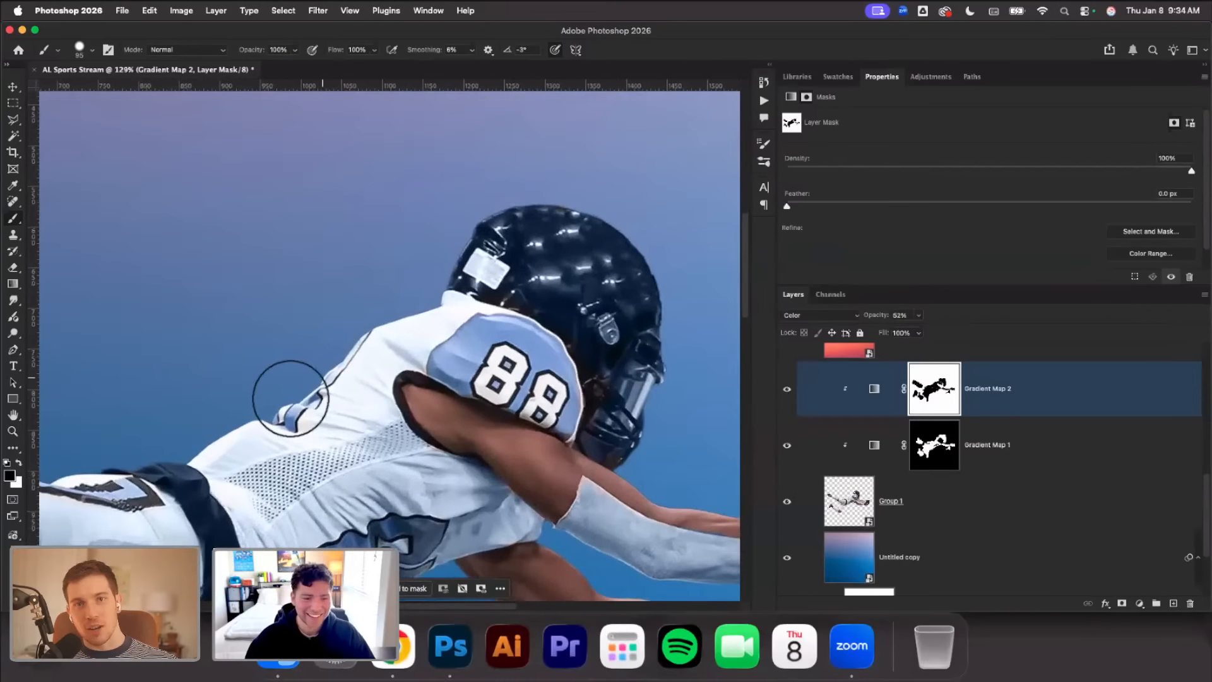
right_click(233, 341)
left_click_drag(331, 367, 326, 367)
left_click(179, 315)
right_click(290, 405)
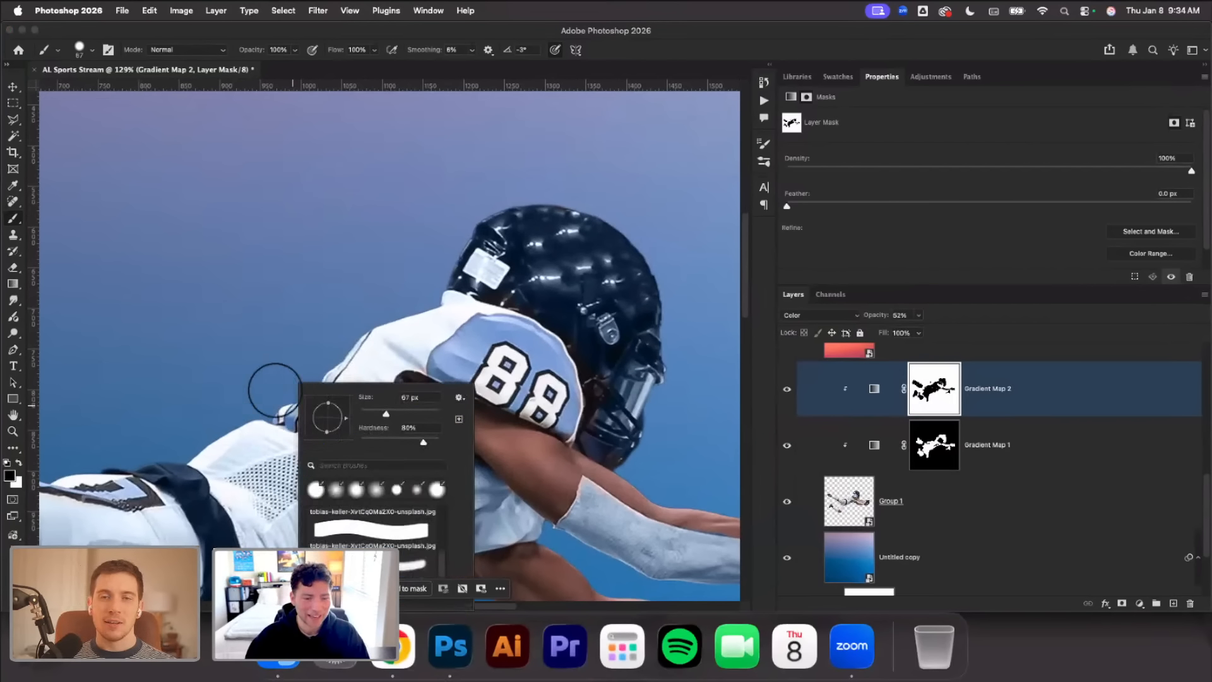
left_click(276, 390)
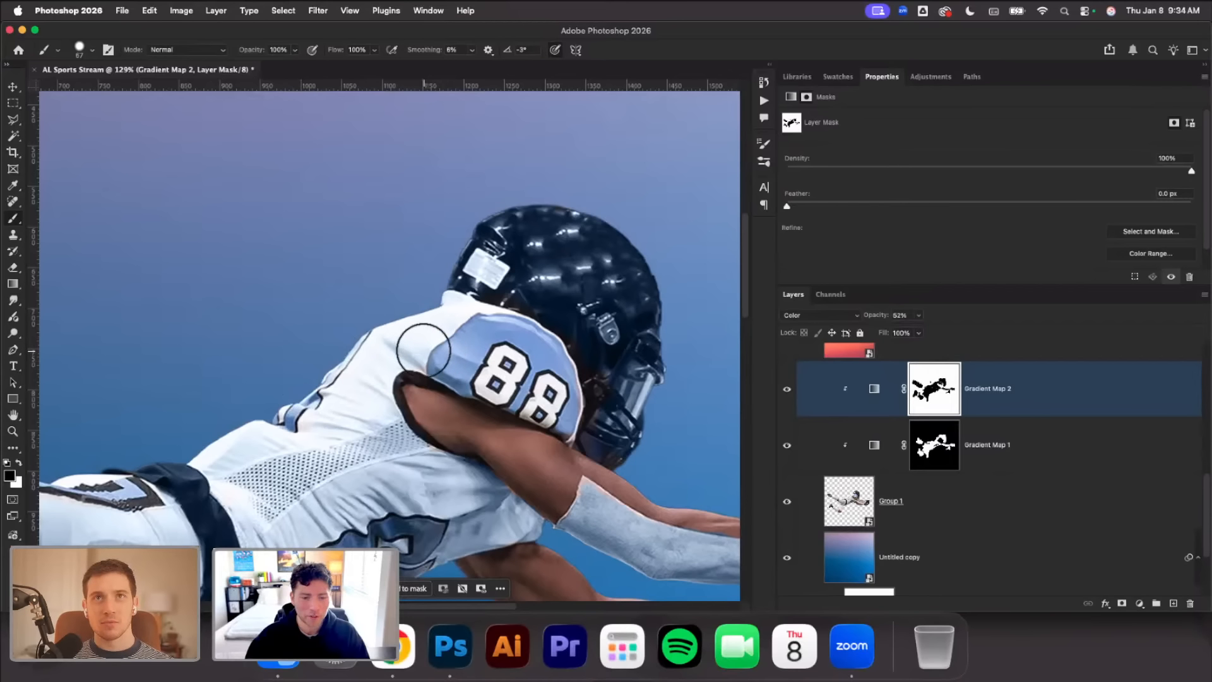
scroll(430, 323, "down", 5)
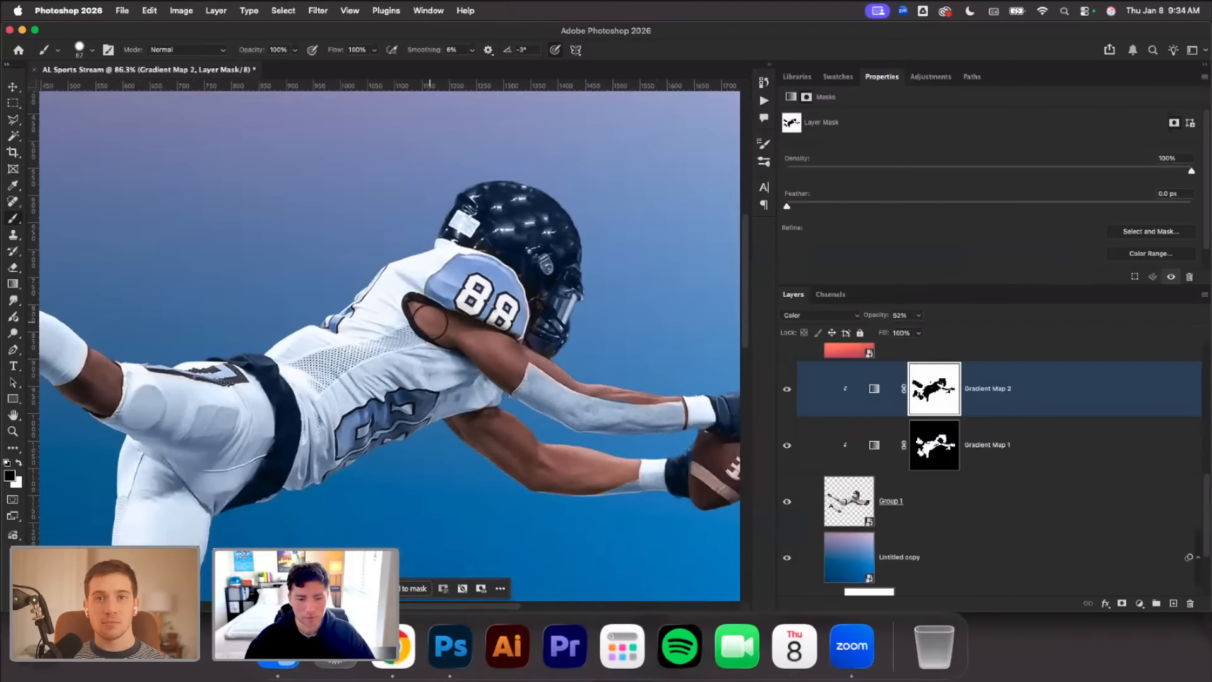
Reduce the brush to 33 px and paint black on the mask over the dark hip stripe of the pants
right_click(243, 423)
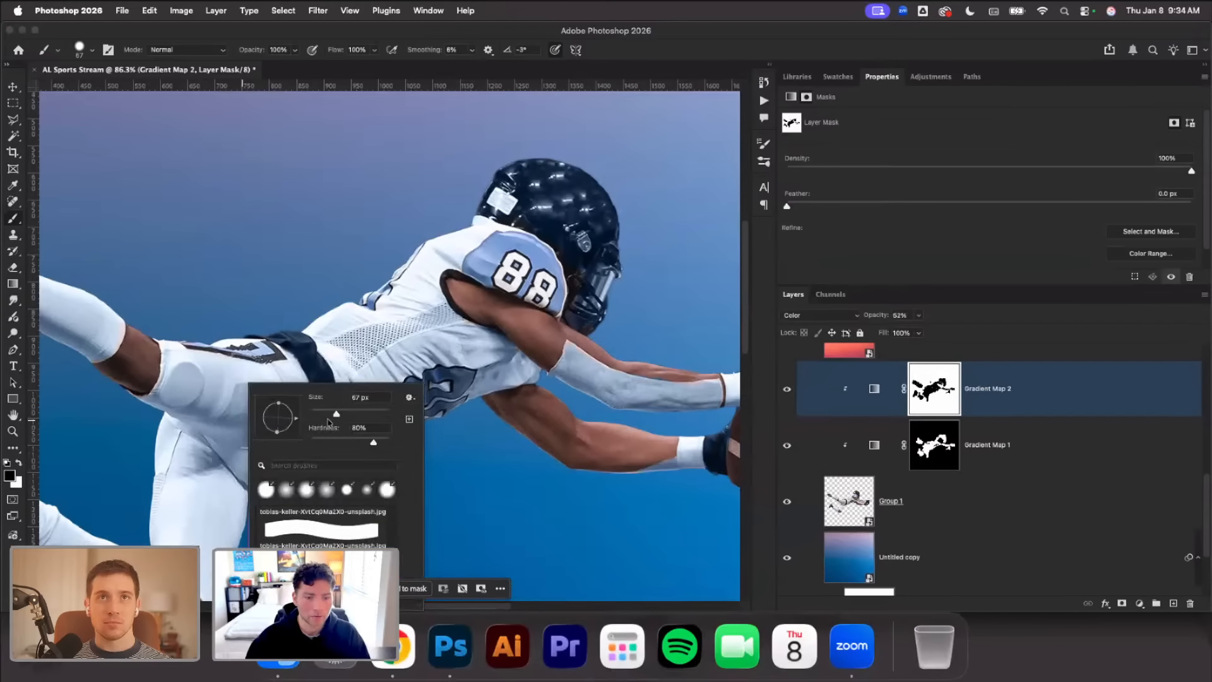
left_click_drag(329, 422, 296, 418)
scroll(255, 410, "left", 2)
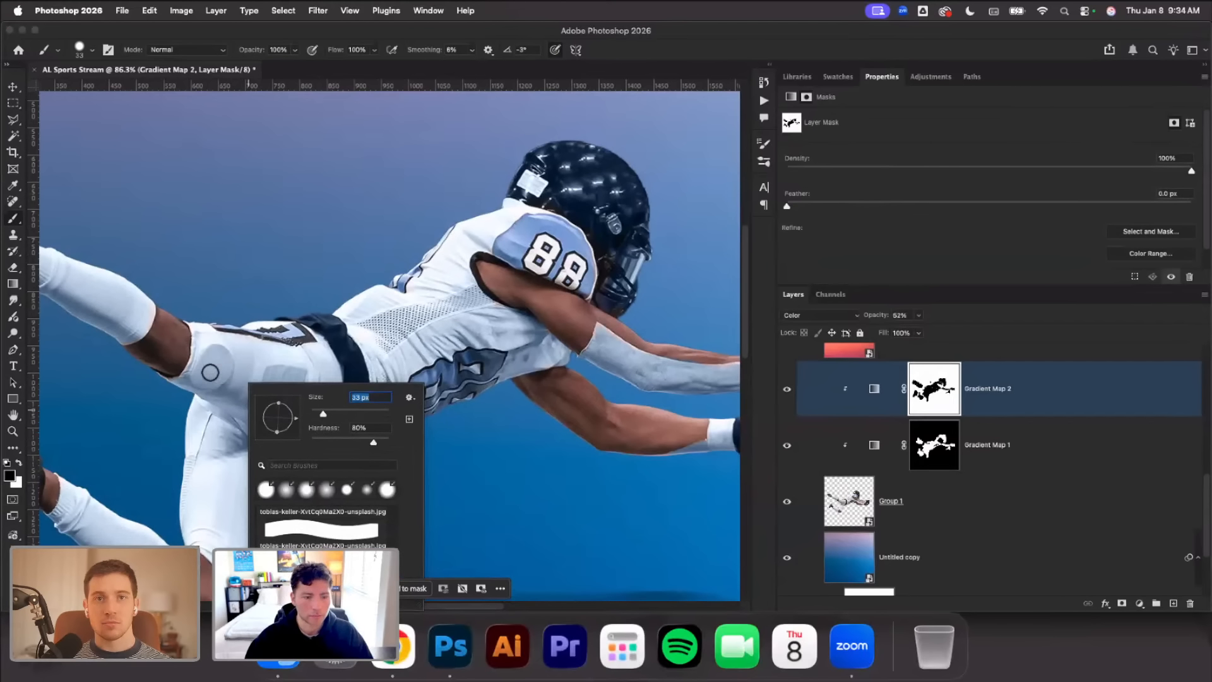
left_click(193, 376)
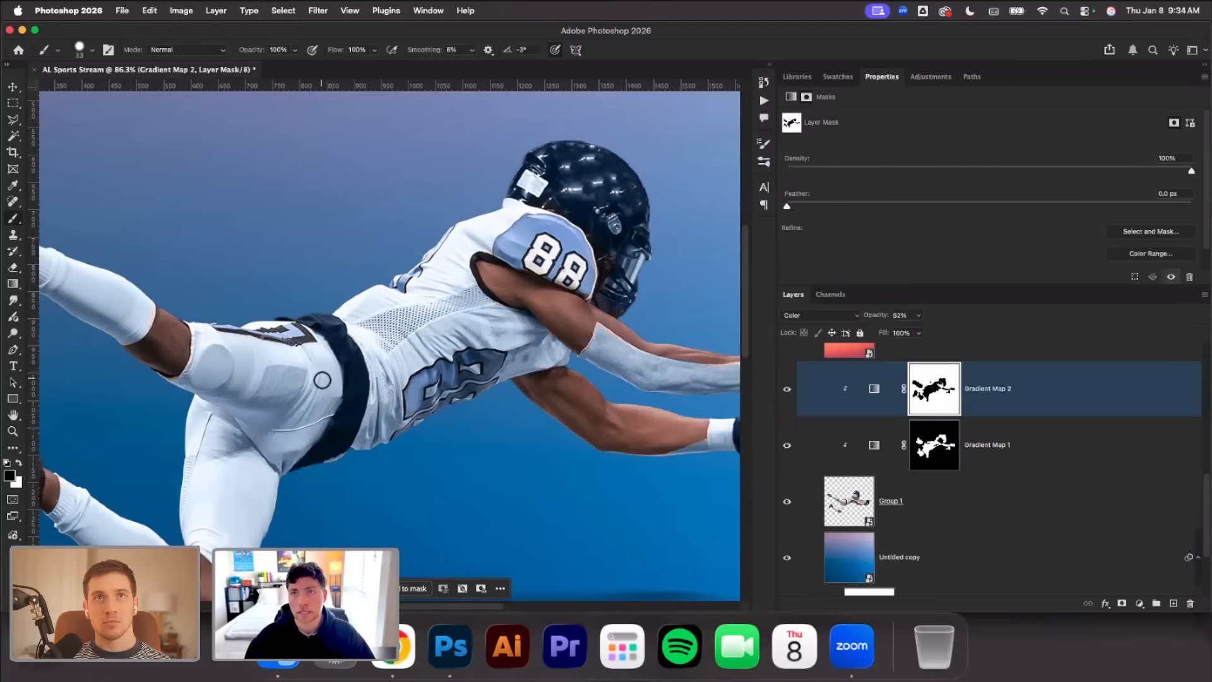
scroll(322, 381, "down", 3)
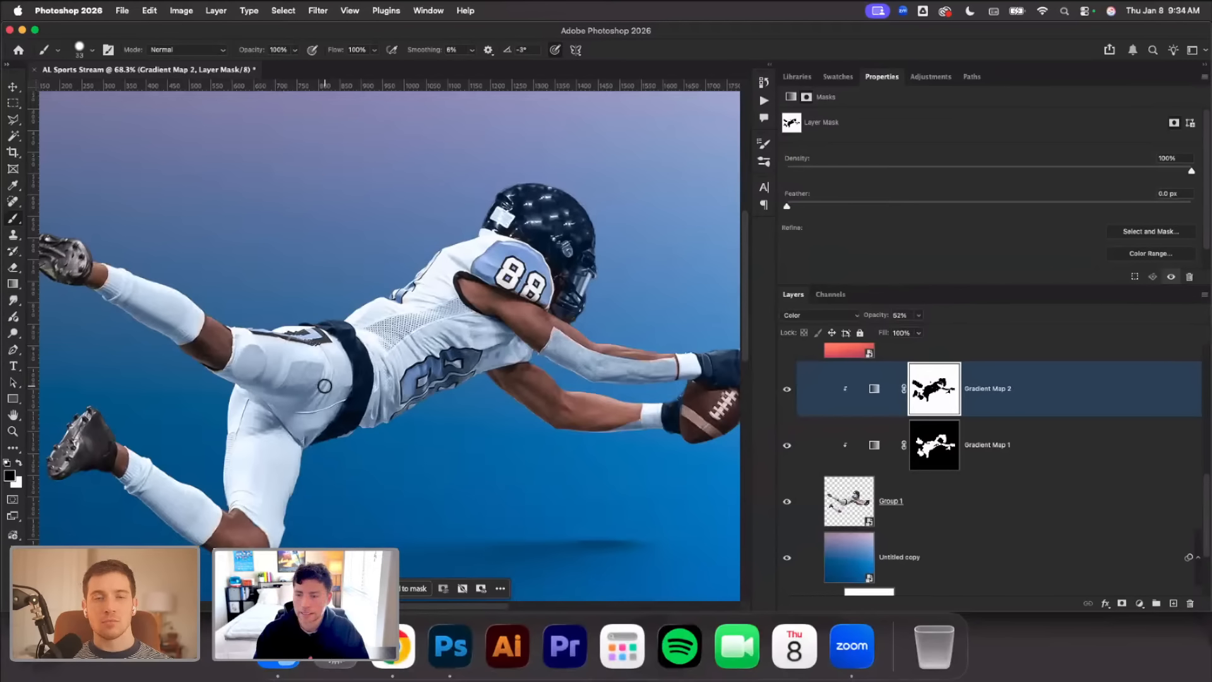
scroll(325, 386, "down", 2)
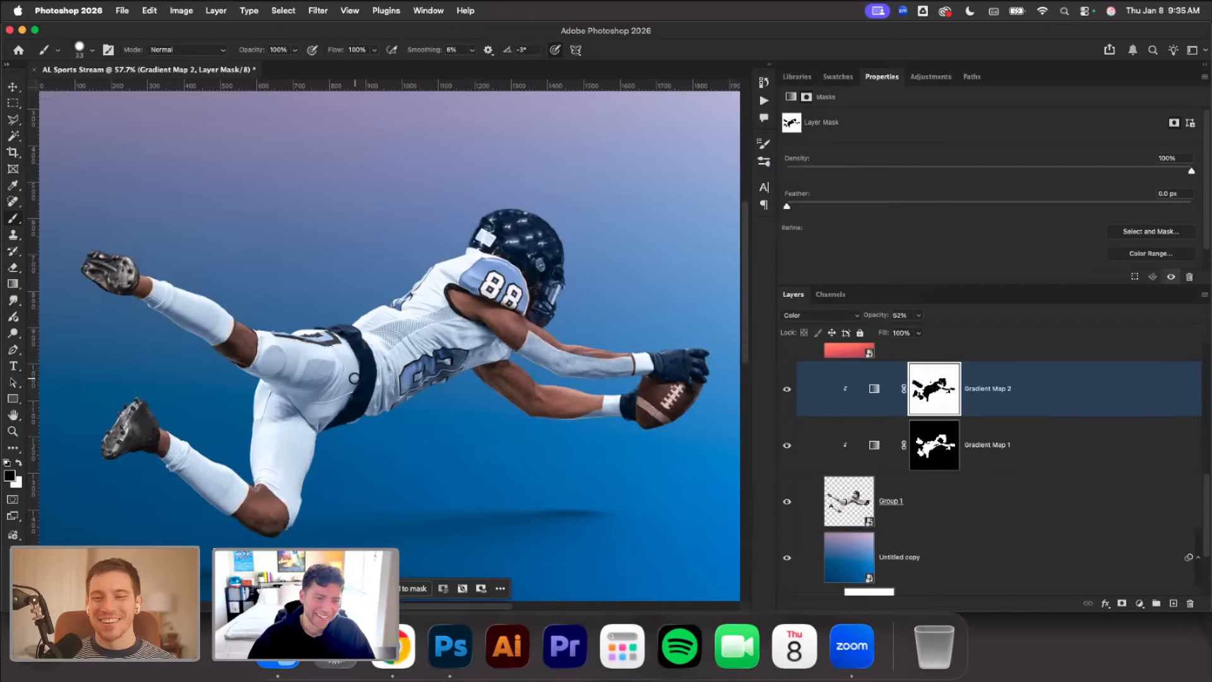
Check Gradient Map 1's mask, then examine Gradient Map 2's color stops in the Gradient Editor
left_click(917, 446)
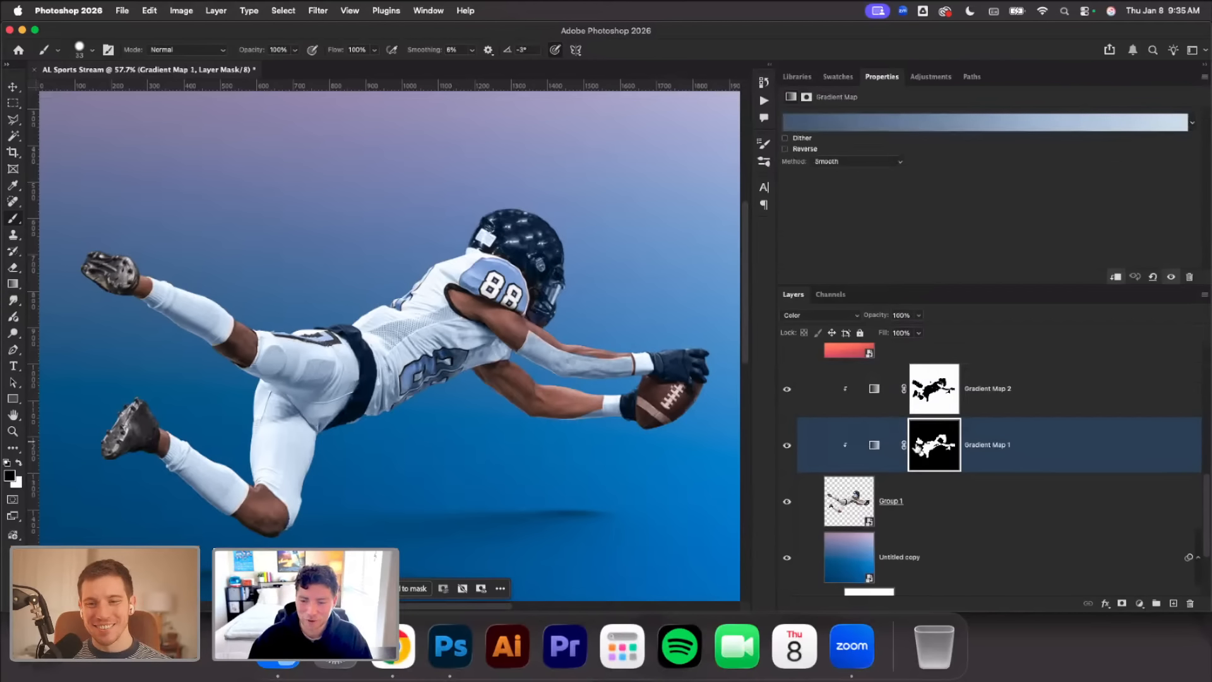
left_click(930, 443)
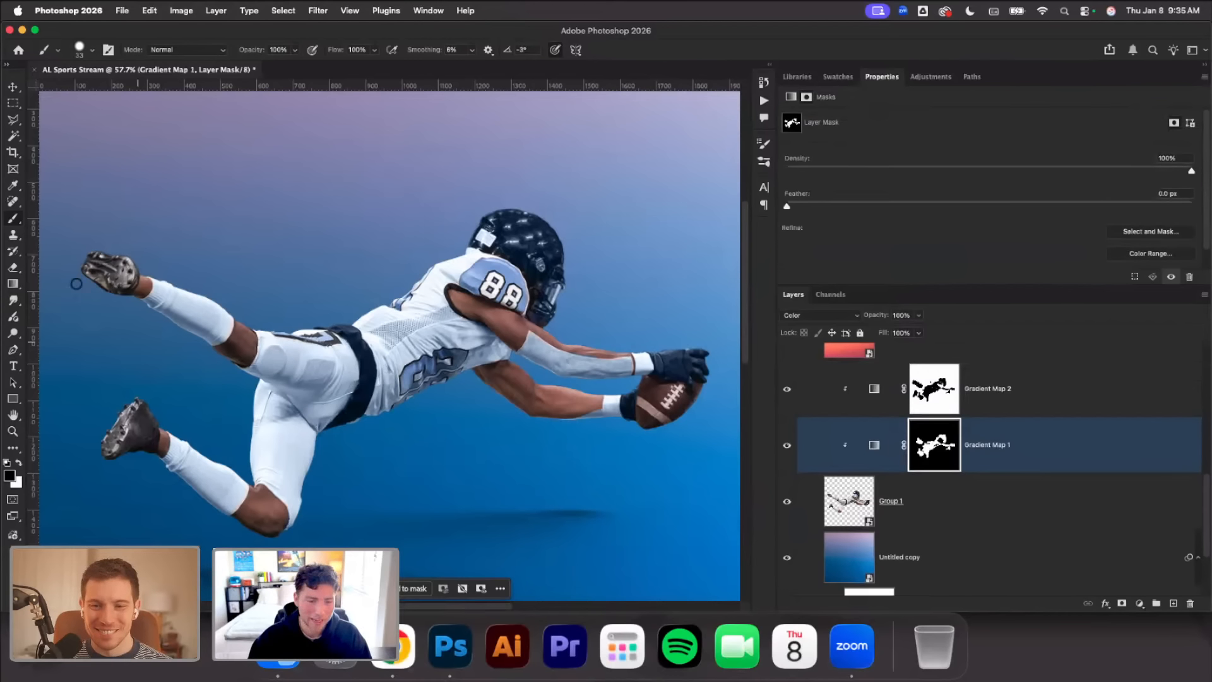
scroll(127, 266, "left", 1)
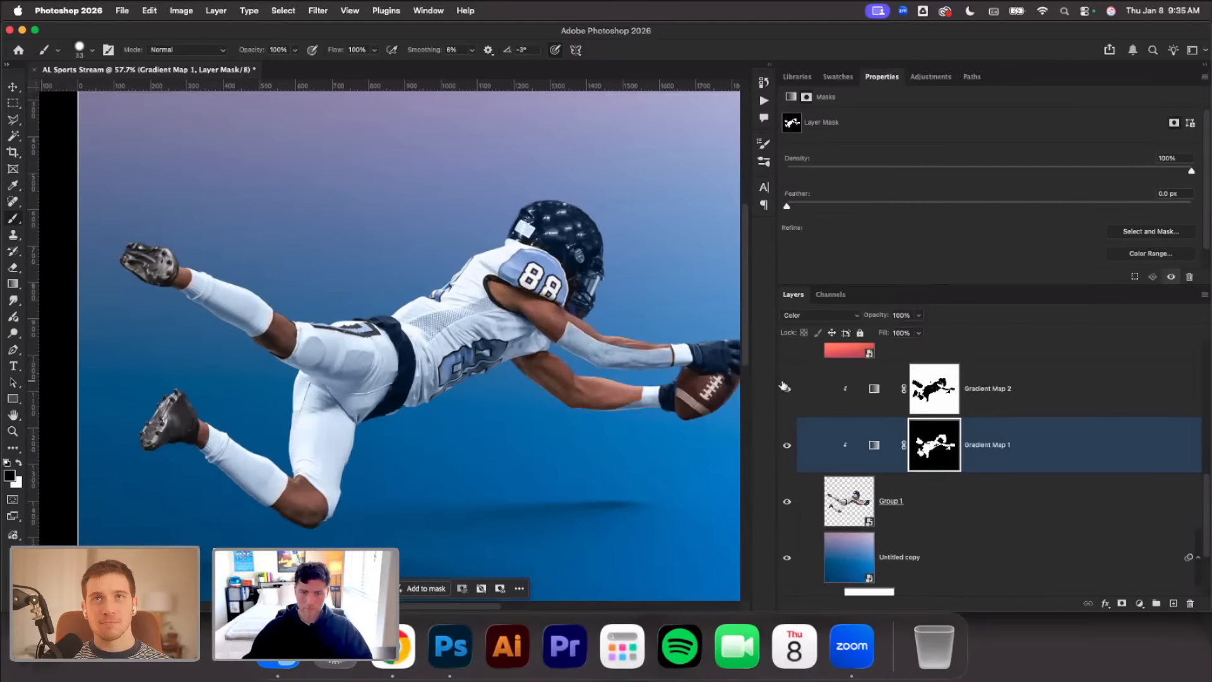
left_click(875, 389)
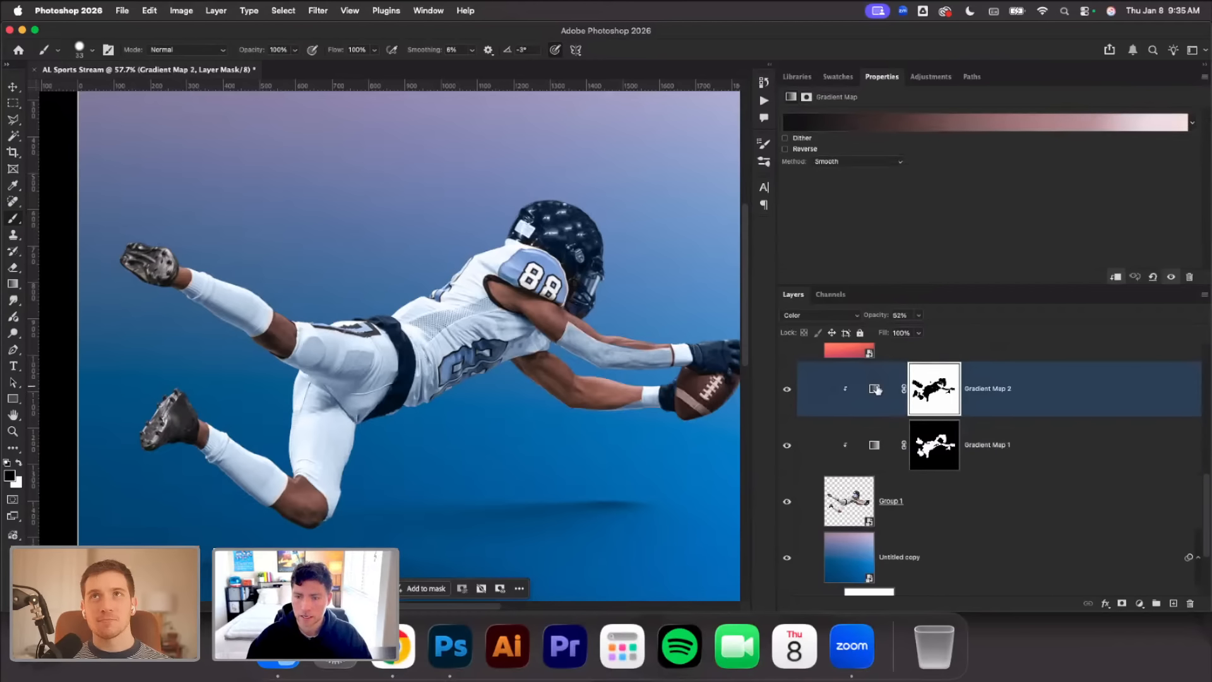
left_click(938, 121)
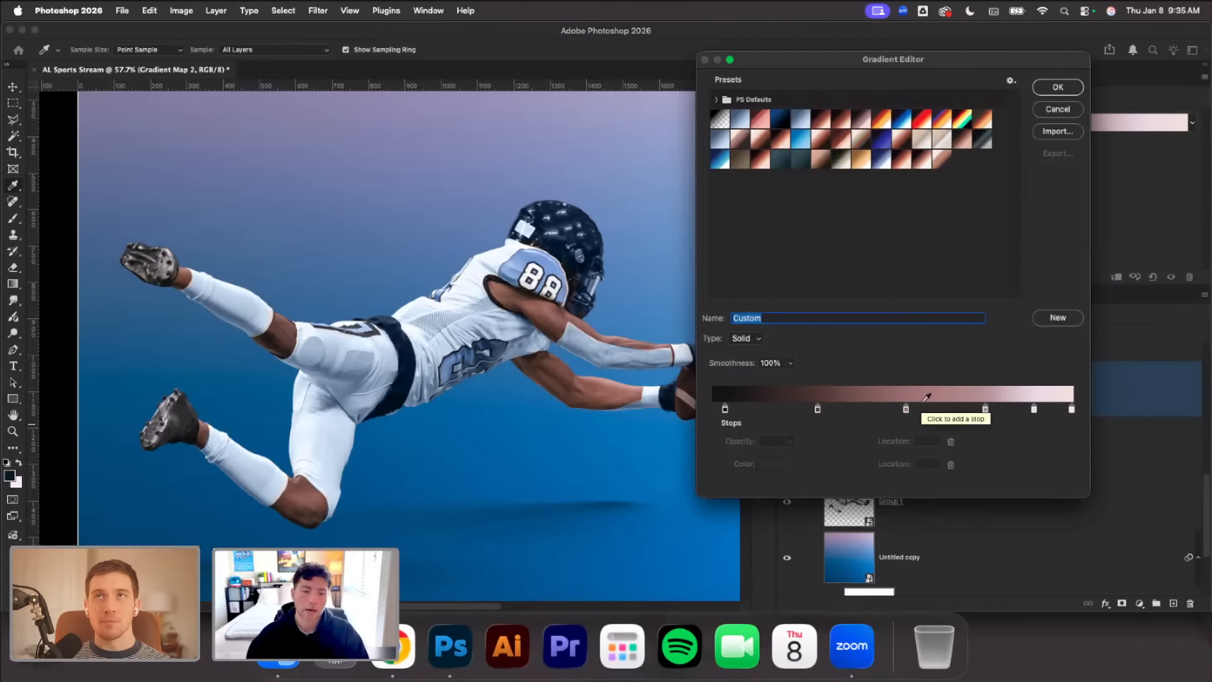
left_click(1058, 88)
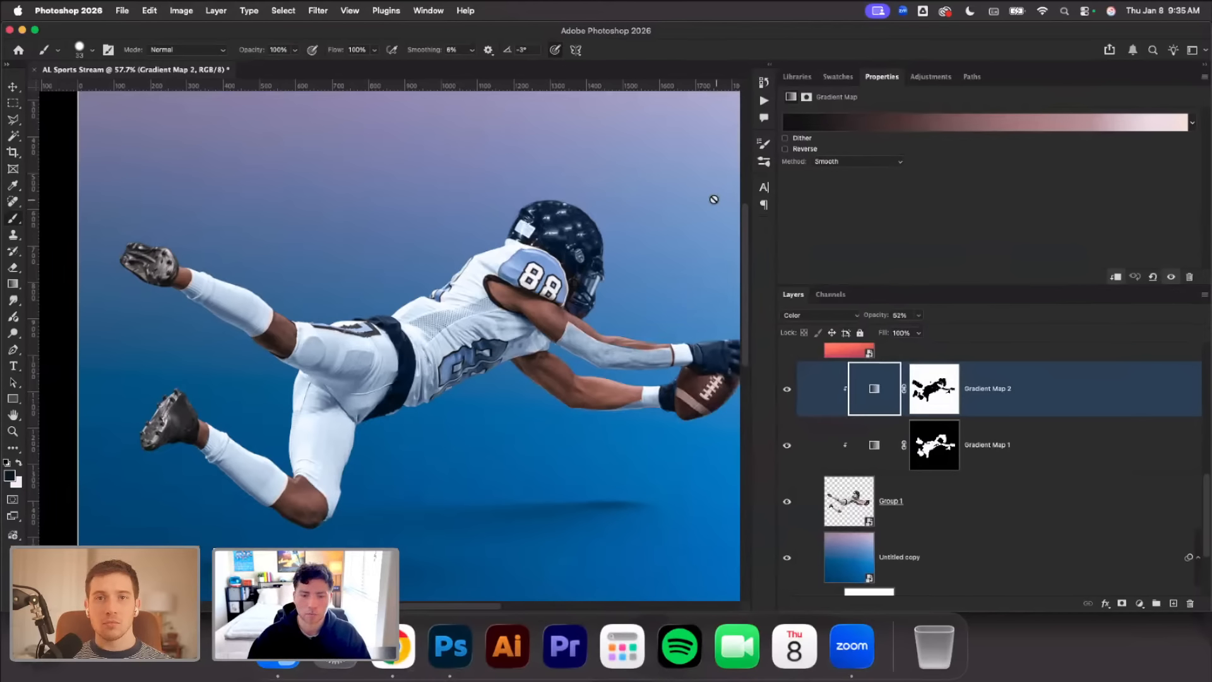
Toggle Gradient Map 2's visibility to compare the player with and without the skin tint, both overall and close up on the torso
left_click(786, 391)
left_click(786, 390)
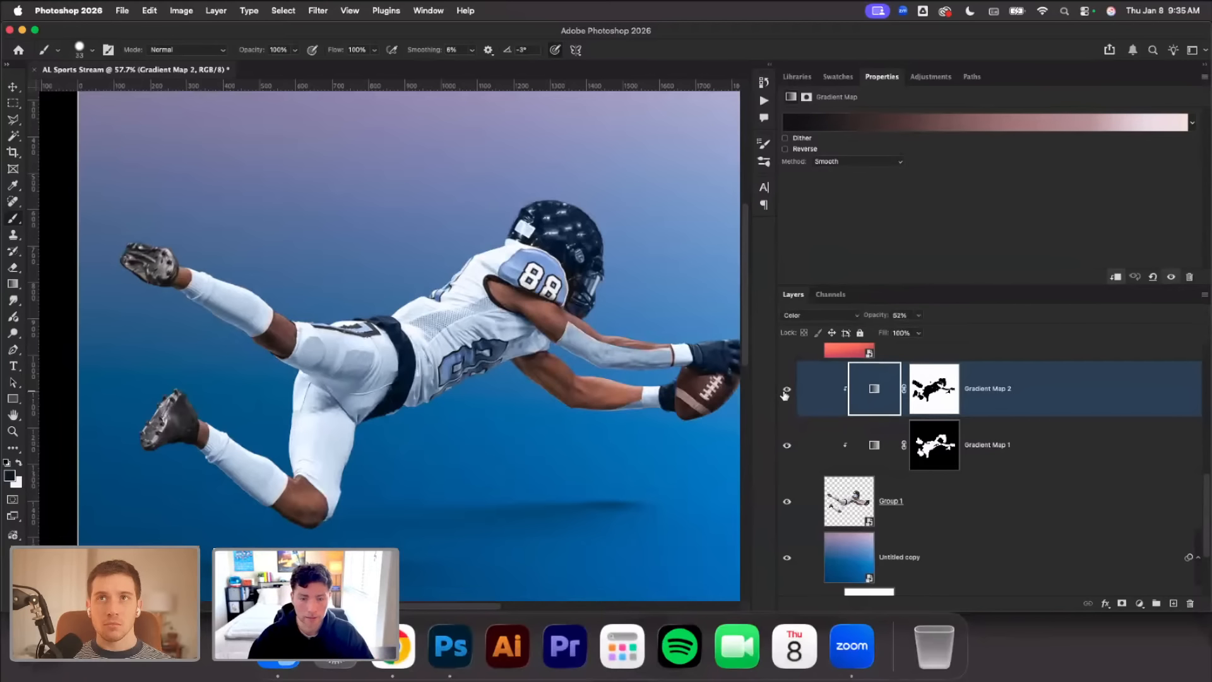
left_click(786, 391)
left_click(786, 390)
scroll(677, 357, "up", 8)
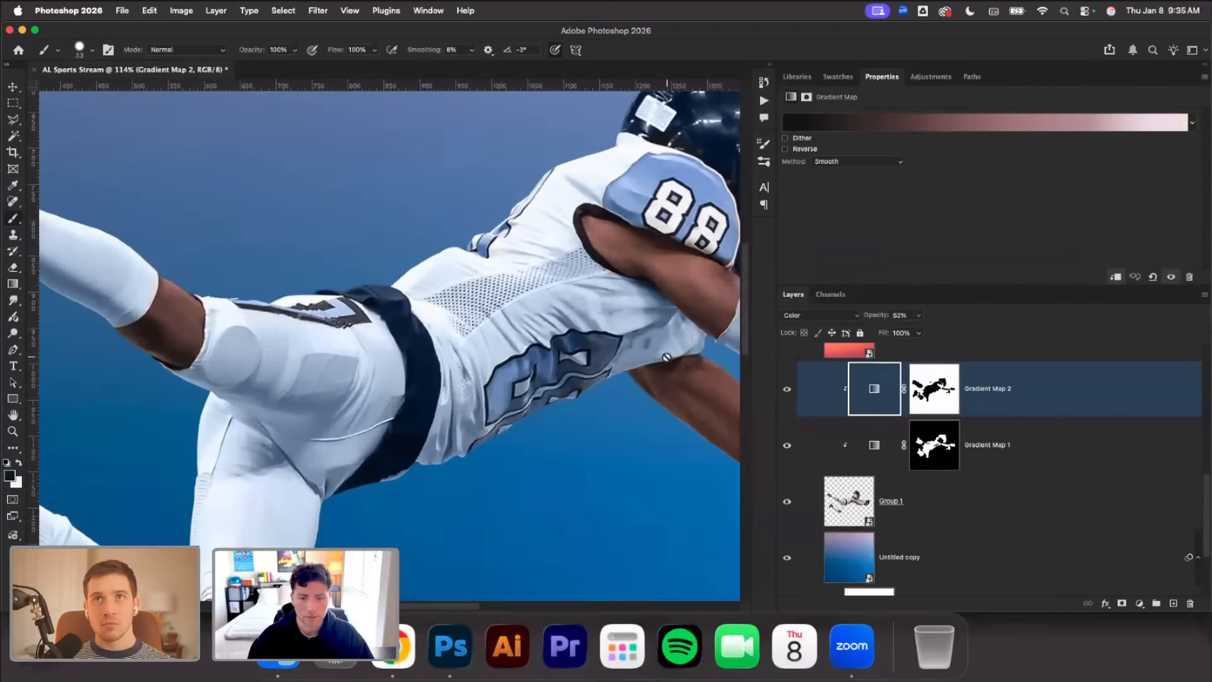
scroll(661, 354, "right", 4)
left_click(787, 390)
Compare the player with Gradient Map 2 hidden and shown, and review the effect across the whole artboard
left_click(787, 391)
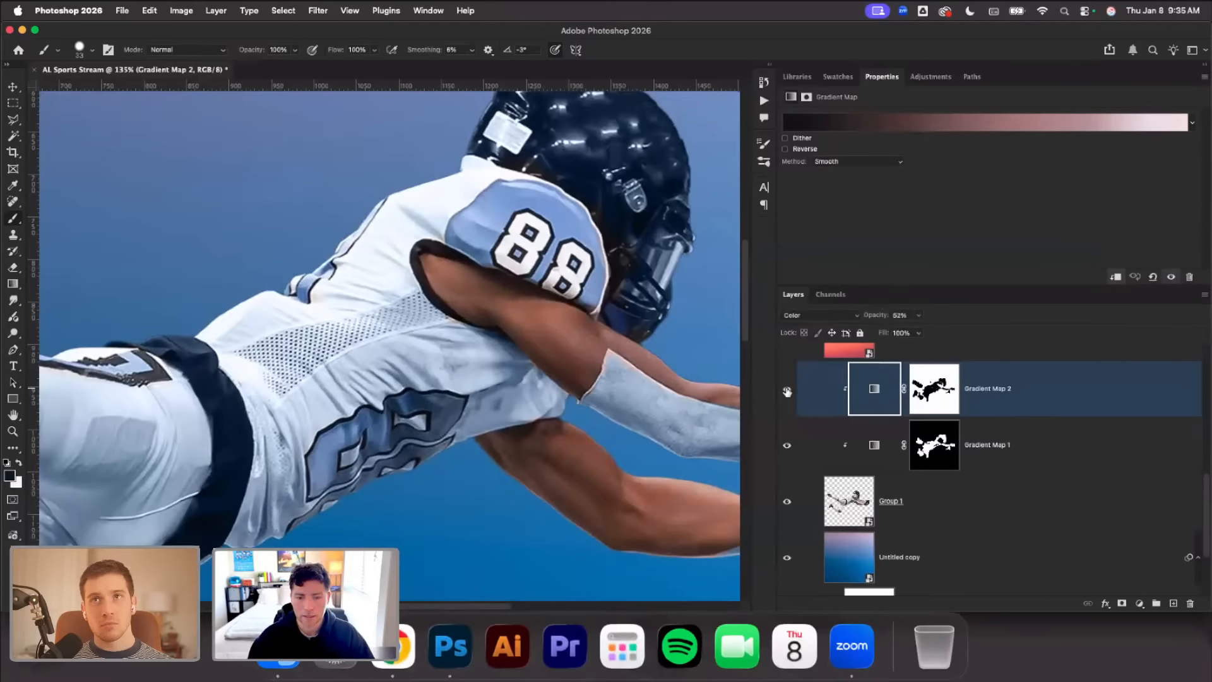
left_click(787, 391)
left_click(786, 391)
scroll(657, 344, "down", 3)
scroll(657, 343, "down", 4)
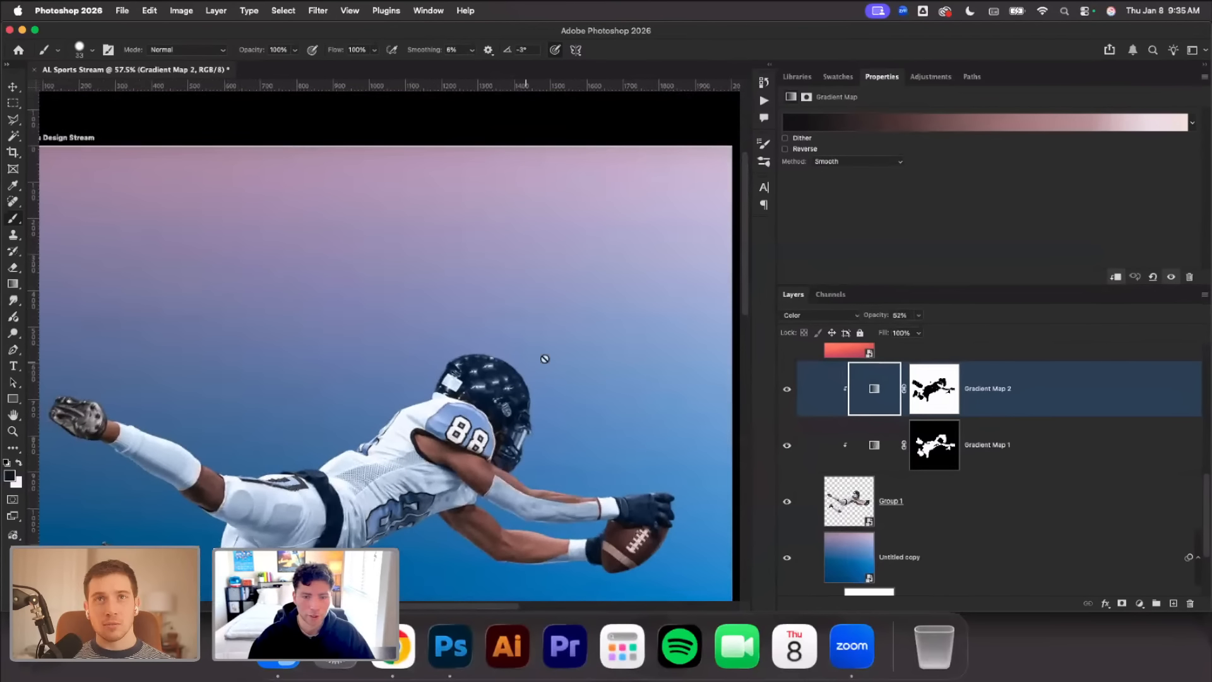
scroll(633, 259, "down", 2)
scroll(485, 414, "down", 2)
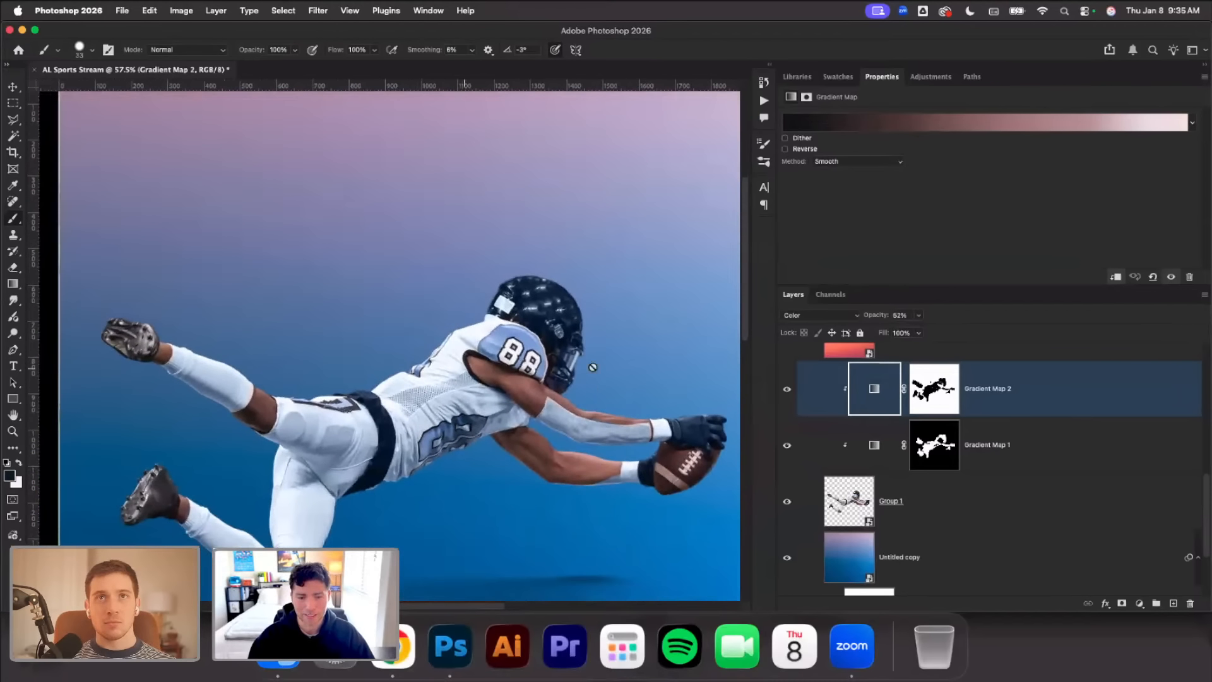
scroll(424, 417, "down", 2)
scroll(425, 417, "up", 2)
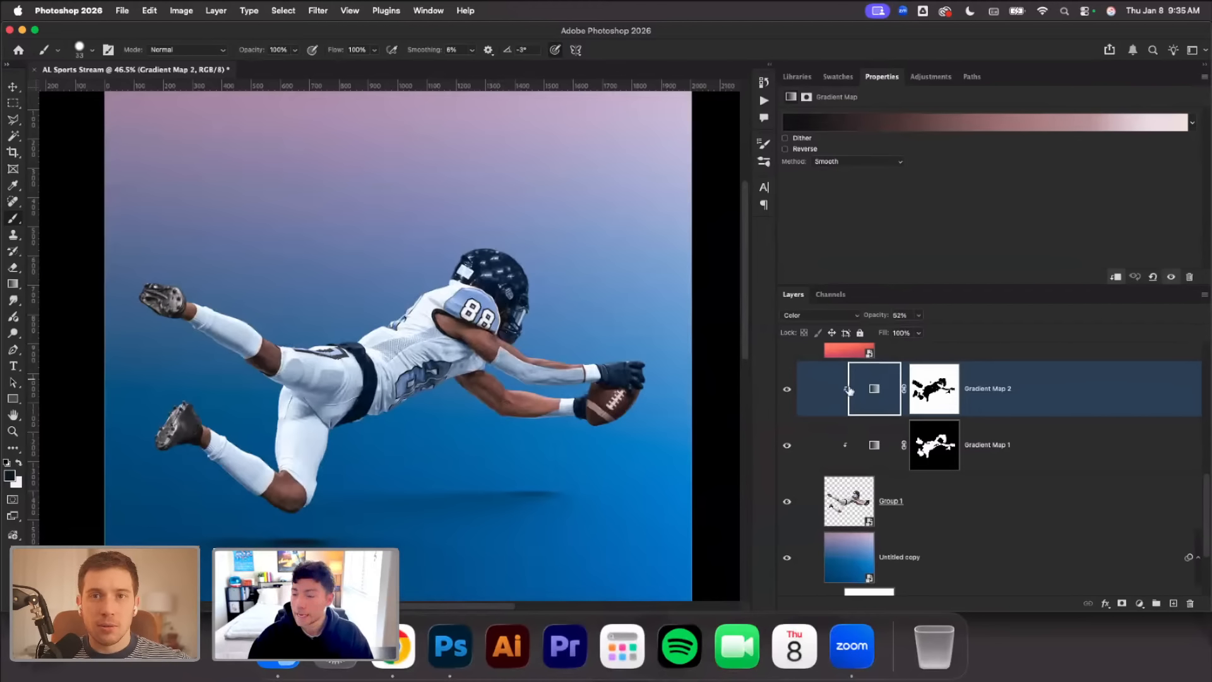
Review Gradient Map 2's gradient and the available presets in the Gradient Editor, leaving the gradient as it is
left_click(894, 124)
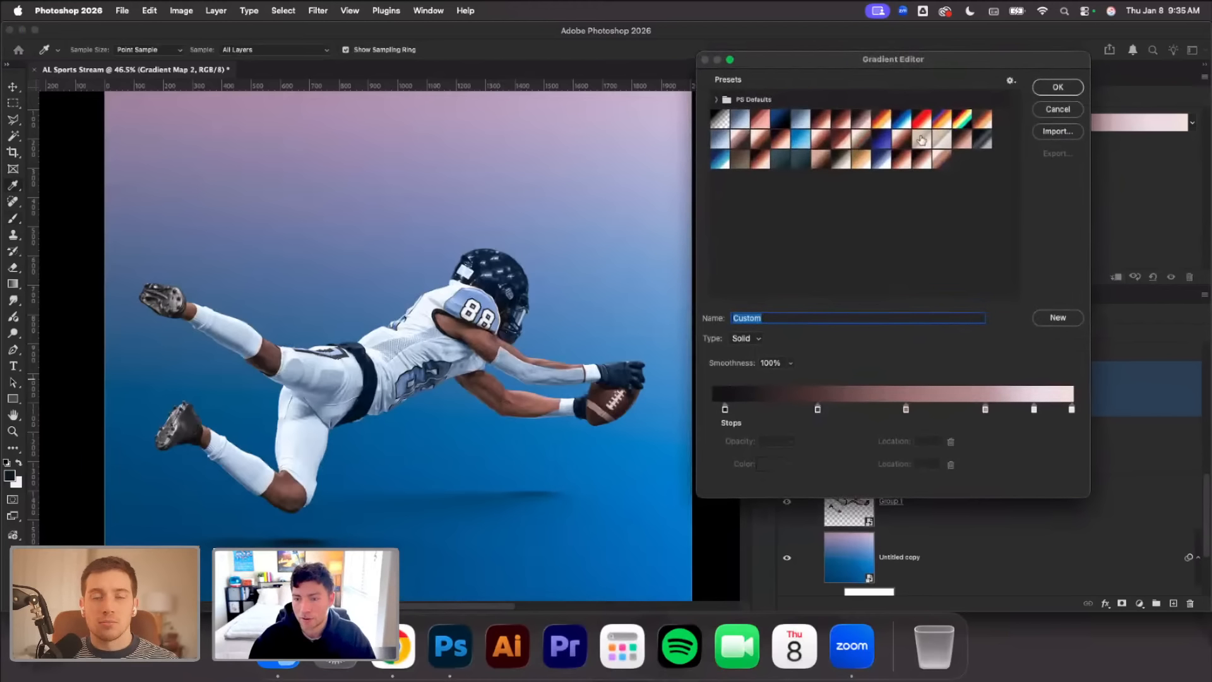
left_click_drag(966, 62, 717, 108)
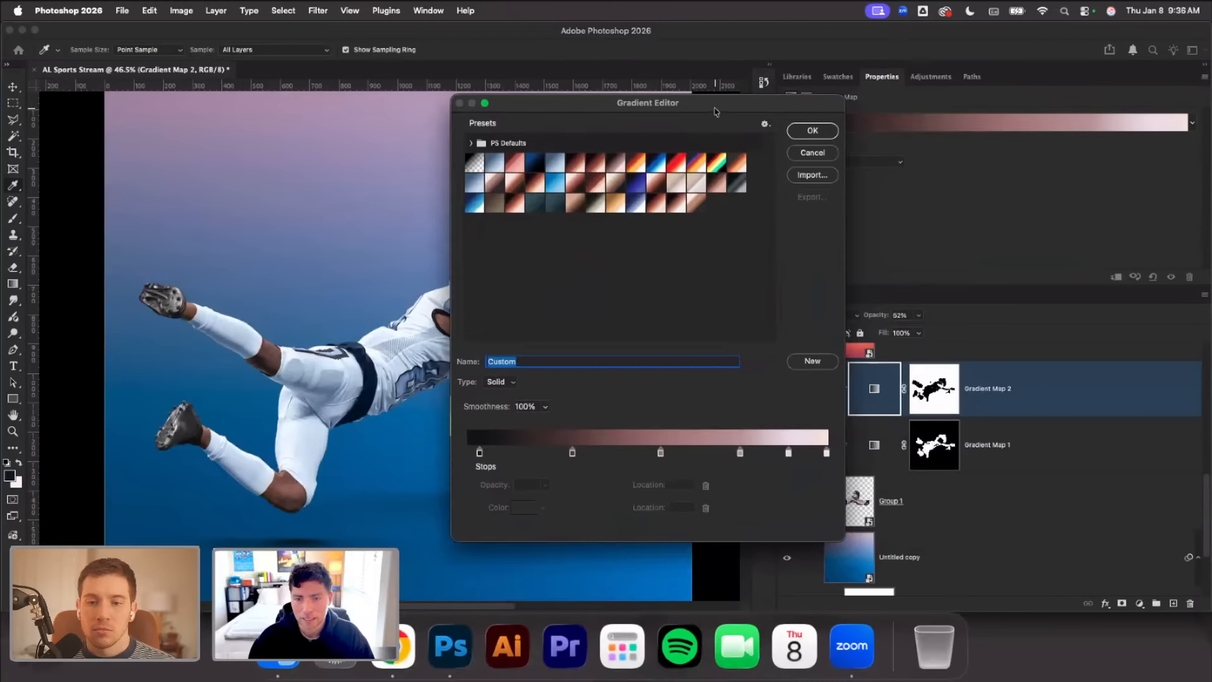
left_click(806, 131)
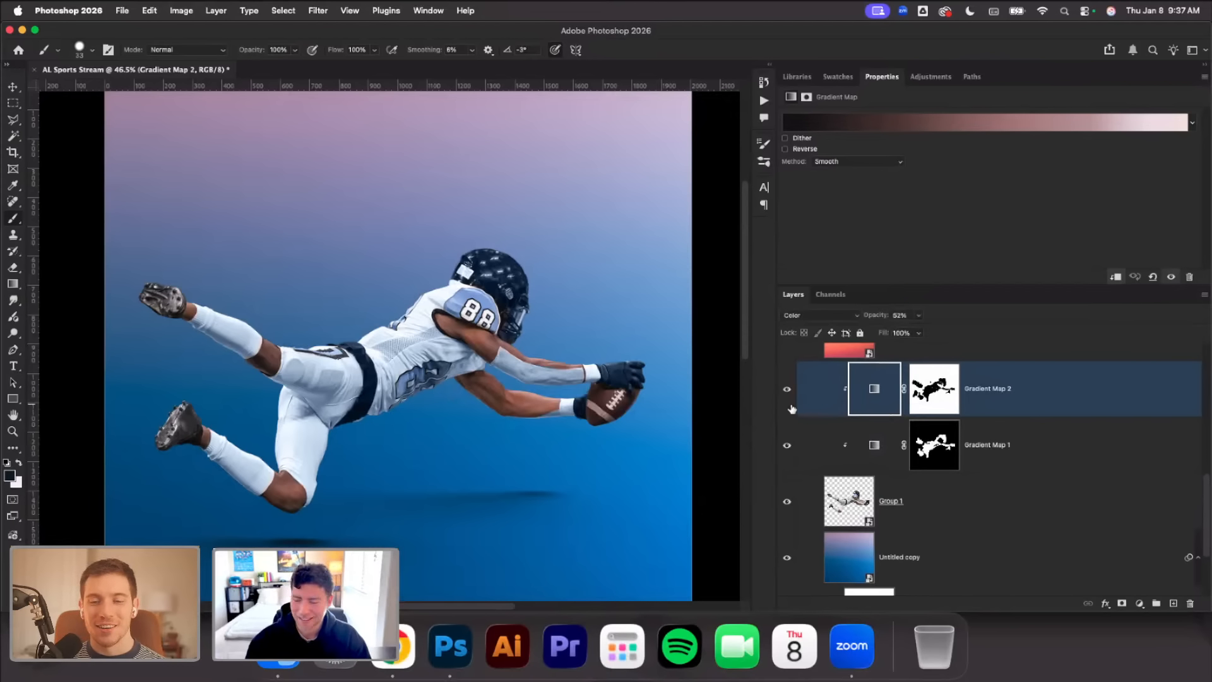
Group all the shadow layers from Layer 2 up to Layer 2 copy and name the group Shadows
left_click(849, 505)
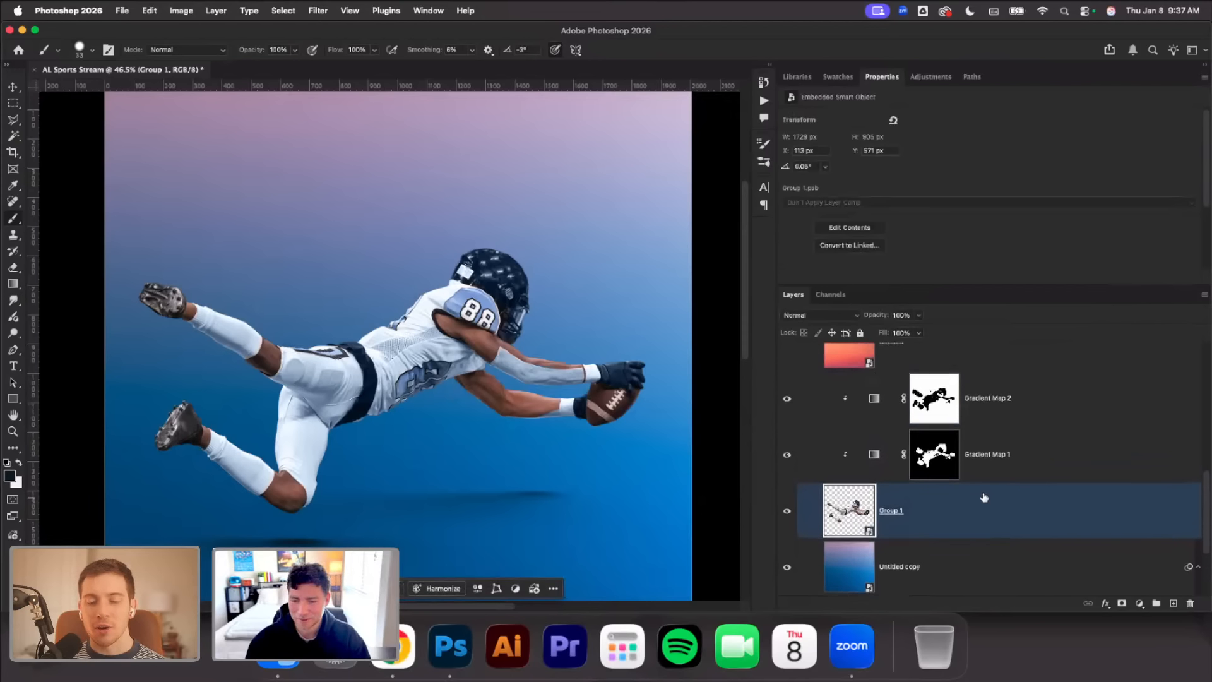
scroll(984, 497, "up", 6)
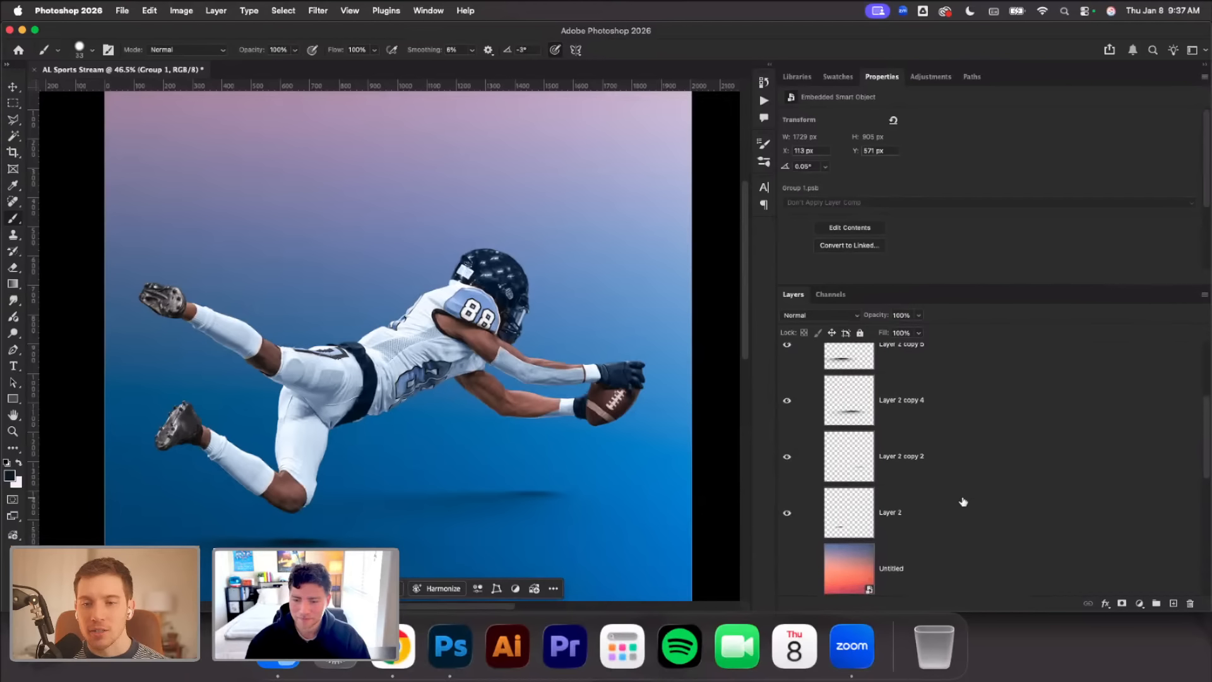
left_click(964, 502)
scroll(961, 492, "up", 3)
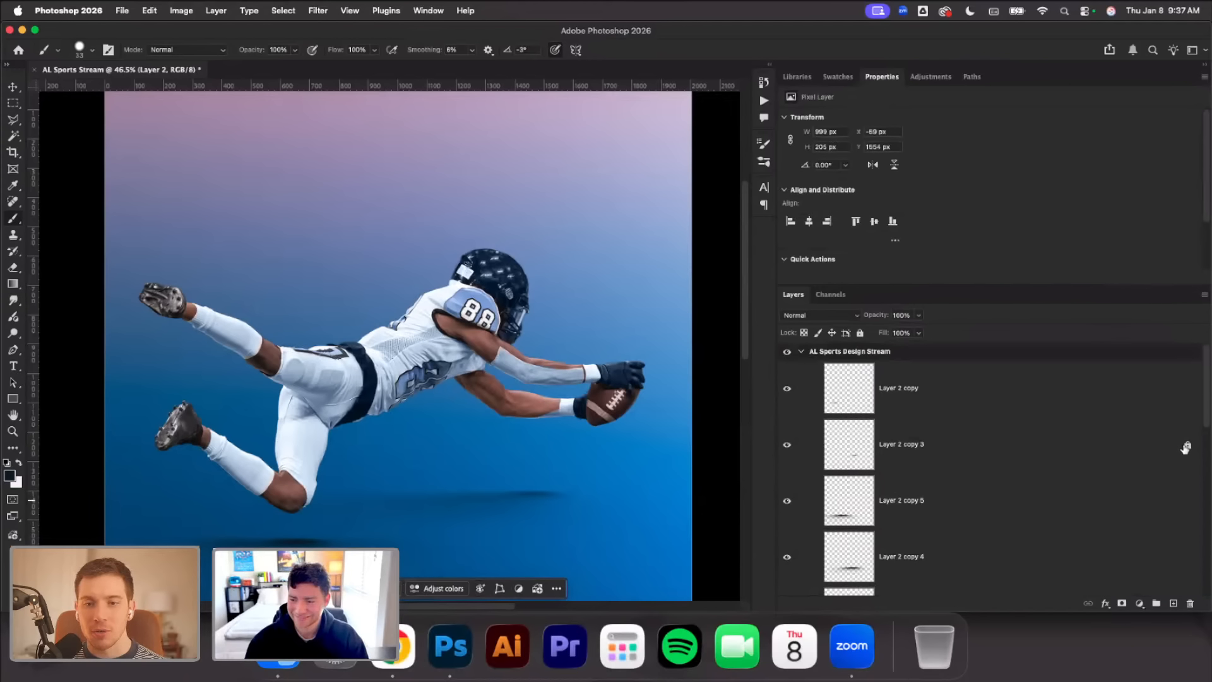
left_click(1073, 417, "shift")
key("super+g")
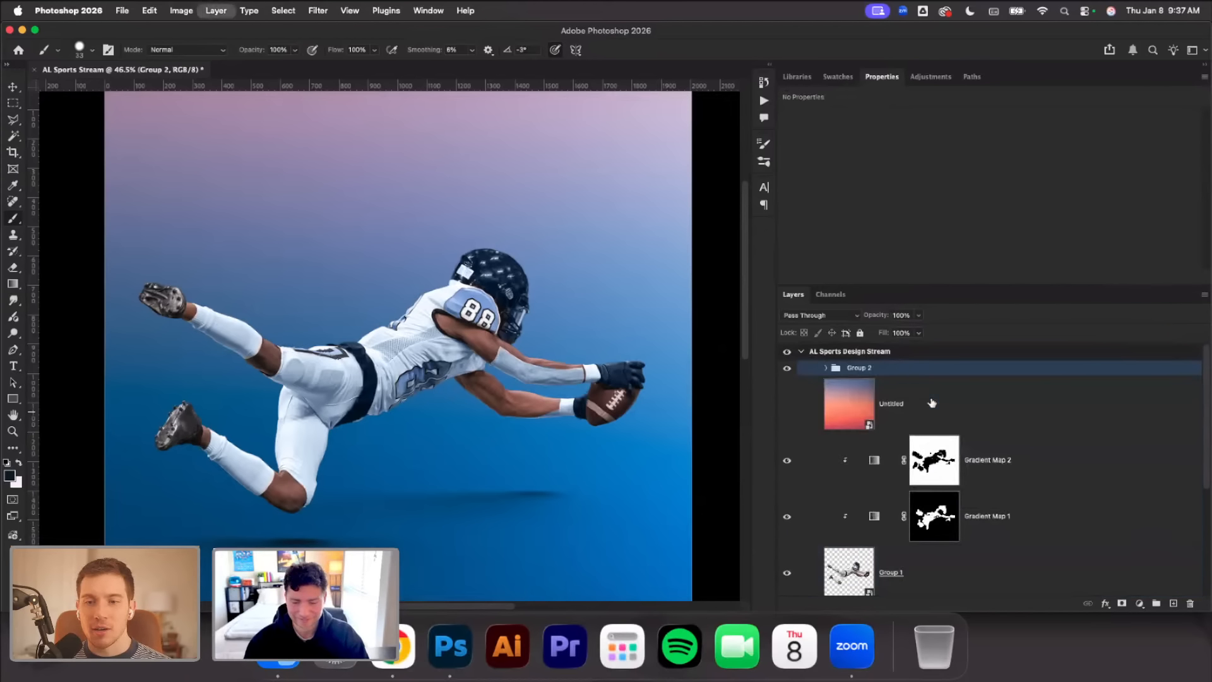
double_click(859, 367)
type("Shadow")
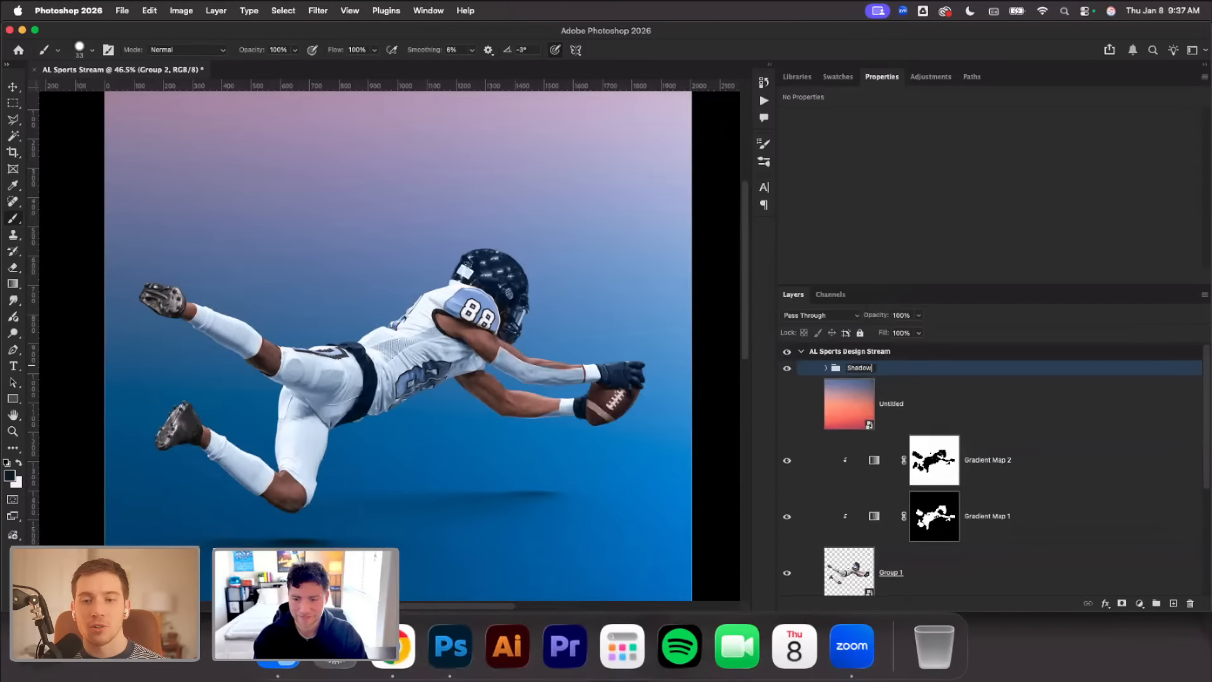
type("s")
key("Return")
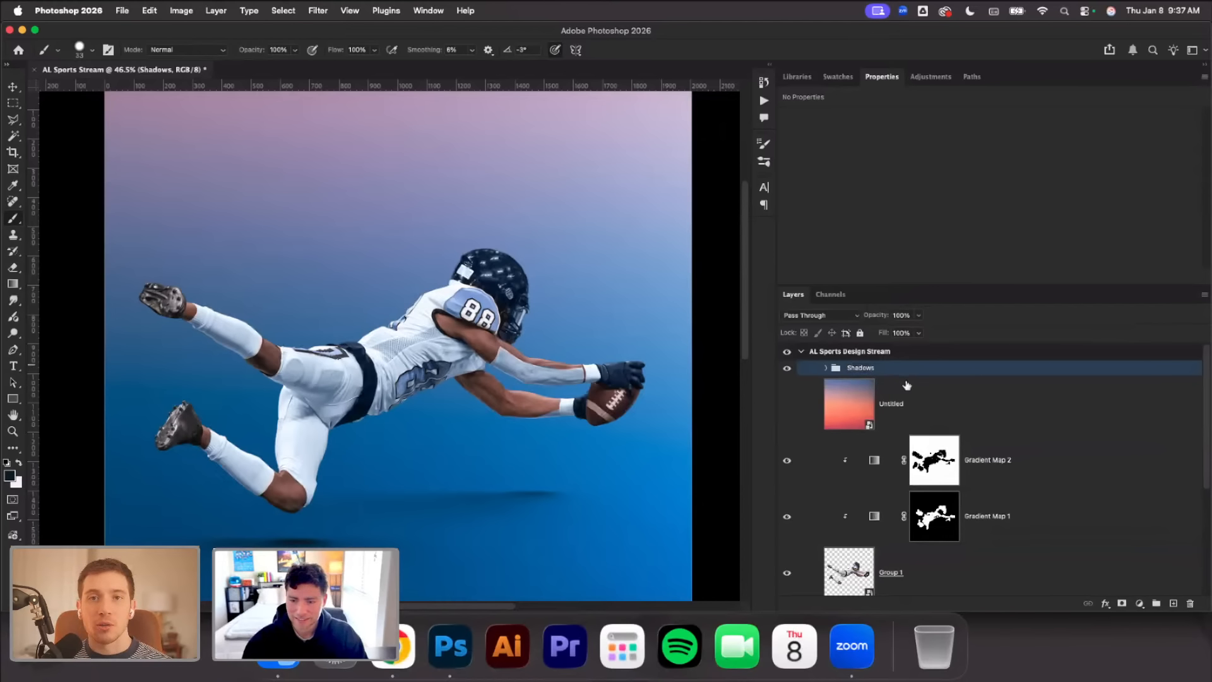
Group Gradient Map 2, Gradient Map 1 and the Group 1 smart object, and name the group Player
left_click(910, 390)
scroll(1004, 420, "down", 1)
left_click(1014, 442)
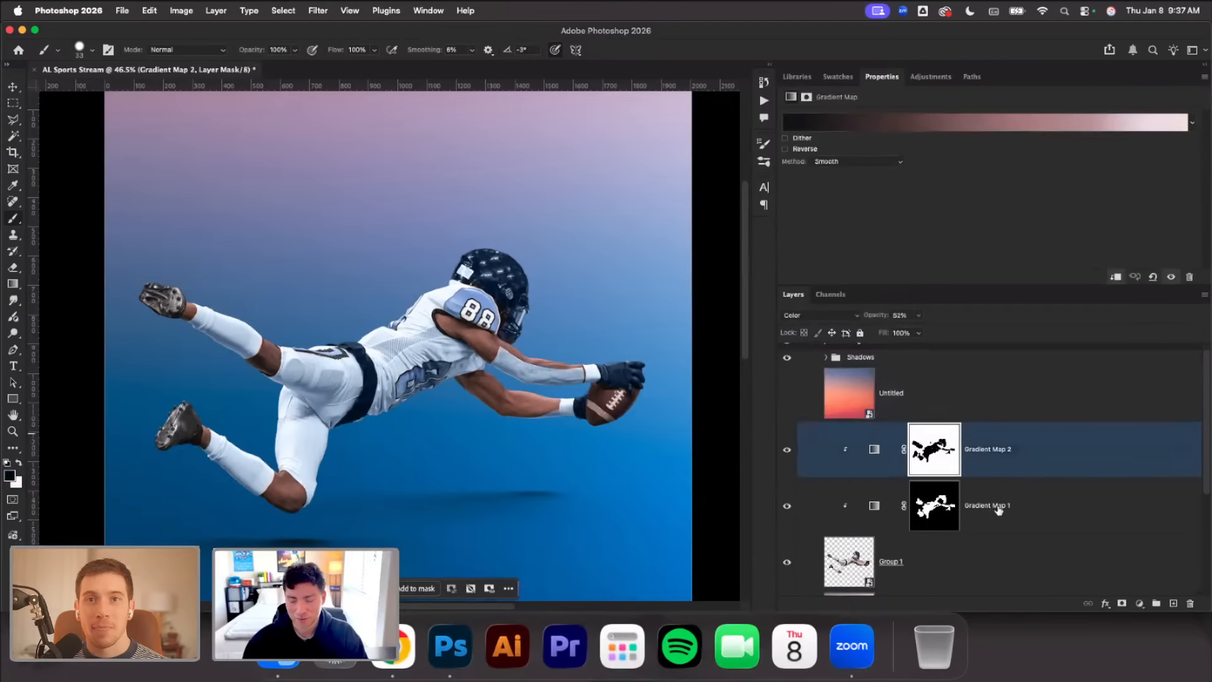
scroll(999, 510, "down", 1)
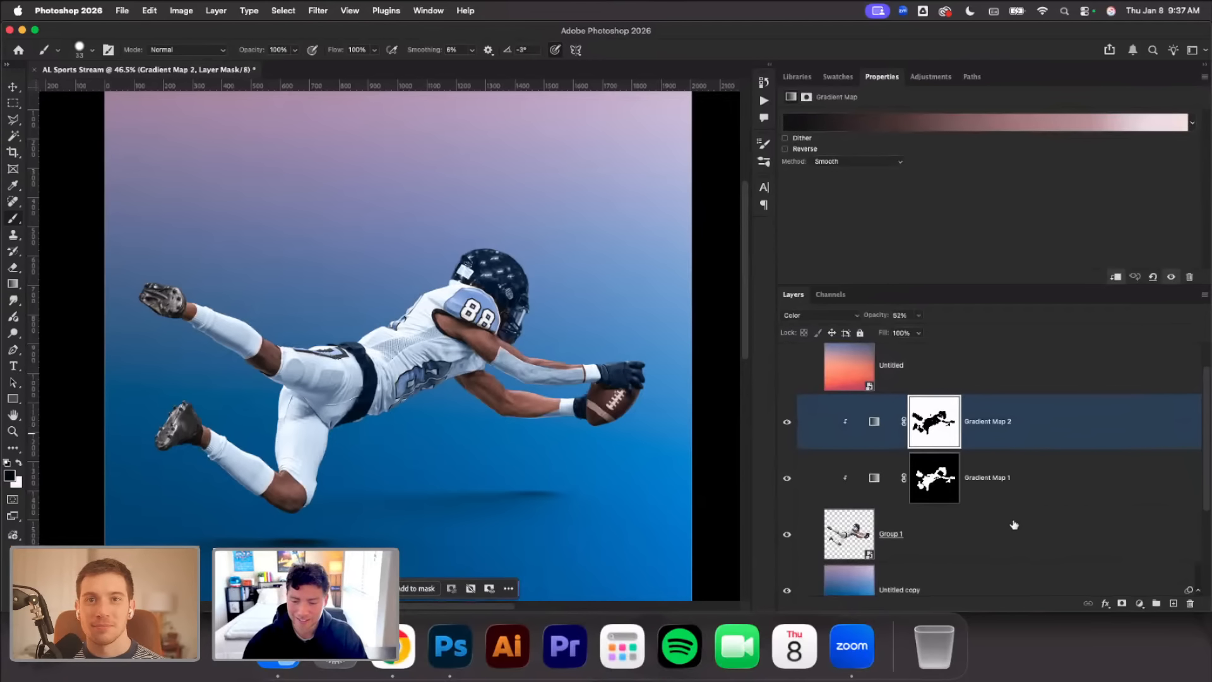
left_click(1014, 524, "shift")
key("super+g")
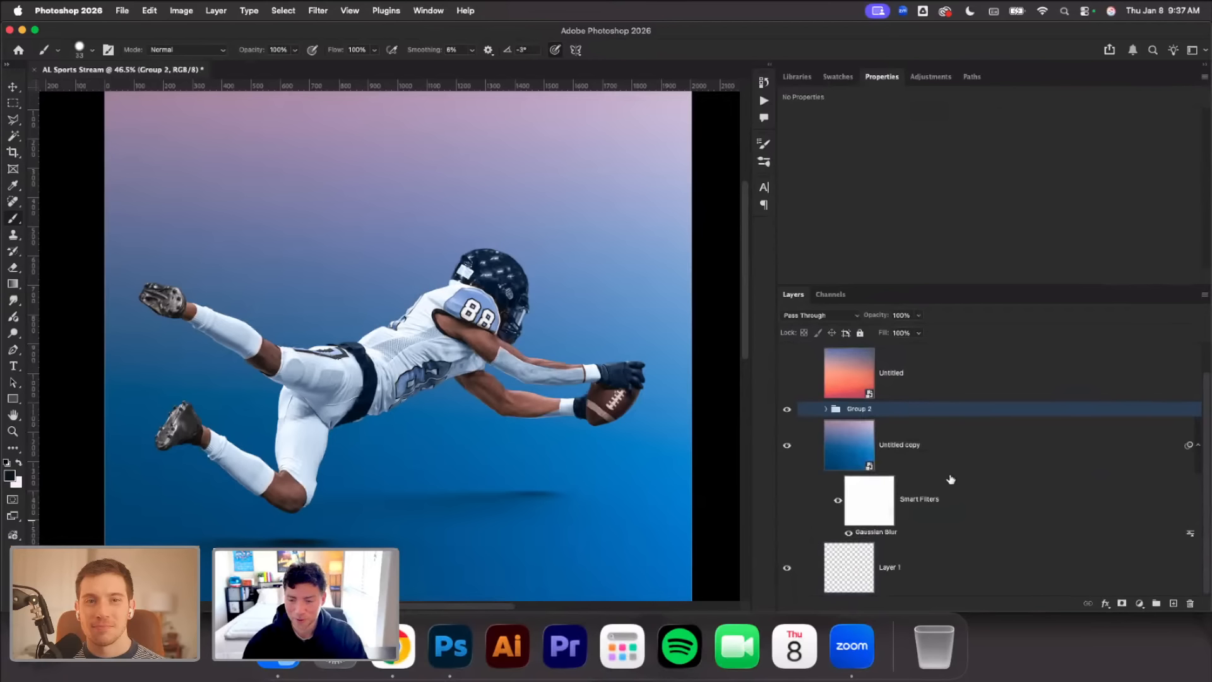
double_click(861, 412)
type("P")
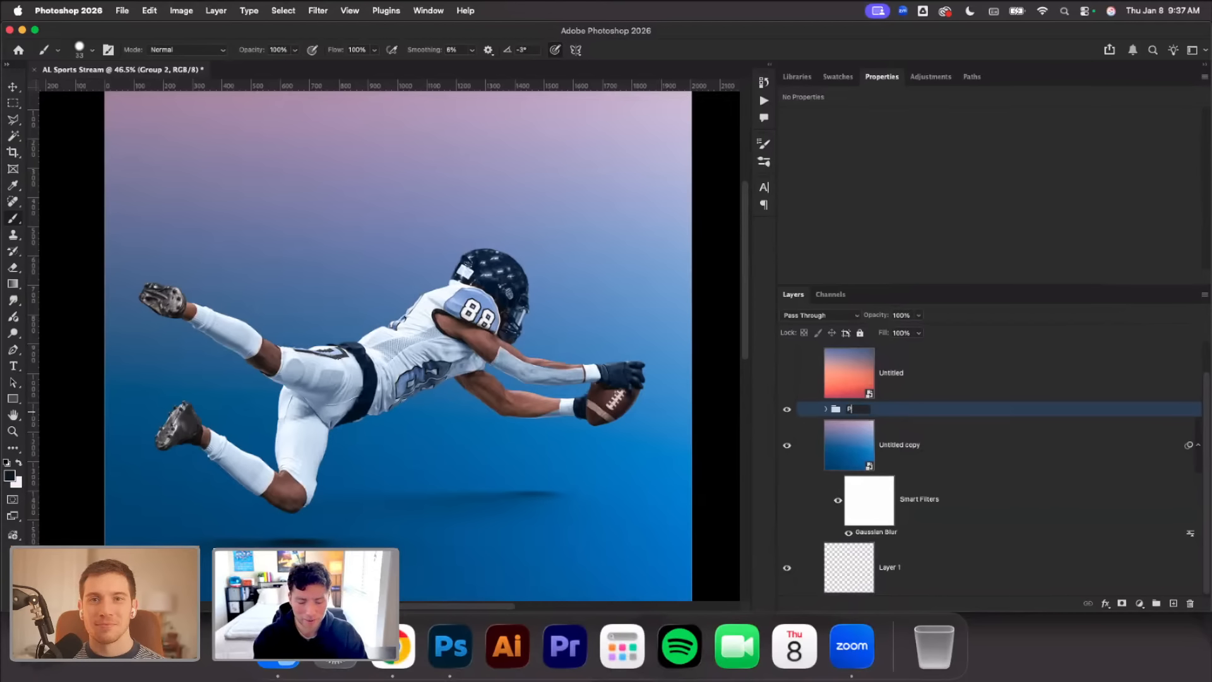
type("layer")
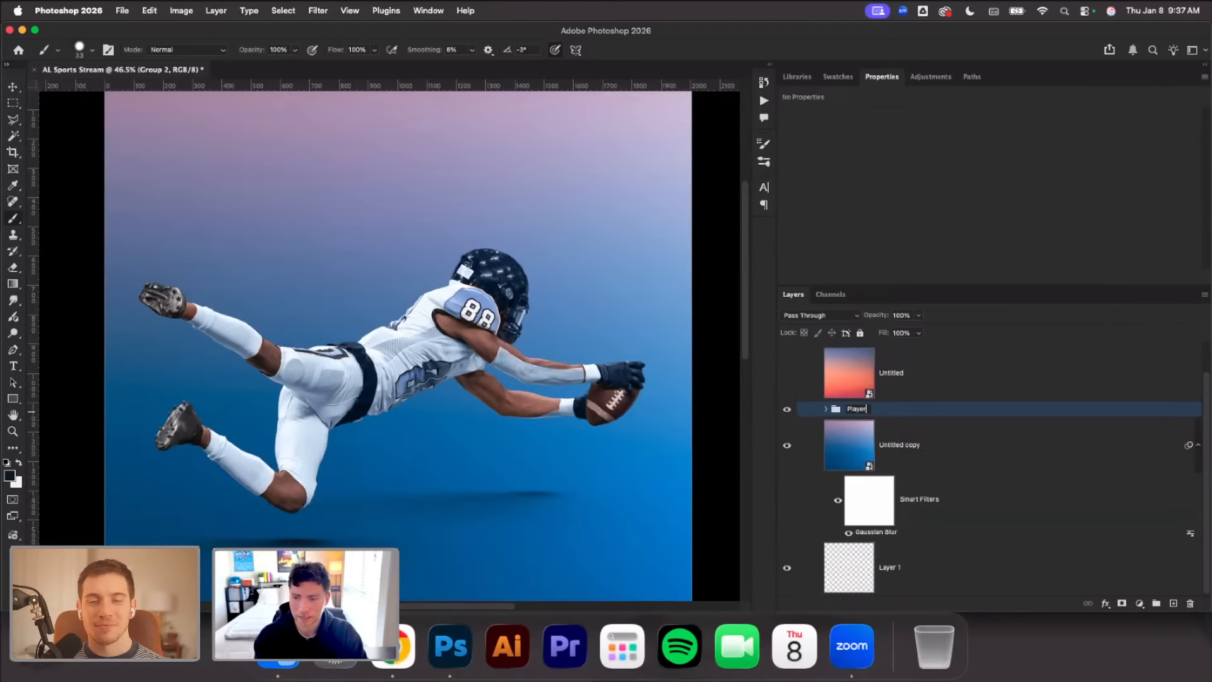
key("Return")
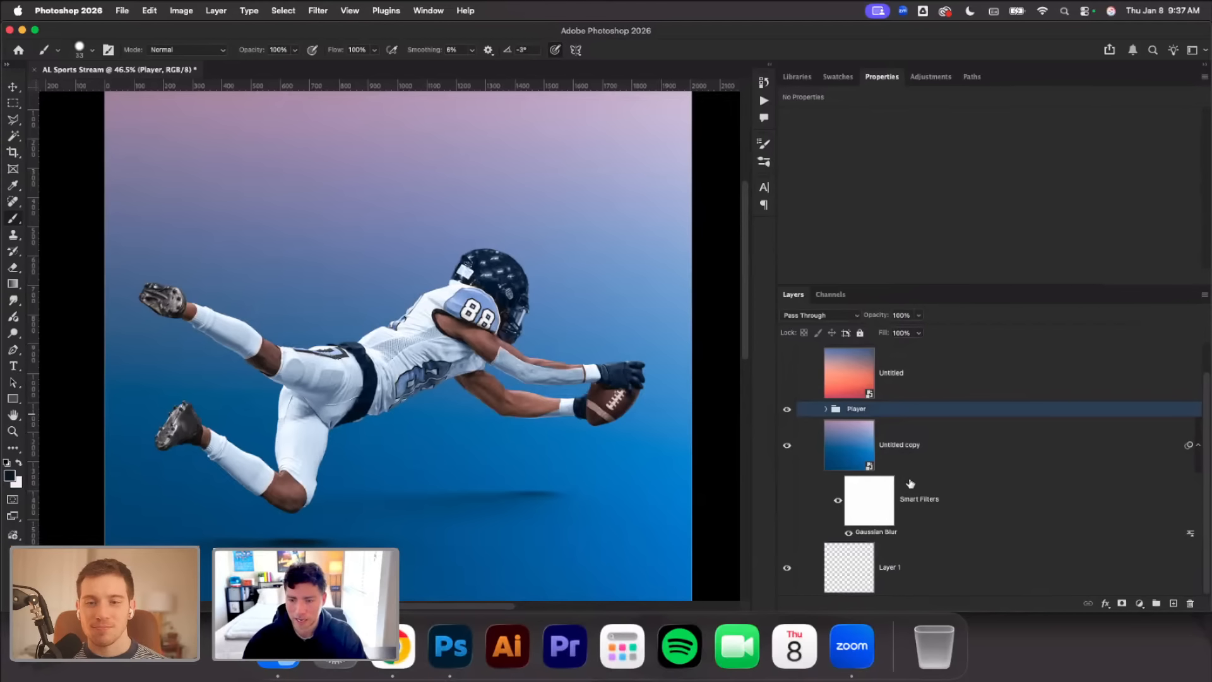
Check the Untitled copy background by toggling its visibility, and delete the empty Layer 1 beneath it
left_click(925, 464)
left_click(786, 455)
left_click(786, 454)
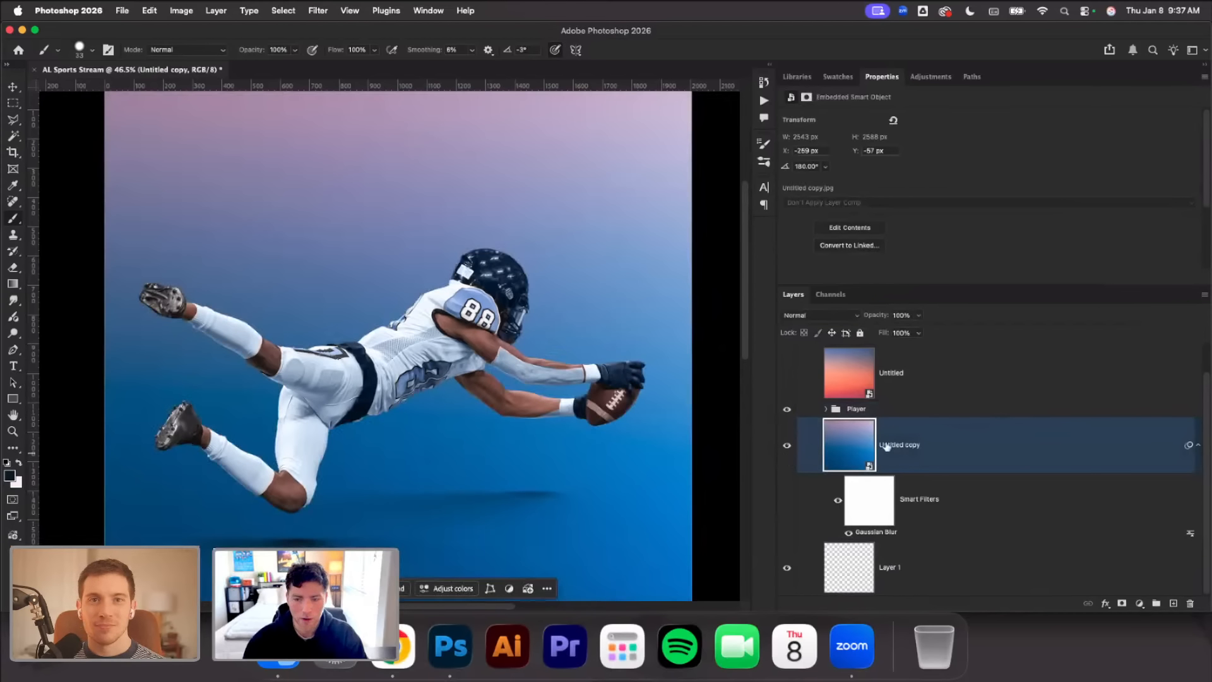
left_click(937, 562)
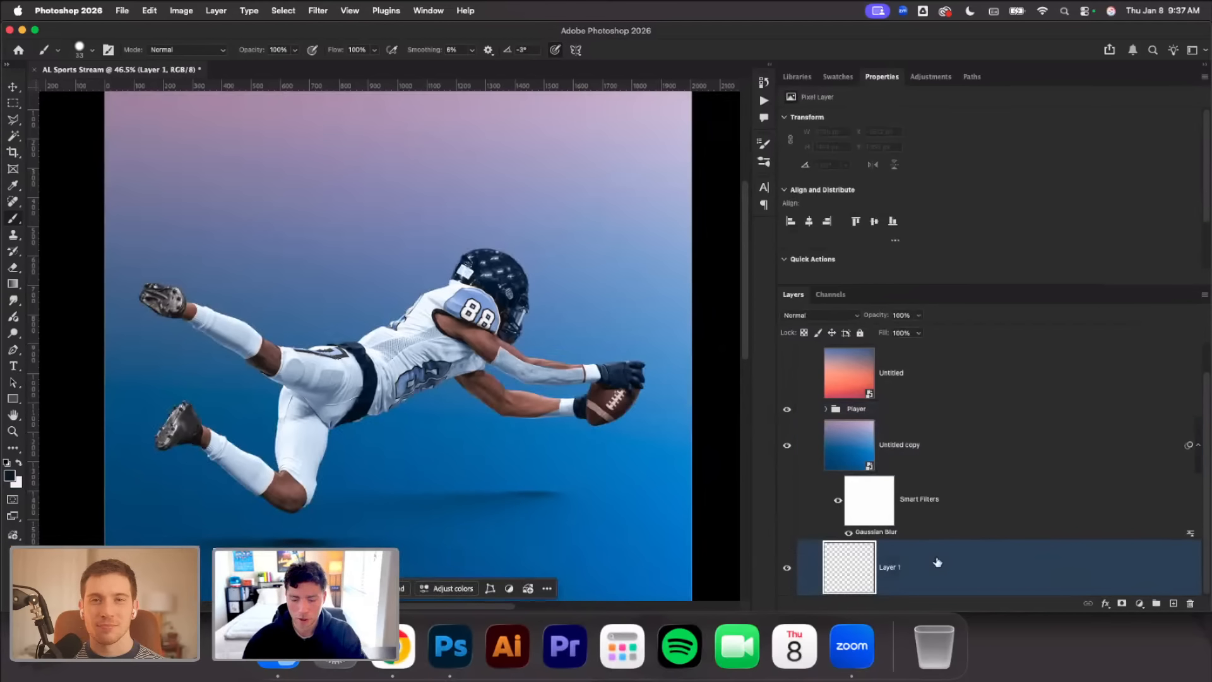
key("Delete")
Put the Untitled copy background in its own group and name the group BG
key("super+g")
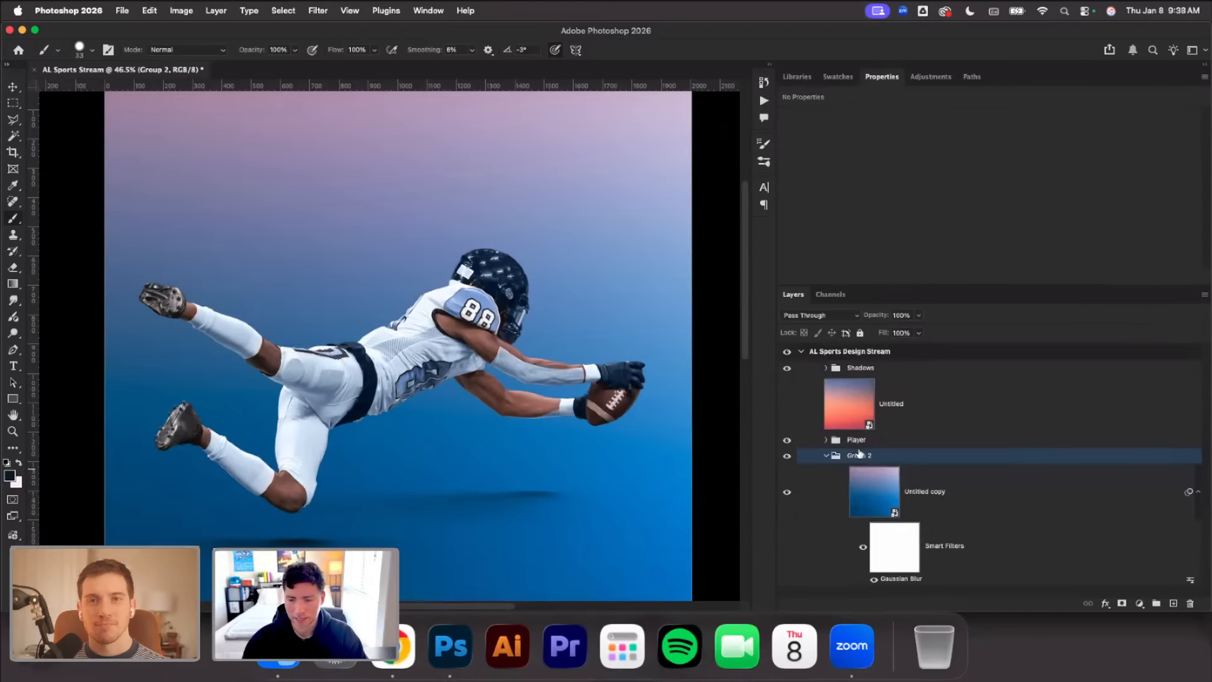
double_click(859, 453)
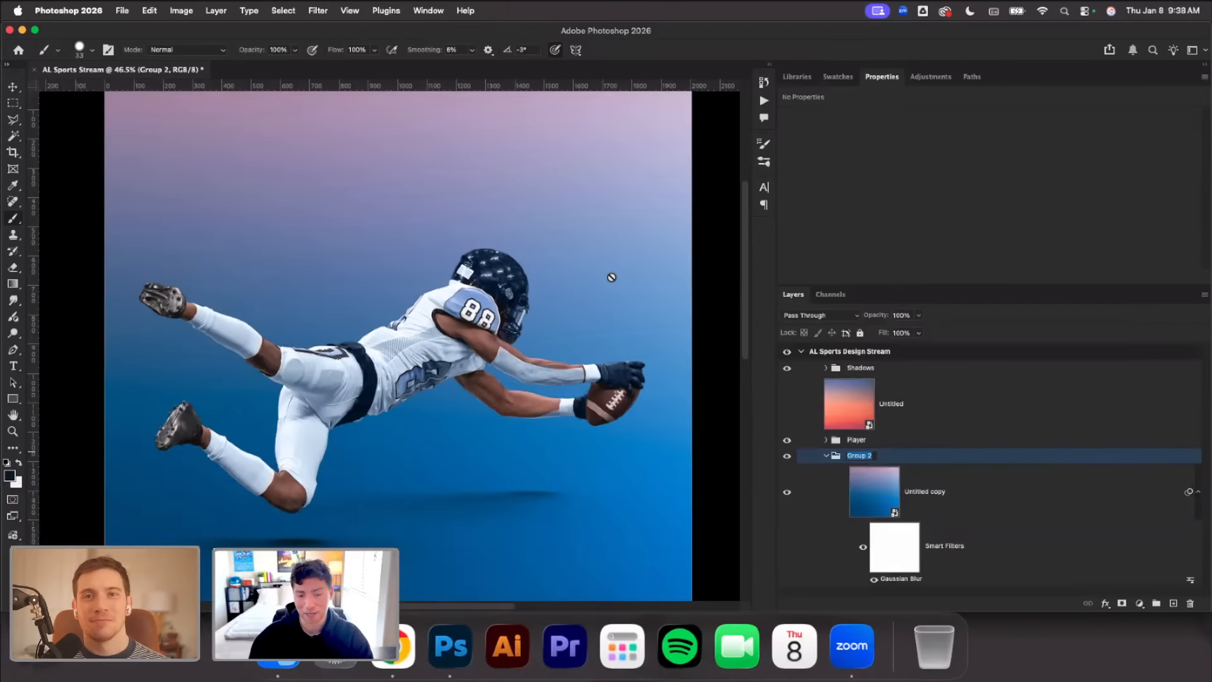
double_click(859, 455)
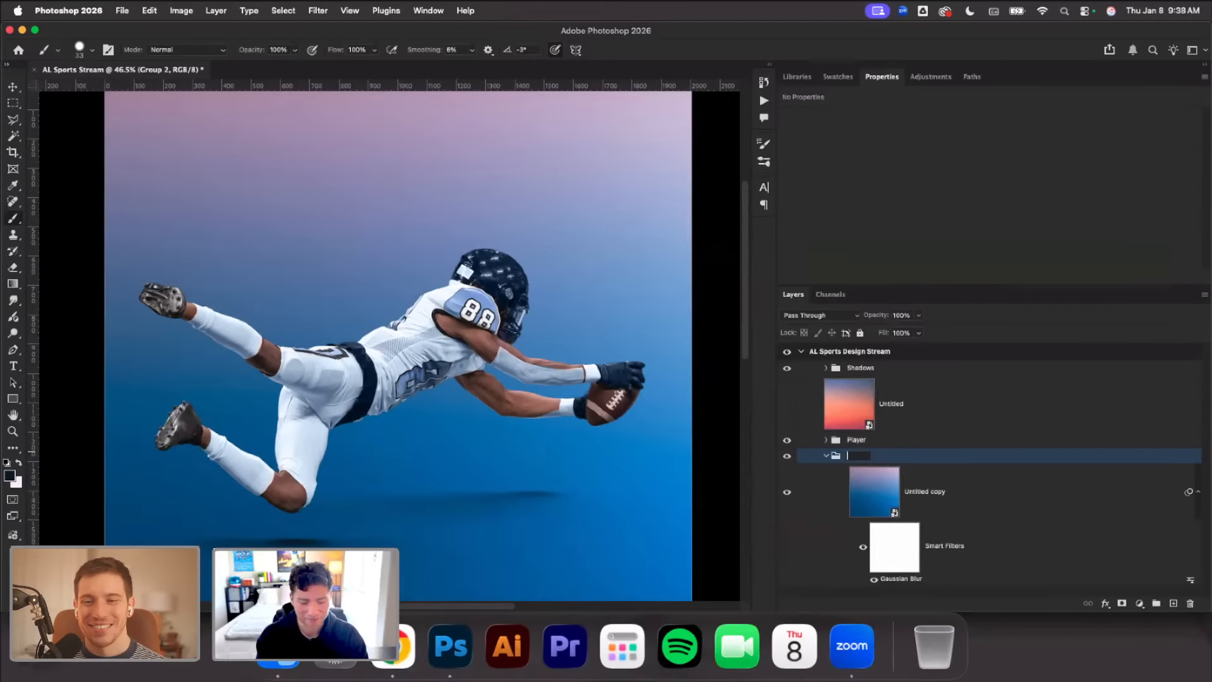
type("BG")
key("Return")
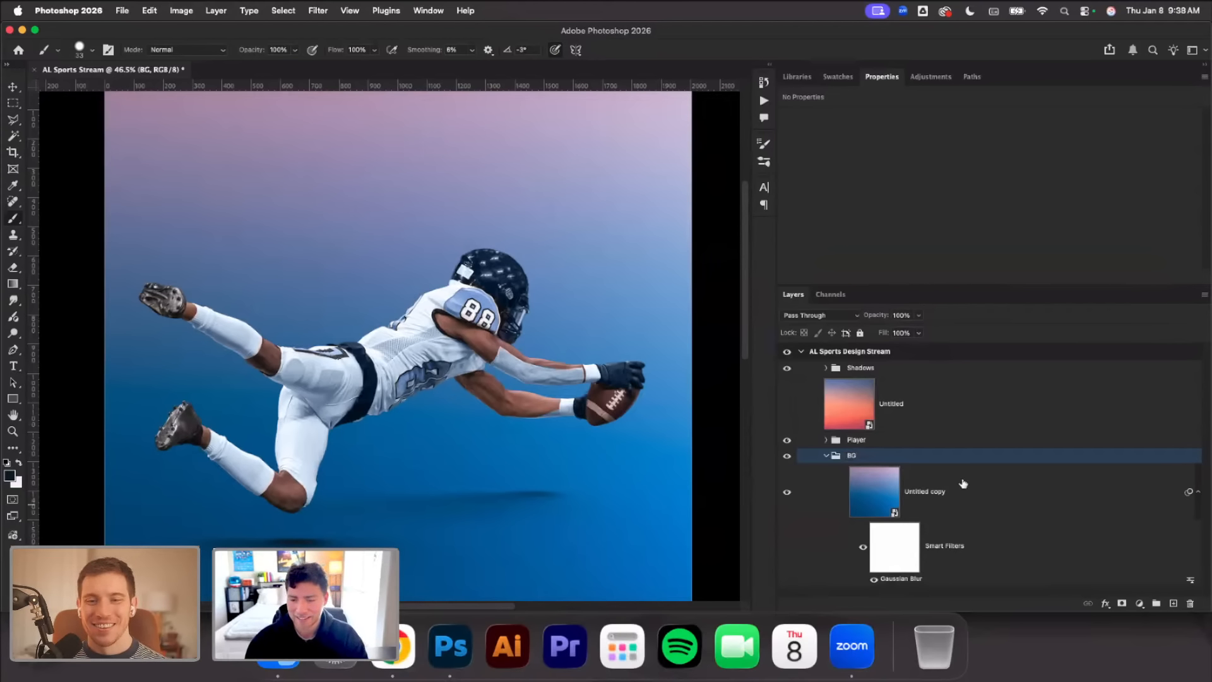
Delete the hidden orange Untitled gradient layer and collapse the BG group
left_click(968, 433)
key("Delete")
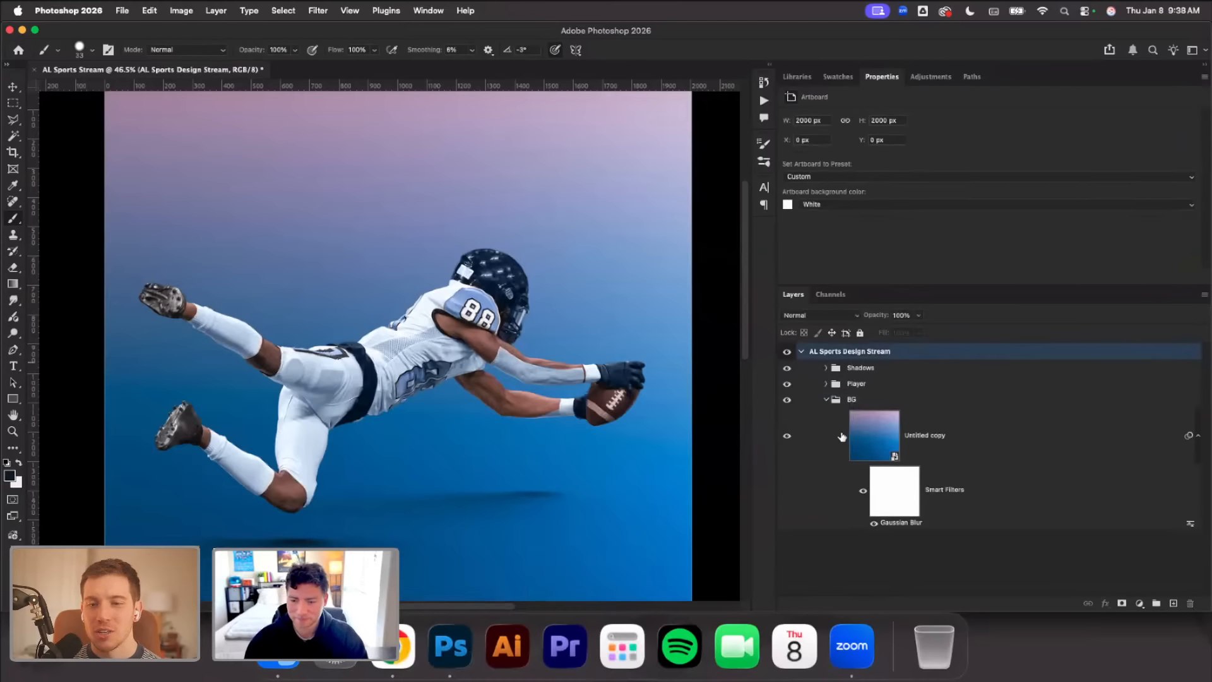
left_click(826, 399)
Open the Camera Raw Filter for the Group 1 smart object inside the Player group
left_click(832, 385)
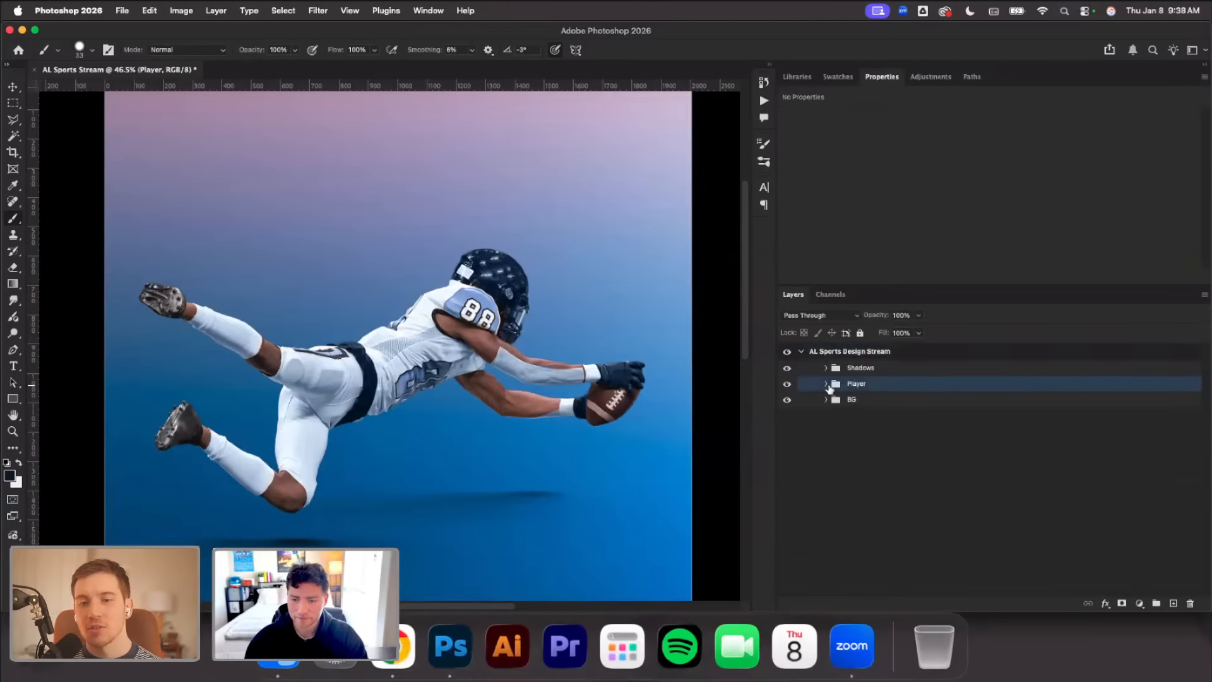
left_click(826, 384)
left_click(893, 525)
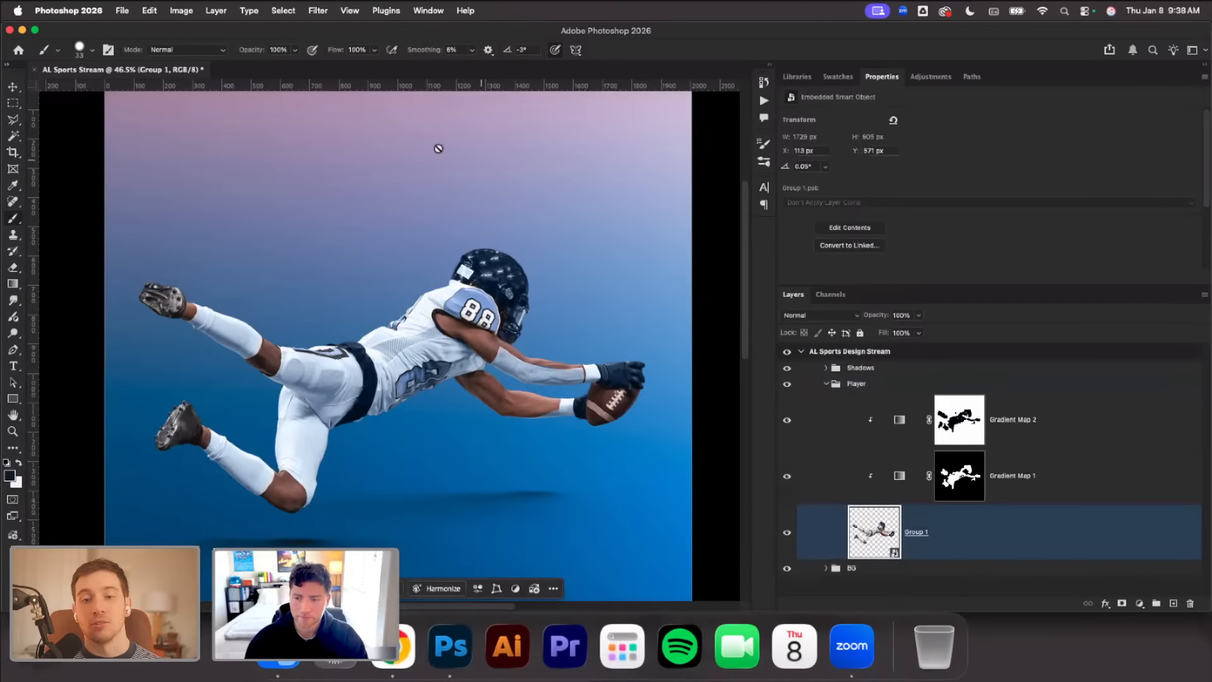
left_click(329, 12)
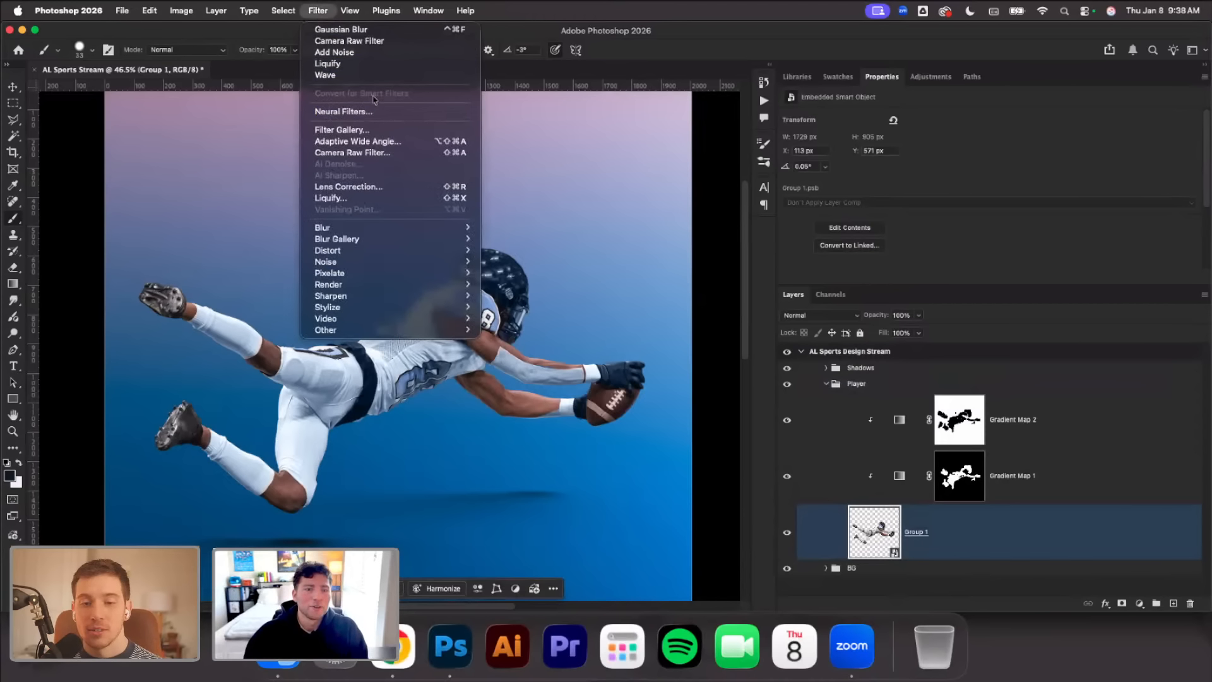
left_click(975, 543)
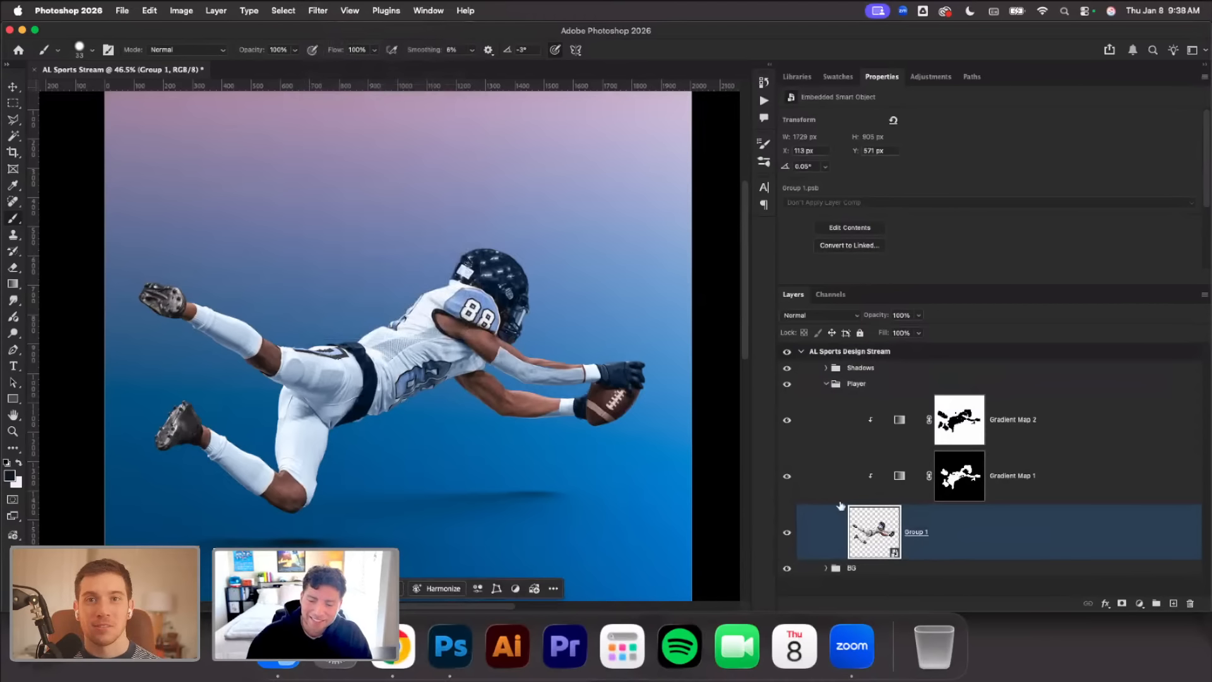
left_click(323, 12)
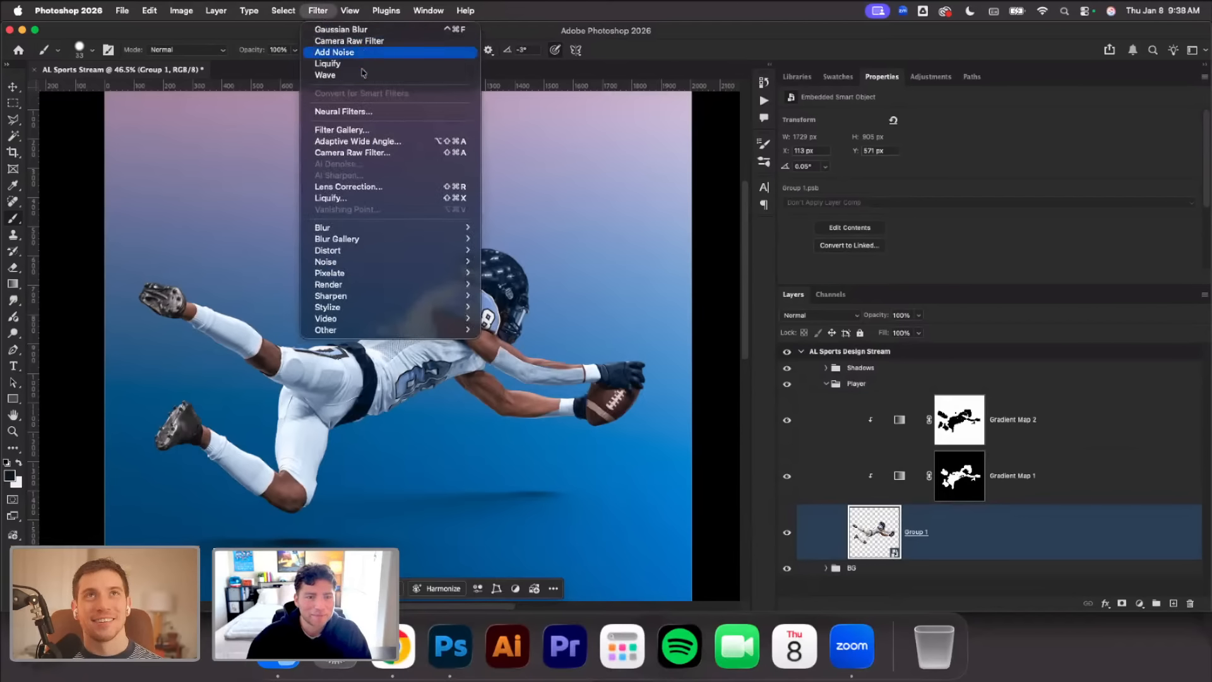
left_click(374, 153)
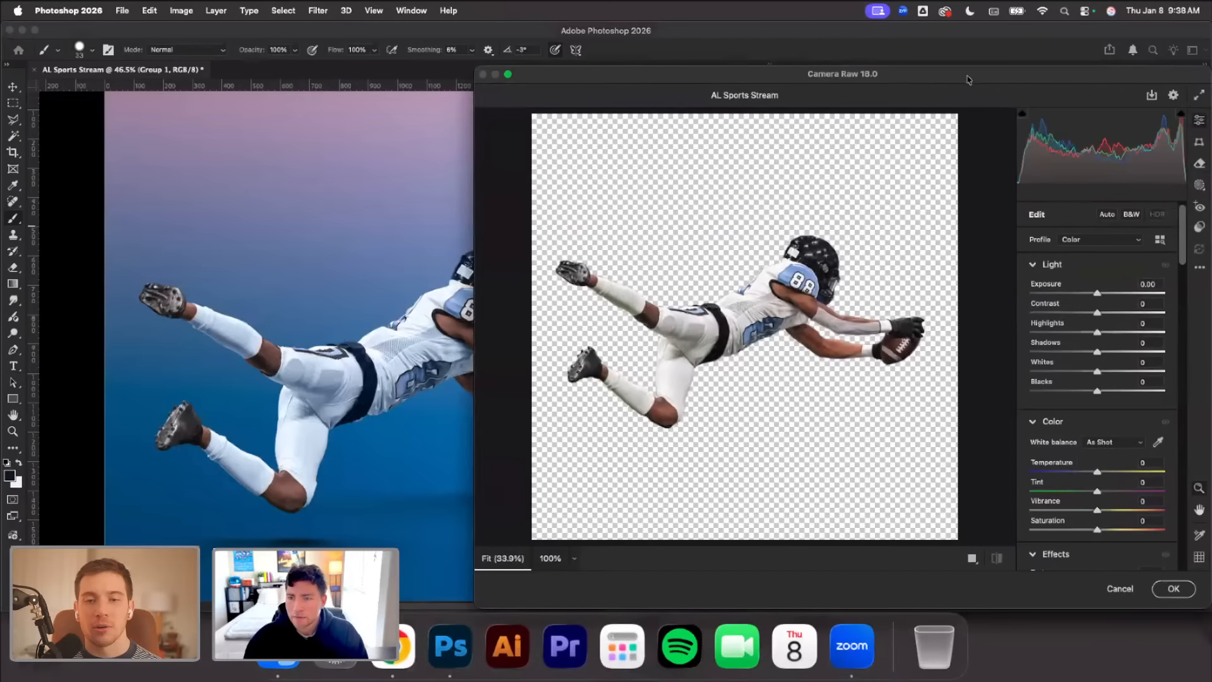
left_click_drag(970, 77, 898, 79)
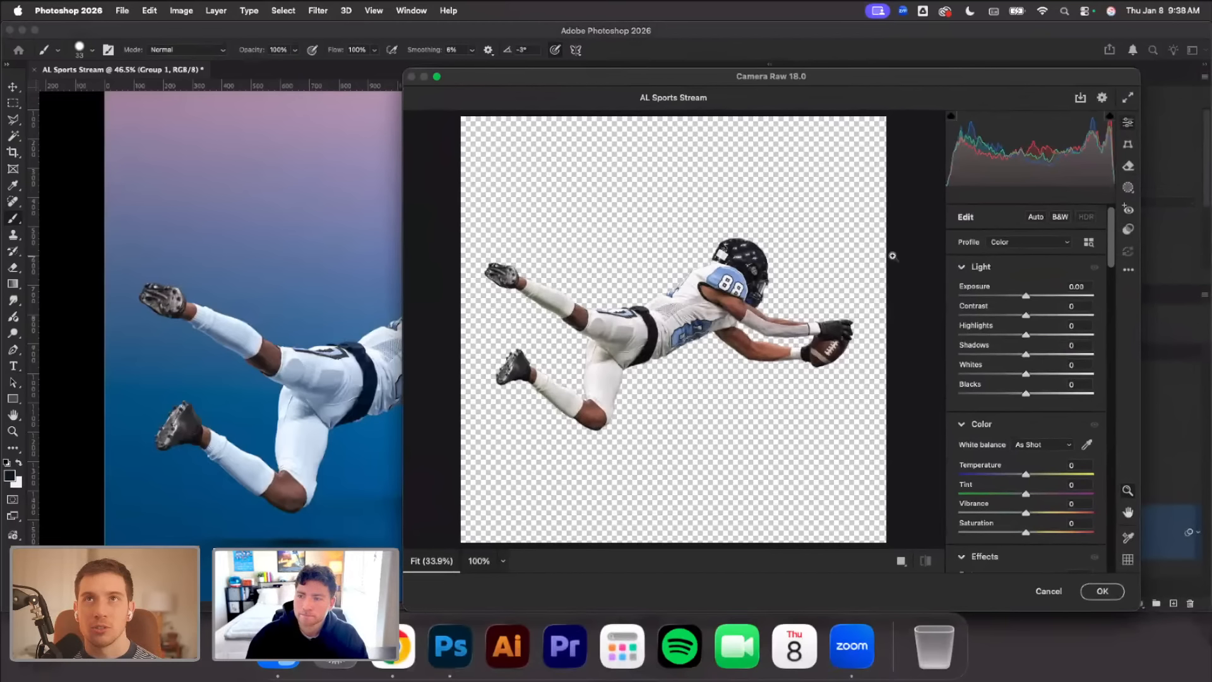
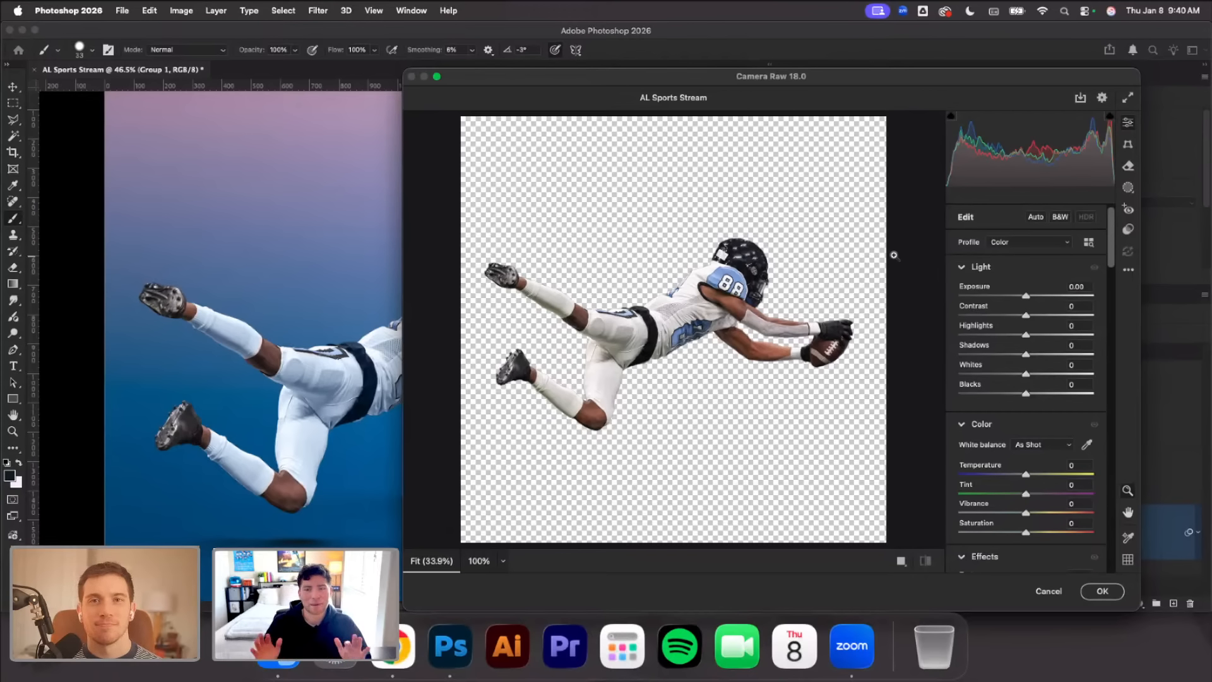
Set the player's Exposure to +0.40, Contrast -16, Highlights -8, Shadows +27, Whites +20, Blacks -21 and Temperature -6
scroll(1053, 390, "down", 1)
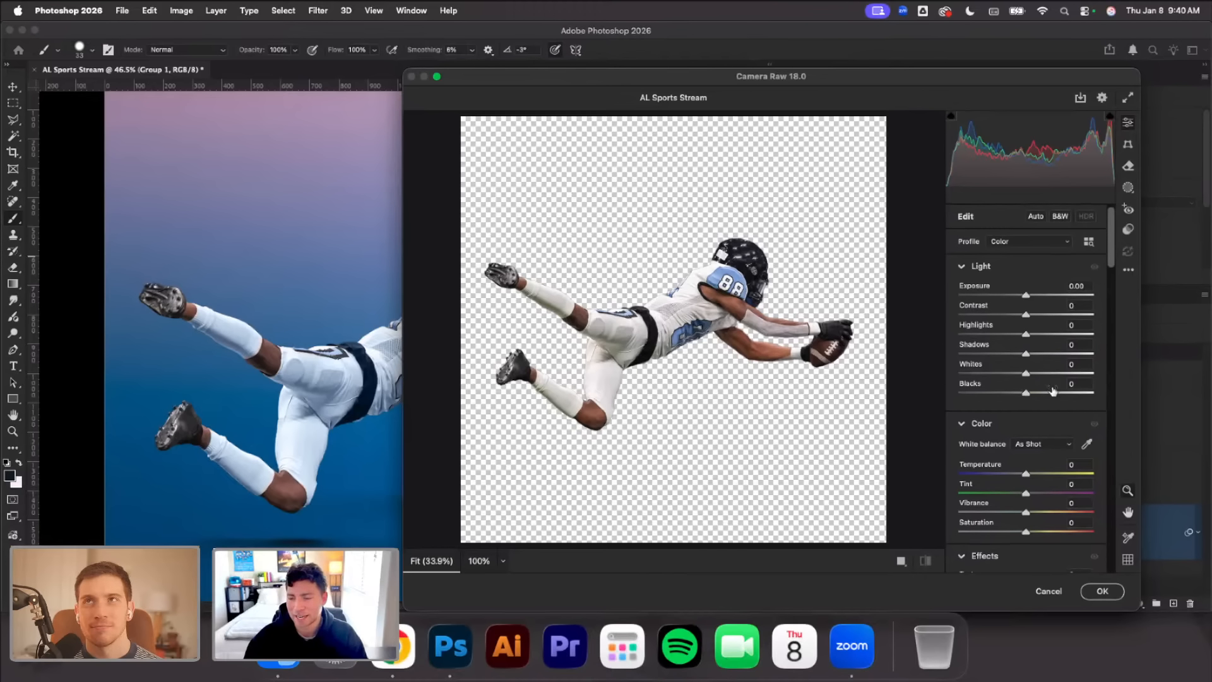
scroll(1083, 278, "down", 2)
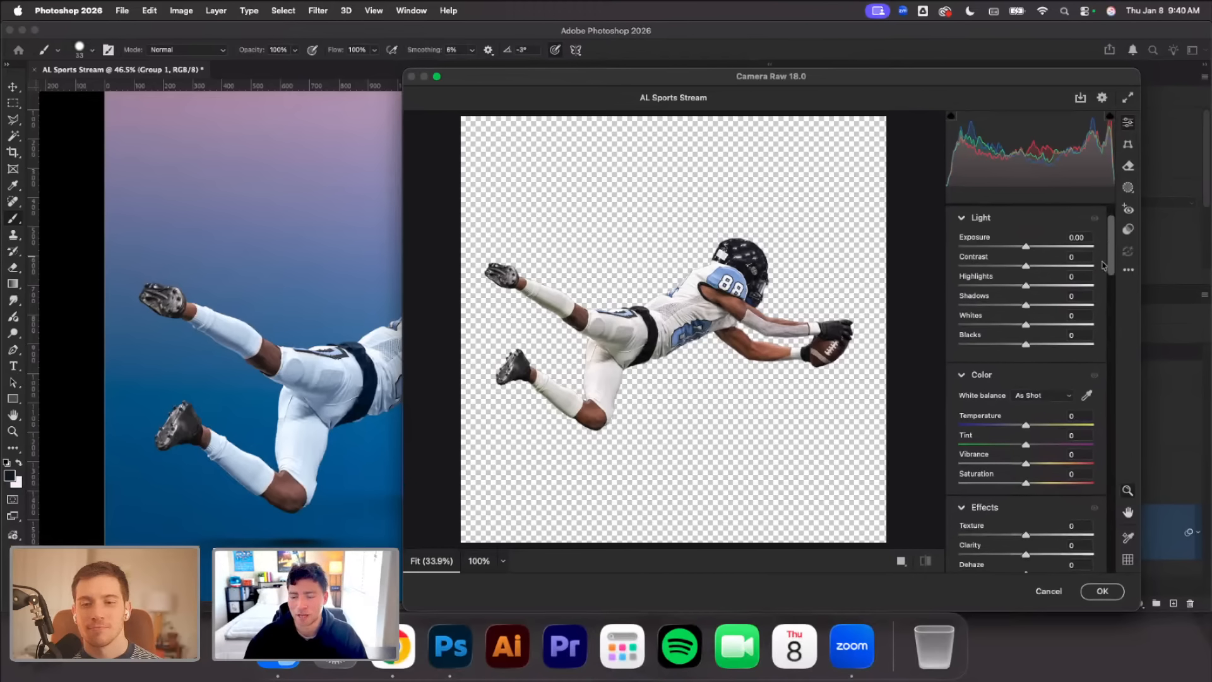
scroll(1067, 265, "down", 1)
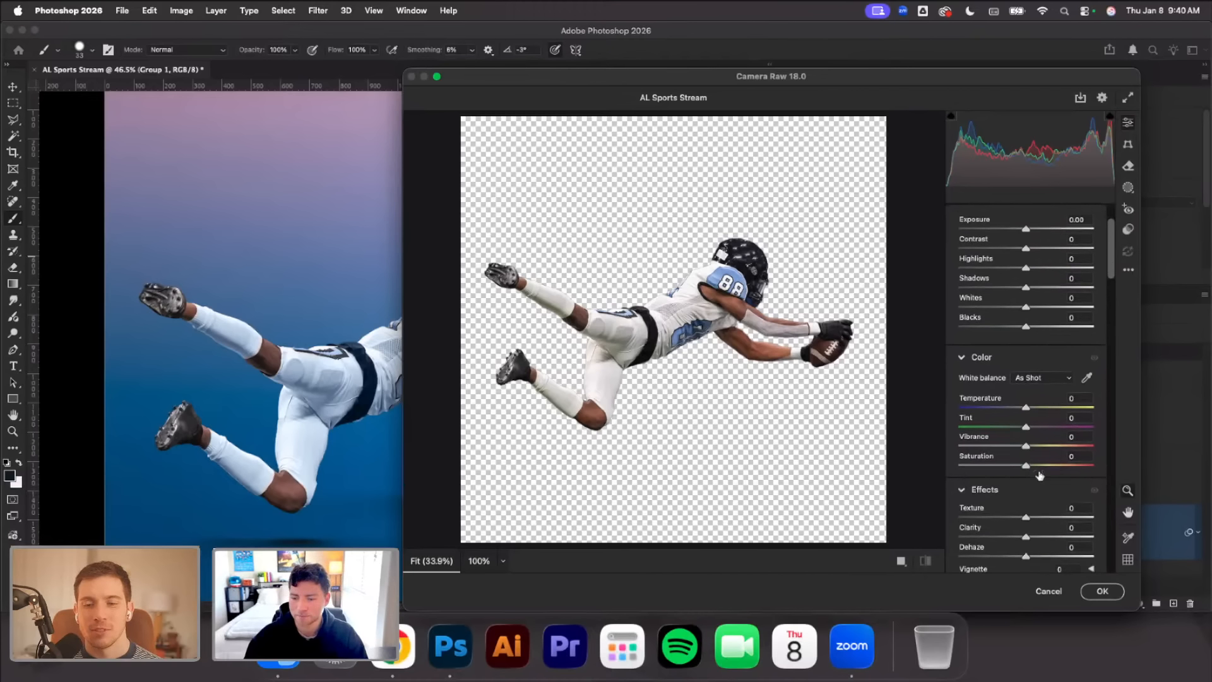
scroll(1007, 254, "up", 2)
left_click_drag(1026, 255, 1014, 349)
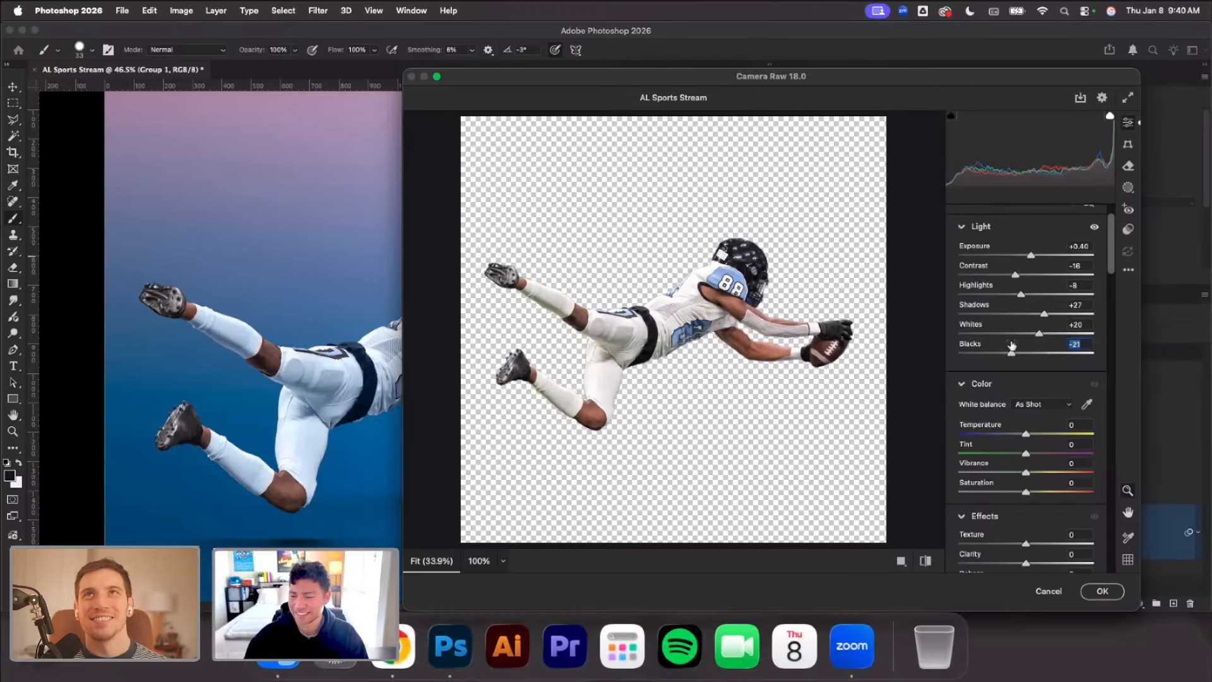
left_click_drag(1027, 433, 1023, 434)
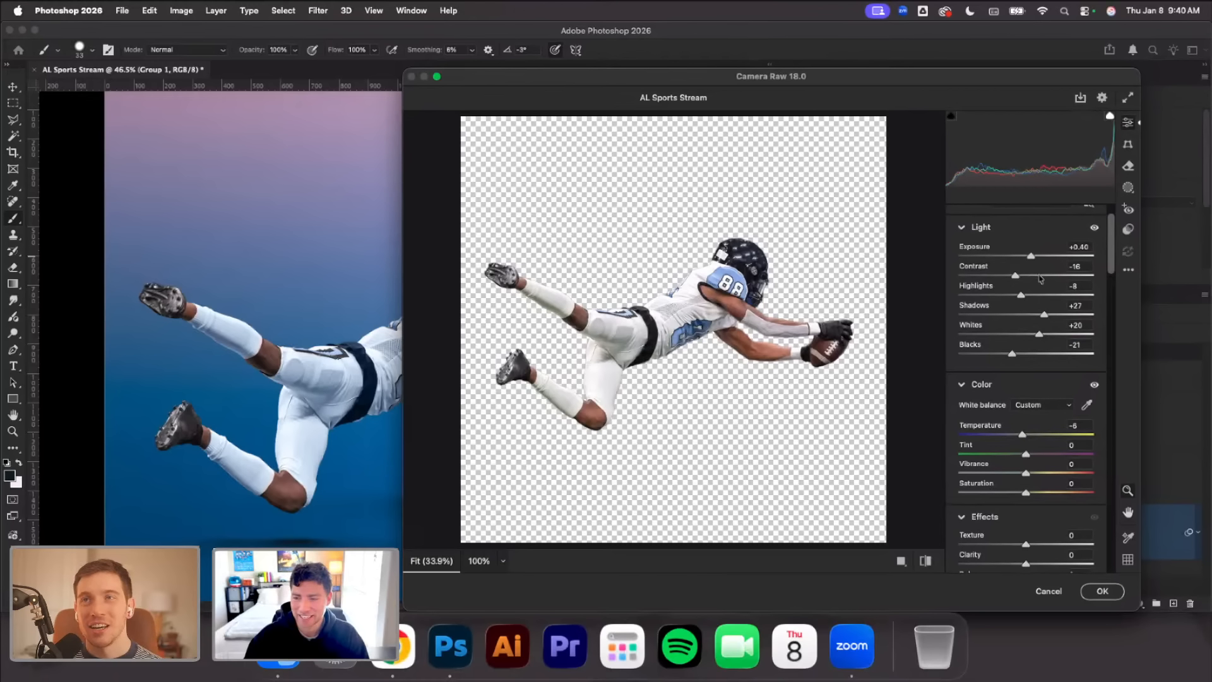
Refine the player's Exposure to +0.20, Contrast to +2, Highlights to -16, Shadows to +10 and Temperature to -8
scroll(1043, 277, "up", 1)
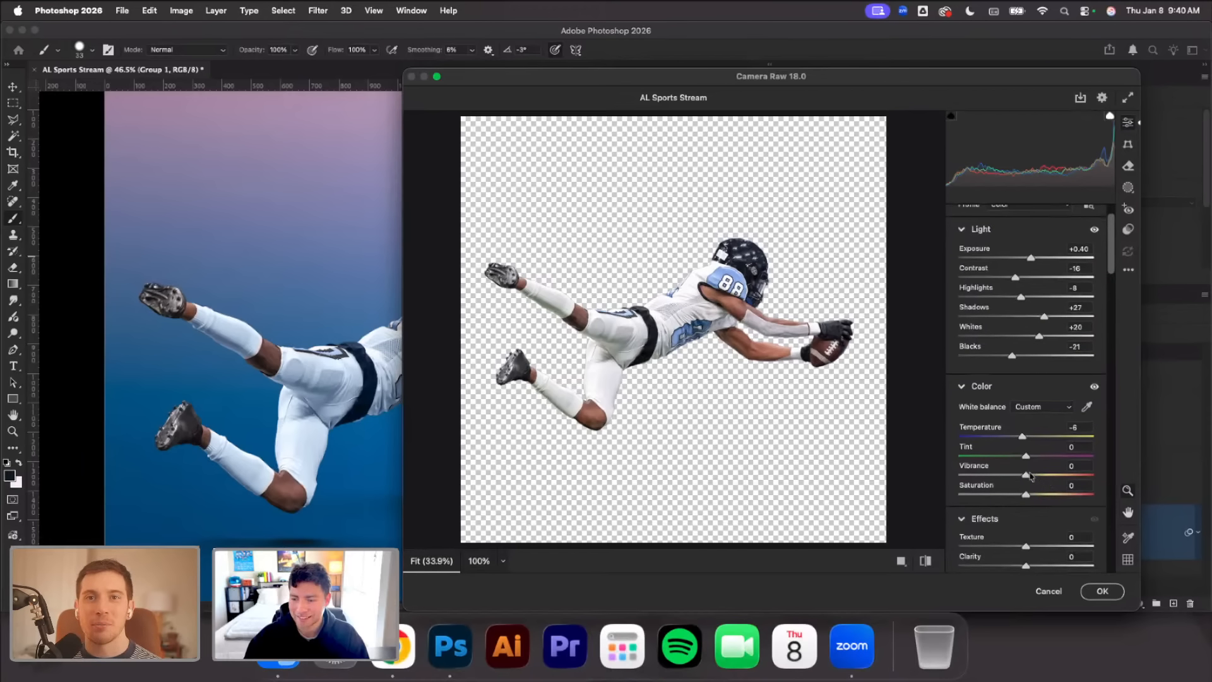
scroll(1026, 303, "up", 3)
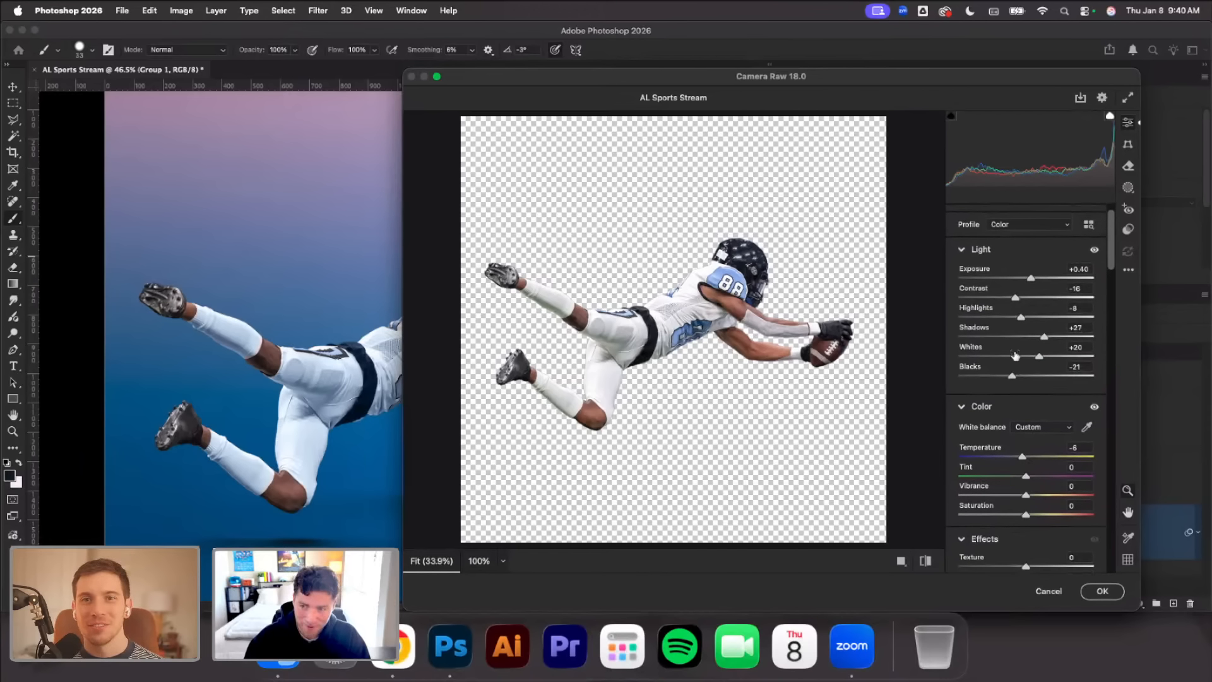
scroll(1034, 309, "up", 1)
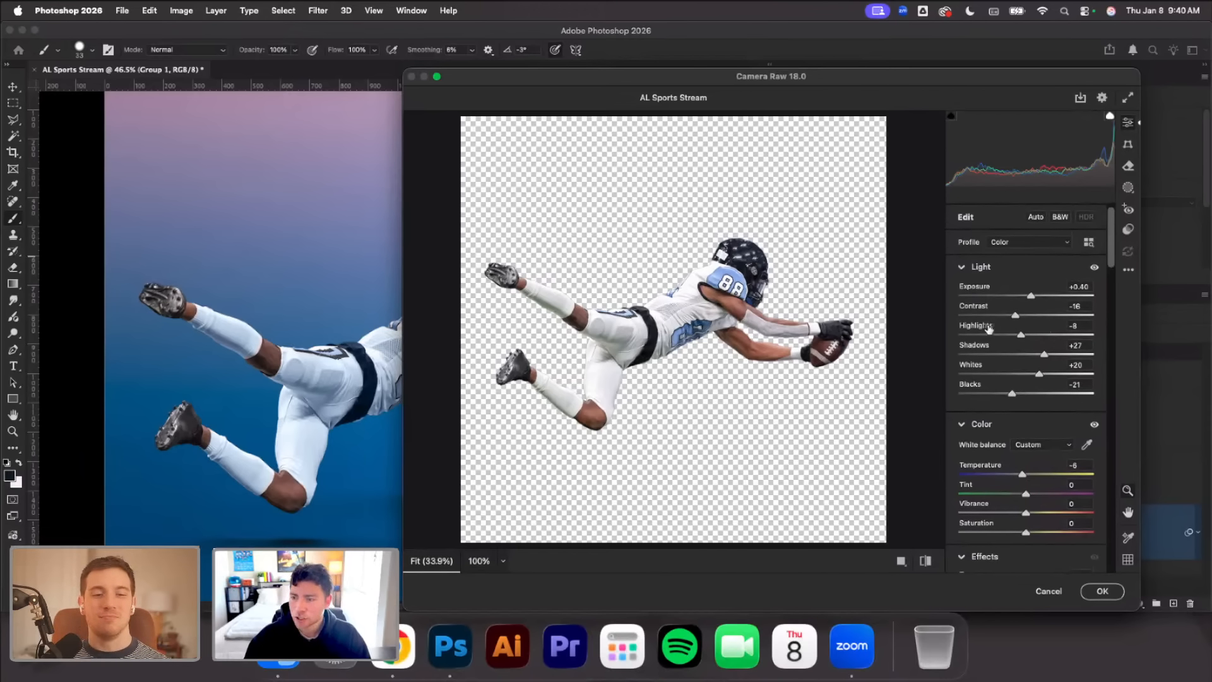
mouse_move(995, 332)
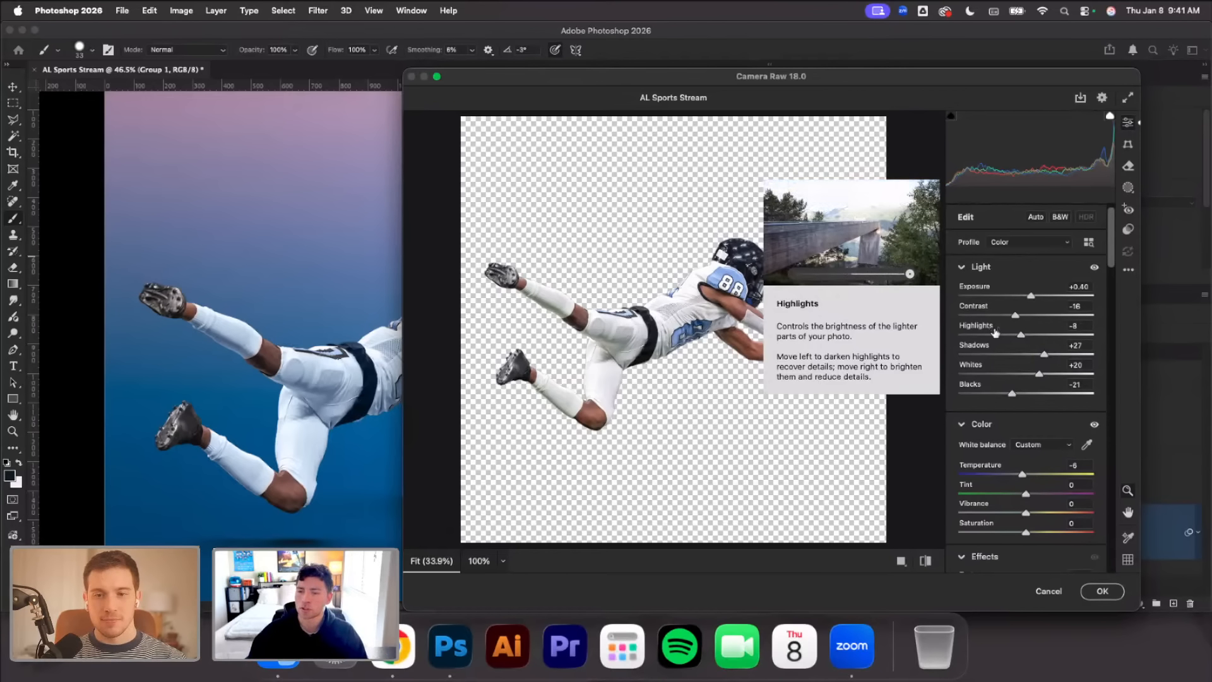
left_click_drag(1031, 295, 1028, 297)
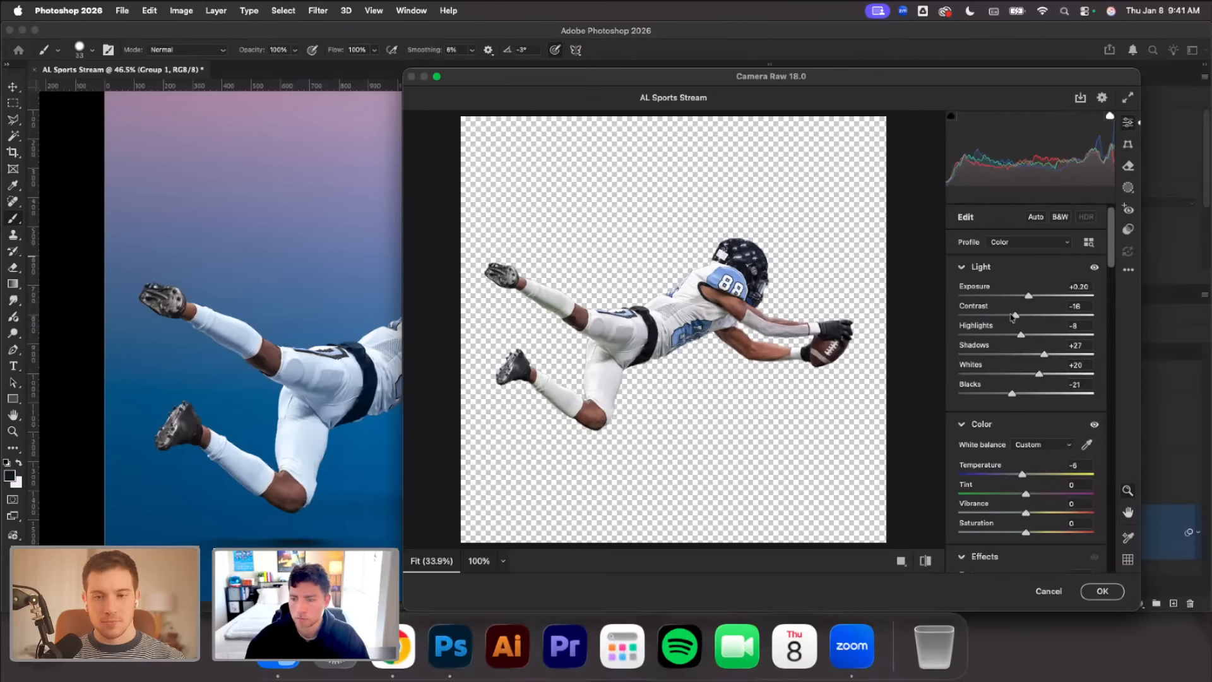
mouse_move(1015, 315)
left_mouse_down()
mouse_move(1034, 337)
mouse_move(1013, 339)
left_mouse_up()
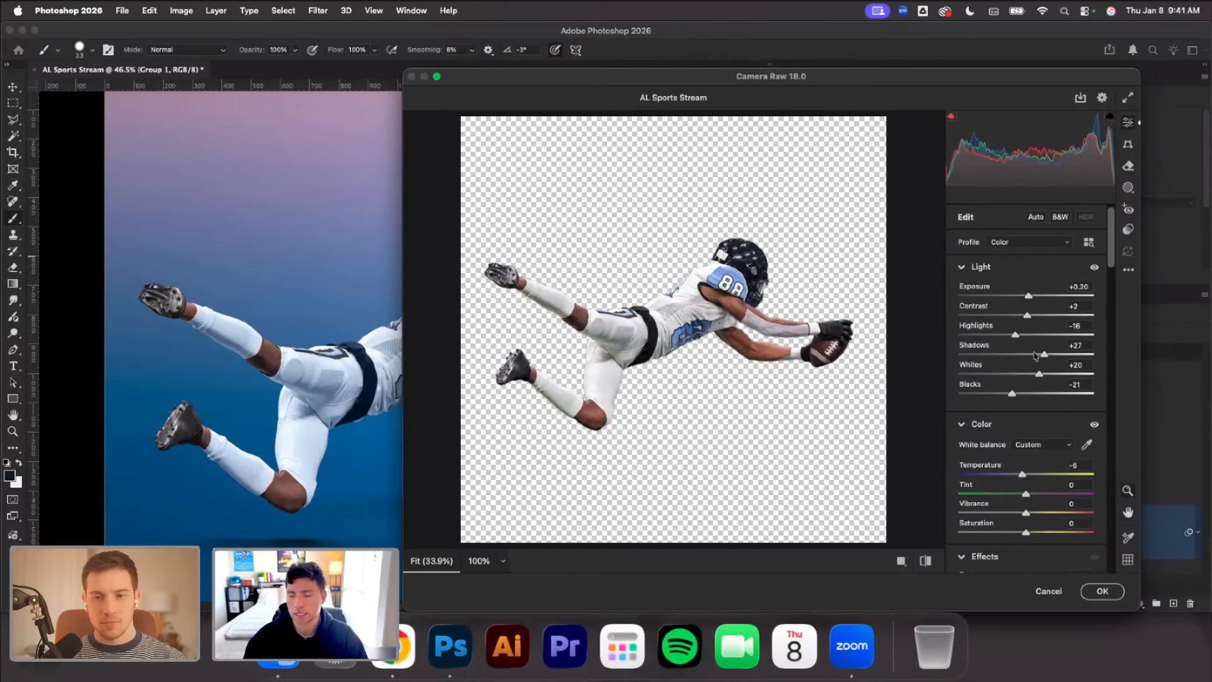
mouse_move(1045, 355)
left_mouse_down()
mouse_move(1010, 356)
mouse_move(1033, 355)
left_mouse_up()
scroll(1035, 402, "down", 3)
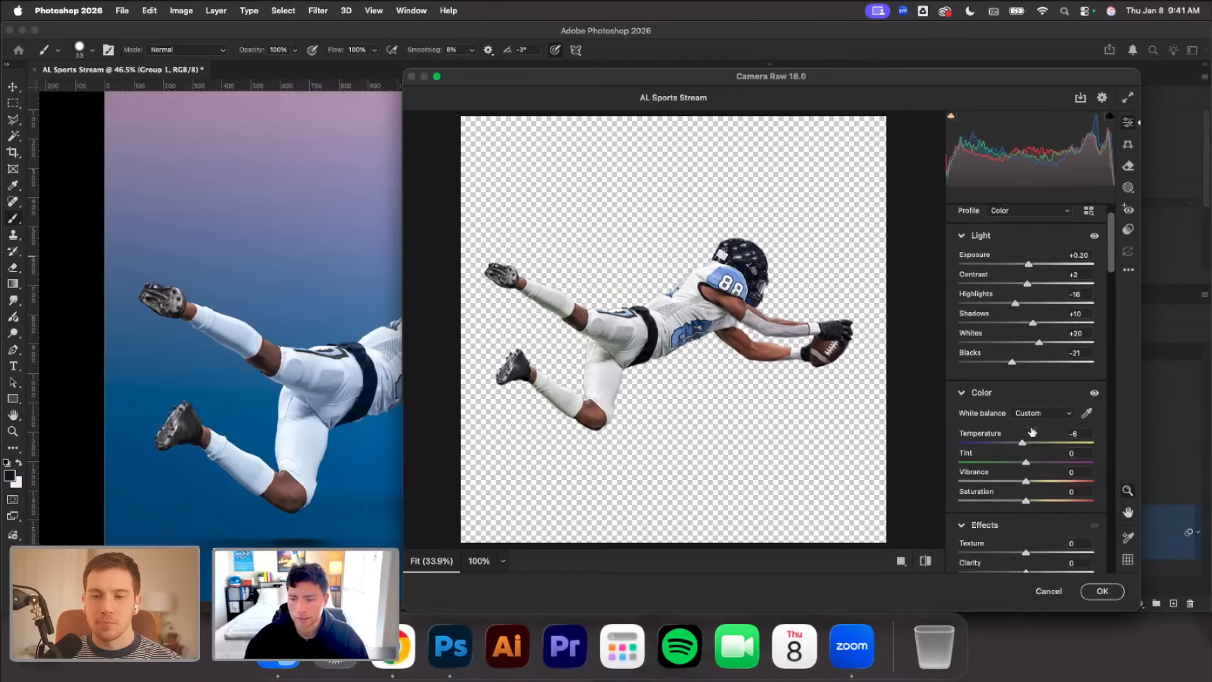
left_click_drag(1026, 444, 1024, 444)
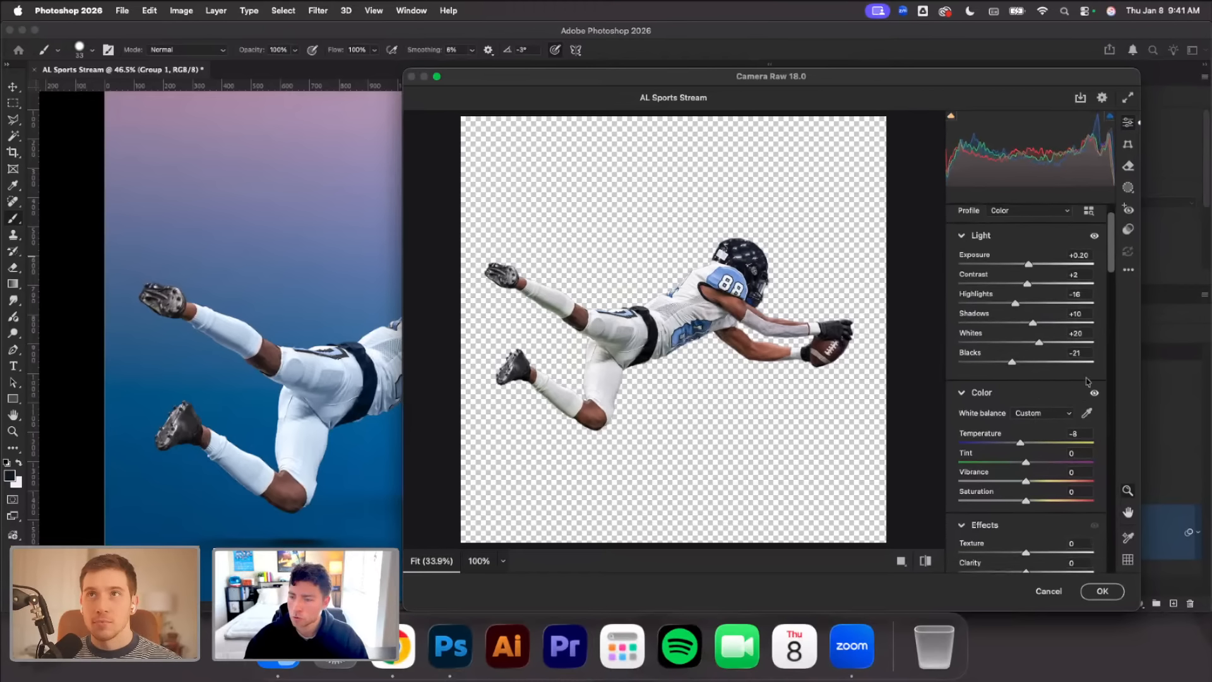
Set Texture to +10, Clarity to +20 and Dehaze to -5, and try a Vibrance of -17 before resetting it
left_click_drag(1110, 244, 1114, 271)
mouse_move(1024, 371)
left_mouse_down()
mouse_move(1045, 369)
mouse_move(1029, 371)
mouse_move(1033, 386)
mouse_move(1045, 383)
mouse_move(1008, 391)
mouse_move(1040, 389)
mouse_move(1037, 371)
left_mouse_up()
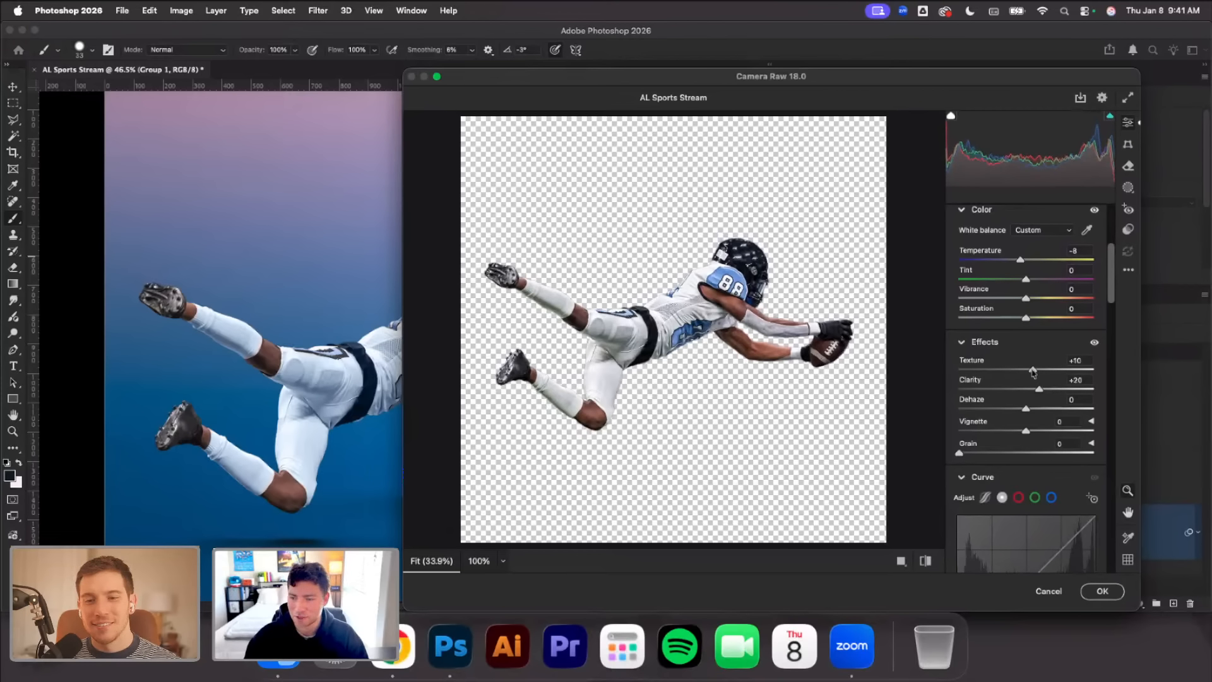
left_click_drag(1026, 298, 1016, 308)
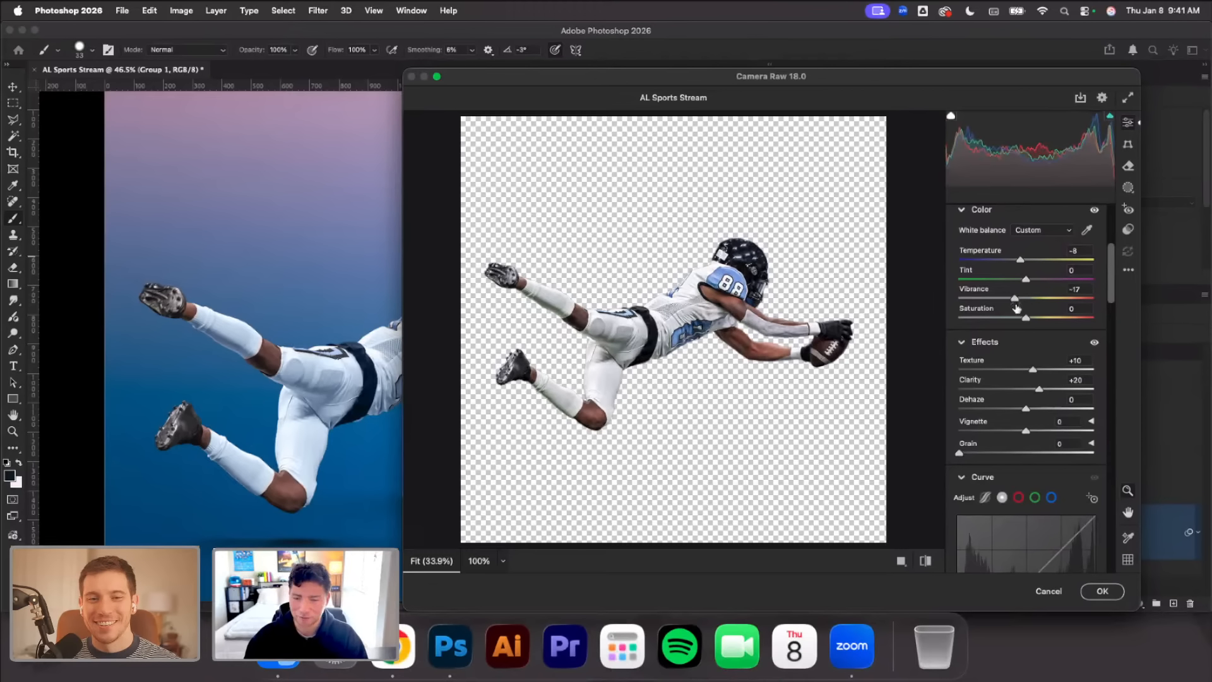
double_click(1015, 298)
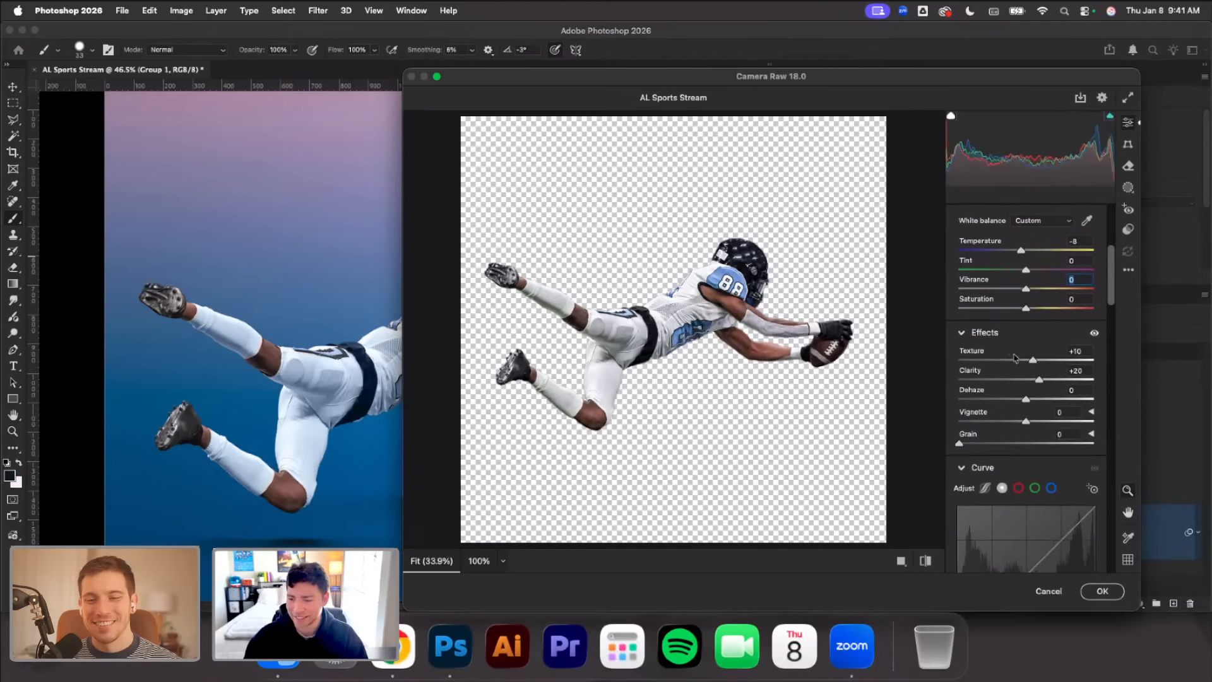
left_click_drag(1110, 271, 1111, 285)
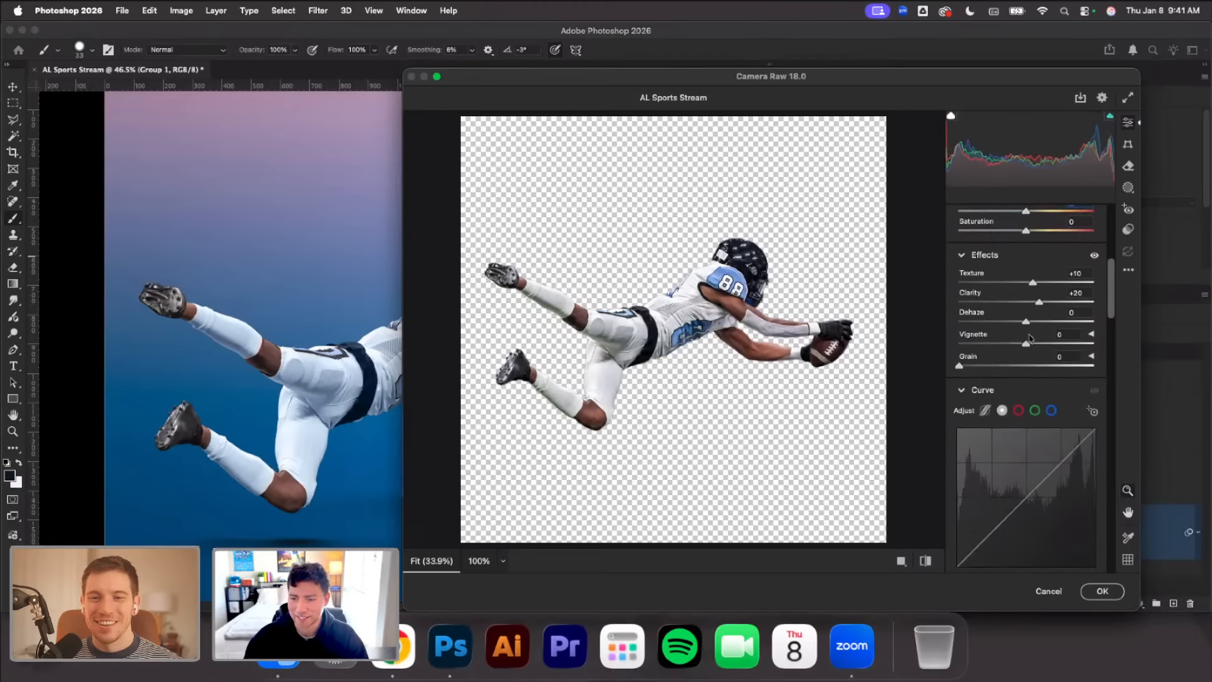
left_click_drag(1027, 322, 1024, 324)
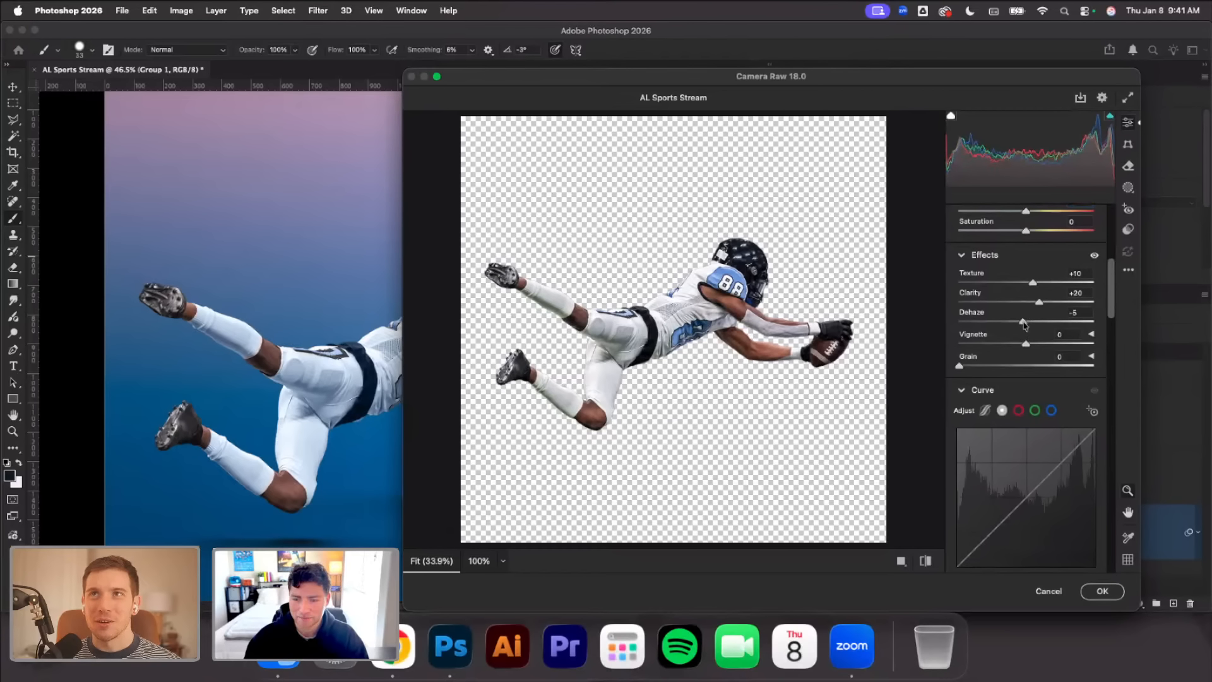
Shape the point curve by raising the black point to output 17 and placing points at 92/90 and 198/200
mouse_move(1113, 292)
left_mouse_down()
mouse_move(1112, 304)
mouse_move(1110, 276)
mouse_move(1110, 305)
left_mouse_up()
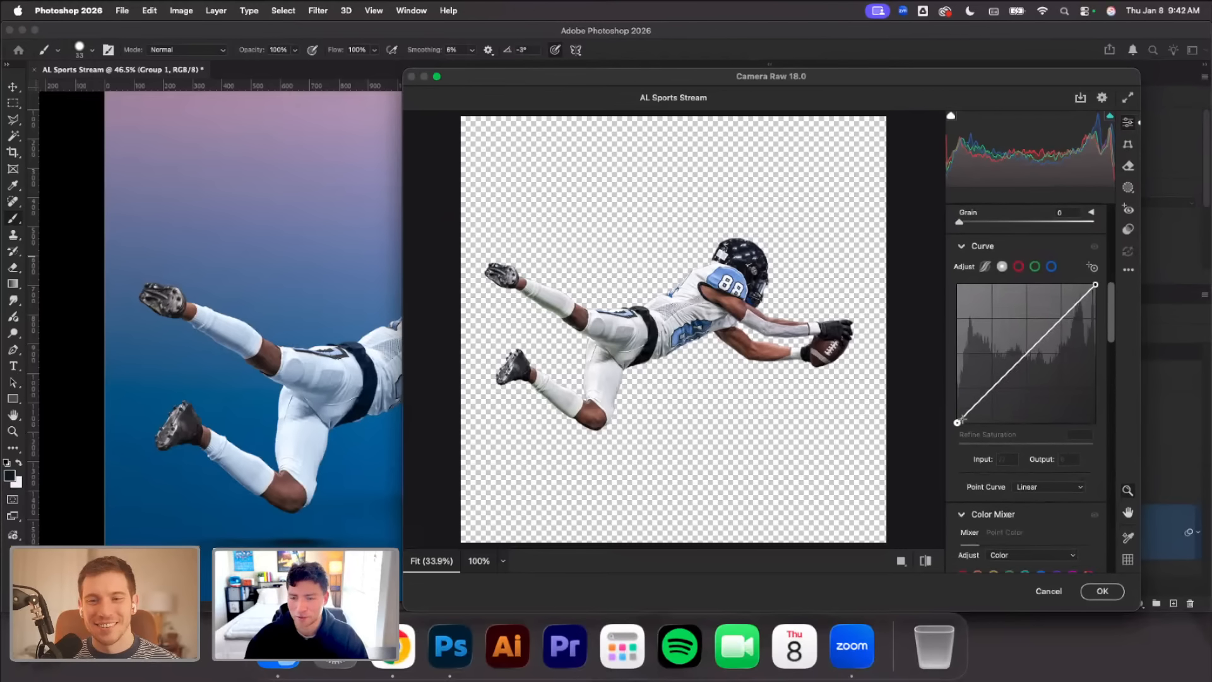
left_click_drag(957, 422, 957, 413)
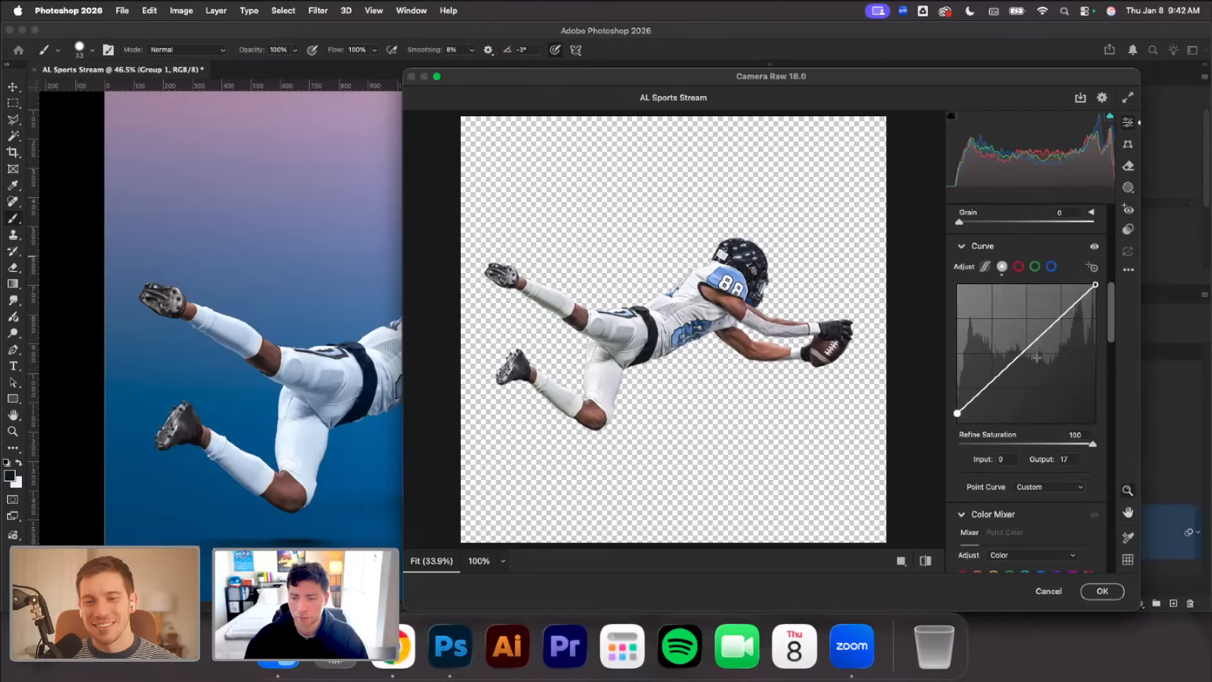
left_click(1009, 366)
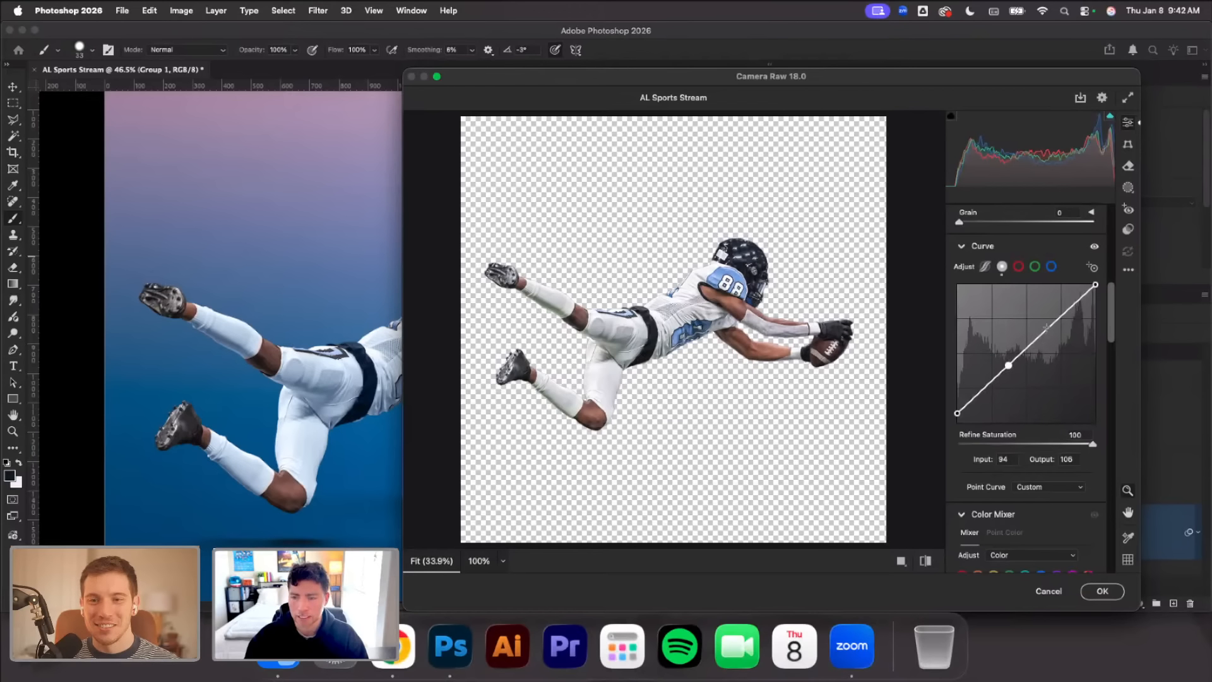
left_click_drag(1008, 365, 1009, 368)
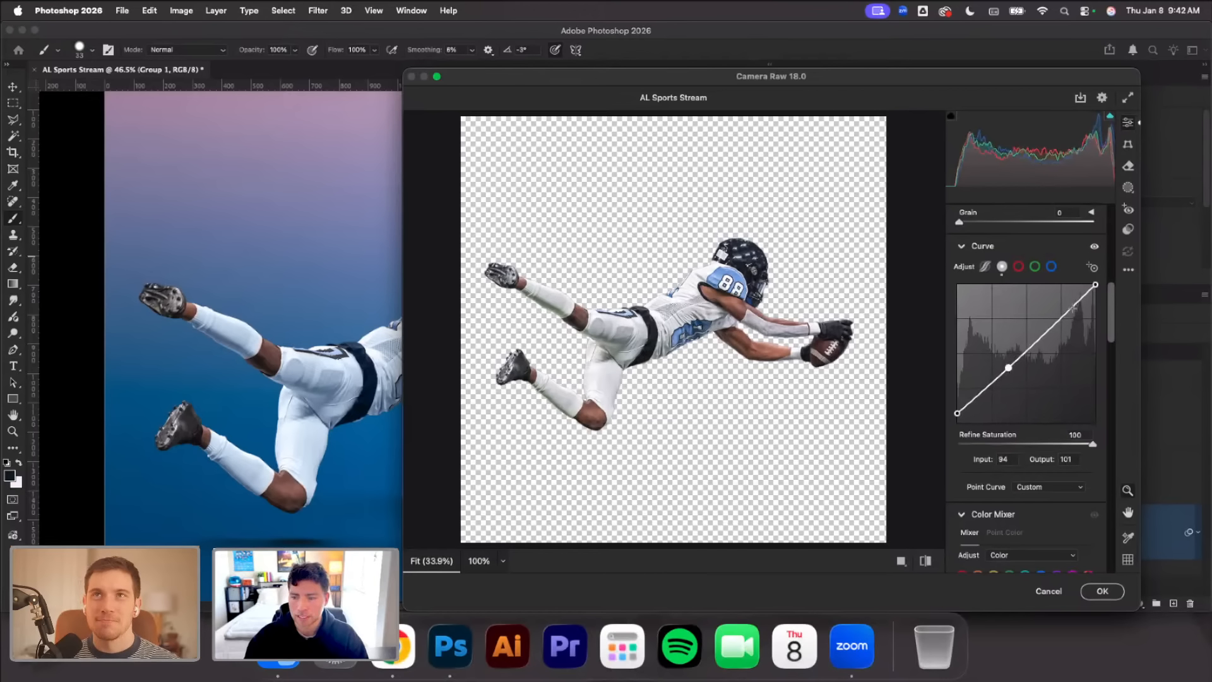
left_click_drag(1064, 314, 1064, 312)
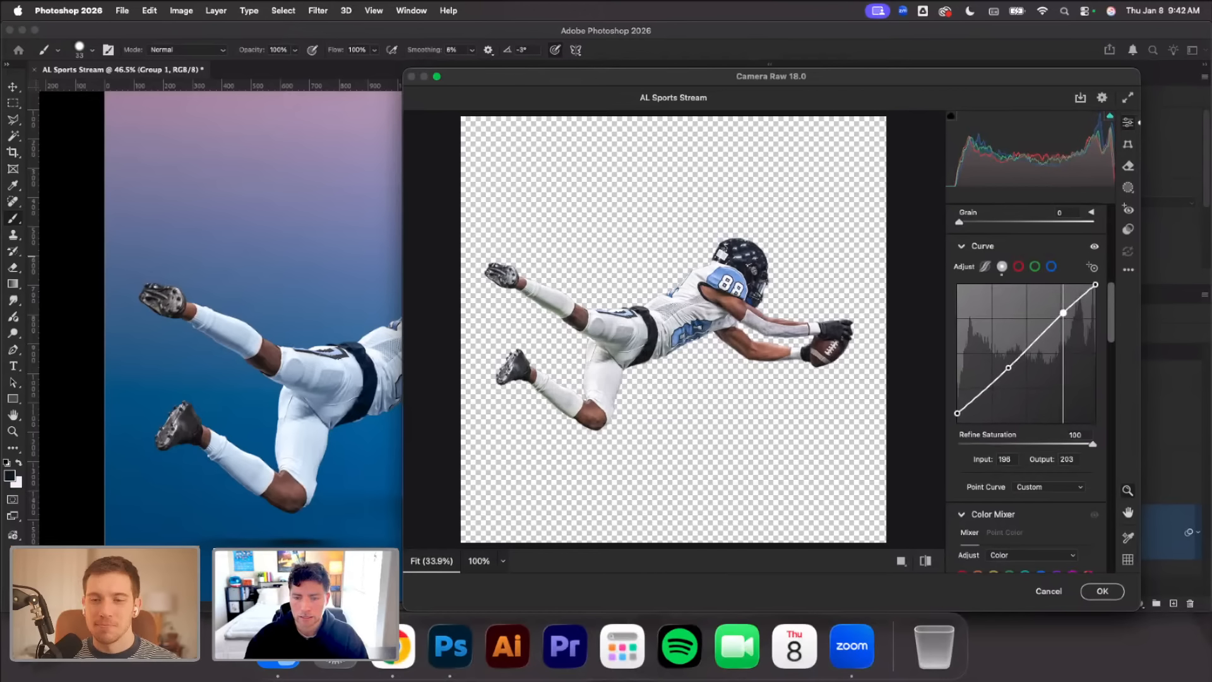
left_click_drag(1009, 368, 1007, 374)
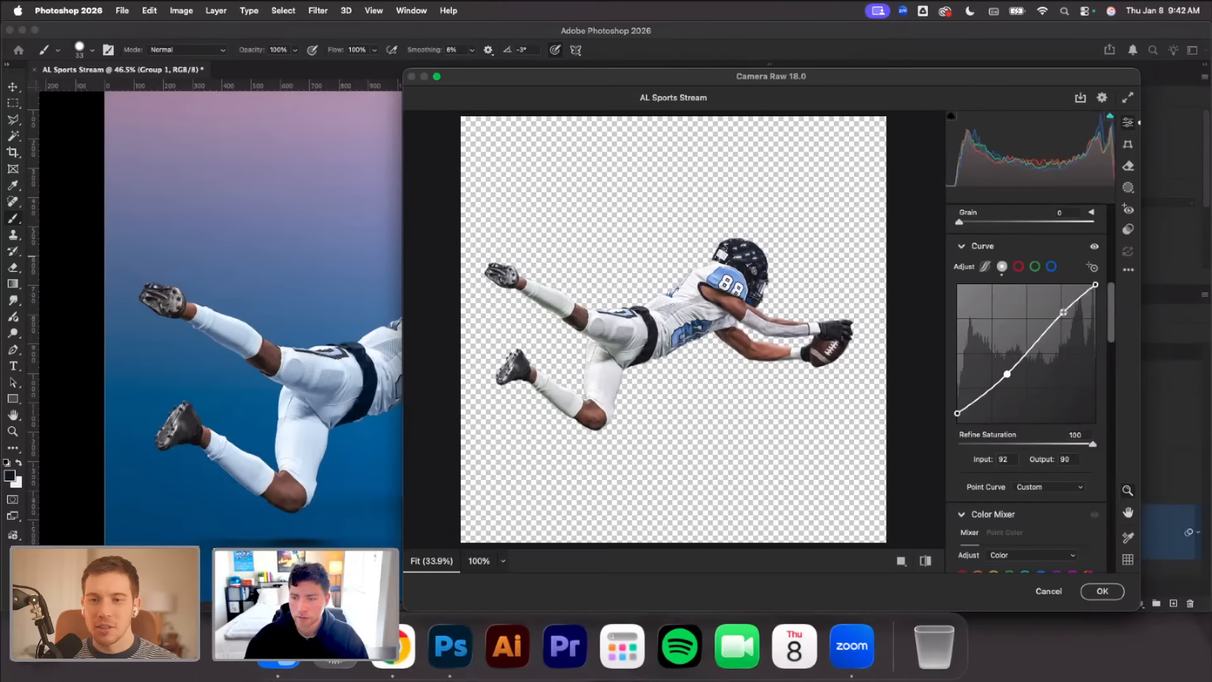
left_click_drag(1063, 312, 1064, 314)
Set the Color Mixer's Reds to Hue -7 and Saturation -16, and reset the Reds Luminance to 0
scroll(1108, 312, "down", 5)
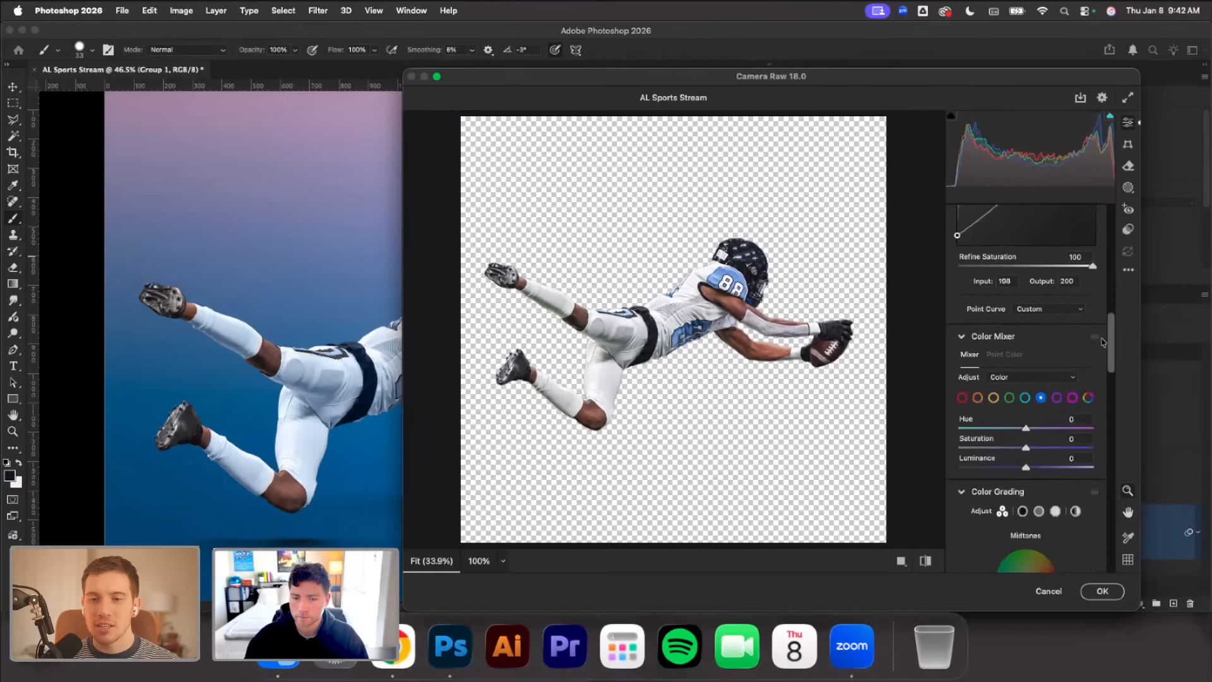
left_click(962, 397)
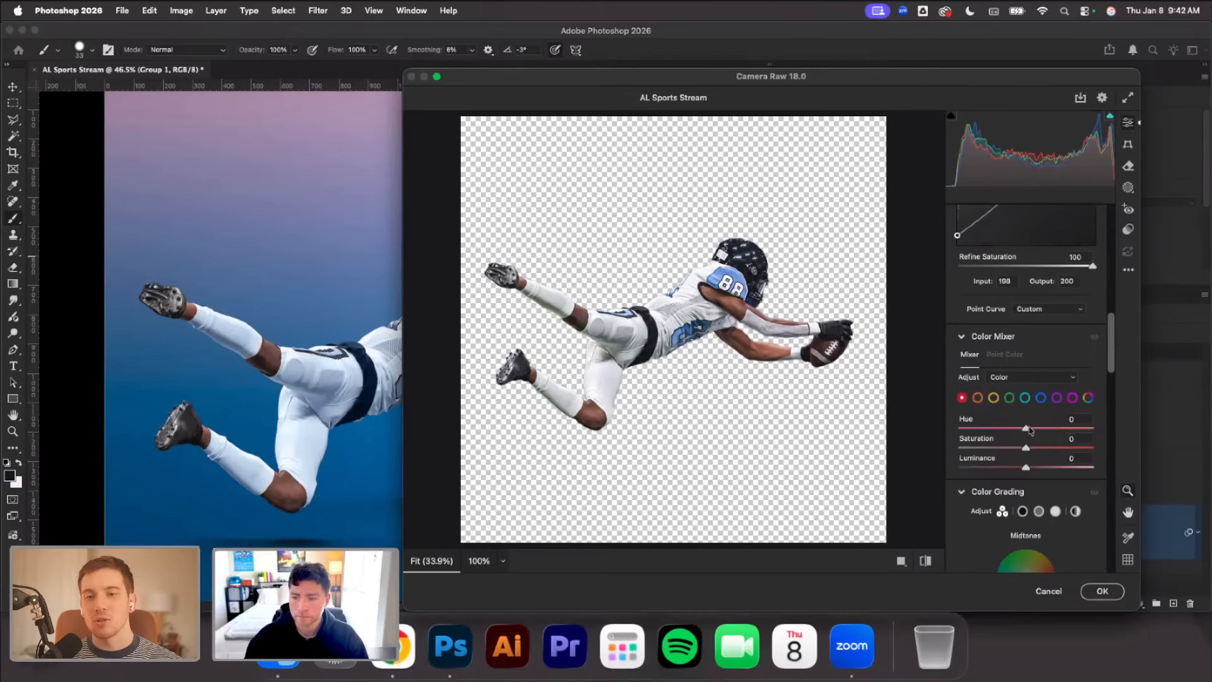
left_click_drag(1026, 429, 1047, 468)
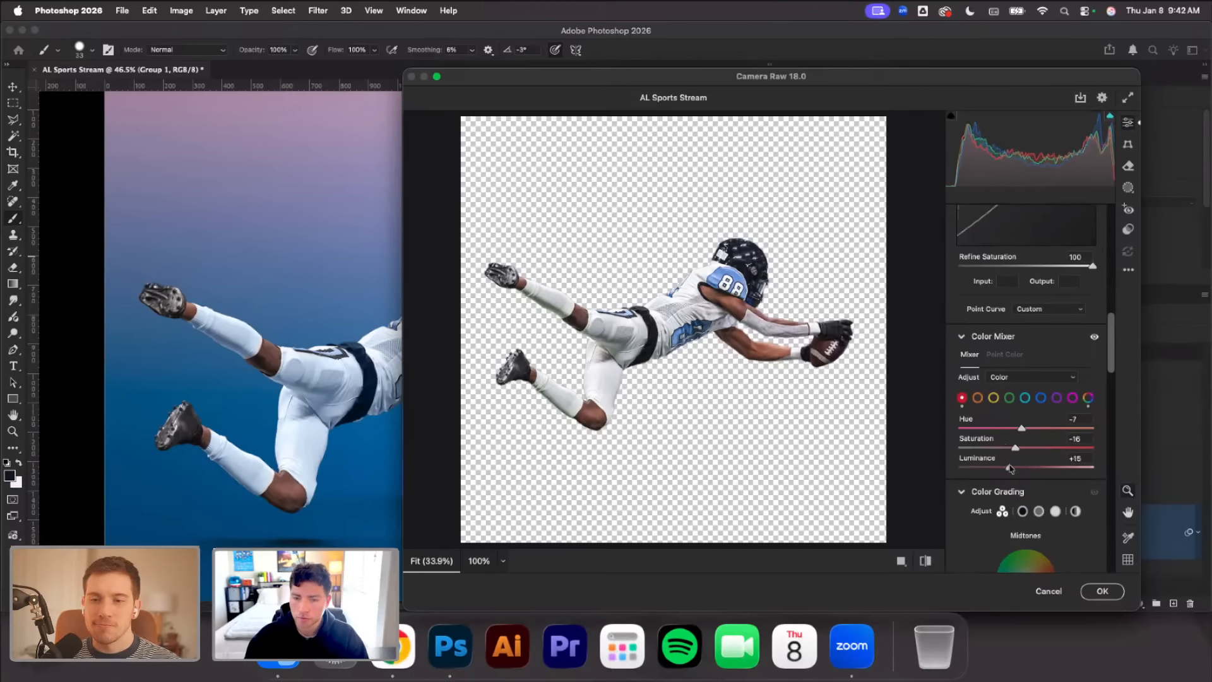
double_click(1010, 469)
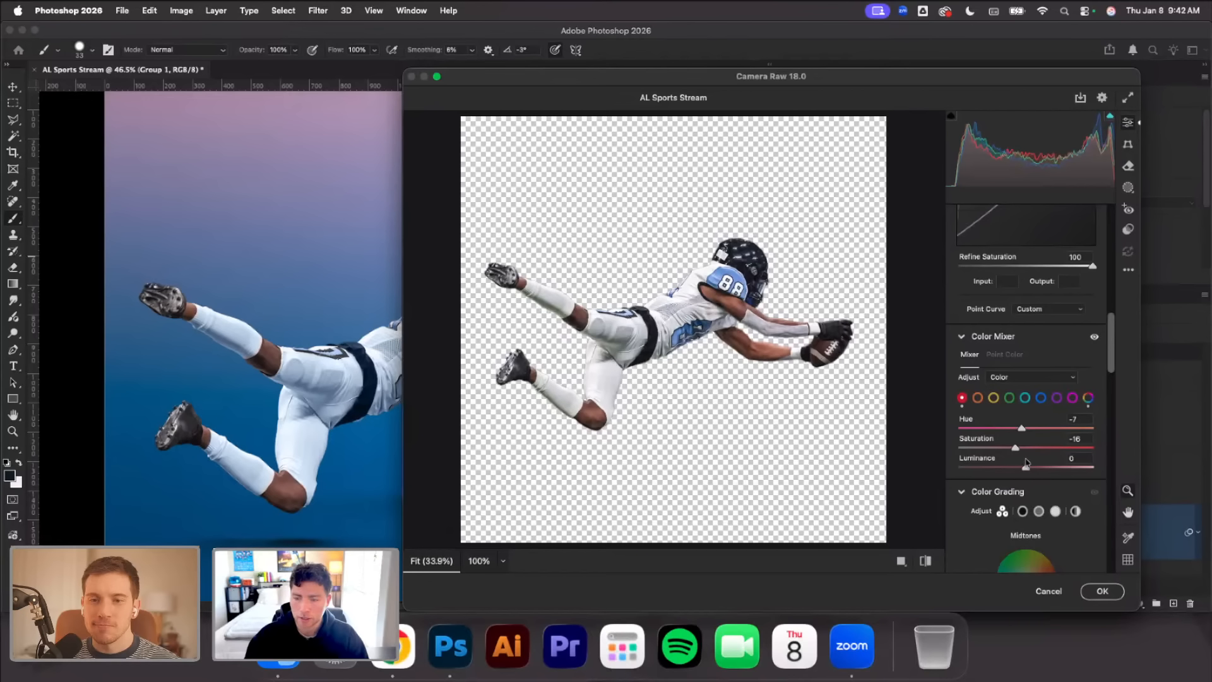
Set the Color Mixer's Oranges to Hue -9, Saturation +4 and Luminance -9
left_click(978, 397)
left_click_drag(1026, 429, 1020, 432)
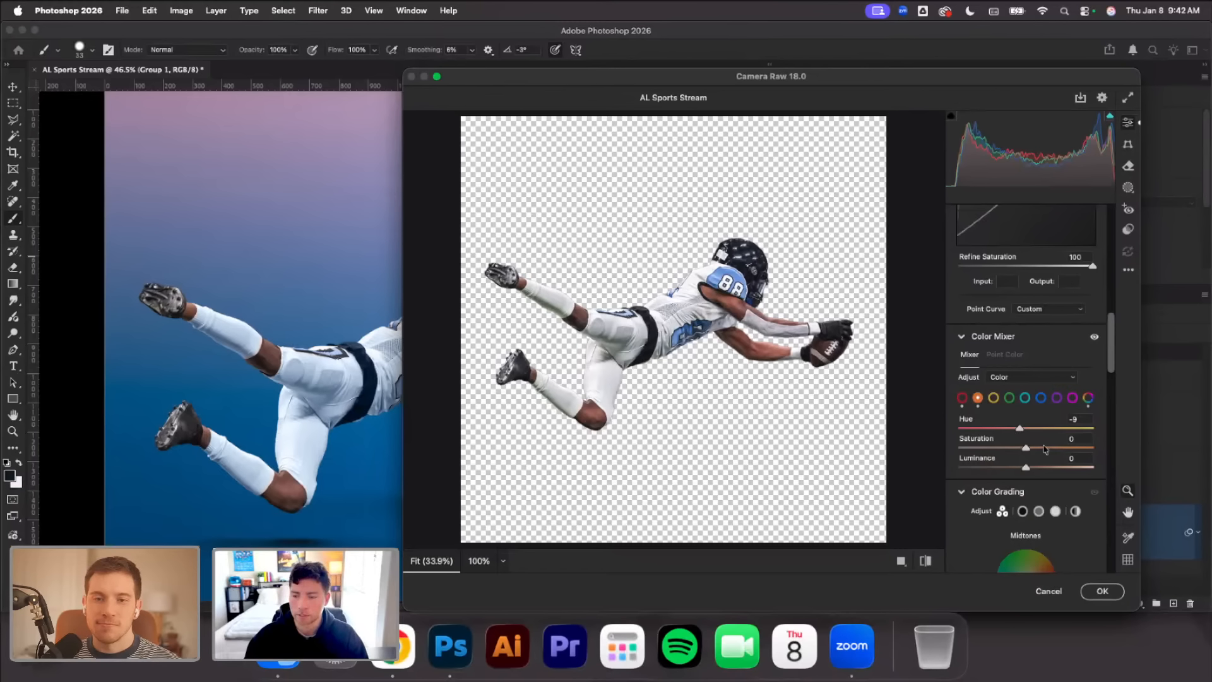
left_click_drag(1035, 448, 1024, 468)
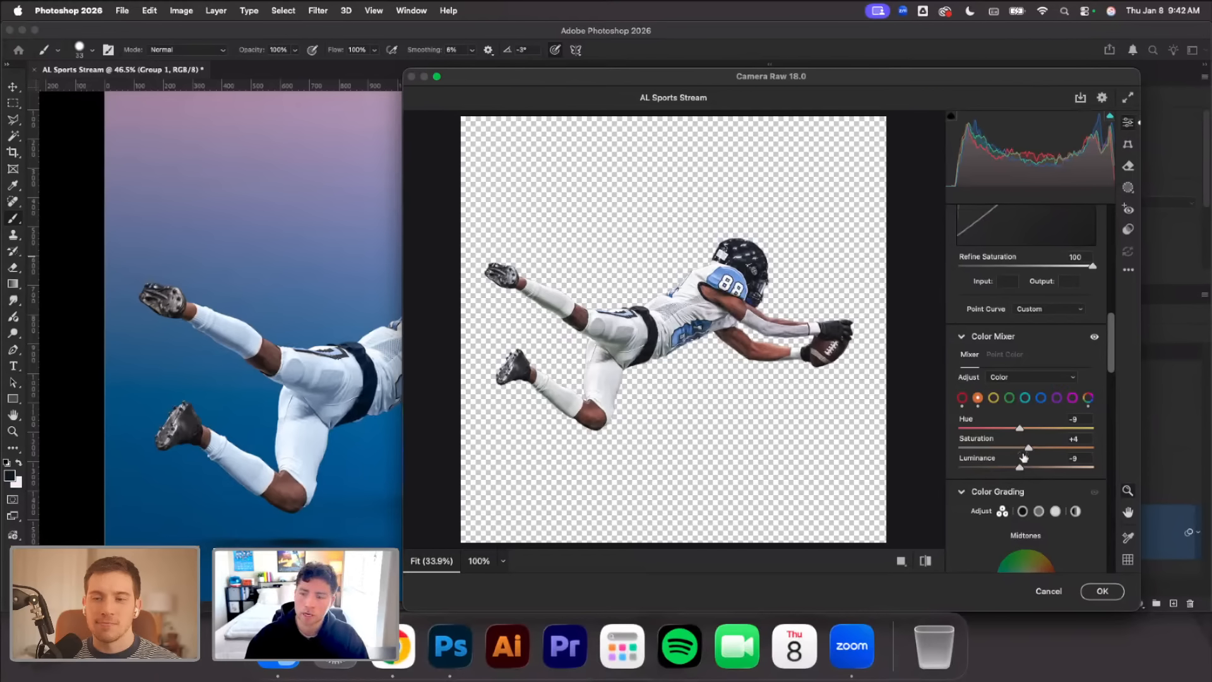
Lower the Yellows Hue slightly in the Color Mixer, set the Aquas Hue to -13 and raise the Aquas Saturation
left_click(993, 397)
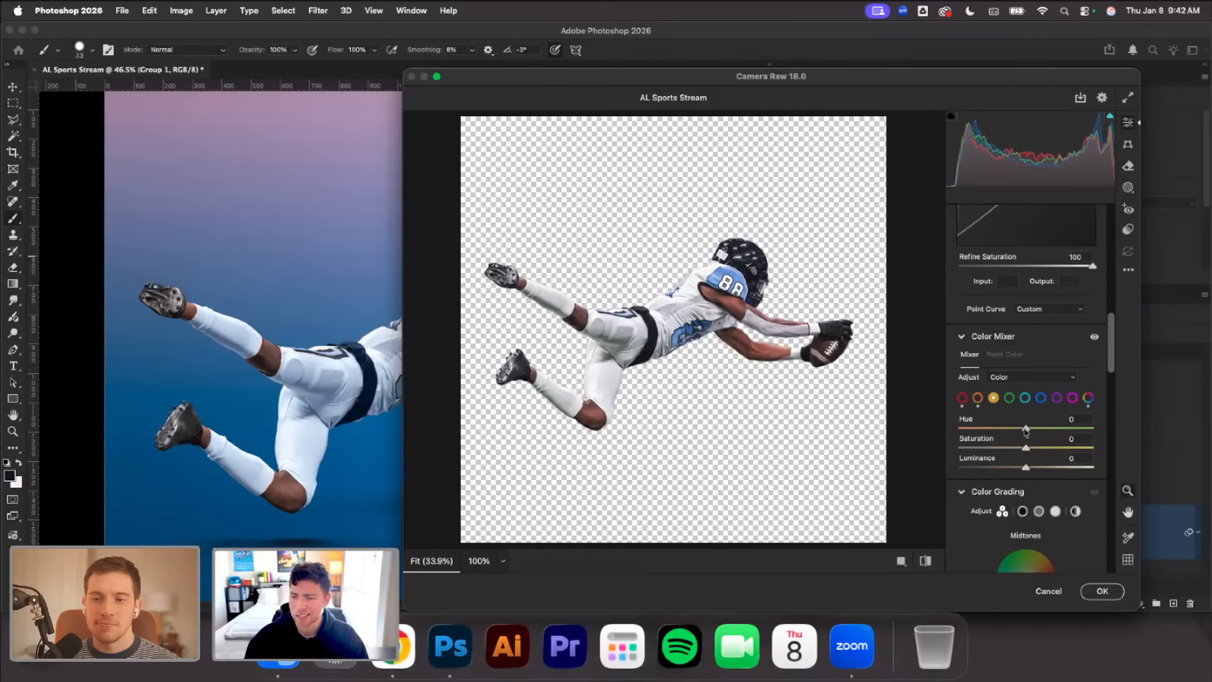
mouse_move(1026, 430)
left_mouse_down()
mouse_move(1013, 431)
mouse_move(1038, 431)
mouse_move(1018, 436)
left_mouse_up()
left_click(1025, 397)
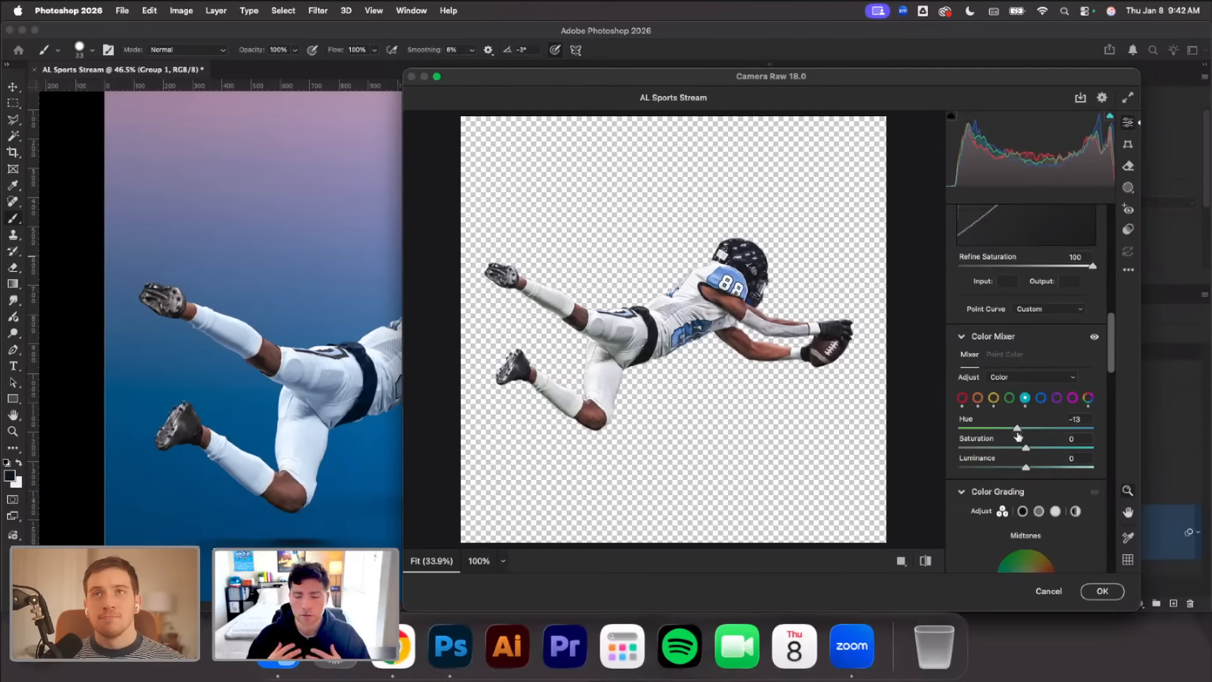
mouse_move(1026, 448)
left_mouse_down()
mouse_move(1021, 429)
mouse_move(1045, 446)
mouse_move(1031, 468)
mouse_move(1041, 447)
left_mouse_up()
Set the Color Mixer's Purples to Hue -14, Saturation -3 and Luminance +3
left_click(1041, 397)
left_click(1057, 398)
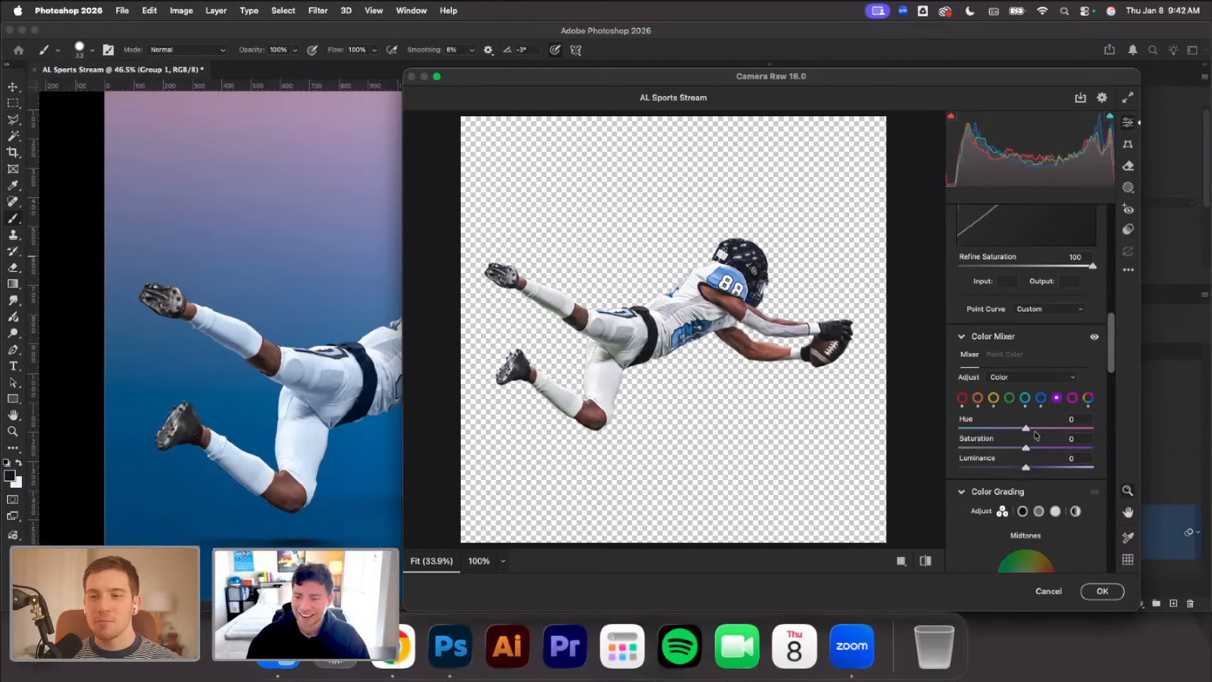
left_click_drag(1026, 429, 1019, 441)
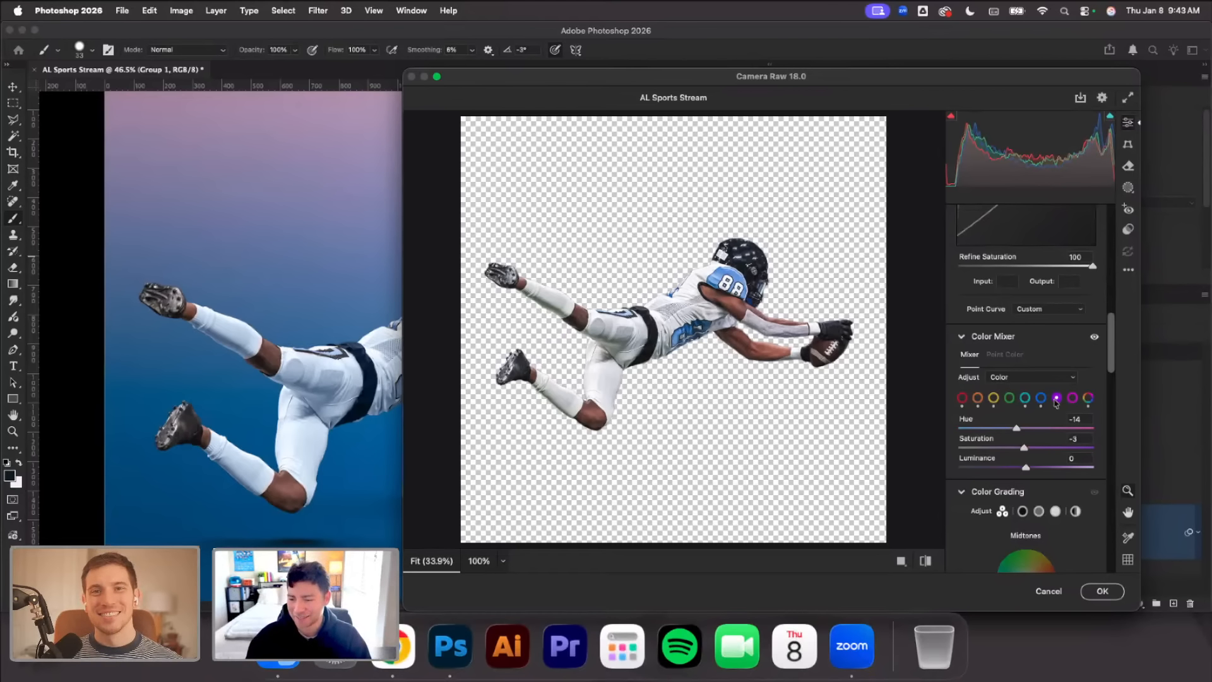
left_click_drag(1024, 469, 1024, 473)
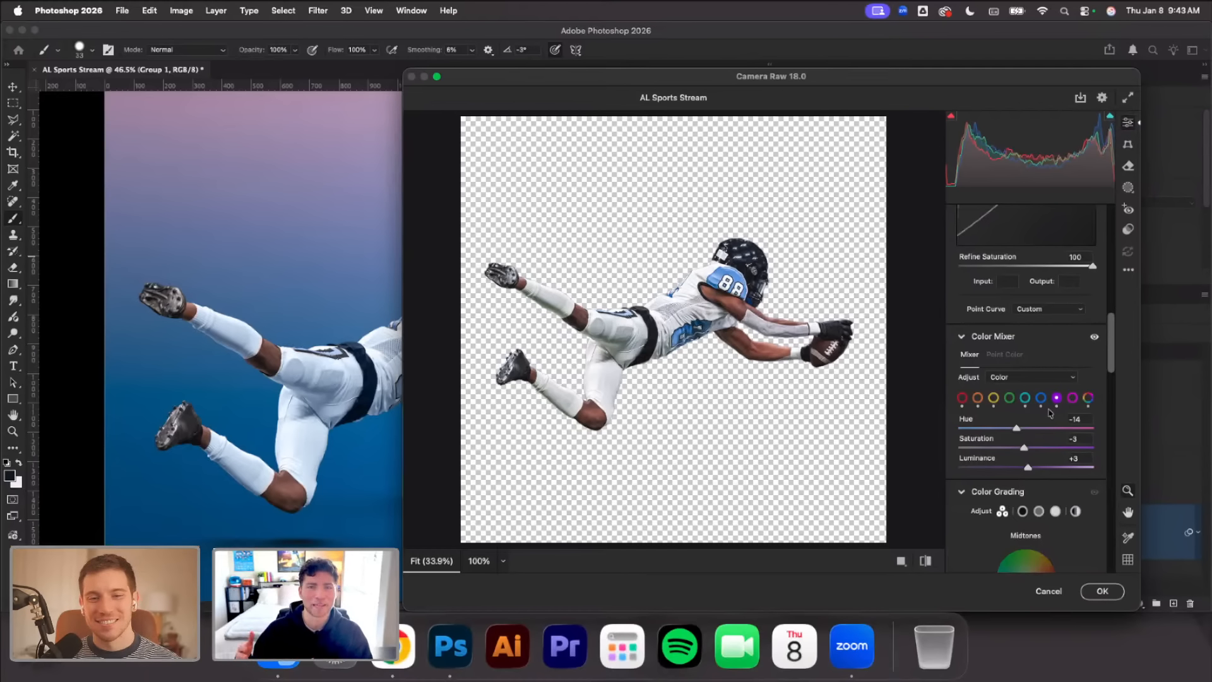
In Color Grading, raise the shadows luminance slightly and set the highlights luminance to 8
left_click(1074, 399)
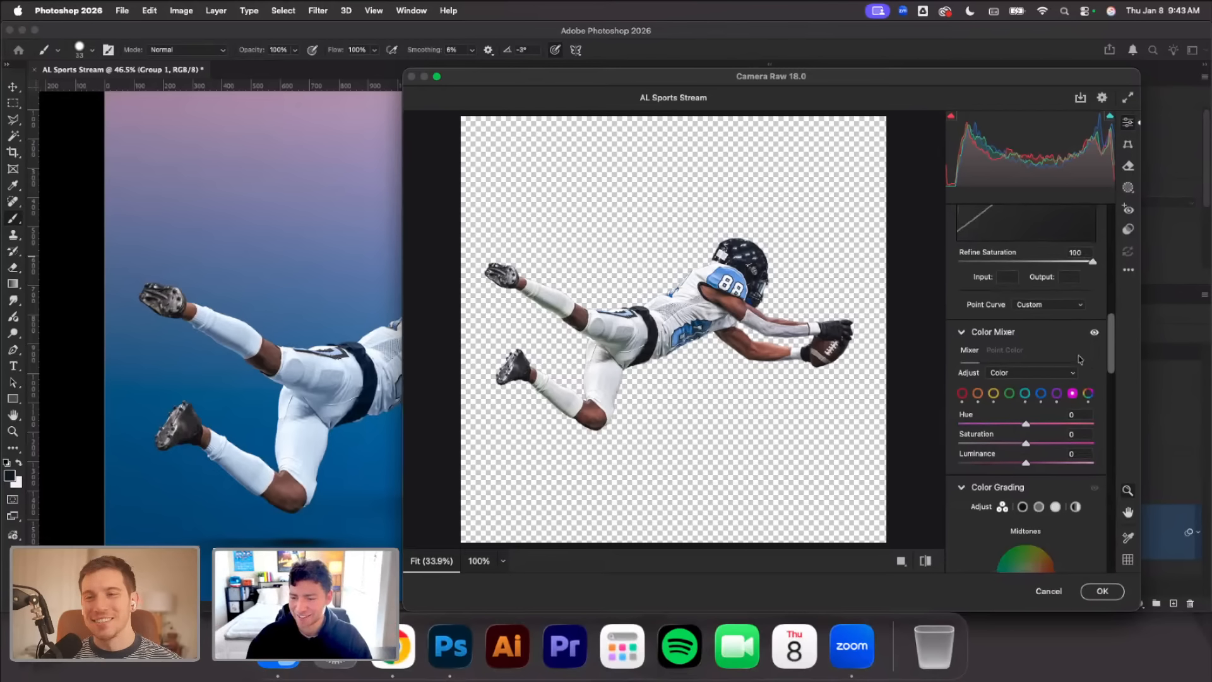
left_click_drag(1112, 333, 1115, 344)
scroll(1030, 404, "down", 5)
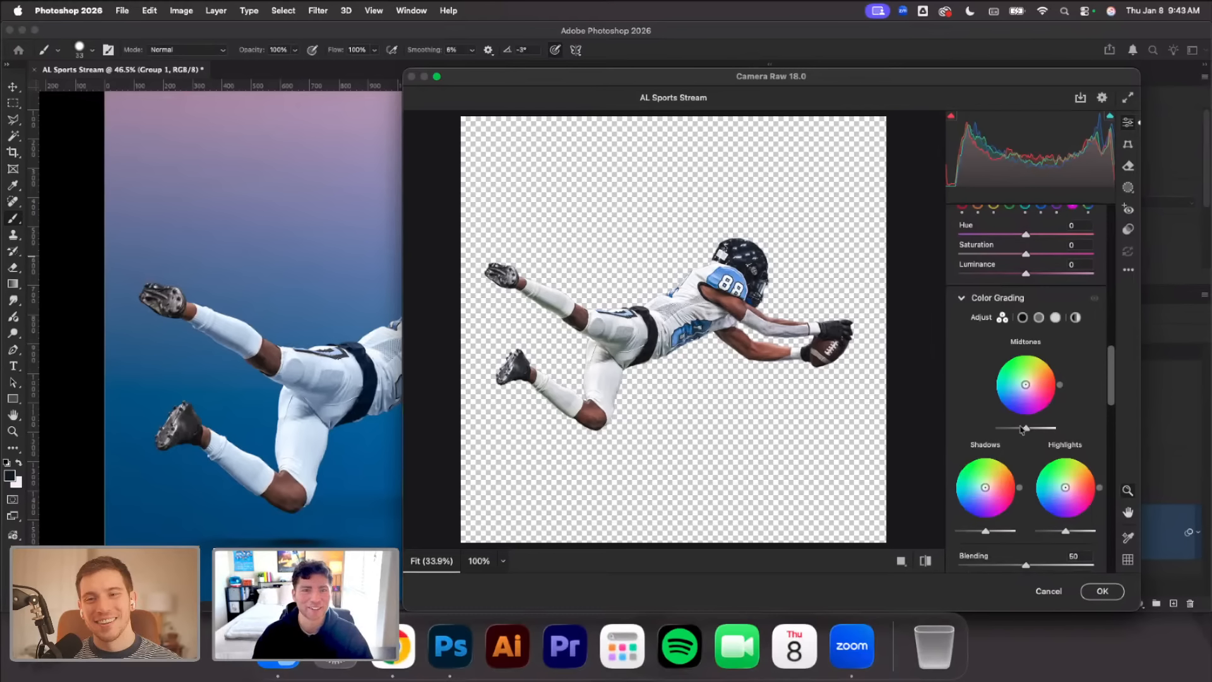
scroll(1024, 431, "down", 3)
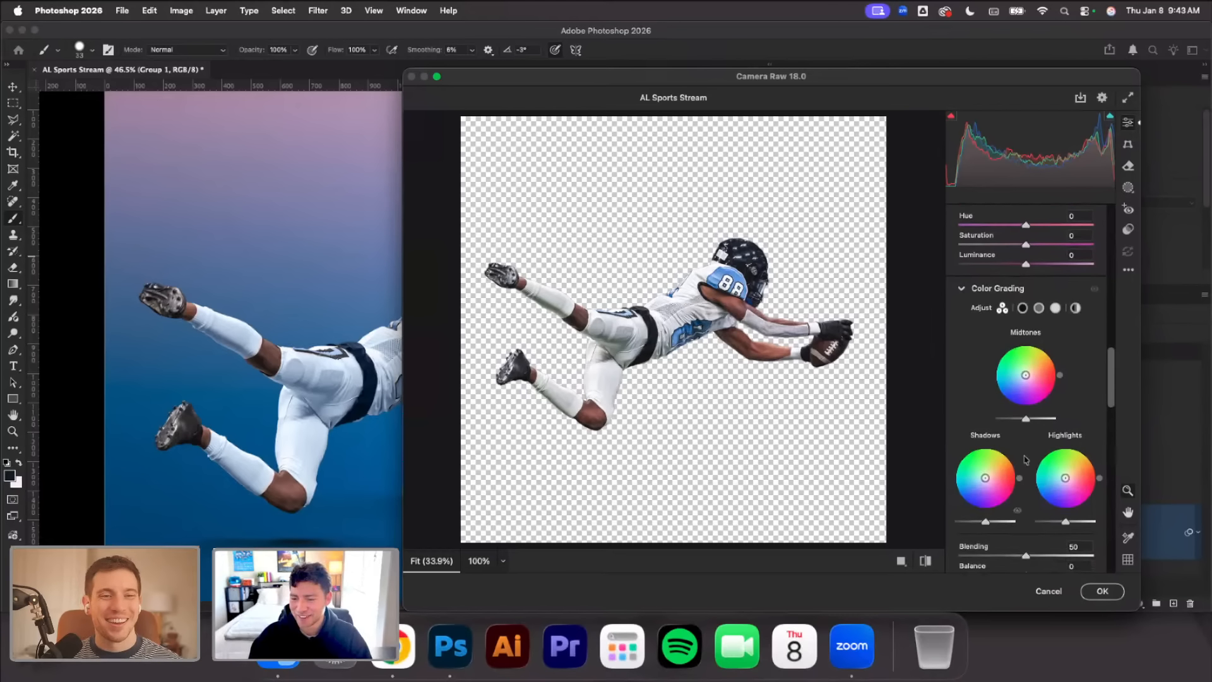
left_click_drag(987, 496, 988, 496)
scroll(997, 489, "down", 1)
scroll(997, 489, "down", 1)
left_click_drag(1065, 482, 1069, 483)
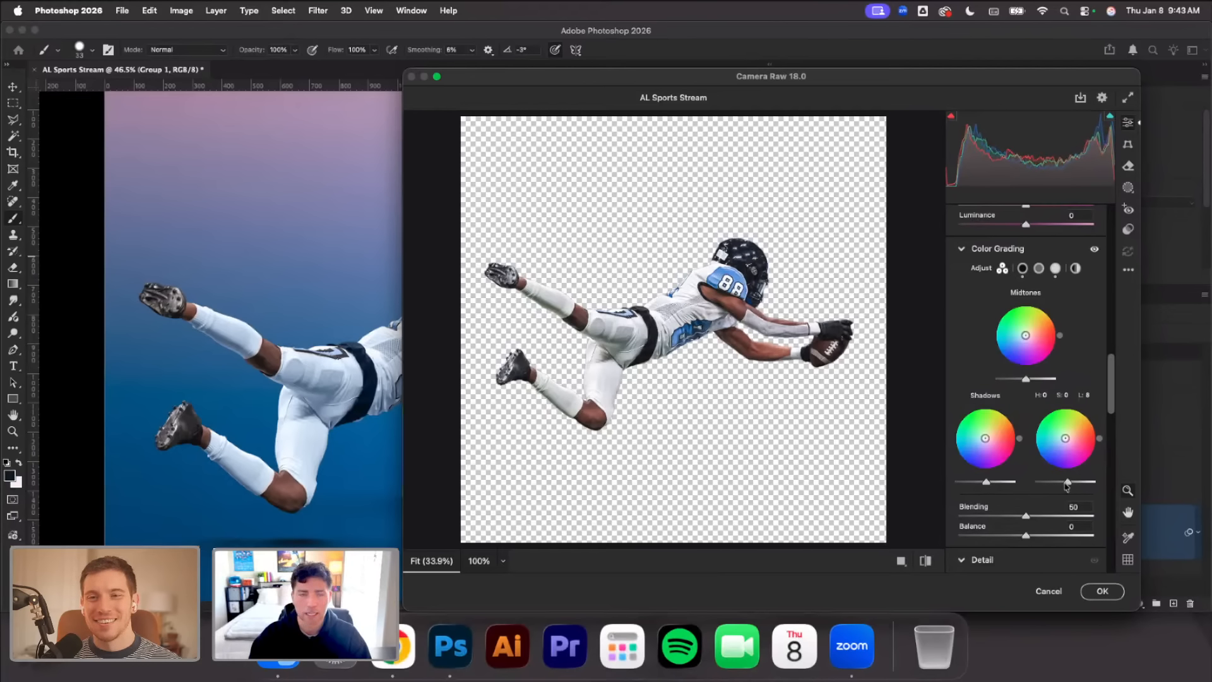
scroll(1064, 483, "down", 2)
scroll(1062, 482, "down", 1)
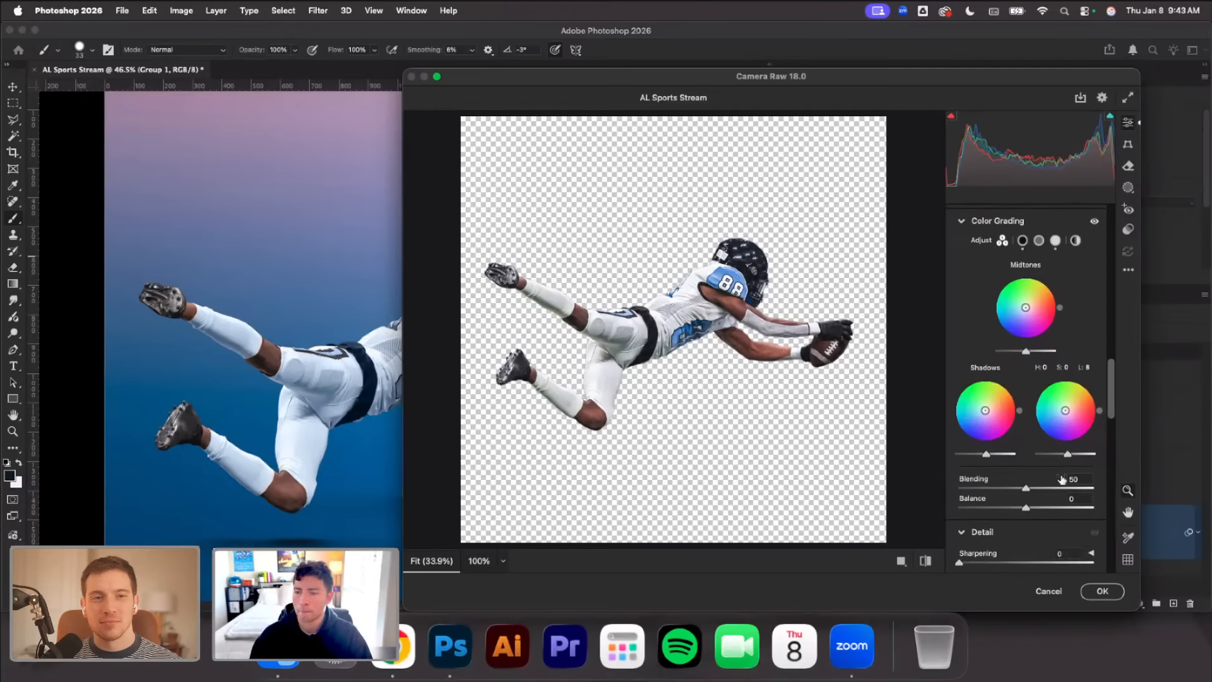
Set the Camera Raw Detail Sharpening to 16
mouse_move(1063, 480)
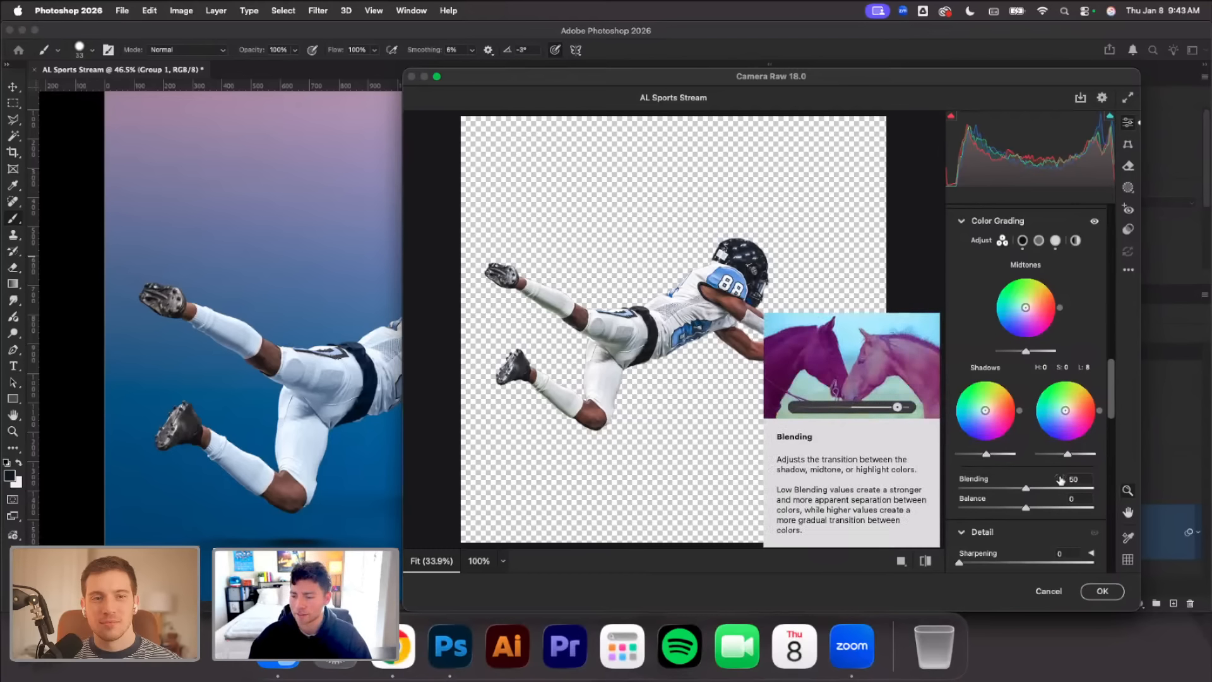
scroll(1037, 486, "down", 2)
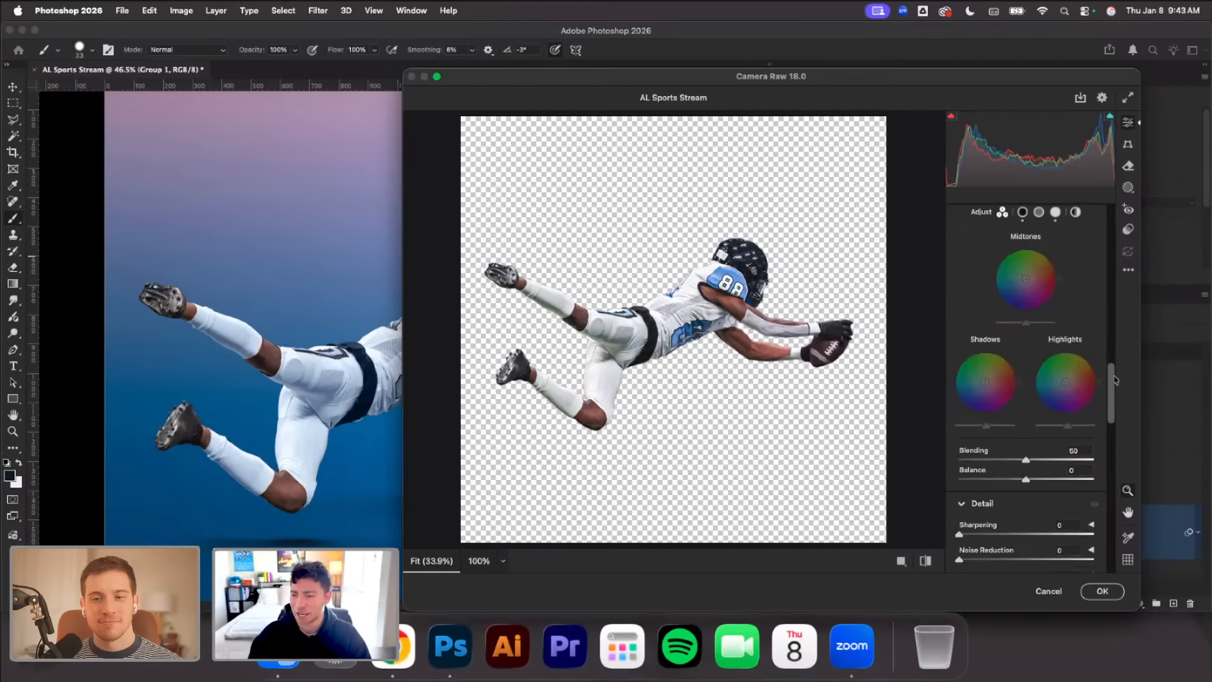
left_click_drag(1115, 382, 1113, 408)
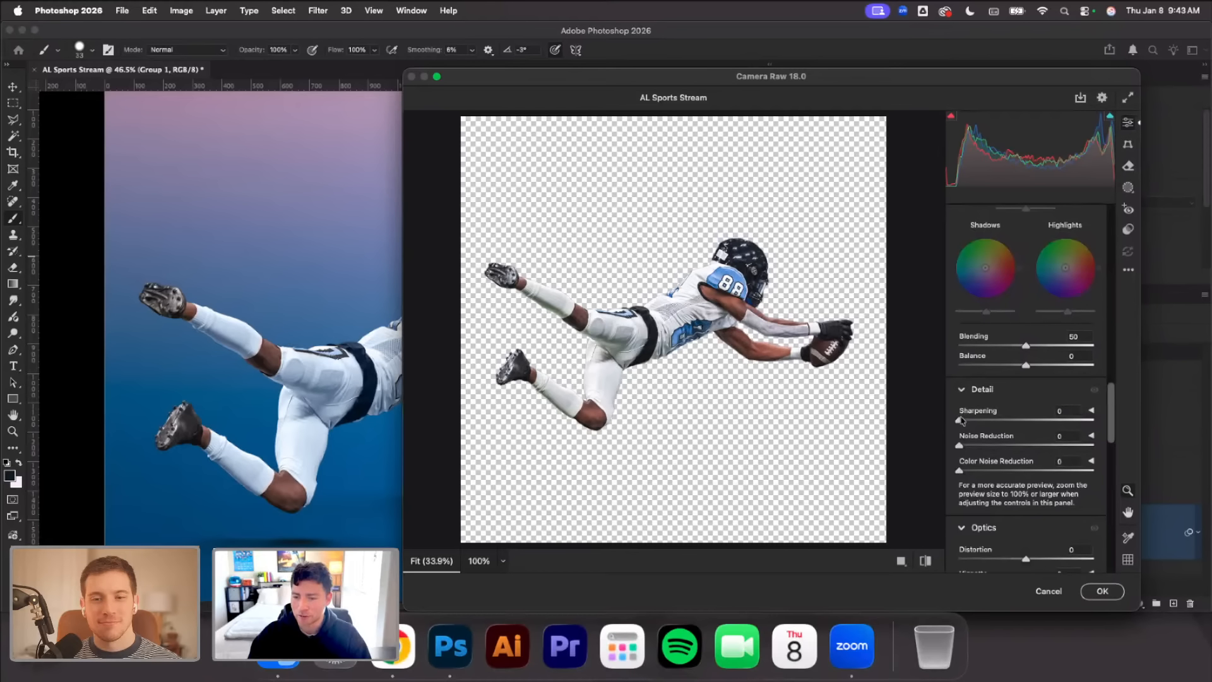
left_click_drag(959, 420, 974, 421)
In Calibration, set the Red Primary Hue to -8 and the Blue Primary Hue to +8, and apply the Camera Raw filter
left_click_drag(1115, 394, 1115, 398)
scroll(1042, 383, "down", 2)
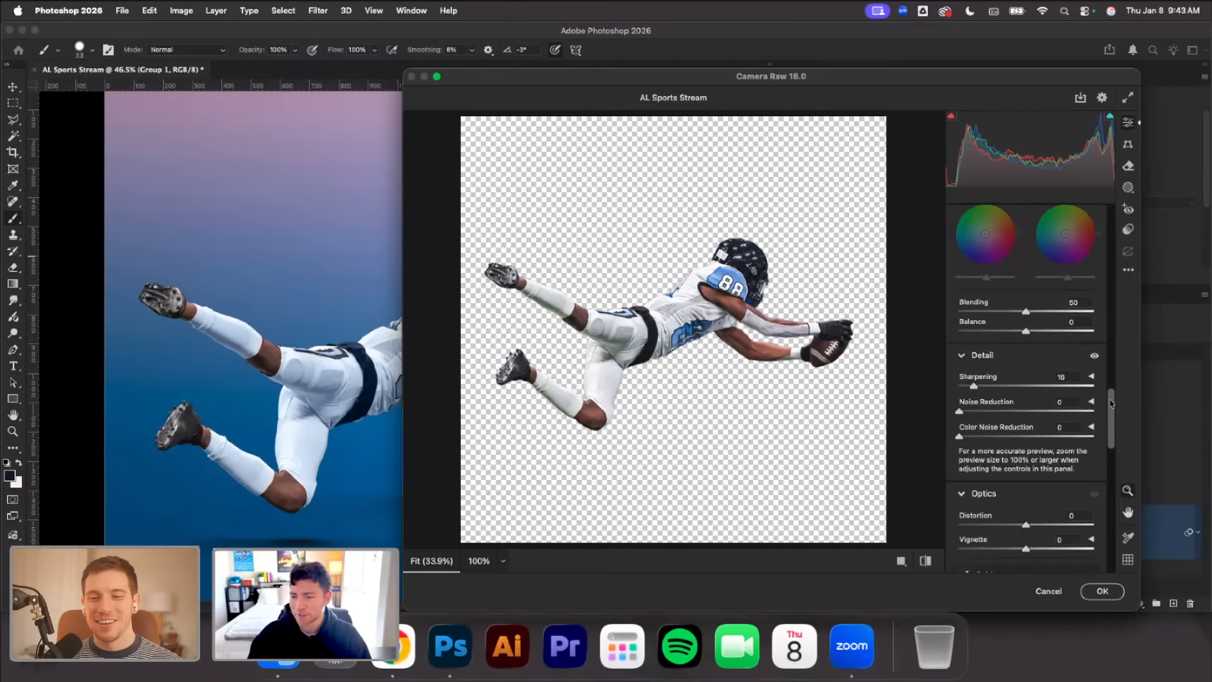
scroll(1102, 401, "down", 3)
left_click_drag(1115, 417, 1117, 530)
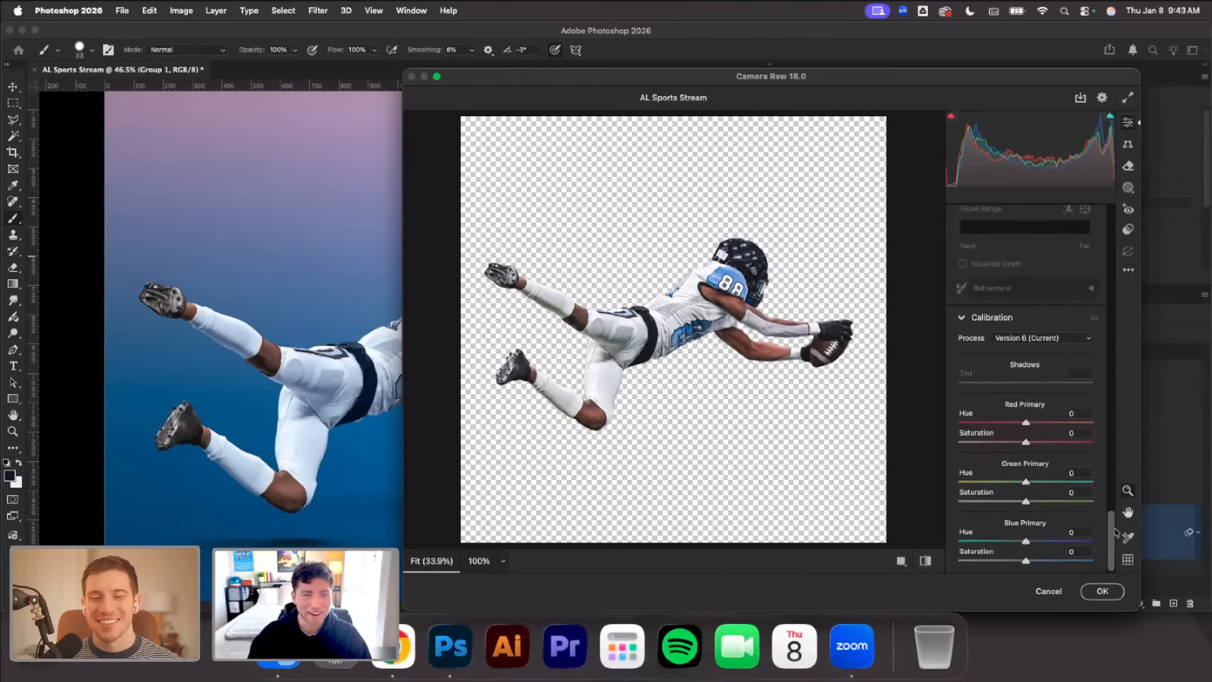
mouse_move(1030, 426)
left_mouse_down()
mouse_move(1014, 427)
mouse_move(1024, 426)
left_mouse_up()
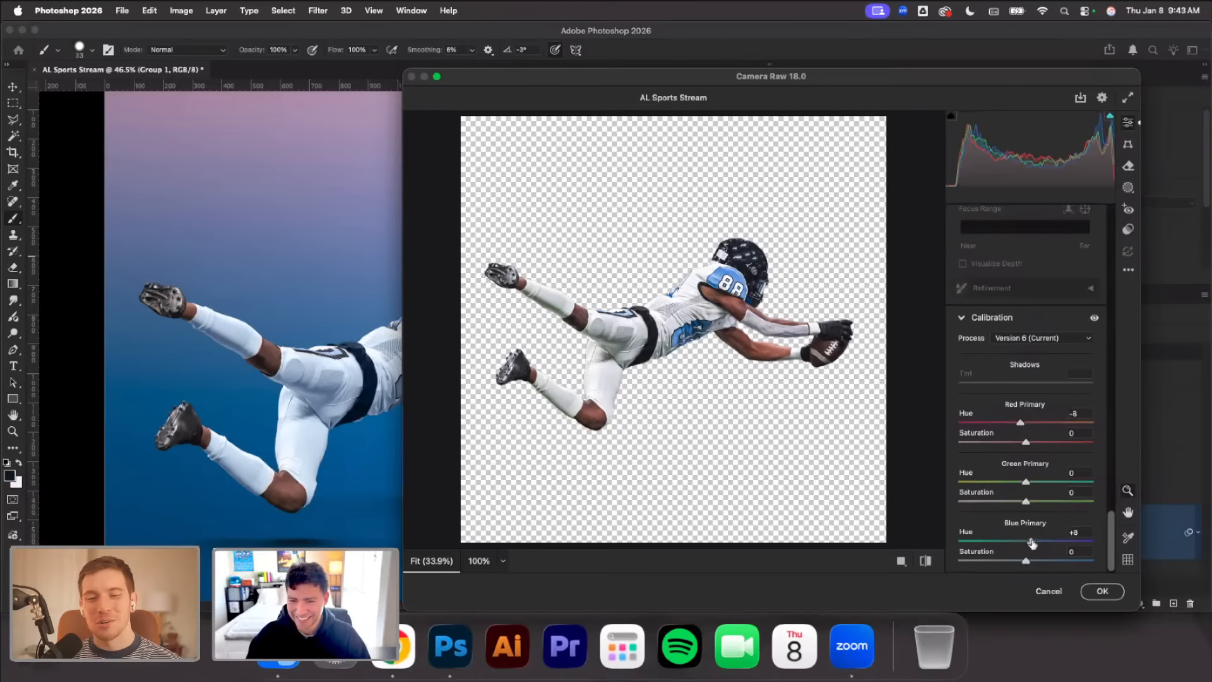
left_click(1099, 592)
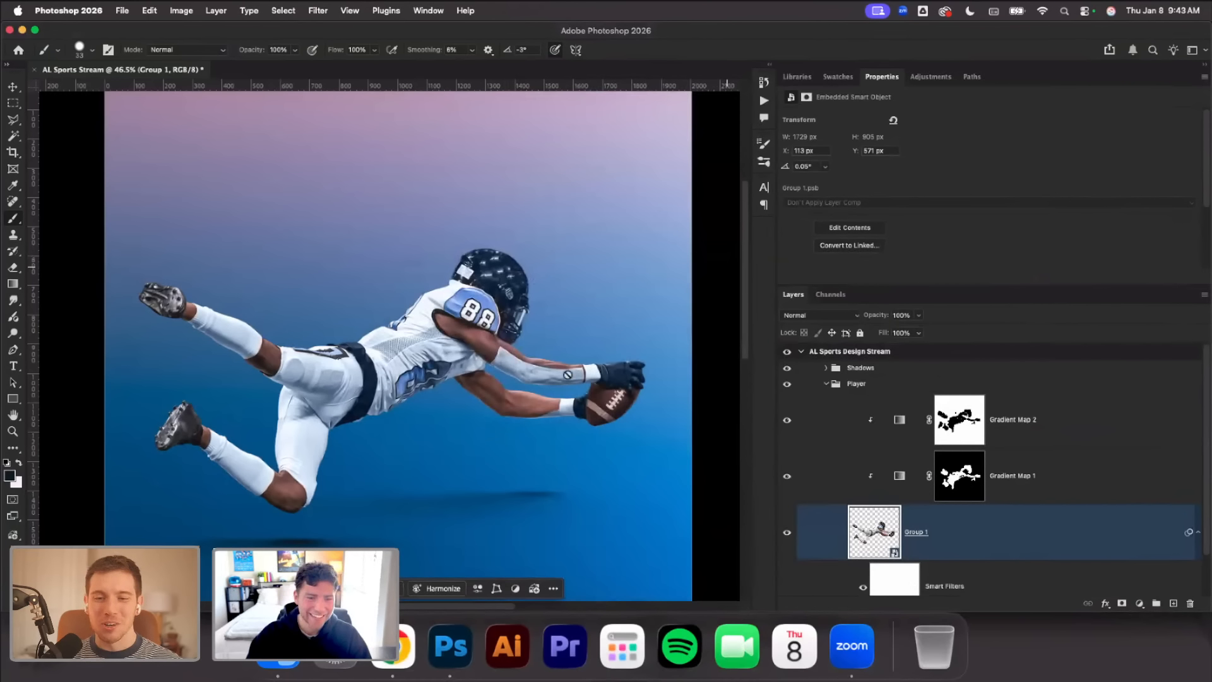
Hide and reshow the Camera Raw smart filter on Group 1 to compare the player before and after grading
left_click(874, 574)
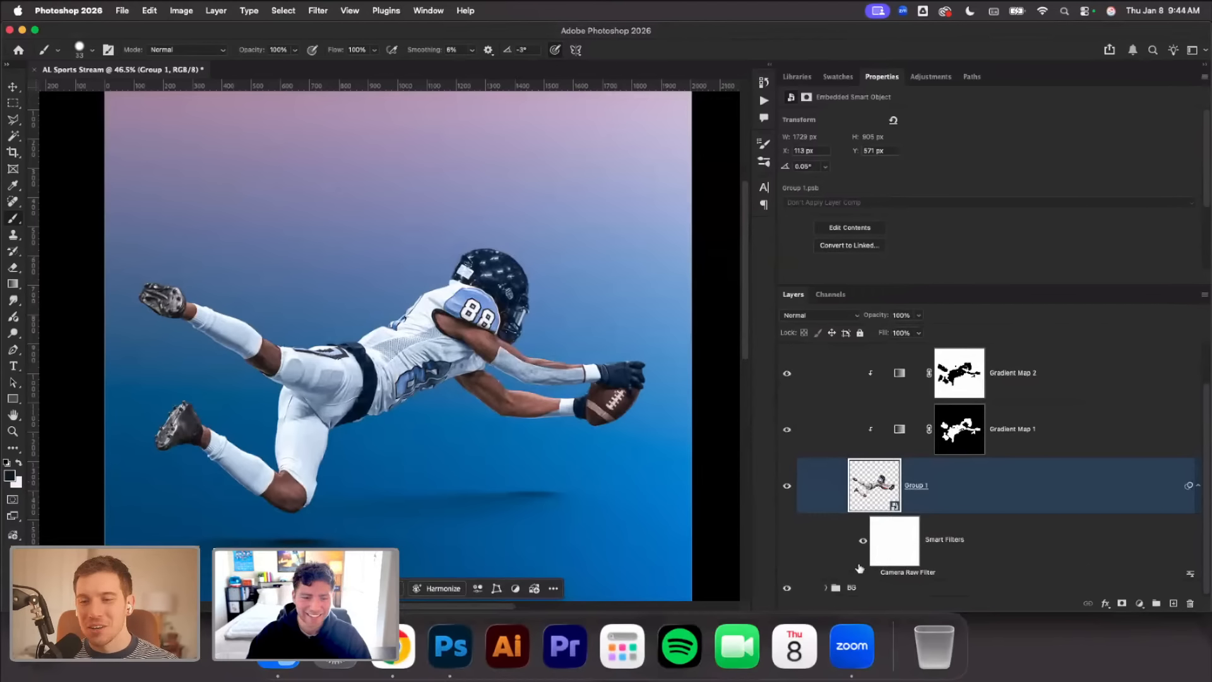
left_click(874, 573)
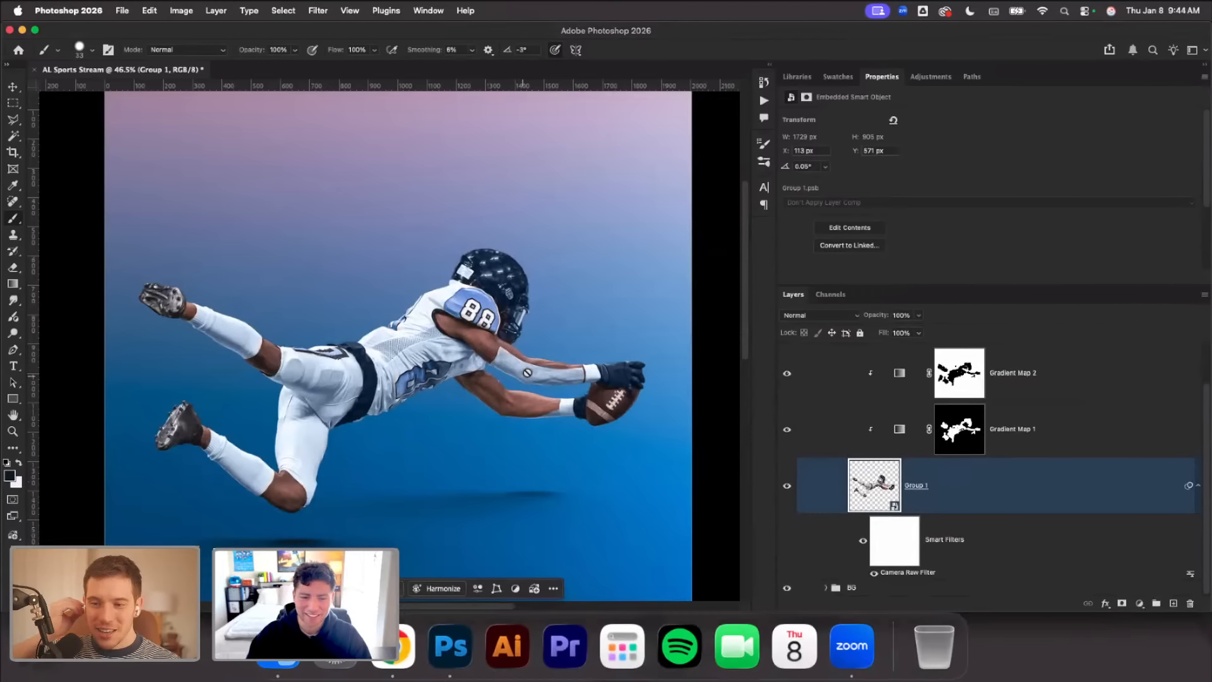
scroll(528, 371, "left", 5)
scroll(528, 371, "right", 3)
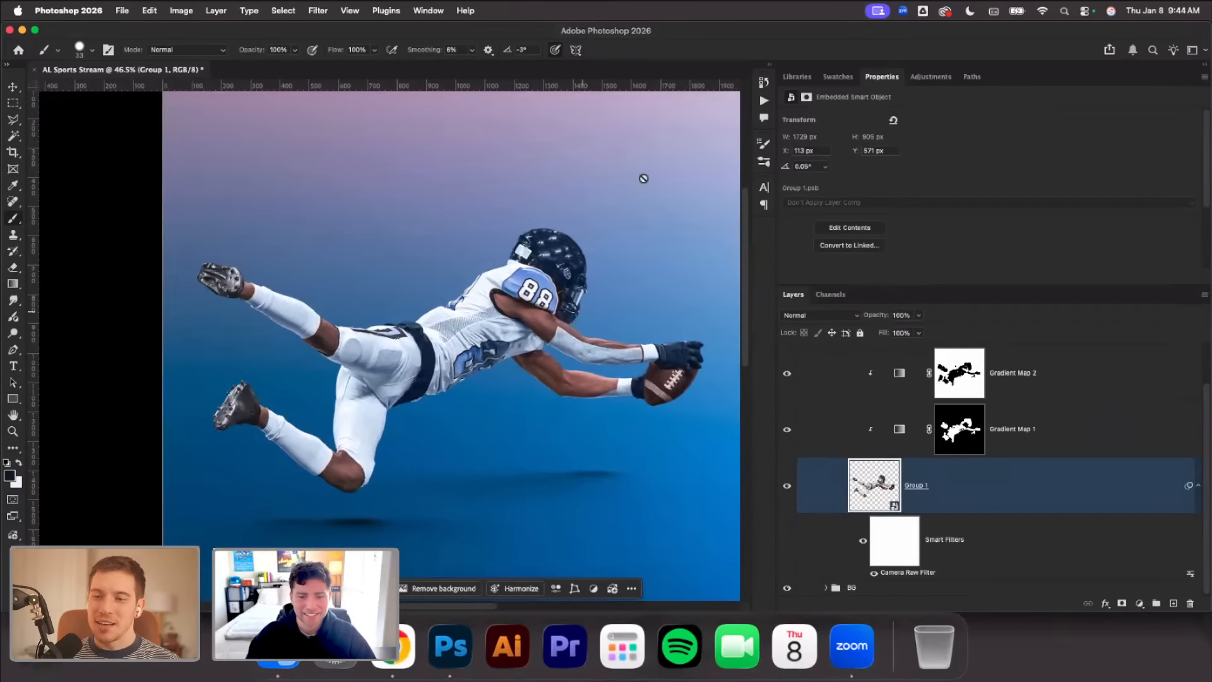
Add two empty layers above Gradient Map 2 in the Player group and clip both to the player
left_click(13, 87)
scroll(983, 474, "up", 3)
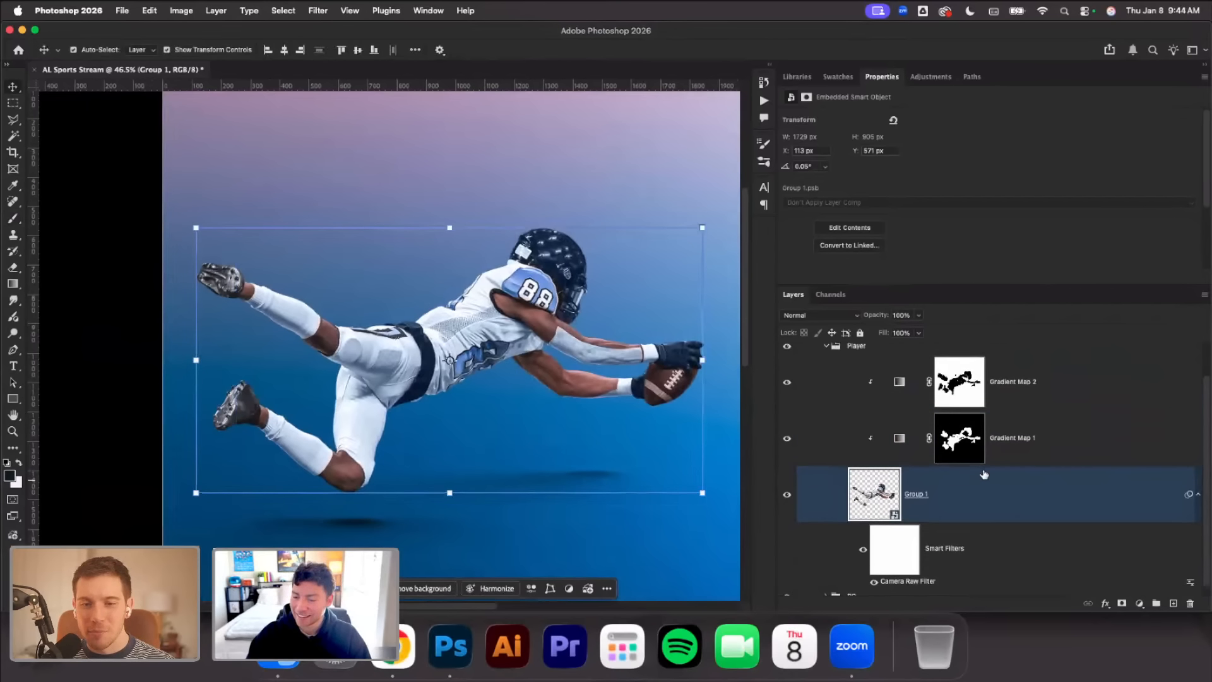
left_click(1015, 422)
left_click(1174, 603)
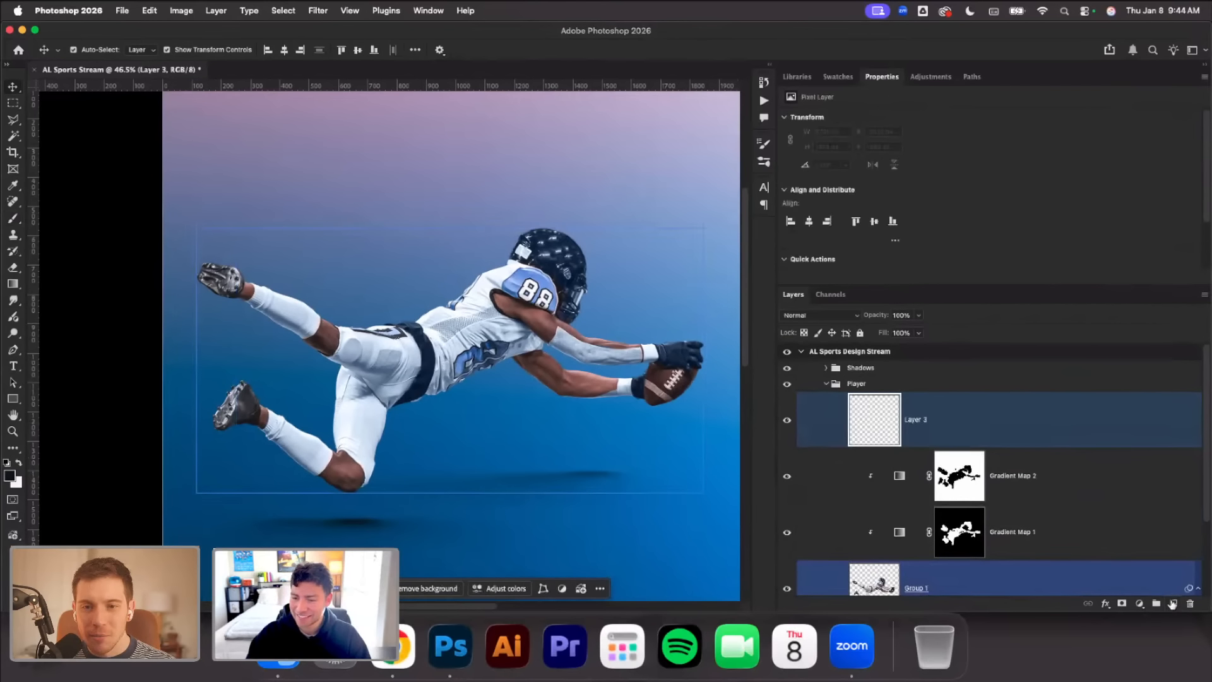
left_click(1174, 603)
left_click(961, 488, "shift")
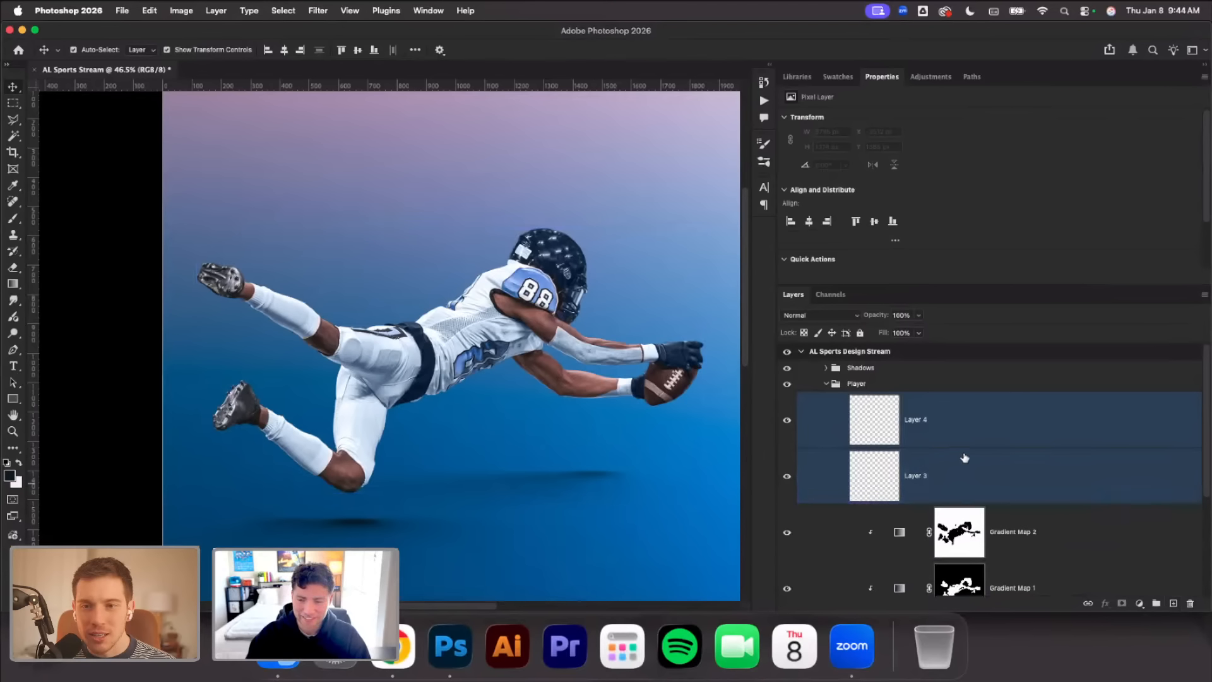
key("super+alt+g")
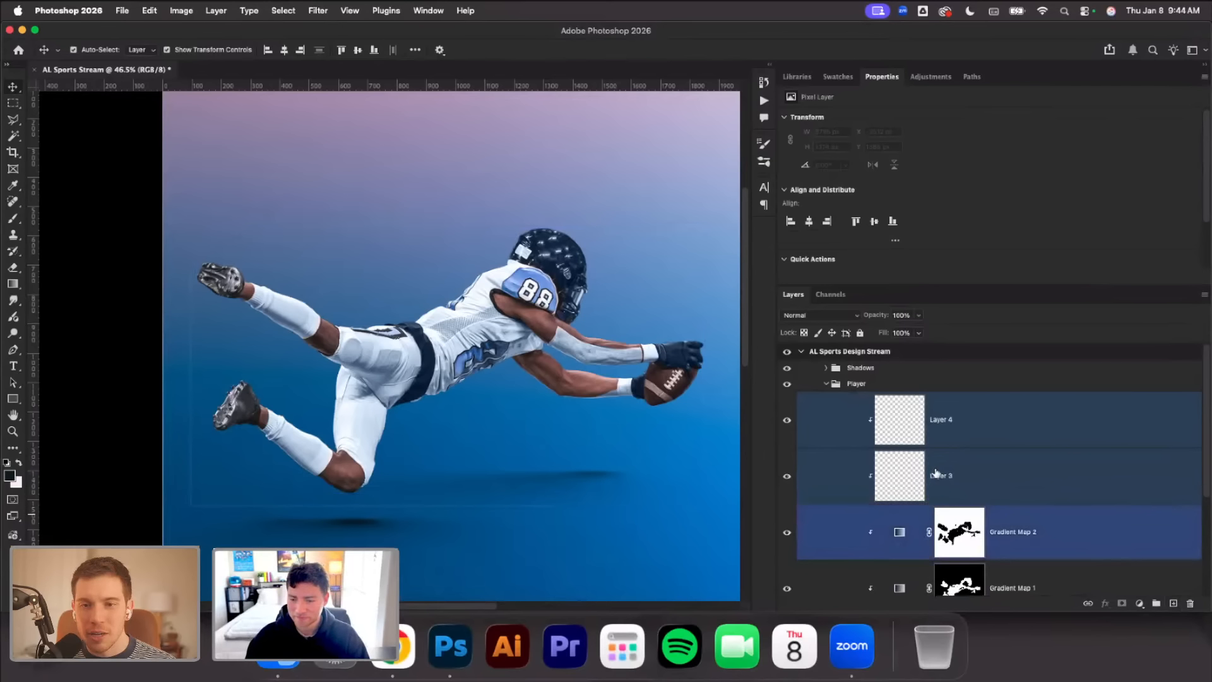
Rename the lower new clipped layer as Black and the upper one as White
left_click(937, 475)
double_click(936, 474)
type("Black")
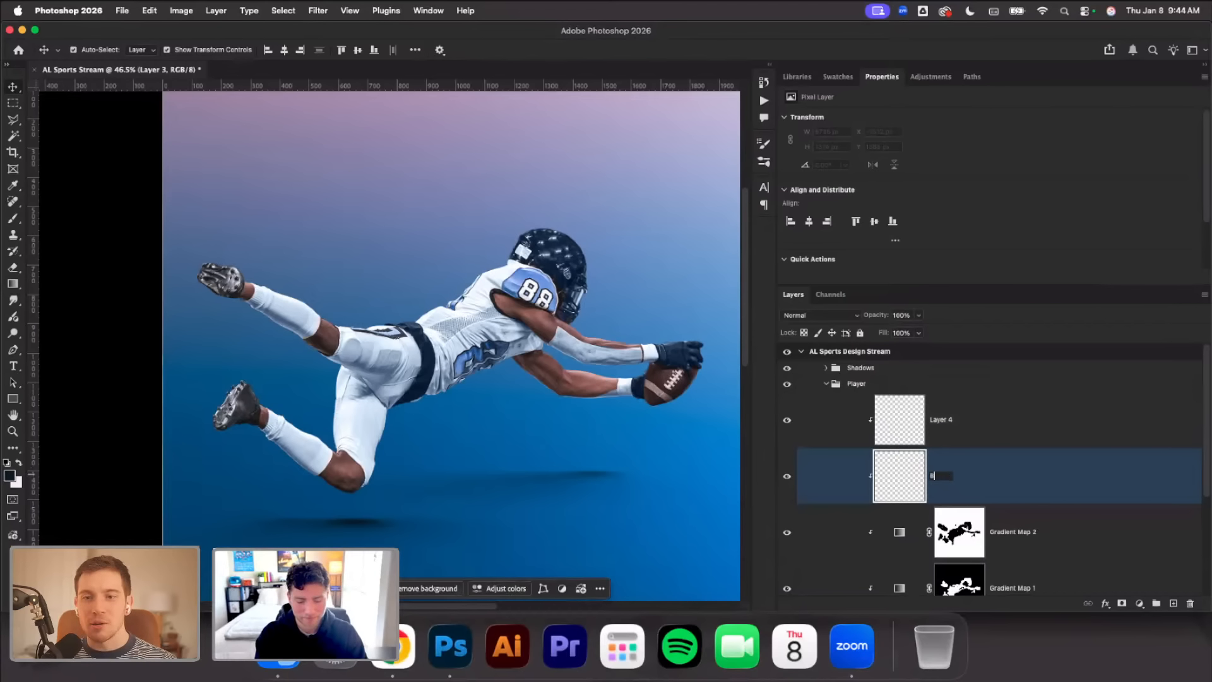
key("Return")
double_click(944, 420)
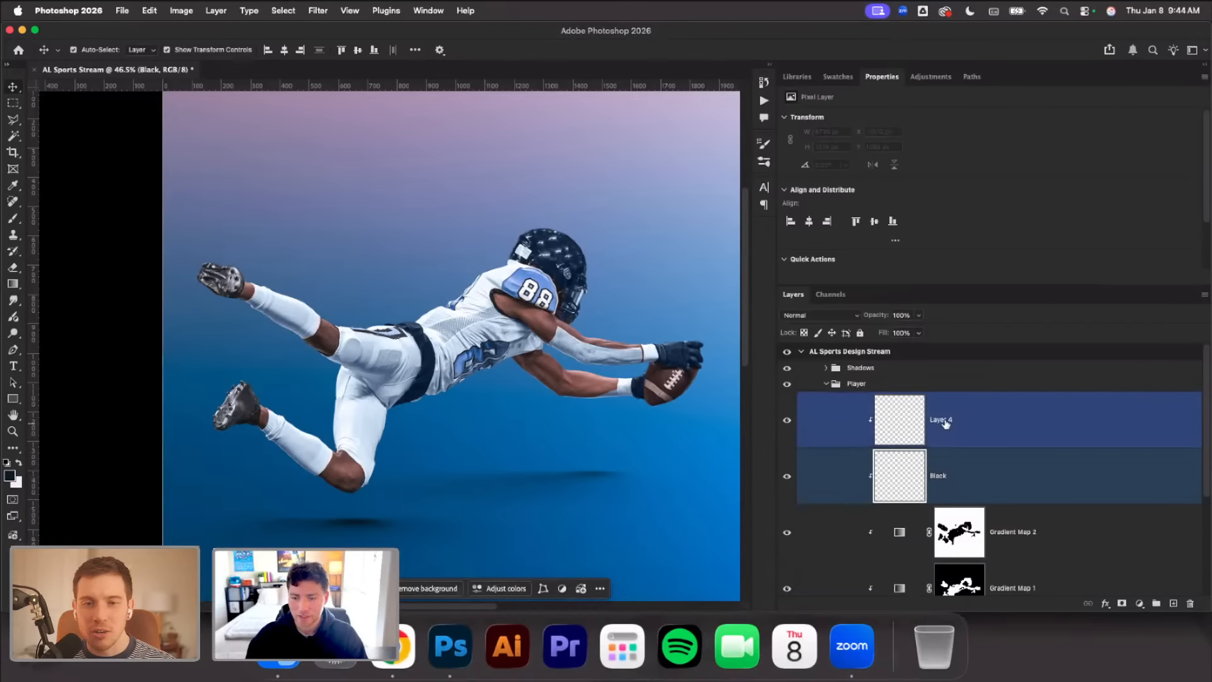
type("White")
key("Return")
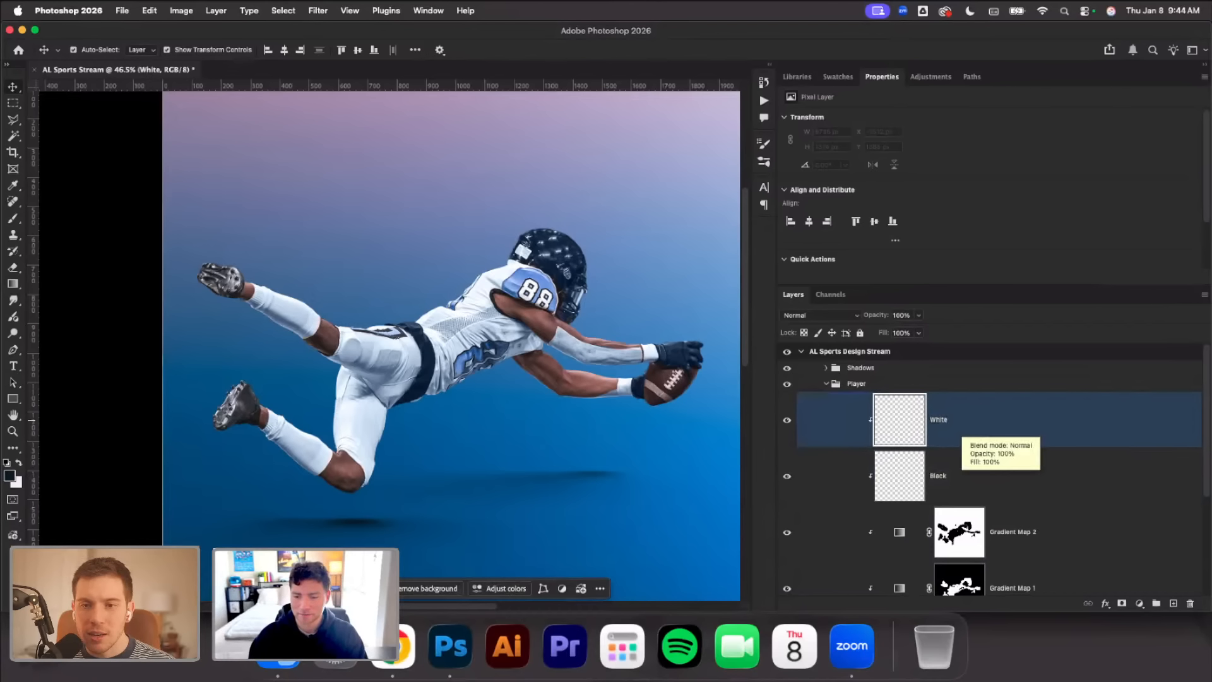
Change the blend mode of both the White and Black layers to Overlay
left_click(986, 484, "shift")
left_click(808, 314)
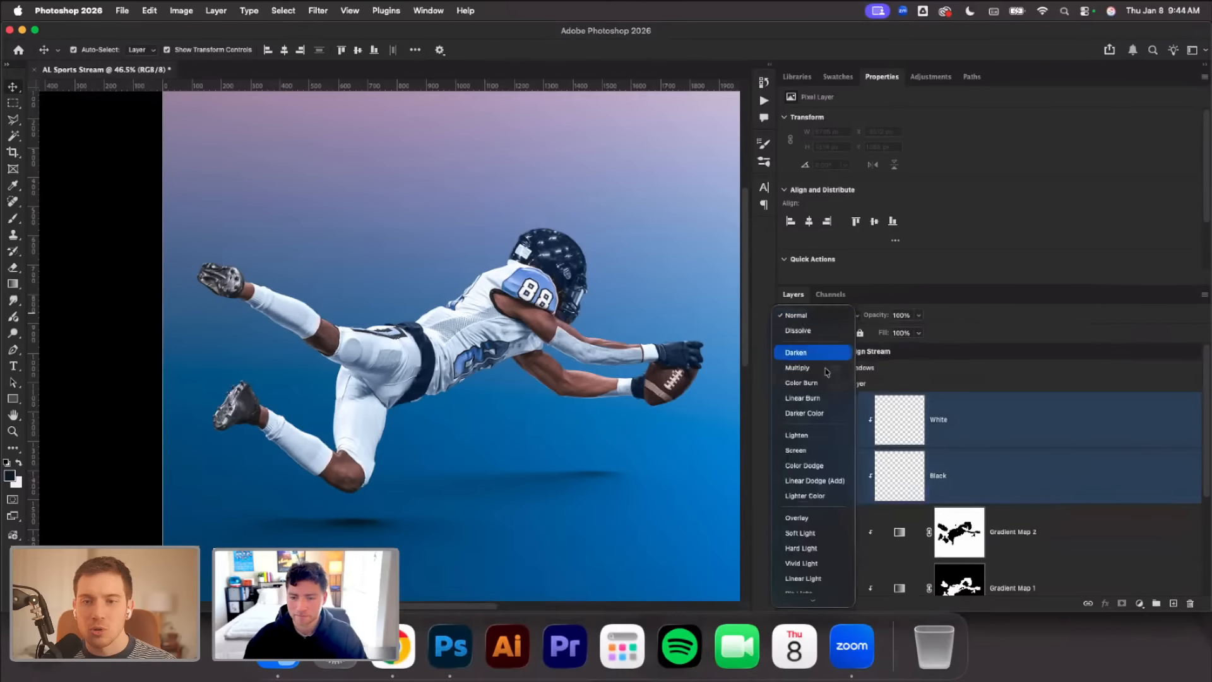
left_click(801, 526)
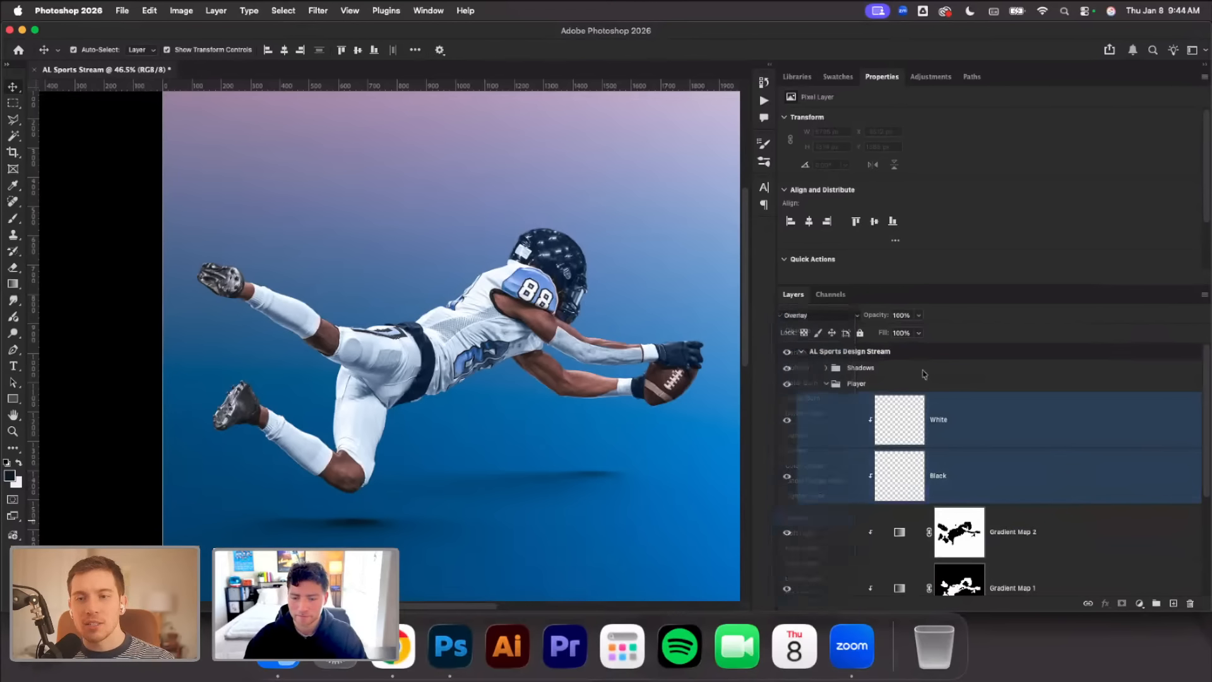
left_click(902, 316)
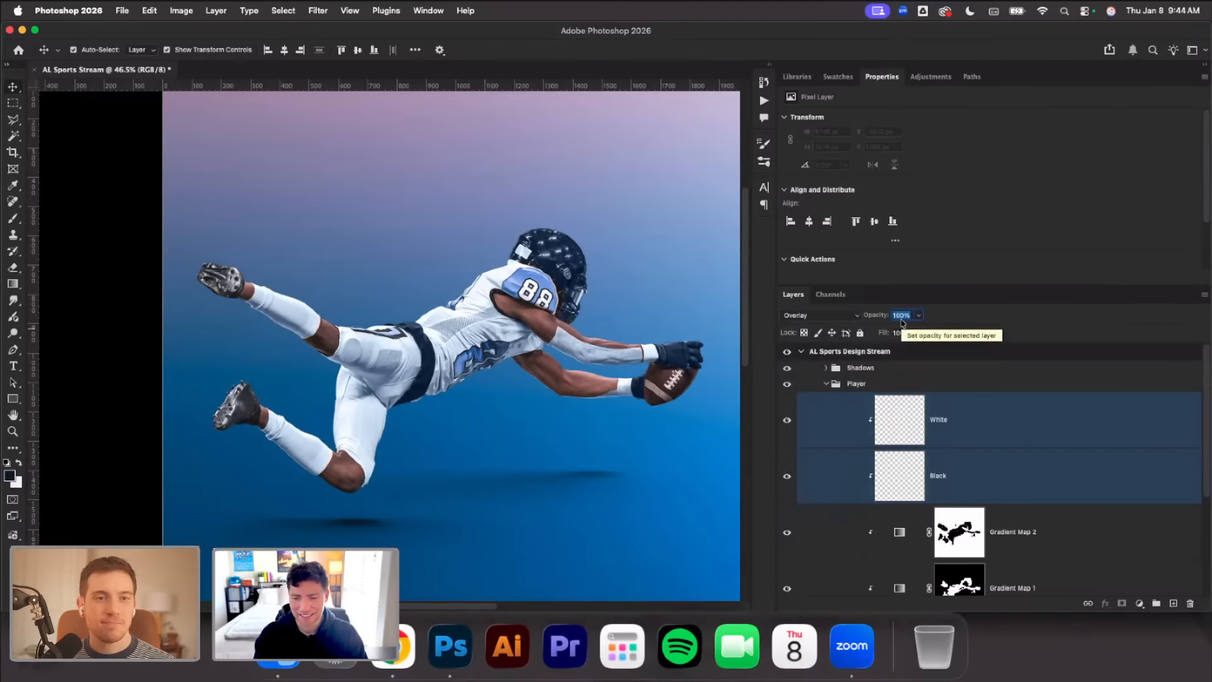
On the White layer, set up the Brush tool with 20% opacity, a larger tip and 0% hardness
left_click(839, 432)
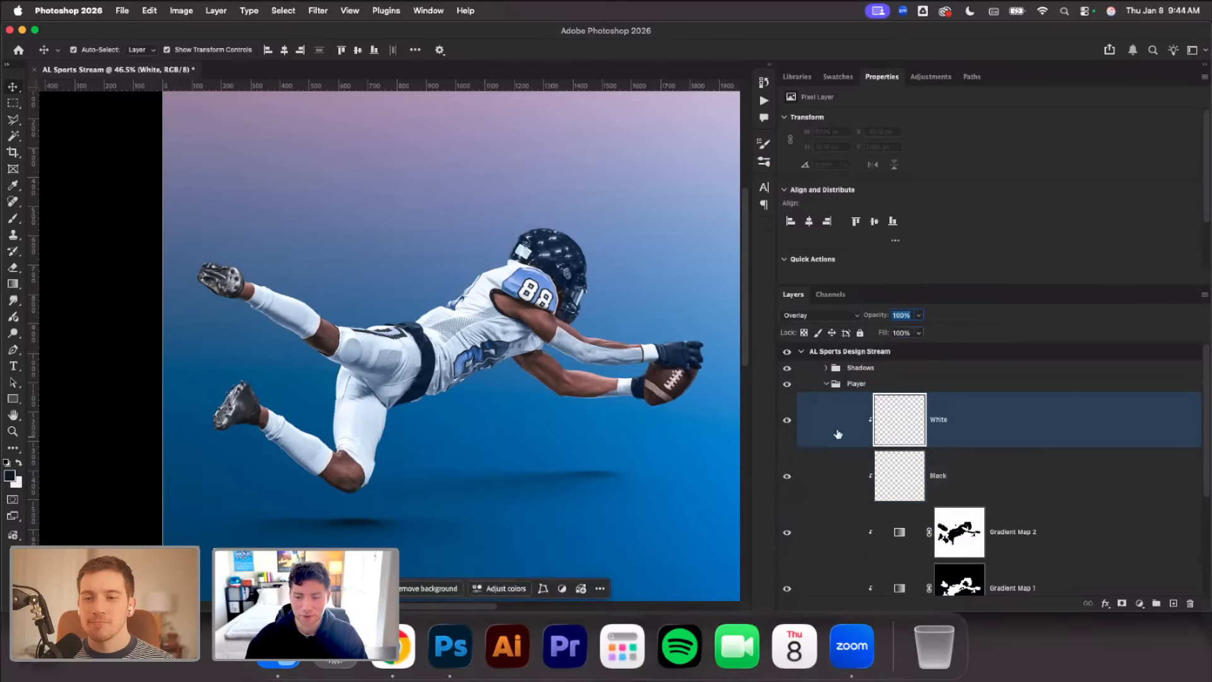
left_click(13, 431)
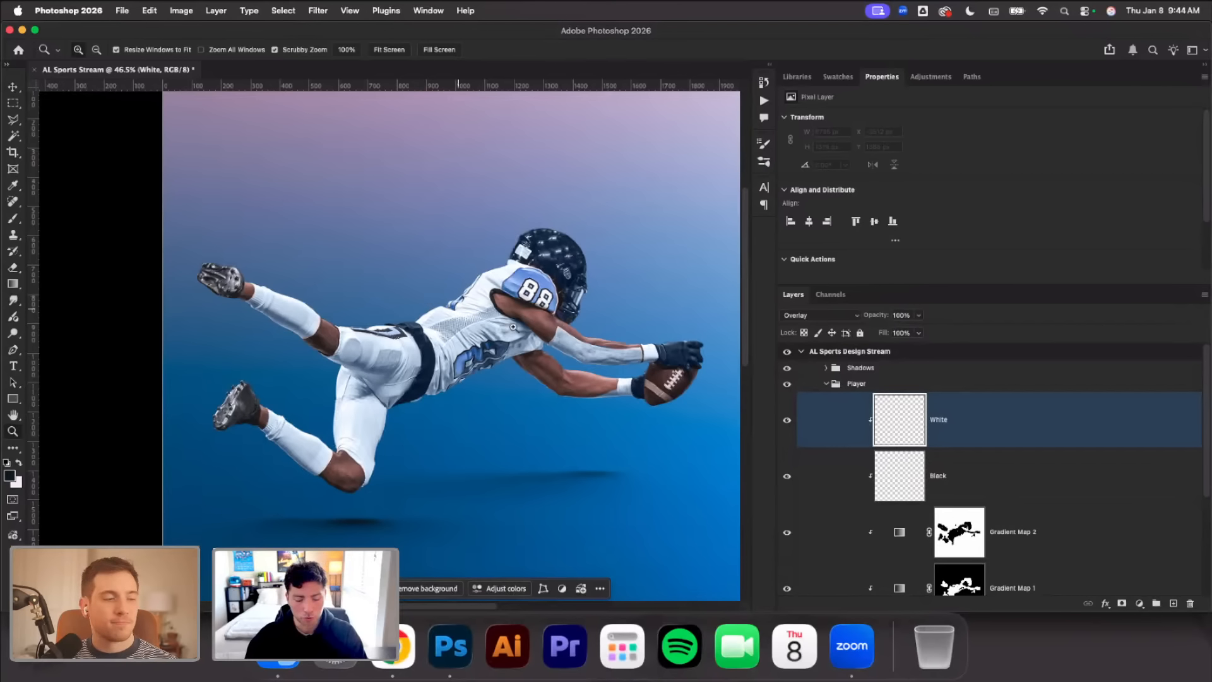
key("b")
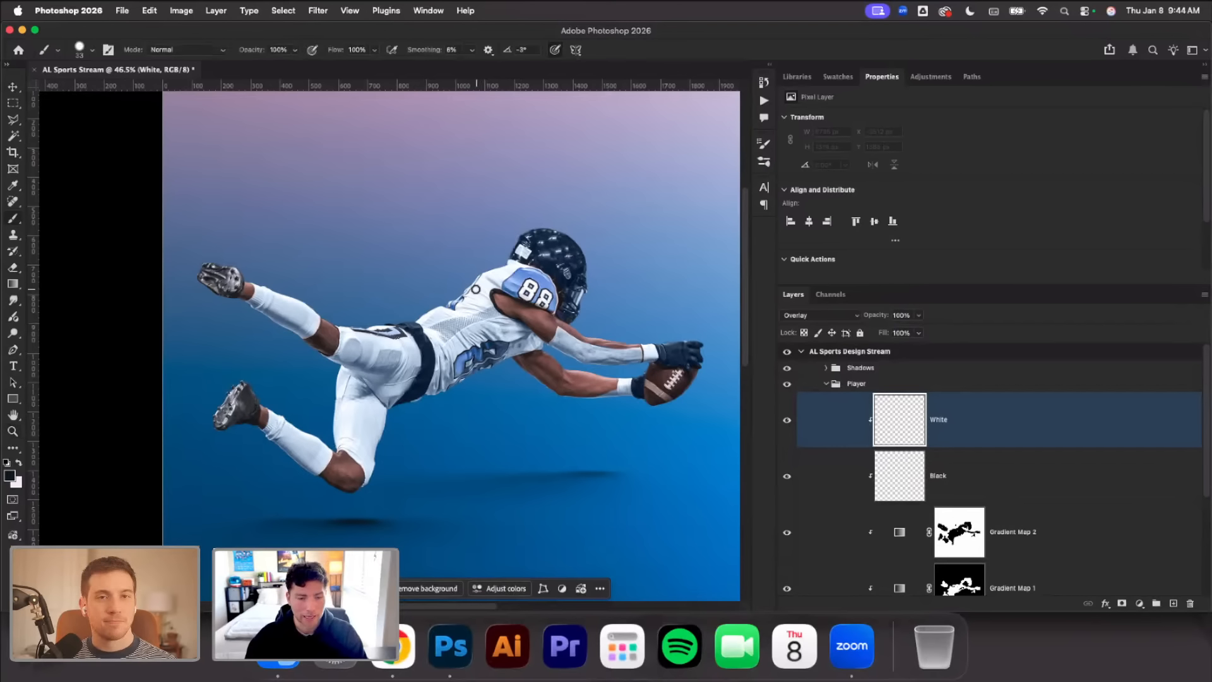
left_click(277, 50)
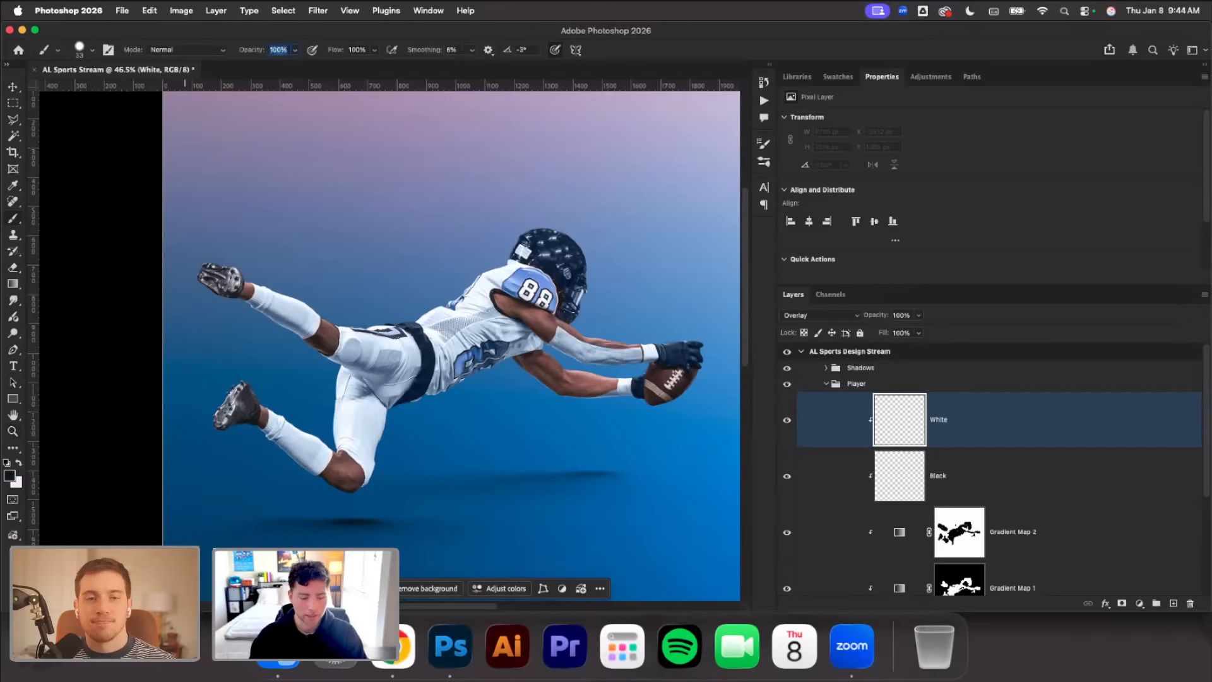
type("20")
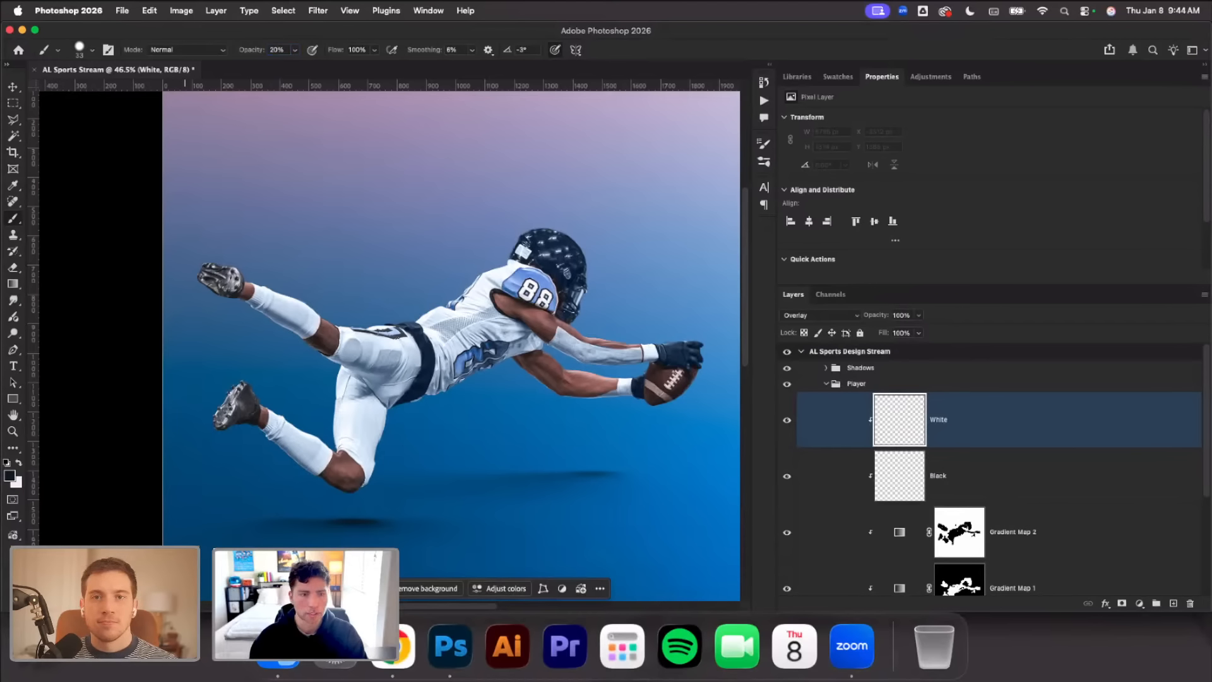
right_click(320, 233)
mouse_move(427, 262)
left_mouse_down()
mouse_move(442, 263)
mouse_move(392, 290)
left_mouse_up()
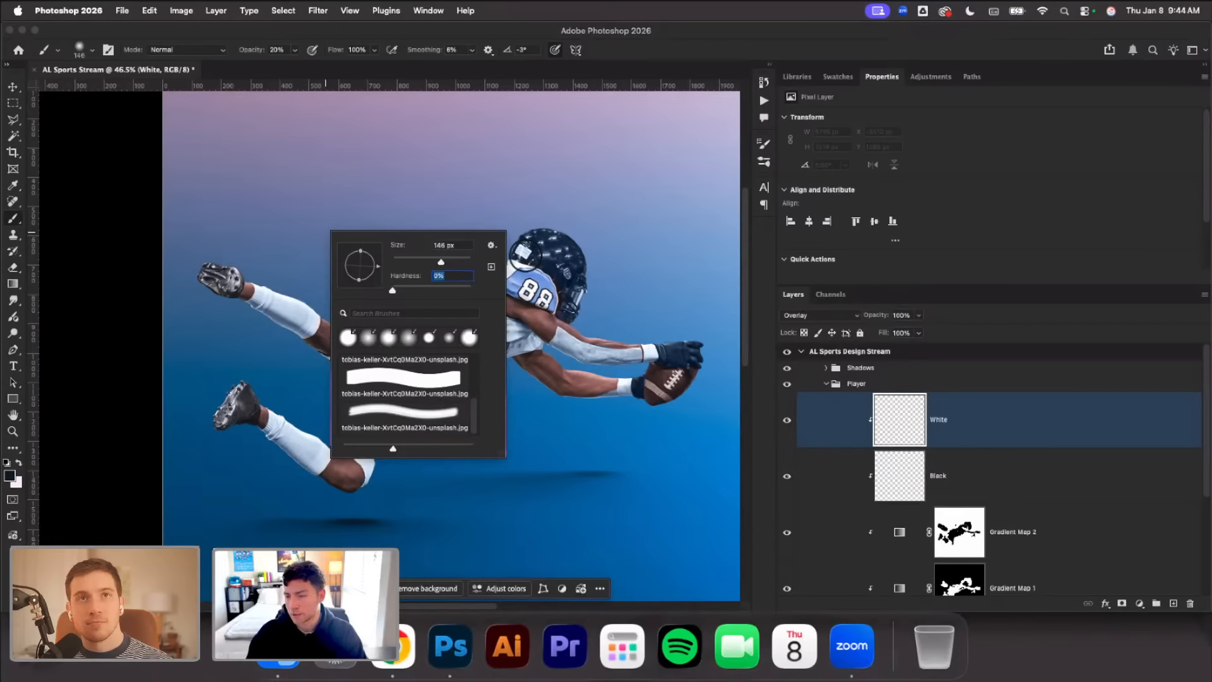
Switch to the Move tool and select the Group 1 player smart object beneath the clipped layers
scroll(527, 214, "down", 1)
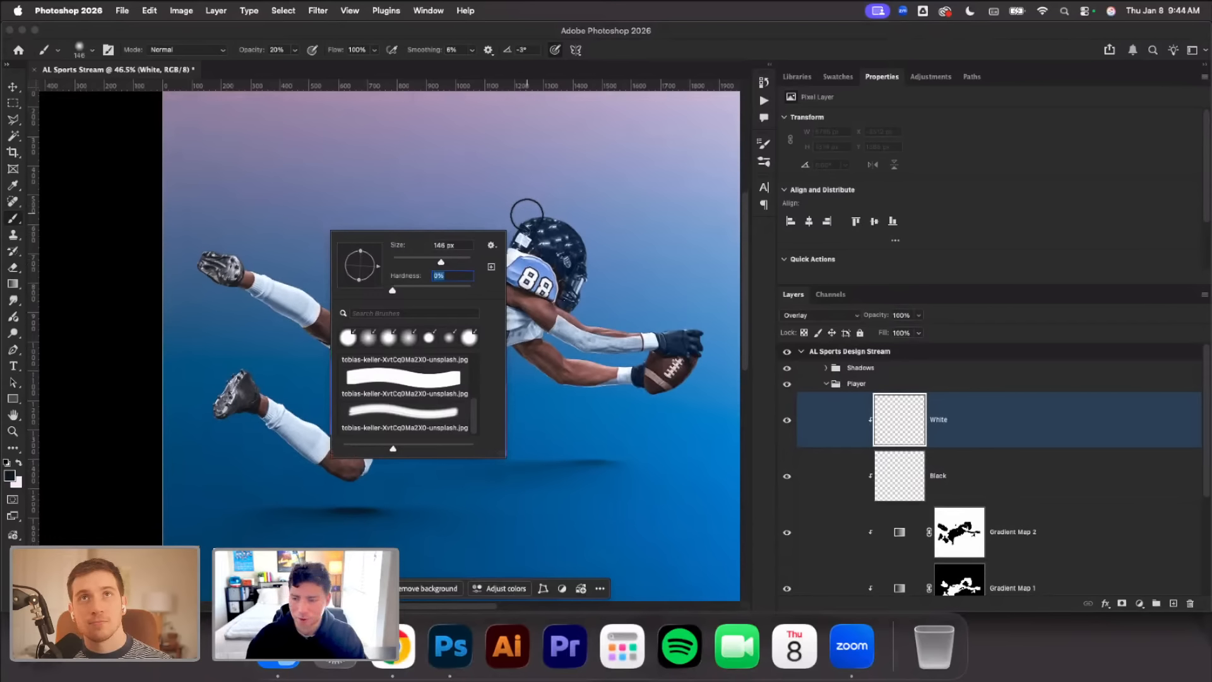
left_click(13, 87)
left_click(325, 195)
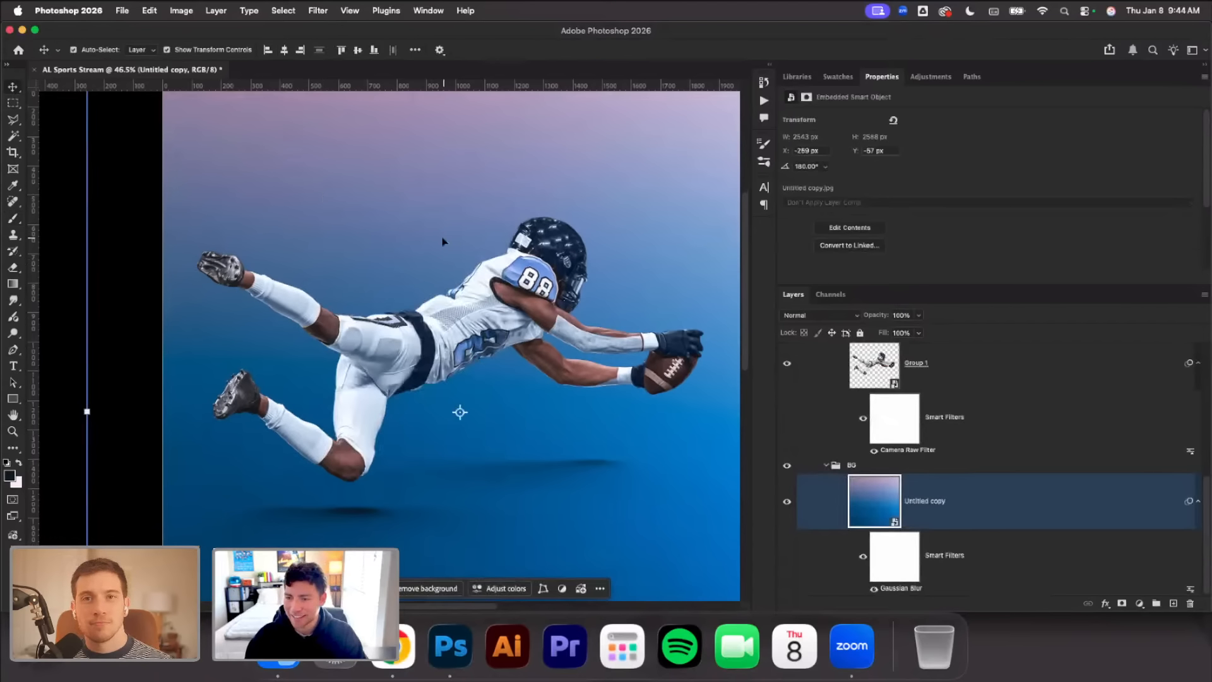
left_click(917, 369)
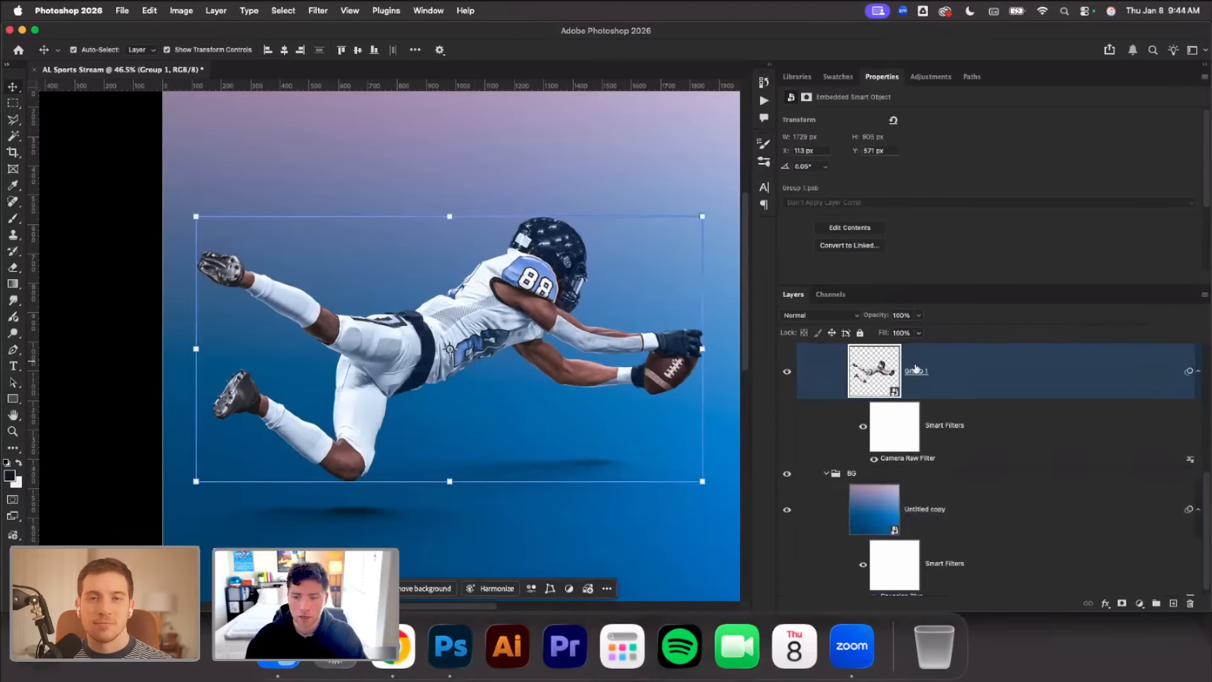
scroll(917, 370, "up", 5)
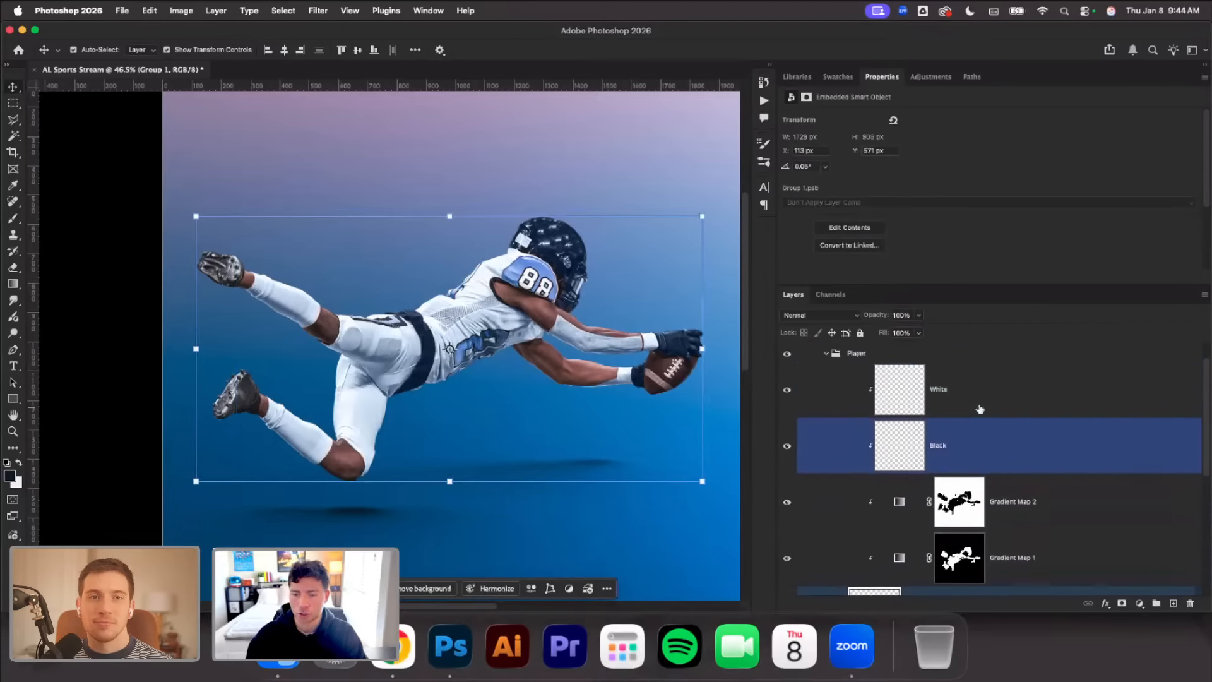
On the White layer, hide the guides and brush soft black shading beneath the player's hips and torso with a 412 px tip
left_click(980, 408)
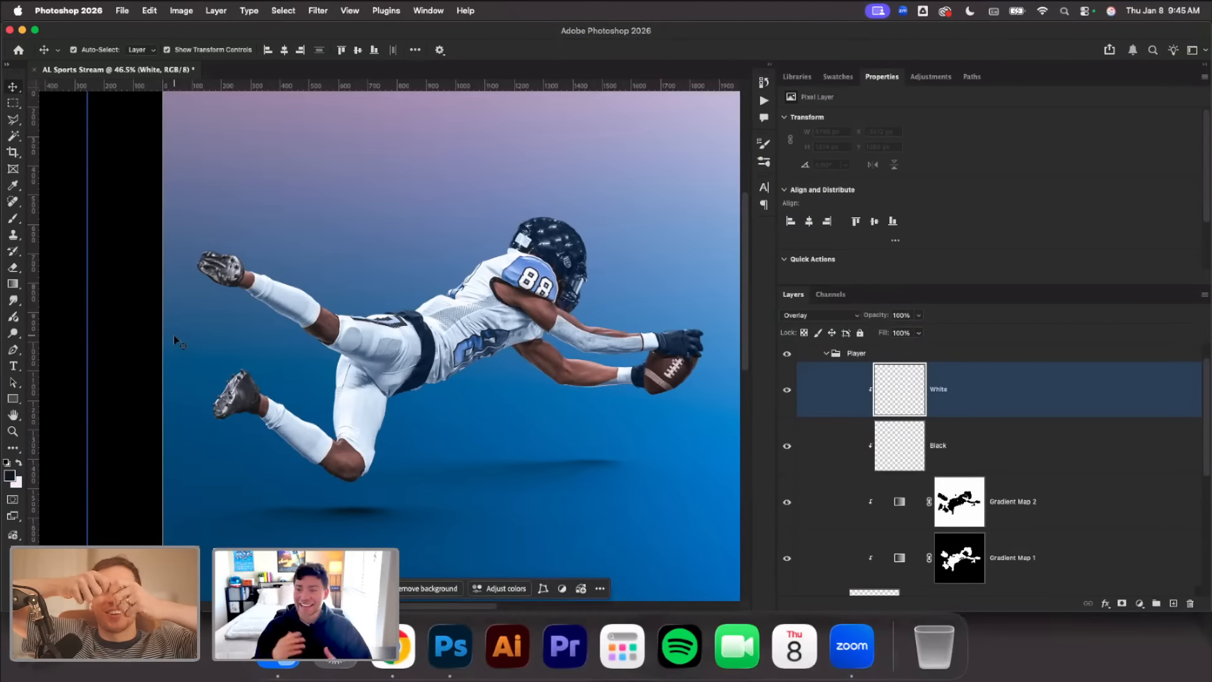
key("super+semicolon")
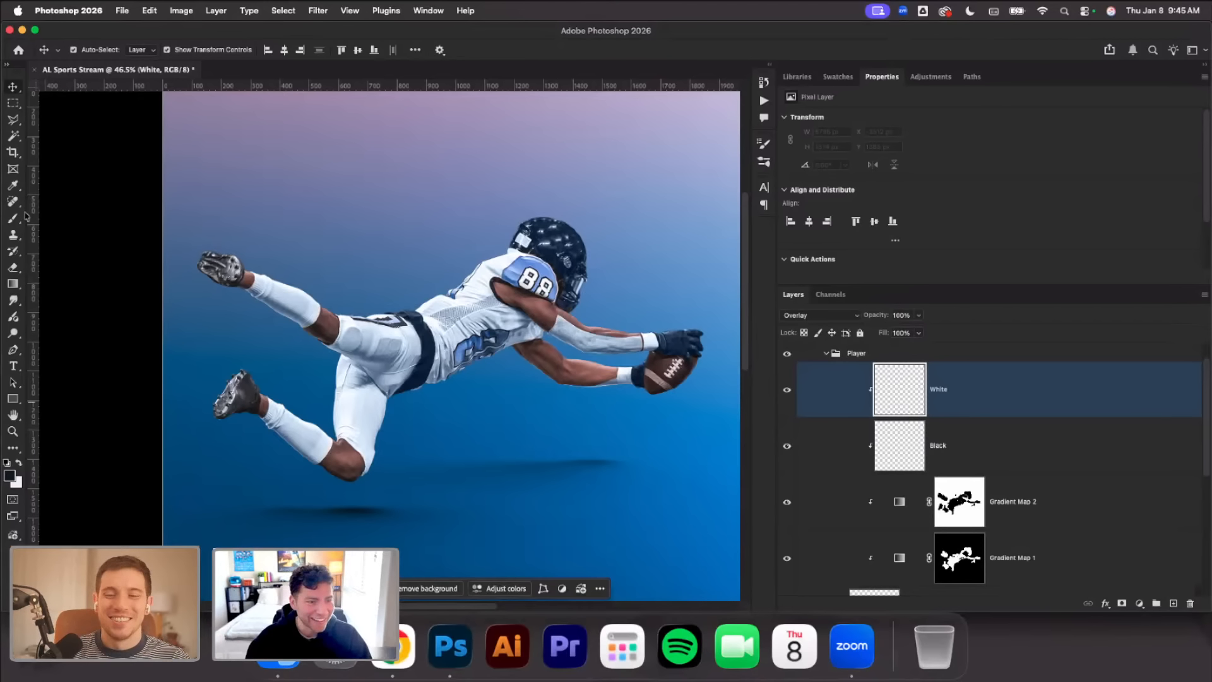
key("b")
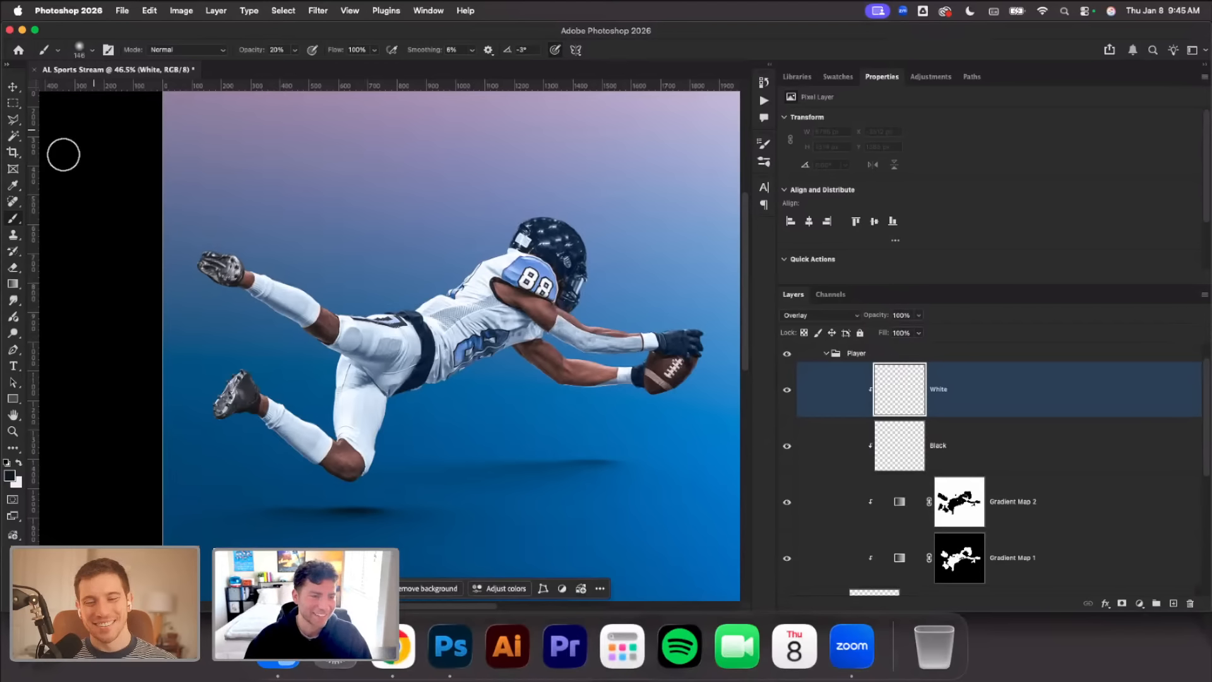
left_click(92, 49)
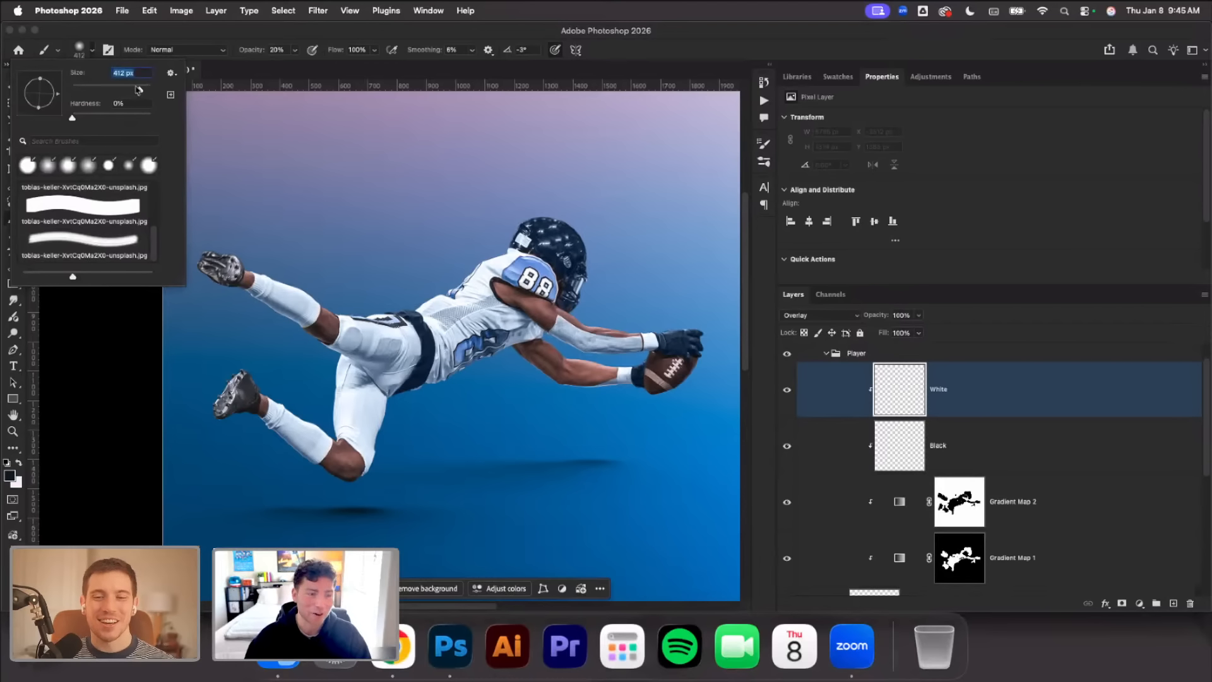
left_click(423, 424)
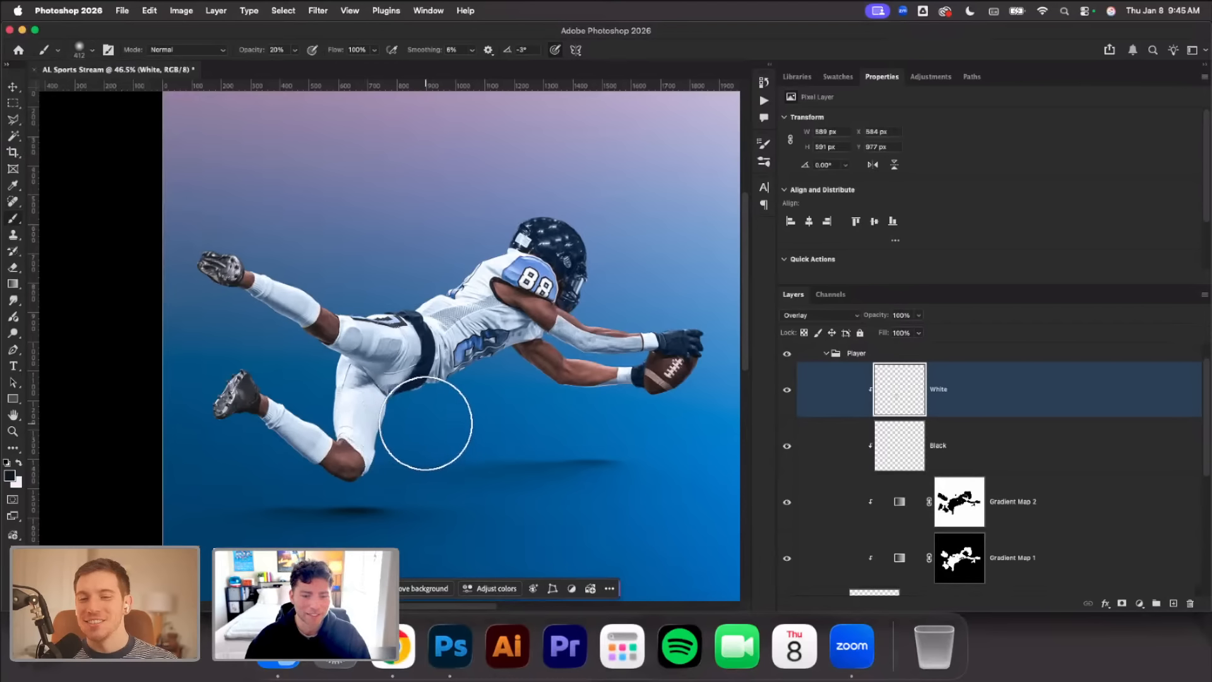
mouse_move(426, 424)
left_mouse_down()
mouse_move(465, 392)
mouse_move(495, 419)
mouse_move(455, 375)
left_mouse_up()
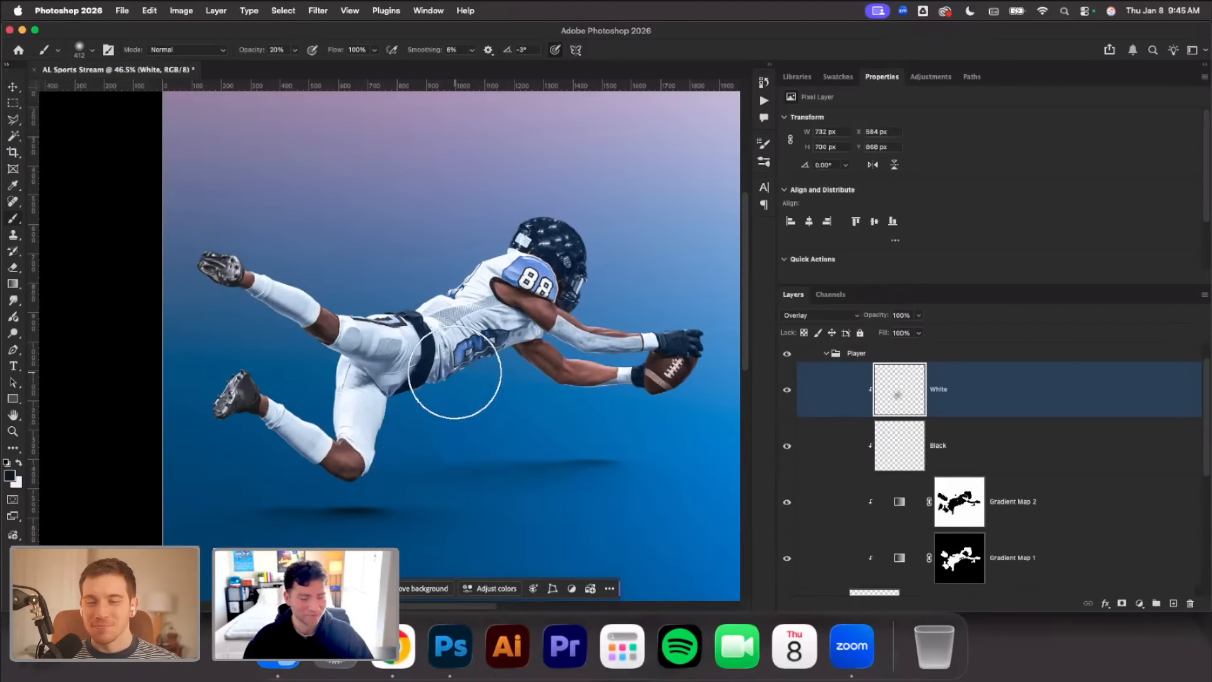
Reduce the brush to about 156 px and shade the undersides of the player's torso, arms, thighs and lower leg in black
scroll(454, 374, "up", 2)
scroll(530, 395, "up", 2)
right_click(532, 392)
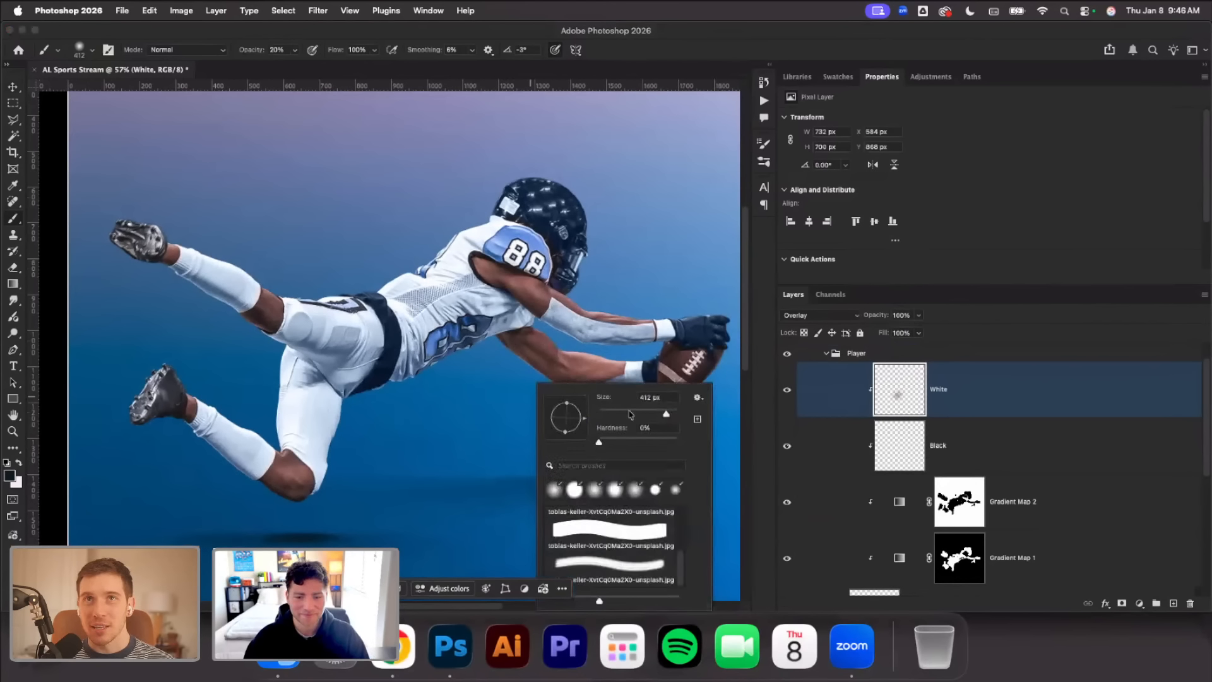
mouse_move(421, 362)
left_mouse_down()
mouse_move(483, 332)
mouse_move(417, 378)
mouse_move(490, 363)
mouse_move(498, 349)
mouse_move(521, 385)
mouse_move(545, 382)
mouse_move(535, 377)
mouse_move(562, 404)
mouse_move(609, 407)
mouse_move(705, 362)
left_mouse_up()
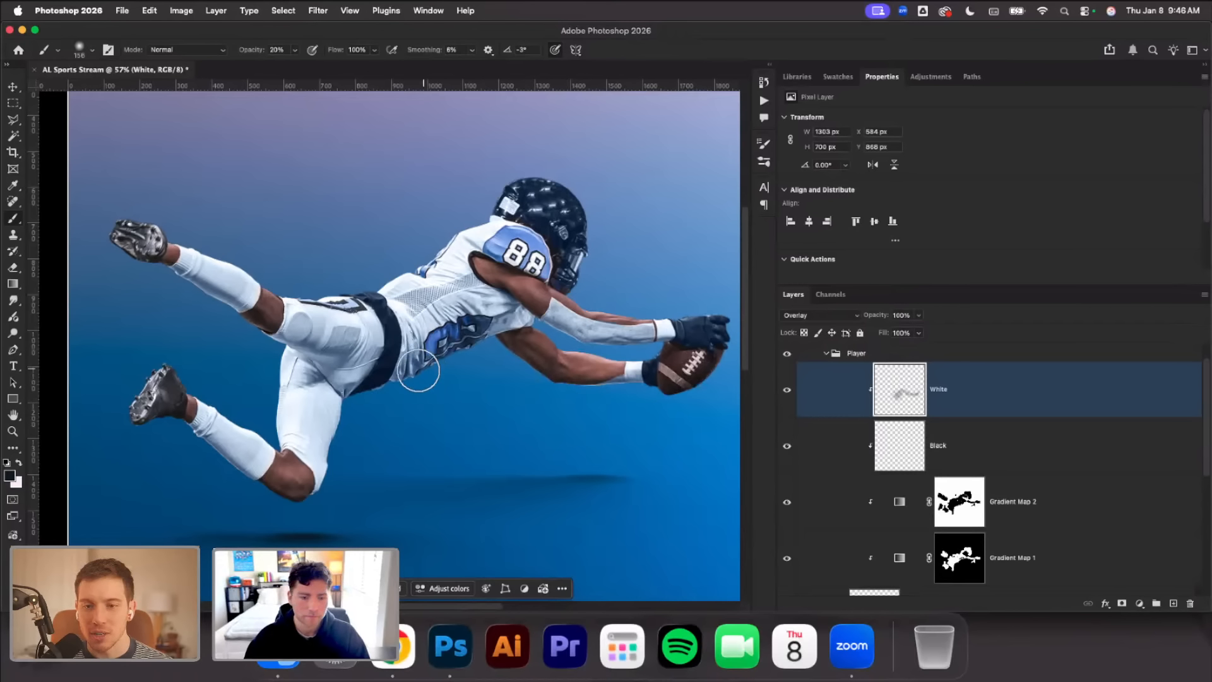
left_click_drag(357, 371, 292, 340)
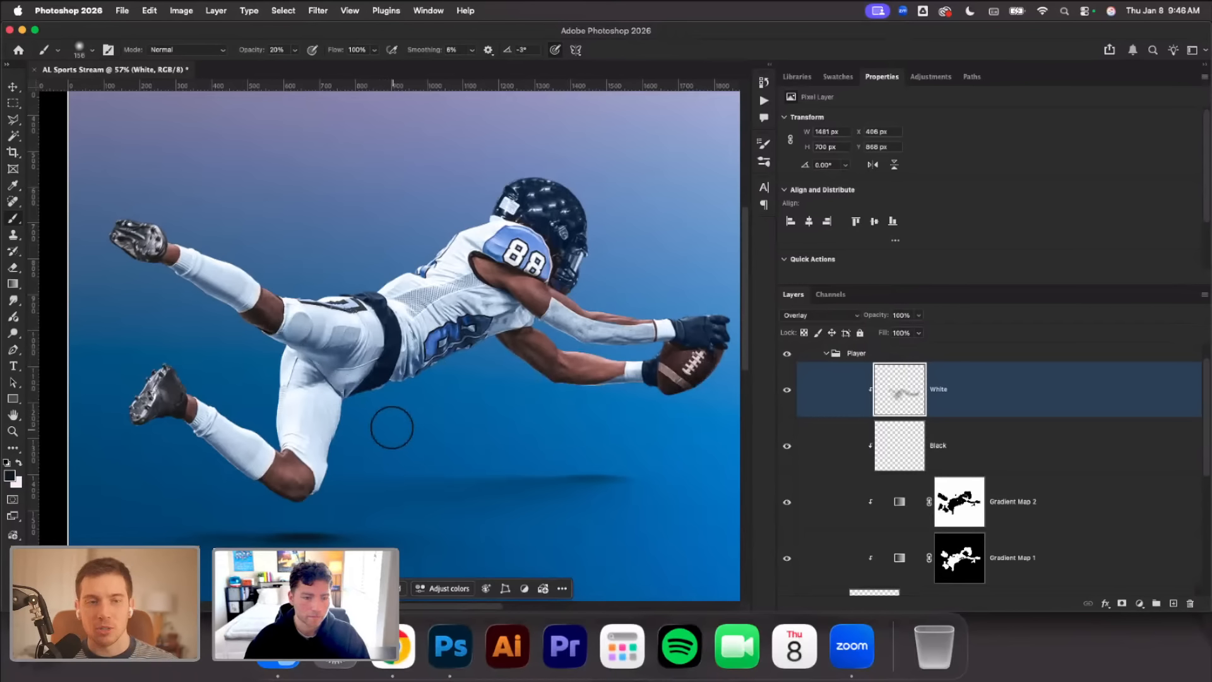
scroll(366, 416, "down", 3)
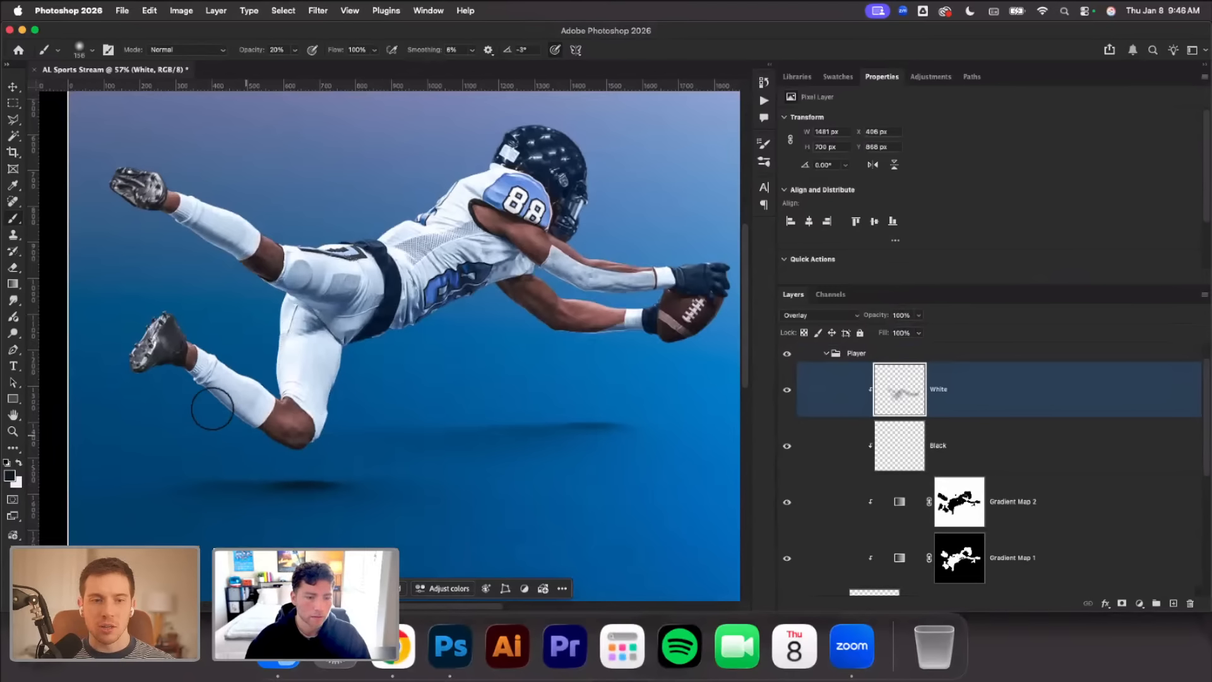
mouse_move(260, 459)
left_mouse_down()
mouse_move(330, 474)
mouse_move(287, 452)
mouse_move(341, 427)
mouse_move(252, 436)
mouse_move(185, 366)
mouse_move(176, 381)
mouse_move(279, 450)
mouse_move(363, 333)
mouse_move(489, 268)
mouse_move(505, 303)
mouse_move(581, 344)
mouse_move(648, 336)
left_mouse_up()
Reduce the brush to 95 px and paint finer black shading along the player's arms and shoulder
right_click(521, 329)
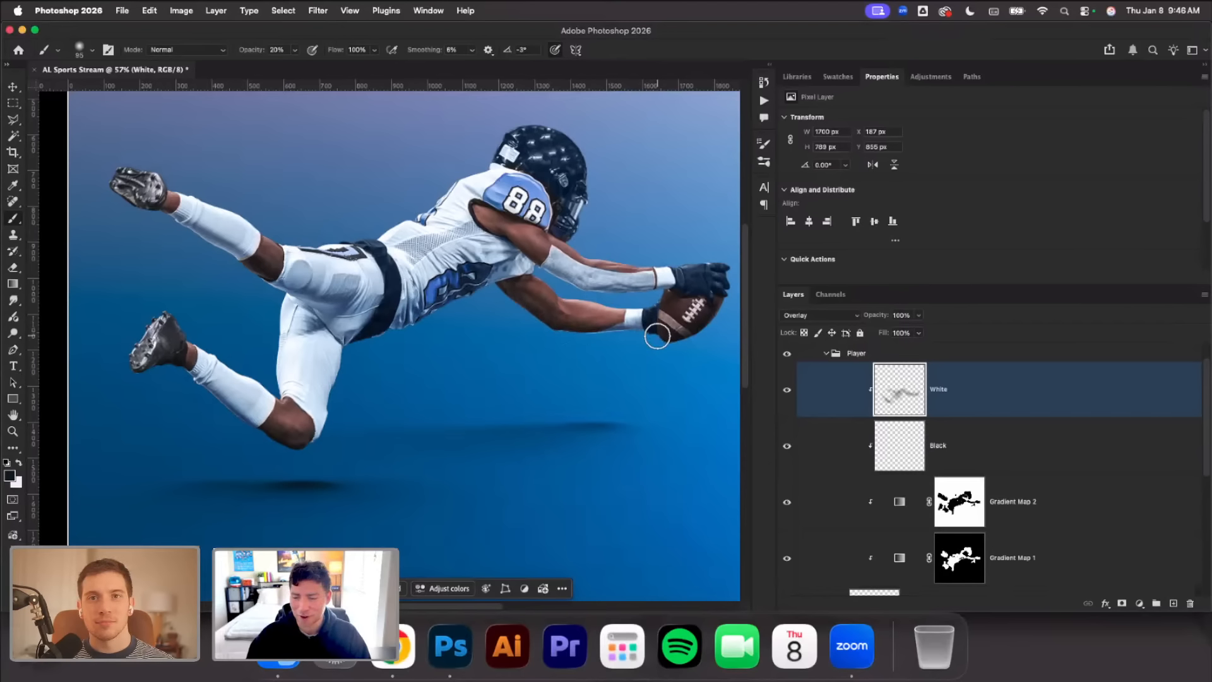
mouse_move(550, 266)
left_mouse_down()
mouse_move(589, 291)
mouse_move(657, 288)
left_mouse_up()
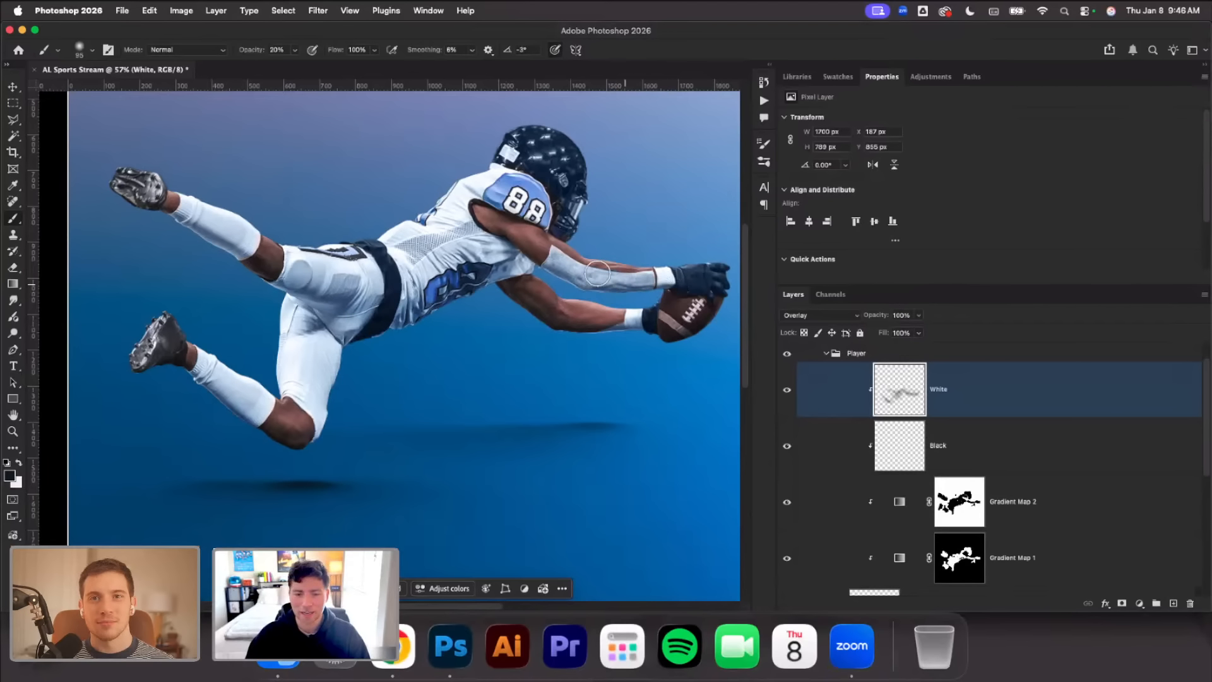
left_click_drag(502, 216, 550, 240)
scroll(556, 189, "up", 3)
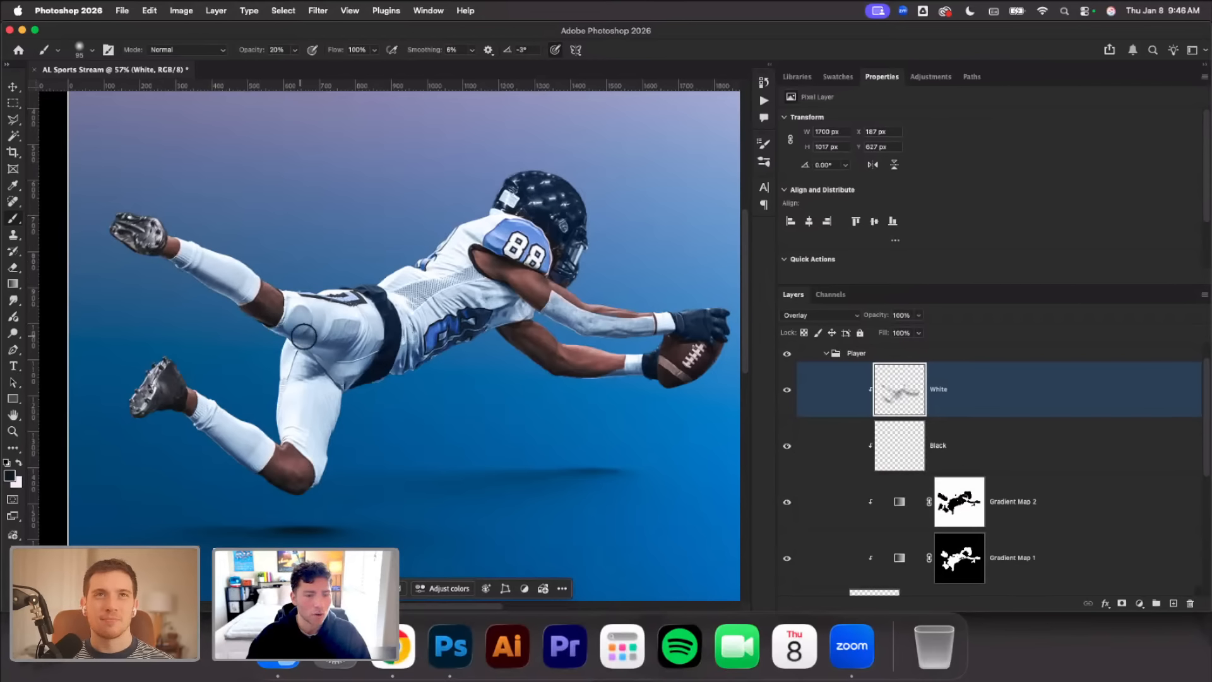
scroll(432, 392, "down", 1)
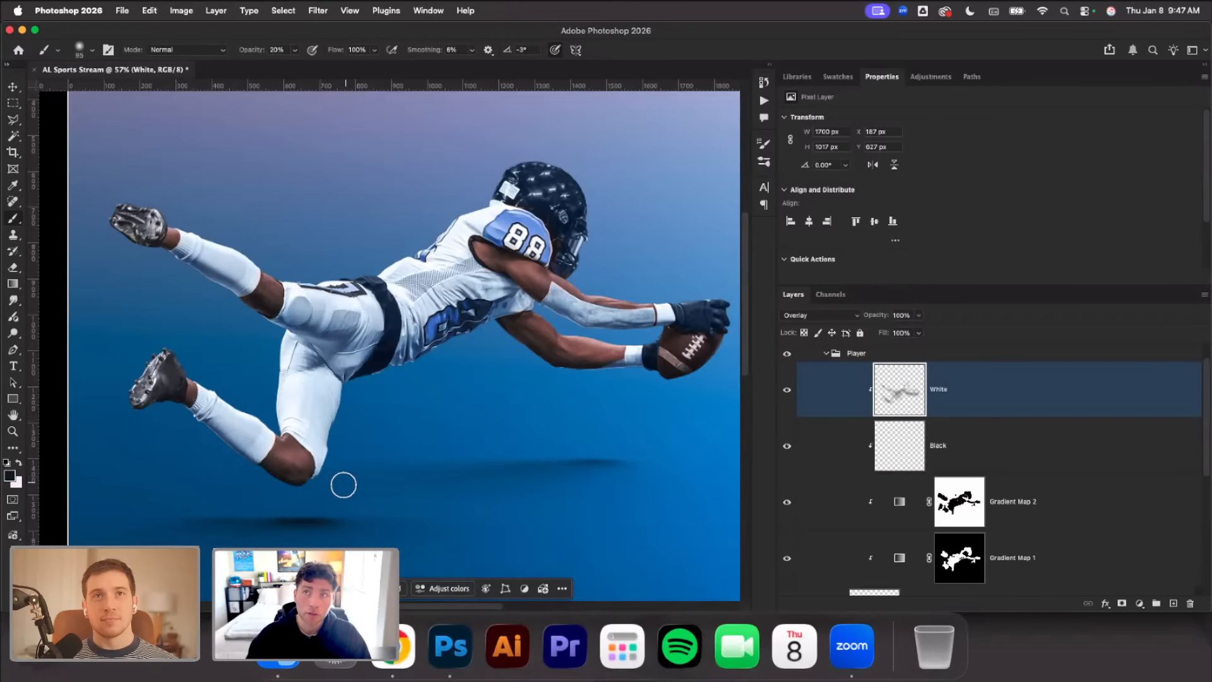
Swap the names of the two Overlay layers, renaming the painted upper layer Black and the empty lower one White
right_click(360, 420)
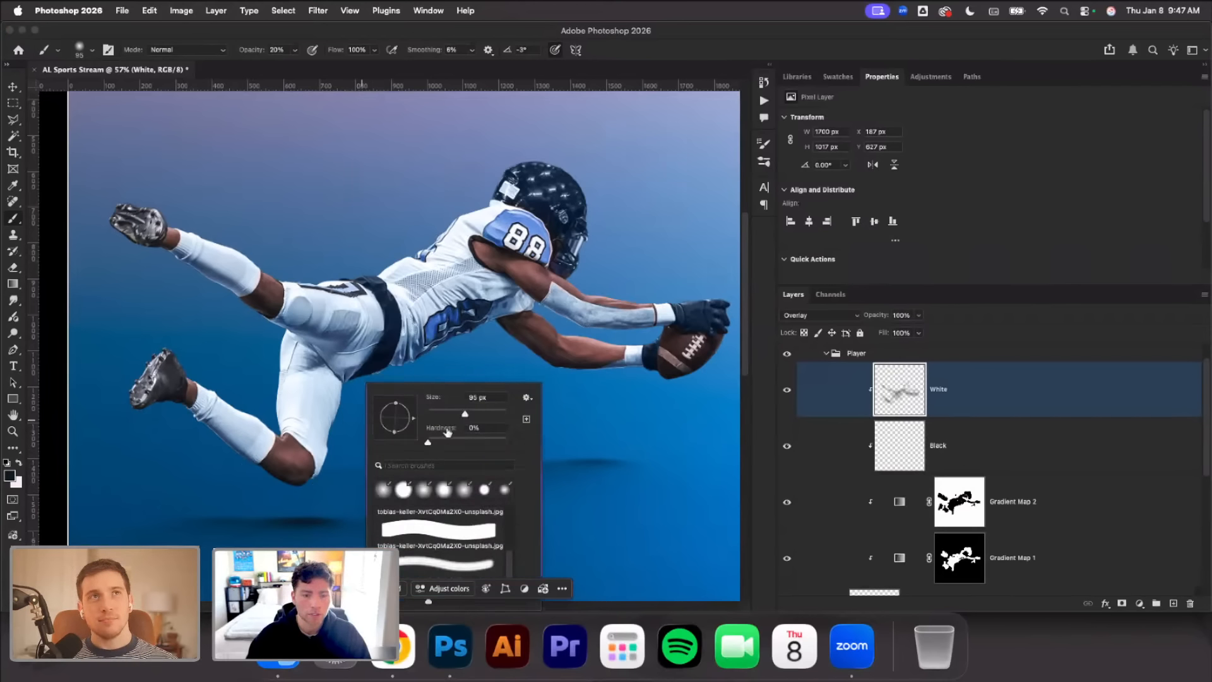
double_click(938, 391)
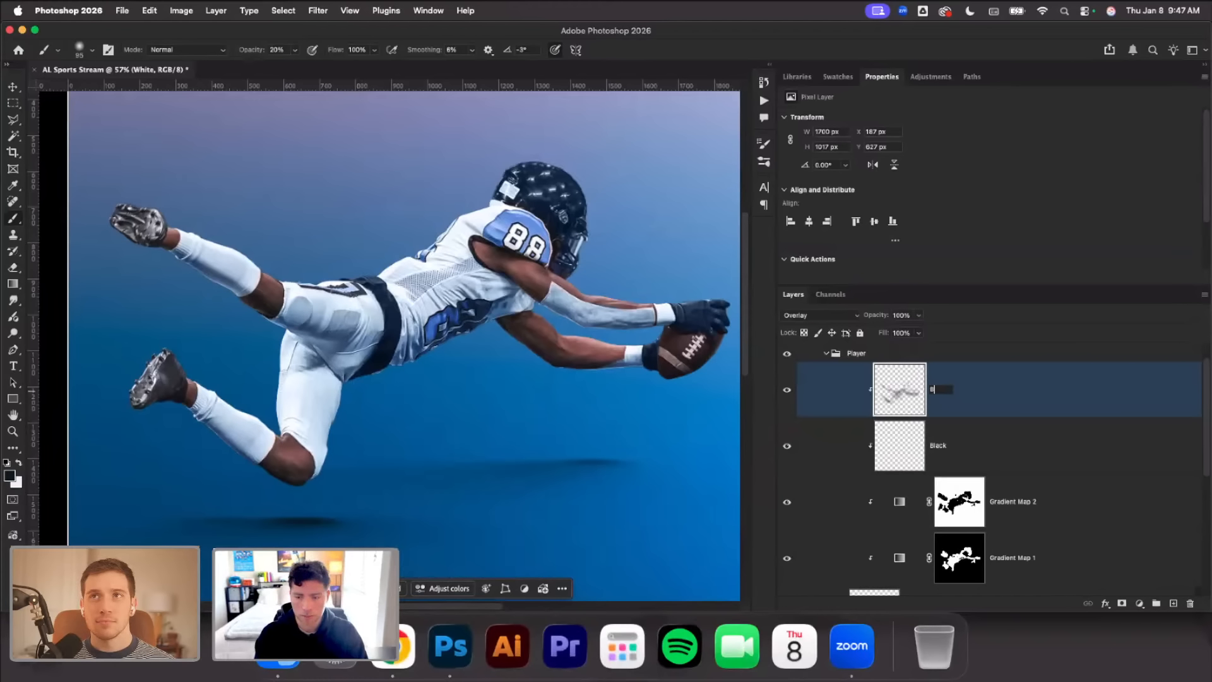
left_click(960, 441)
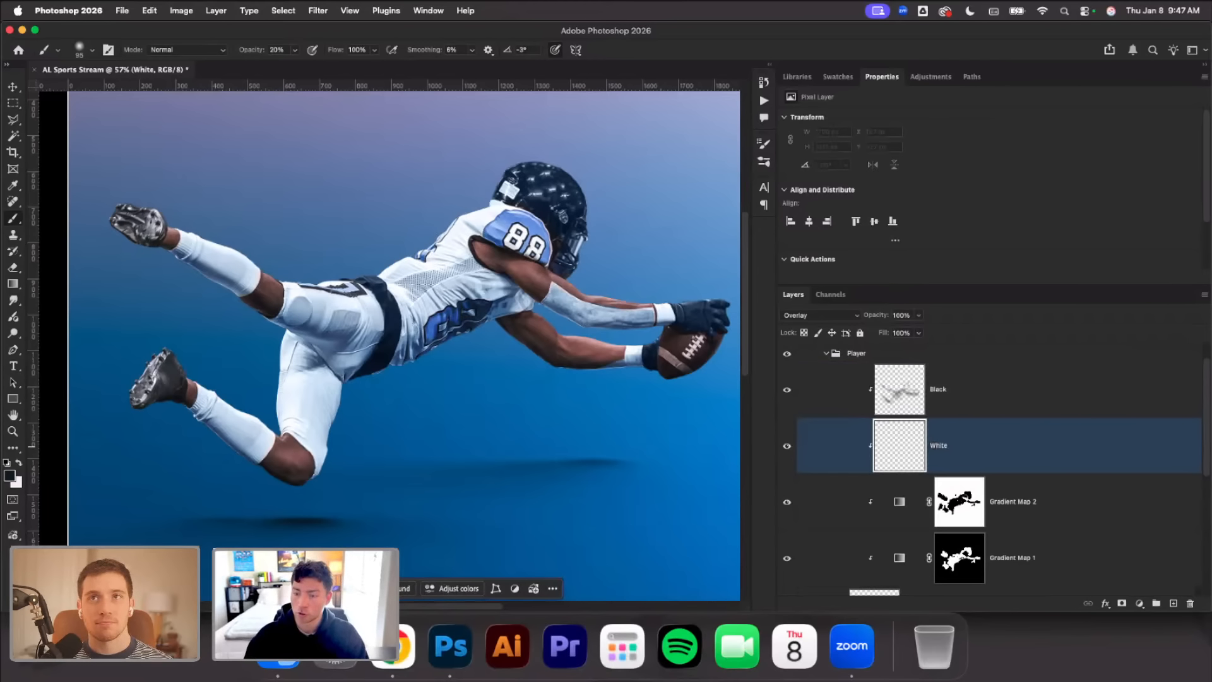
Swap the foreground to white and brush soft highlights over the player's helmet, back and raised leg on the White layer at 236 px
left_click(17, 466)
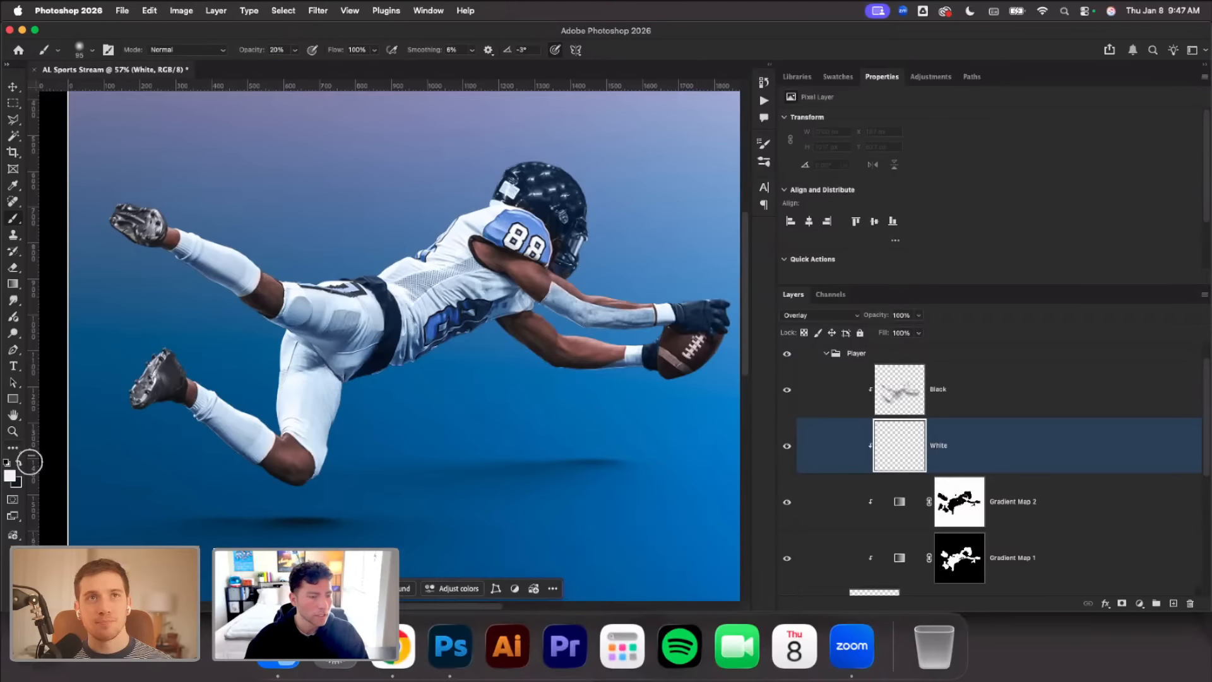
right_click(297, 316)
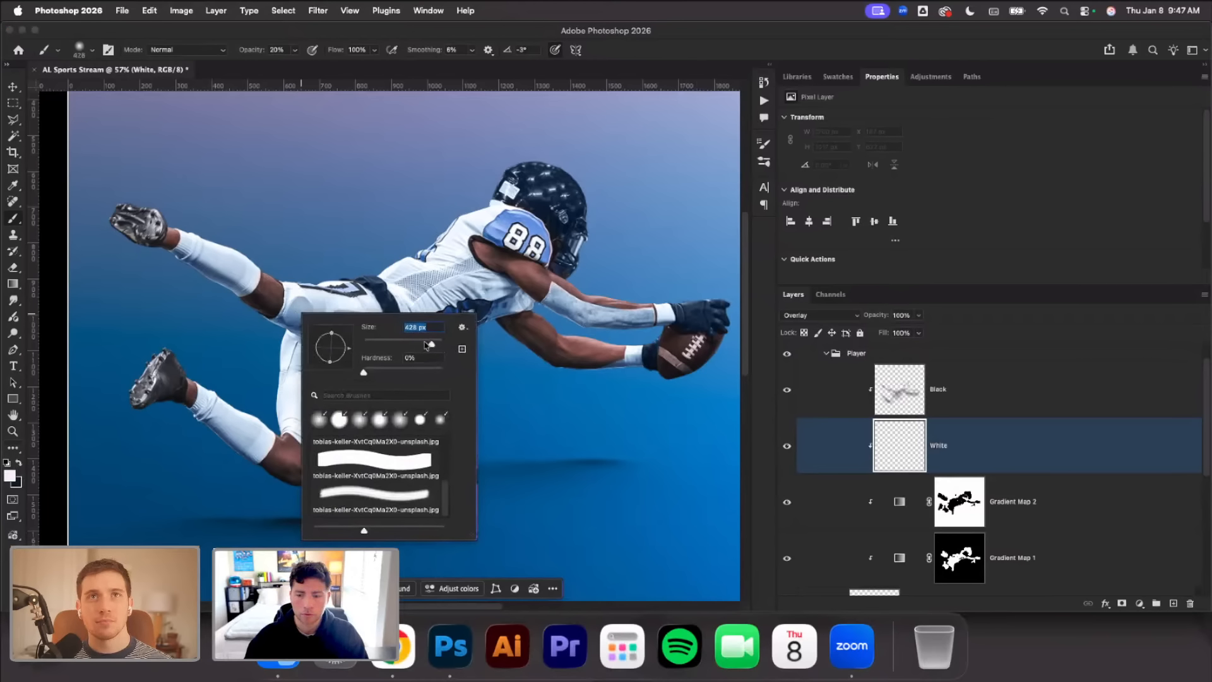
left_click_drag(427, 344, 420, 344)
scroll(466, 190, "up", 2)
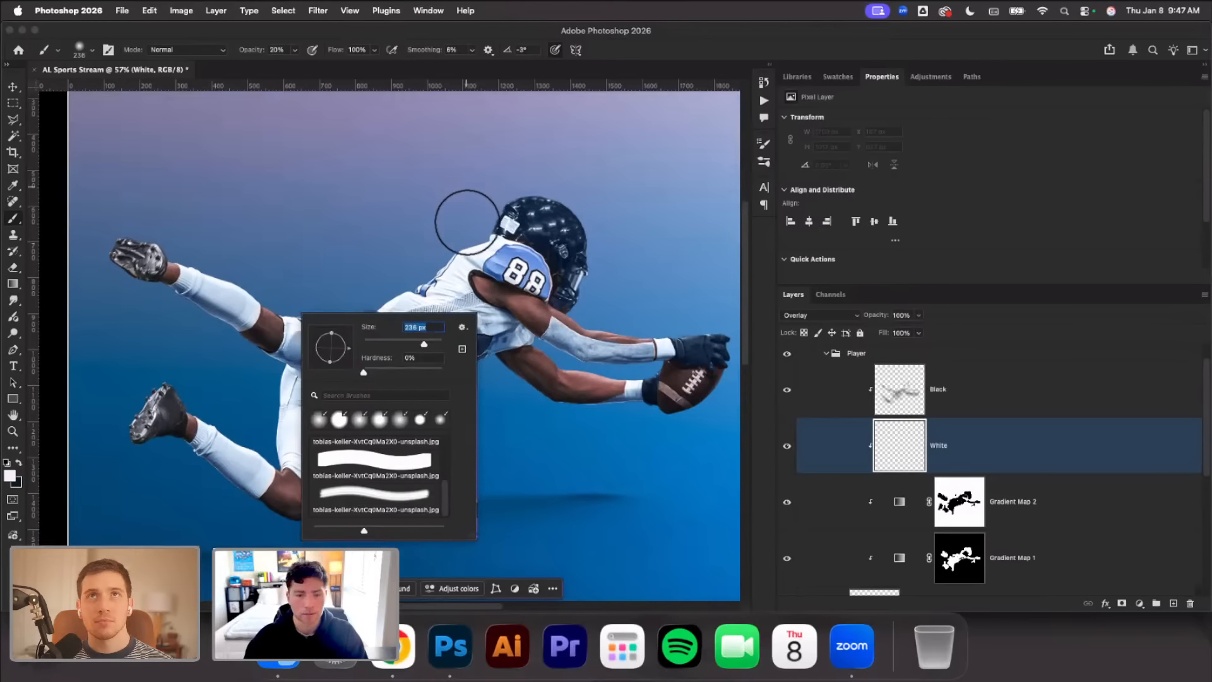
key("Return")
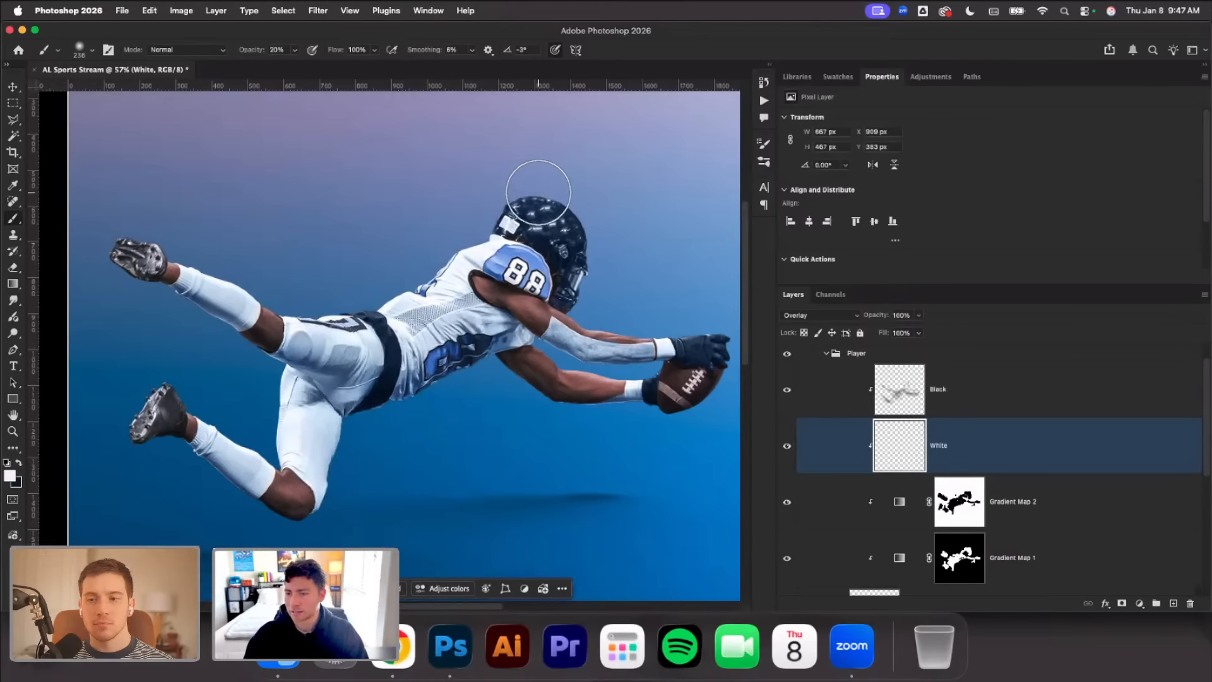
mouse_move(419, 263)
left_mouse_down()
mouse_move(337, 295)
mouse_move(170, 233)
mouse_move(306, 279)
left_mouse_up()
Reduce the brush to 55 px and paint white highlights along the upper edges of both arms and the gloves
right_click(669, 292)
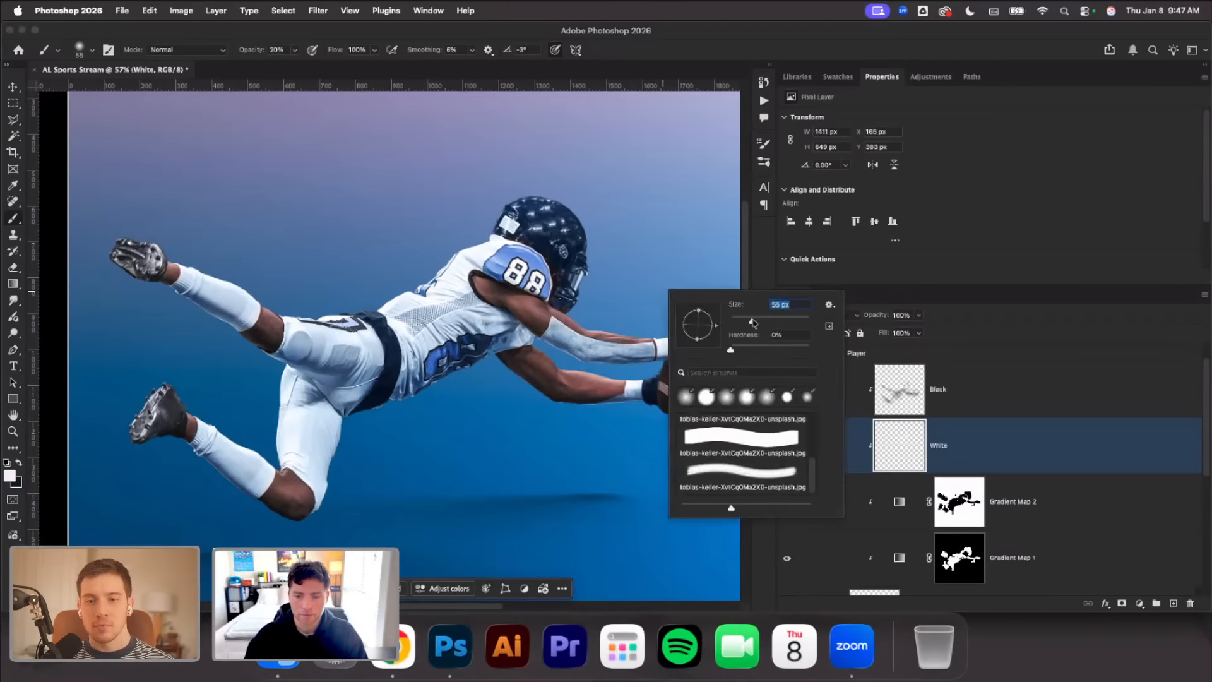
scroll(577, 303, "up", 4)
scroll(555, 300, "right", 3)
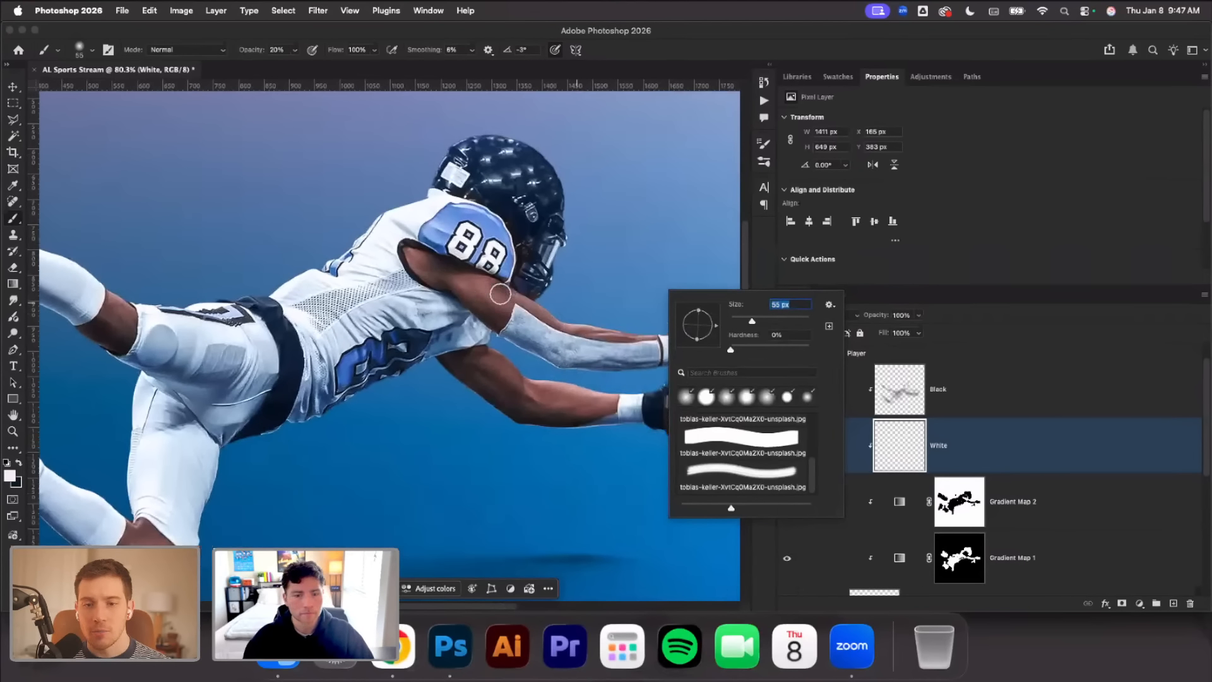
left_click(502, 299)
mouse_move(538, 306)
left_mouse_down()
mouse_move(578, 335)
mouse_move(567, 326)
mouse_move(715, 337)
left_mouse_up()
scroll(696, 332, "right", 3)
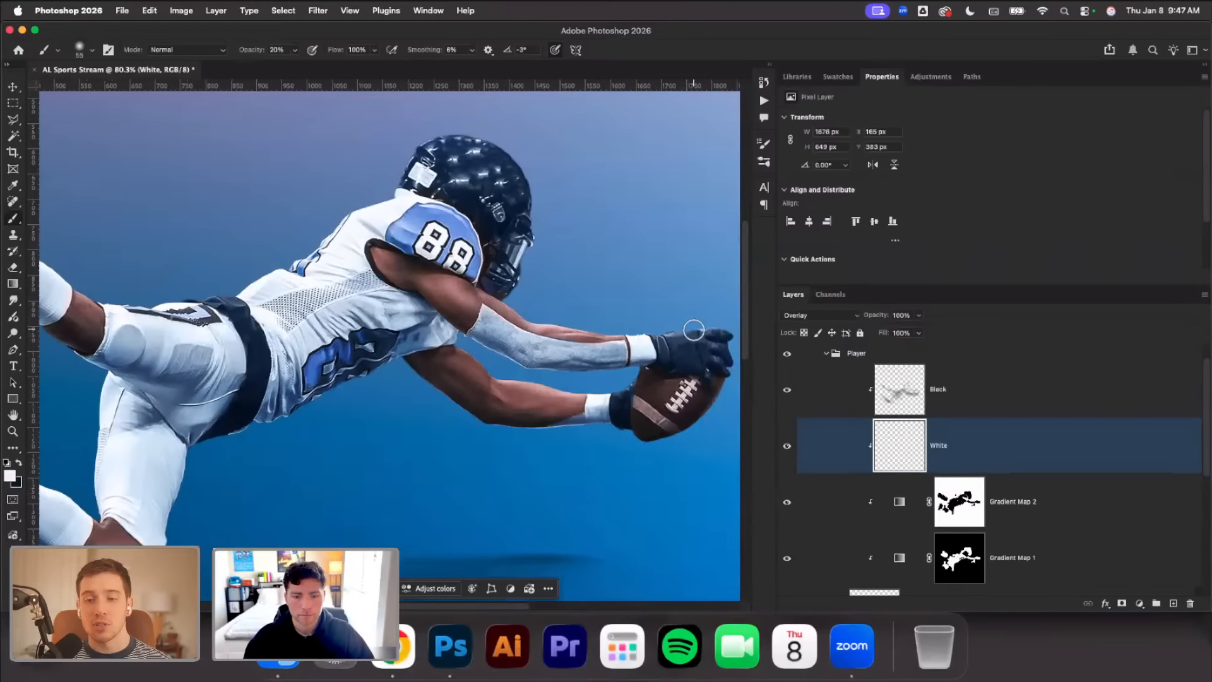
left_click_drag(622, 328, 642, 333)
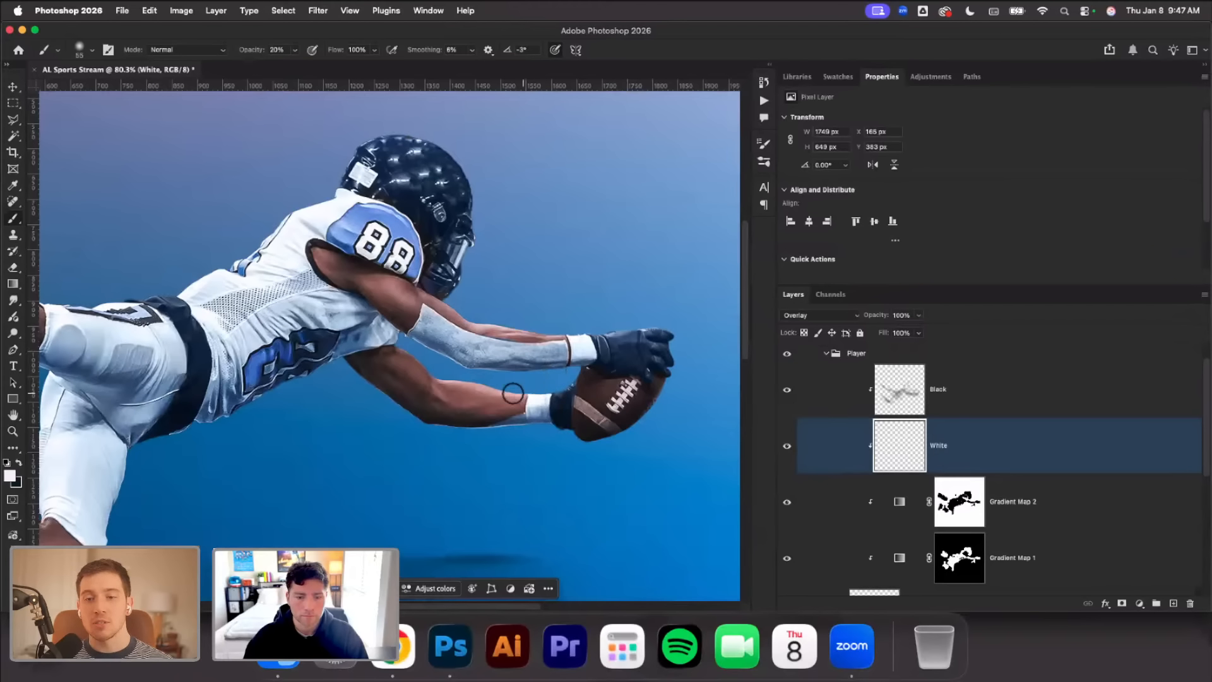
mouse_move(513, 393)
left_mouse_down()
mouse_move(415, 366)
mouse_move(514, 390)
left_mouse_up()
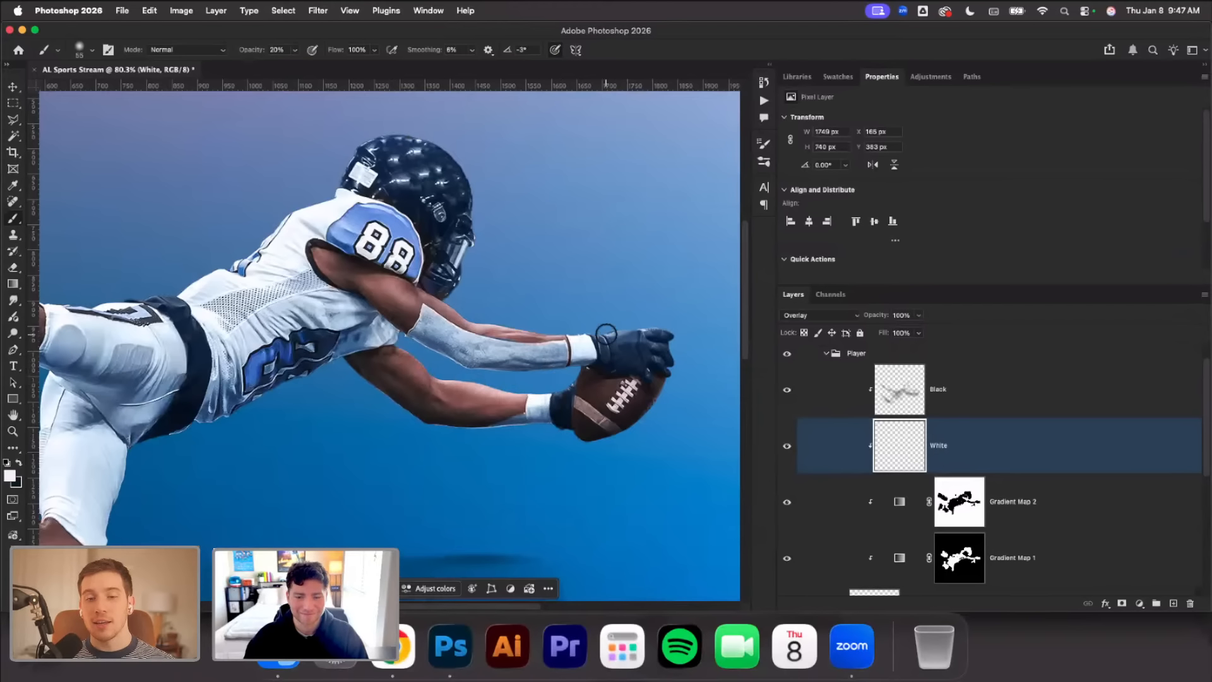
Brush white highlights onto the player's legs, including the bent knee and thigh
scroll(468, 328, "left", 8)
scroll(464, 329, "down", 2)
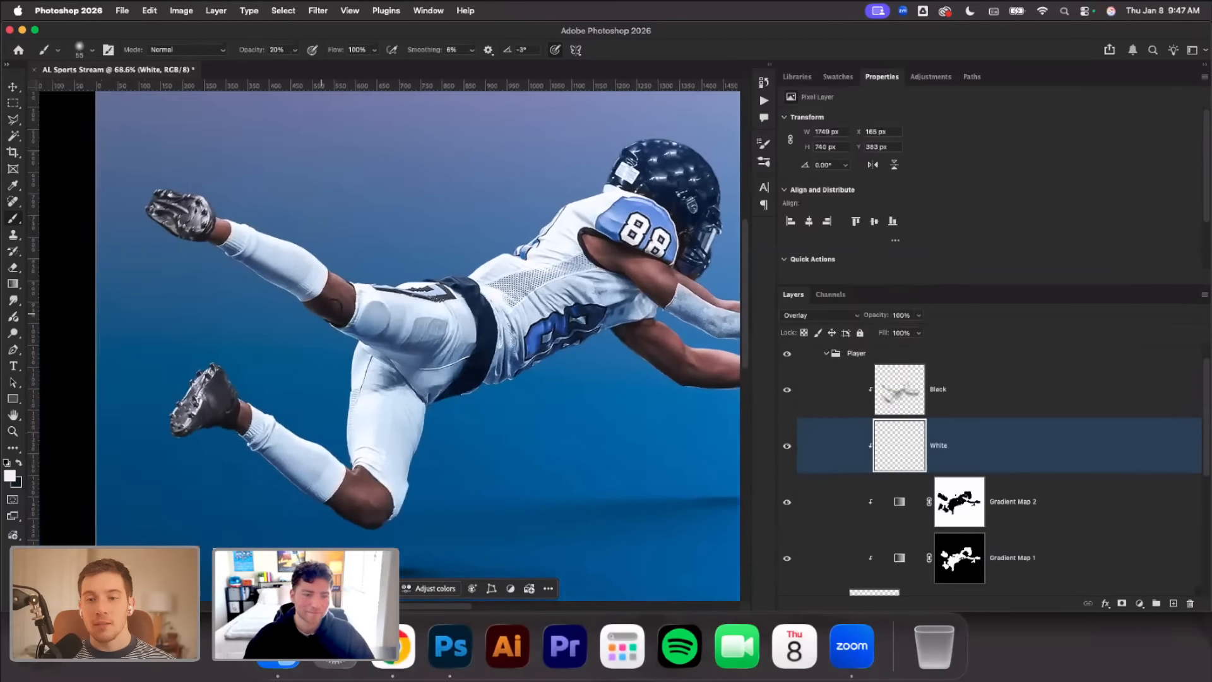
scroll(334, 308, "left", 1)
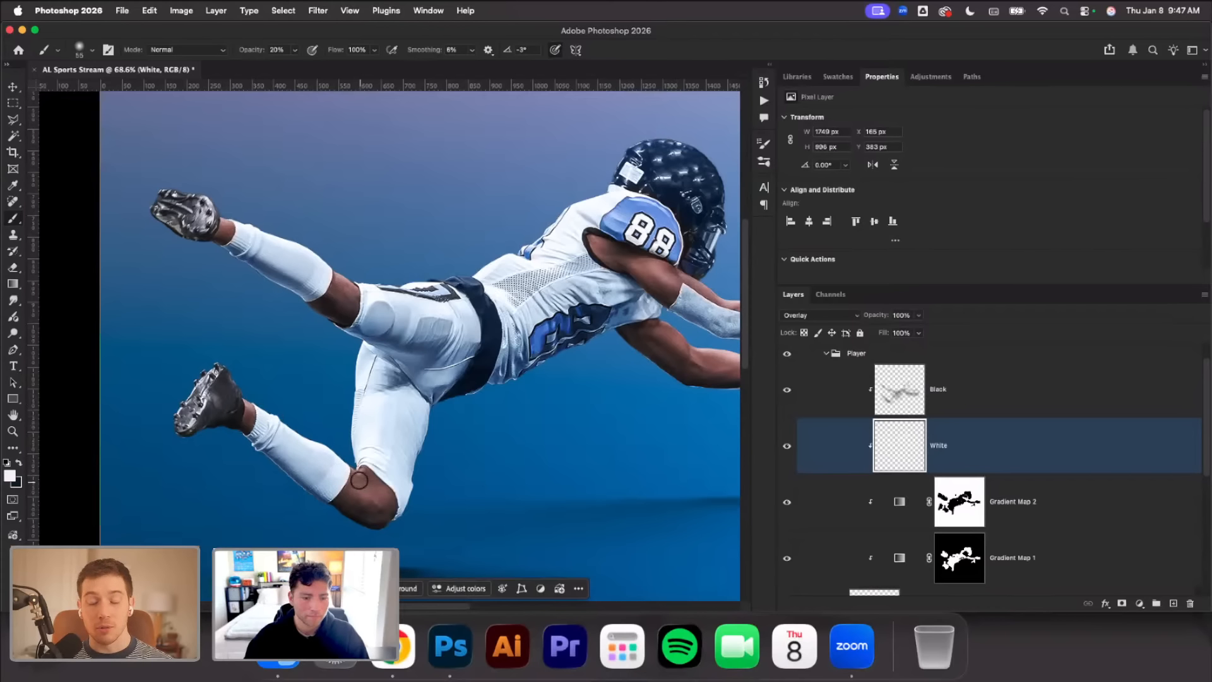
left_click_drag(359, 480, 357, 370)
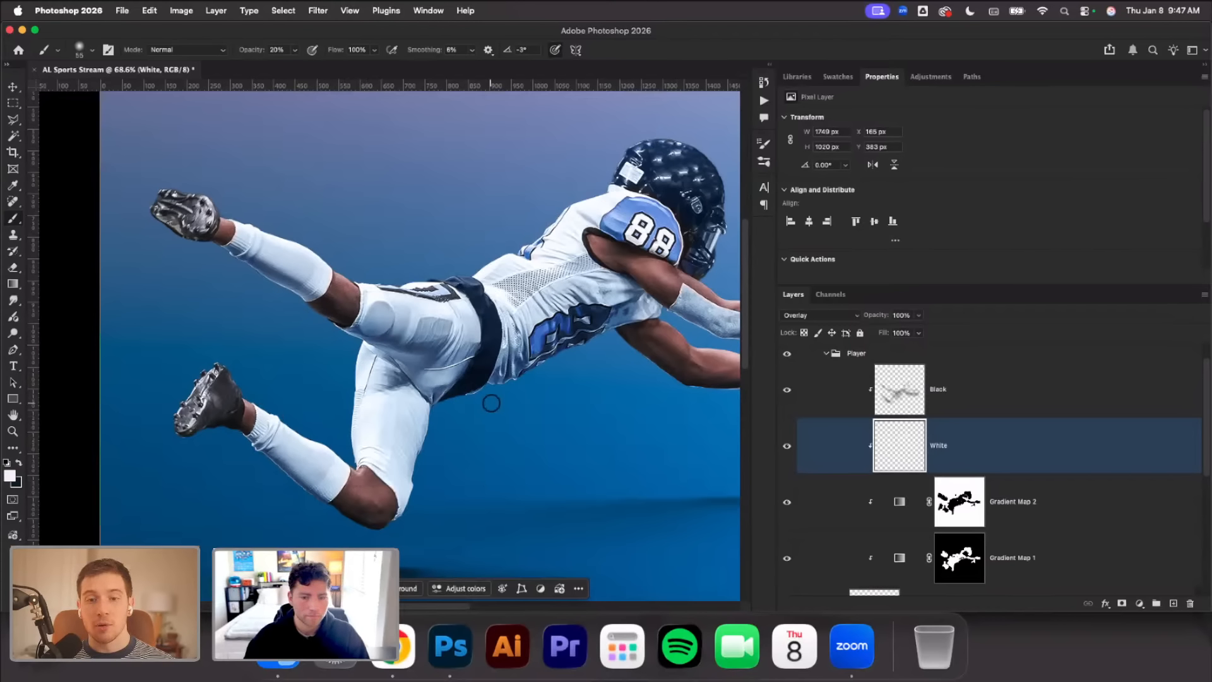
Add a new clipped layer above the Black layer and name it Rim Light
scroll(524, 390, "down", 3)
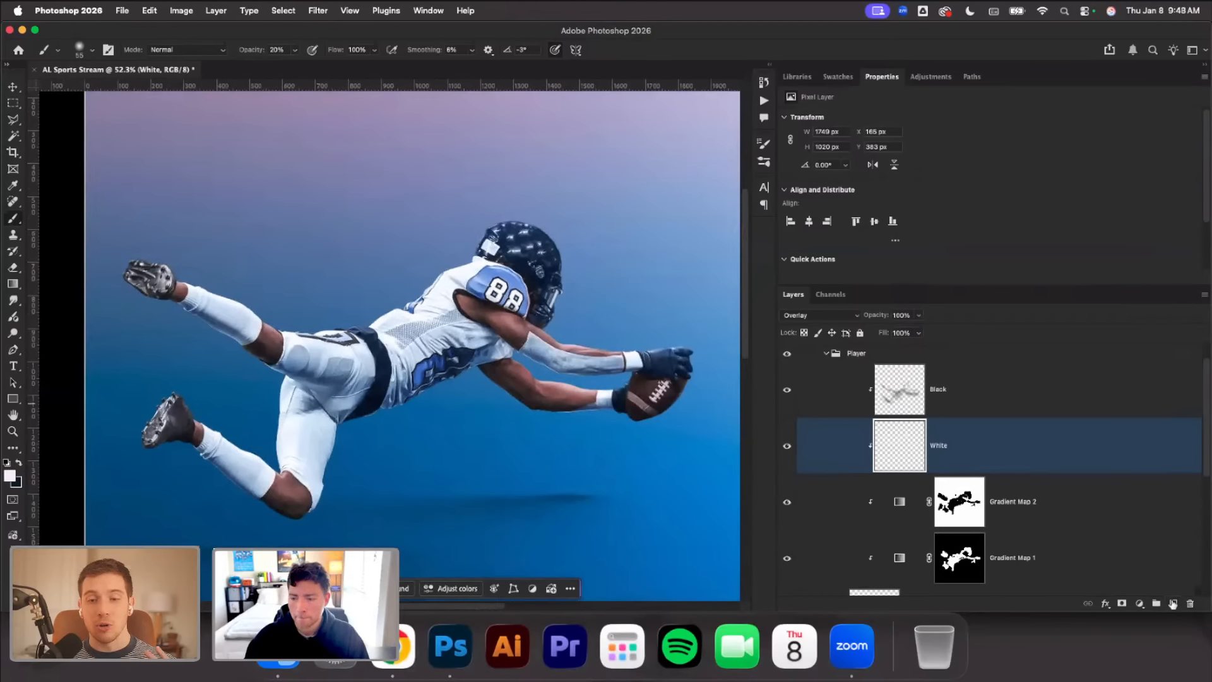
left_click(1175, 604)
left_click_drag(979, 445, 928, 396)
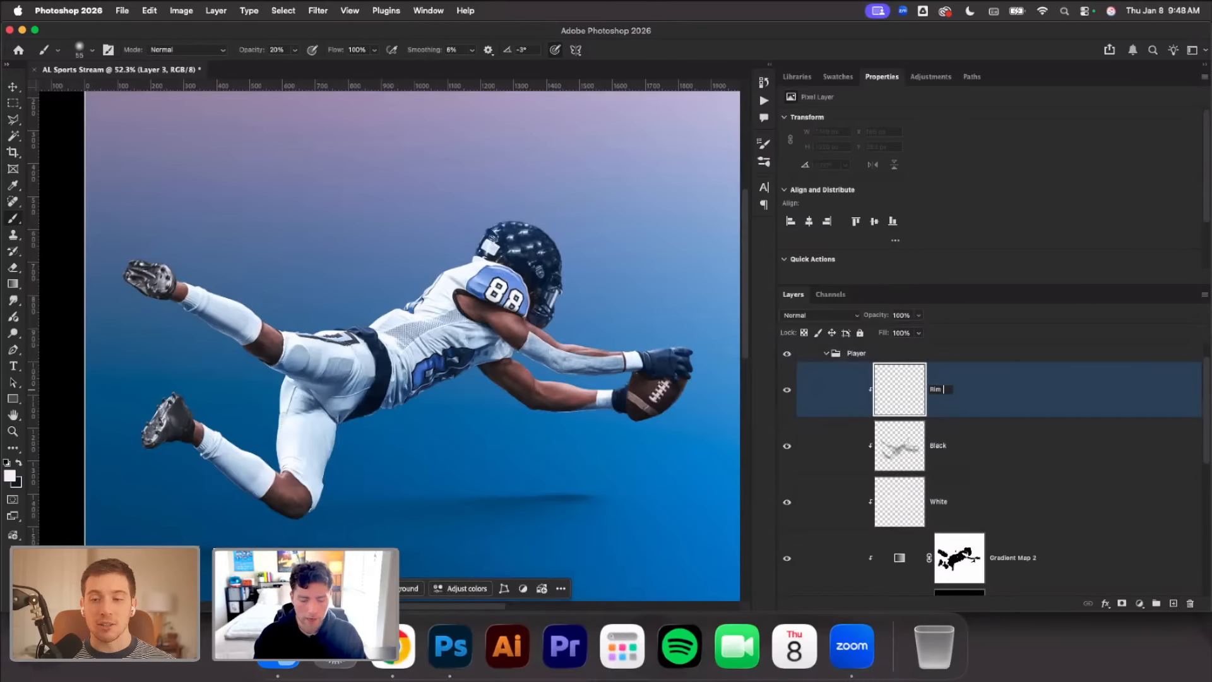
type("Light")
key("Return")
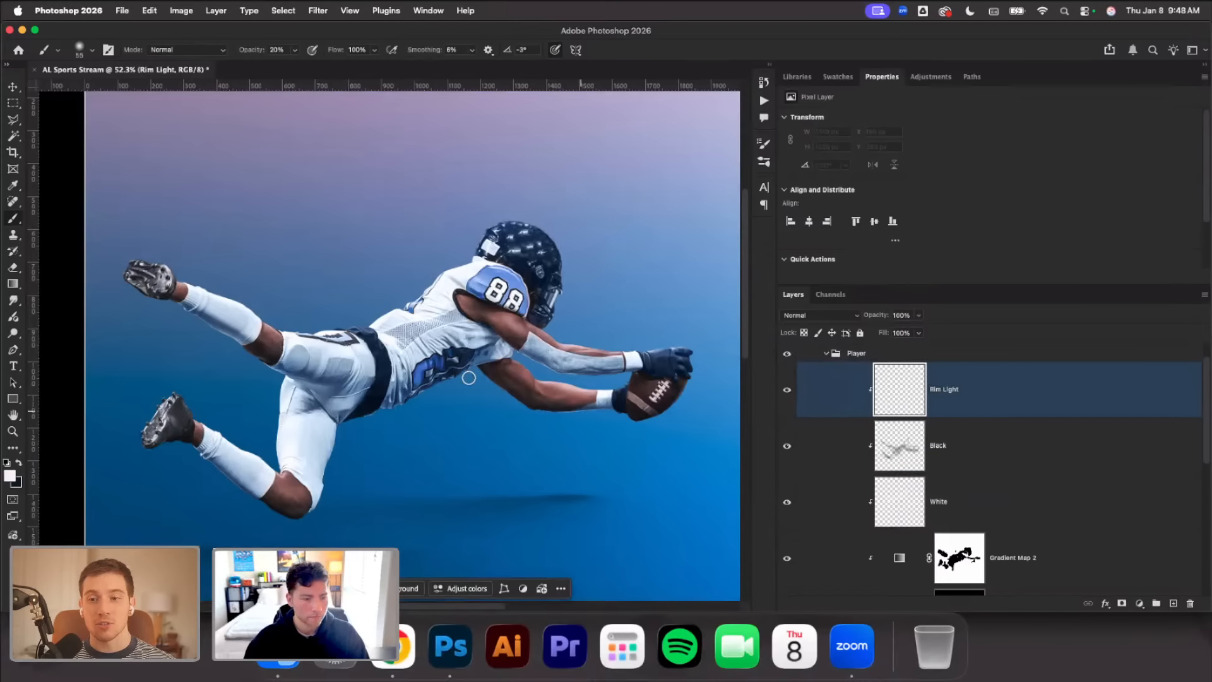
Set the brush to 38 px and 100% opacity for painting the rim light along the raised leg
right_click(358, 255)
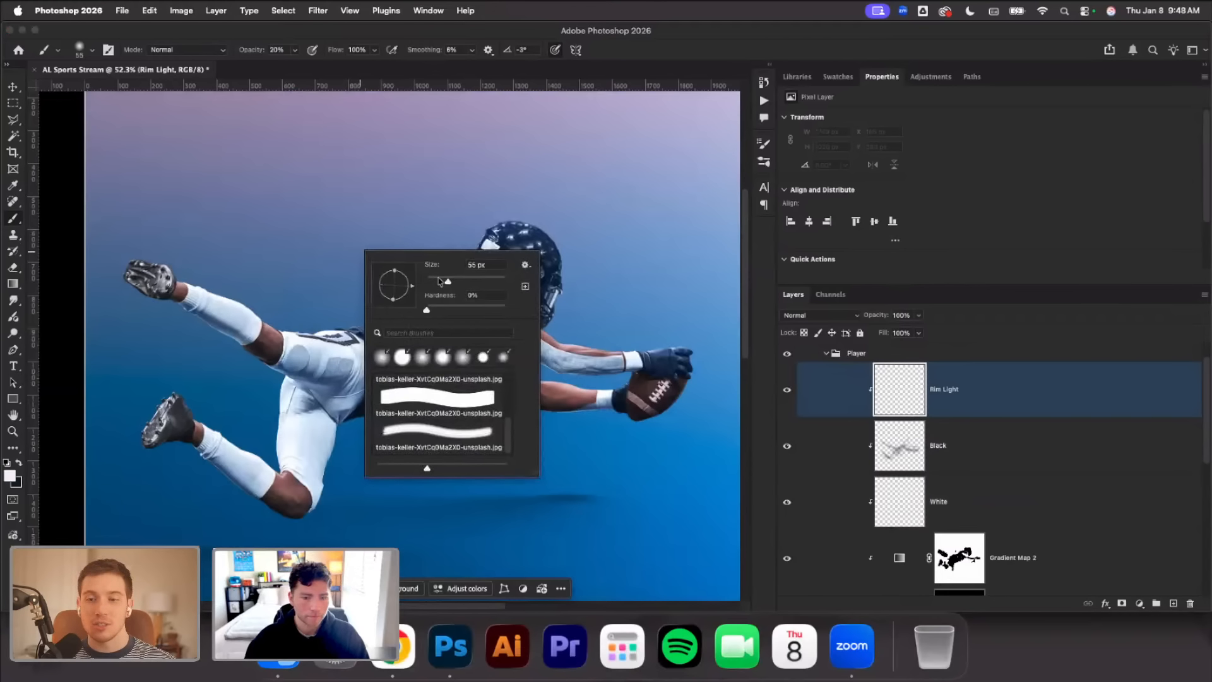
scroll(262, 313, "up", 2)
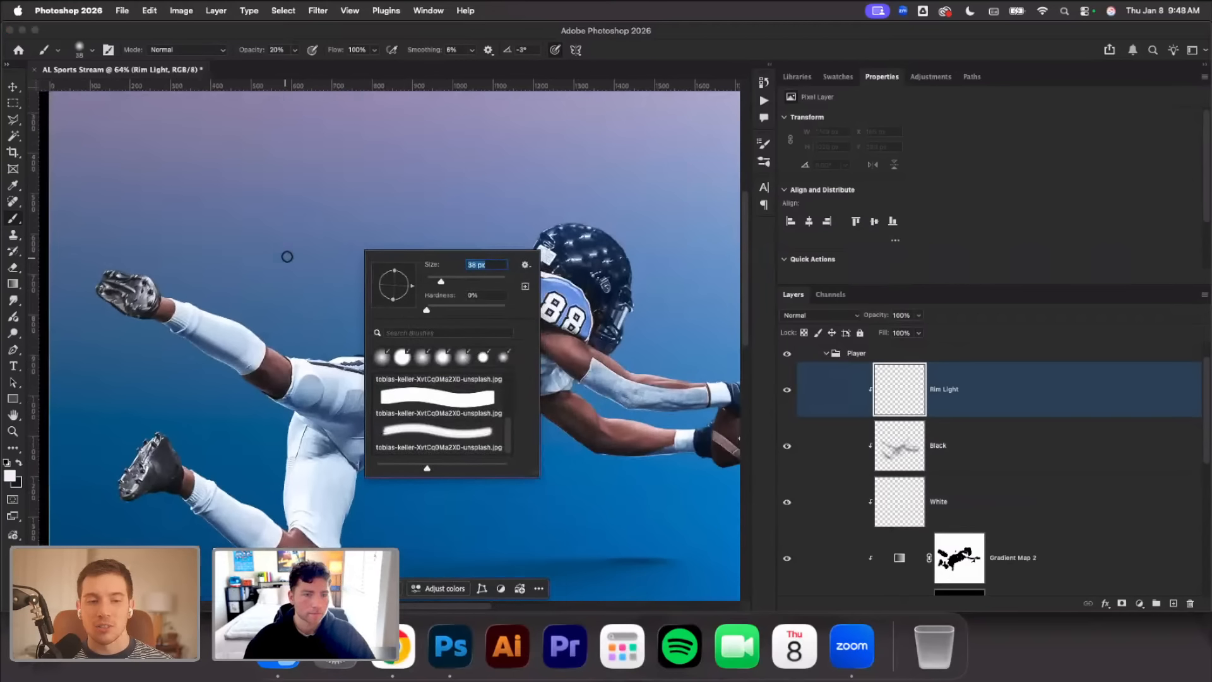
left_click_drag(252, 51, 281, 54)
scroll(263, 291, "up", 4)
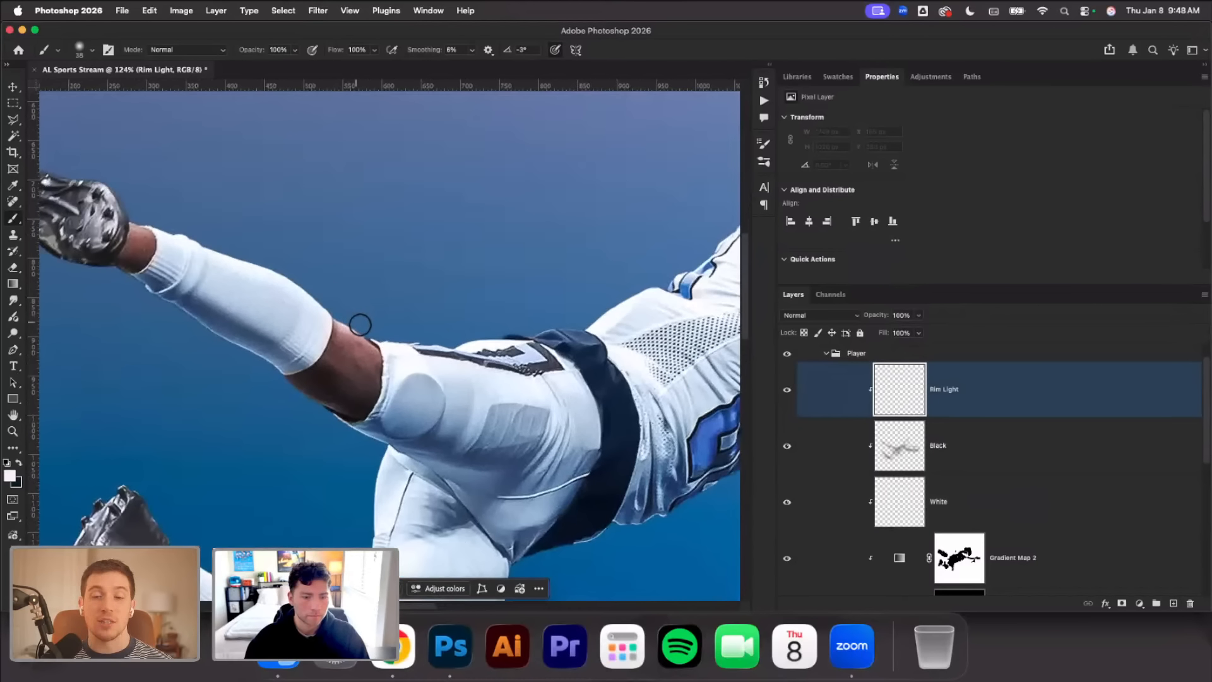
Undo the first rim-light strokes and set the foreground colour to pure white (ffffff)
right_click(375, 312)
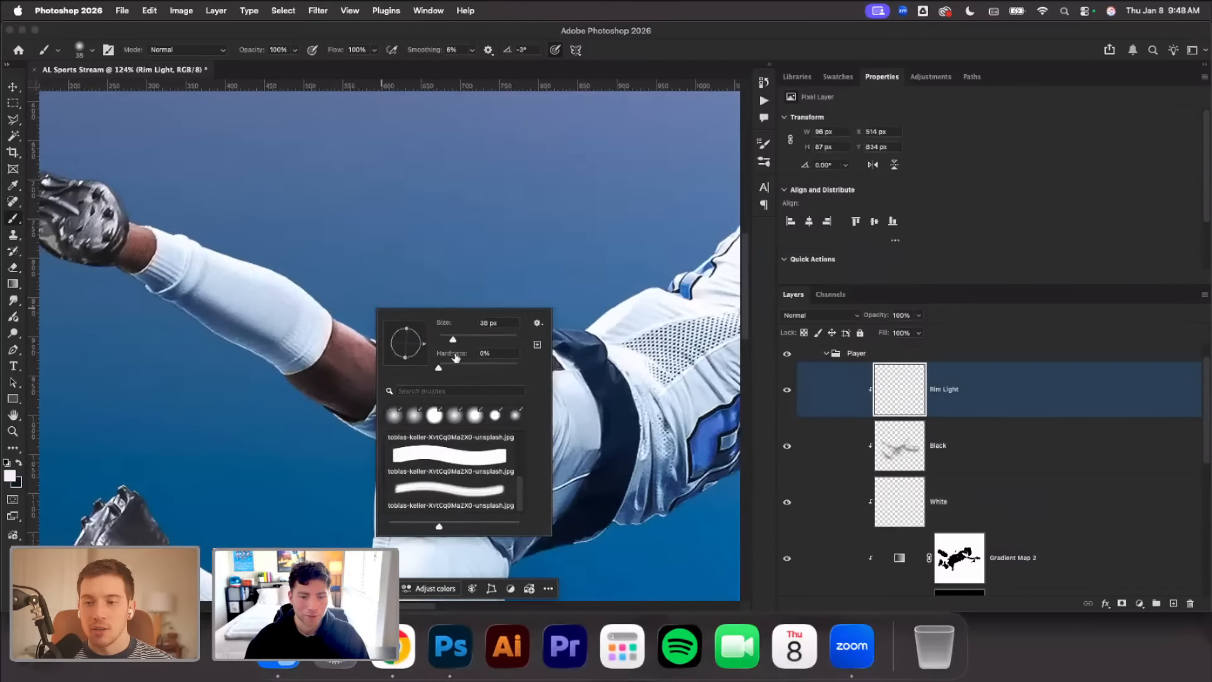
key("Return")
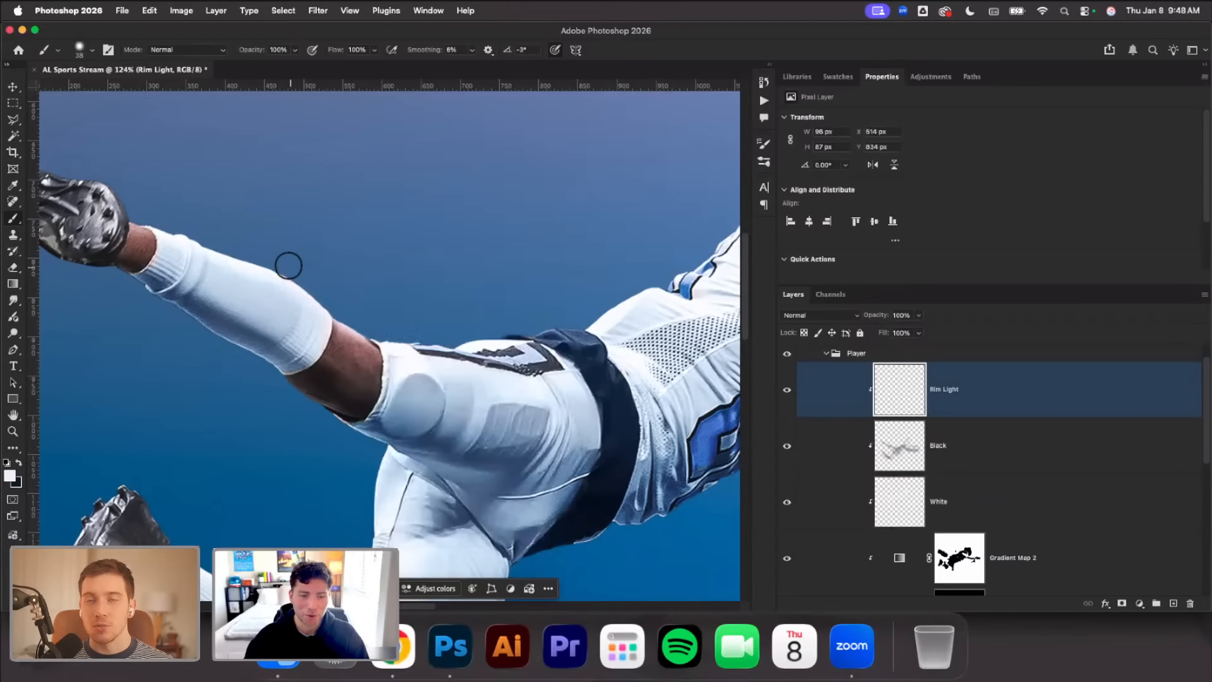
key("super+z")
key("super+z")
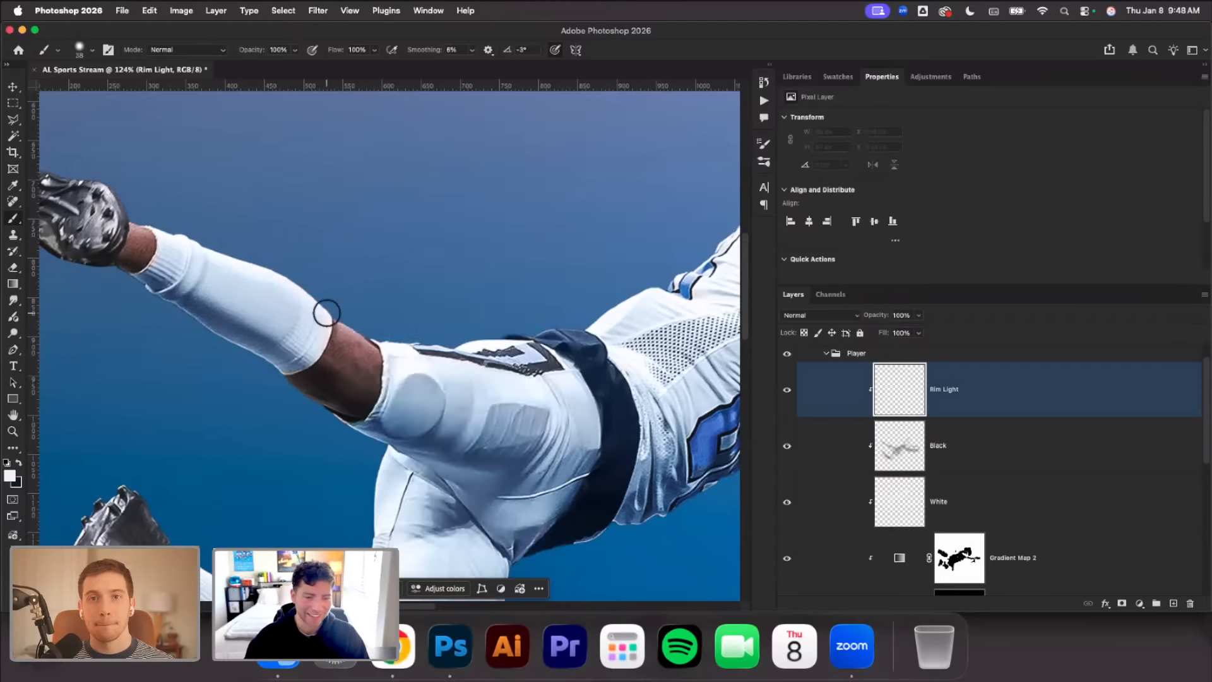
left_click(10, 476)
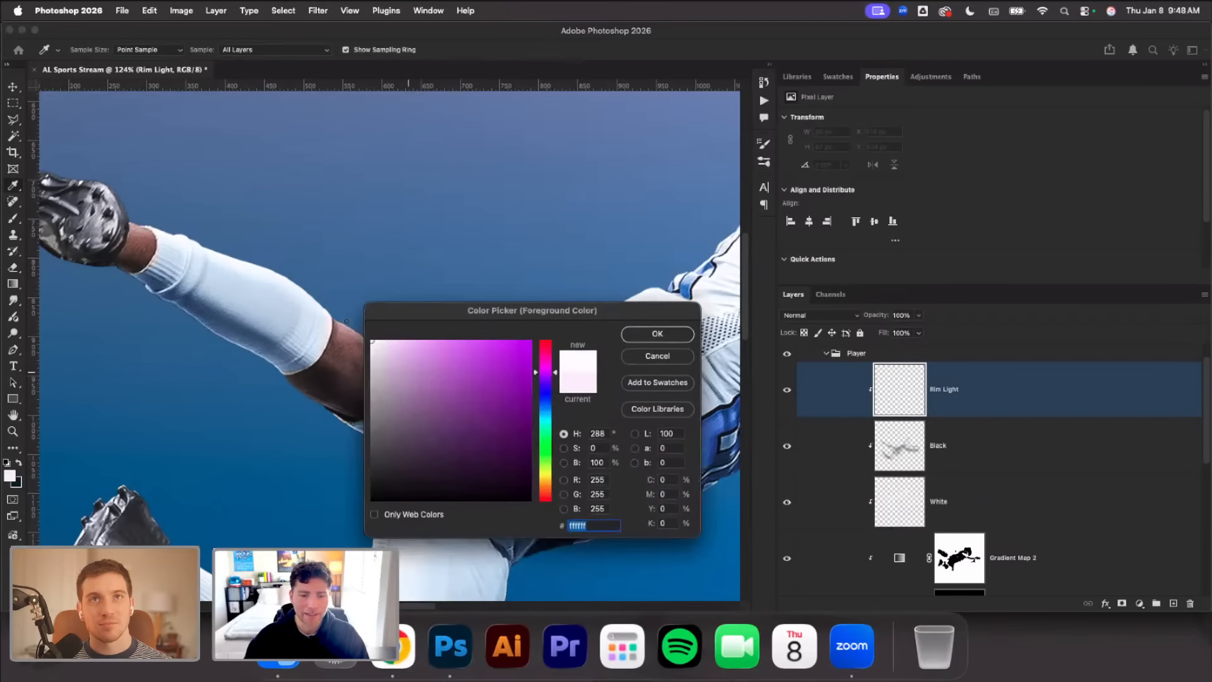
left_click(652, 334)
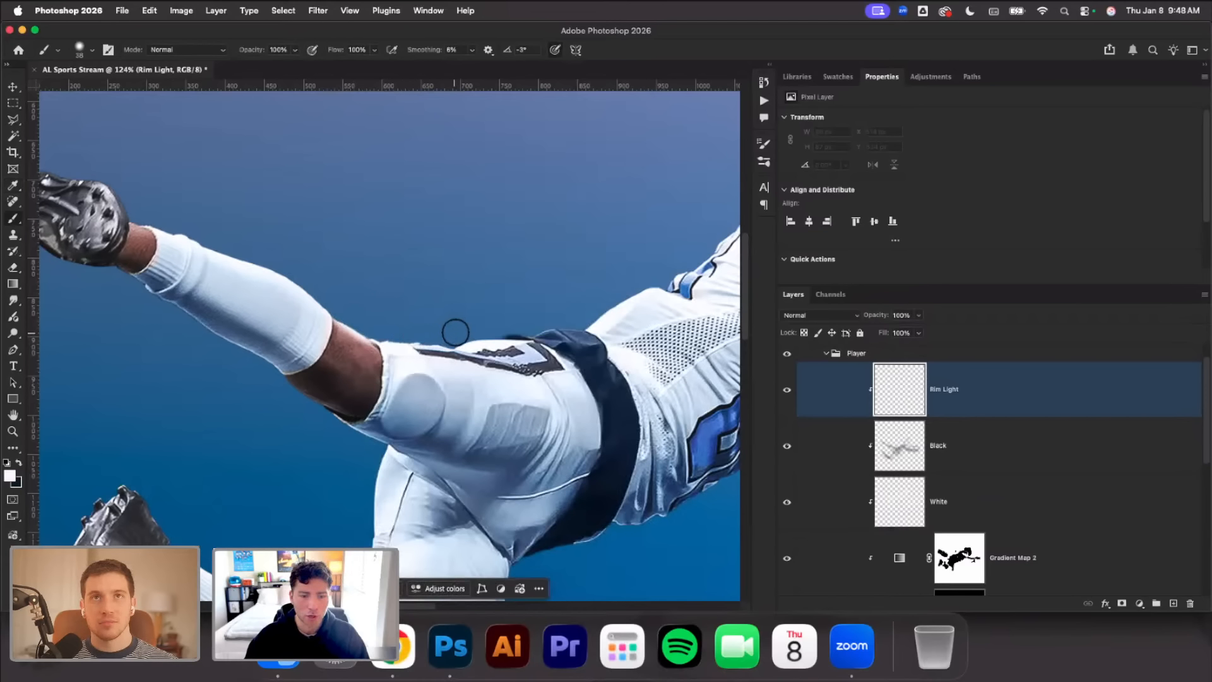
Paint a white rim light along the player's upper outline from the front thigh over the waist and back to the neck
left_click_drag(481, 329, 584, 318)
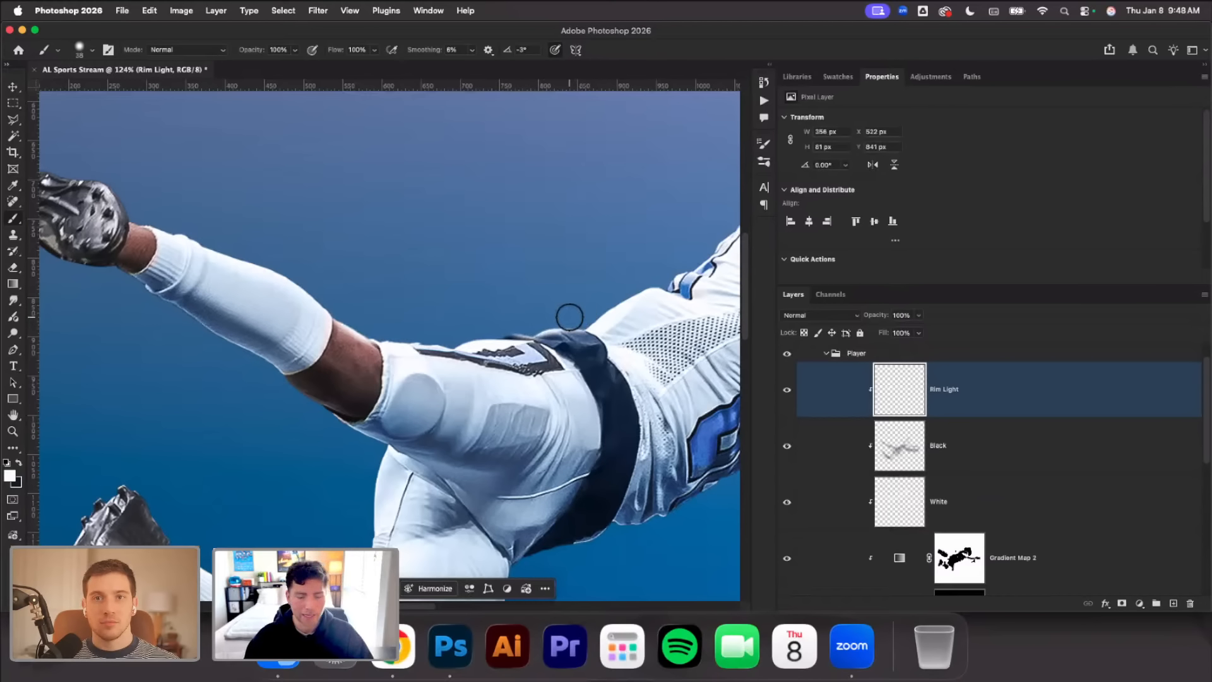
scroll(566, 314, "right", 4)
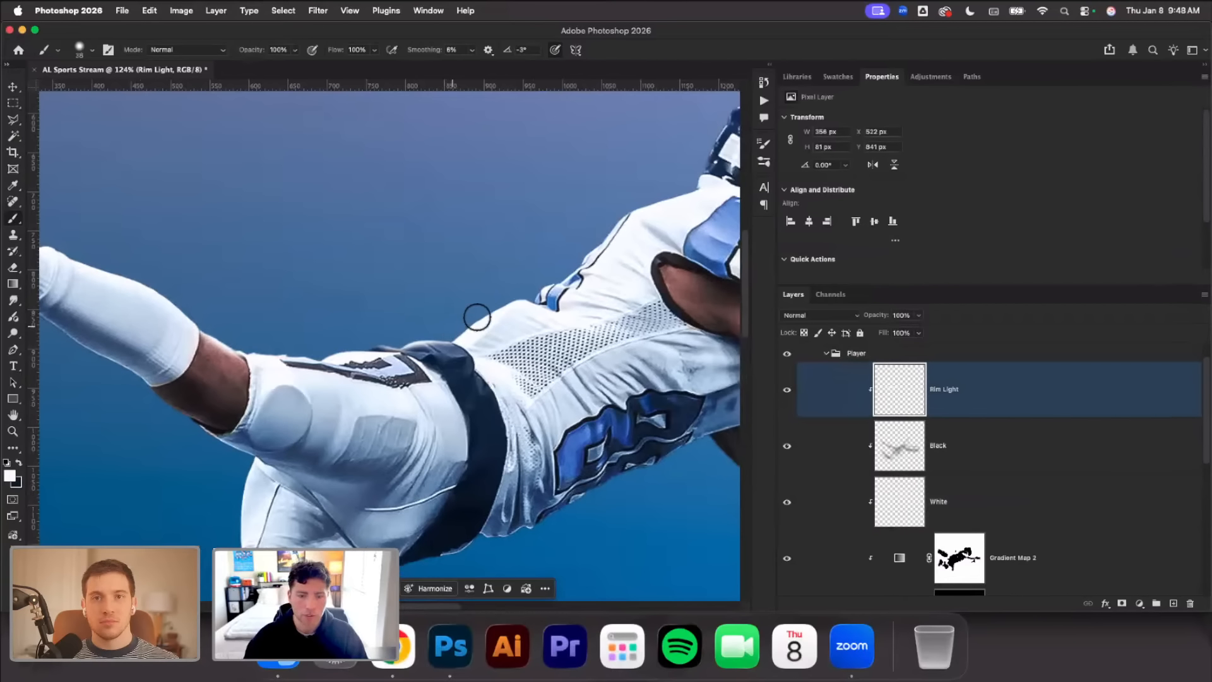
left_click_drag(476, 316, 583, 238)
scroll(577, 239, "right", 3)
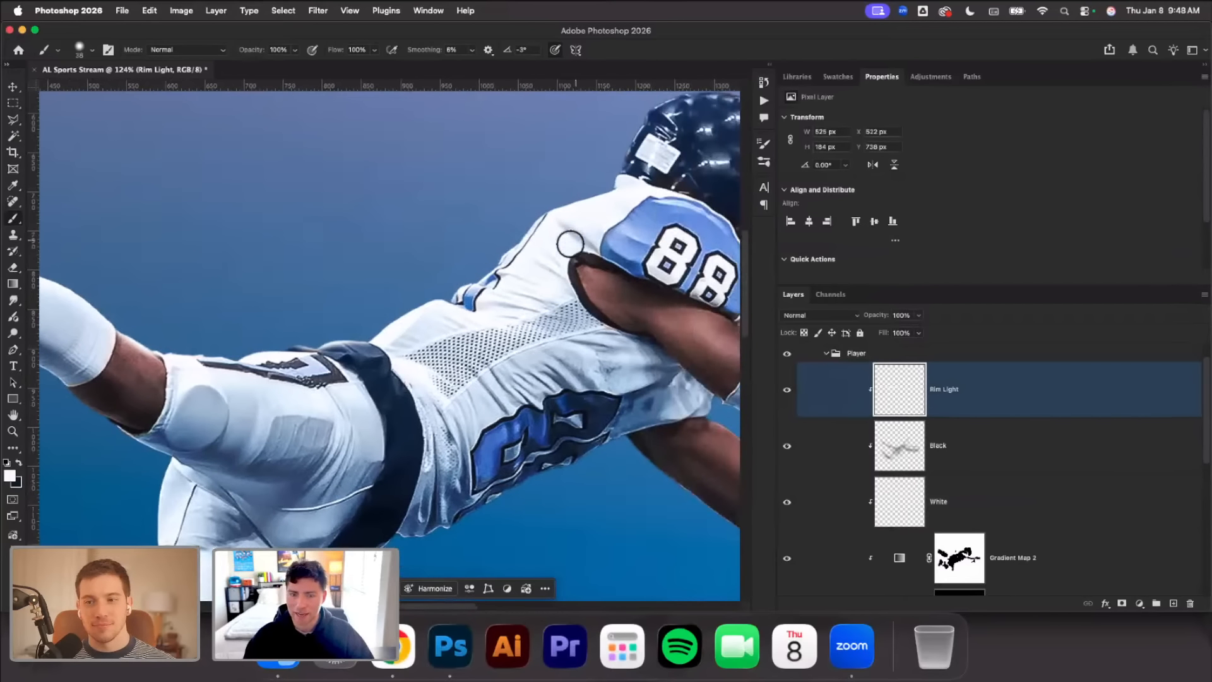
mouse_move(475, 263)
left_mouse_down()
mouse_move(516, 219)
mouse_move(587, 178)
left_mouse_up()
Paint white rim light along the upper edge of the raised leg from the knee over the calf to the ankle
scroll(311, 254, "left", 5)
scroll(311, 258, "left", 2)
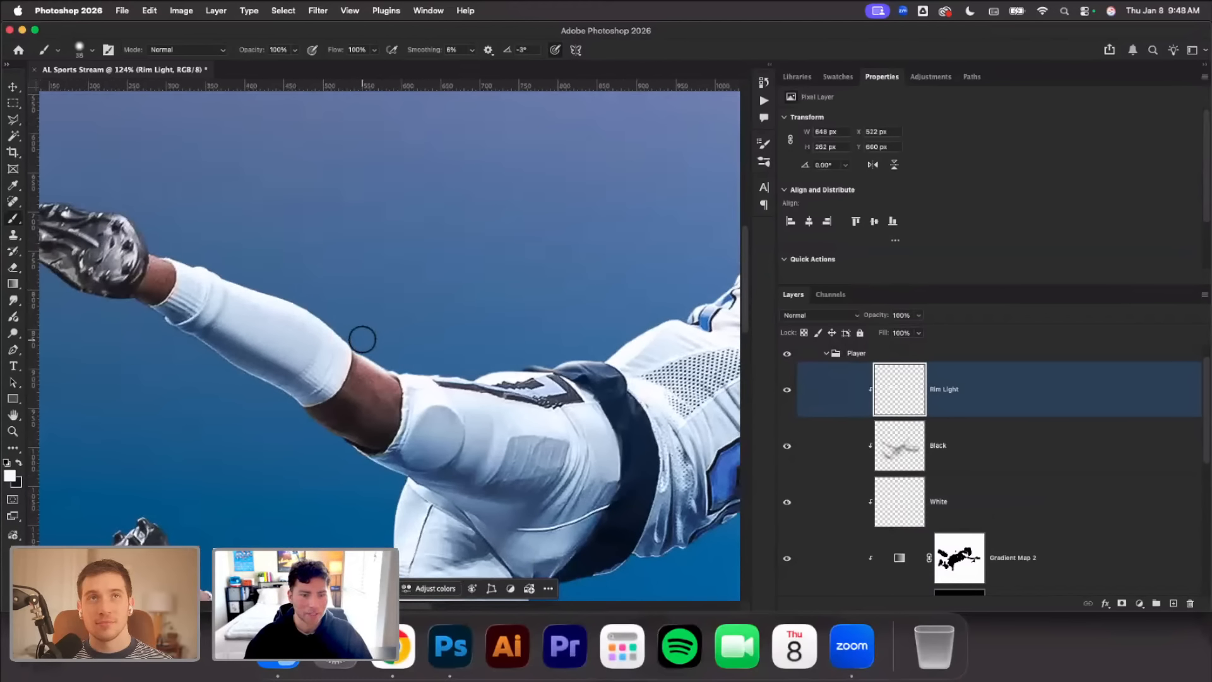
left_click_drag(363, 341, 311, 294)
left_click_drag(180, 249, 162, 246)
Add white rim light along the edges of the lower leg's thigh and sock and on its cleat
scroll(417, 444, "down", 4)
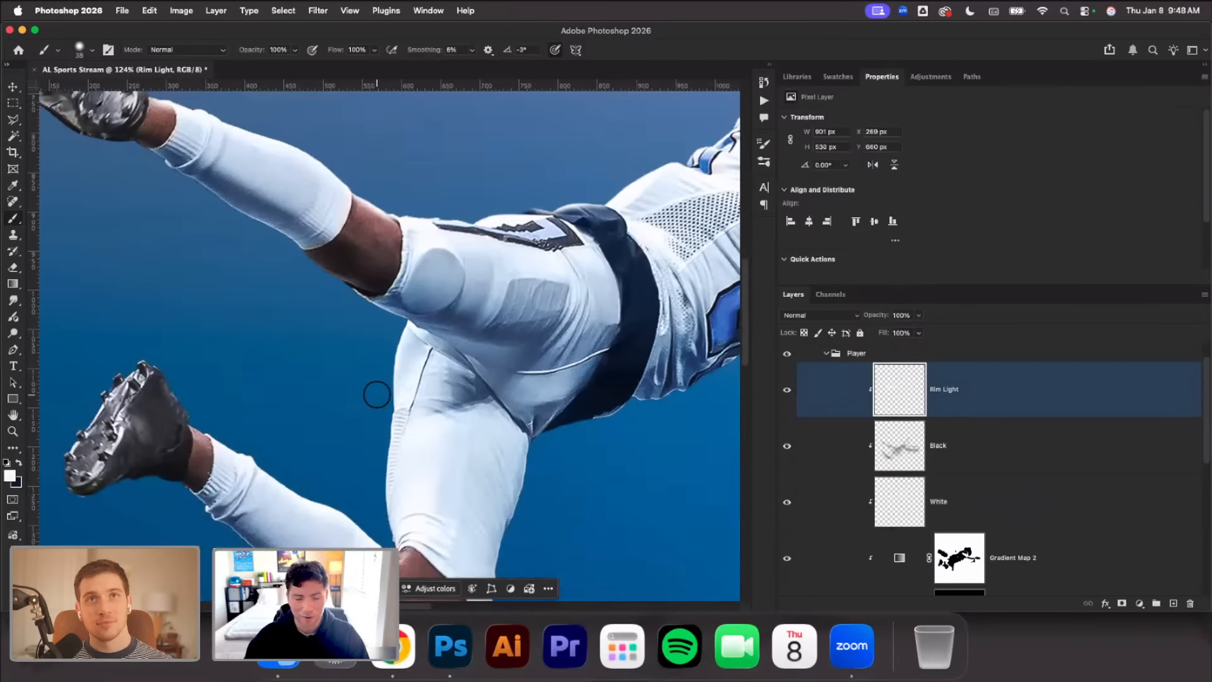
mouse_move(377, 394)
left_mouse_down()
mouse_move(376, 461)
mouse_move(352, 501)
mouse_move(307, 482)
left_mouse_up()
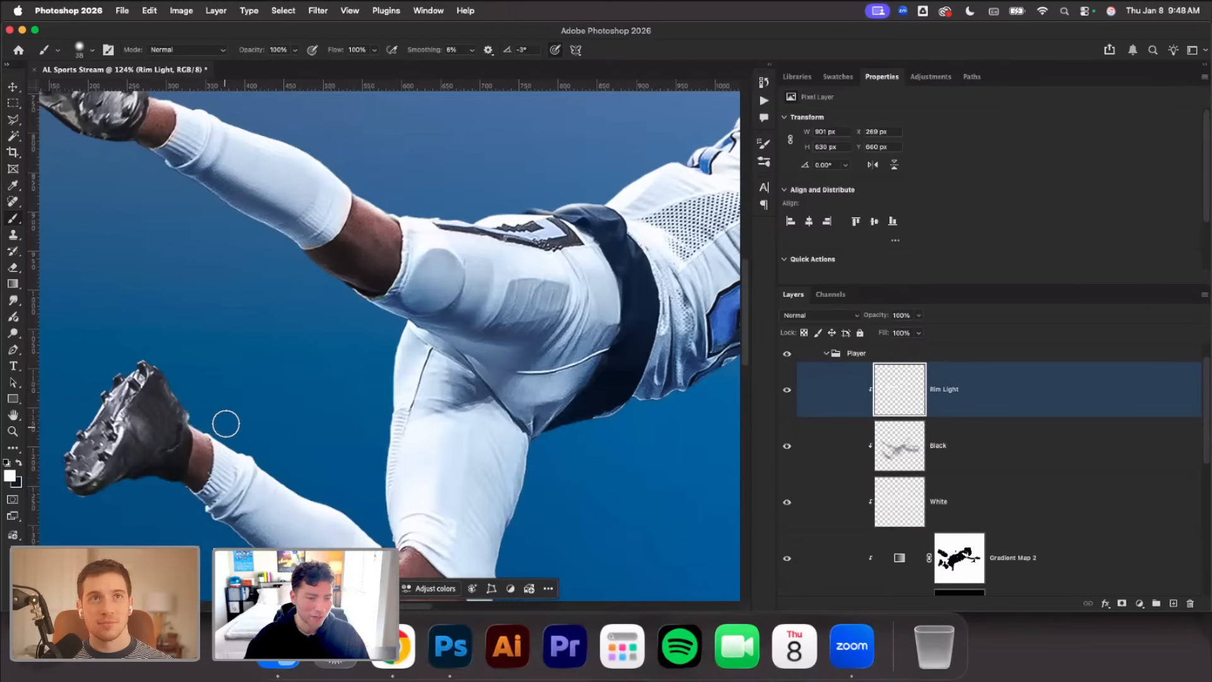
left_click_drag(174, 371, 157, 352)
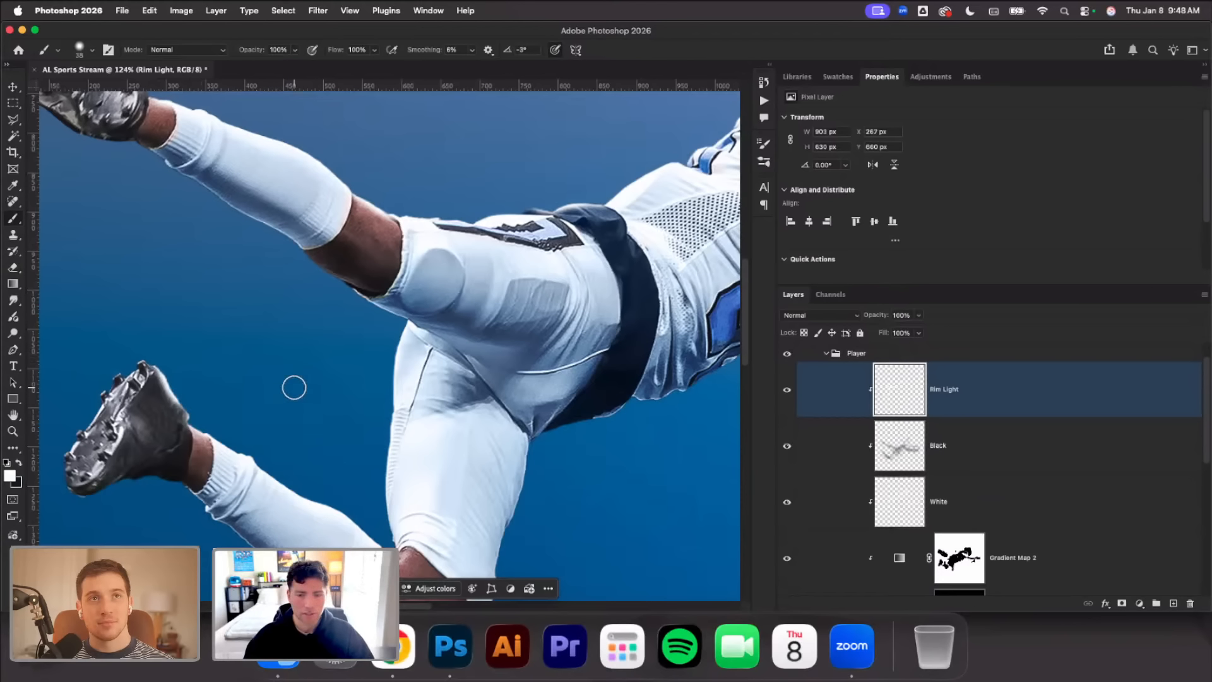
Paint white rim light along the upper edge of the glove above the football
scroll(292, 387, "down", 3)
scroll(293, 387, "right", 5)
scroll(512, 315, "right", 5)
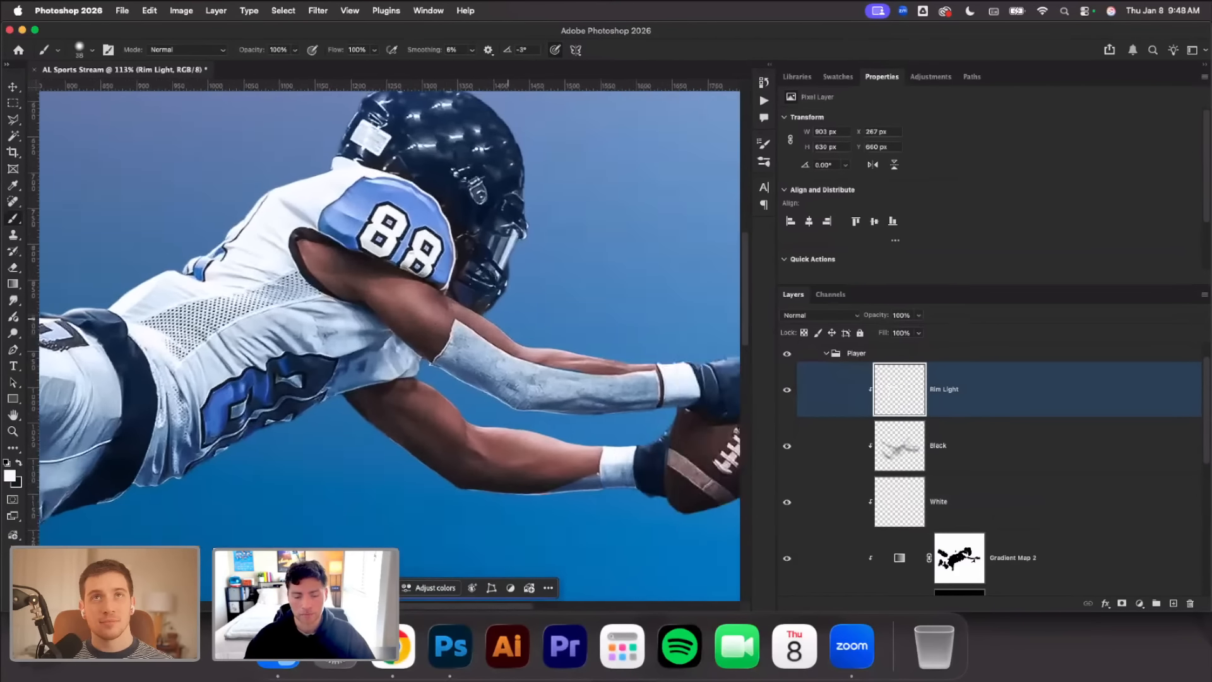
scroll(433, 297, "up", 3)
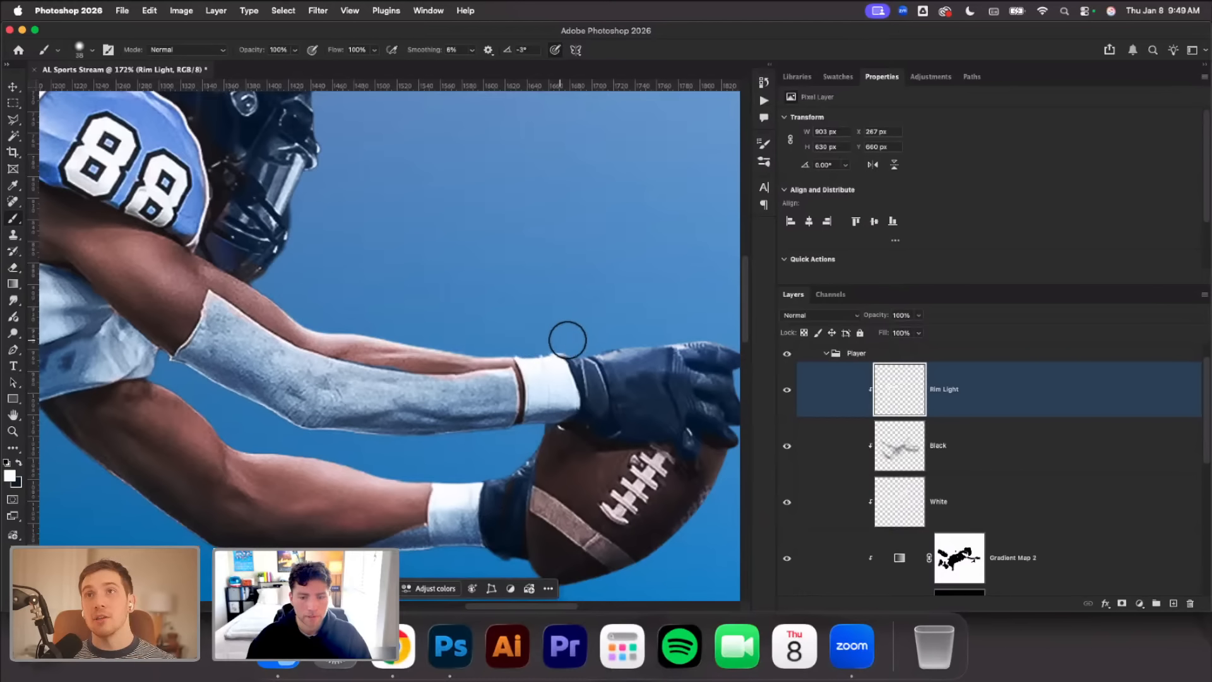
left_click_drag(687, 327, 728, 330)
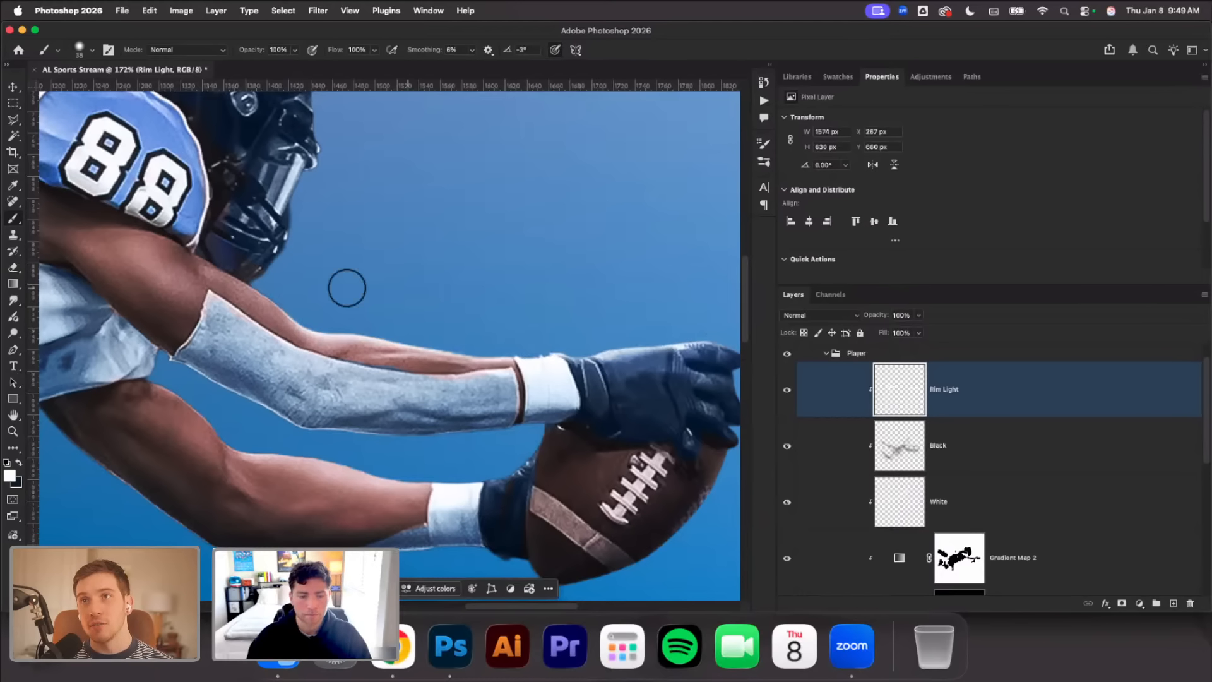
Toggle the Rim Light layer's visibility to compare the player's arms with and without the edge light
scroll(377, 314, "down", 5)
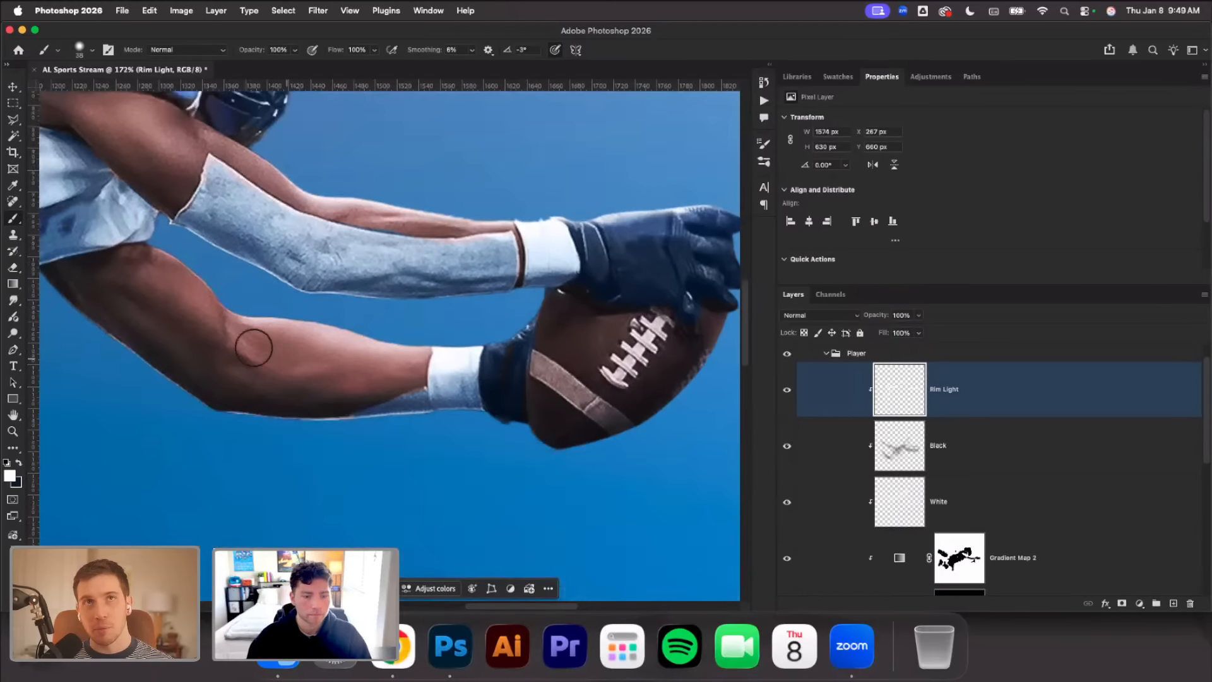
scroll(393, 455, "down", 3)
scroll(485, 446, "down", 3)
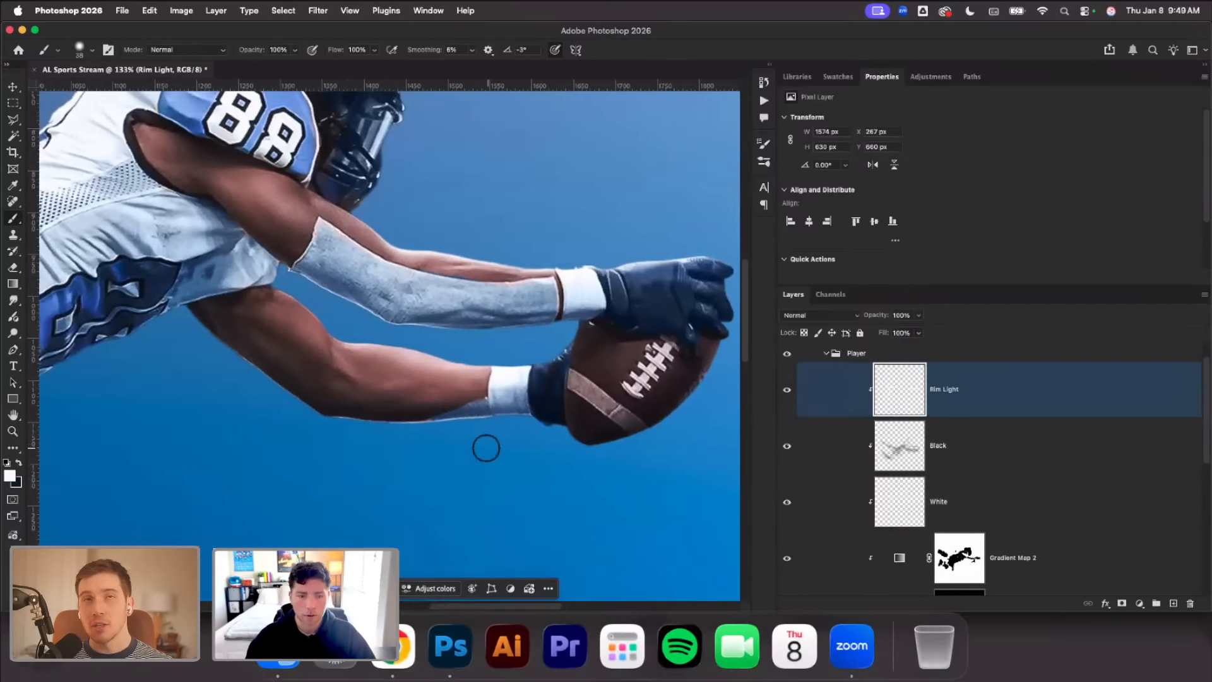
left_click(953, 444)
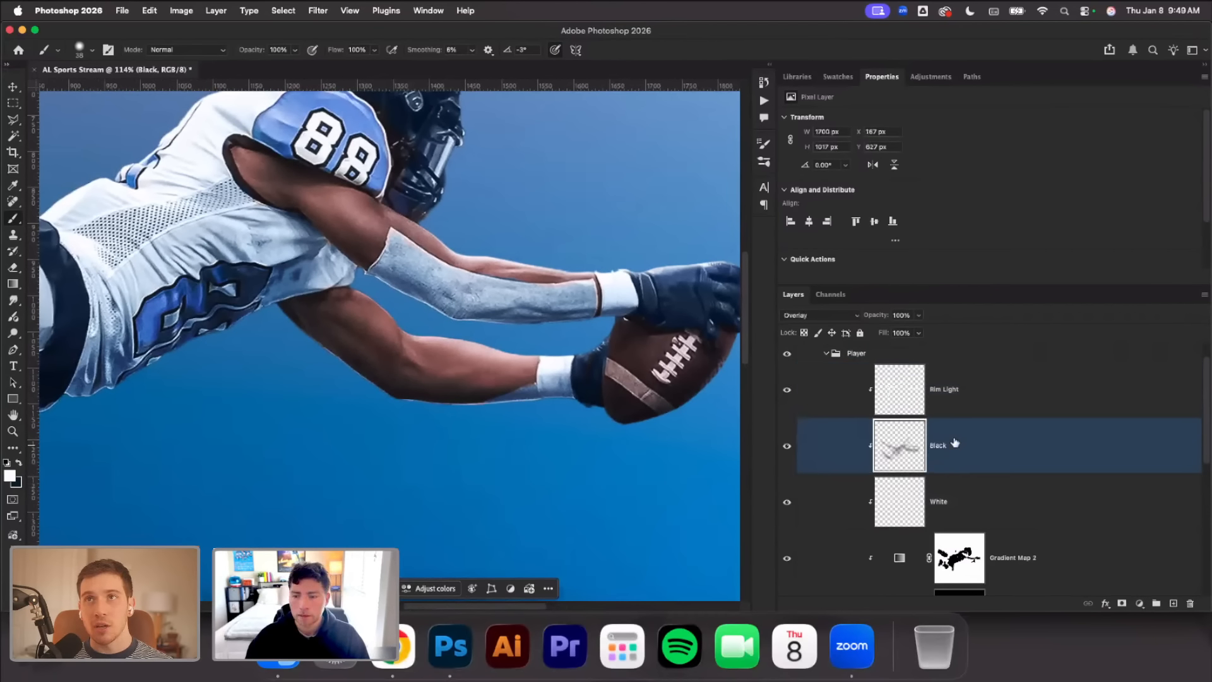
left_click(951, 412)
left_click(787, 391)
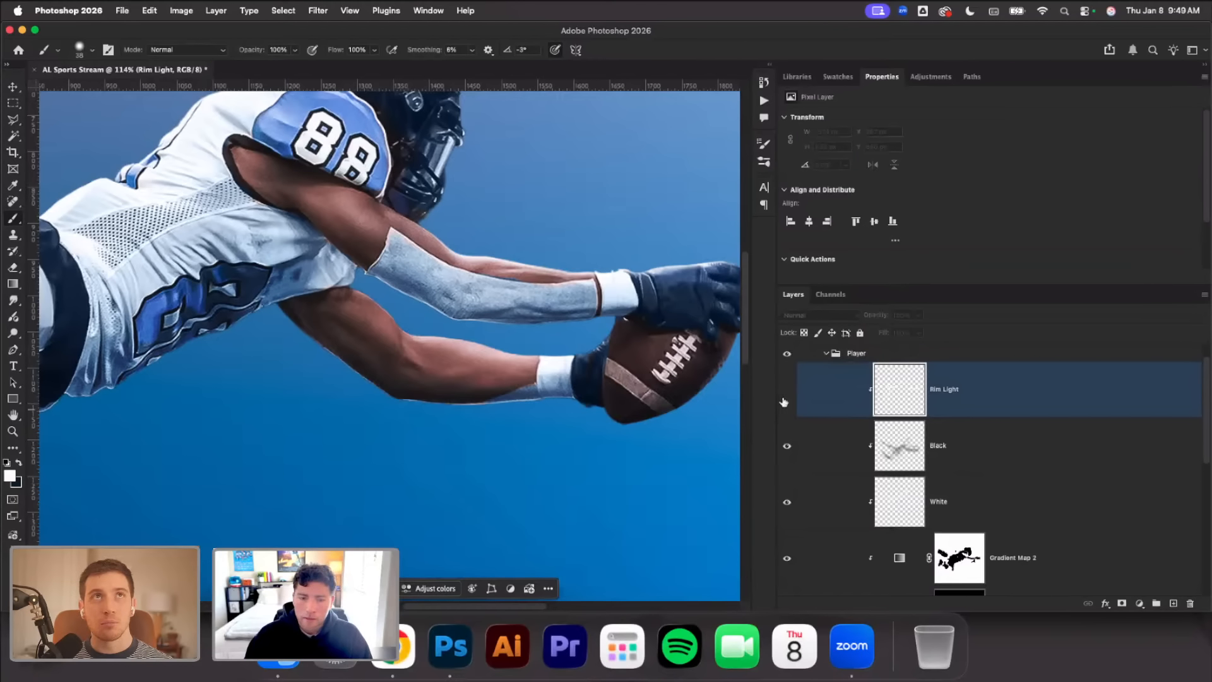
left_click(786, 392)
left_click(787, 392)
left_click(786, 398)
Select the Black and White layers together and hide the Rim Light layer
scroll(460, 360, "down", 5)
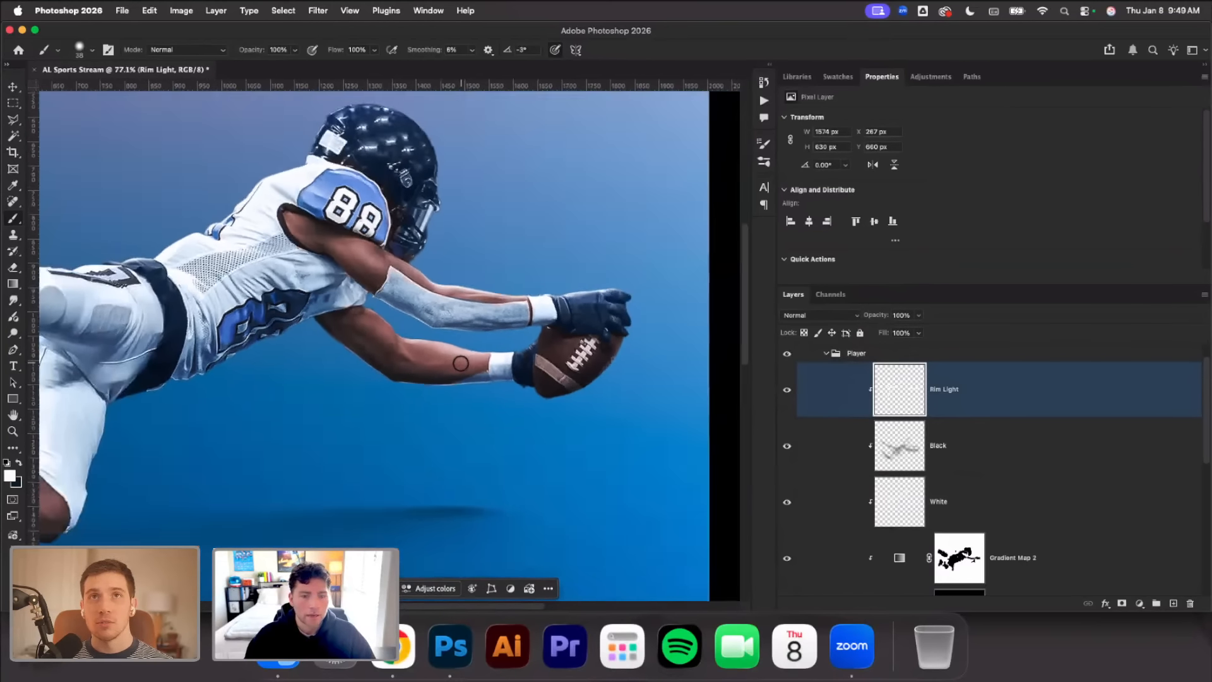
scroll(873, 464, "down", 1)
left_click(873, 460)
left_click(853, 485, "shift")
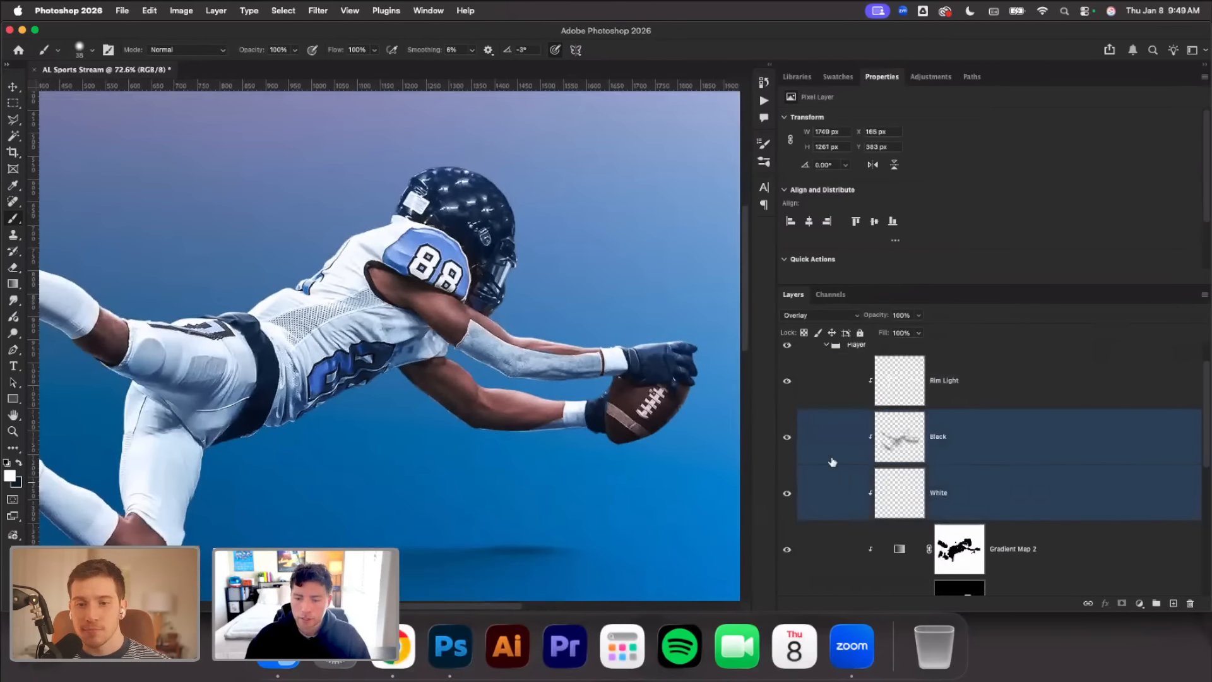
left_click(787, 381)
Compare the player with and without the Black and White dodge-and-burn layers, leaving both layers visible
left_click(789, 483)
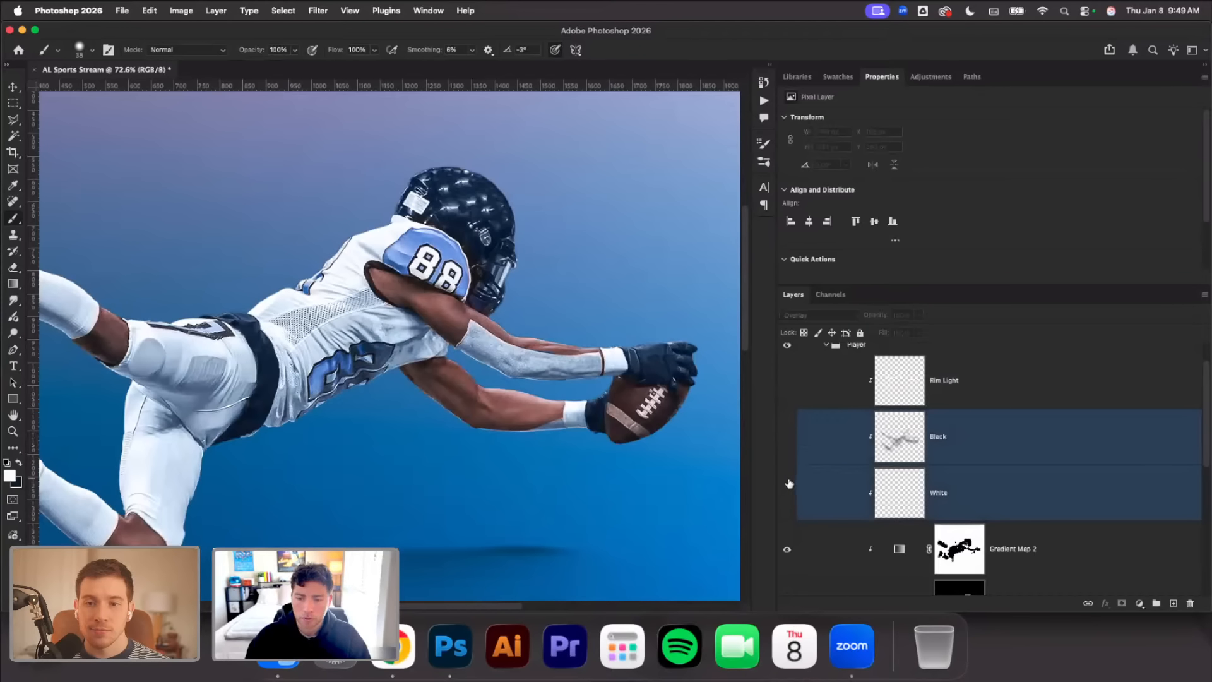
left_click(787, 437)
scroll(567, 412, "down", 3)
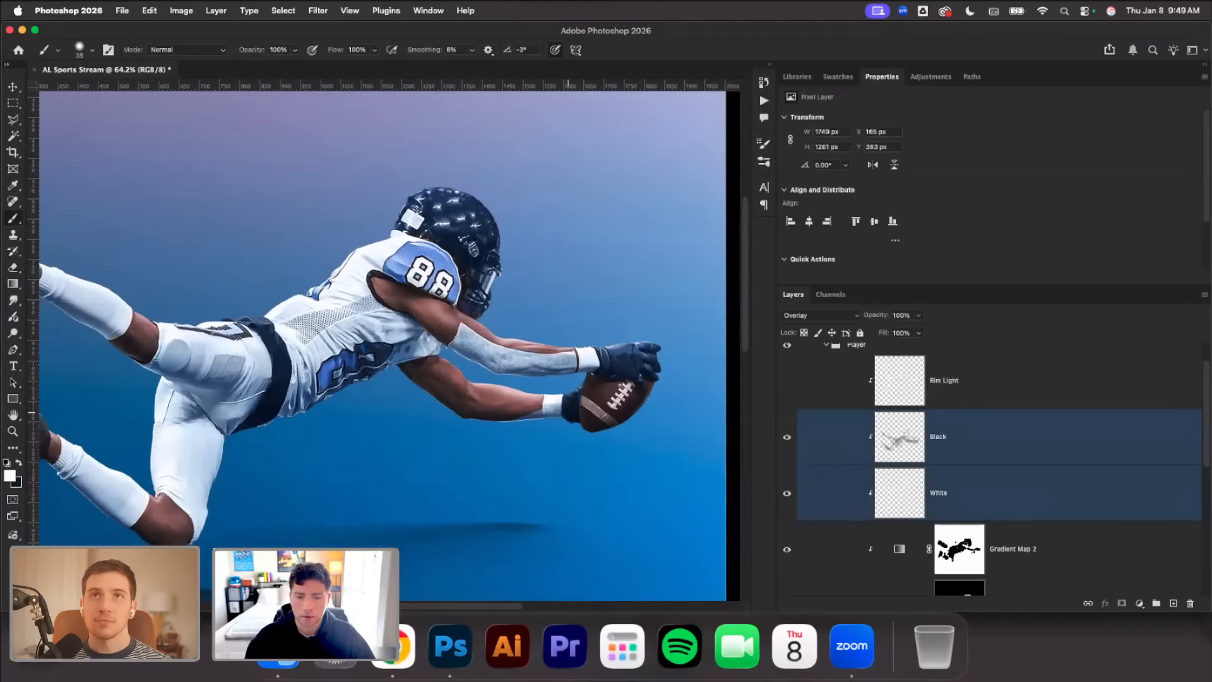
scroll(568, 413, "right", 3)
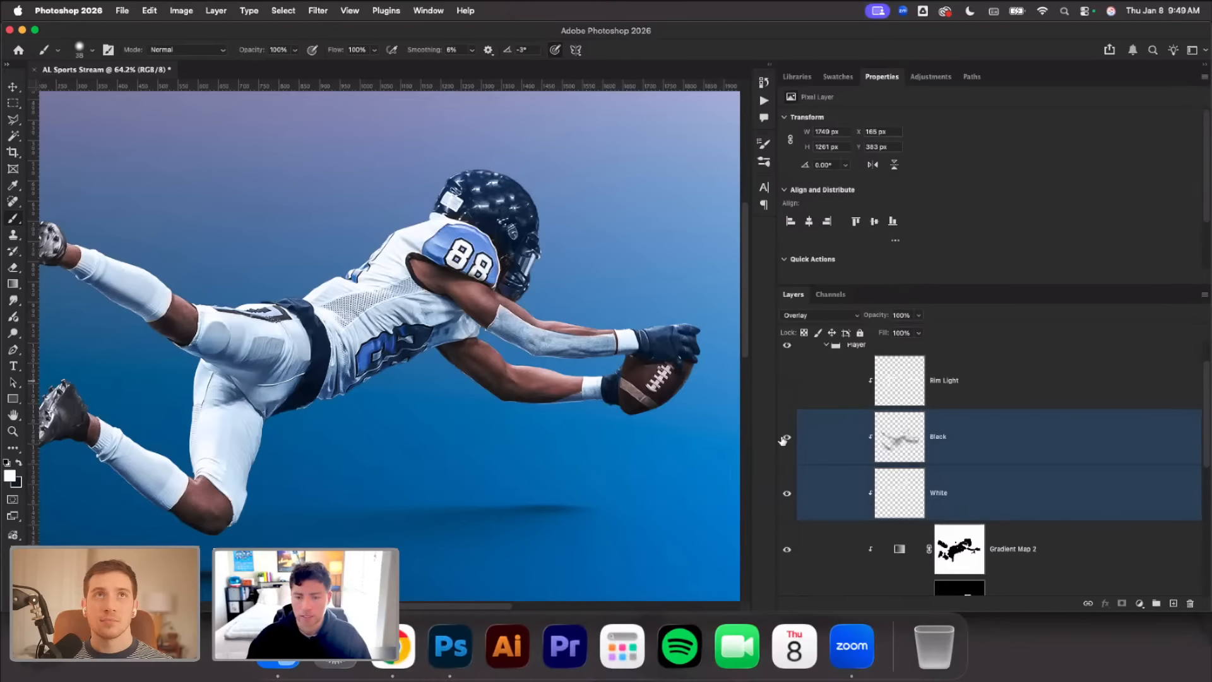
left_click(788, 459)
left_click(789, 483)
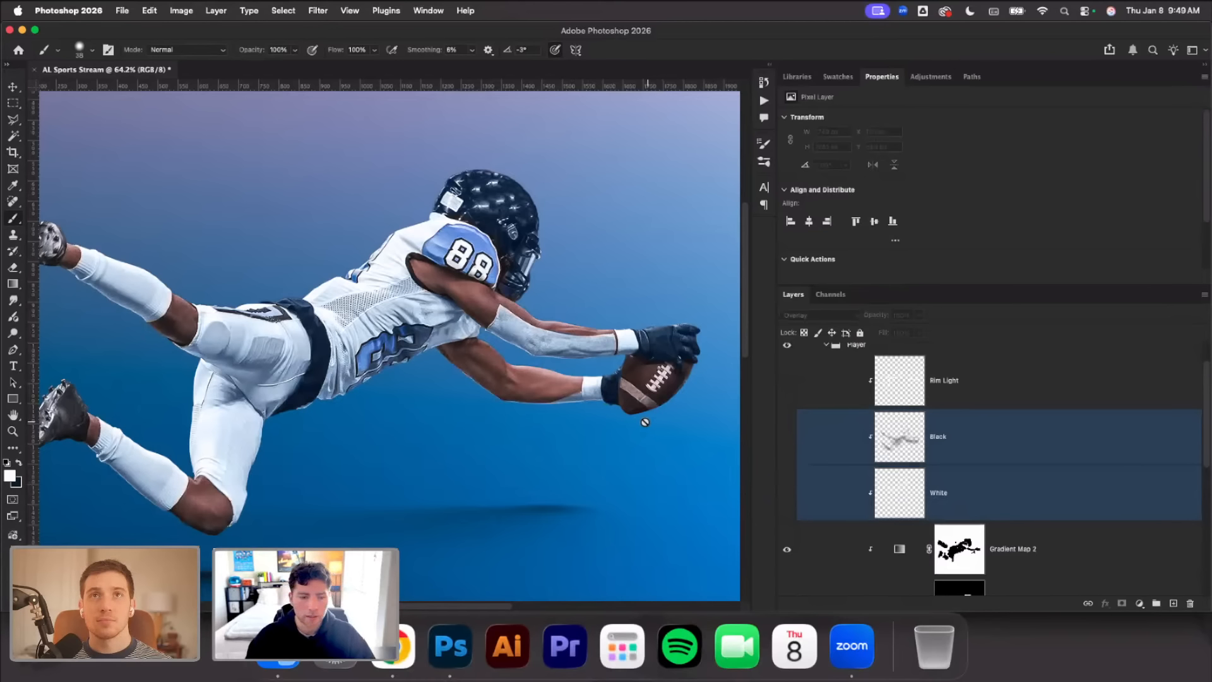
scroll(645, 422, "down", 4)
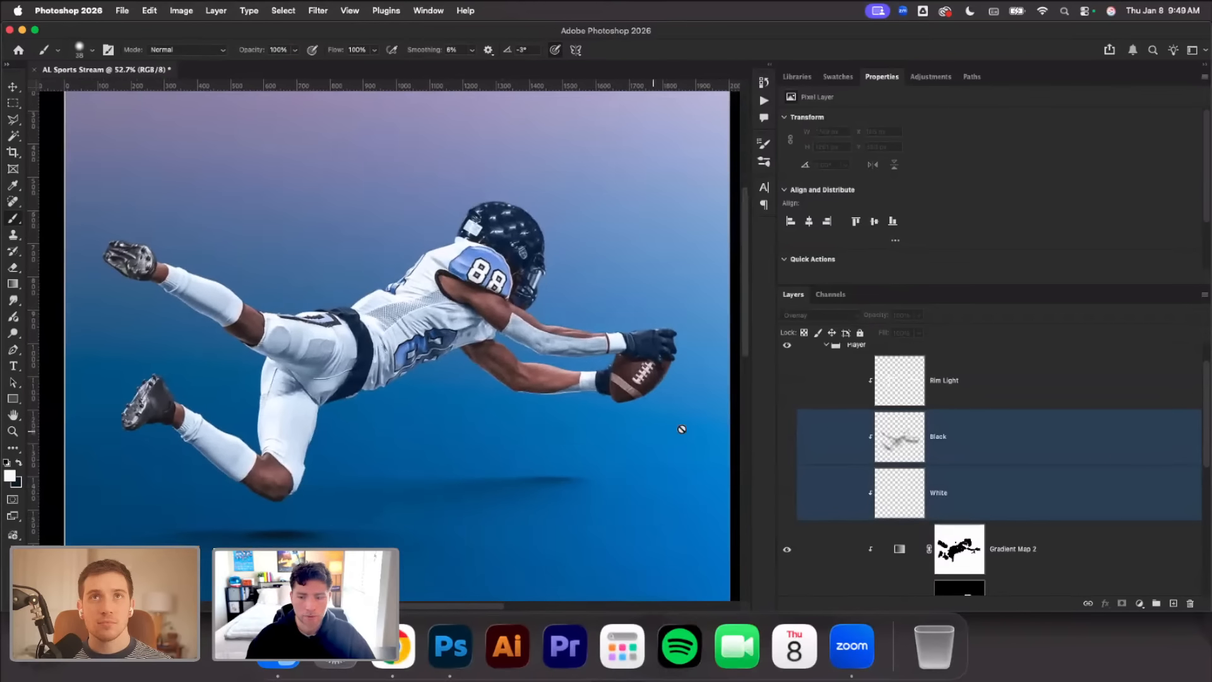
left_click(787, 437)
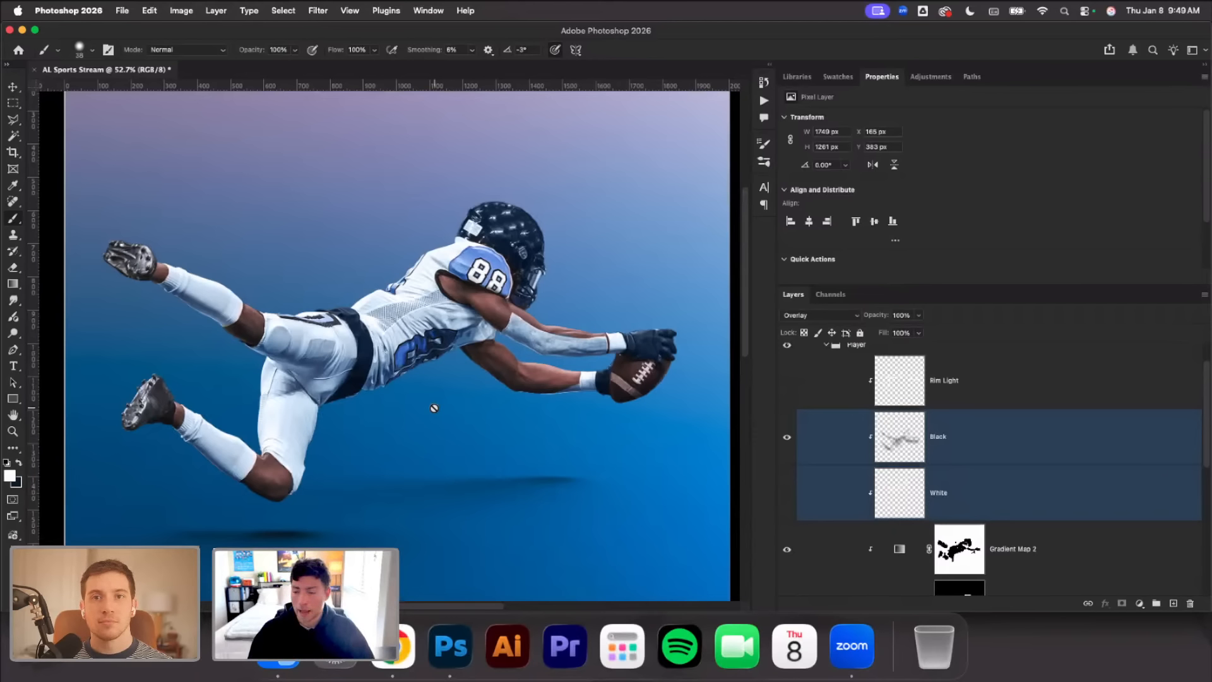
left_click(788, 493)
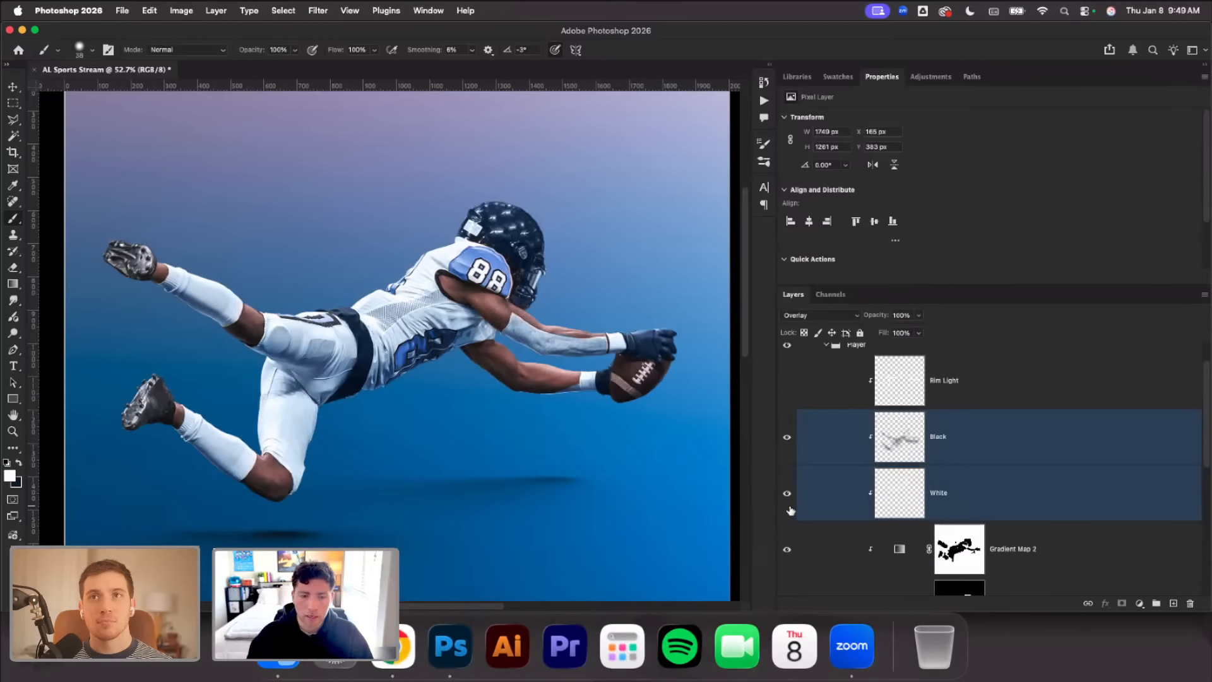
Switch the Black and White layers off and on repeatedly to examine their shading across the whole figure
left_click(789, 495)
left_click(790, 495)
left_click(789, 495)
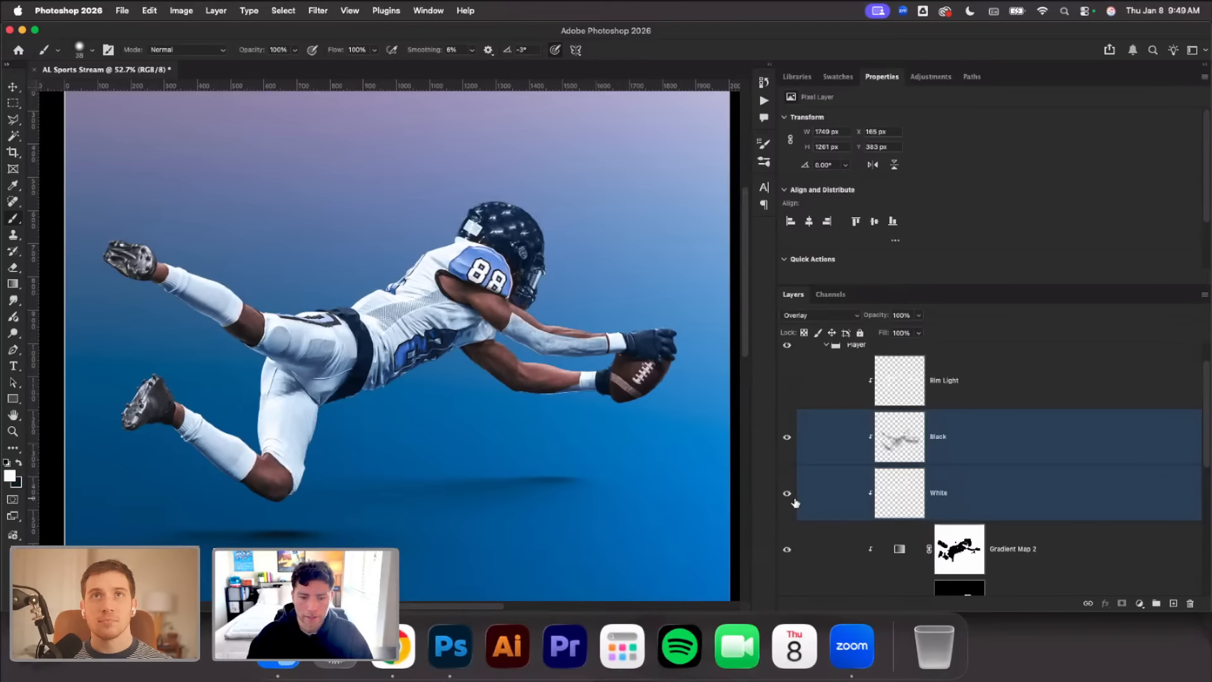
left_click(789, 495)
scroll(557, 303, "up", 3)
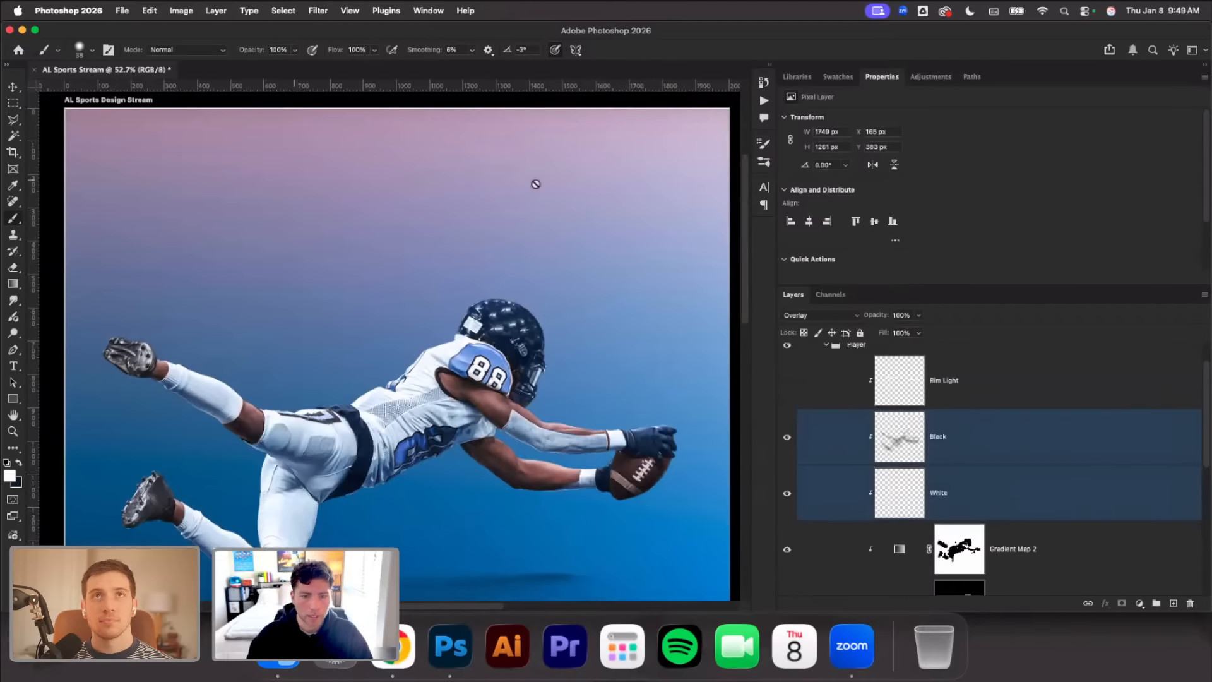
scroll(527, 409, "down", 1)
scroll(825, 502, "down", 2)
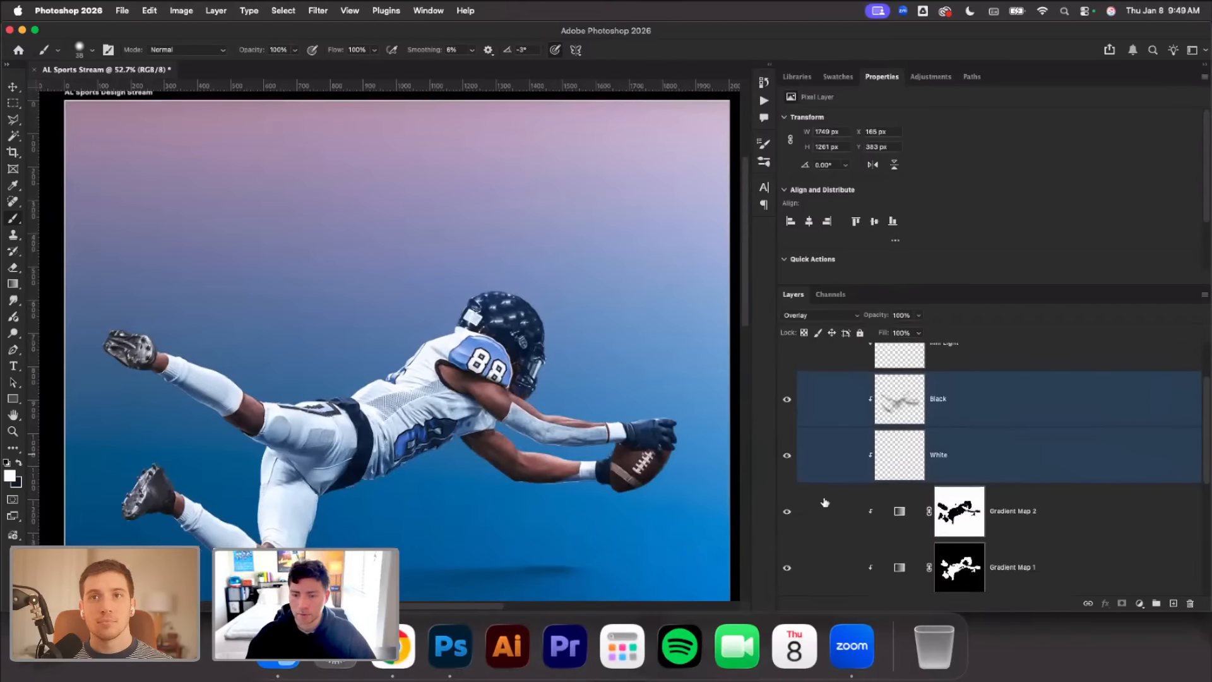
left_click(786, 456)
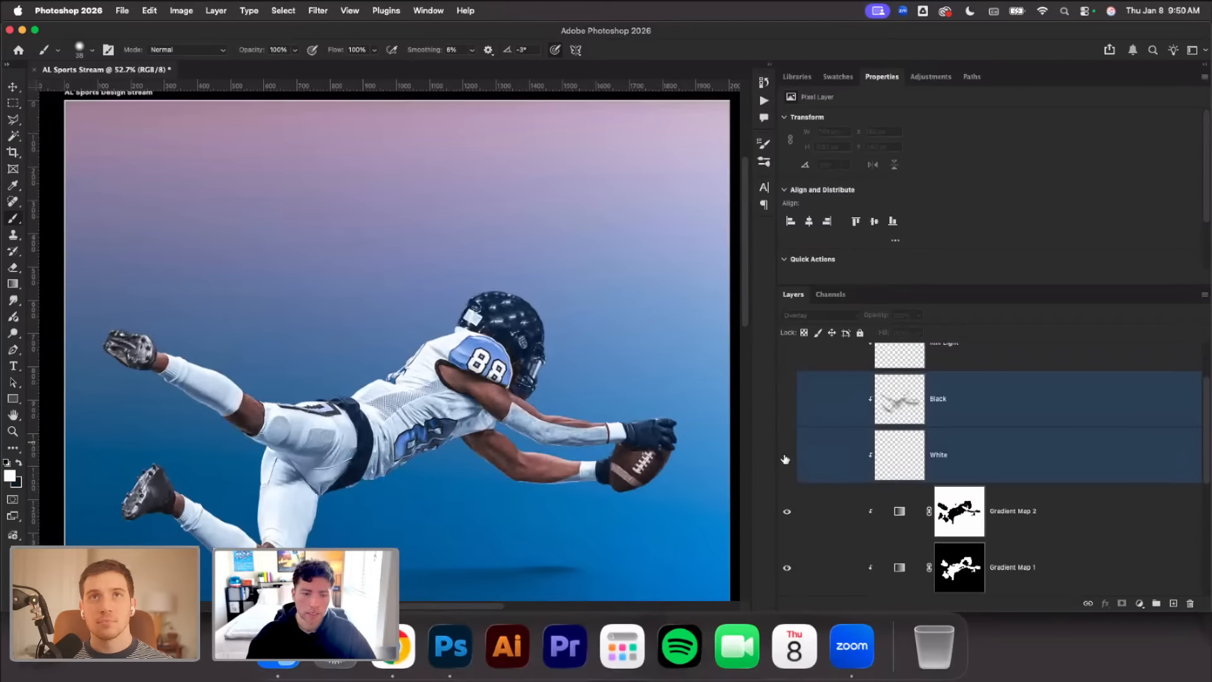
left_click_drag(786, 453, 786, 411)
scroll(598, 436, "down", 3)
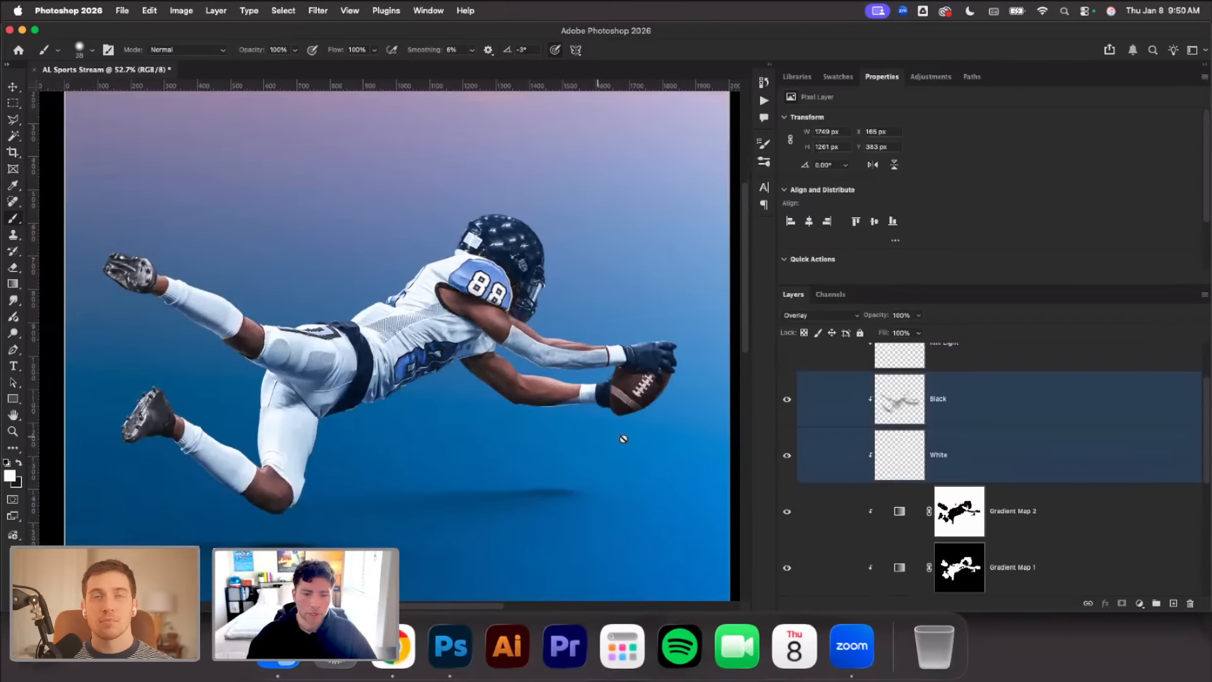
scroll(786, 430, "up", 3)
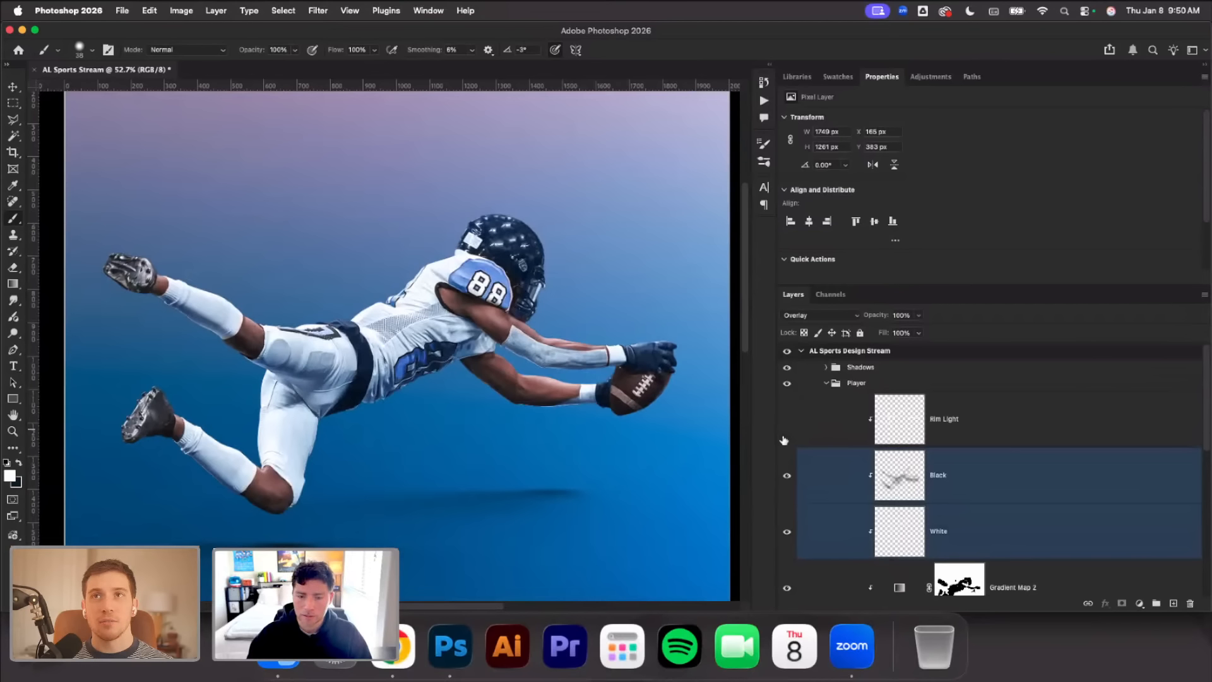
mouse_move(786, 473)
left_mouse_down()
mouse_move(784, 529)
mouse_move(783, 485)
left_mouse_up()
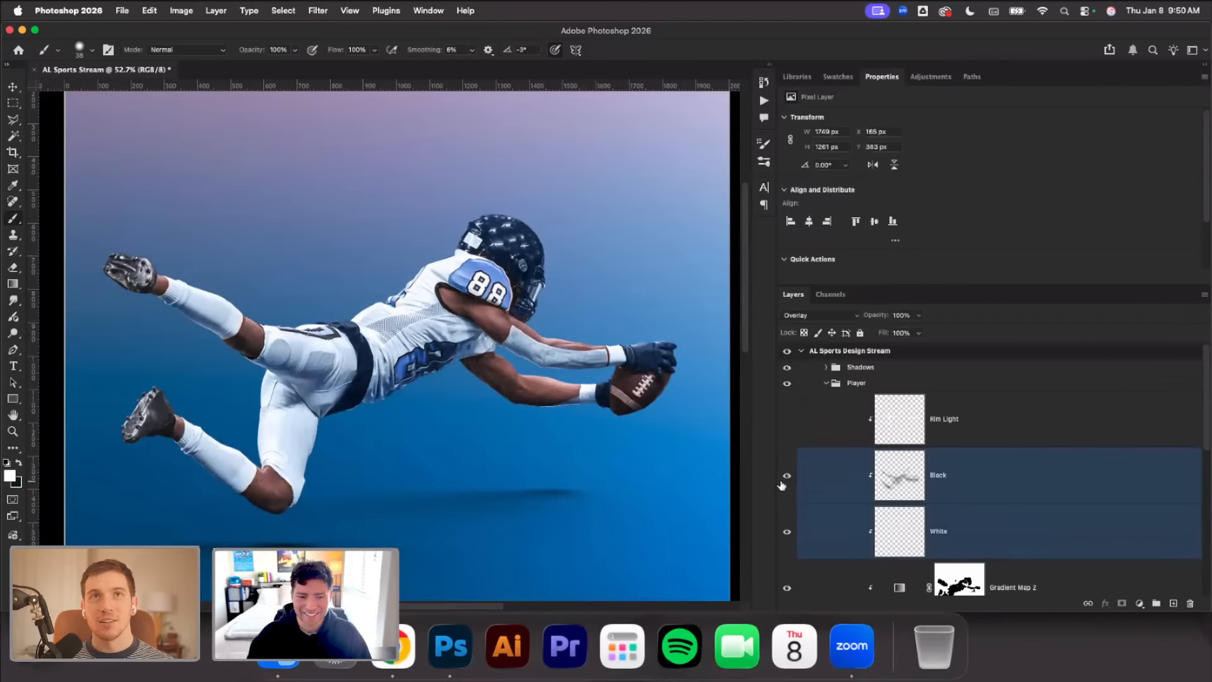
Compare the whole player with and without the Rim Light layer, leaving that layer visible
left_click(784, 420)
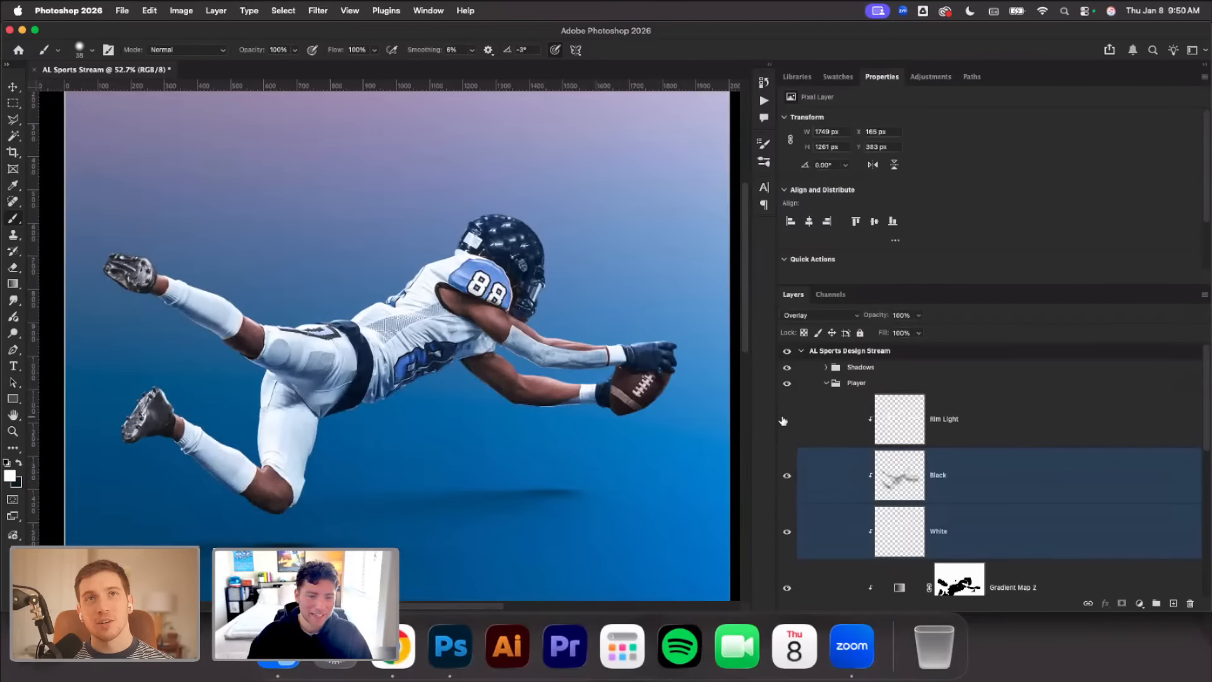
left_click(784, 419)
left_click(783, 420)
left_click(784, 420)
left_click(784, 420)
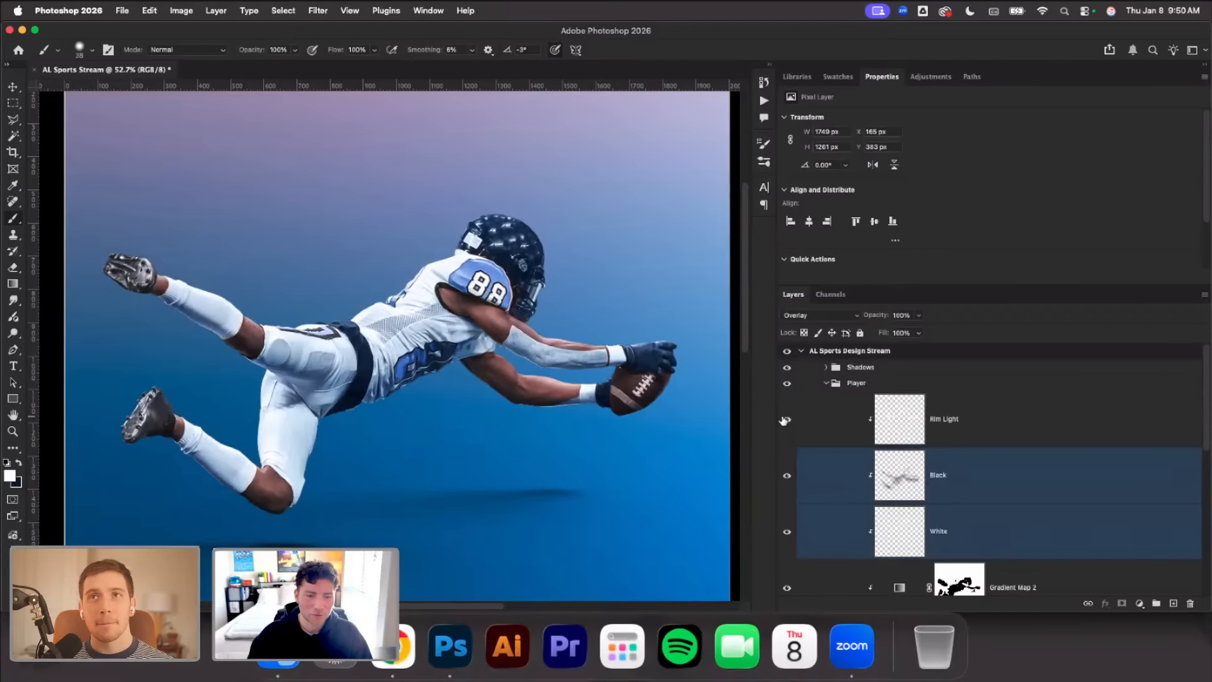
left_click(783, 419)
On the Rim Light layer, paint a white edge highlight with a 20 px brush along the upper edge of the player's lower arm
scroll(610, 397, "right", 4)
left_click(883, 423)
scroll(598, 414, "up", 5)
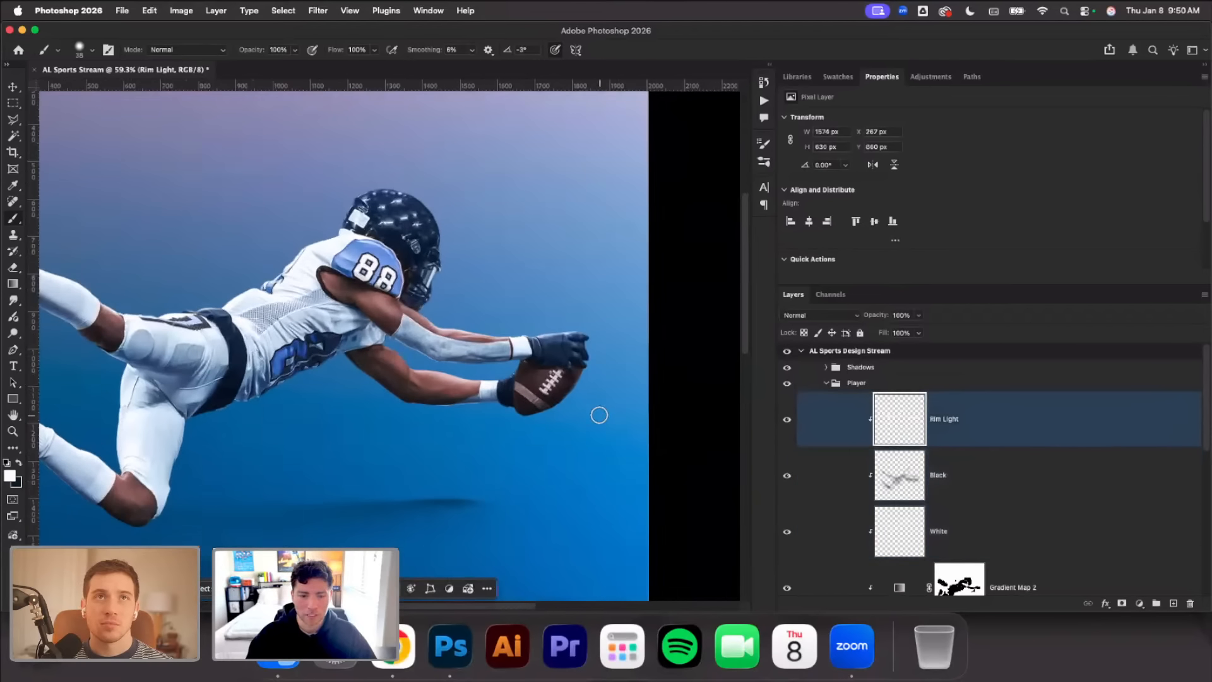
scroll(565, 398, "up", 3)
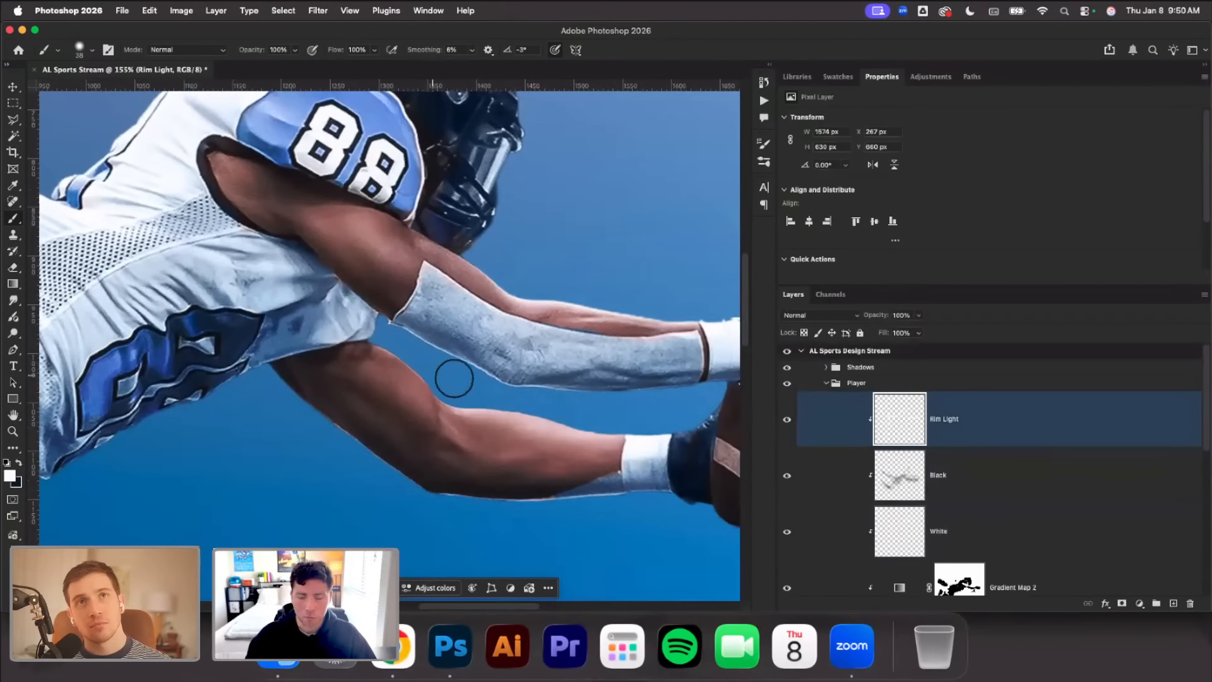
scroll(455, 374, "up", 2)
right_click(518, 380)
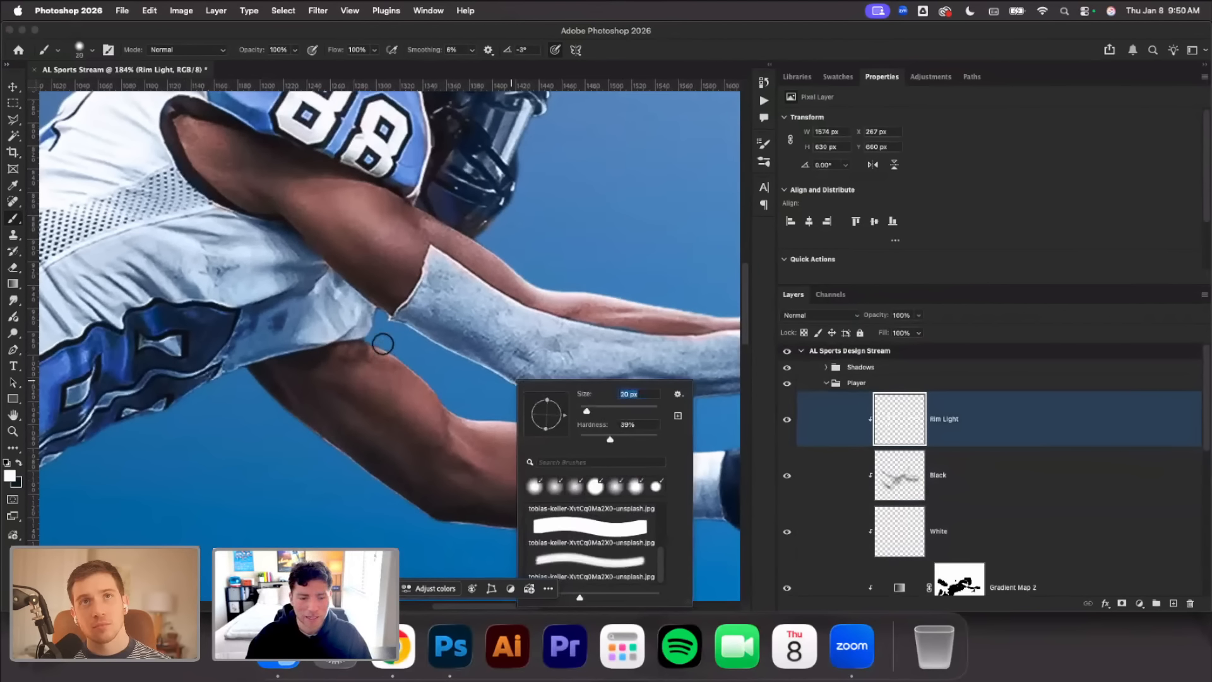
mouse_move(379, 340)
left_mouse_down()
mouse_move(458, 409)
mouse_move(708, 442)
left_mouse_up()
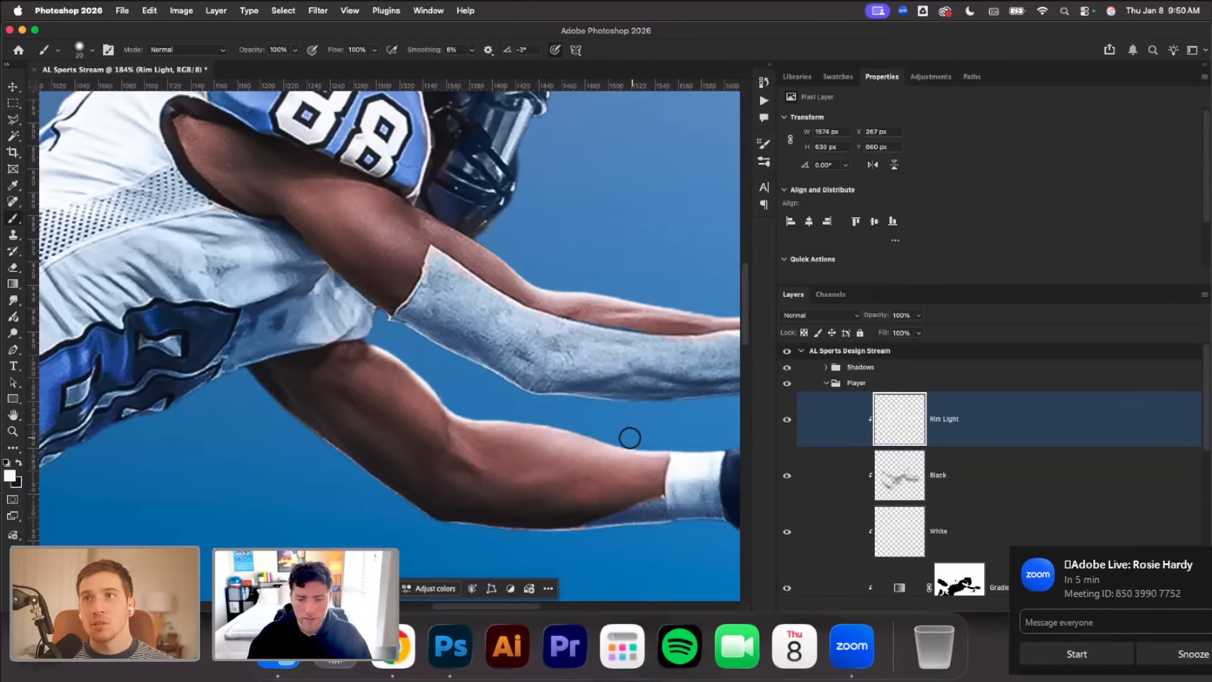
left_click(1203, 603)
left_click(1133, 661)
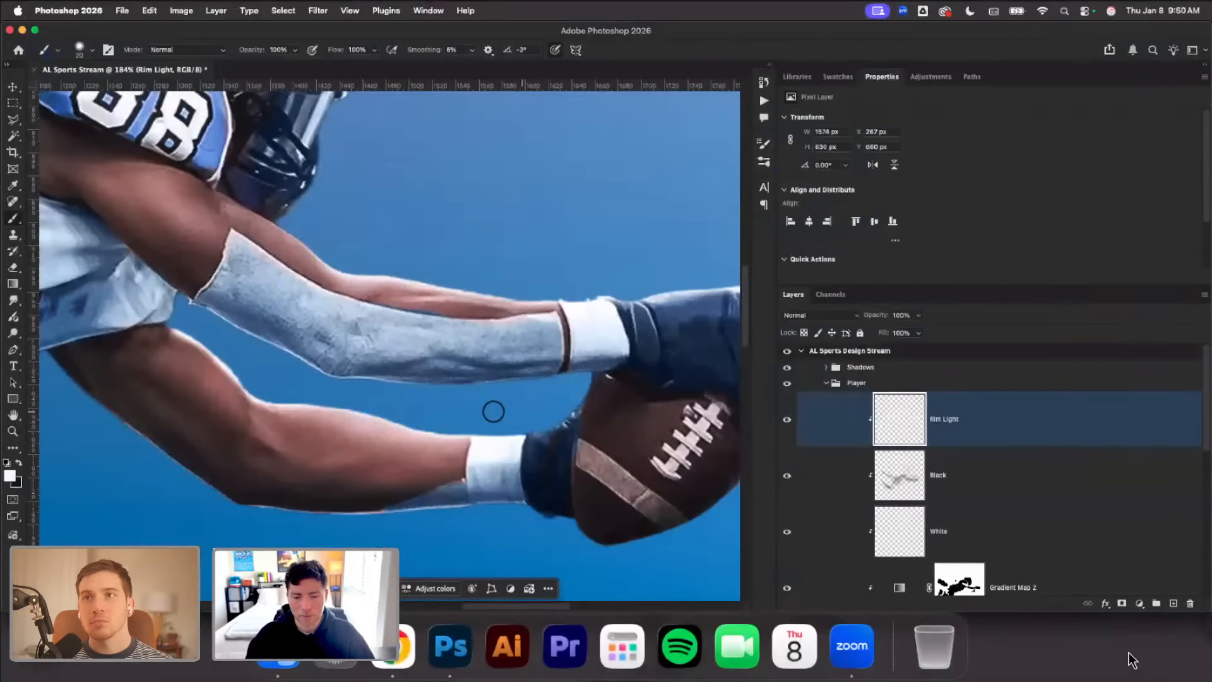
scroll(496, 445, "down", 10)
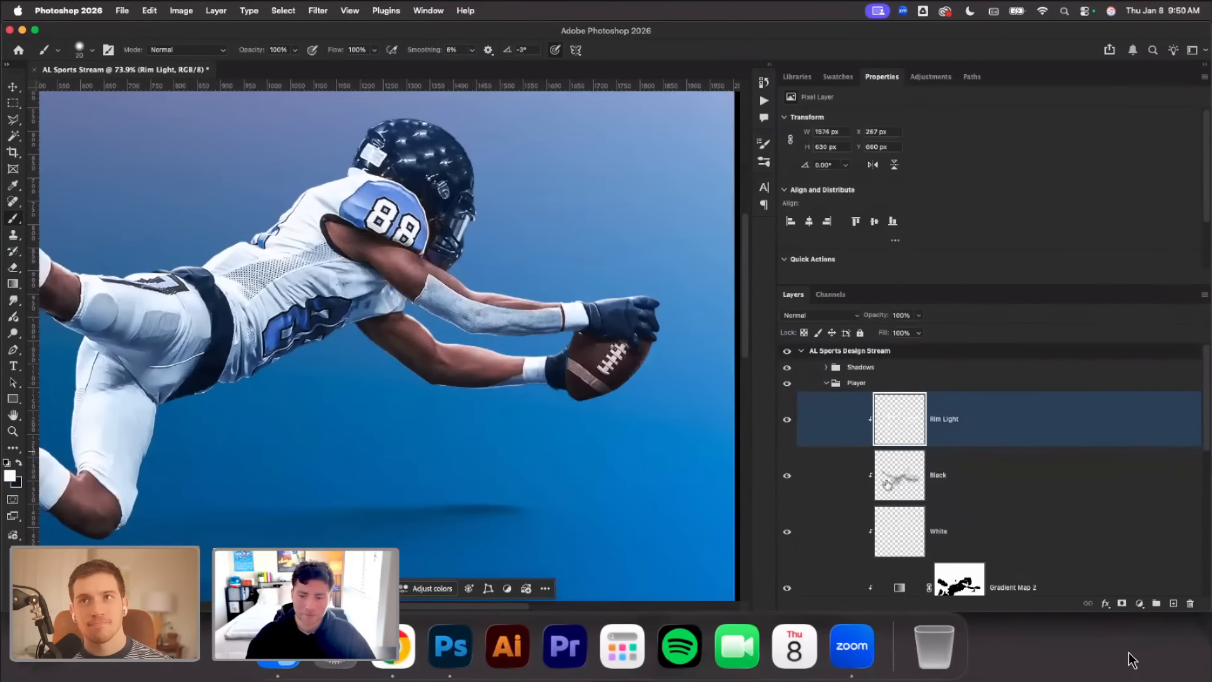
Load the outline of the Group 1 player smart object as a selection and add a new layer above Rim Light
scroll(991, 473, "down", 5)
left_click(882, 552)
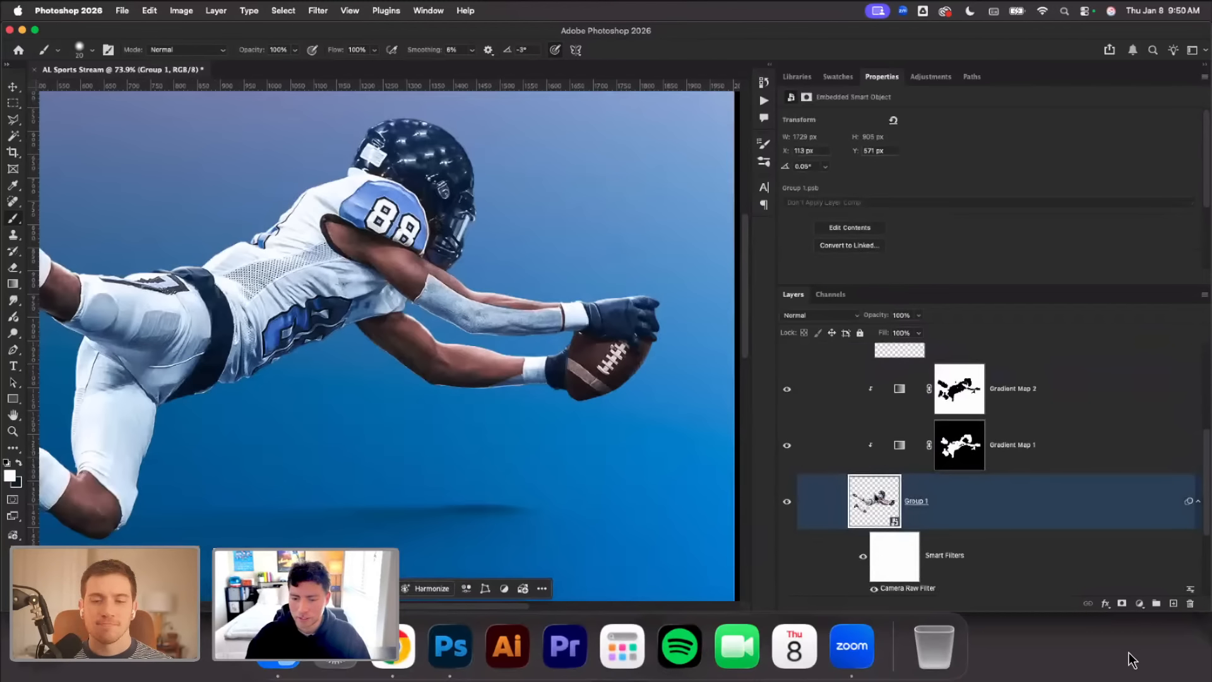
right_click(875, 498)
left_click(918, 458)
scroll(947, 467, "up", 5)
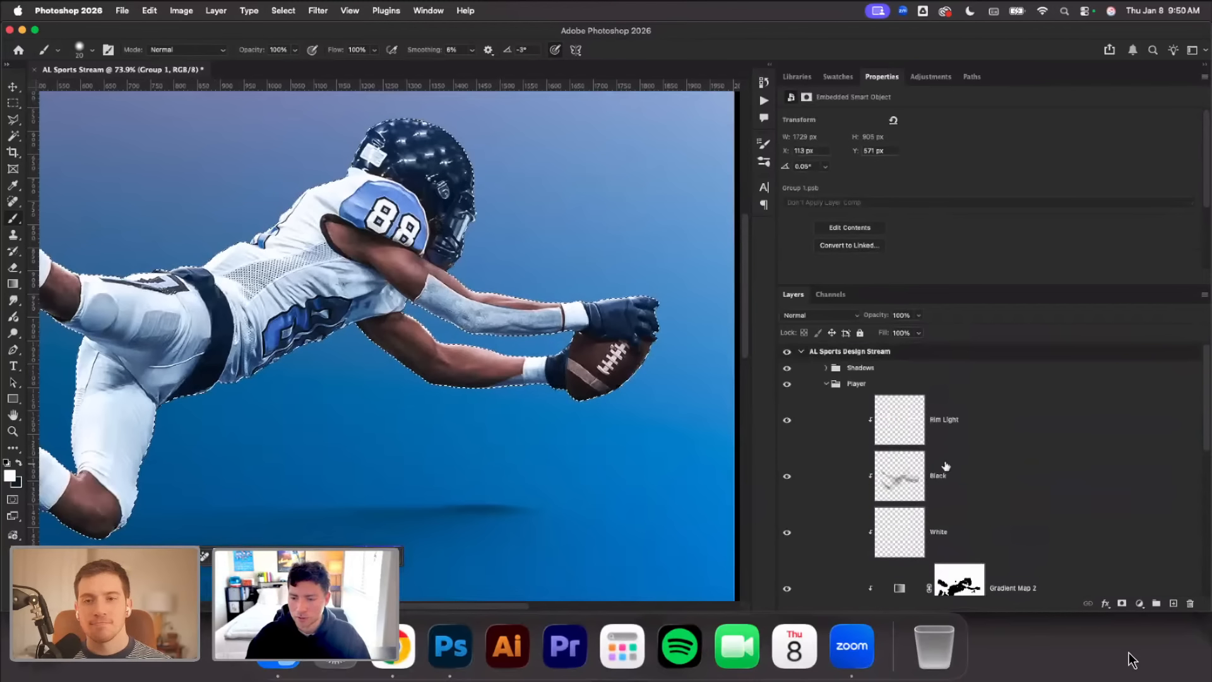
left_click(1010, 423)
left_click(1176, 603)
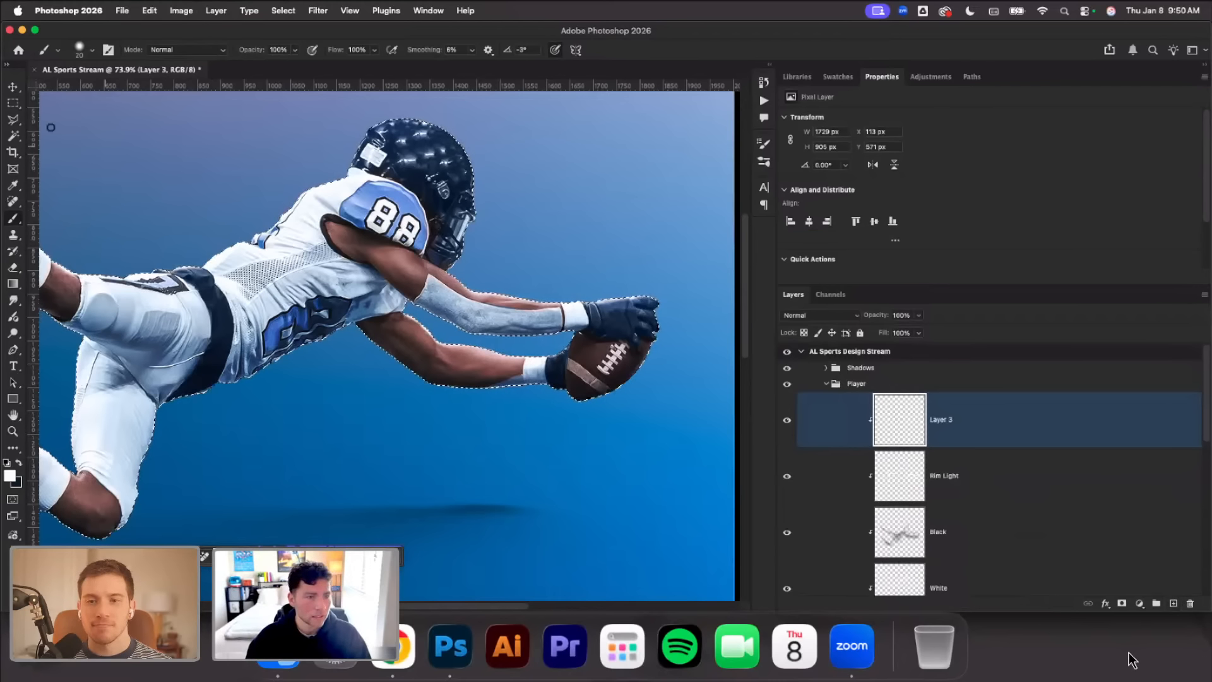
Stroke the player selection with a 2 px white line at Center location on the new layer, and deselect
key("l")
right_click(243, 268)
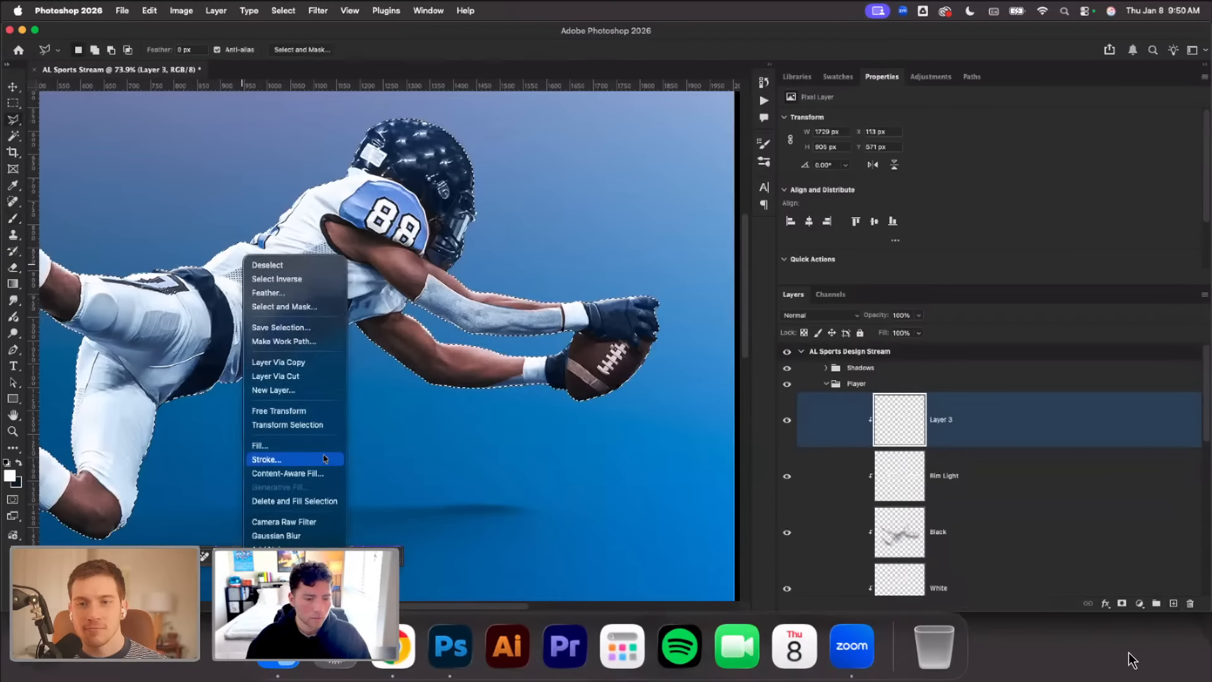
left_click(266, 459)
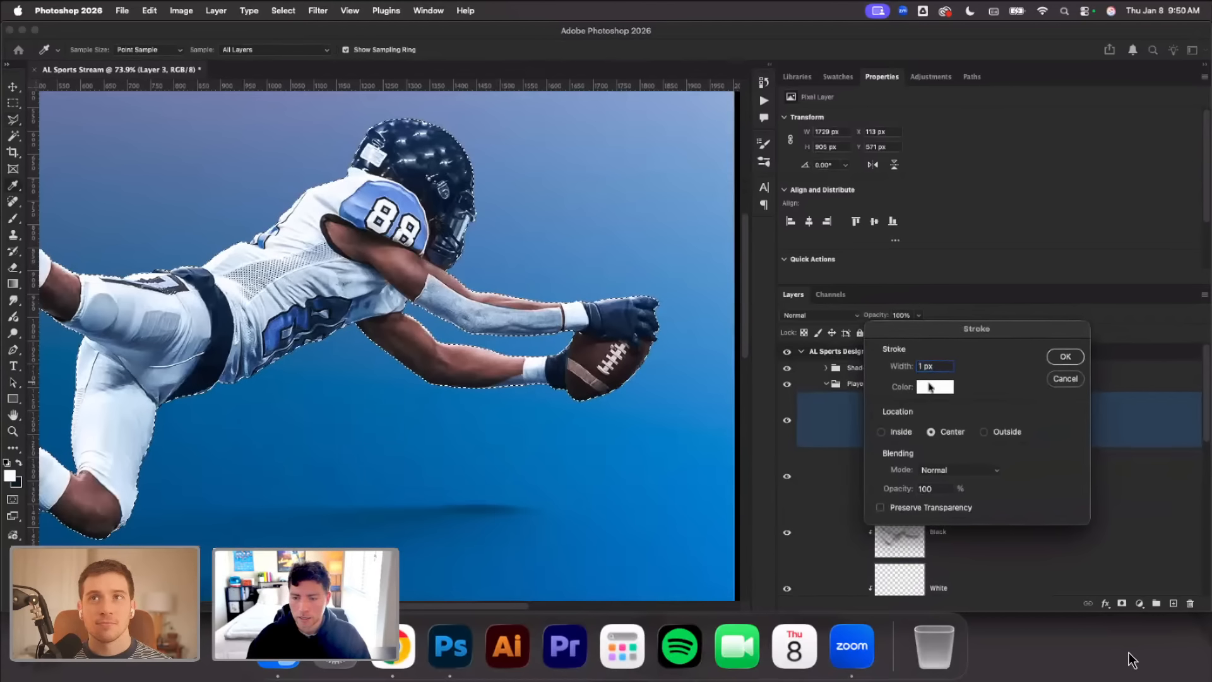
left_click(934, 387)
key("Return")
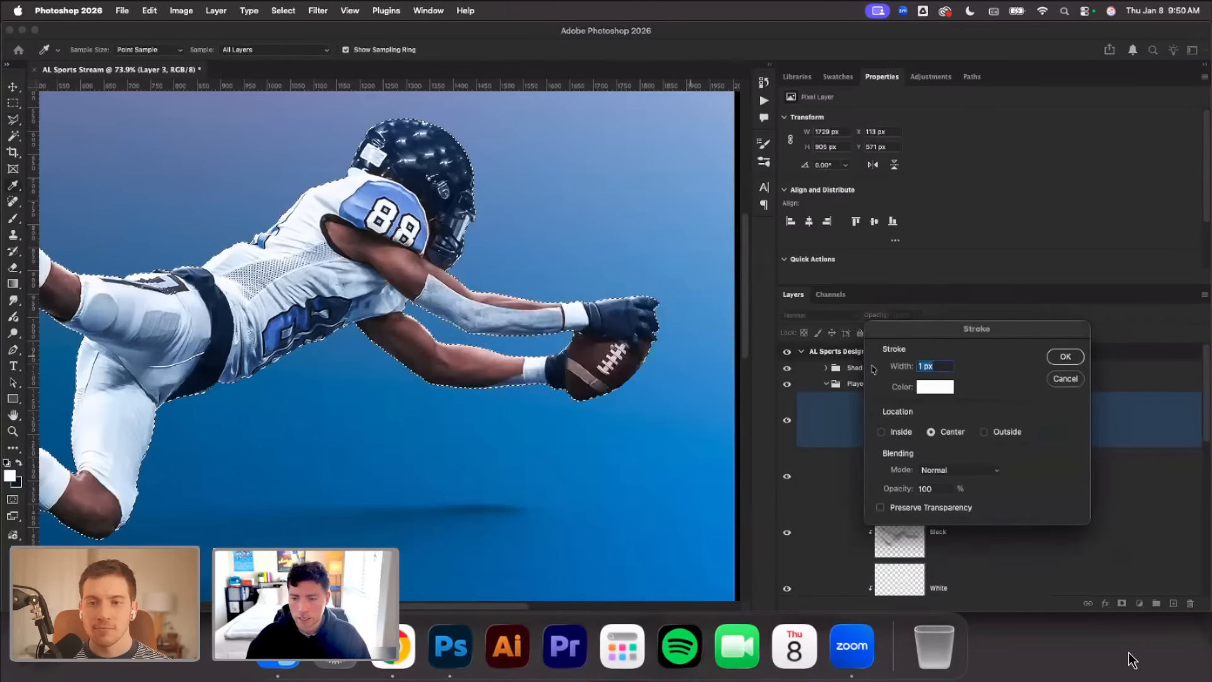
type("2")
key("Return")
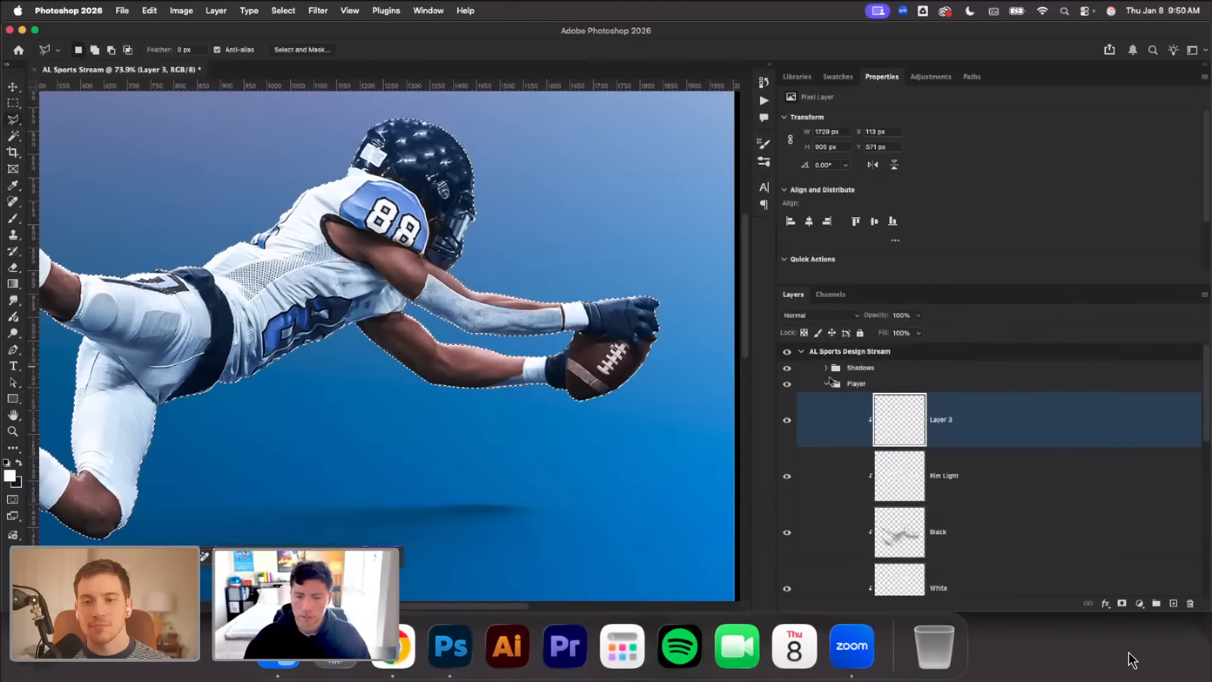
key("super+d")
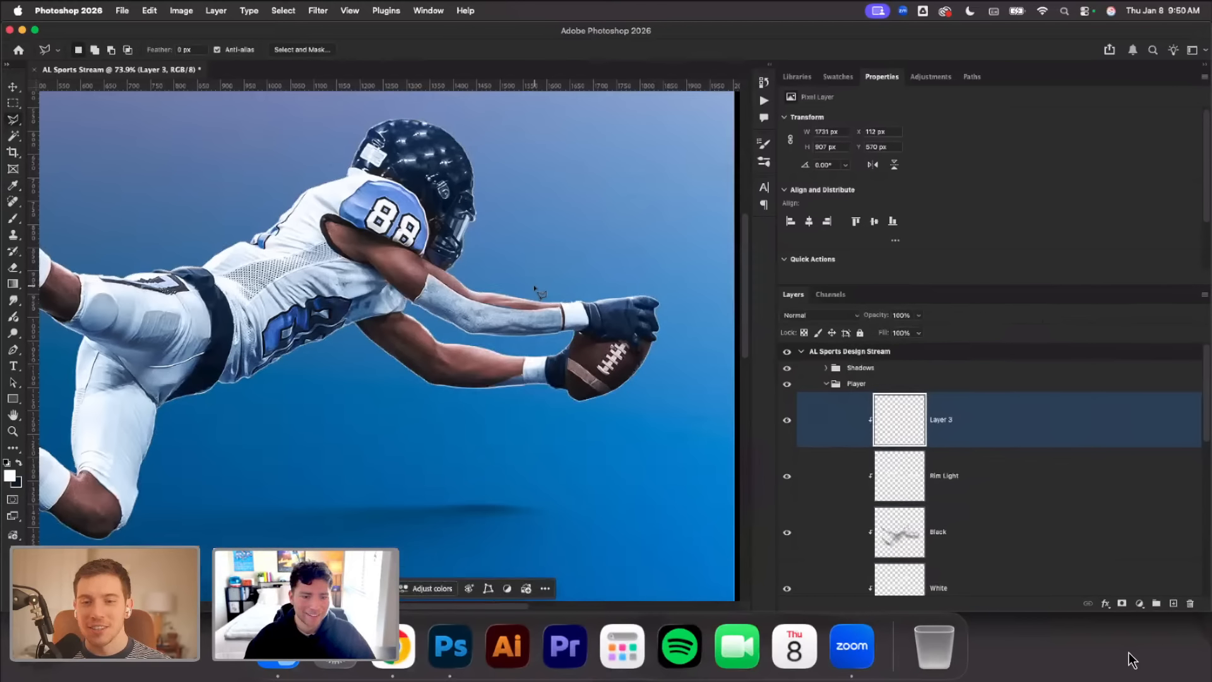
Toggle Layer 3's visibility to compare the player with and without the white outline stroke, leaving it visible
scroll(539, 292, "down", 5)
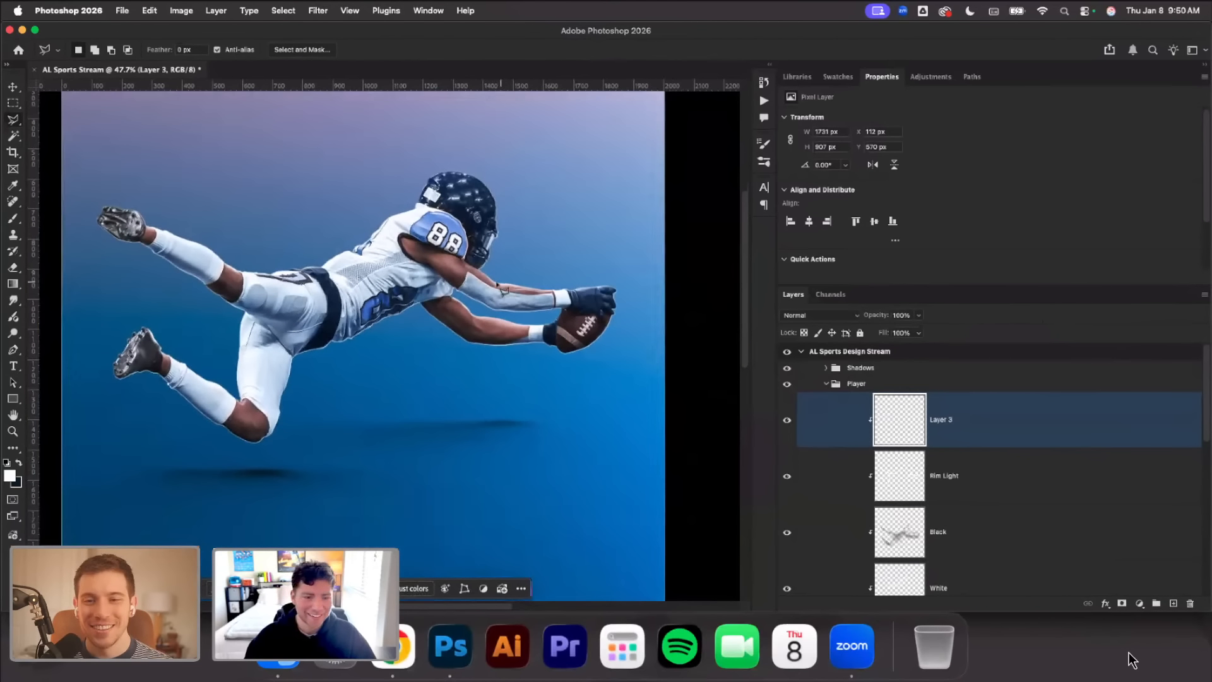
scroll(495, 292, "up", 1)
left_click(787, 421)
left_click(787, 422)
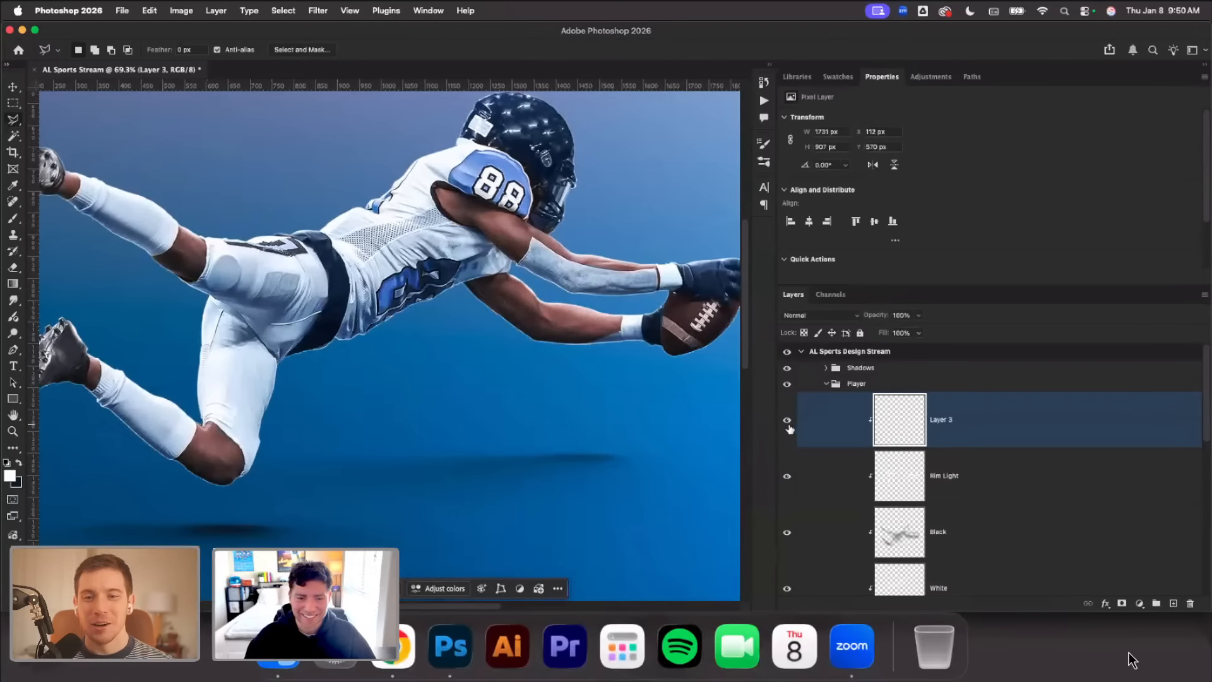
scroll(536, 381, "down", 4)
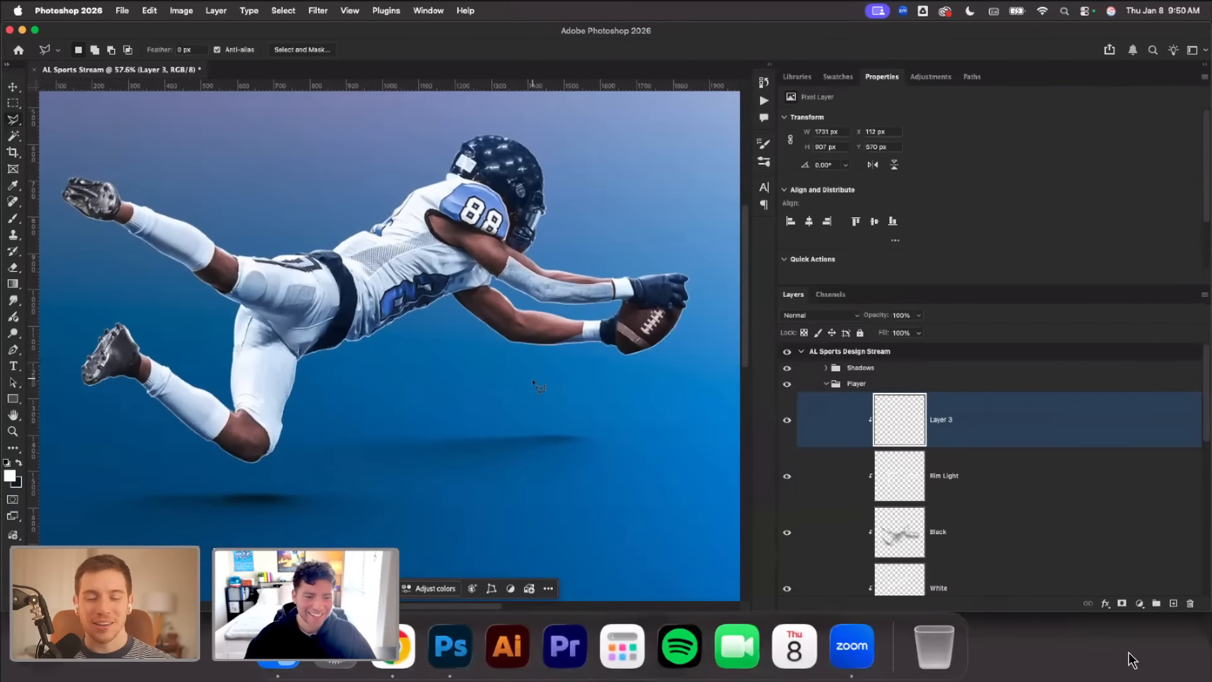
left_click(786, 404)
left_click(787, 420)
left_click(787, 420)
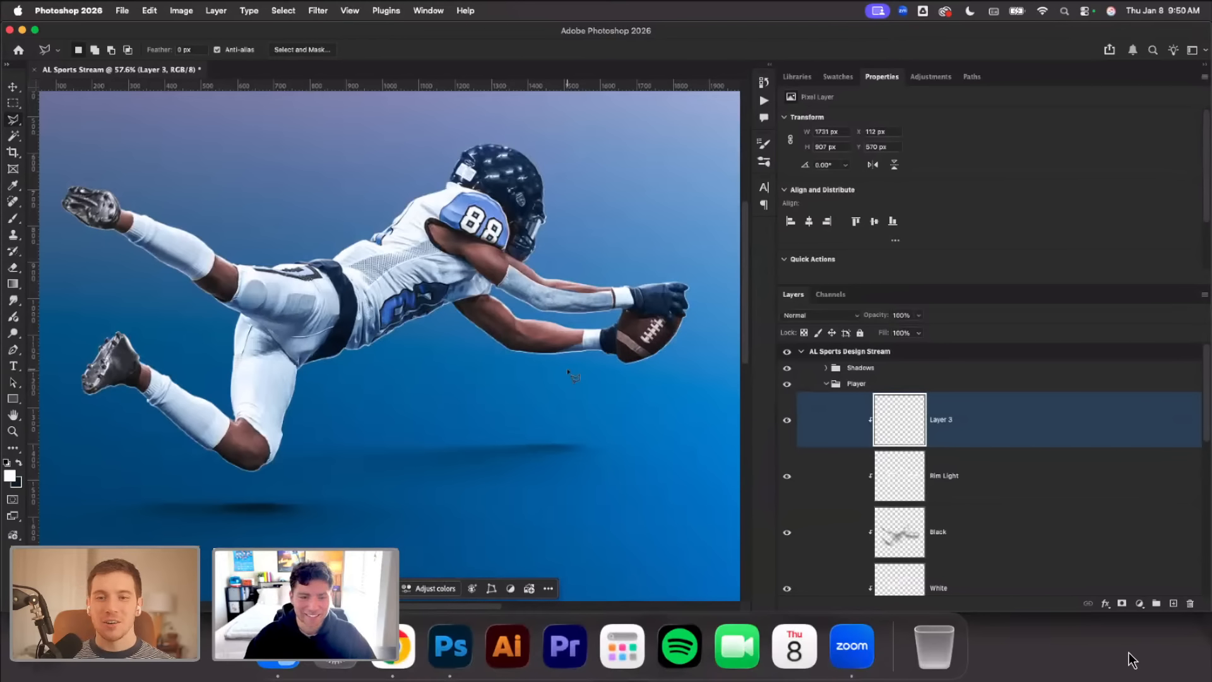
scroll(682, 401, "down", 1)
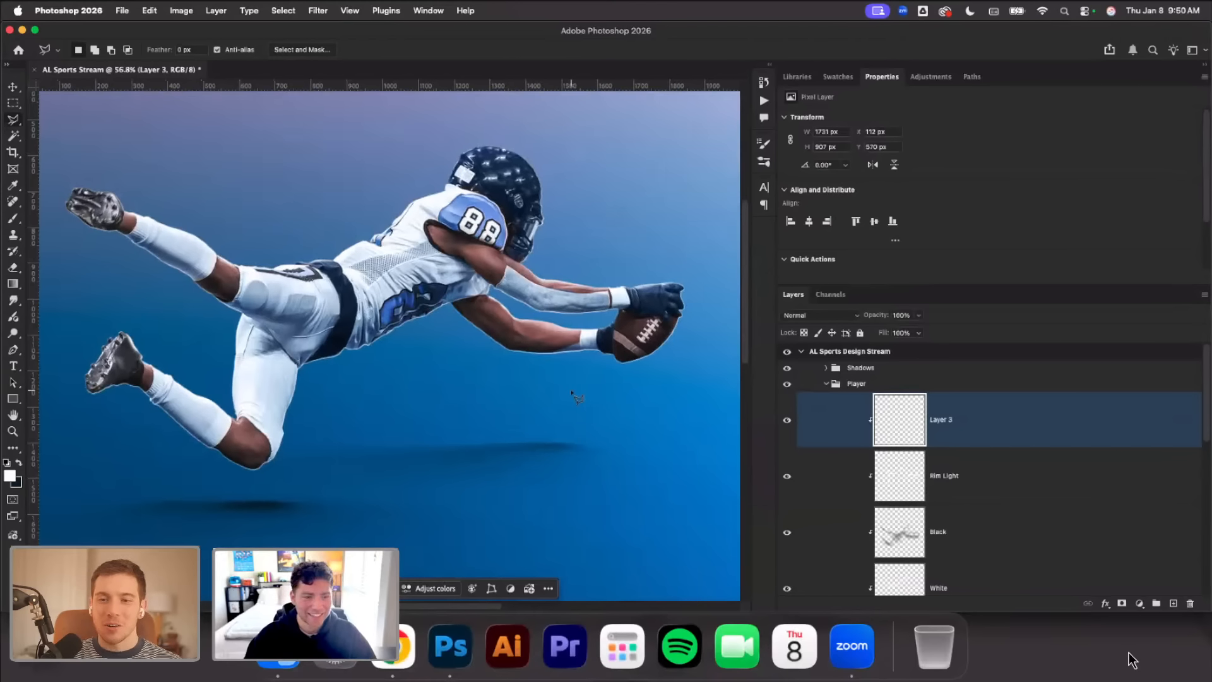
Add a layer mask to Layer 3 and paint black with a 316 px brush to hide the stroke along the player's underside
left_click(1122, 604)
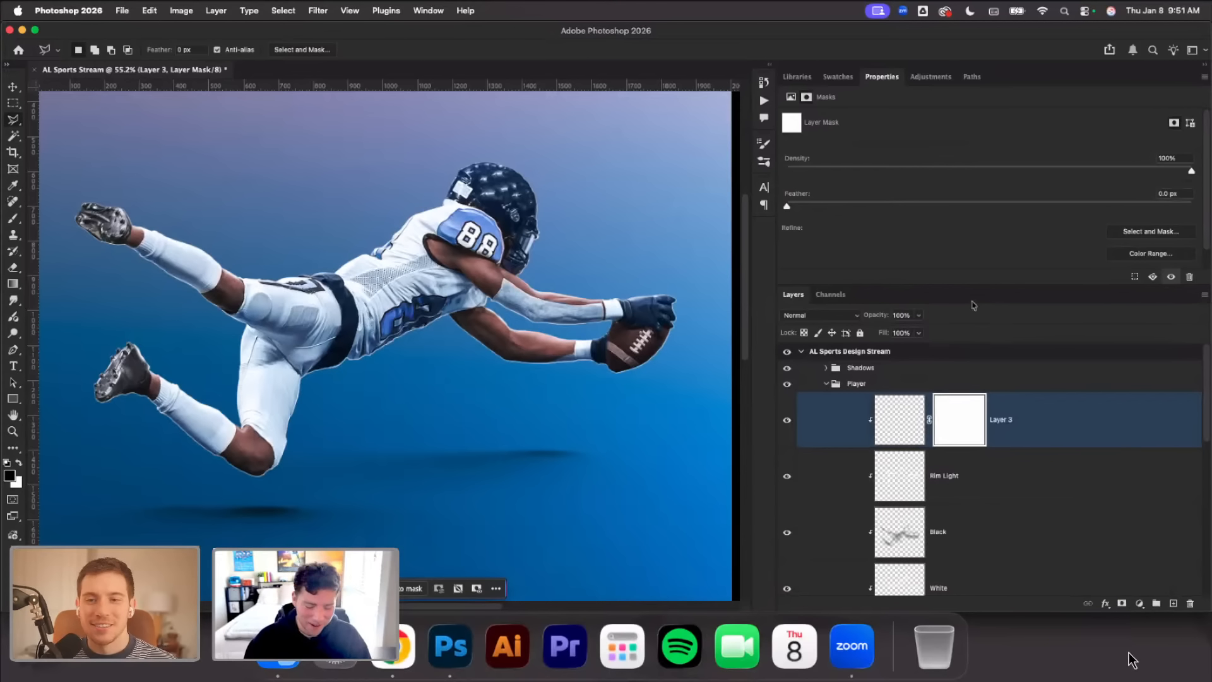
left_click(15, 218)
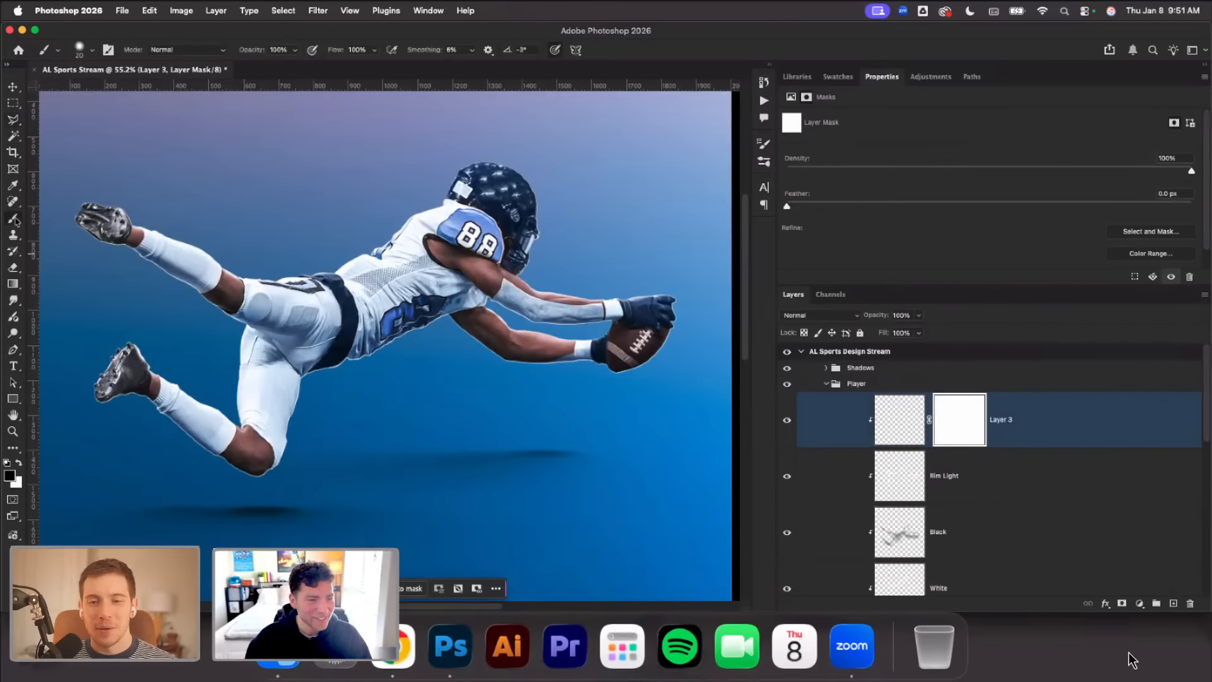
right_click(513, 202)
left_click_drag(593, 232, 642, 232)
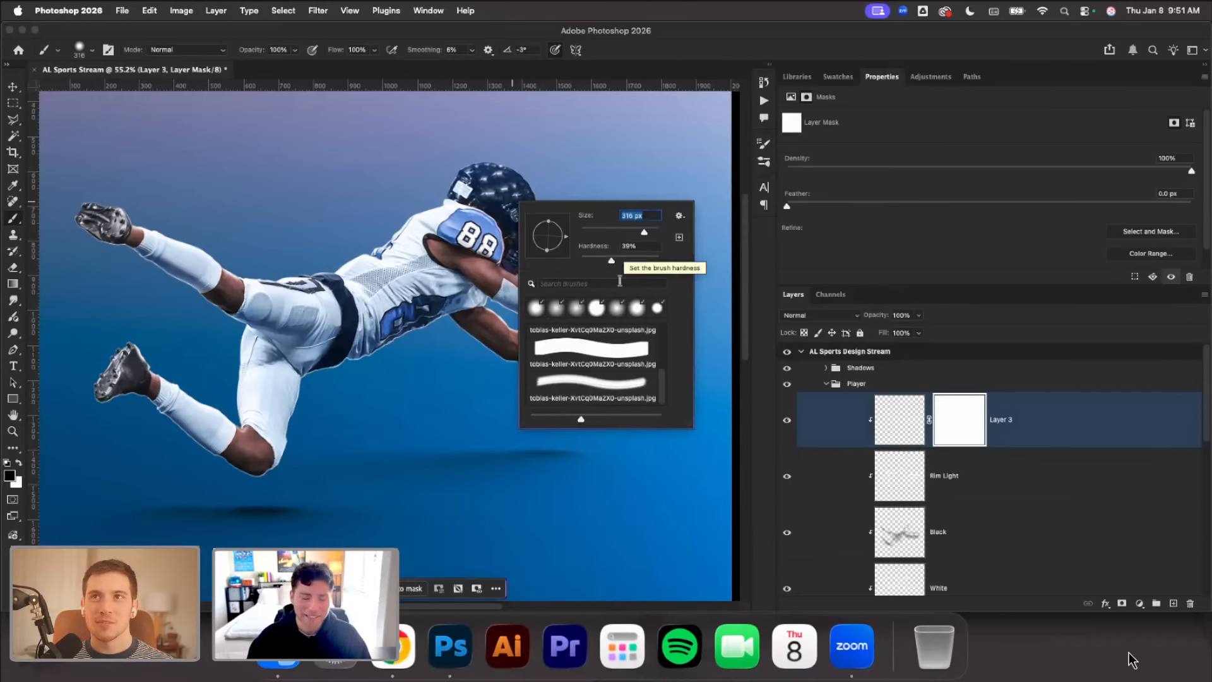
left_click_drag(197, 487, 221, 493)
mouse_move(302, 492)
left_mouse_down()
mouse_move(321, 474)
mouse_move(321, 400)
mouse_move(401, 480)
mouse_move(367, 396)
left_mouse_up()
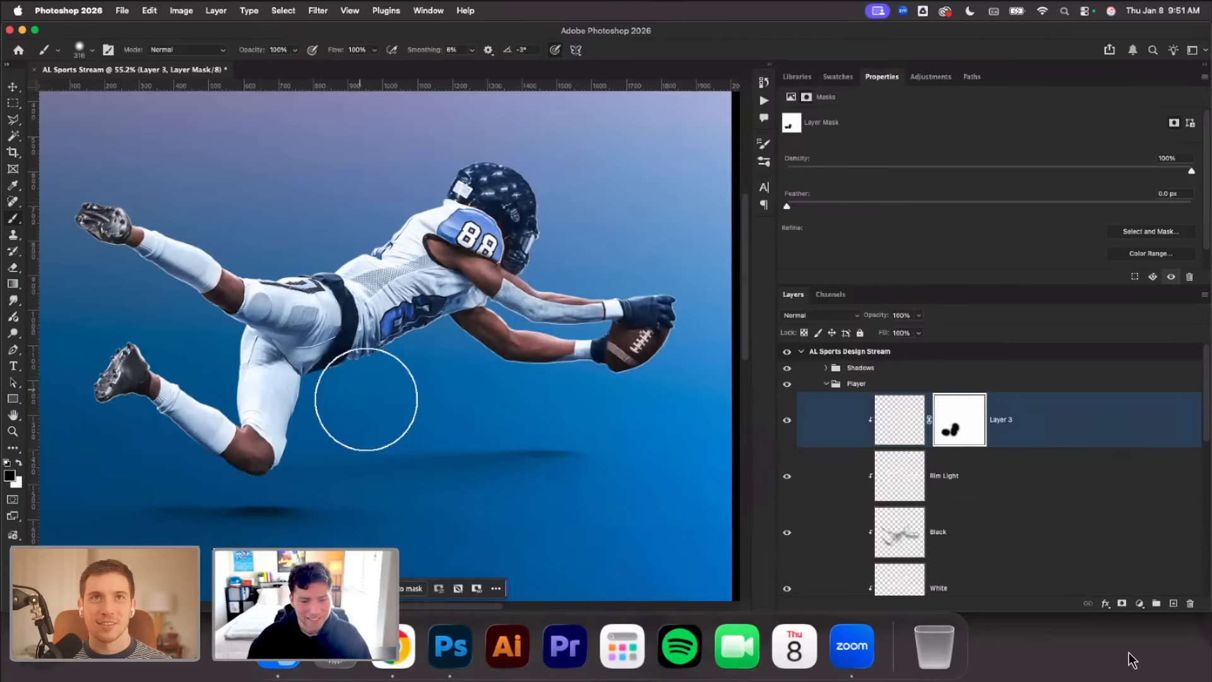
left_click_drag(443, 416, 433, 352)
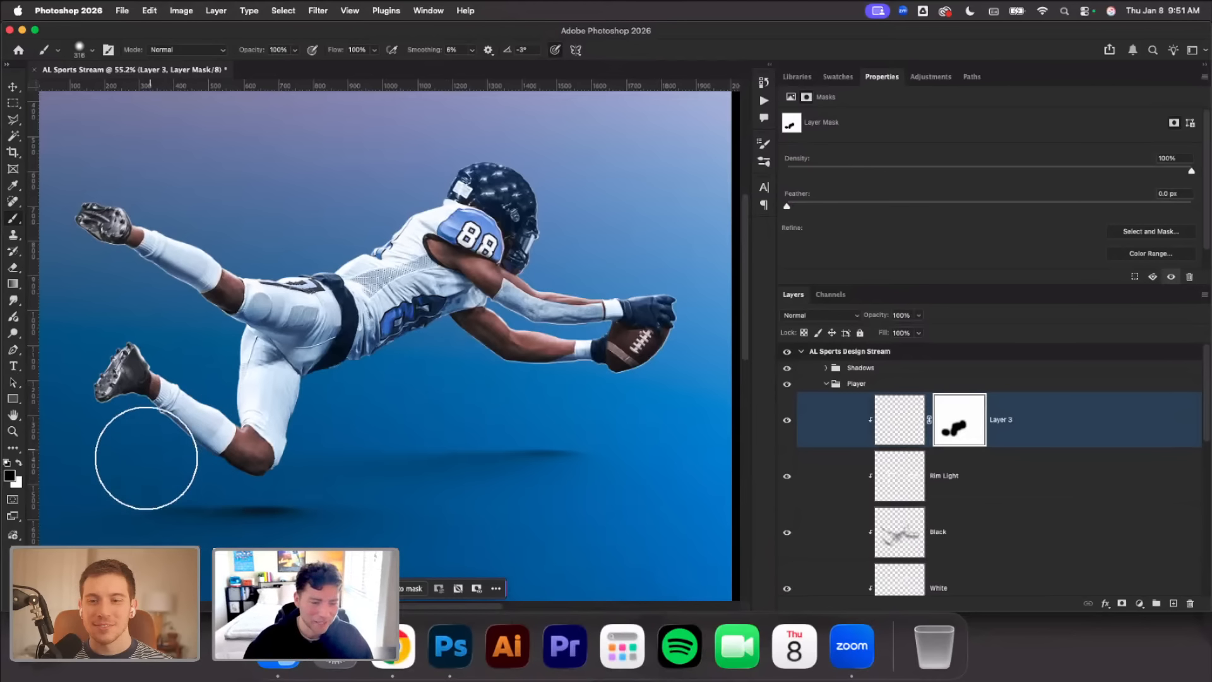
left_click_drag(146, 458, 156, 478)
mouse_move(522, 407)
left_mouse_down()
mouse_move(595, 434)
mouse_move(556, 413)
mouse_move(593, 397)
mouse_move(563, 410)
mouse_move(641, 410)
left_mouse_up()
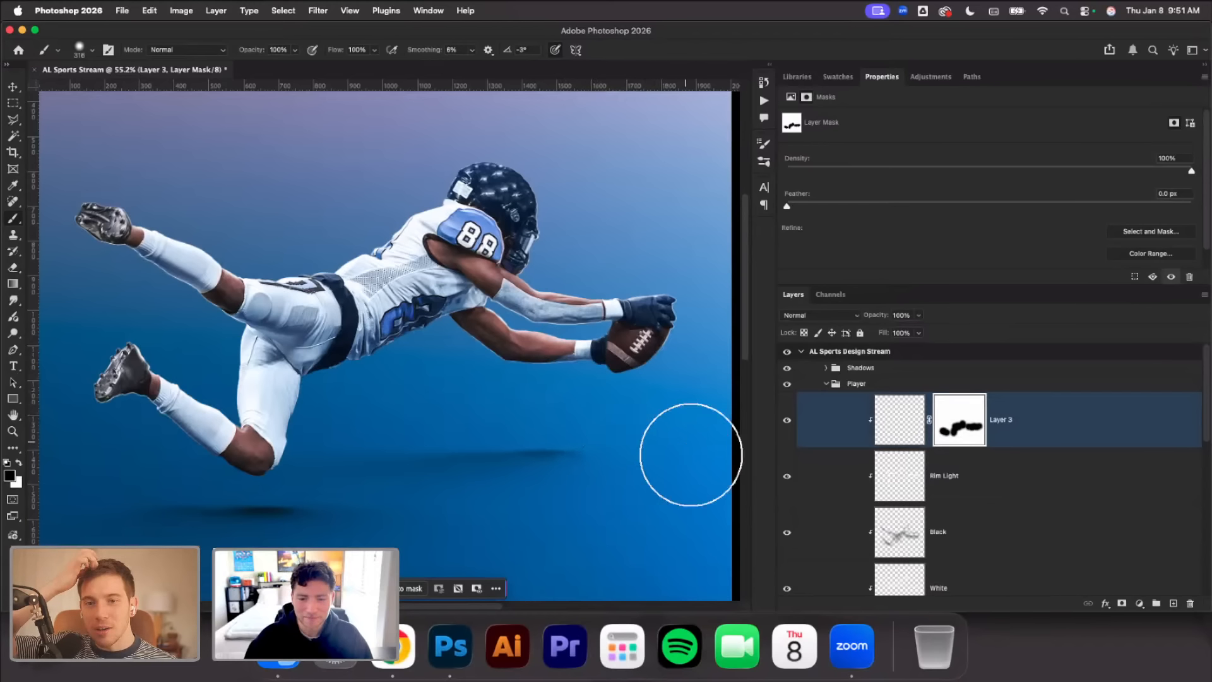
Reduce the brush to 84 px and mask out the white stroke along the front of the helmet's face mask
right_click(591, 399)
left_click_drag(719, 414, 691, 415)
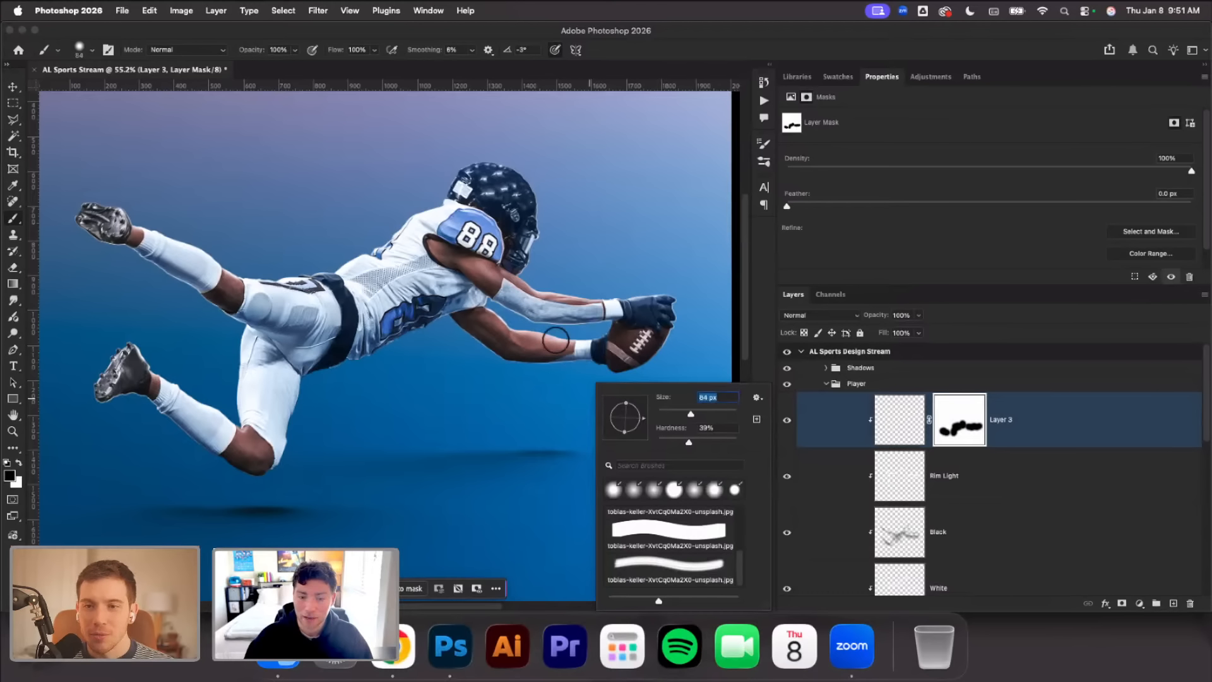
left_click(502, 301)
scroll(640, 350, "up", 3)
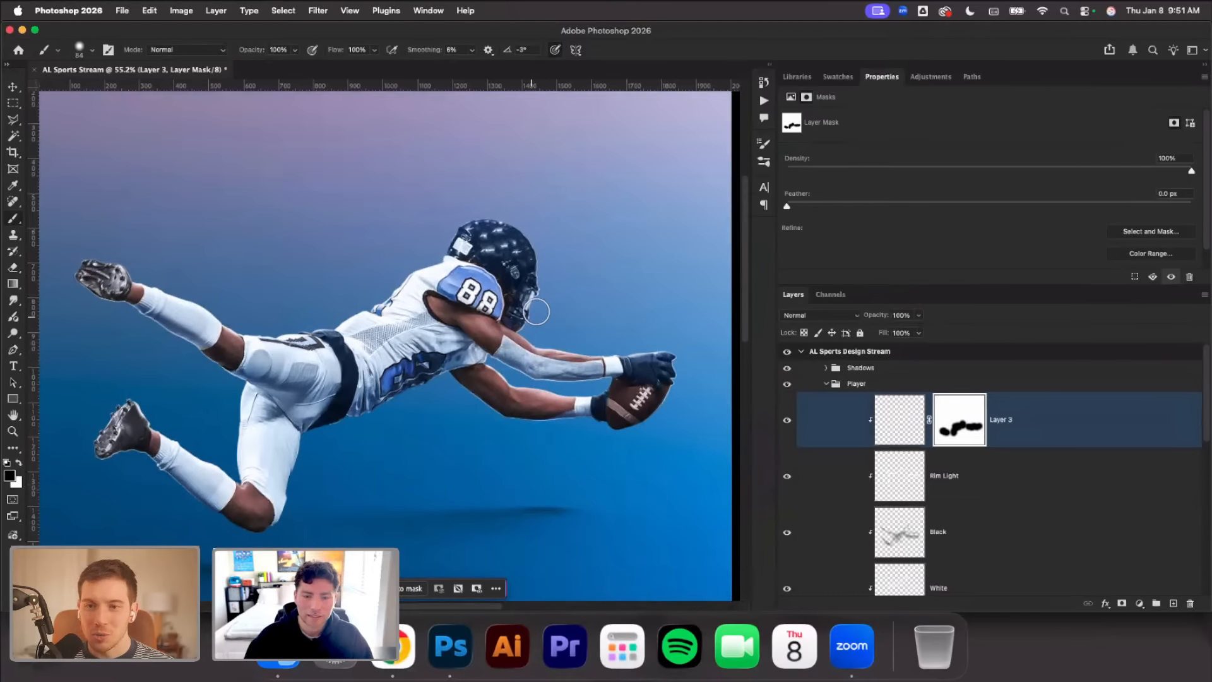
left_click_drag(533, 311, 545, 293)
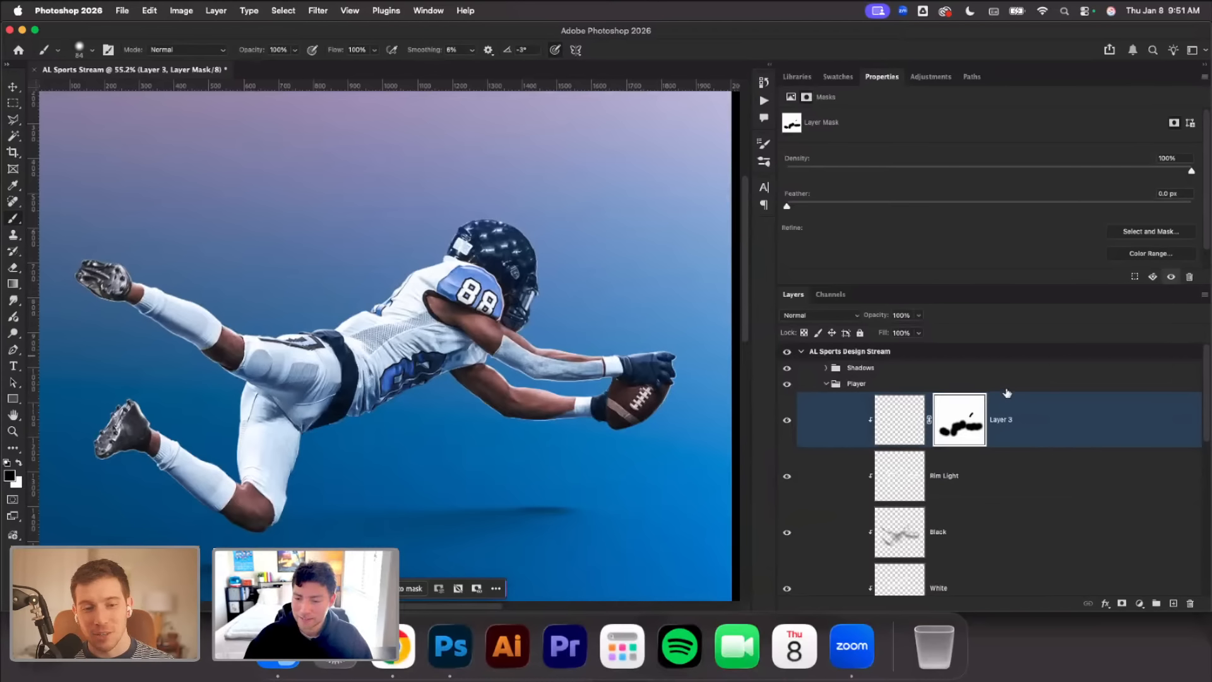
Collapse the Player group and add a new empty layer directly above it
left_click(834, 387)
left_click(825, 384)
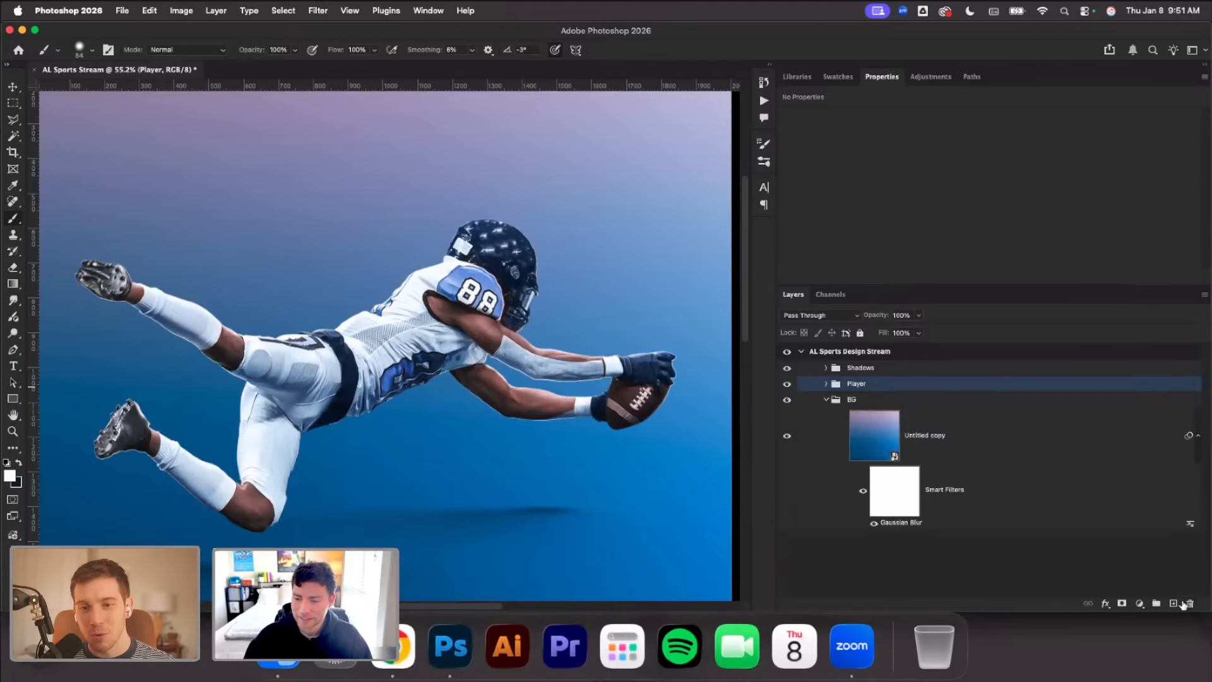
left_click(1180, 603)
Collapse the BG group and add a new empty layer between it and the Player group
scroll(426, 342, "down", 1)
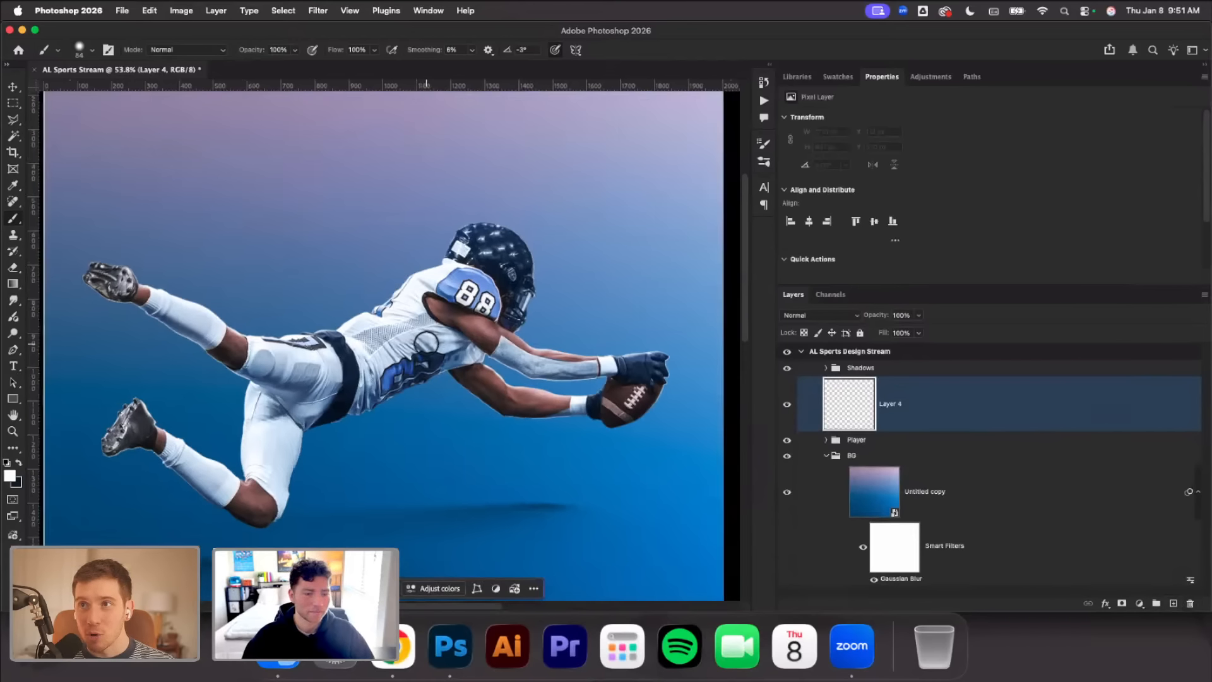
scroll(426, 342, "down", 2)
scroll(427, 342, "left", 2)
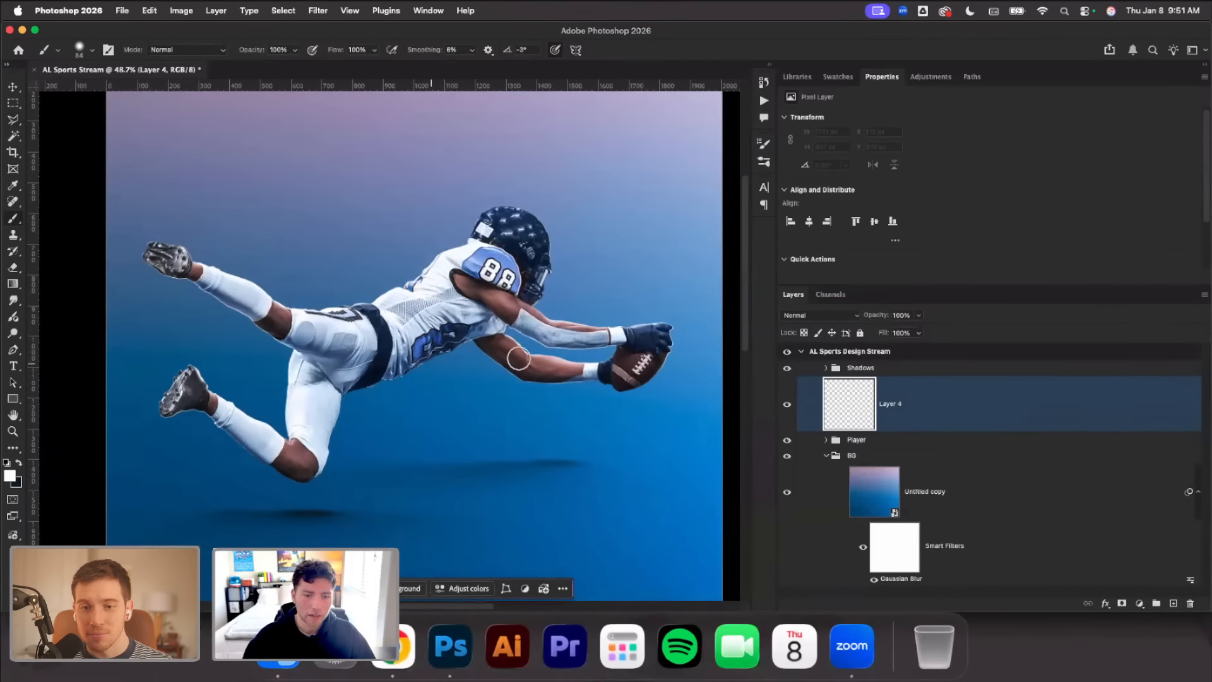
left_click(819, 452)
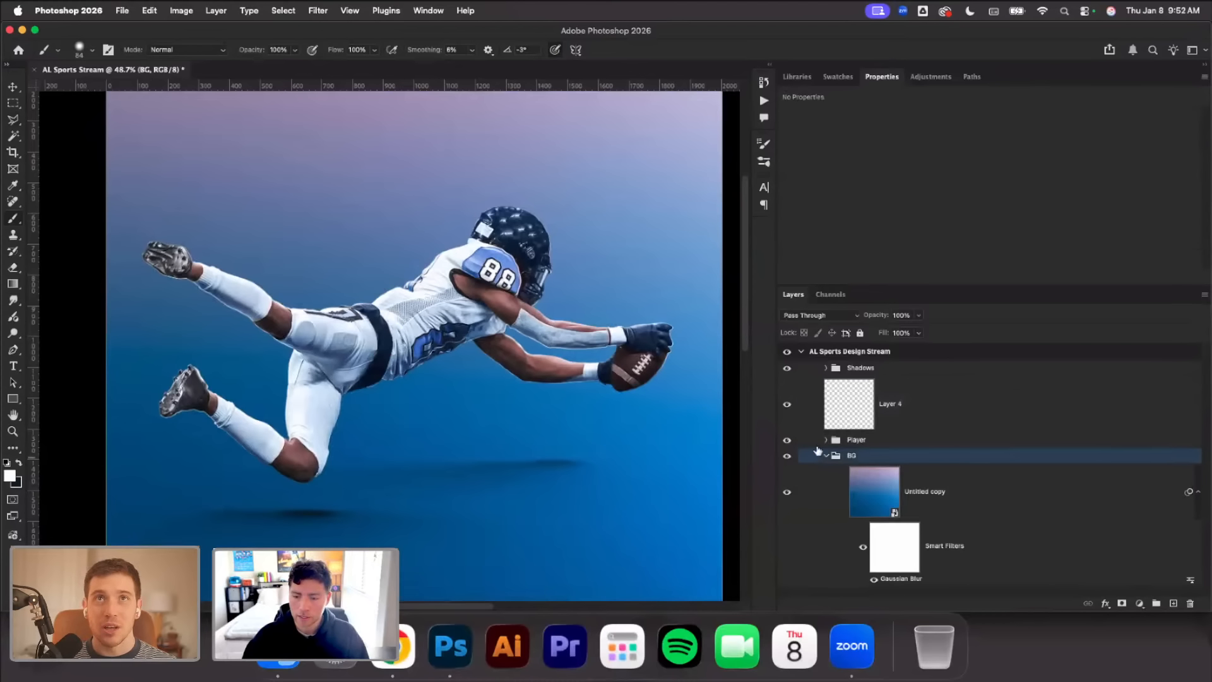
left_click(825, 456)
left_click(1169, 603)
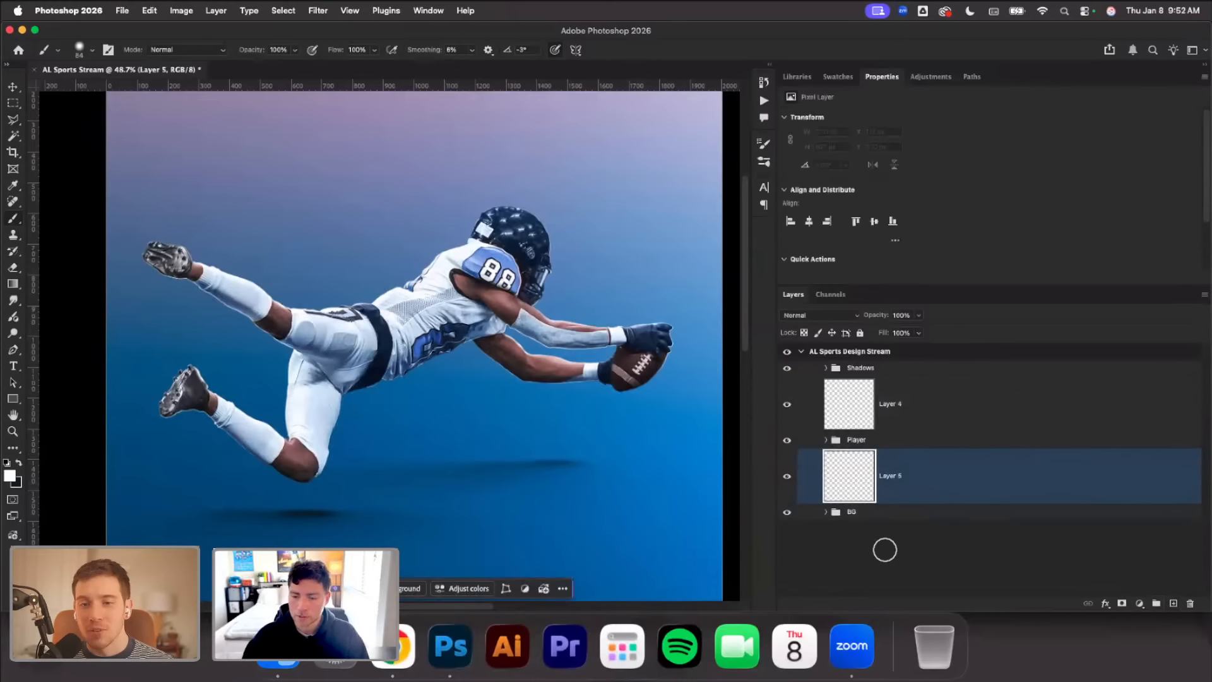
Add the white Helvetica Bold text TOUCH behind the player and enlarge it to about 204 pt
left_click(15, 367)
left_click(344, 211)
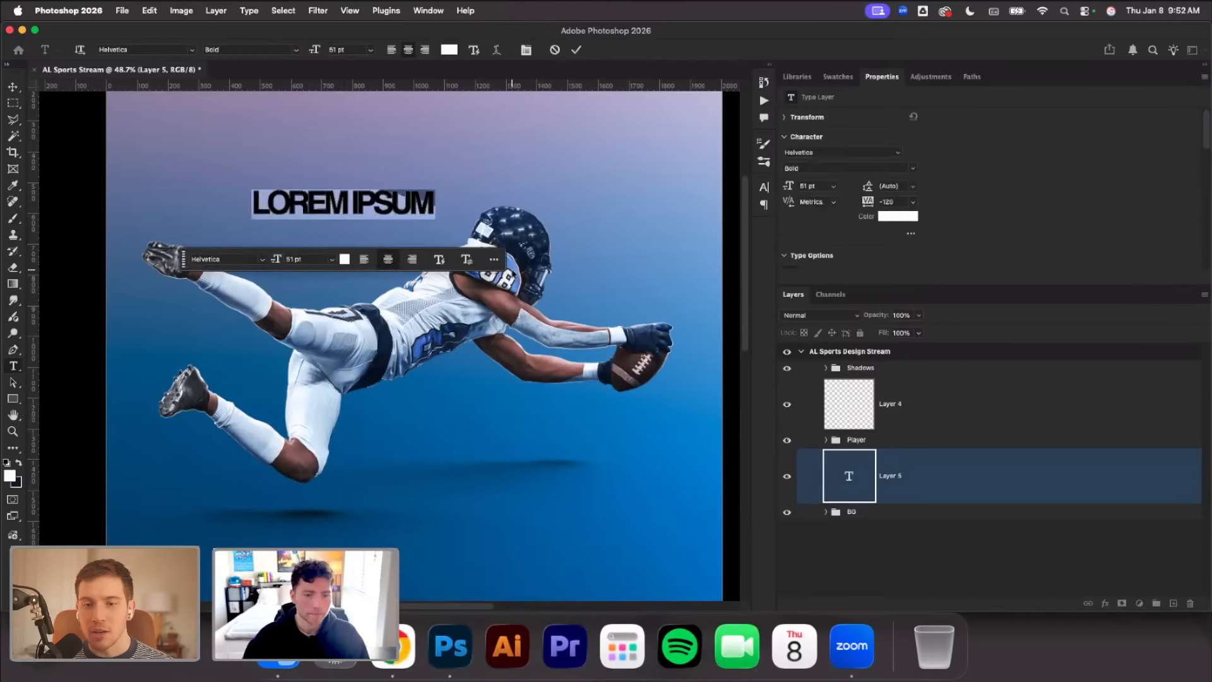
type("TOUCH")
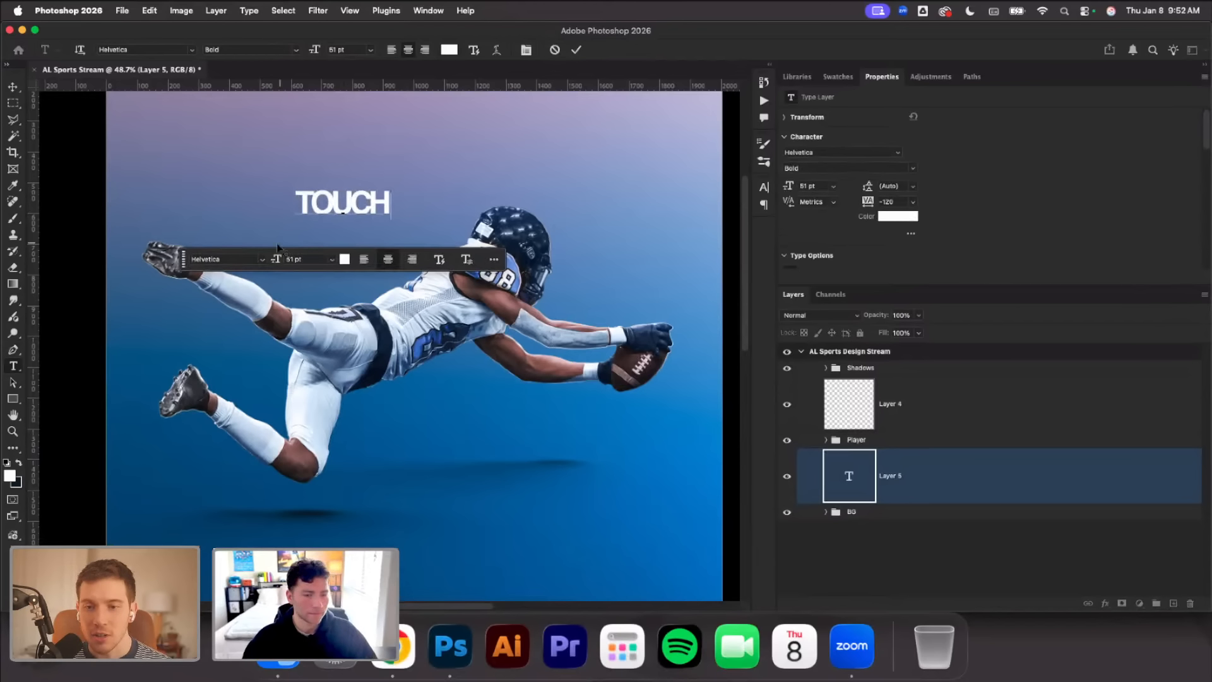
scroll(384, 230, "down", 1)
scroll(473, 245, "up", 3)
scroll(472, 245, "down", 1)
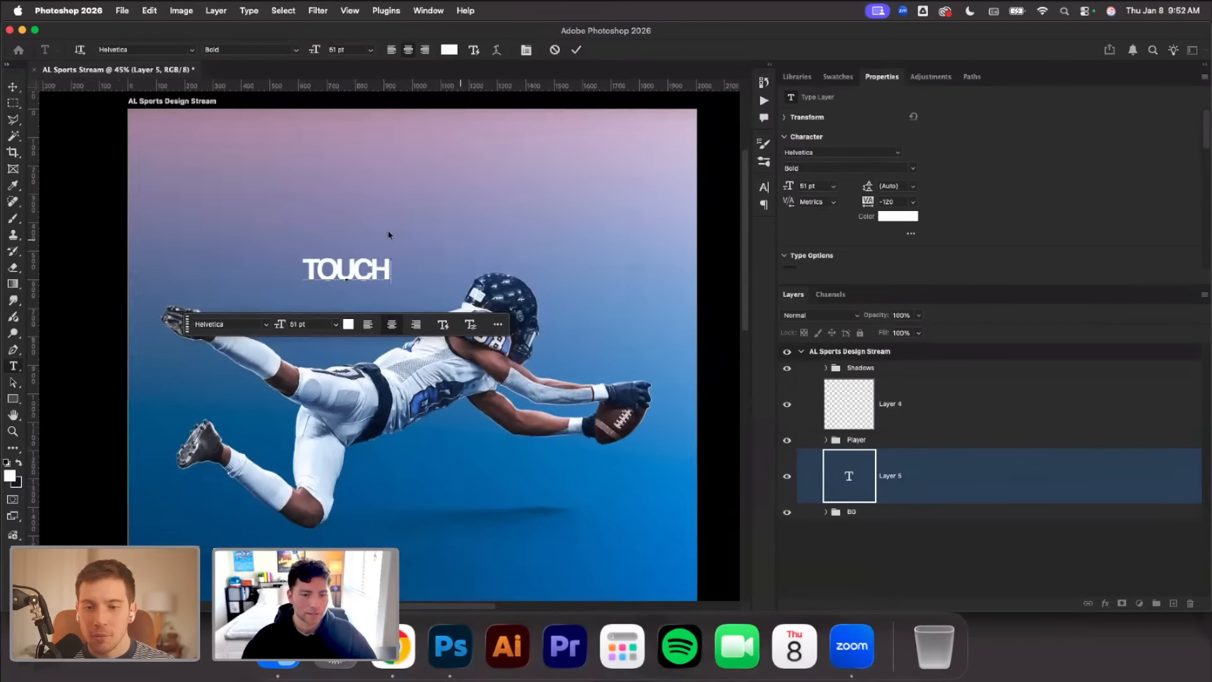
key("super+Return")
key("v")
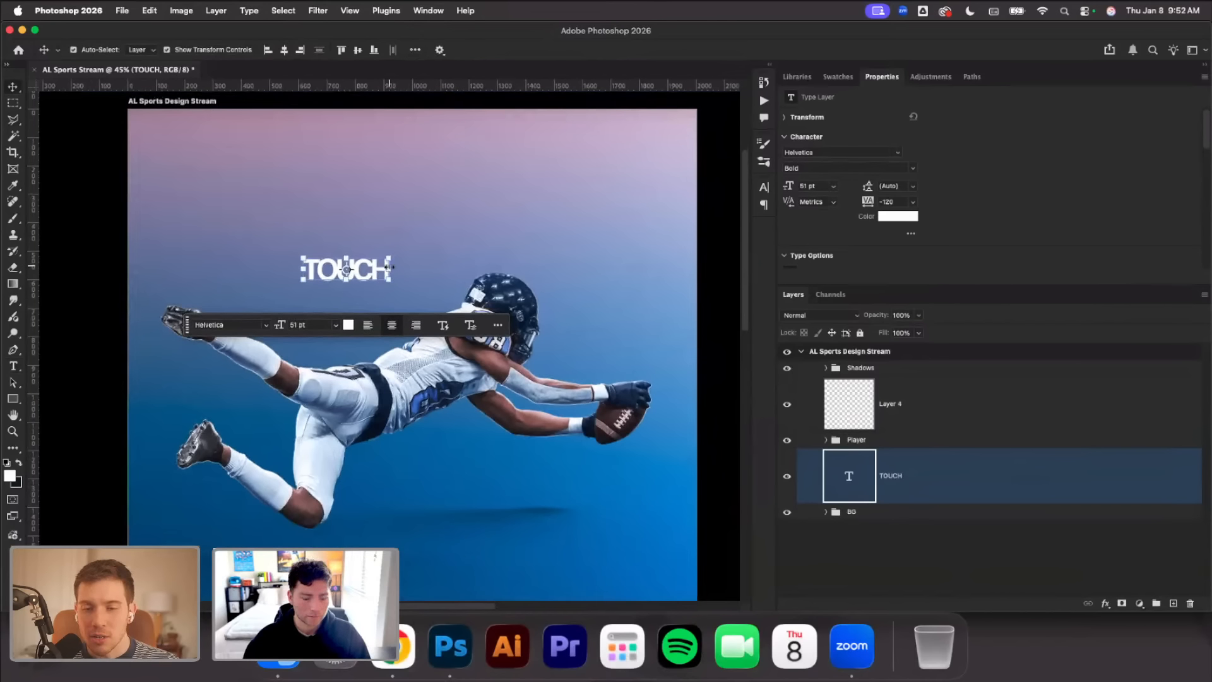
left_click_drag(391, 274, 534, 274)
Recolor the TOUCH text to a very pale pink based on a color sampled from the upper background
left_click(13, 367)
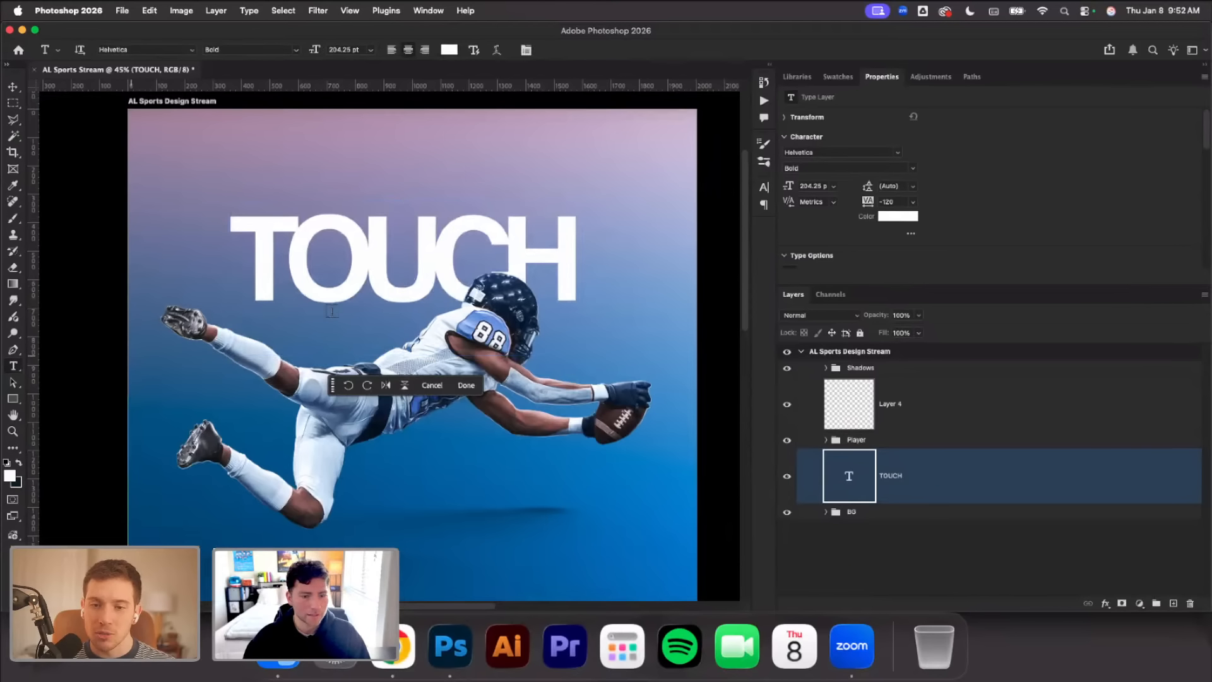
double_click(372, 285)
left_click(455, 53)
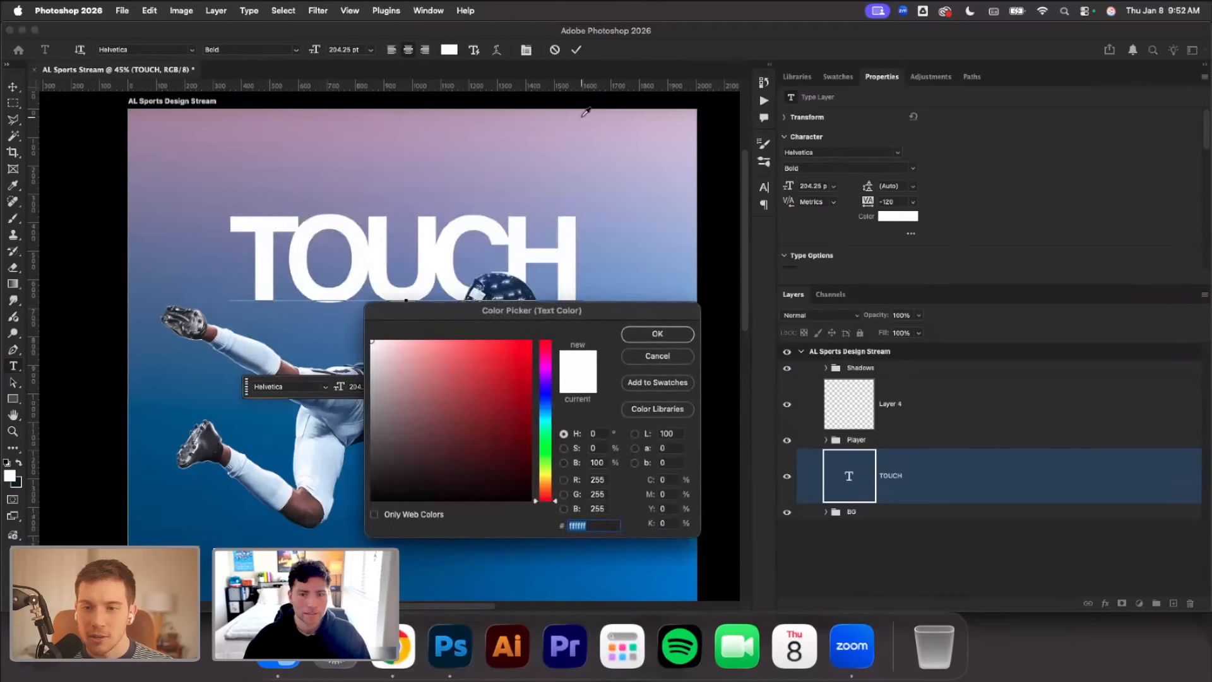
left_click(571, 172)
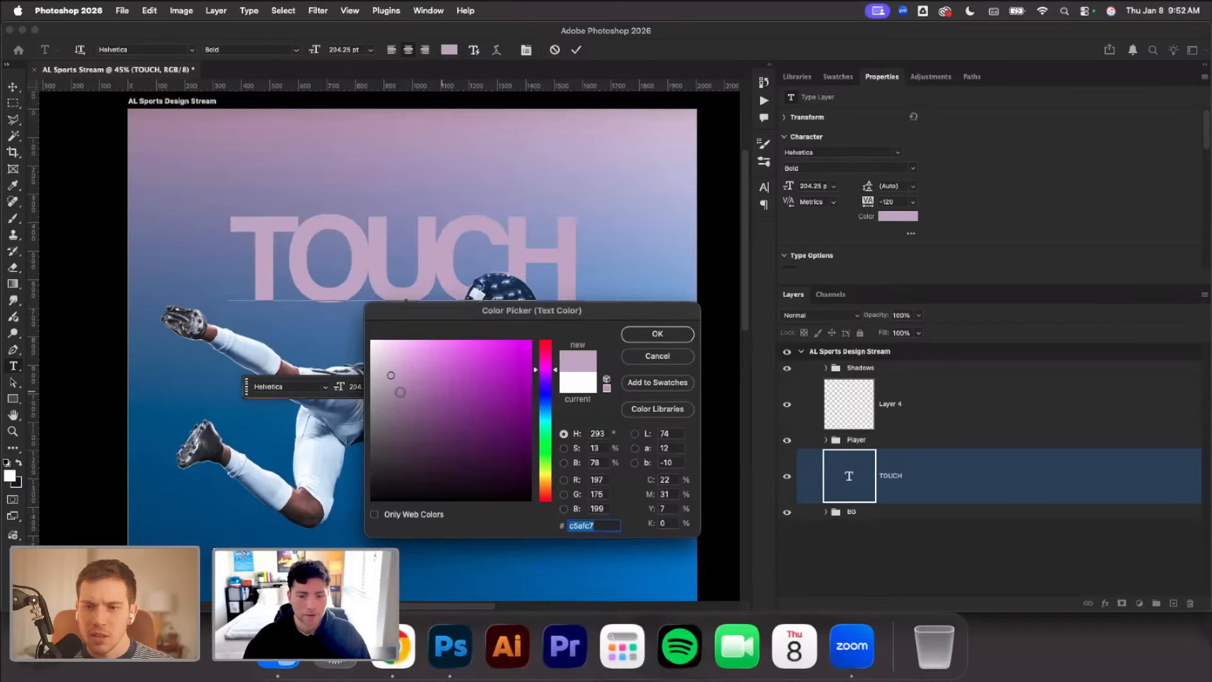
left_click_drag(400, 392, 384, 342)
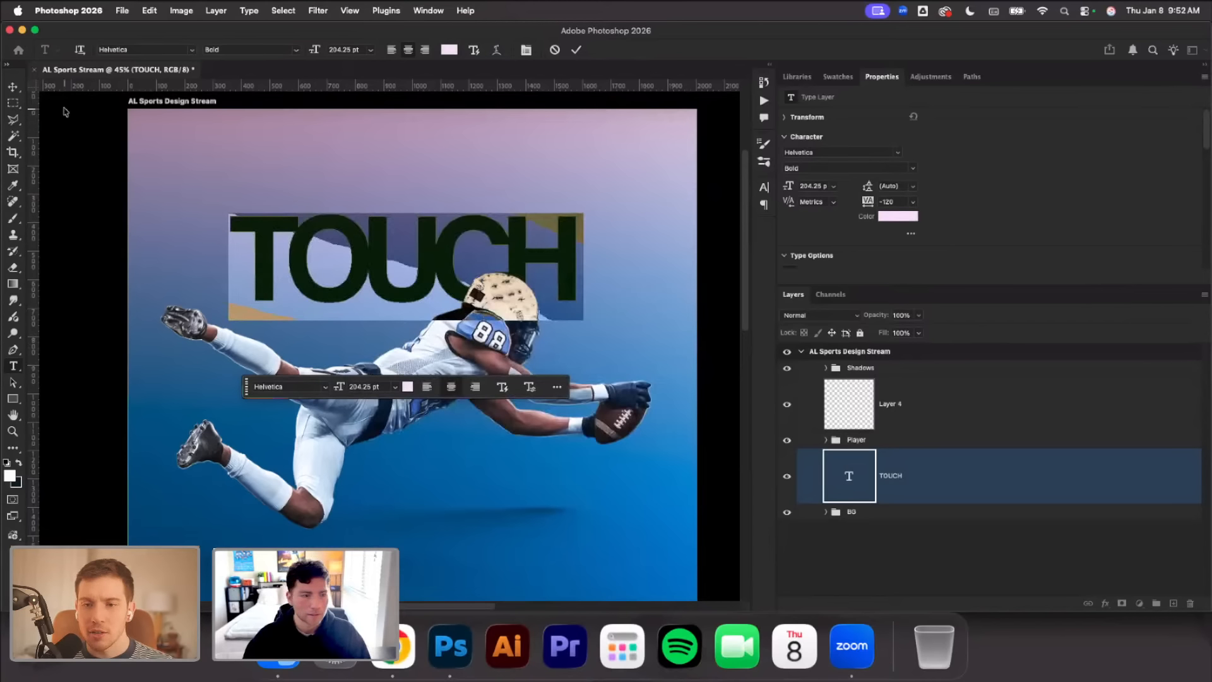
Scale the TOUCH text up slightly to 210.45 pt and position it behind the player's helmet
left_click(14, 87)
left_click_drag(583, 262, 589, 266)
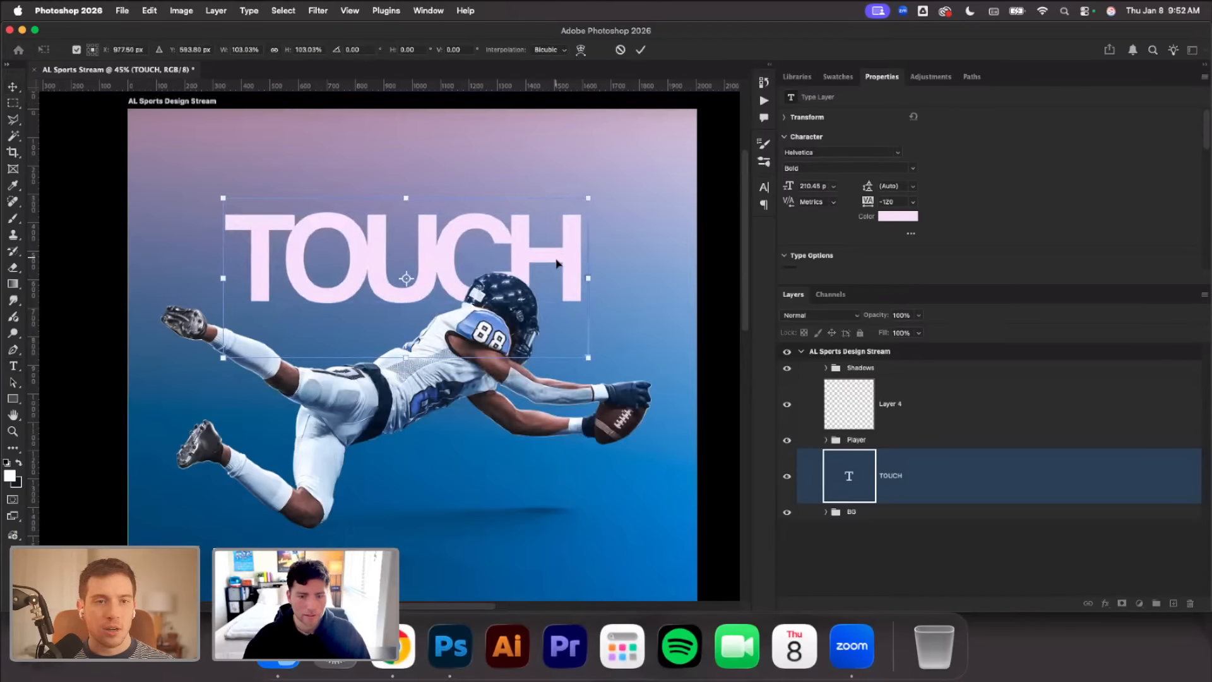
left_click(640, 50)
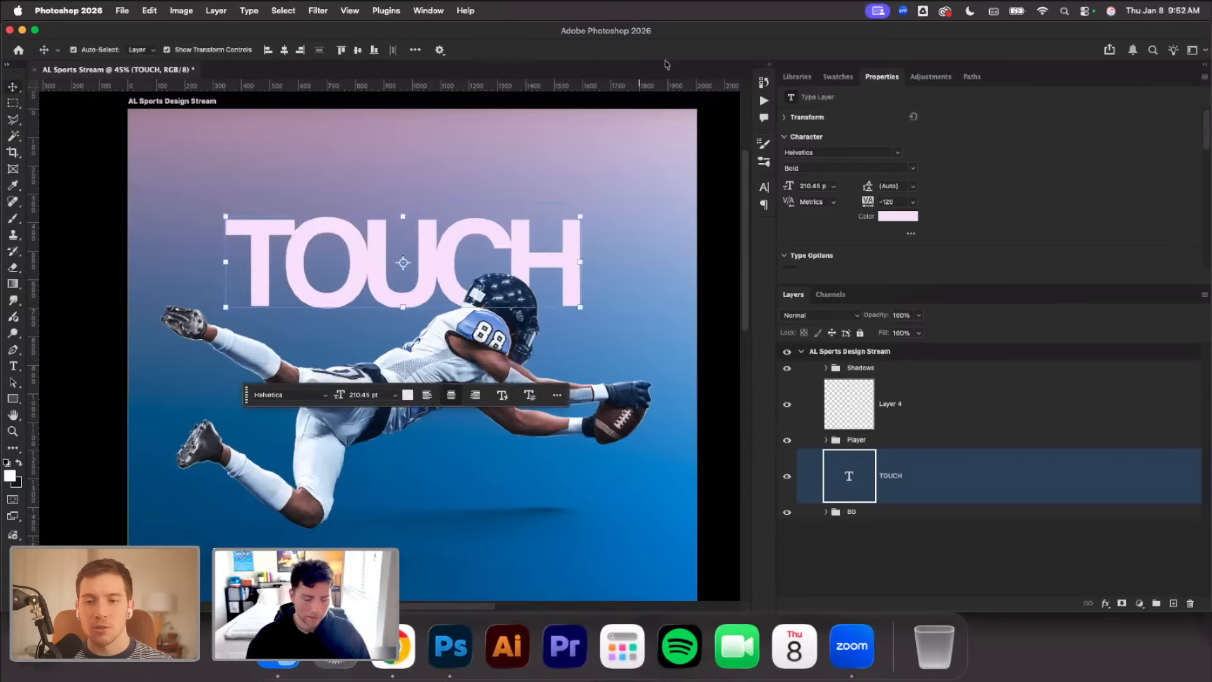
Duplicate the TOUCH text layer, place the copy directly beneath the original, and change its wording to DOWN
key("cmd+j")
left_click_drag(573, 239, 447, 328)
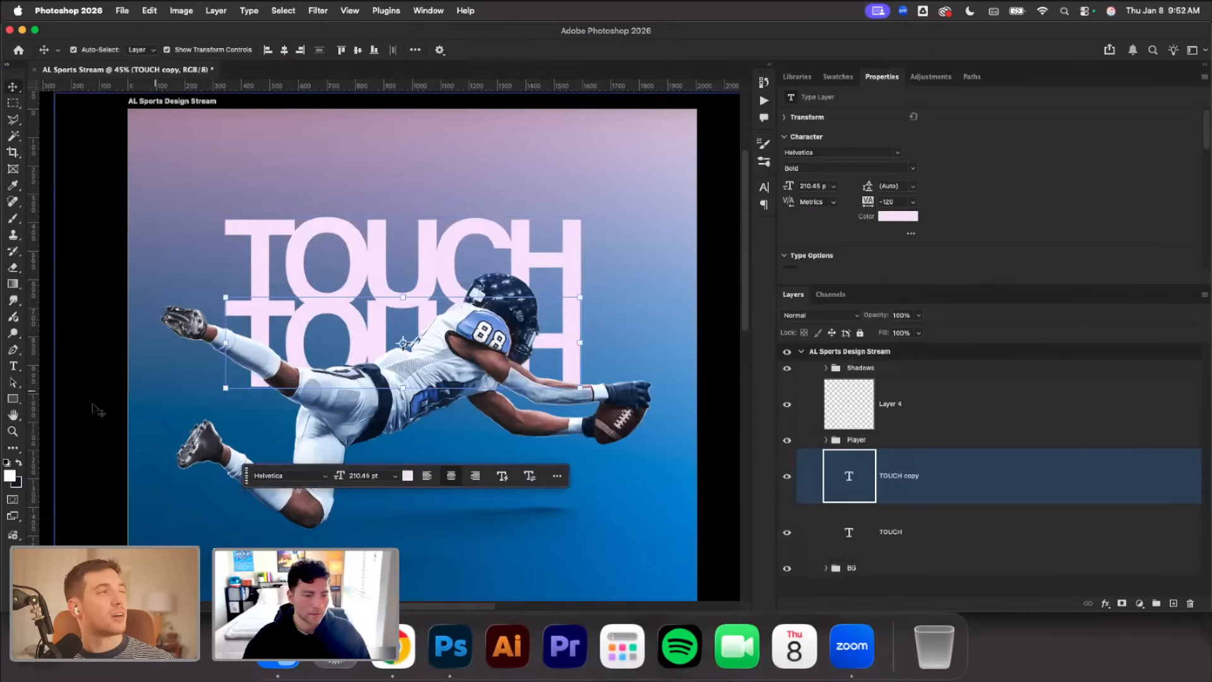
left_click(13, 366)
double_click(349, 333)
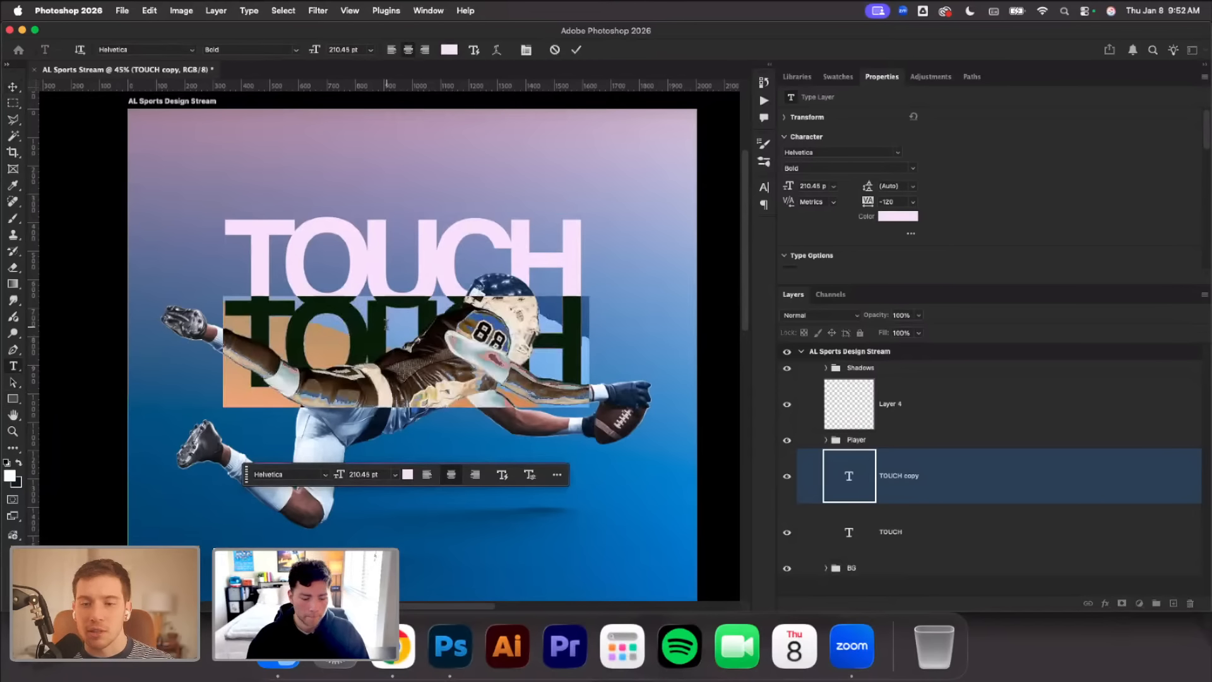
type("DOWN")
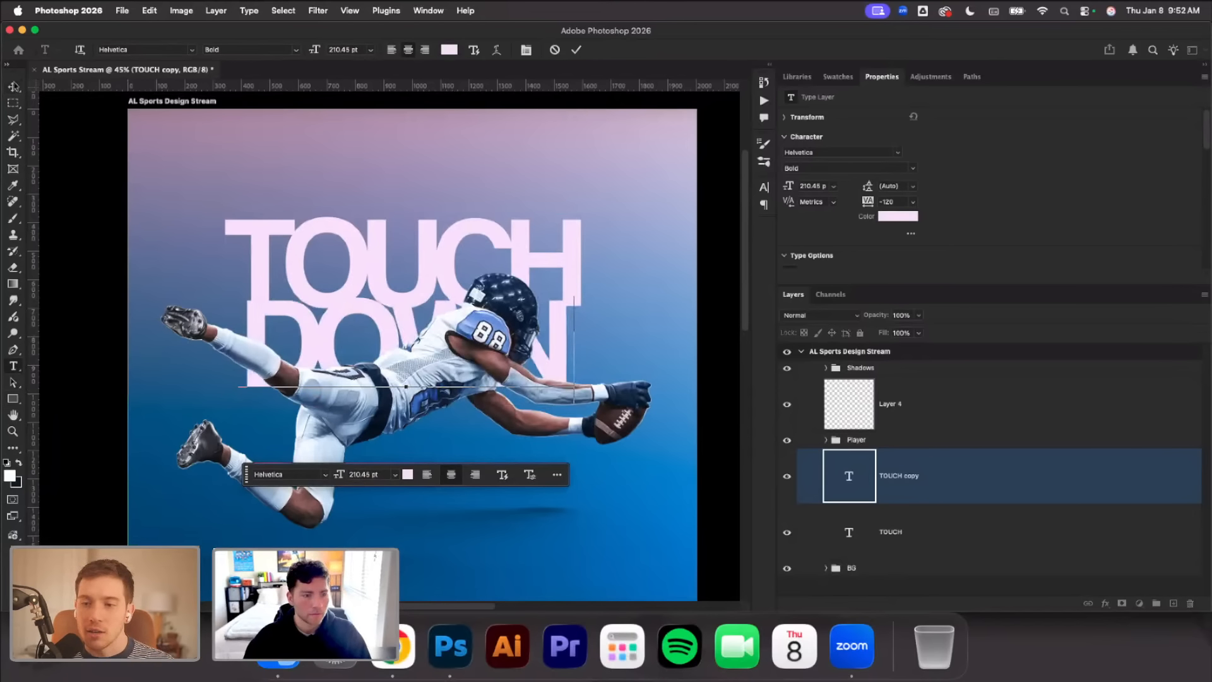
Nudge the DOWN text to the right and scale it to 217.92 pt to line up with the right edge of TOUCH
left_click(13, 87)
left_click_drag(262, 314, 267, 313)
key("Right")
key("Right")
key("Right")
key("Right")
key("Right")
key("Right")
key("Right")
key("Right")
key("Right")
key("Right")
key("Right")
key("Right")
key("Right")
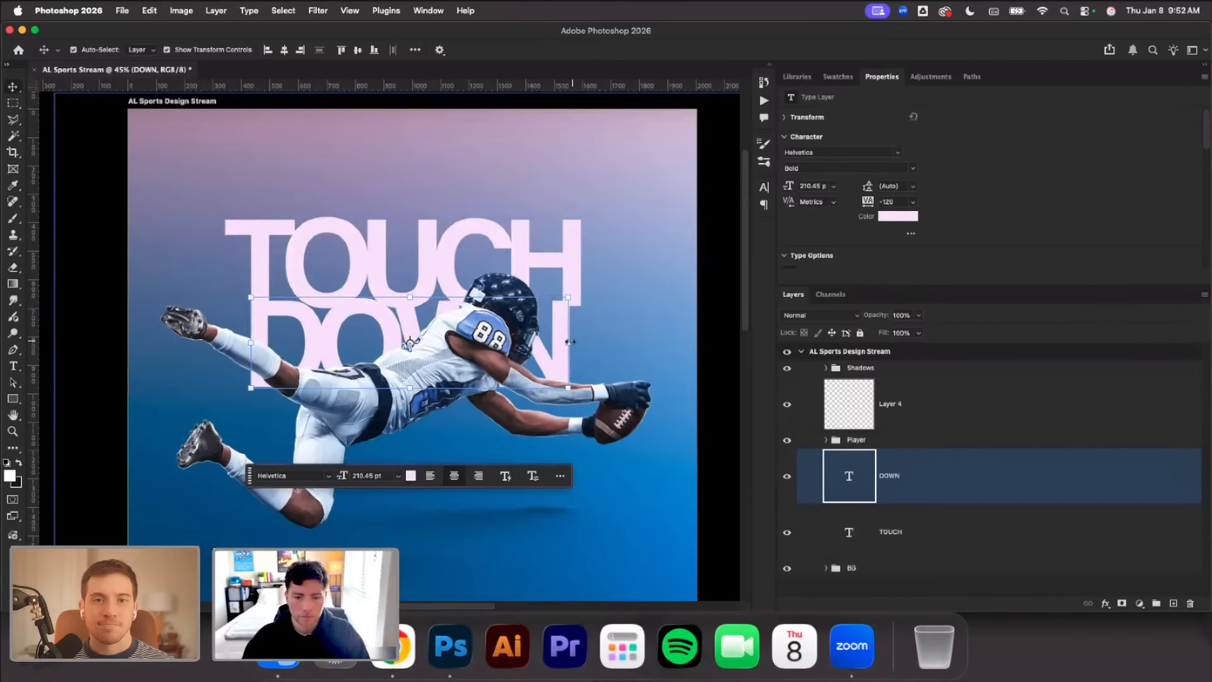
left_click_drag(570, 342, 588, 355)
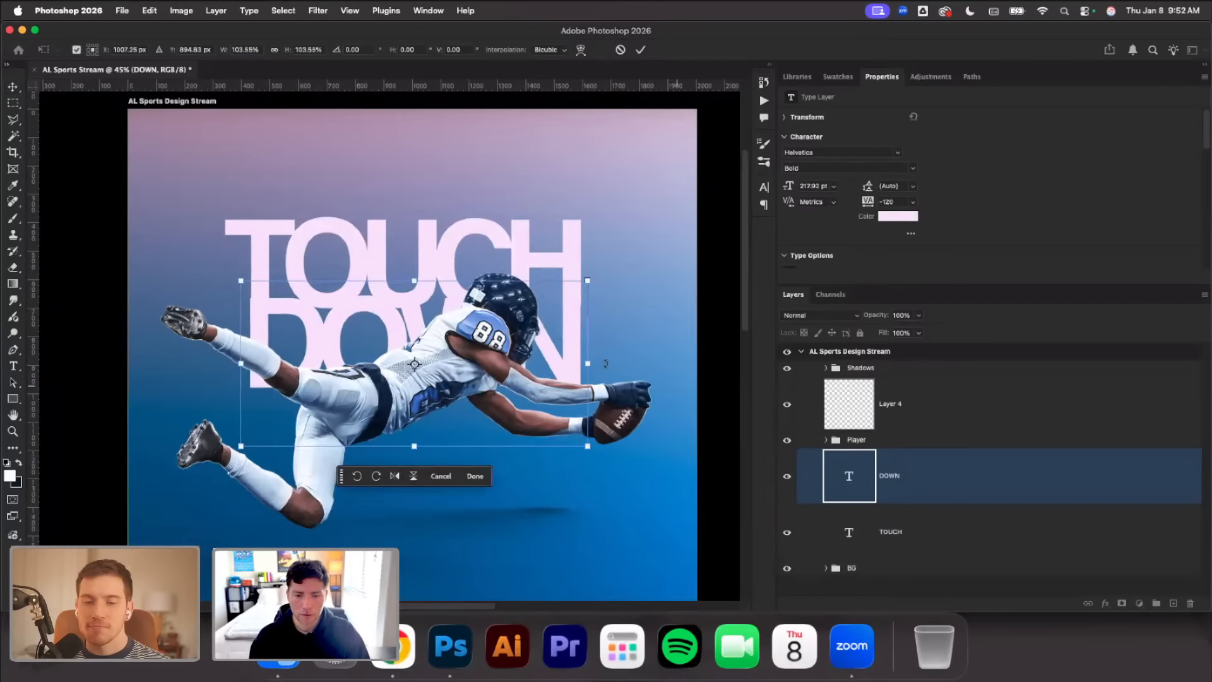
key("Right")
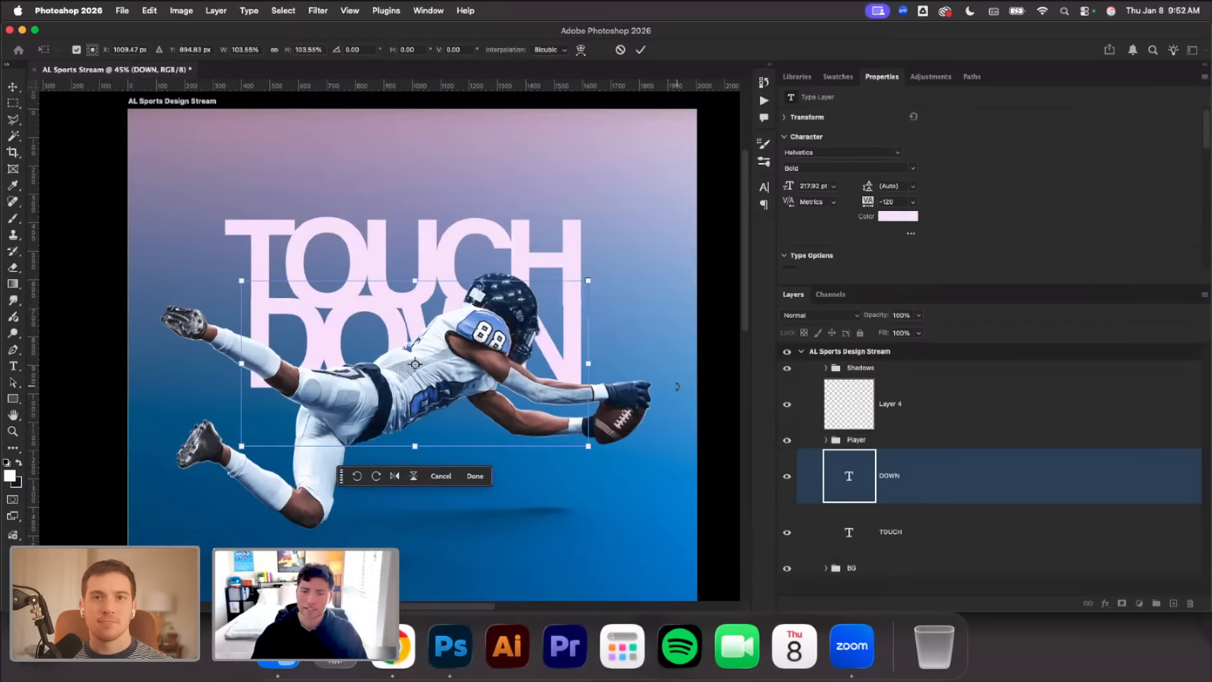
left_click(639, 50)
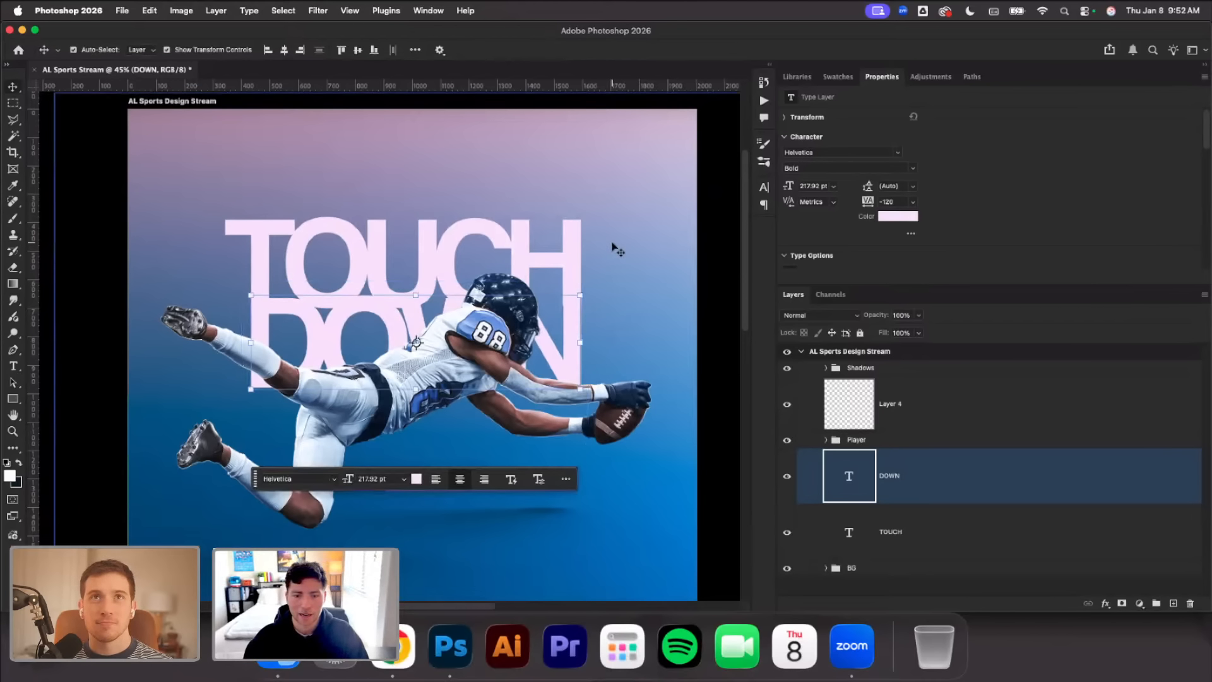
key("Left")
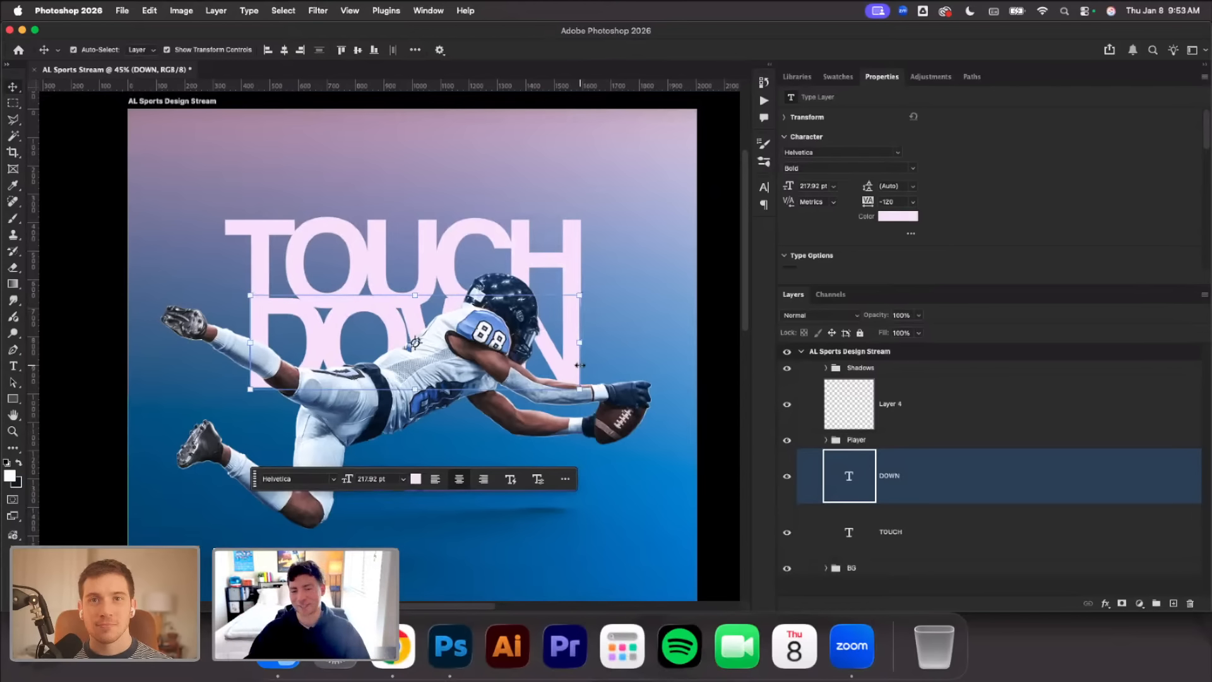
Fine-tune the DOWN text to 217.74 pt so its edges align with the stem of the T and the end of the H
left_click(201, 253)
left_click(268, 365)
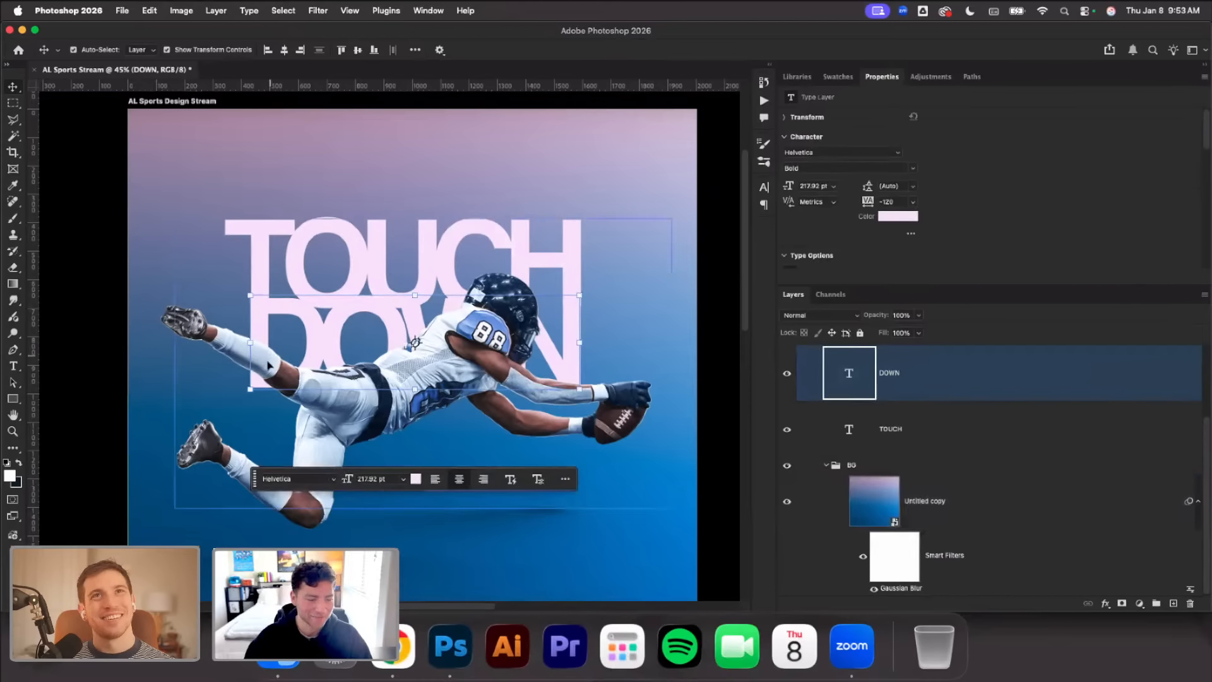
scroll(269, 365, "up", 5)
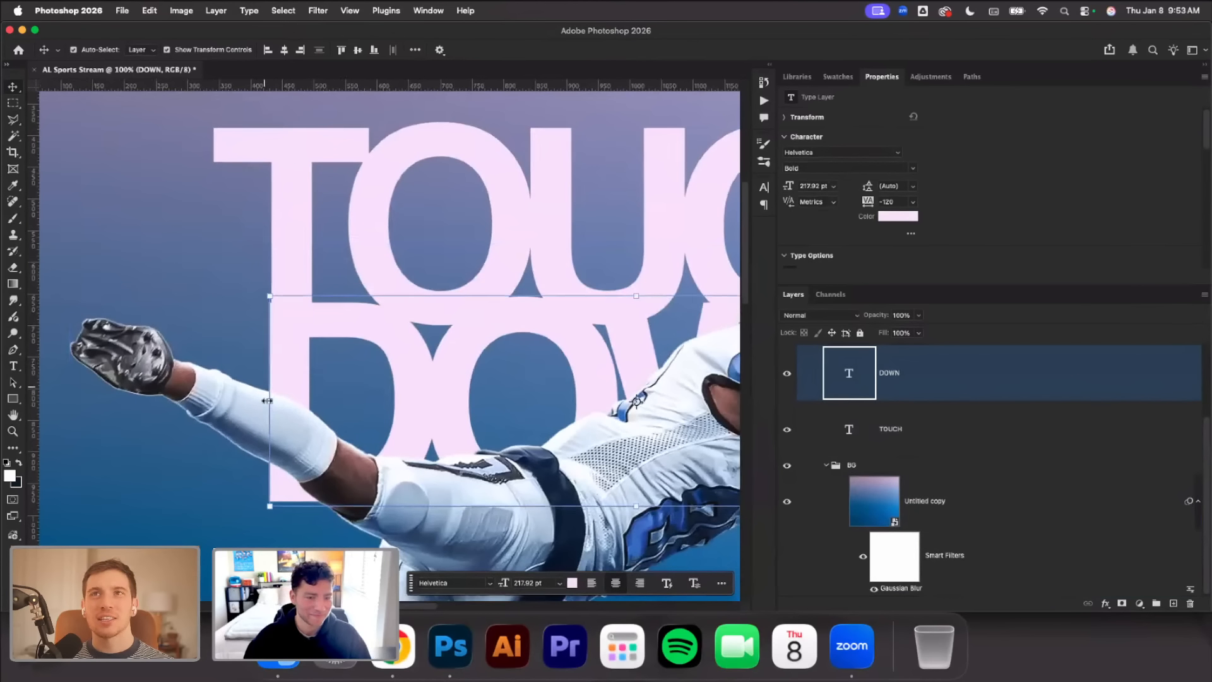
left_click(268, 400)
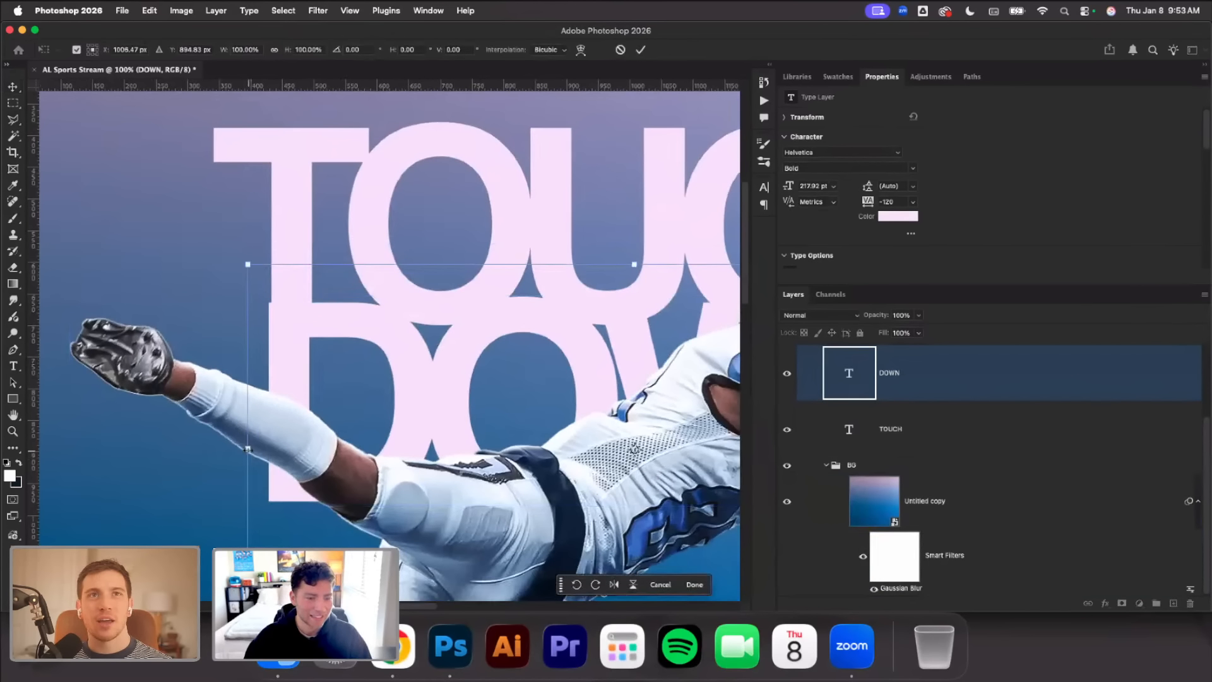
left_click_drag(248, 448, 251, 449)
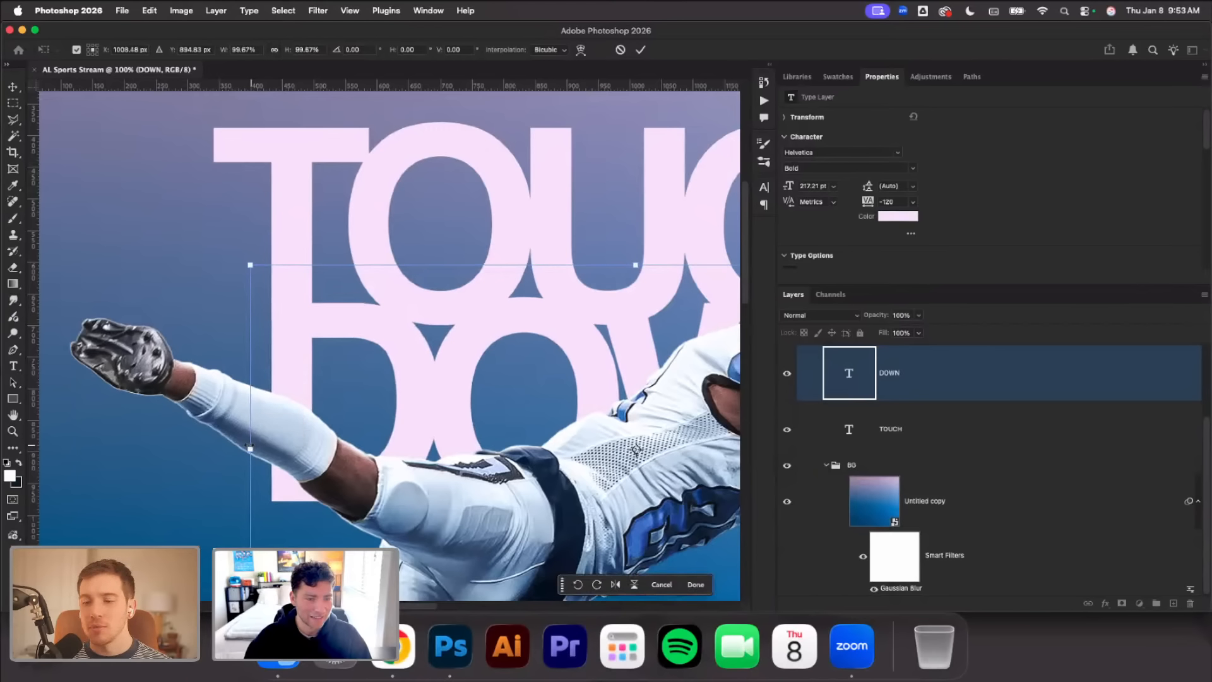
scroll(404, 398, "down", 3)
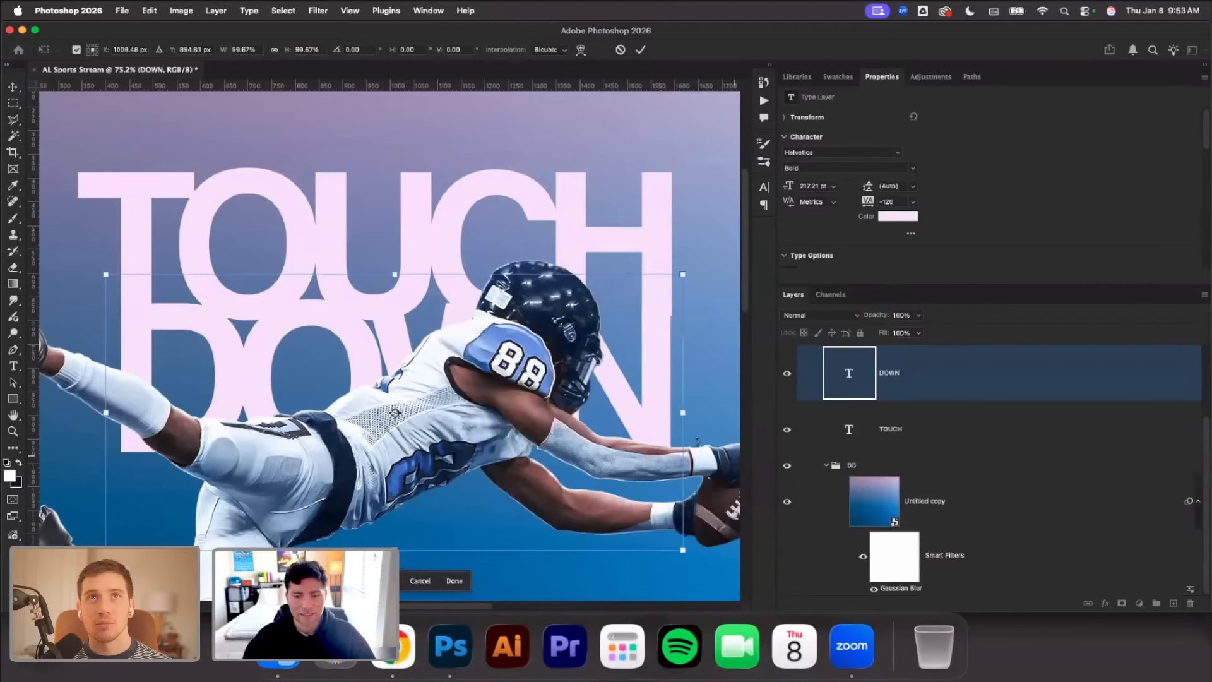
left_click_drag(683, 412, 683, 413)
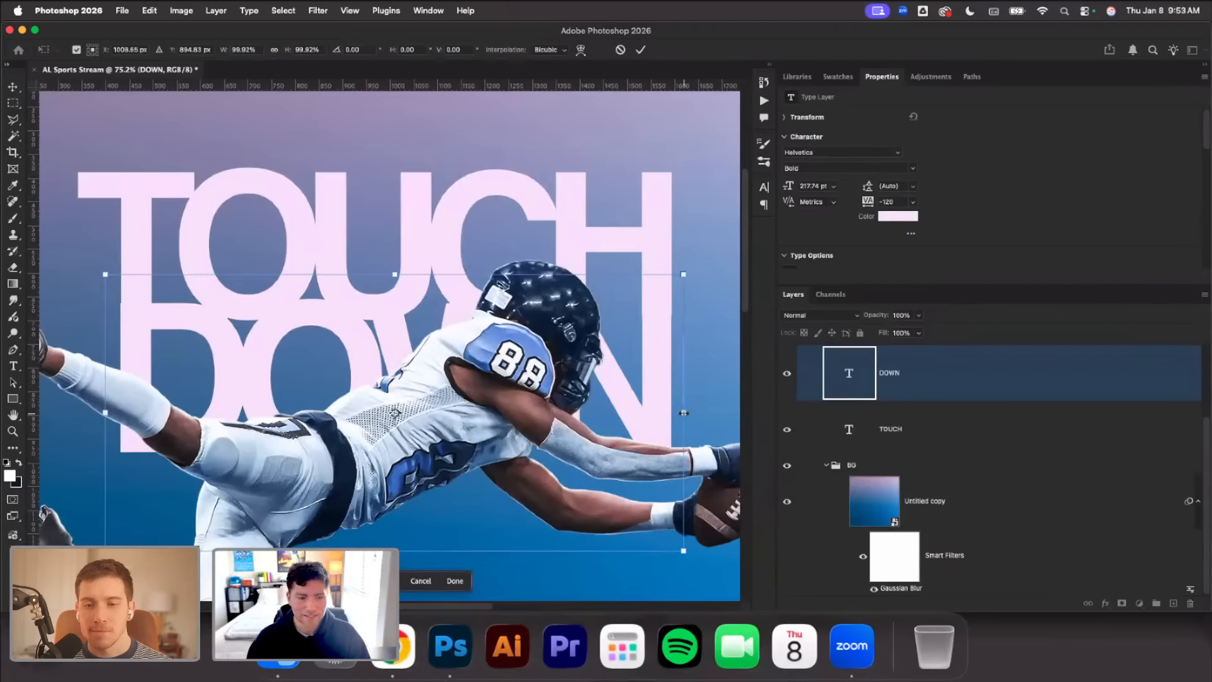
key("Right")
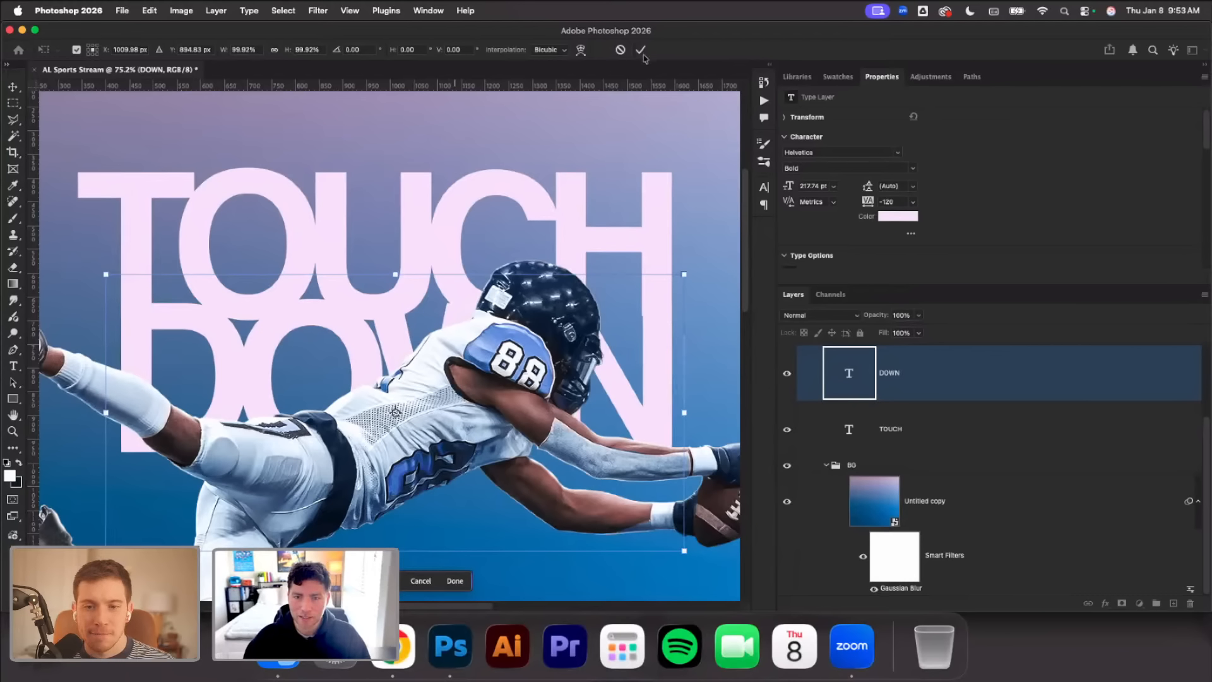
scroll(148, 128, "down", 3)
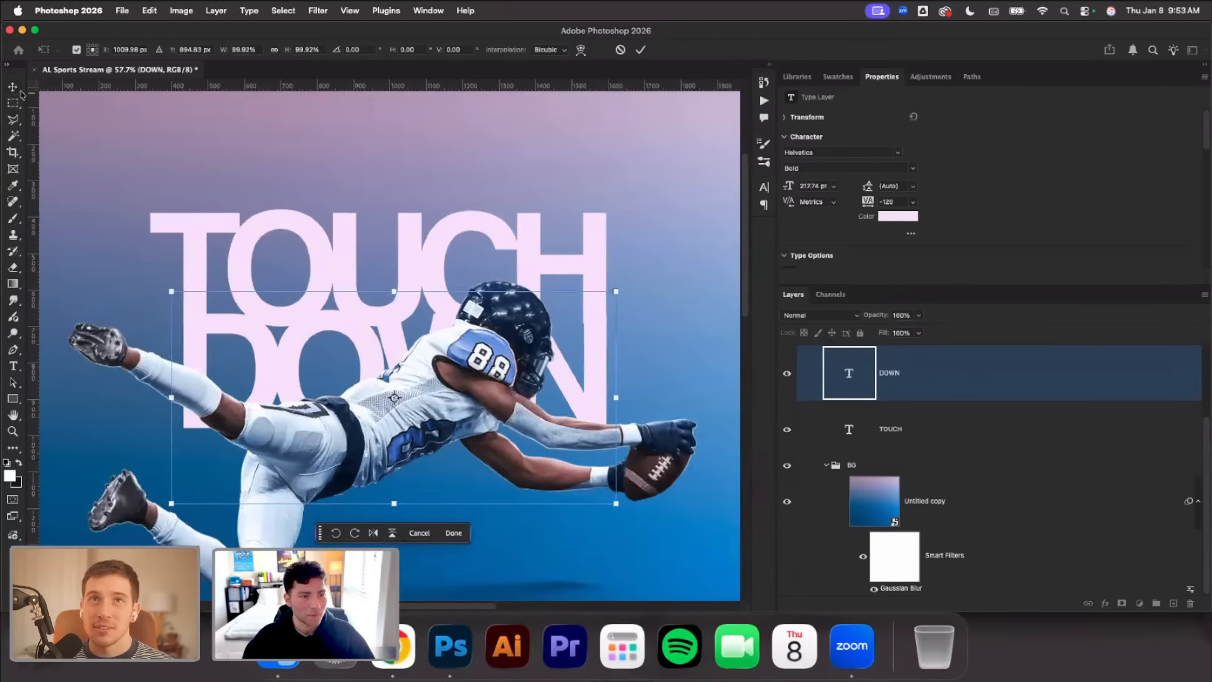
key("Return")
Convert the DOWN and TOUCH text layers together into a single smart object
left_click(360, 176)
scroll(720, 344, "down", 2)
scroll(774, 471, "down", 1)
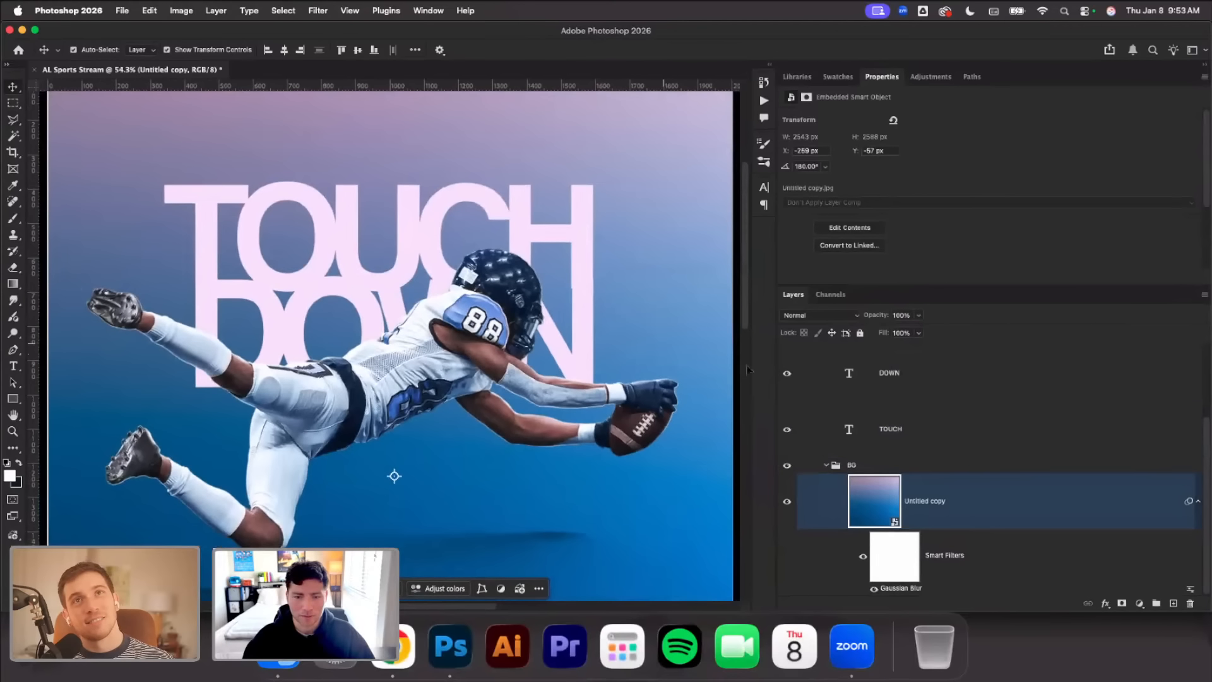
left_click(927, 387)
left_click(924, 441, "shift")
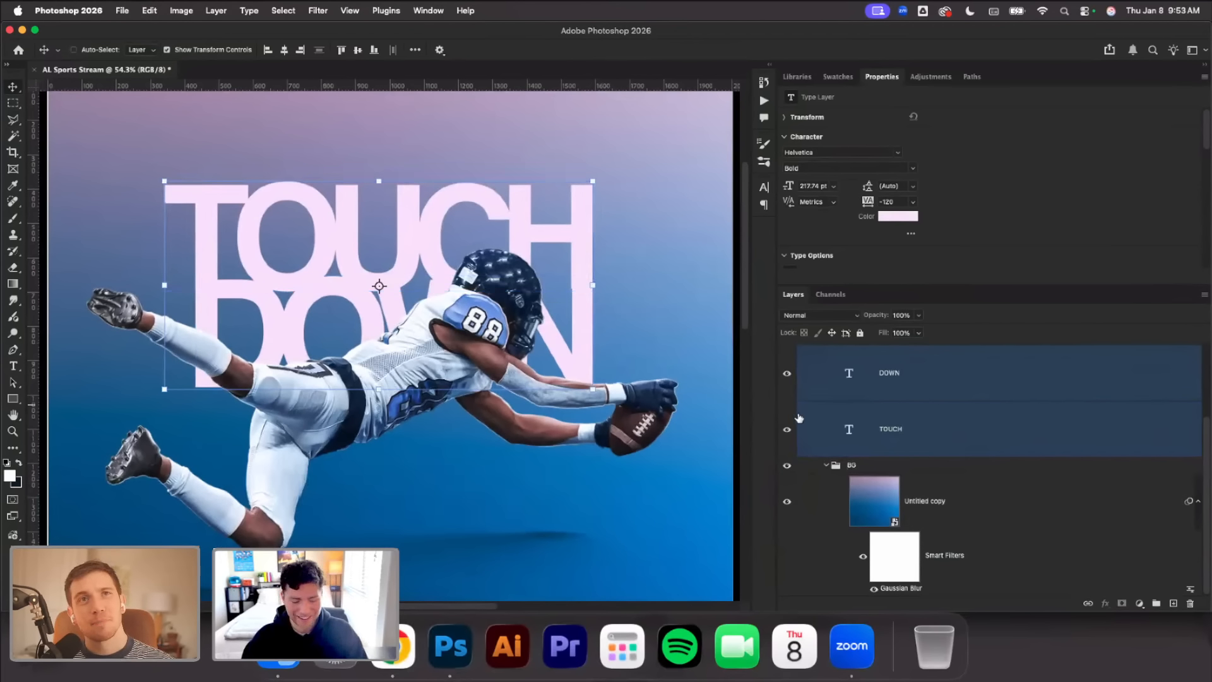
key("super+e")
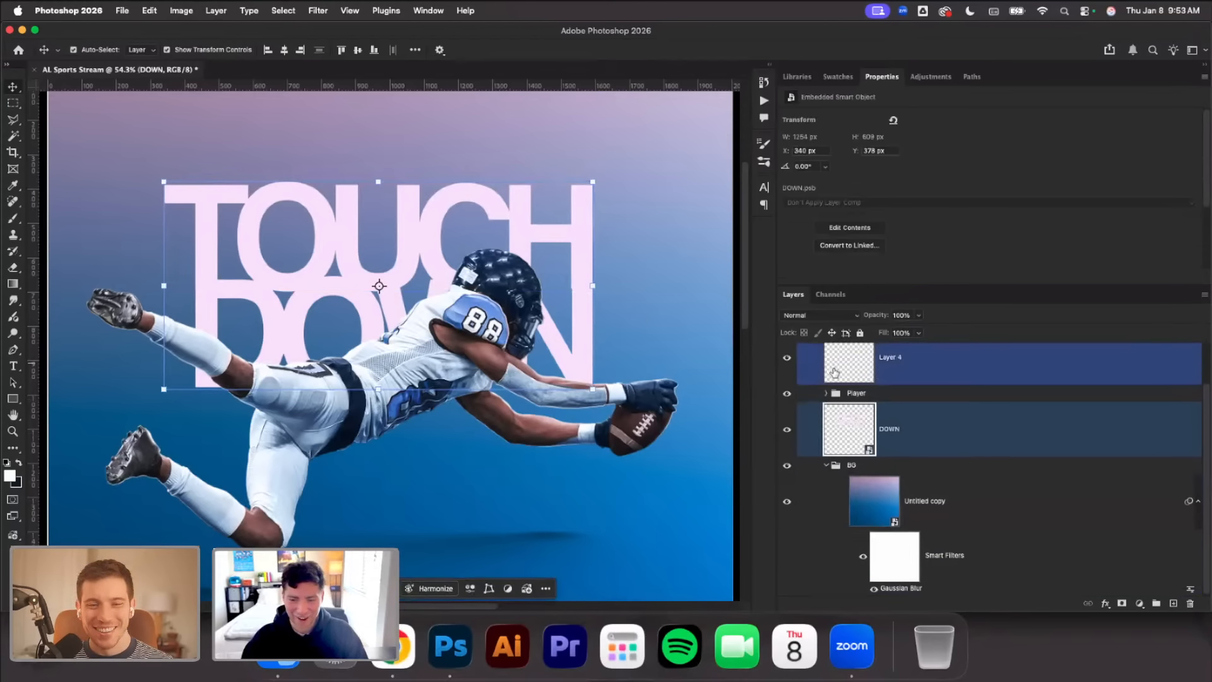
Set the combined TOUCH DOWN smart object's blend mode to Overlay and enlarge it to about 712 px tall
key("super+minus")
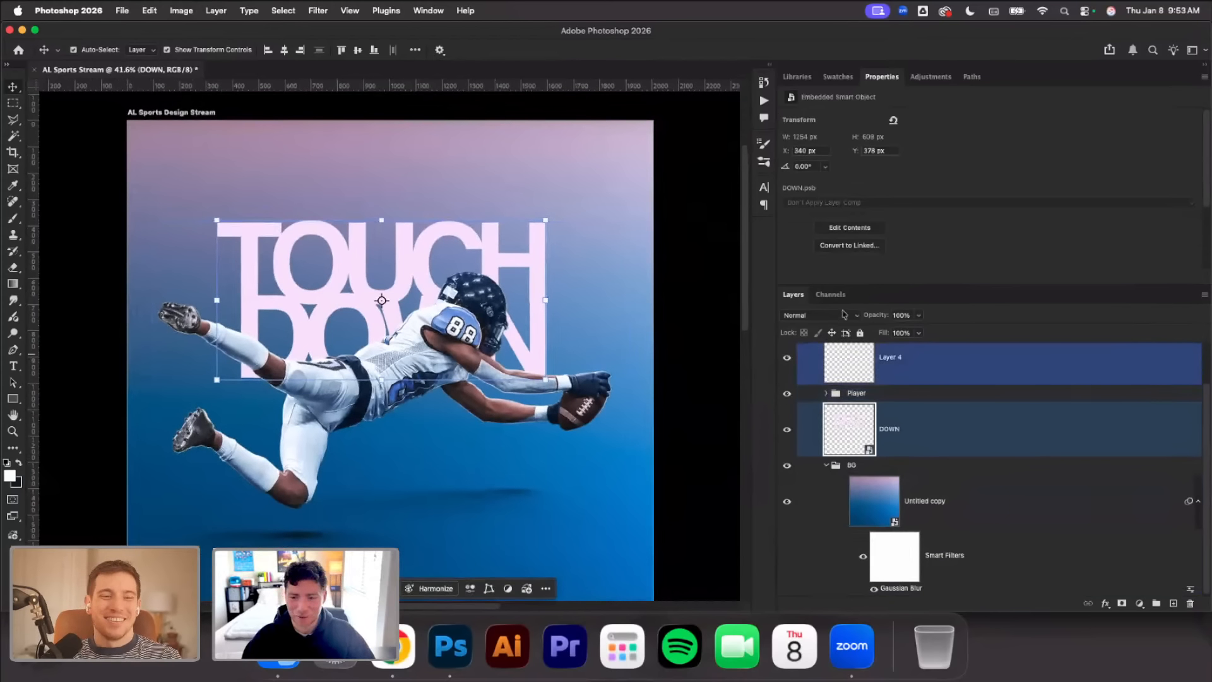
left_click(848, 316)
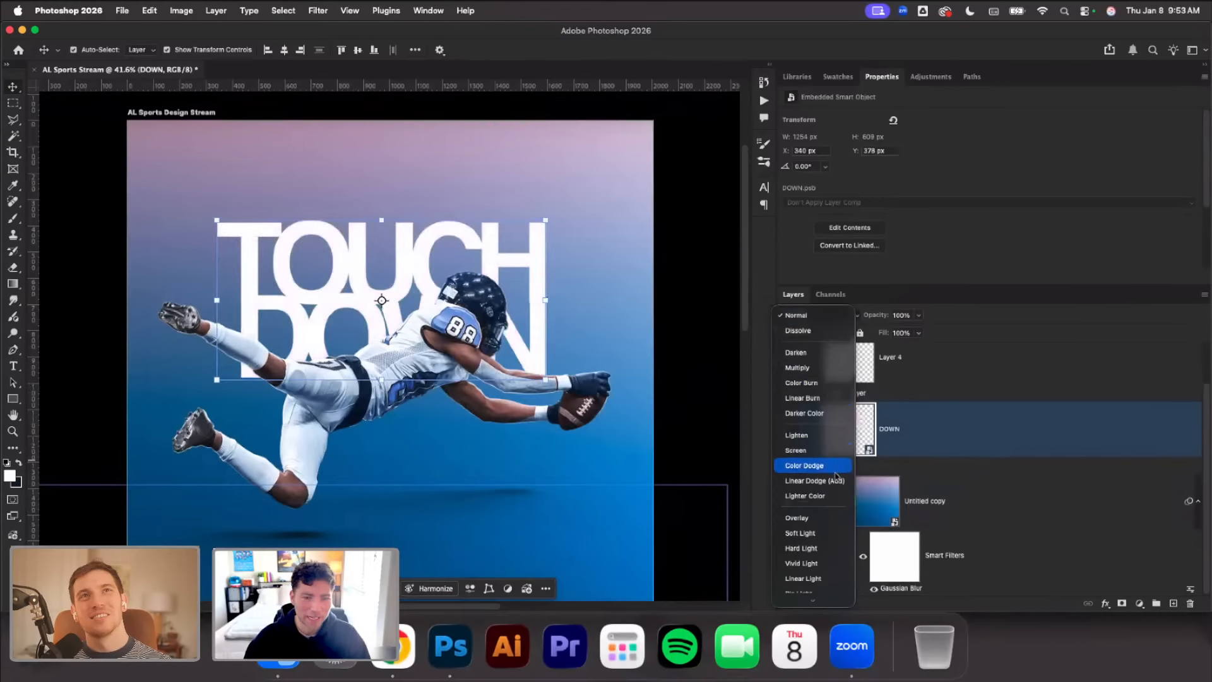
left_click(815, 518)
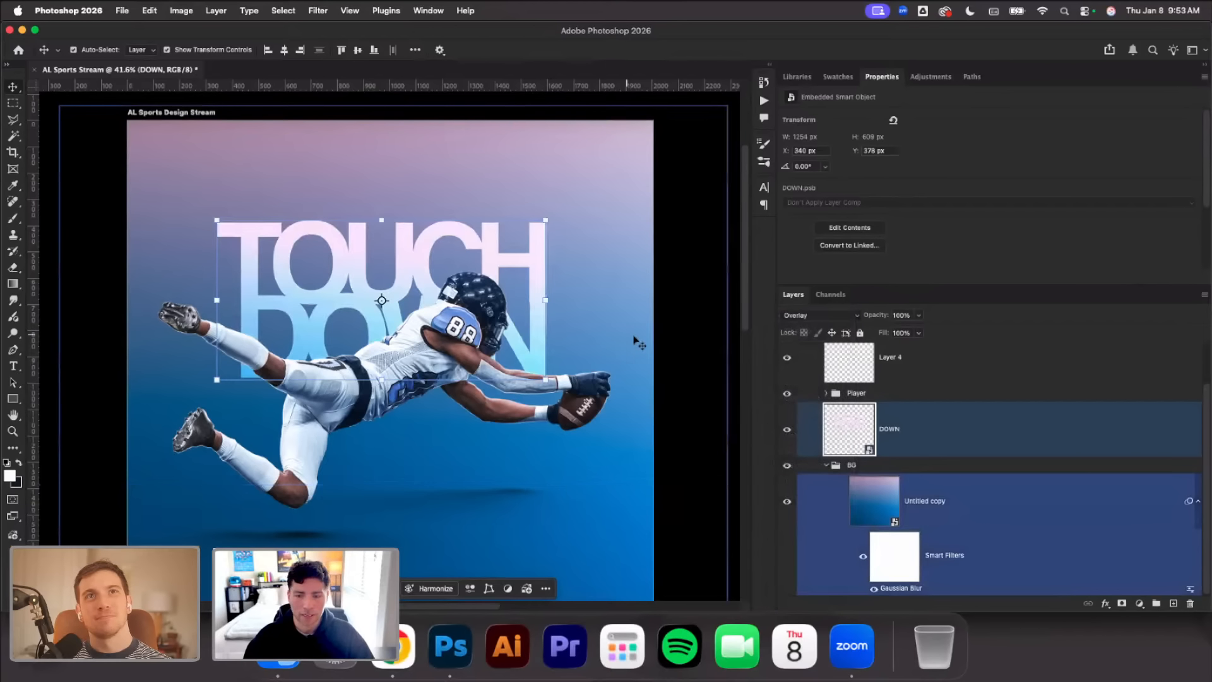
scroll(636, 344, "down", 1)
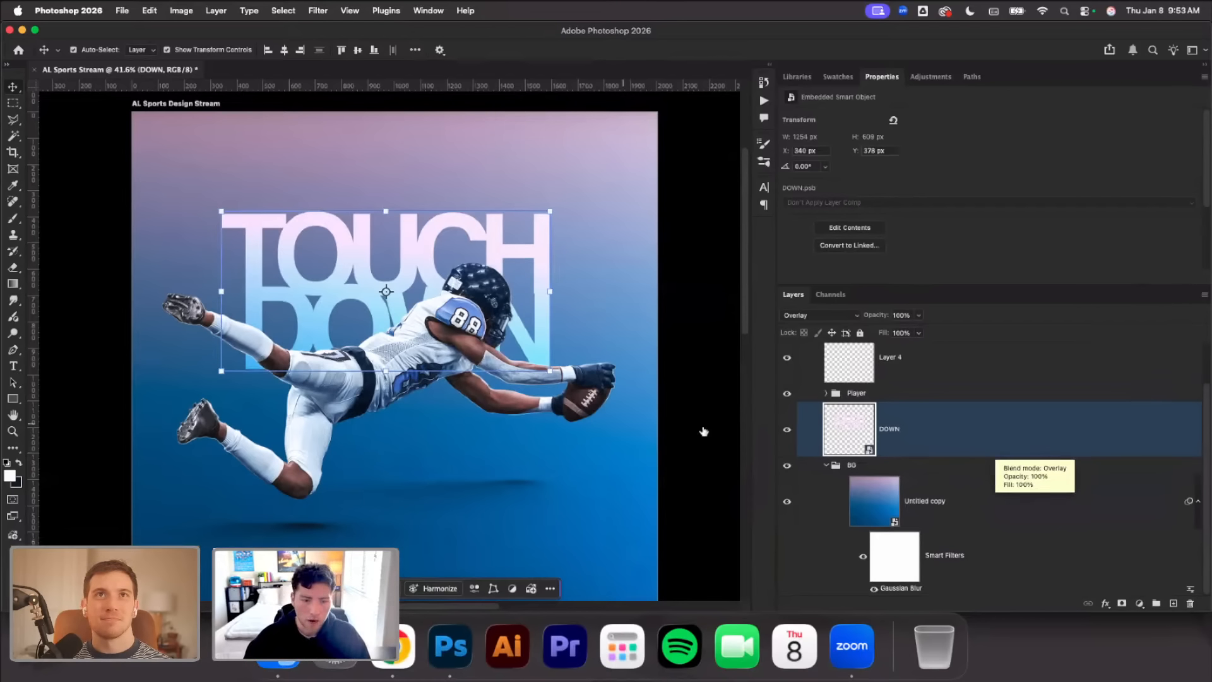
left_click(819, 315)
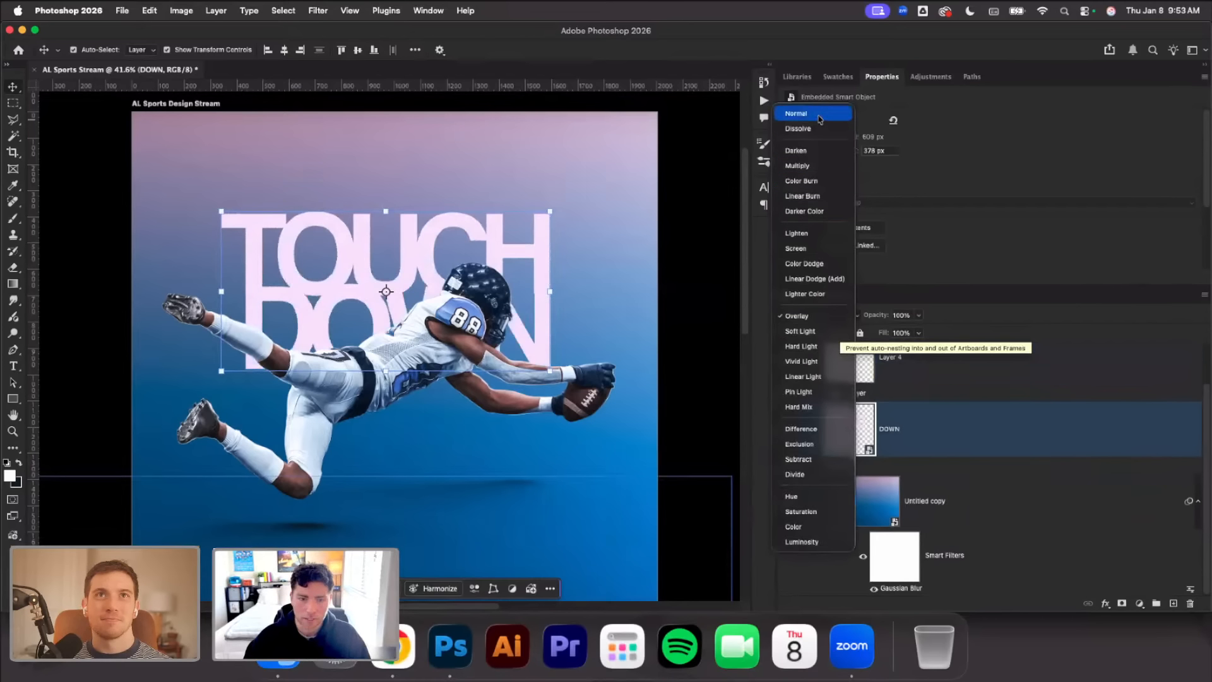
left_click(799, 316)
left_click_drag(554, 295, 517, 302)
left_click(621, 50)
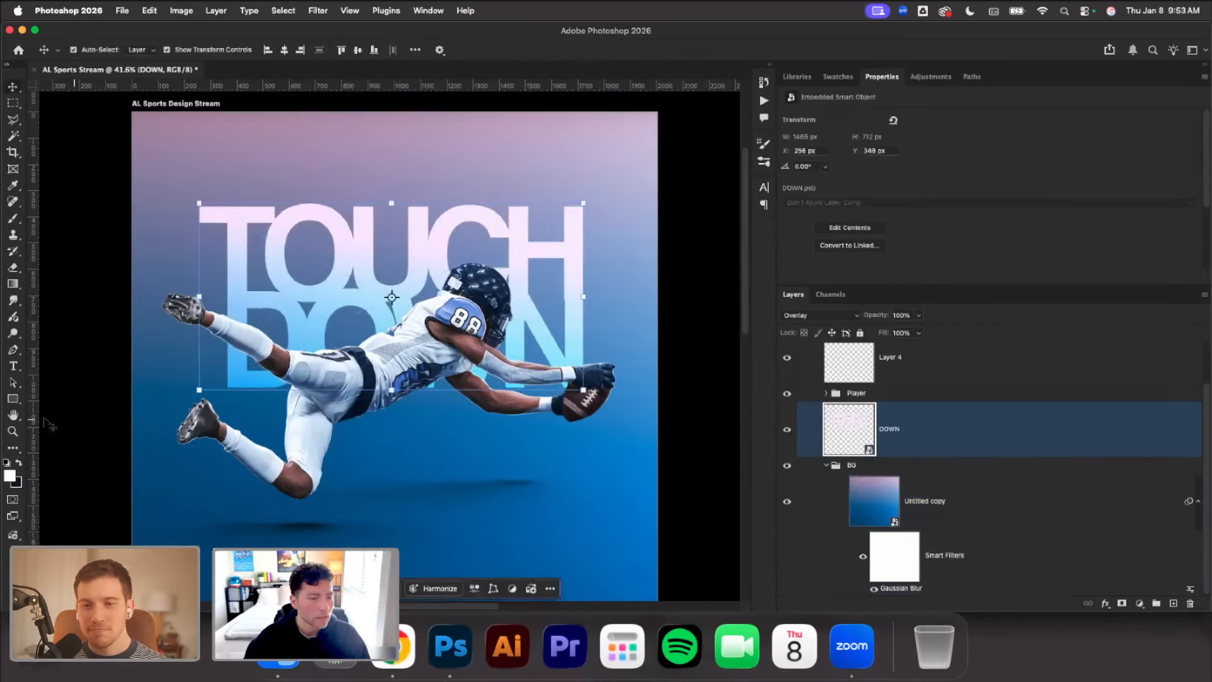
Add the text 88 in Helvetica Bold at 51 pt in the empty blue area below the player's hands
key("t")
left_click(566, 512)
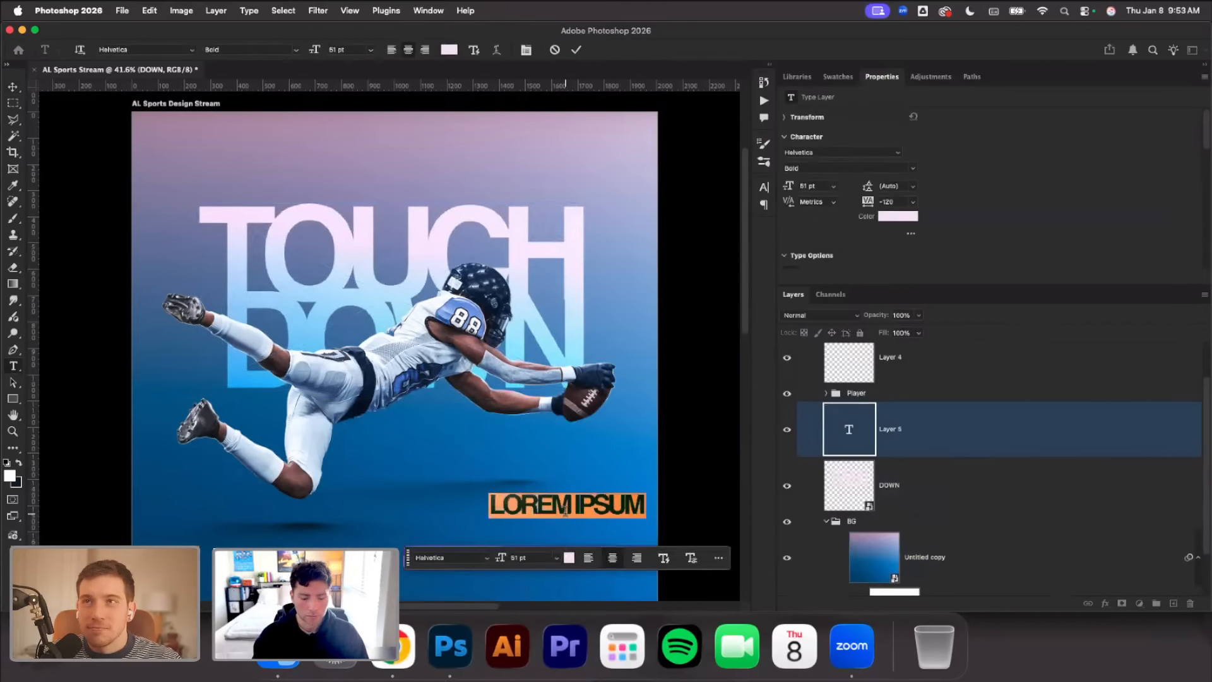
type("88")
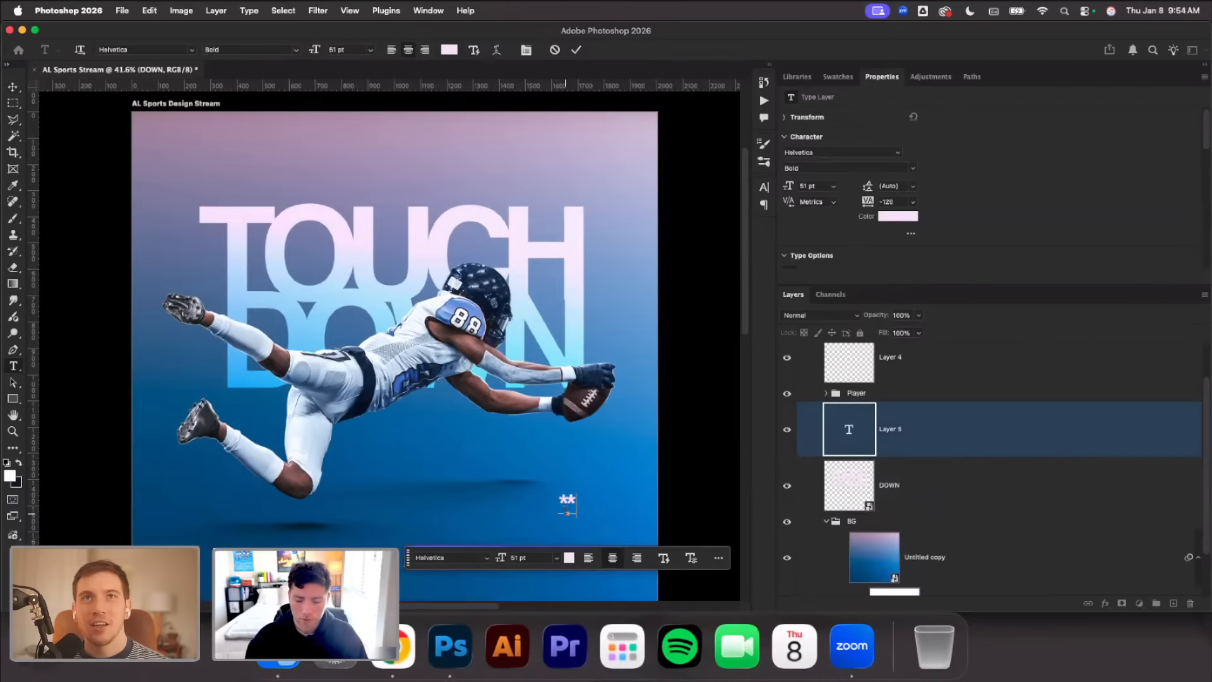
left_click(13, 85)
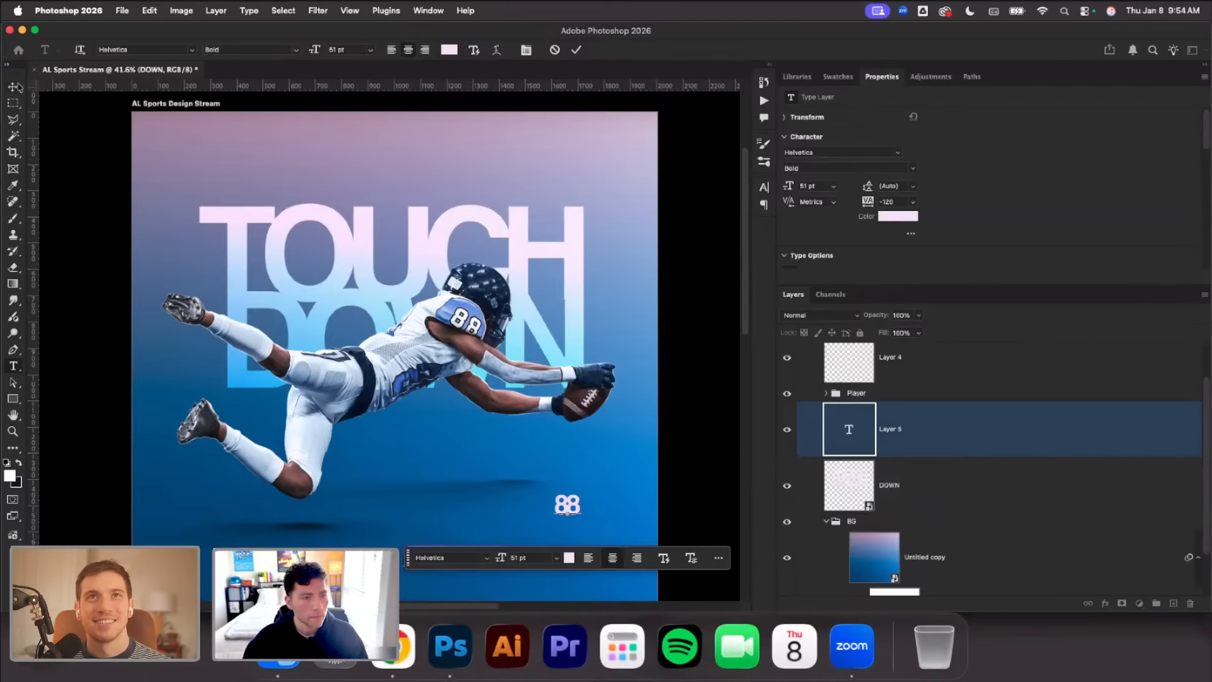
Scale the 88 text to about 157% and place it beside the H of TOUCH, level with the top of the letters
left_click_drag(581, 505, 614, 220)
key("Left")
key("Left")
key("Left")
key("Left")
key("Left")
key("Left")
key("Left")
key("Left")
key("Left")
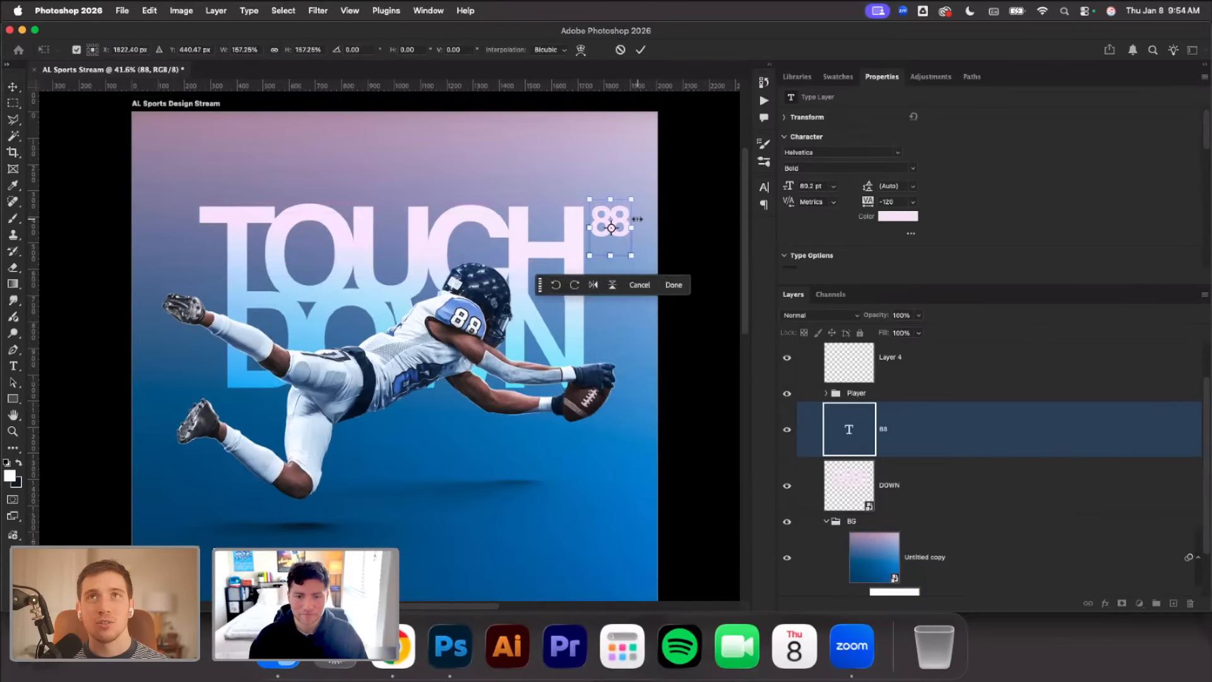
key("Up")
key("Left")
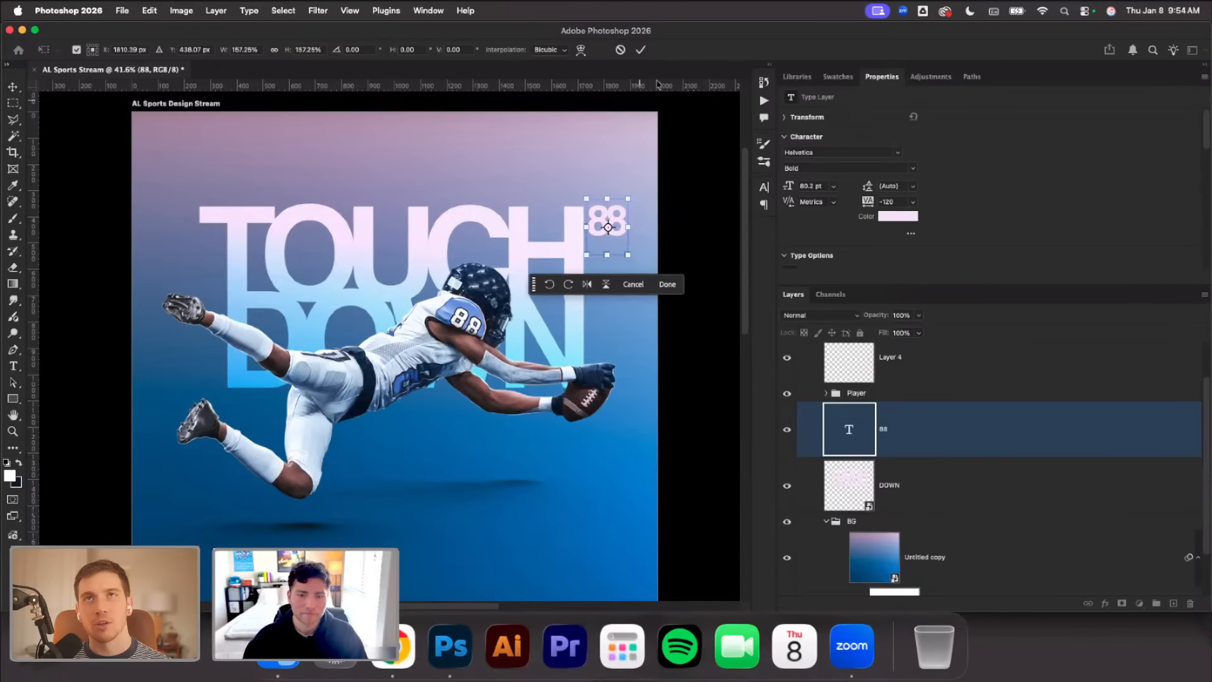
left_click(641, 52)
Shift the 88 text and the TOUCH DOWN smart object together slightly to the left
left_click(521, 234, "shift")
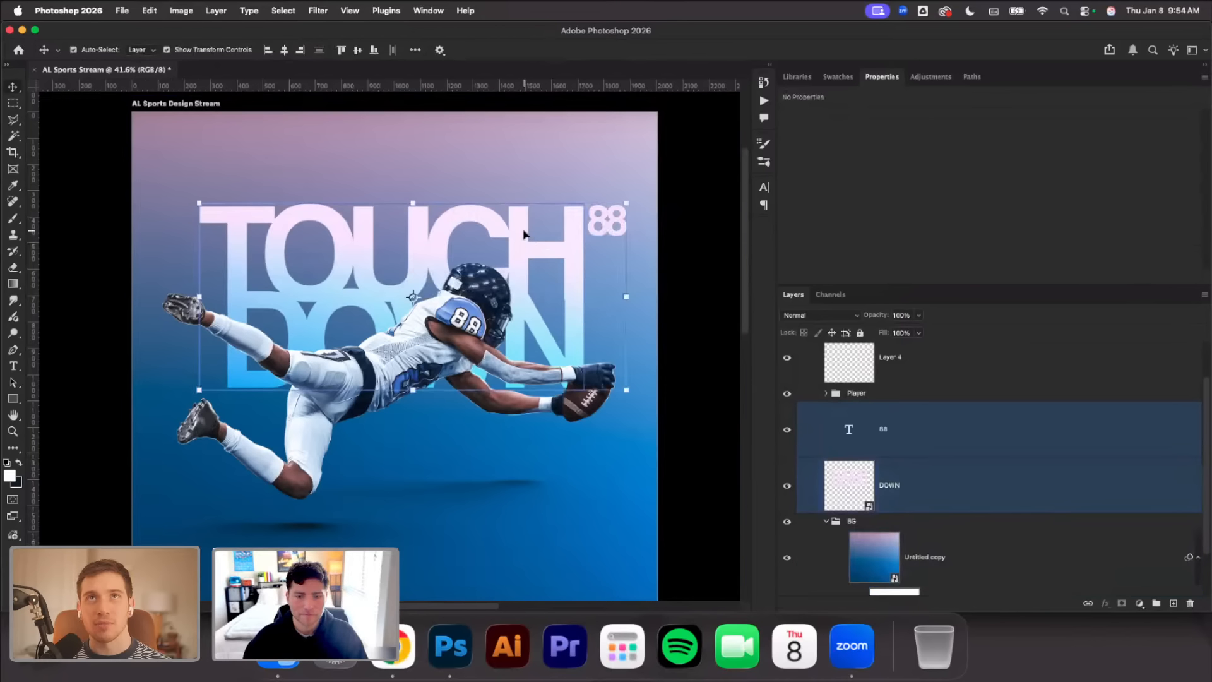
left_click_drag(520, 234, 505, 235)
left_click(690, 341)
Add a ++ text in 51 pt Helvetica Bold below the player and widen its tracking
scroll(587, 391, "down", 2)
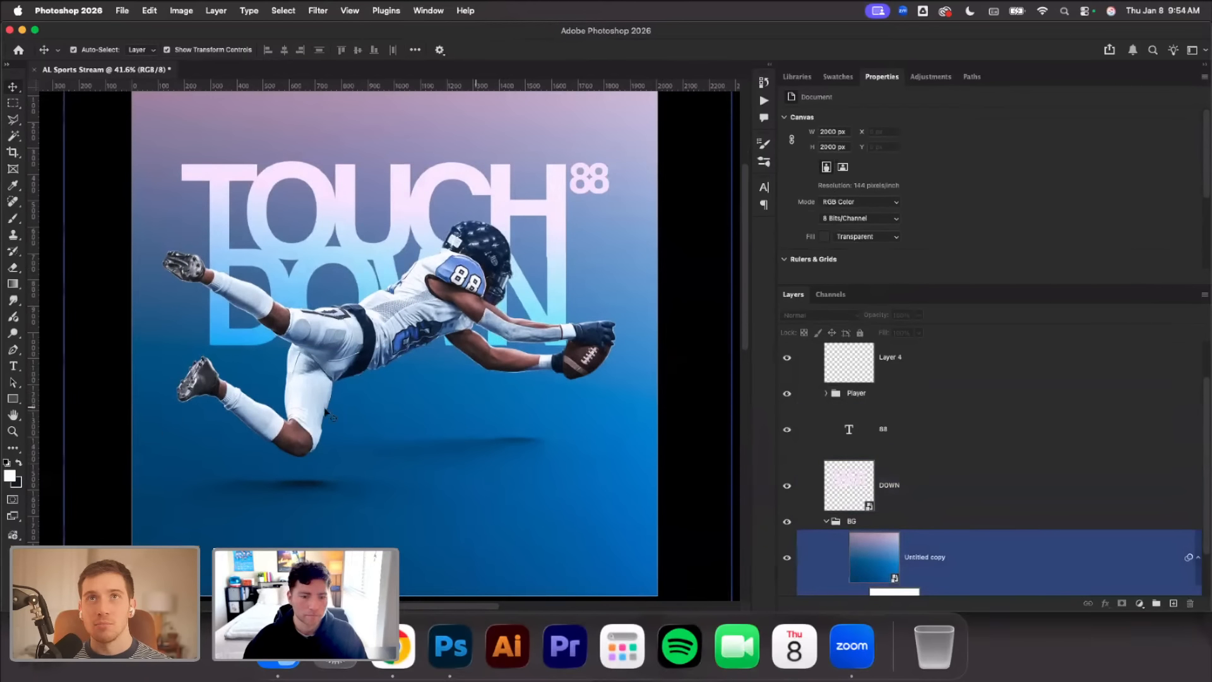
left_click(13, 366)
left_click(498, 527)
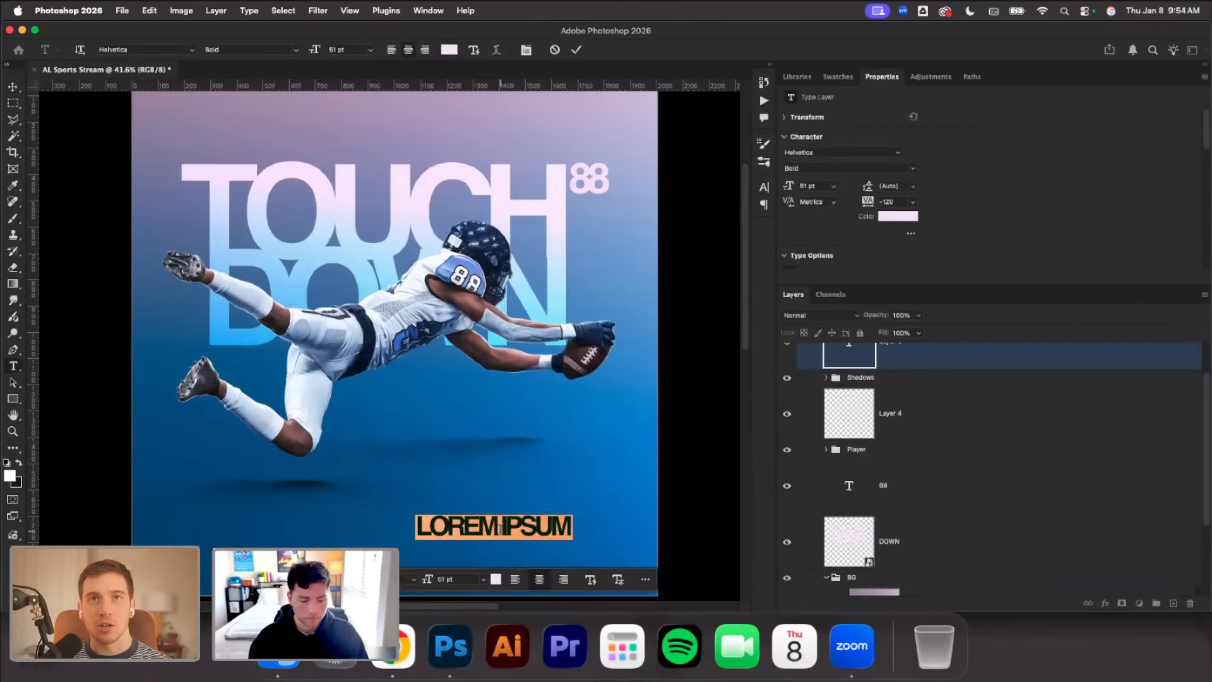
key("BackSpace")
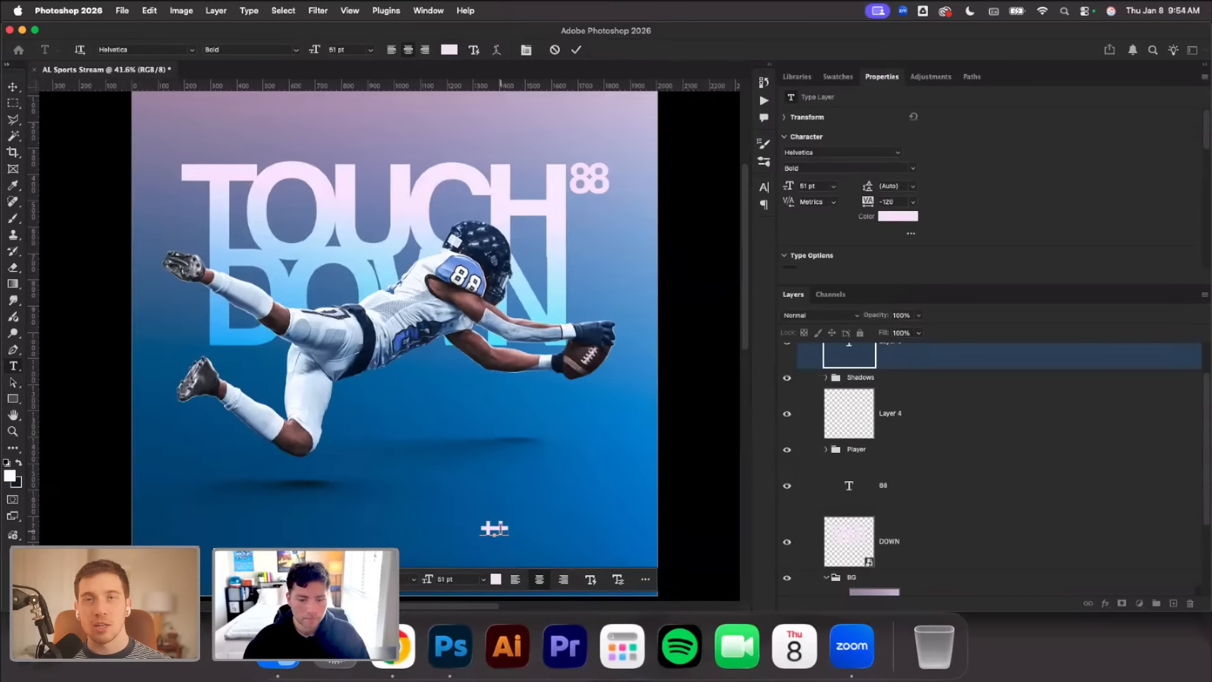
key("super+a")
key("alt+Right")
key("alt+Right")
key("alt+Right")
key("alt+Right")
key("alt+Right")
key("alt+Right")
key("alt+Right")
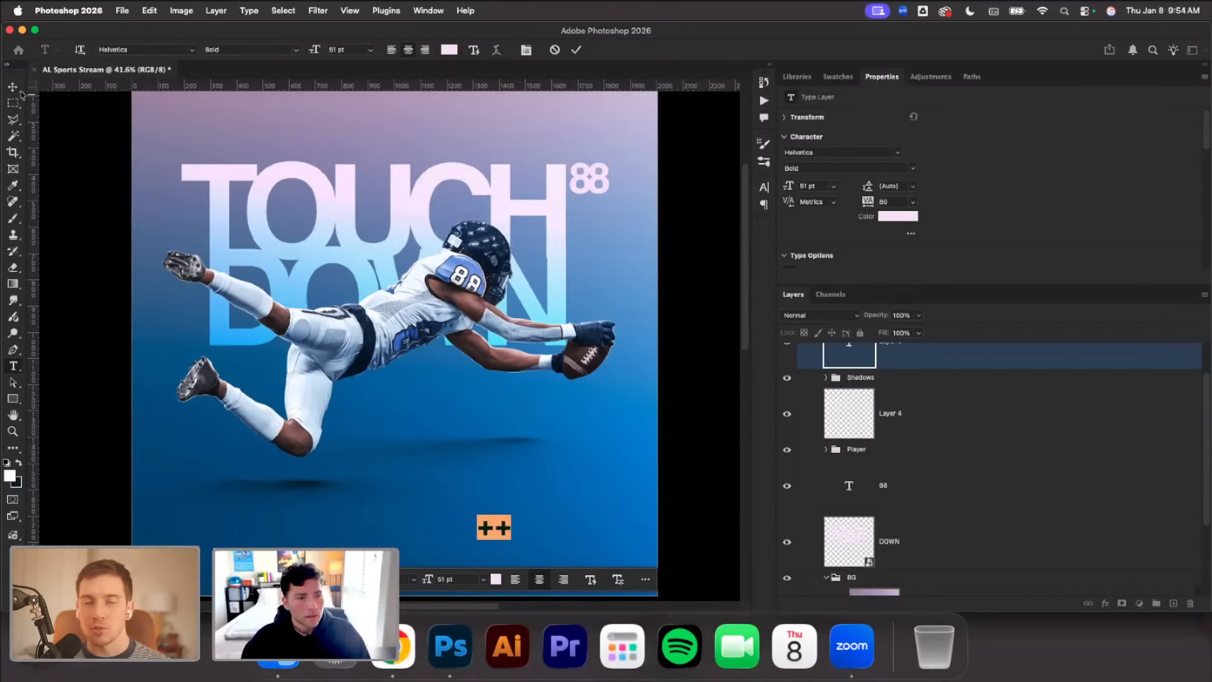
left_click(13, 87)
left_click(543, 494)
Move the ++ text just above the T of TOUCH and nudge it into line with the letter's left edge
left_click_drag(505, 530, 214, 153)
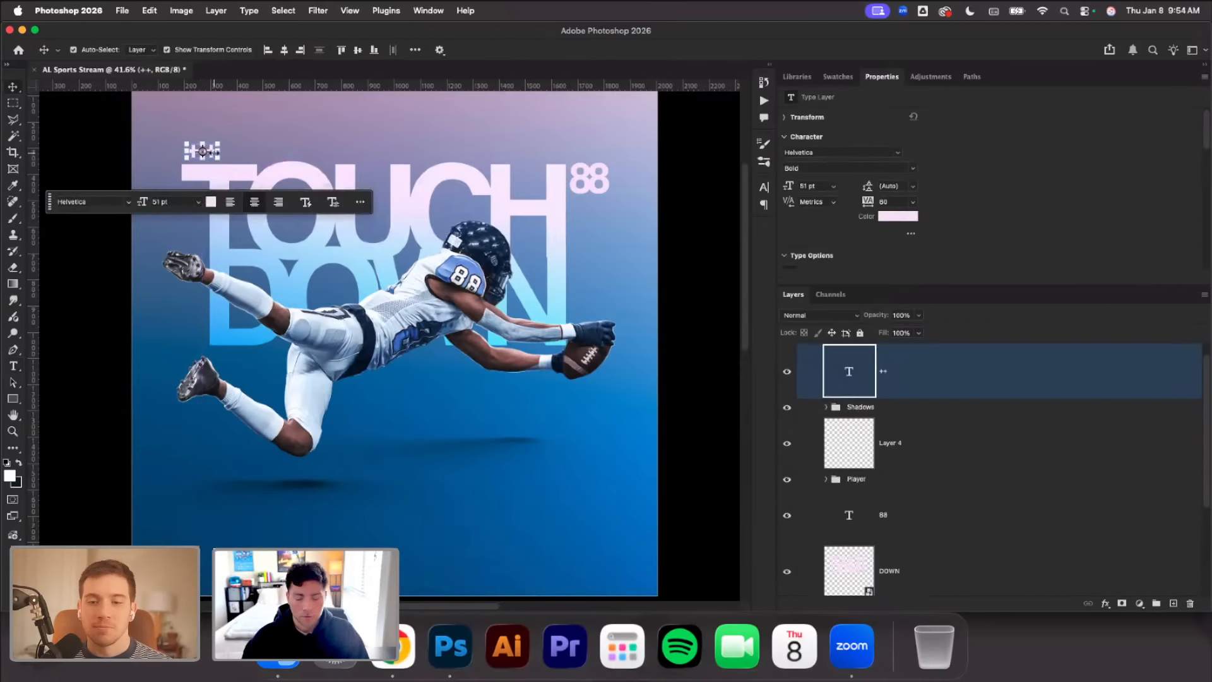
key("Left")
key("Left")
key("Left")
key("Left")
key("Left")
key("Left")
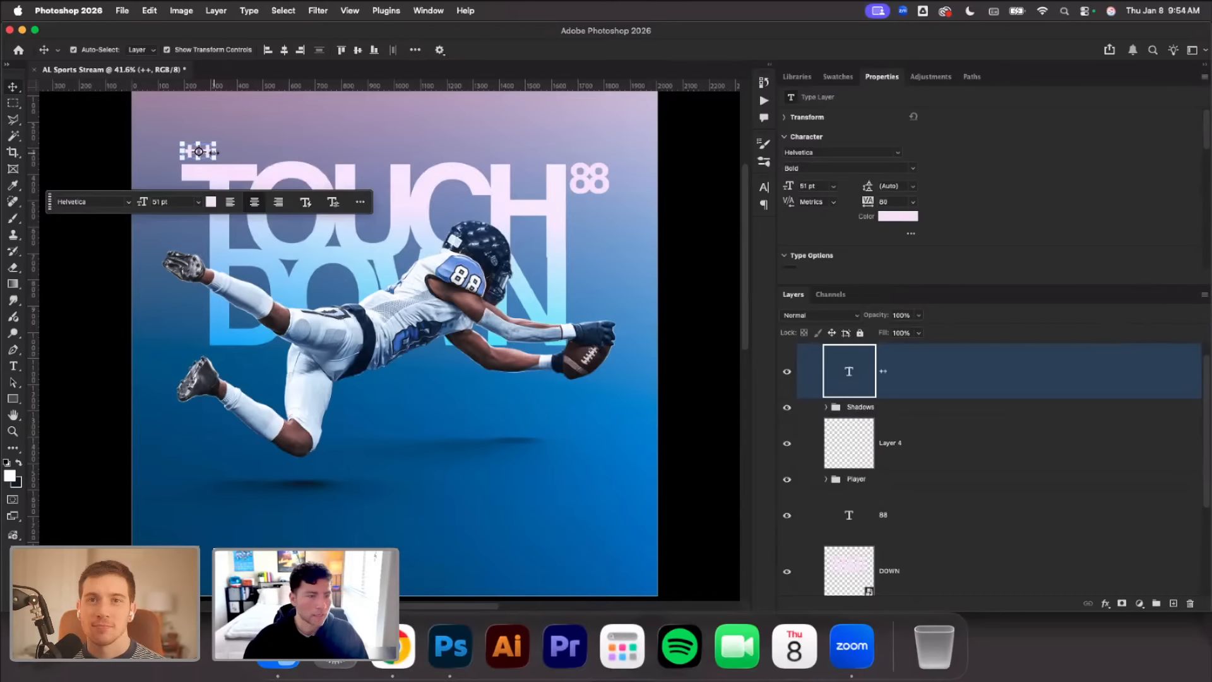
left_click(76, 139)
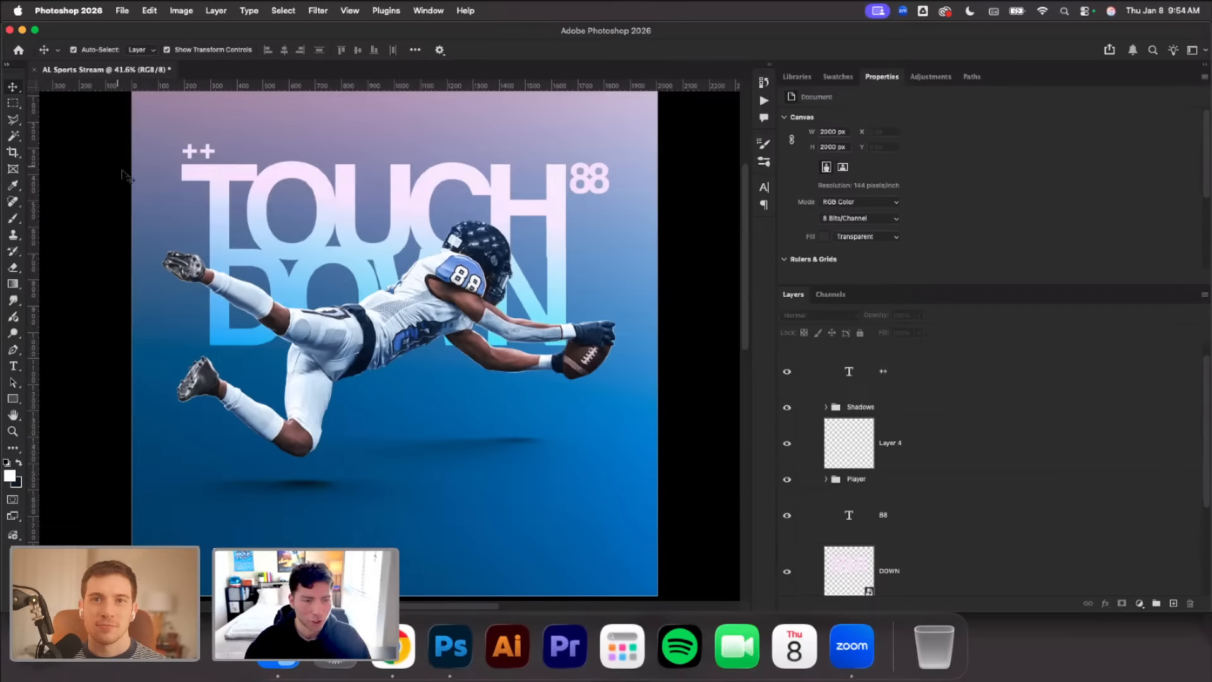
Try a white rectangle of about 1500 x 710 px over the TOUCH DOWN text and undo it
left_click(192, 152)
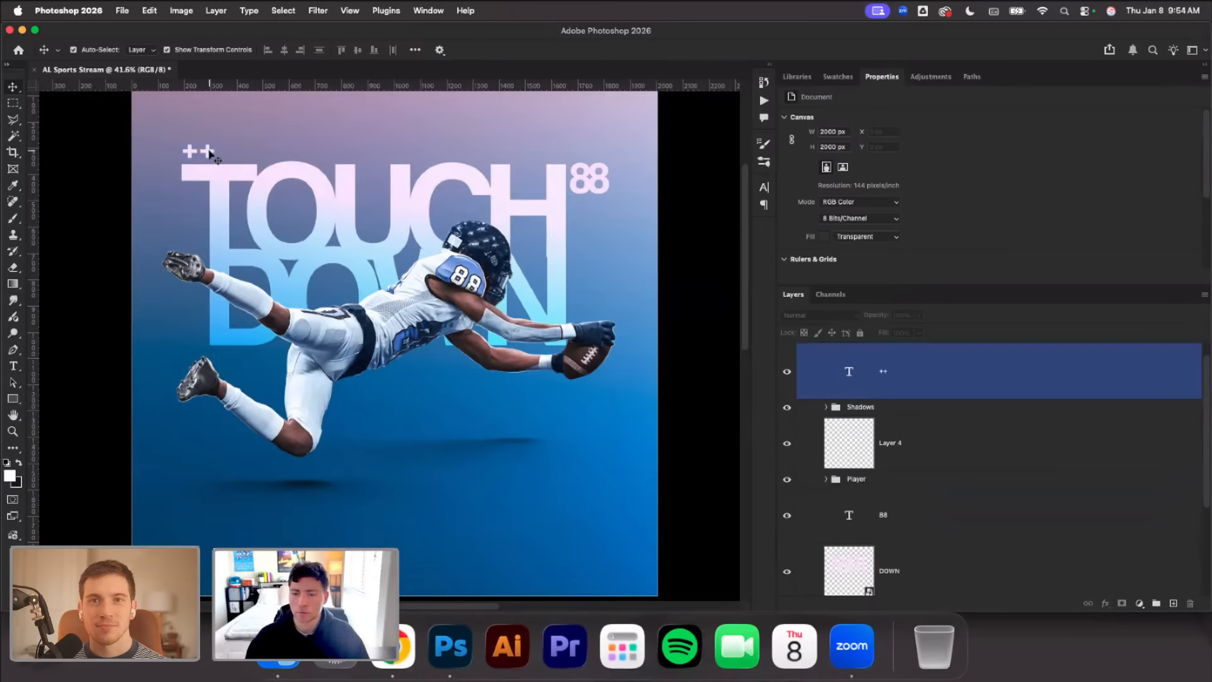
left_click(13, 399)
left_click_drag(178, 165, 572, 352)
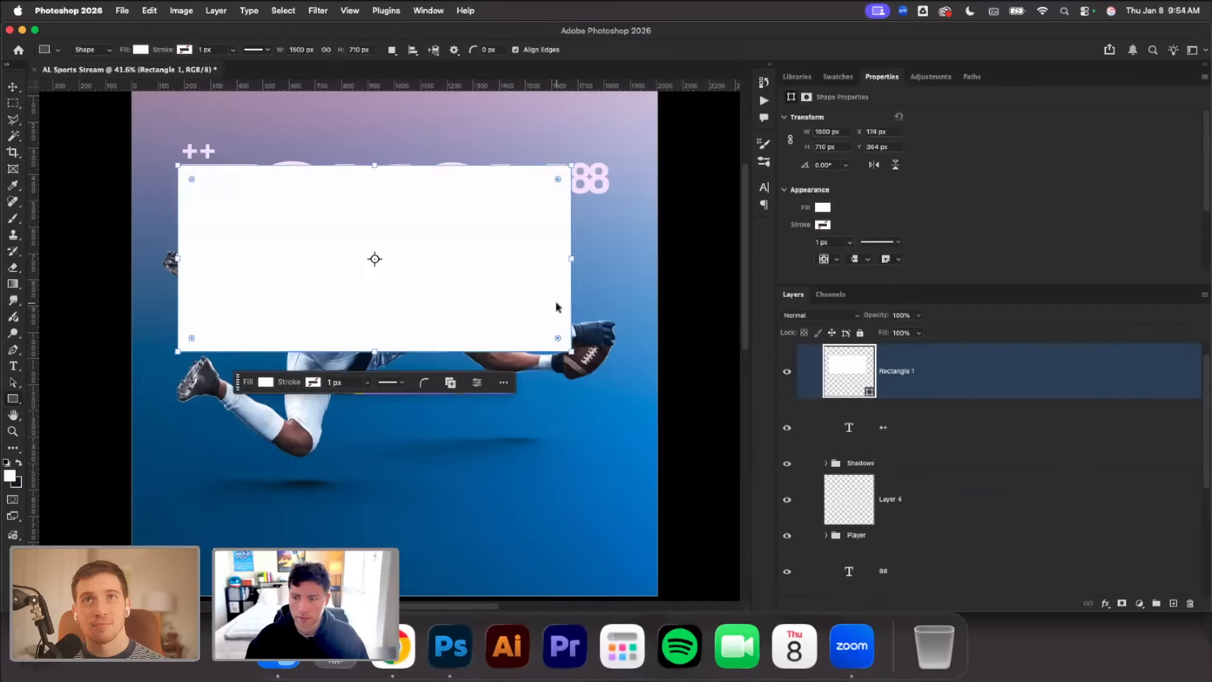
key("super+z")
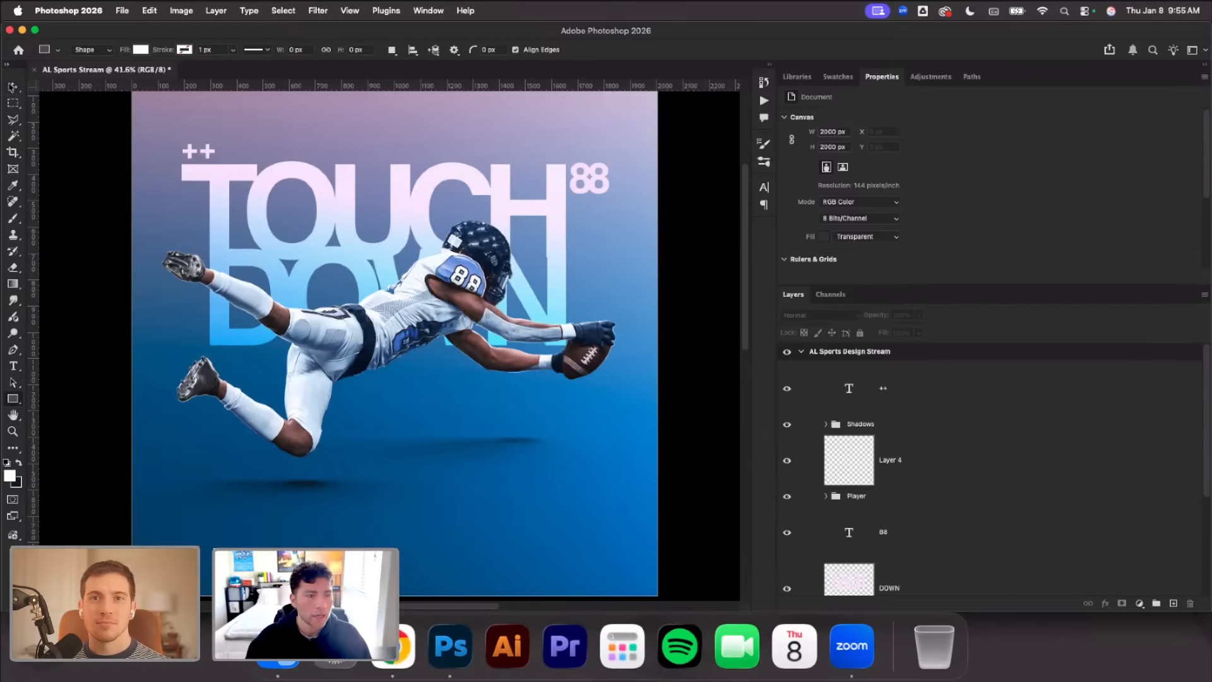
Try a duplicate of the ++ text in the area below the football, and delete the copy again
left_click(12, 87)
left_click(206, 153)
key("super+j")
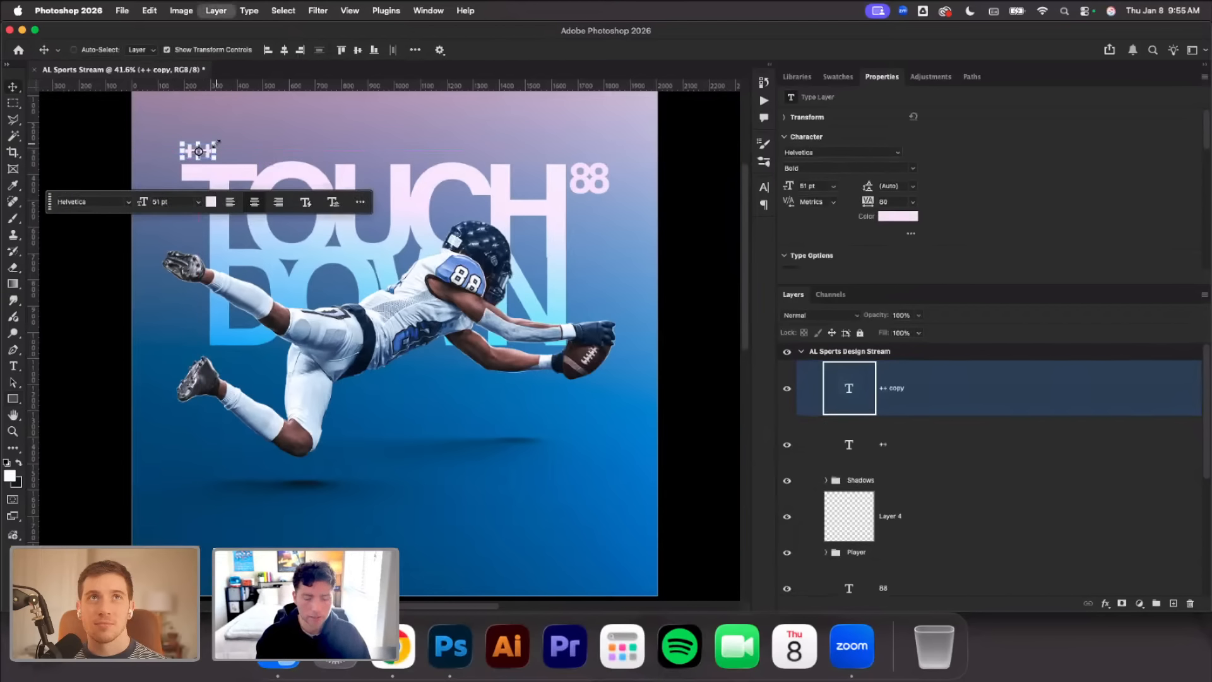
left_click(278, 131)
left_click_drag(211, 152, 562, 478)
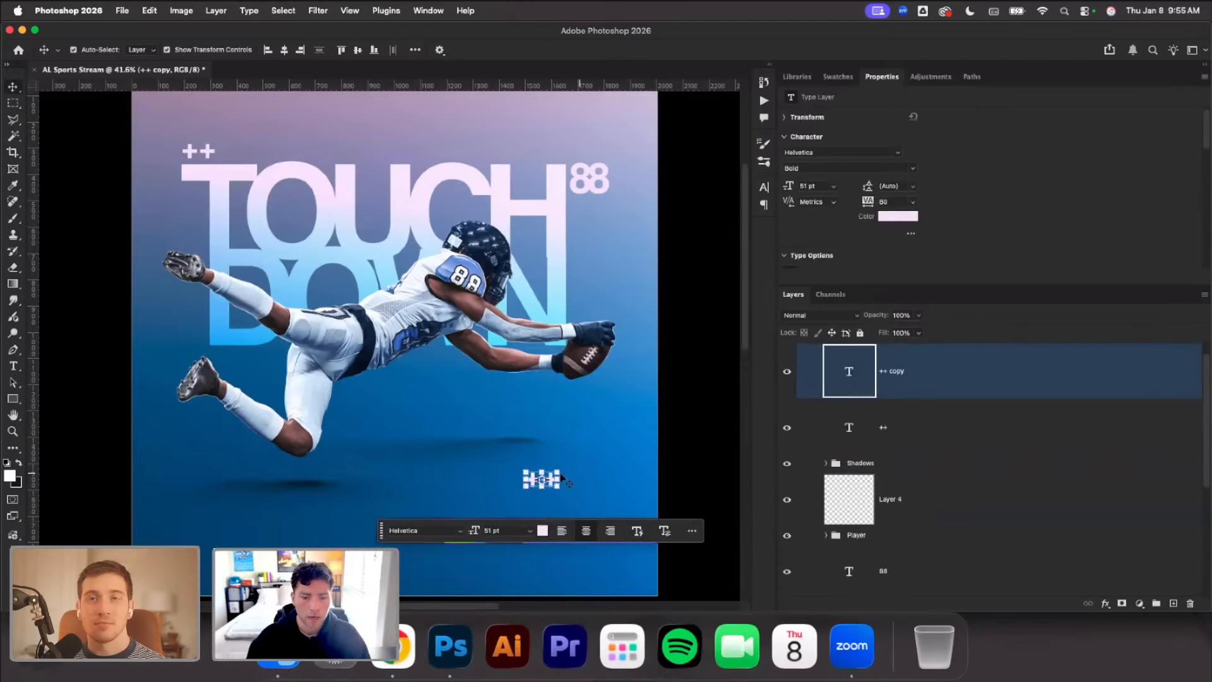
key("super+;")
scroll(562, 478, "down", 3)
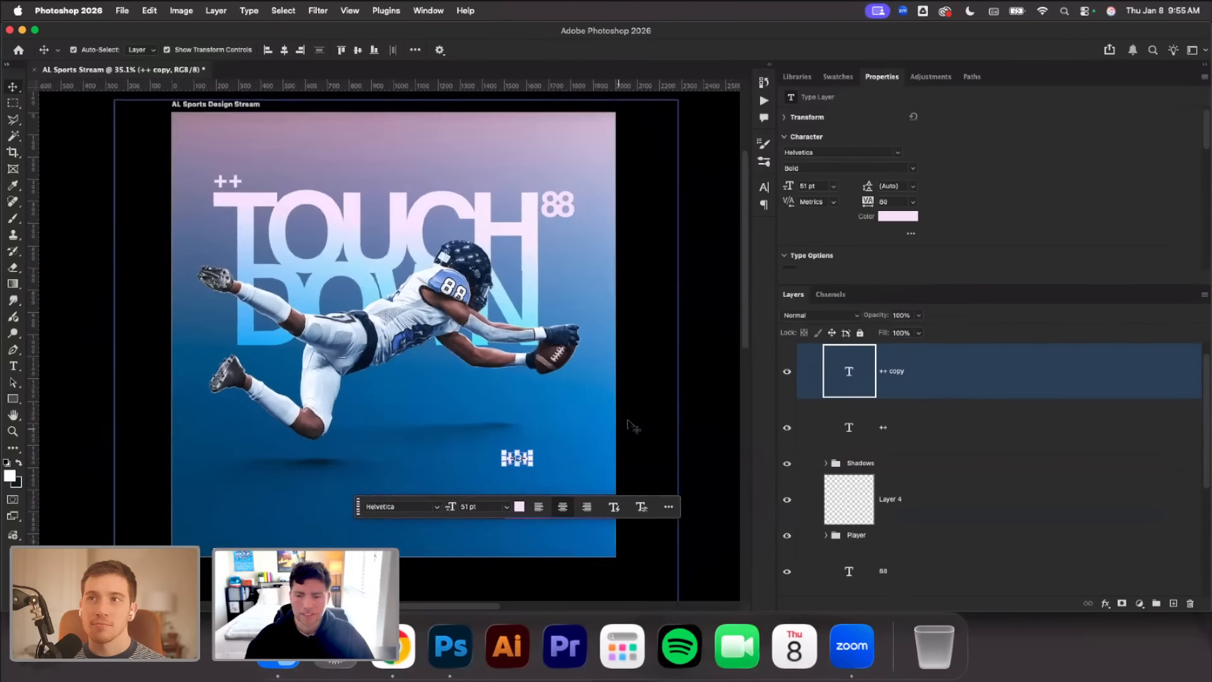
key("Delete")
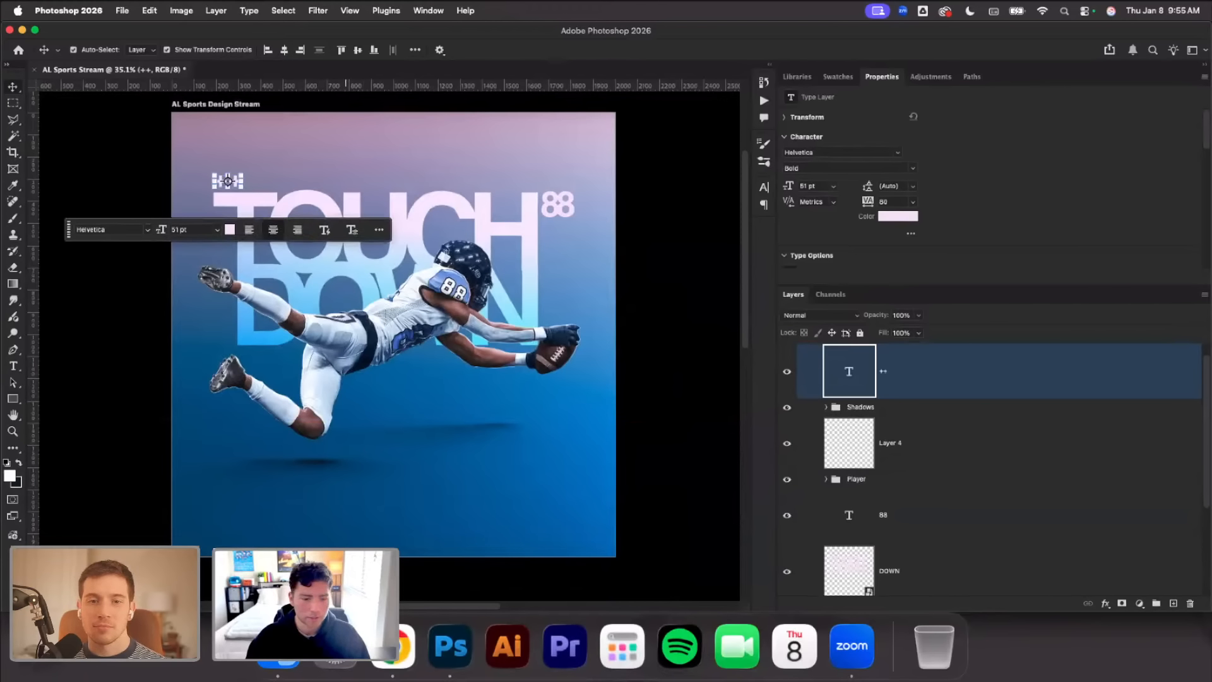
Shorten the artboard from its bottom edge to a height of 1725 px, keeping the 2000 px width
key("shift+v")
left_click_drag(394, 557, 395, 490)
scroll(353, 454, "up", 2)
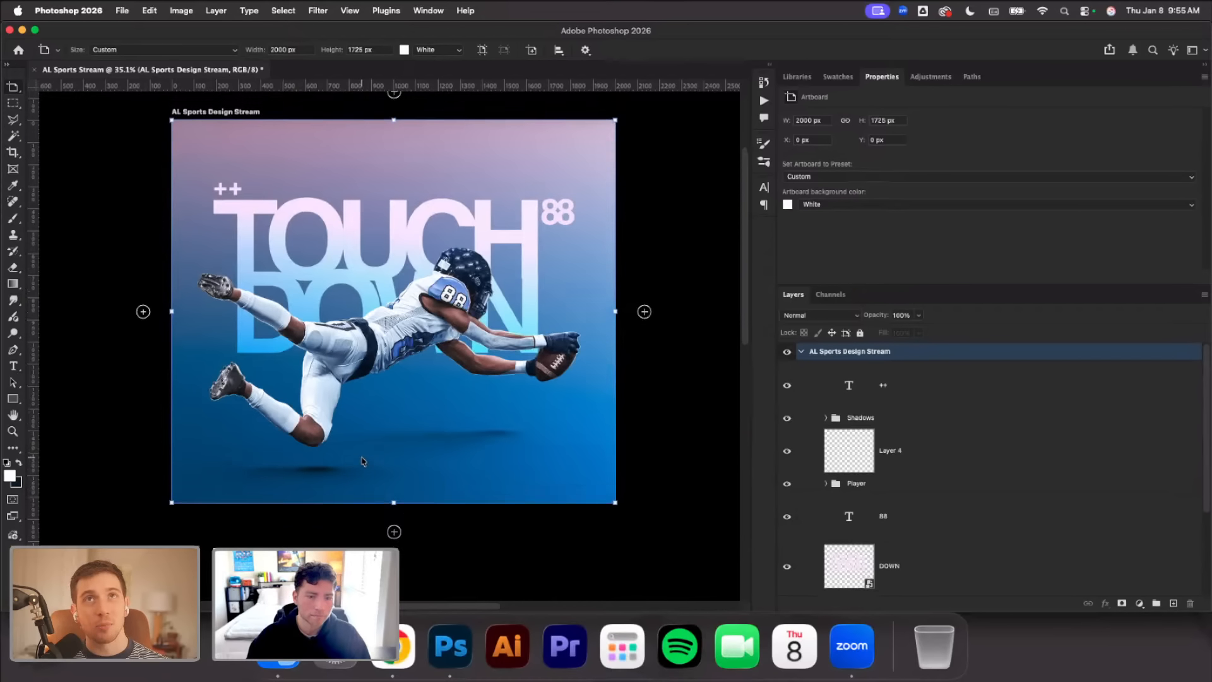
left_click(16, 89)
left_click(57, 88)
left_click(136, 186)
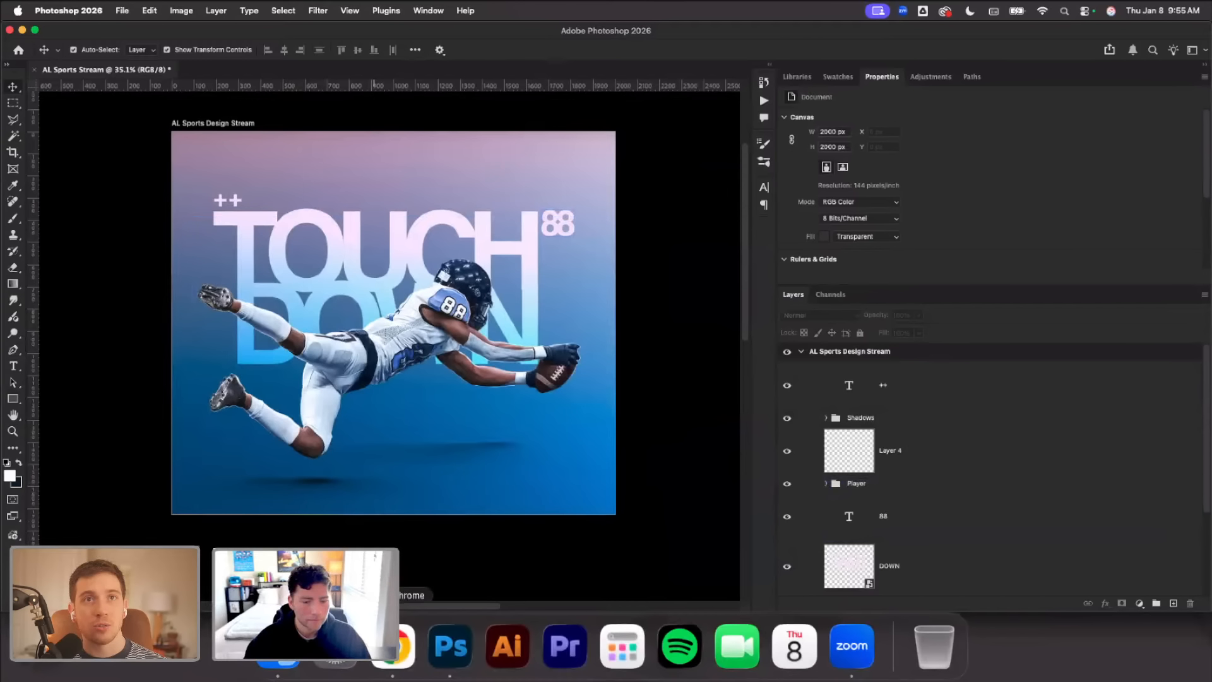
Switch to Chrome and examine the sports designs in the jorges.psd PSD Shop for text placement and small graphic details
left_click(392, 647)
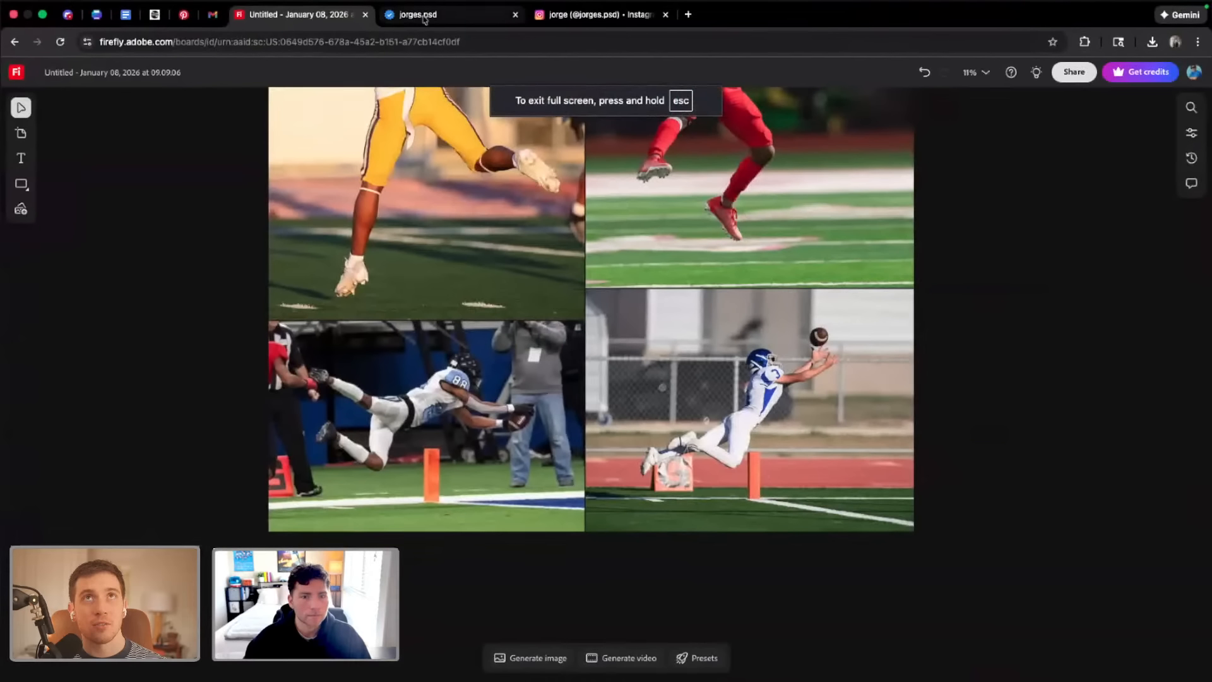
left_click(428, 17)
scroll(691, 379, "down", 3)
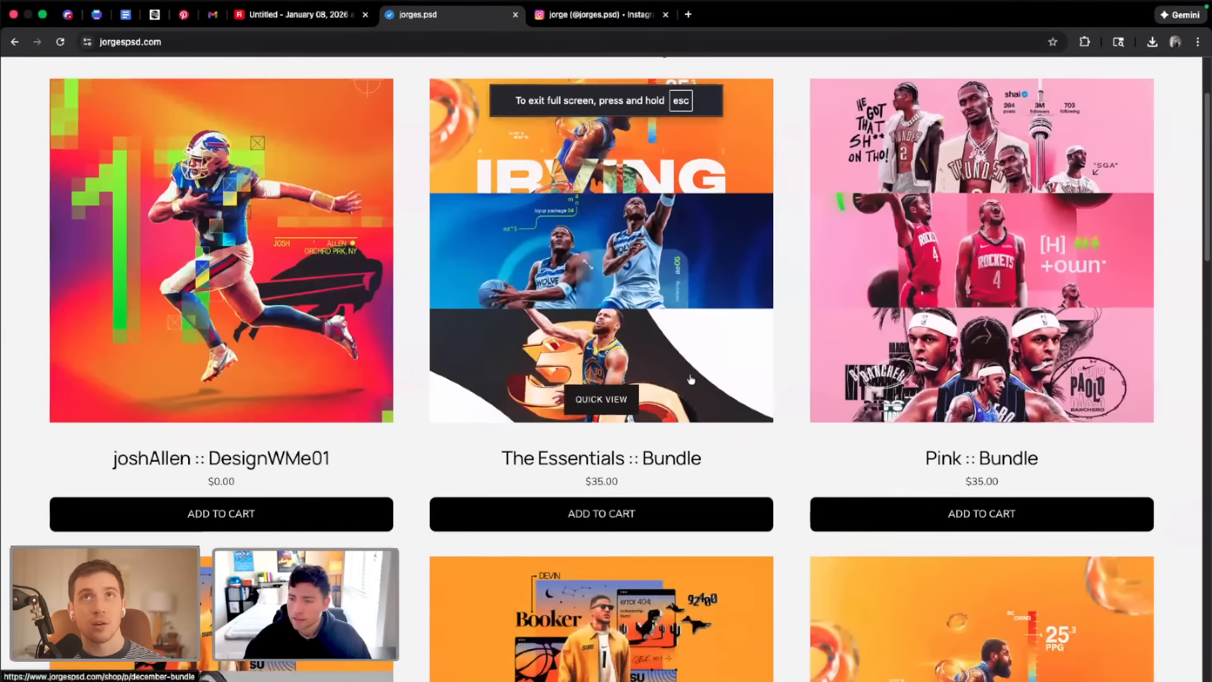
scroll(687, 384, "up", 3)
scroll(685, 392, "down", 3)
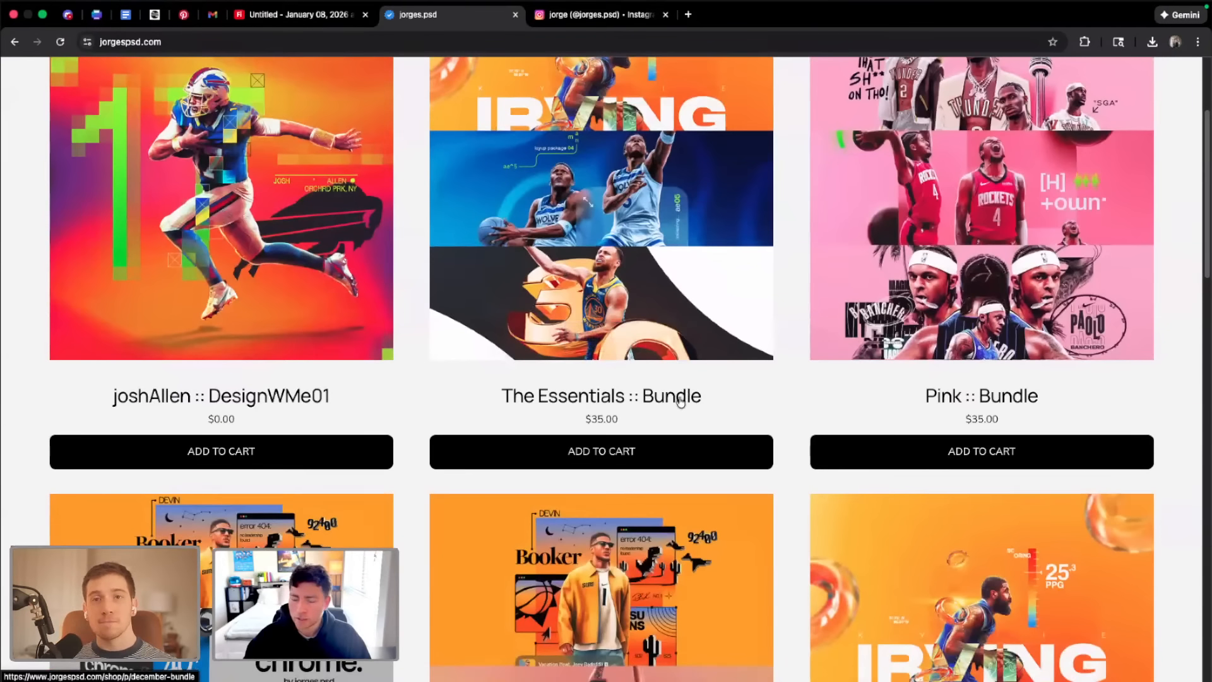
scroll(679, 410, "up", 3)
scroll(679, 410, "down", 1)
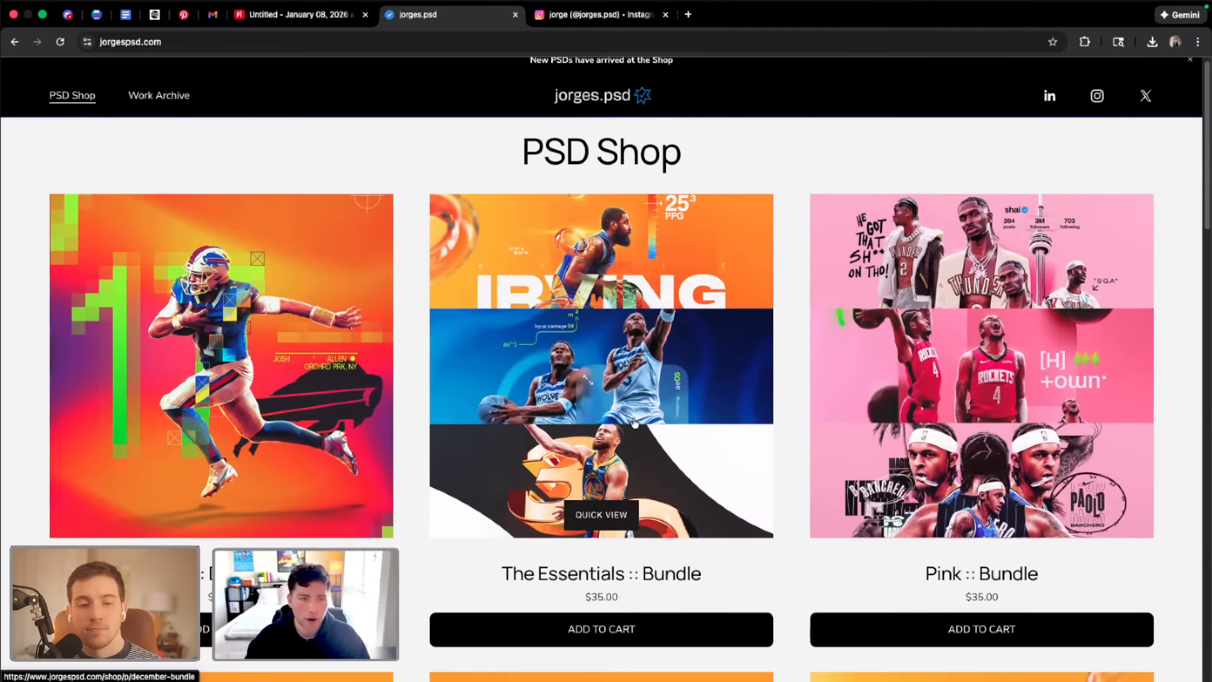
scroll(635, 423, "down", 3)
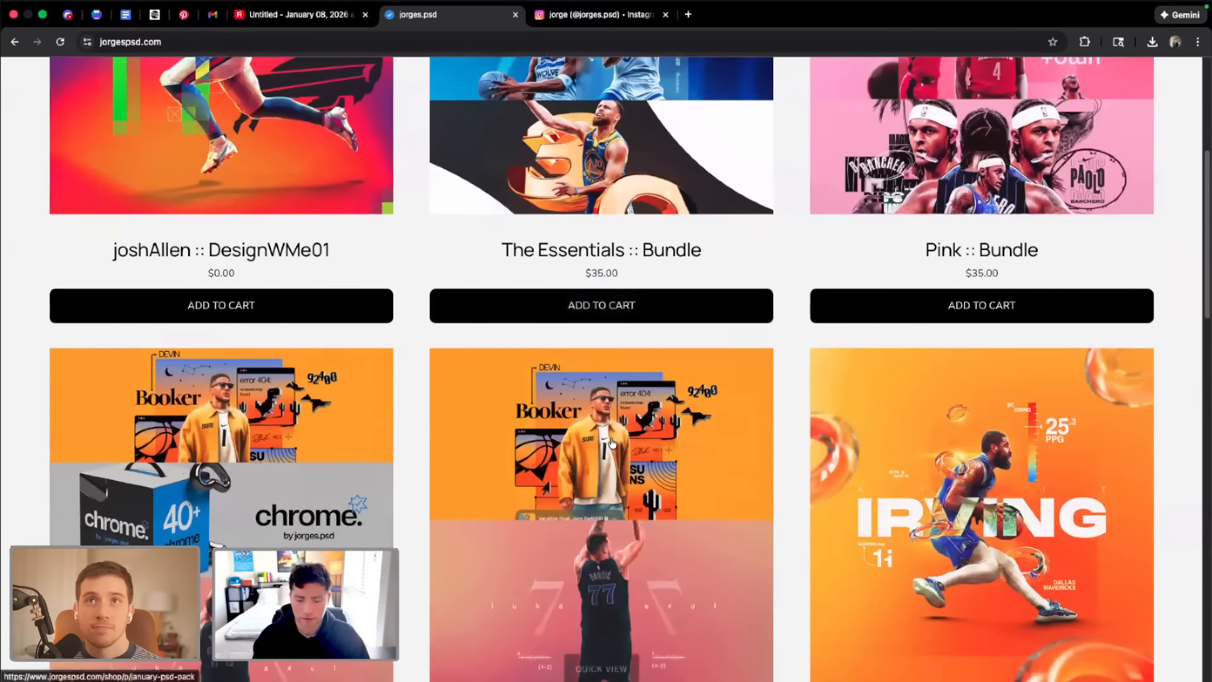
key("ctrl+minus")
key("ctrl+minus")
scroll(611, 444, "down", 10)
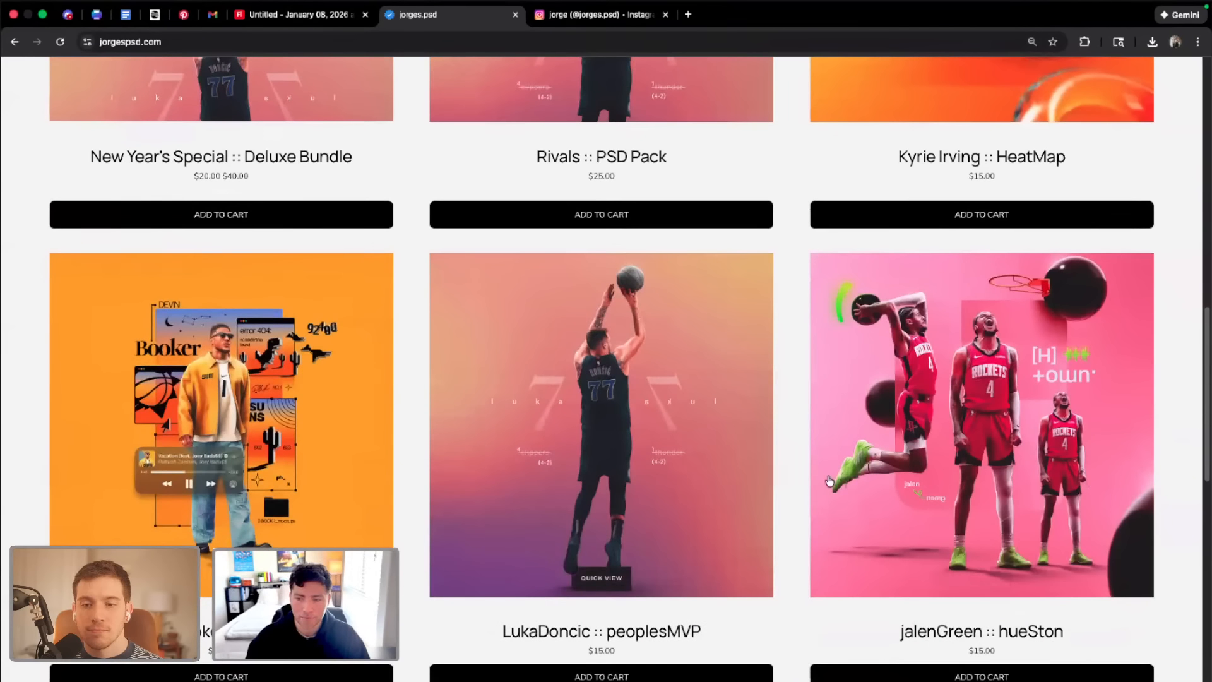
scroll(785, 490, "down", 3)
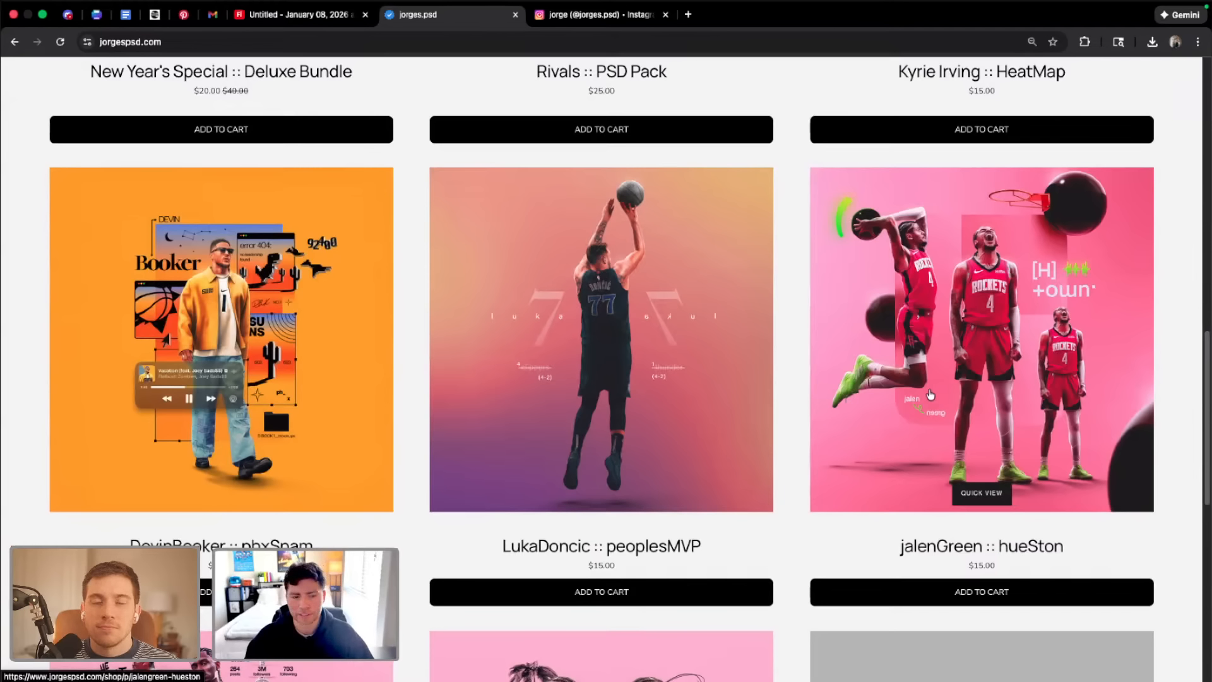
scroll(949, 394, "down", 10)
scroll(890, 416, "up", 20)
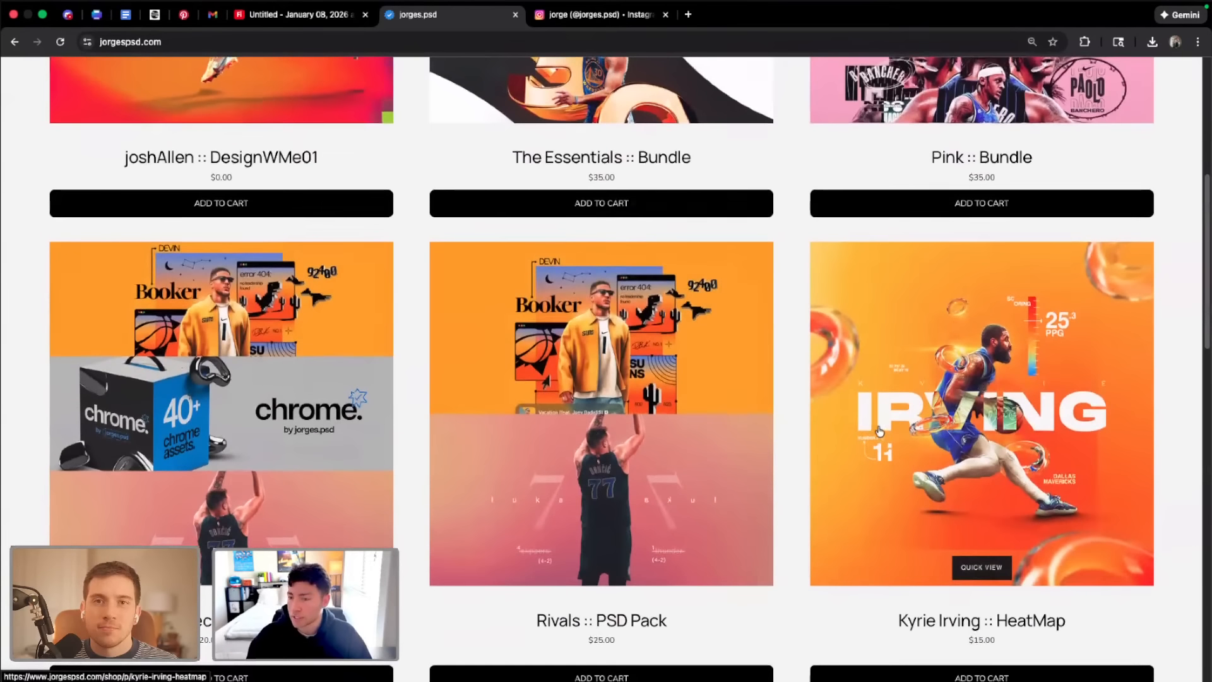
scroll(883, 422, "up", 7)
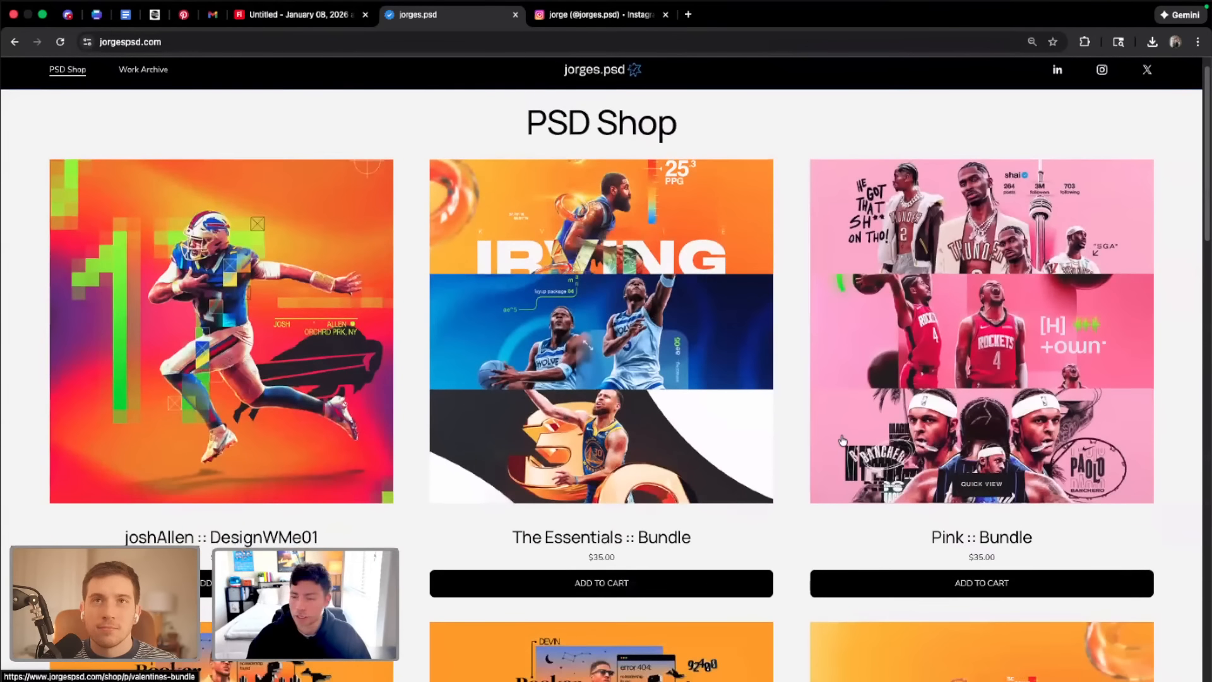
scroll(821, 451, "down", 1)
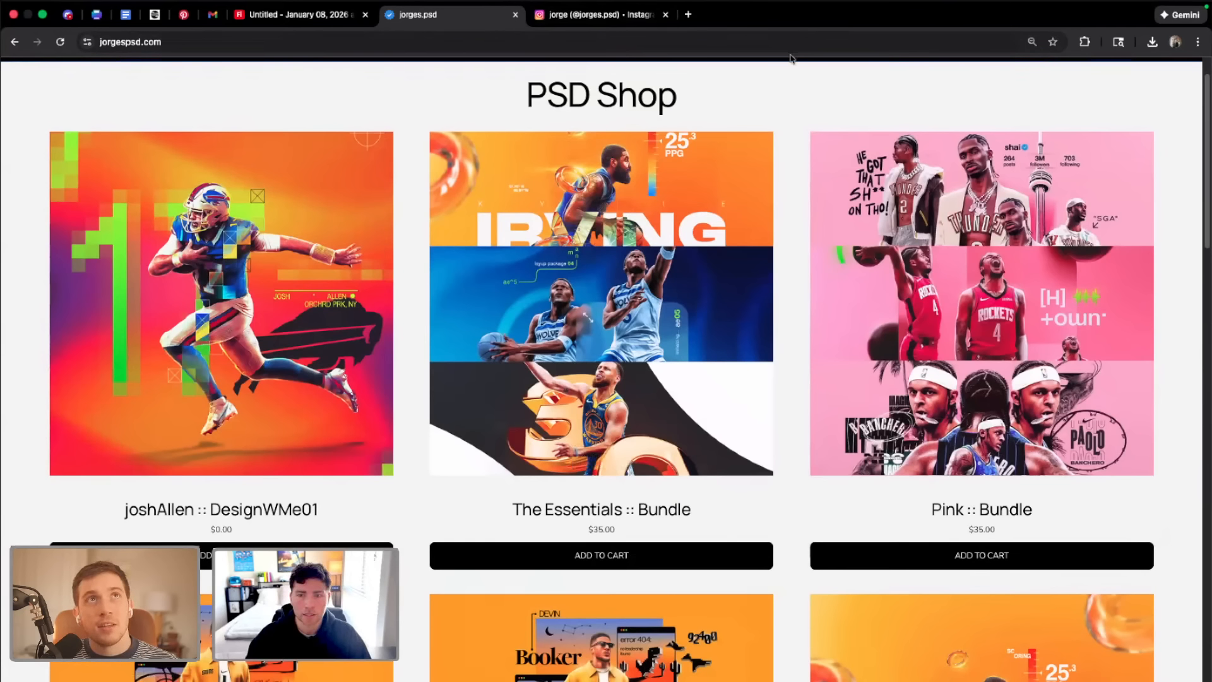
scroll(521, 311, "up", 1)
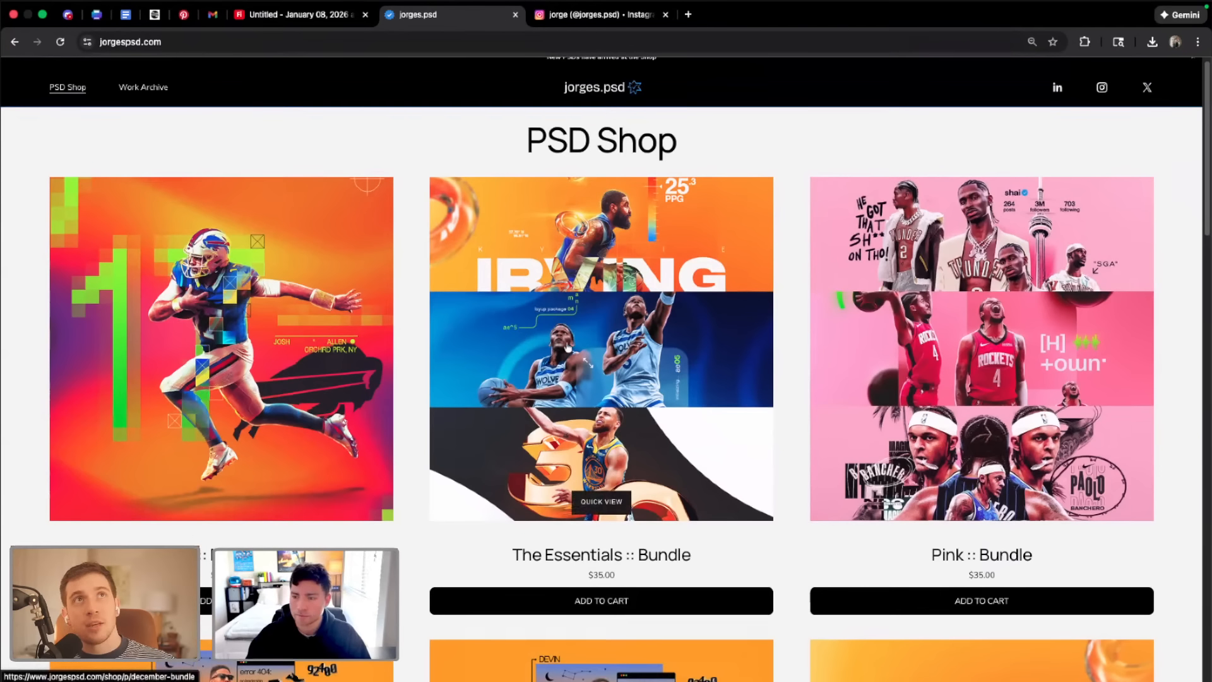
scroll(481, 256, "up", 1)
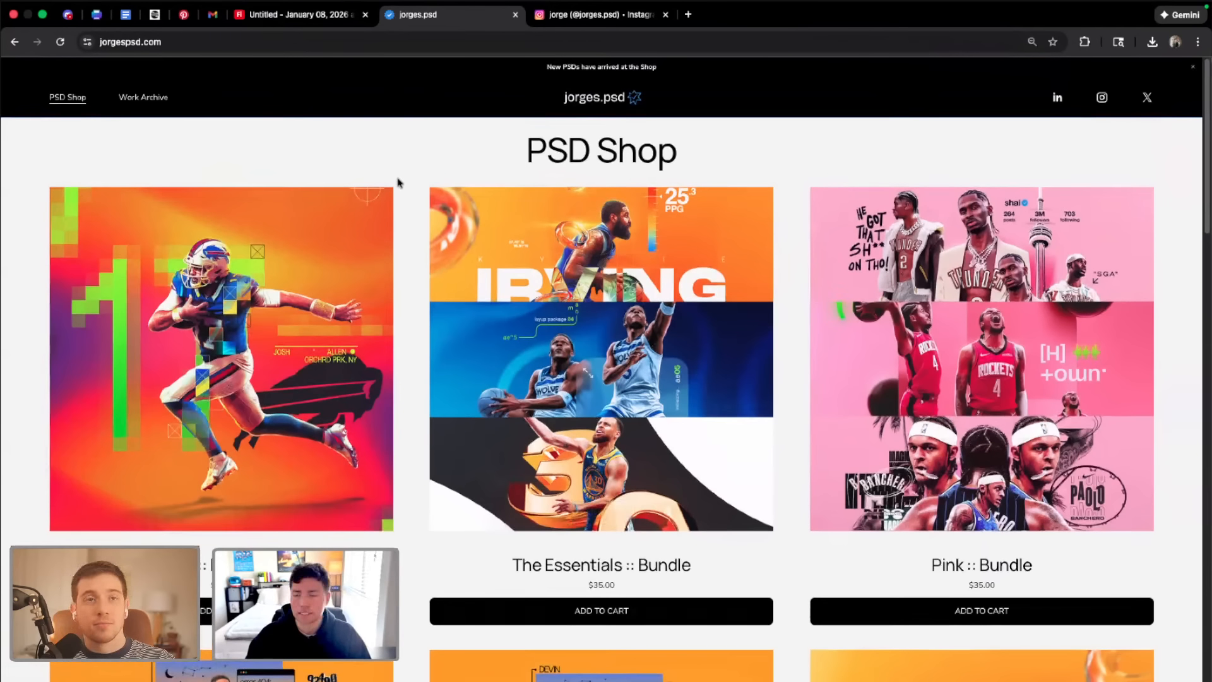
scroll(566, 372, "down", 2)
scroll(566, 372, "up", 2)
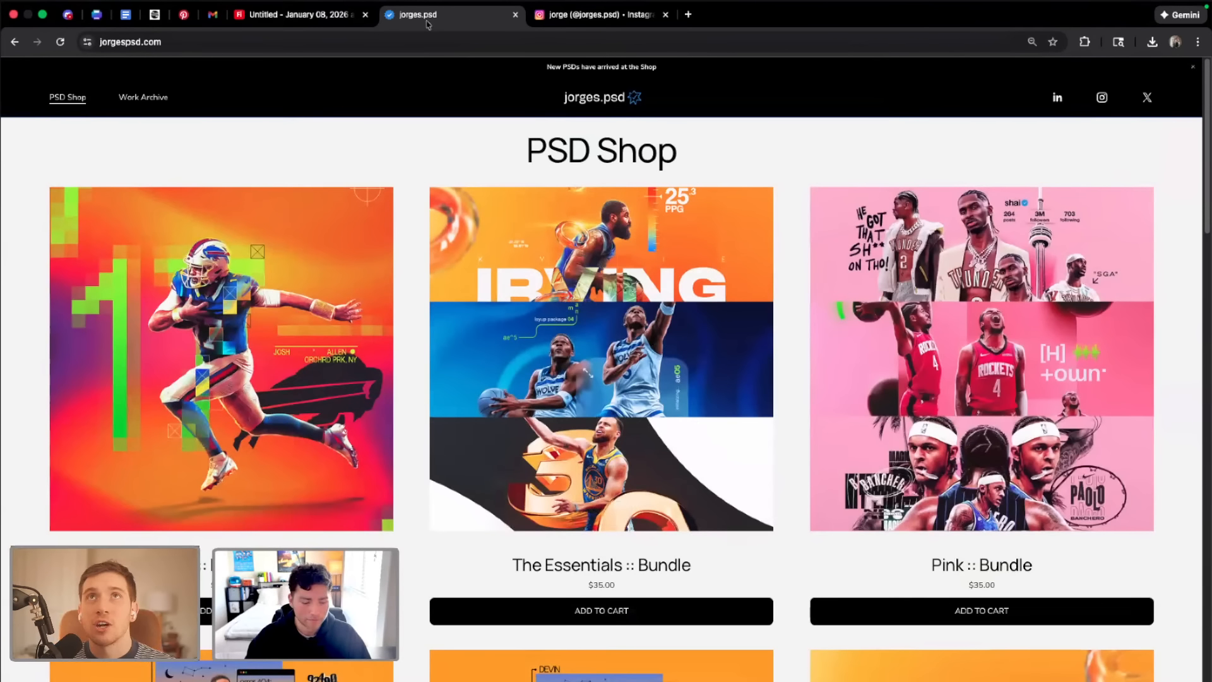
Close the Firefly board and open the designer's Instagram profile
left_click(365, 14)
left_click(442, 14)
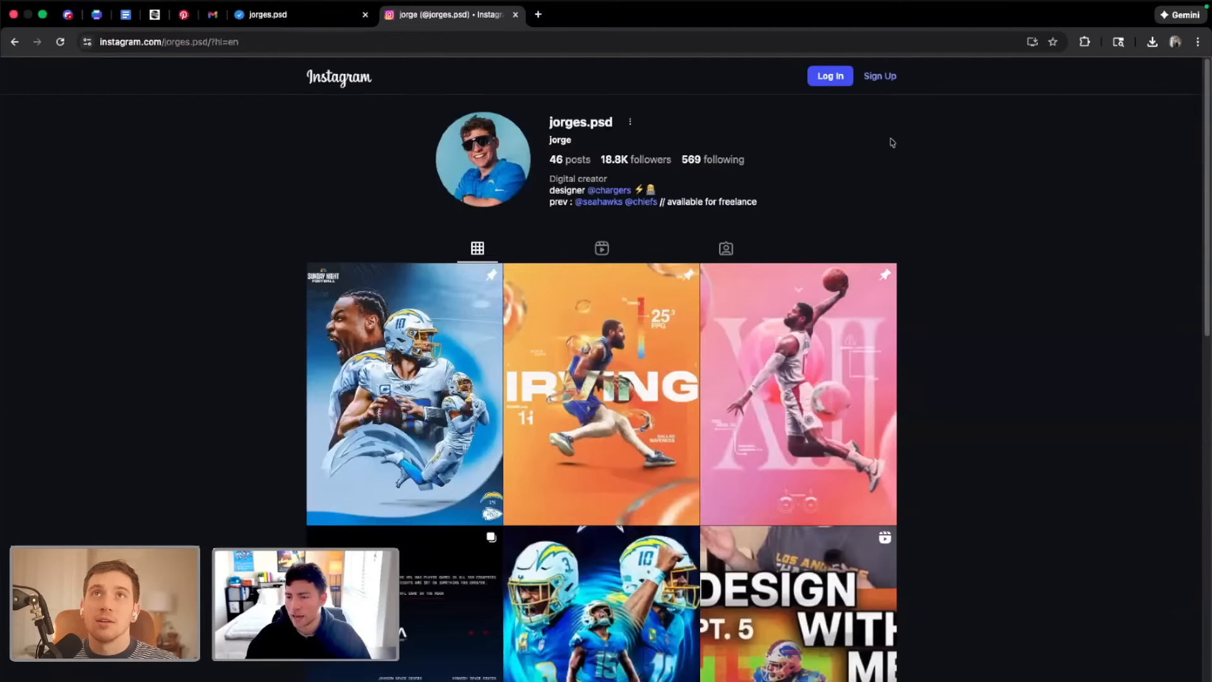